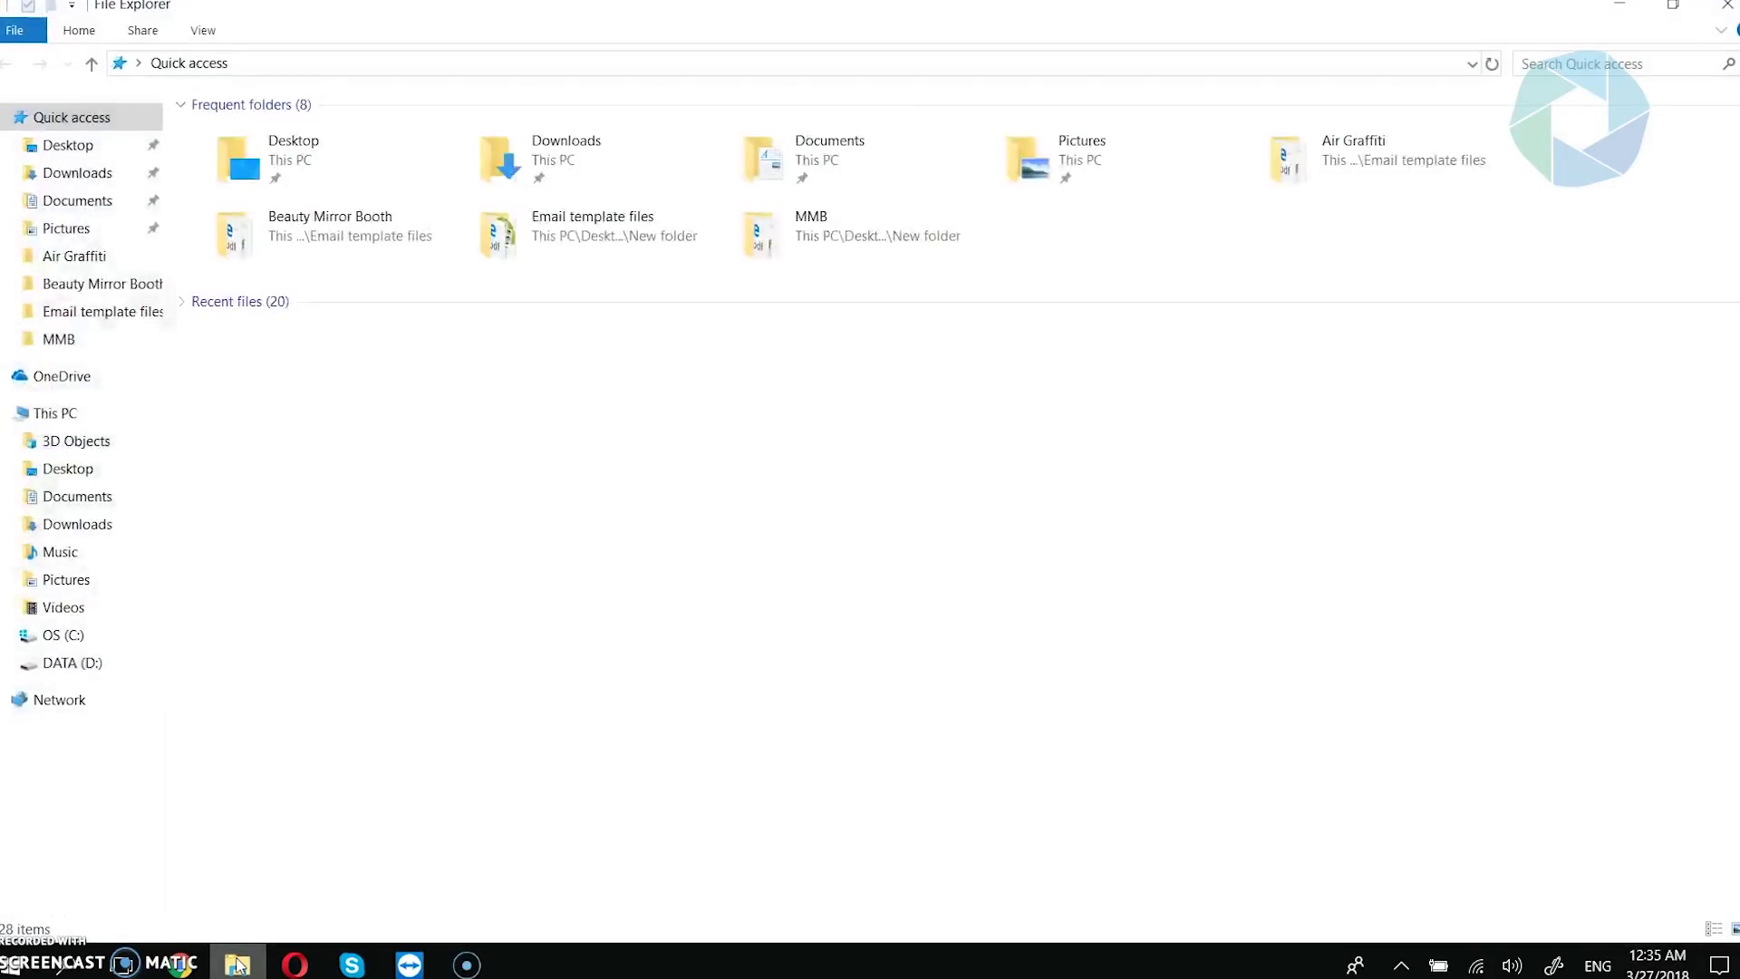
- Open the MirrorMeBooth folder on the OS (C:) drive
{"action": "left_click", "coordinate": [268, 663]}
{"action": "left_click", "coordinate": [62, 420]}
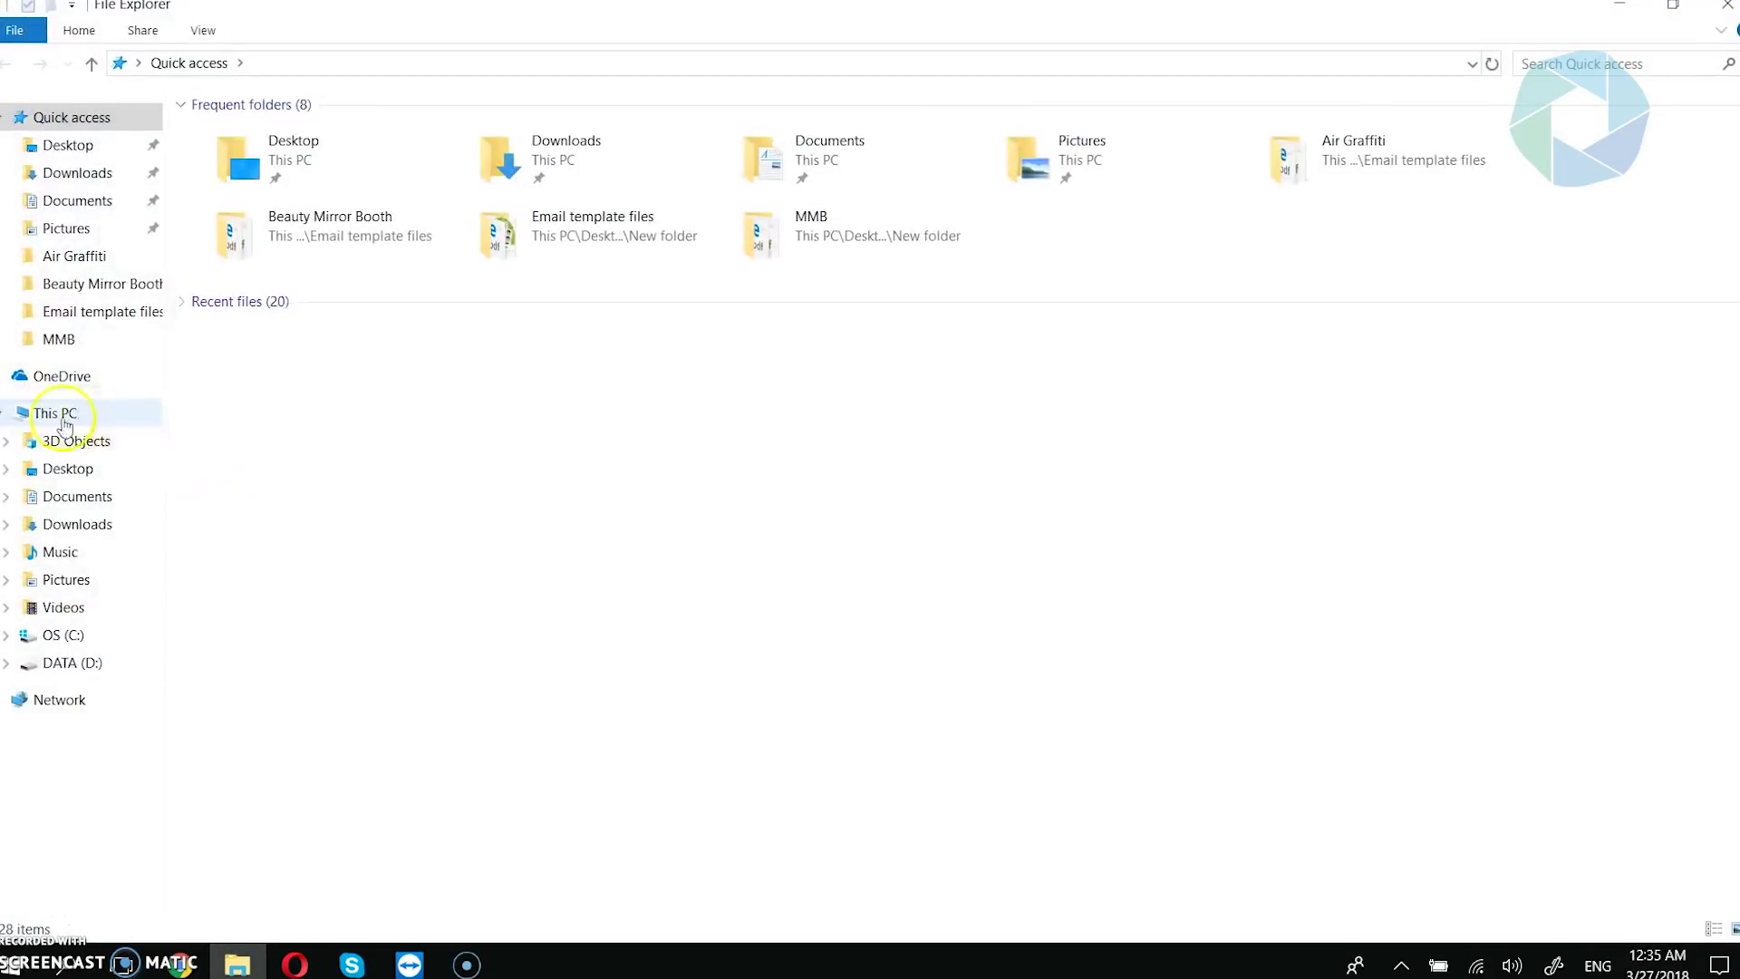
{"action": "left_click", "coordinate": [264, 331]}
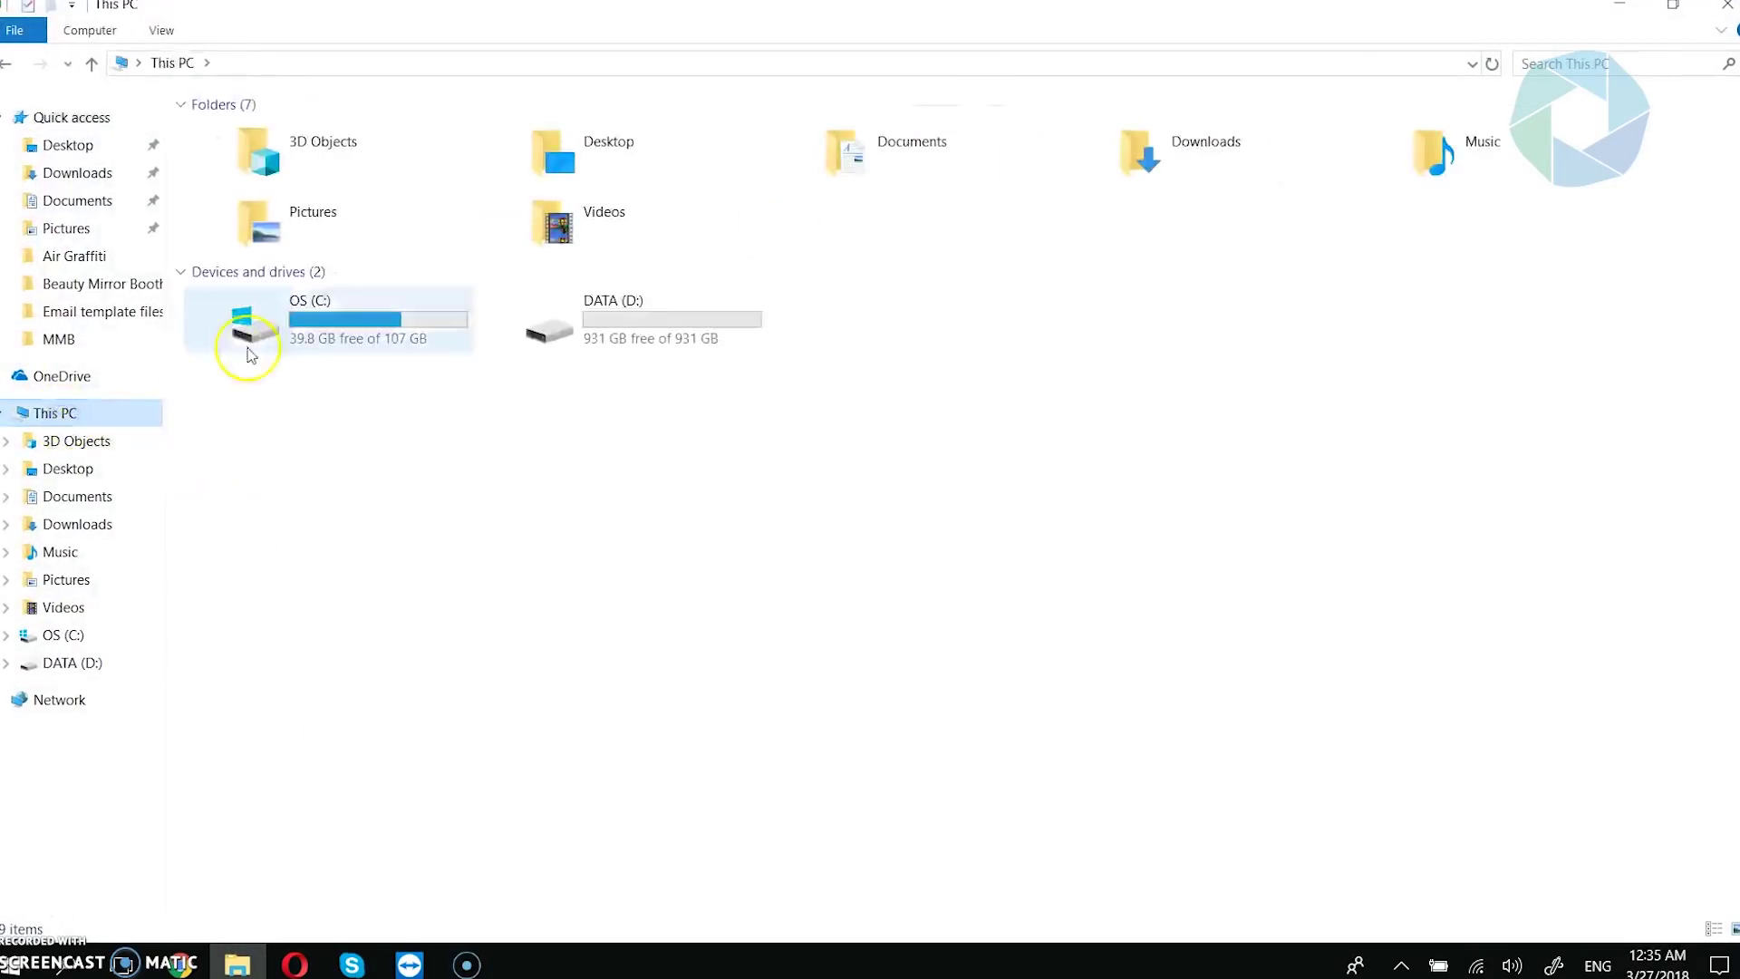
{"action": "double_click", "coordinate": [268, 332]}
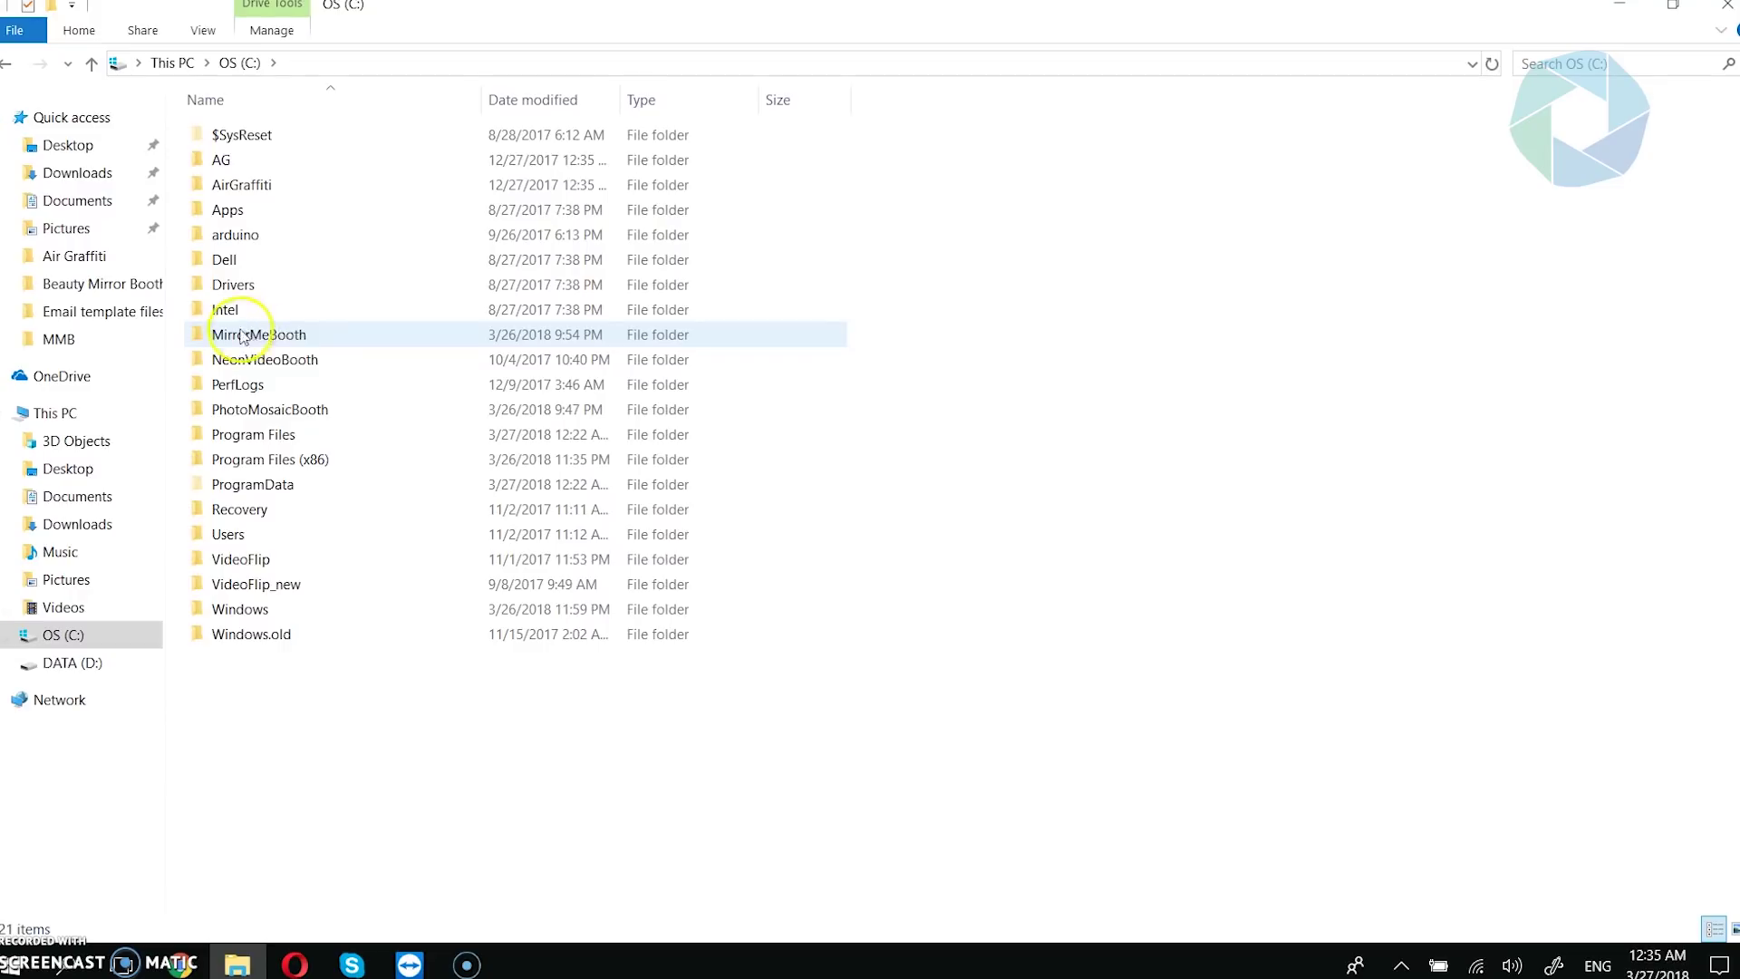
{"action": "double_click", "coordinate": [331, 340]}
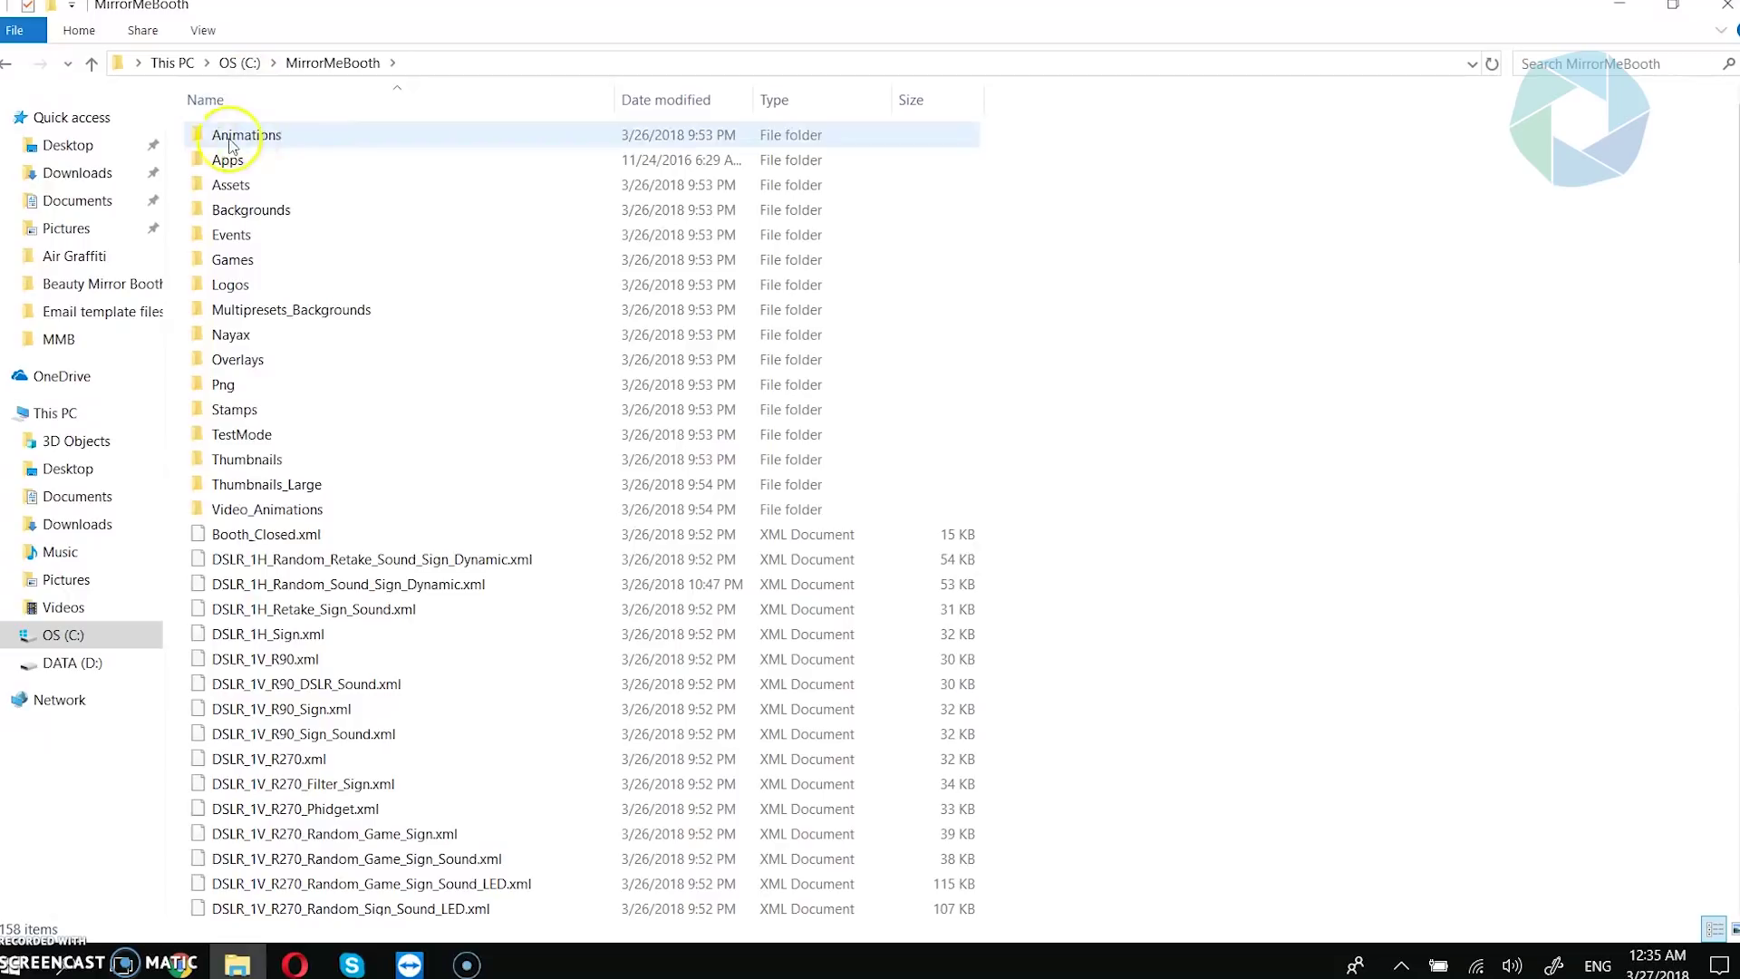
- Look inside the Animations and Games subfolders, returning to the MirrorMeBooth folder after each one
{"action": "double_click", "coordinate": [276, 135]}
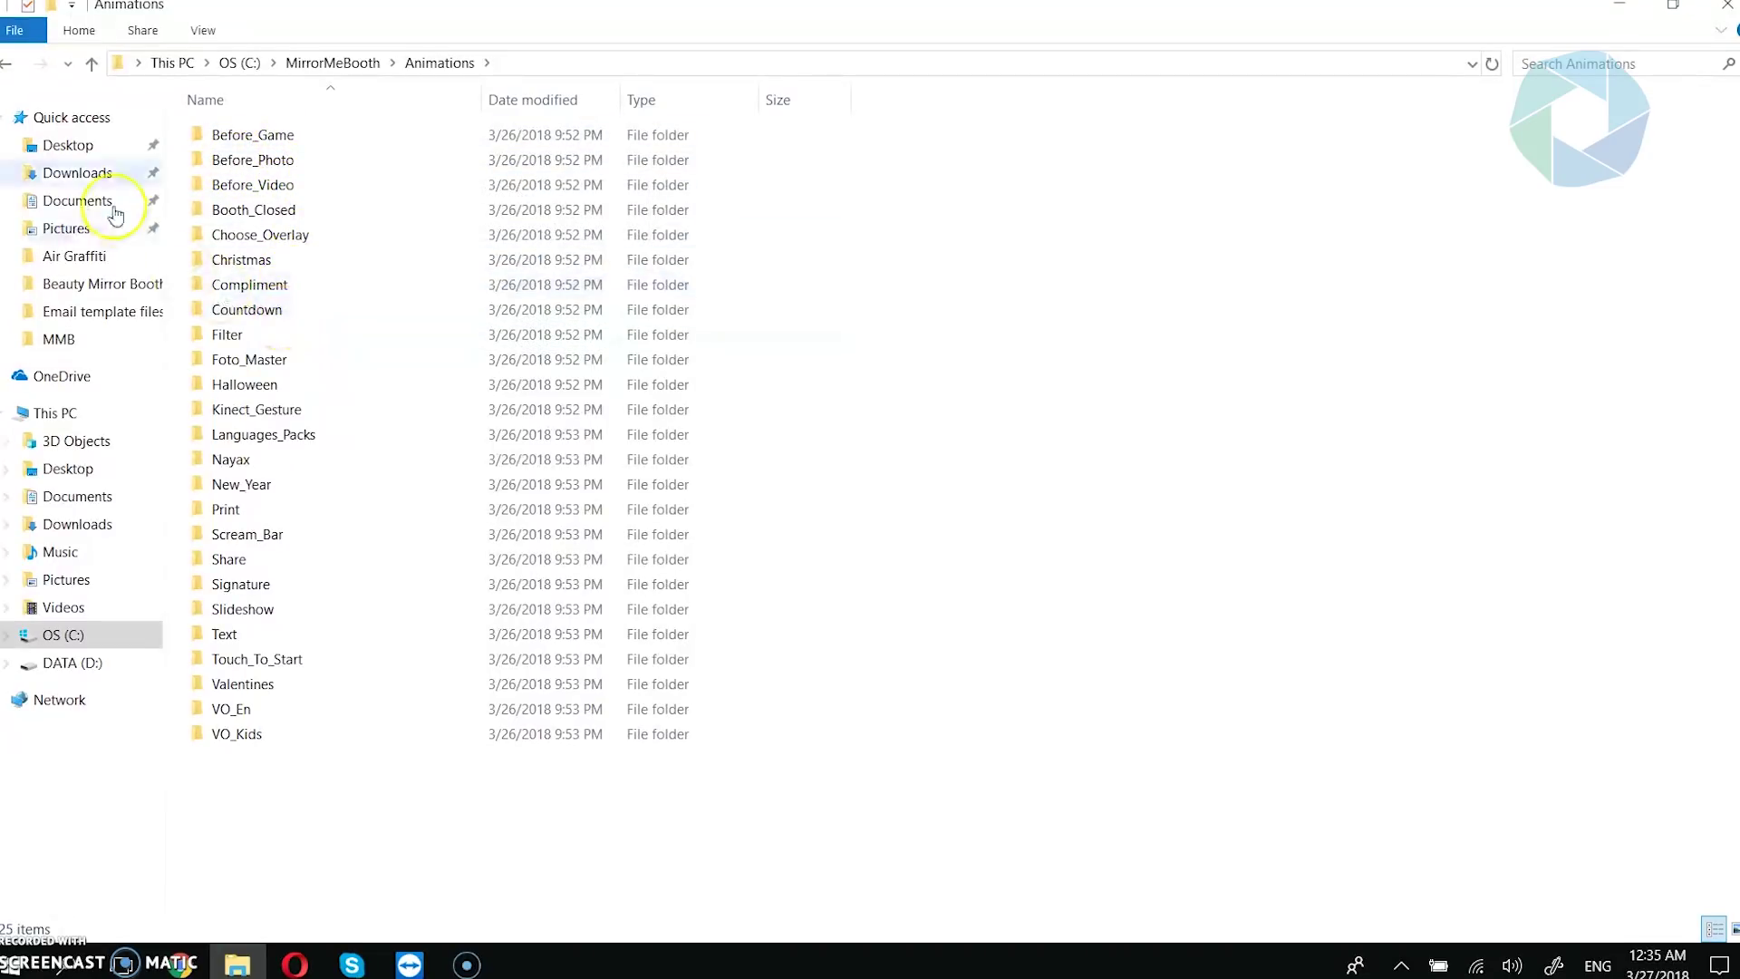
{"action": "left_click", "coordinate": [95, 64]}
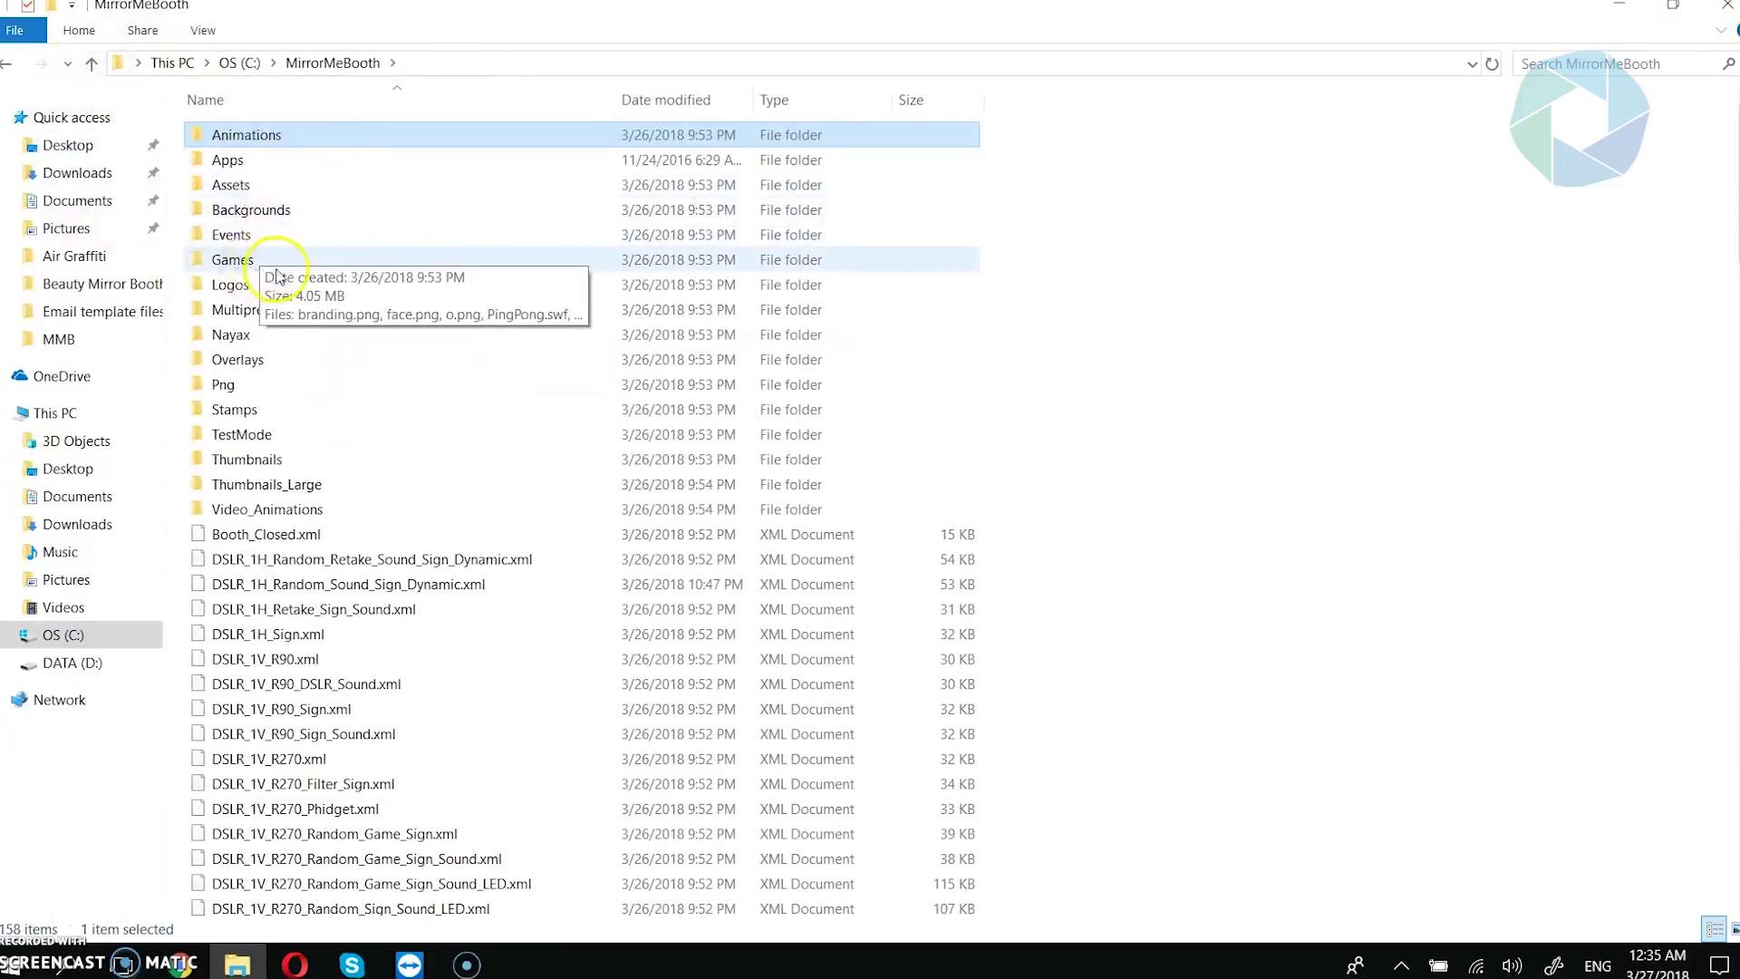
{"action": "double_click", "coordinate": [283, 268]}
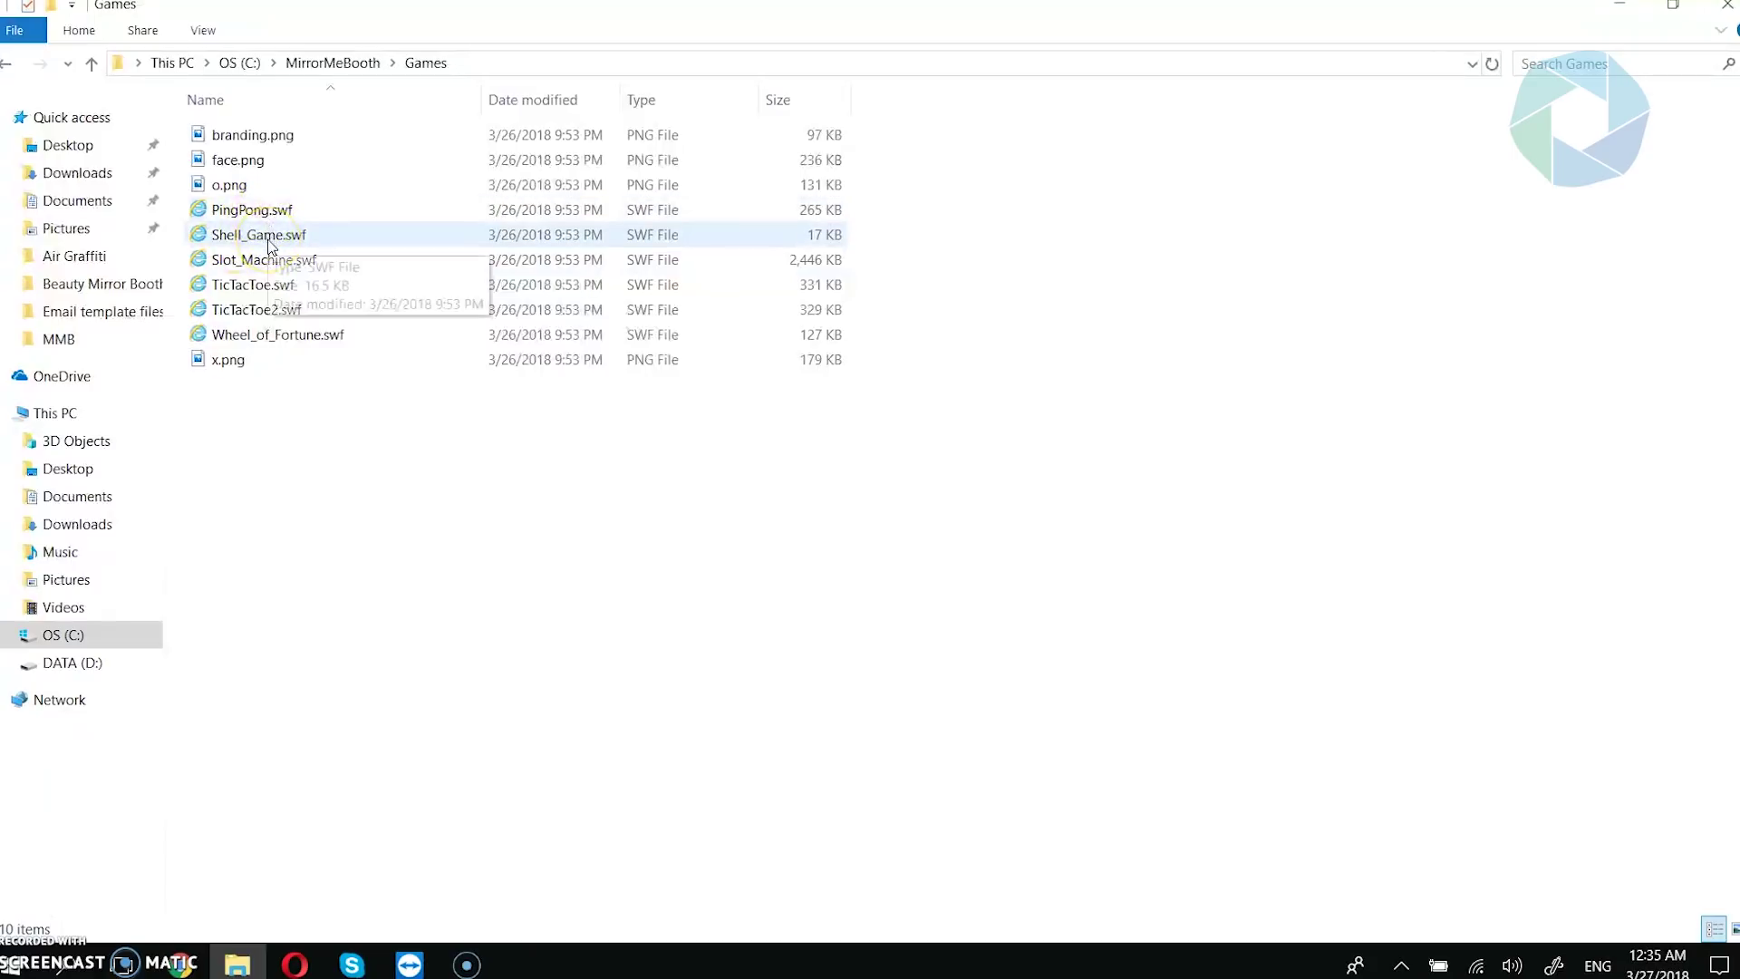
{"action": "left_click", "coordinate": [92, 64]}
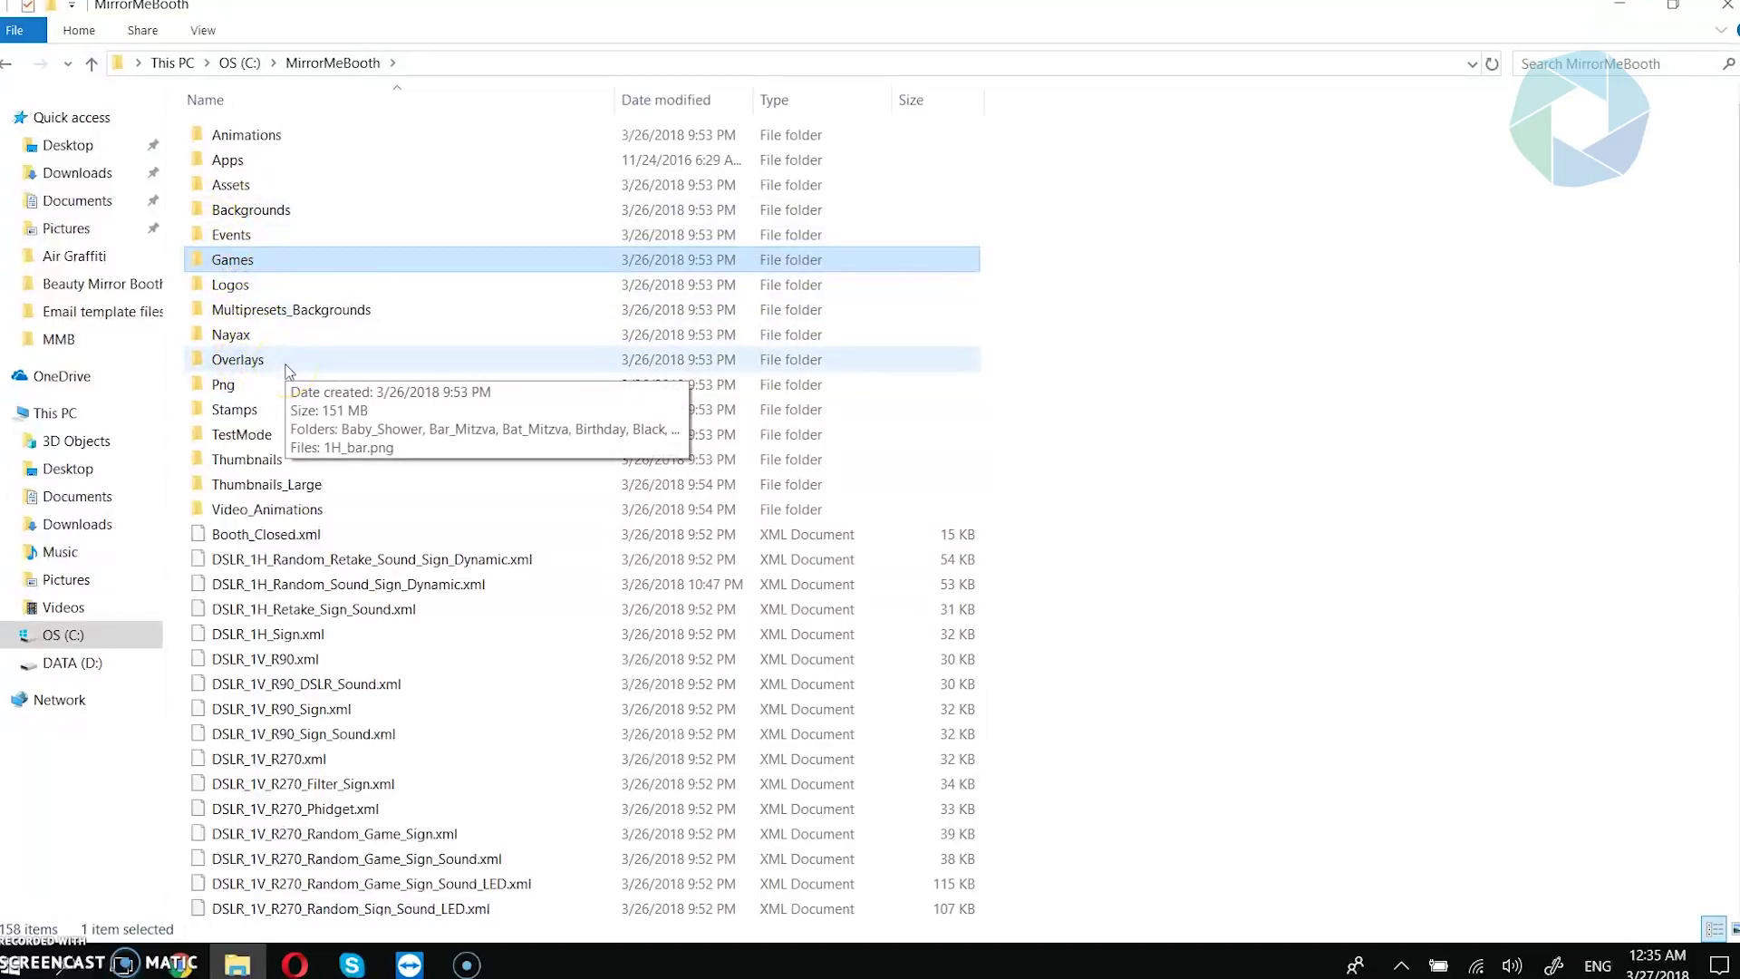
- Look through the template folders inside Overlays and return to the MirrorMeBooth folder
{"action": "double_click", "coordinate": [287, 365]}
{"action": "scroll", "coordinate": [306, 295], "scroll_direction": "down", "scroll_amount": 5}
{"action": "scroll", "coordinate": [306, 296], "scroll_direction": "down", "scroll_amount": 7}
{"action": "scroll", "coordinate": [302, 300], "scroll_direction": "up", "scroll_amount": 12}
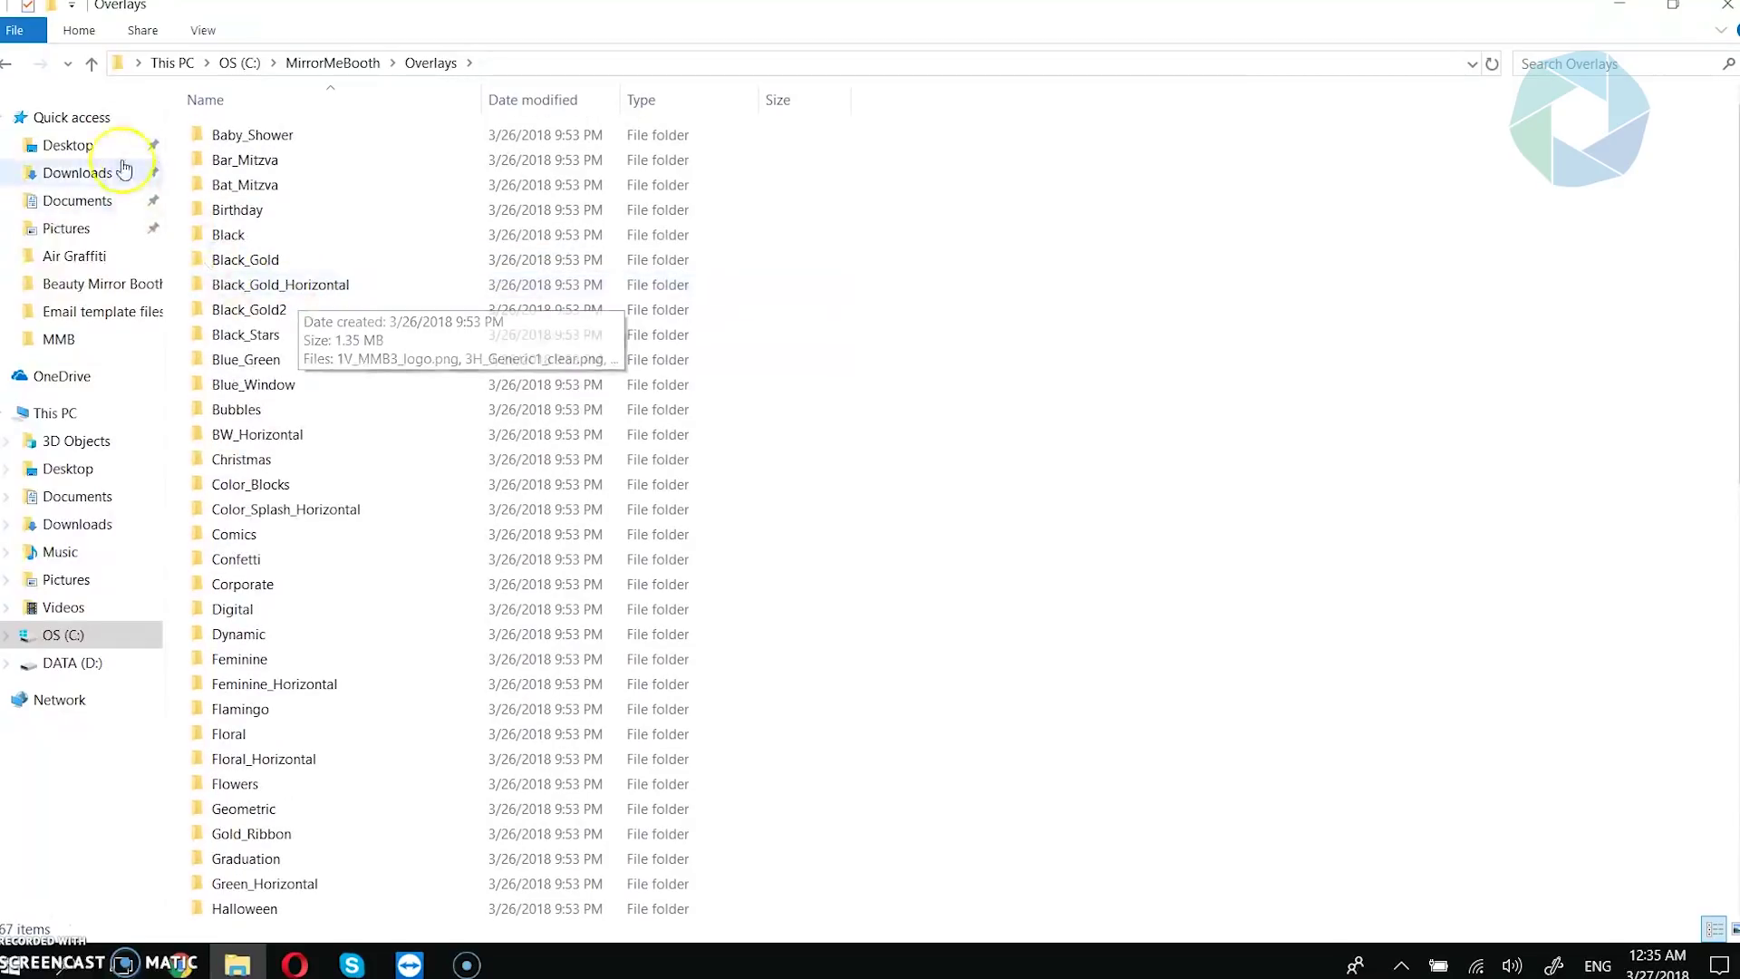
{"action": "left_click", "coordinate": [93, 64]}
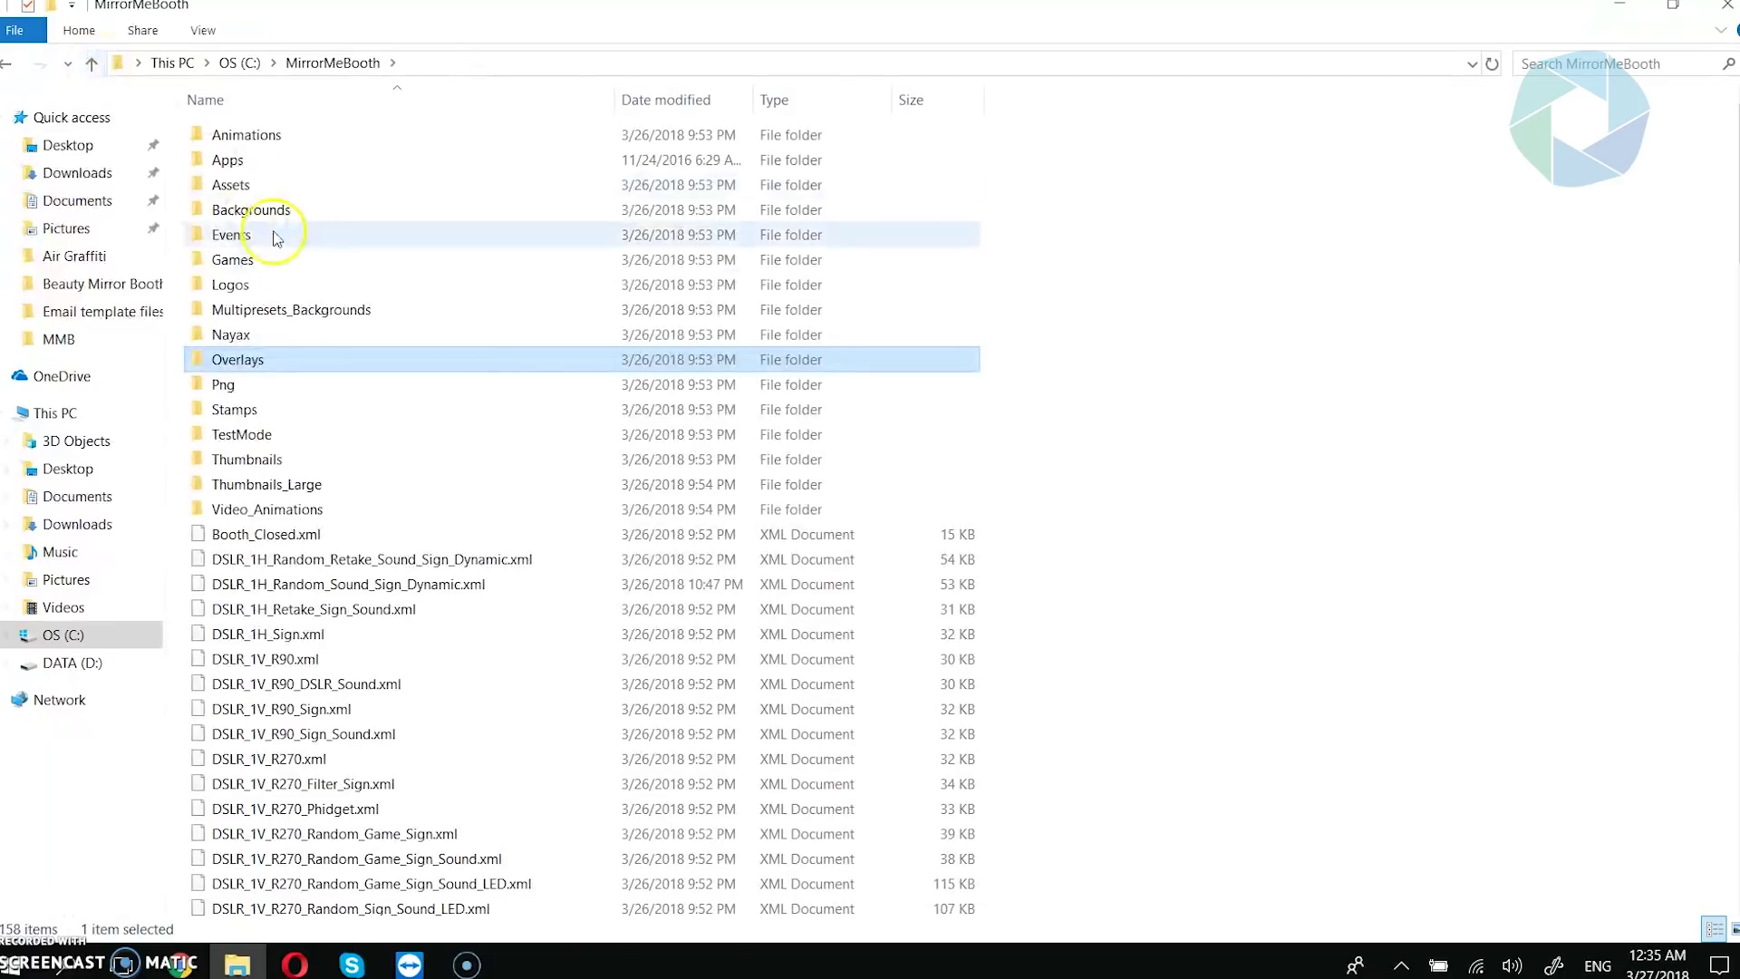
- Look through the images in the Stamps folder and return to the MirrorMeBooth folder
{"action": "double_click", "coordinate": [280, 409]}
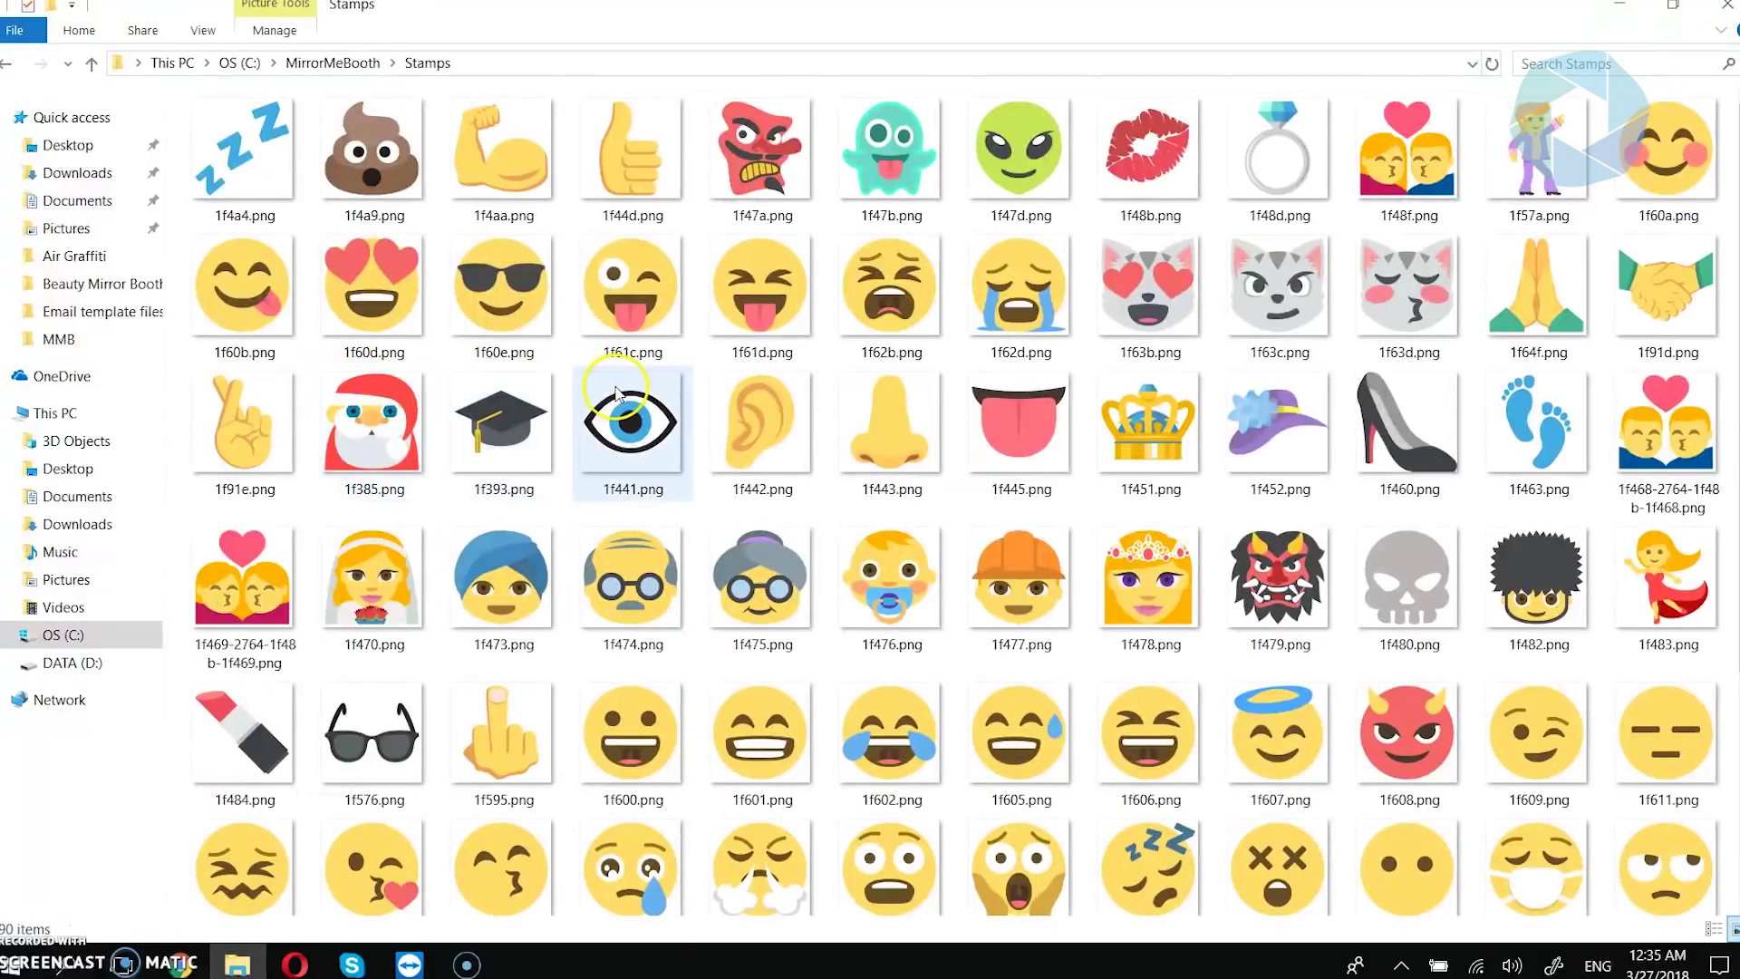
{"action": "scroll", "coordinate": [617, 391], "scroll_direction": "down", "scroll_amount": 3}
{"action": "scroll", "coordinate": [616, 392], "scroll_direction": "up", "scroll_amount": 3}
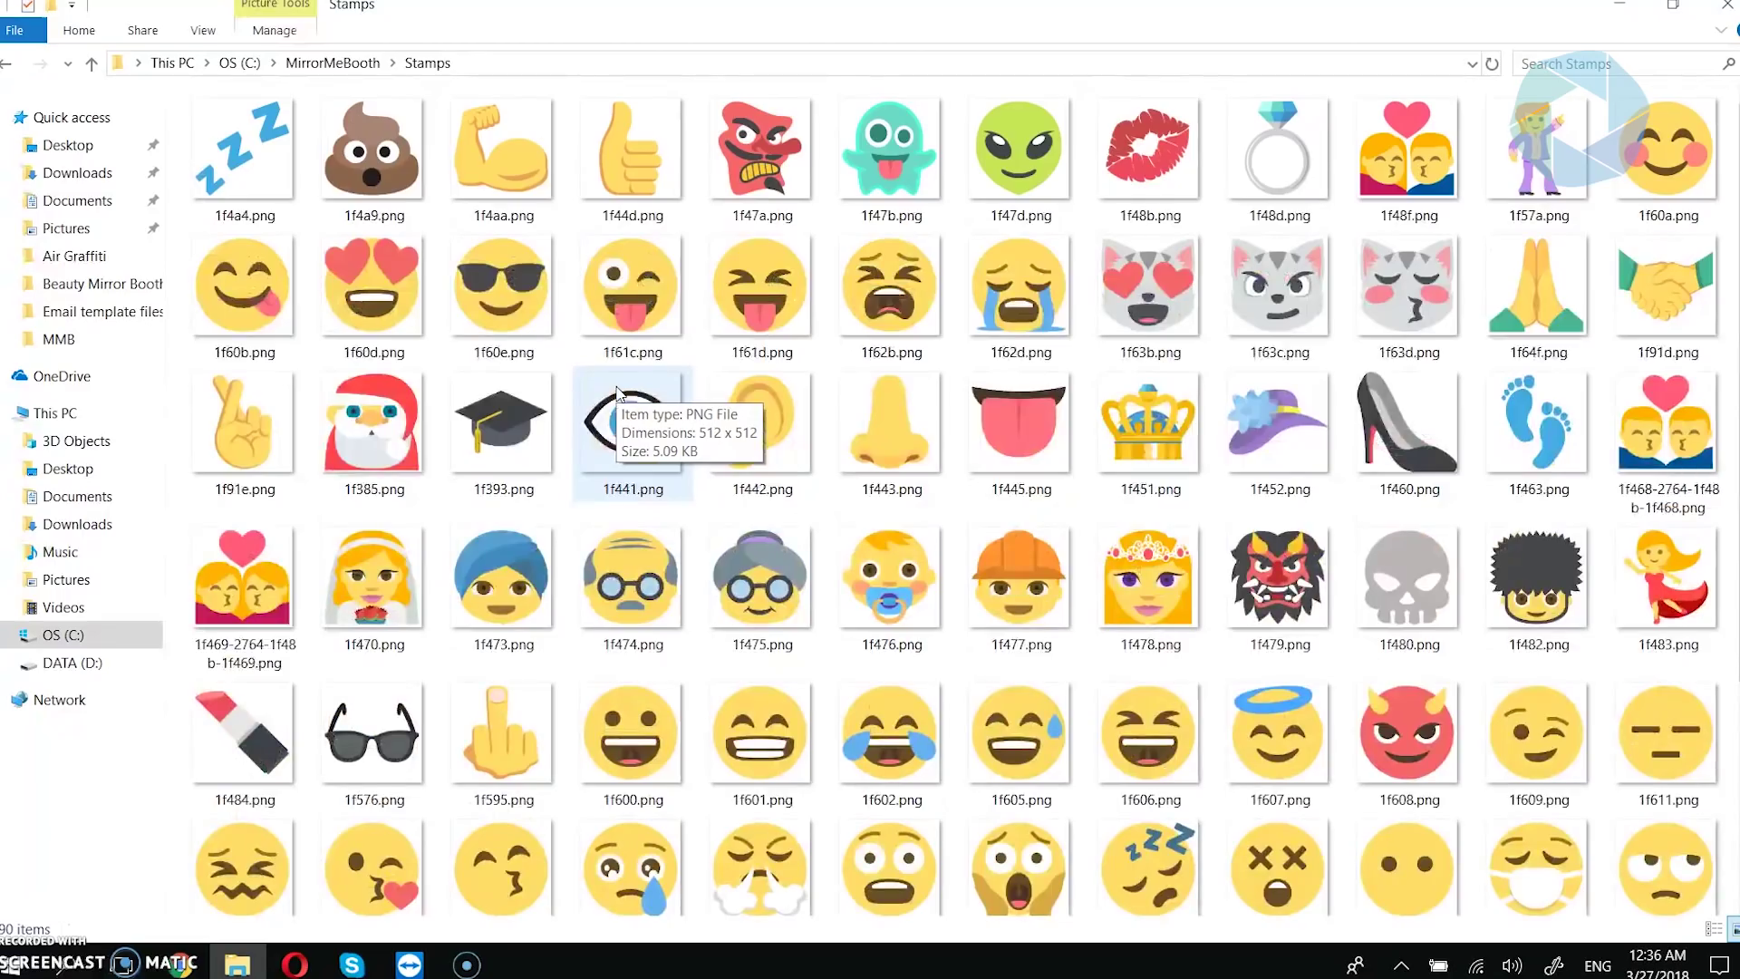
{"action": "left_click", "coordinate": [92, 65]}
- Look through the preset XML files listed in the MirrorMeBooth folder
{"action": "scroll", "coordinate": [803, 420], "scroll_direction": "down", "scroll_amount": 11}
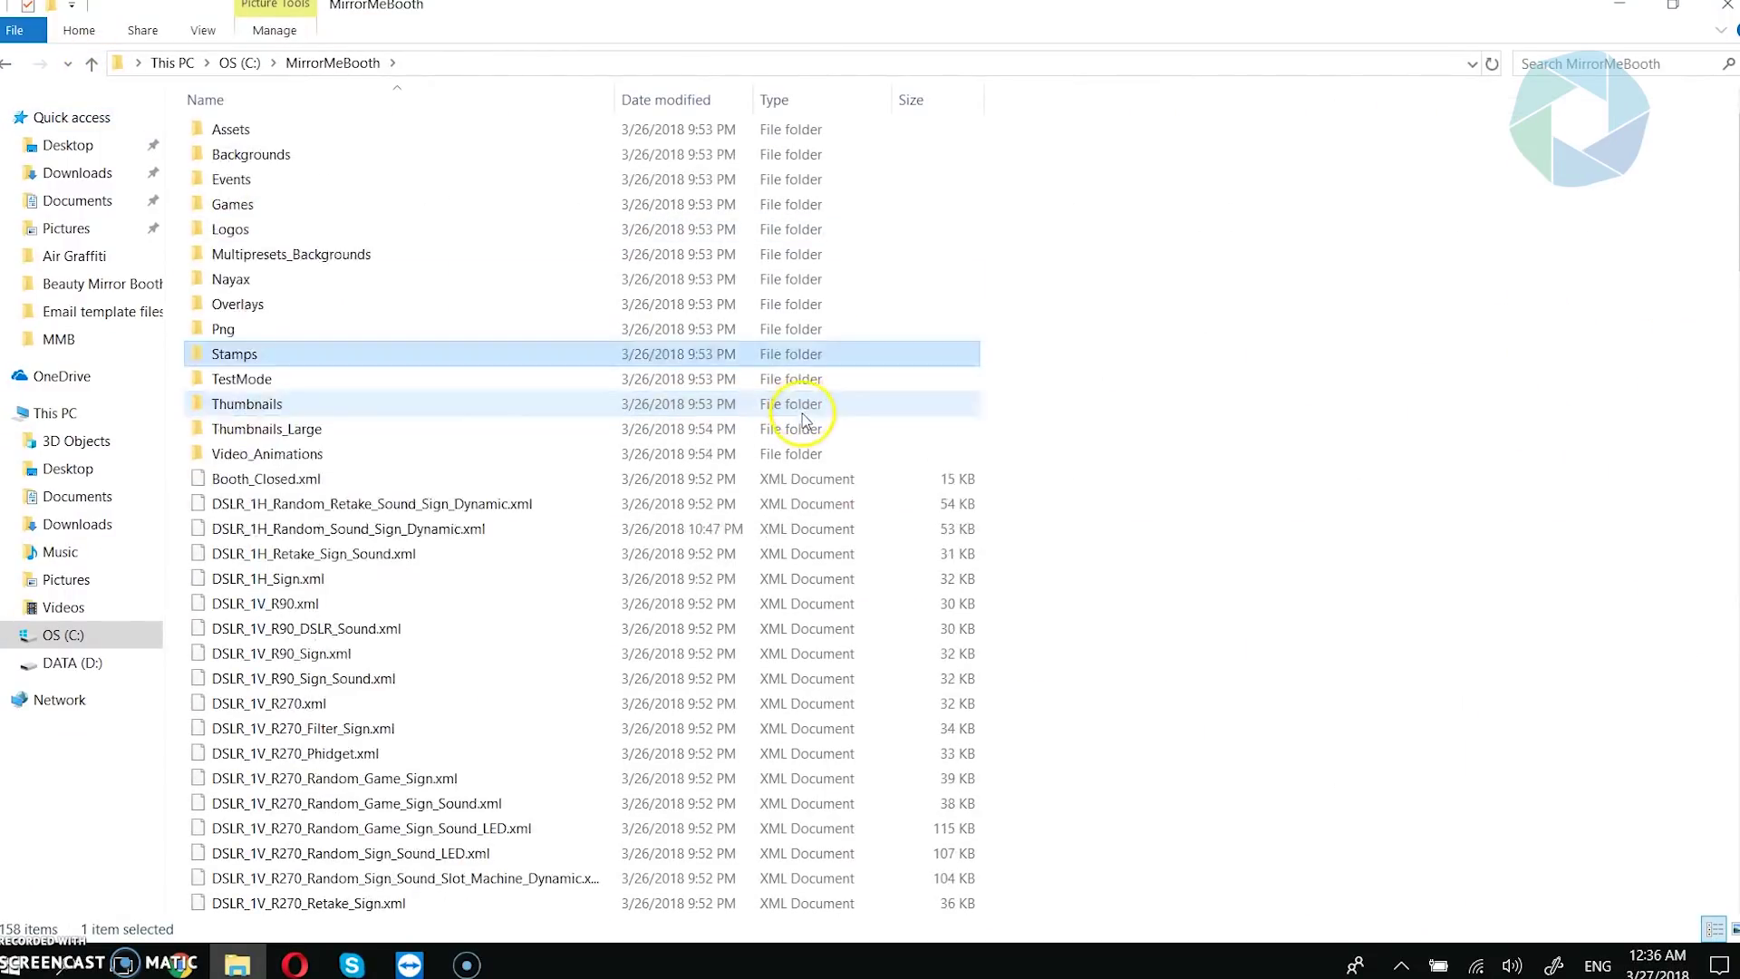
{"action": "scroll", "coordinate": [804, 420], "scroll_direction": "down", "scroll_amount": 12}
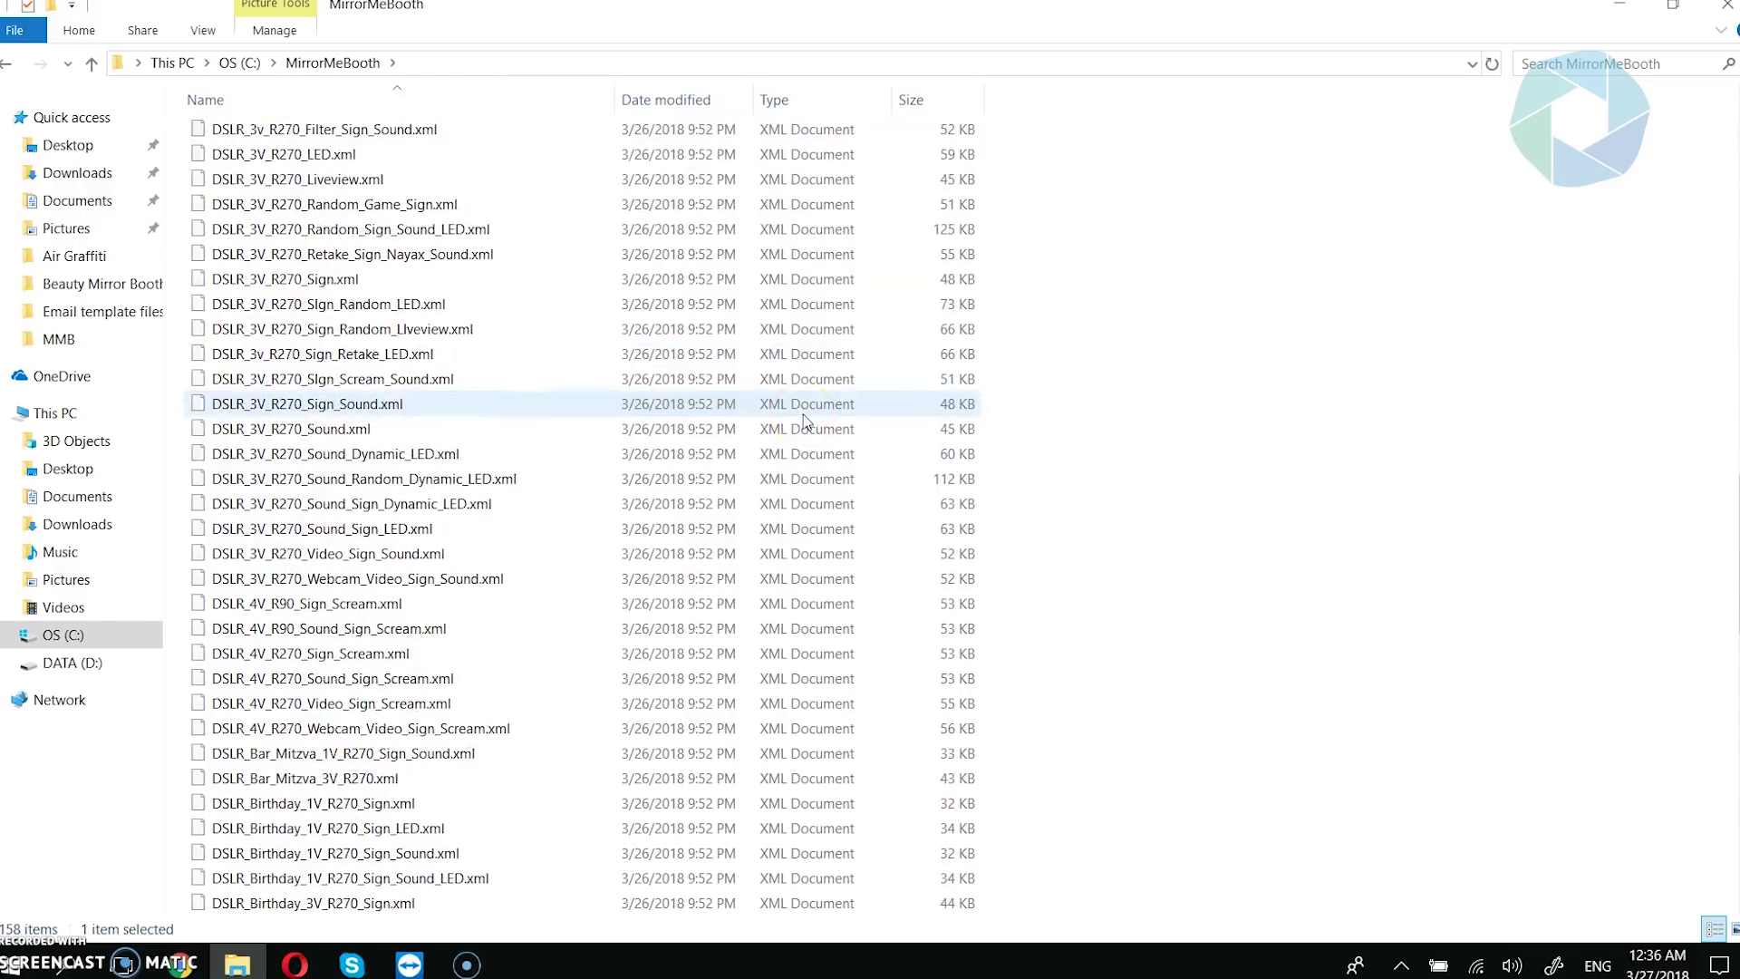
{"action": "scroll", "coordinate": [803, 419], "scroll_direction": "down", "scroll_amount": 5}
{"action": "scroll", "coordinate": [803, 419], "scroll_direction": "up", "scroll_amount": 20}
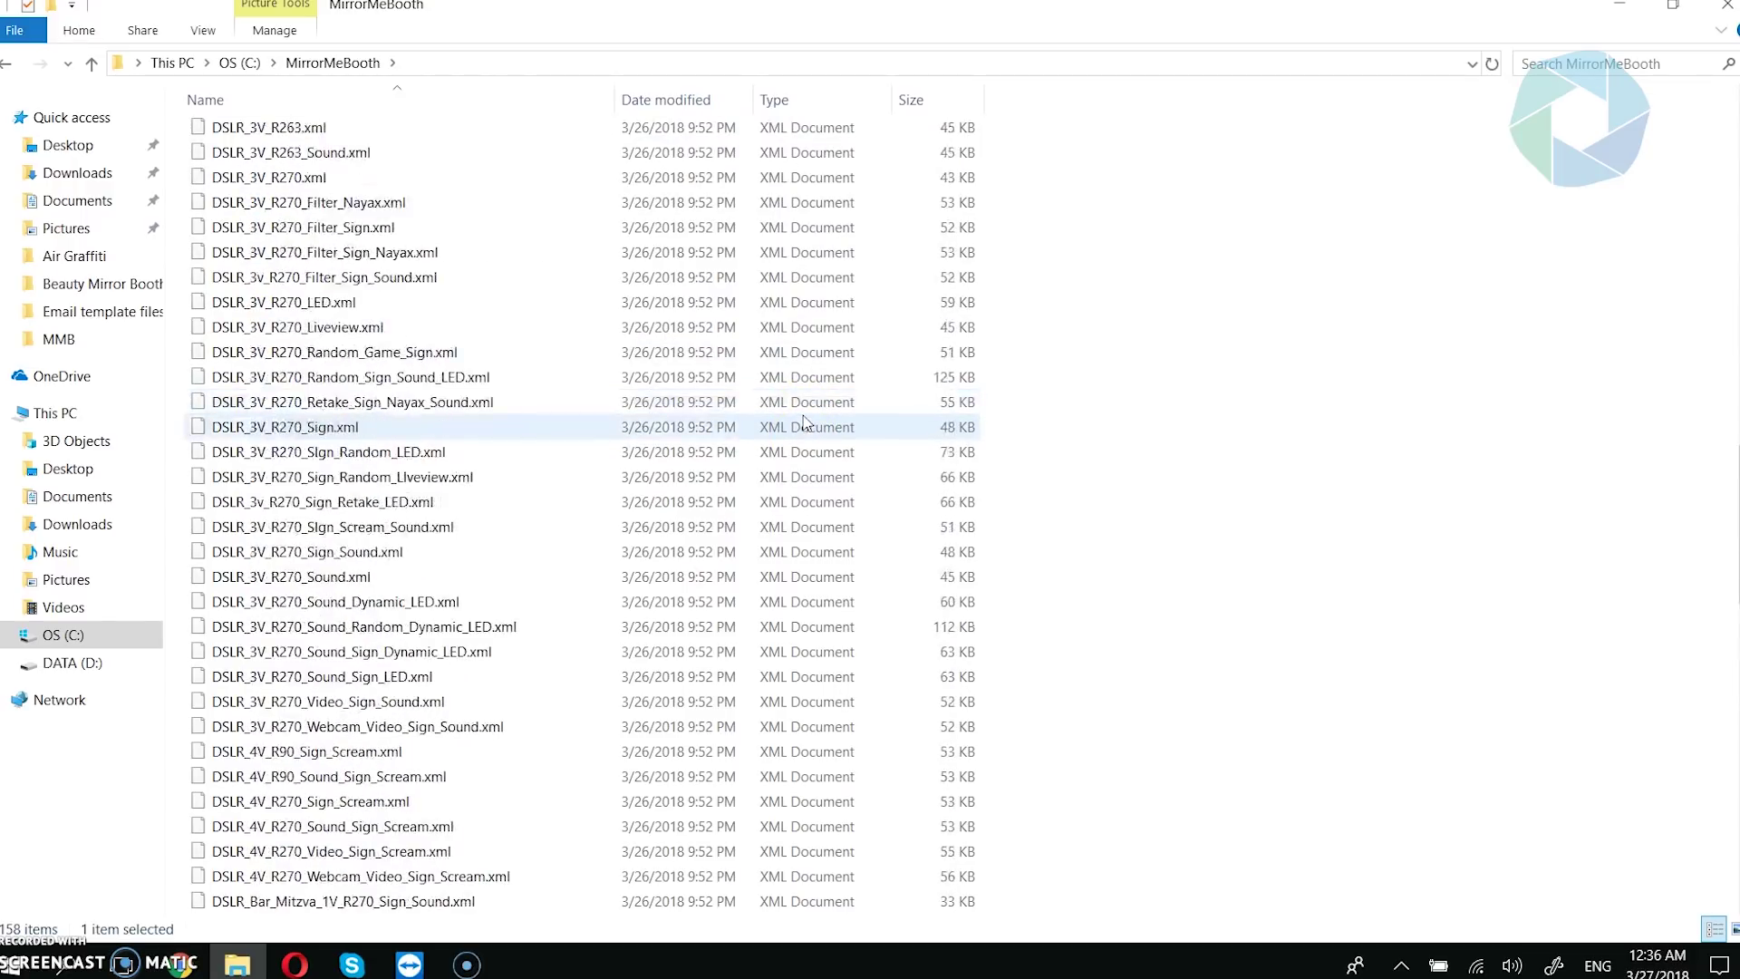
{"action": "scroll", "coordinate": [803, 422], "scroll_direction": "up", "scroll_amount": 5}
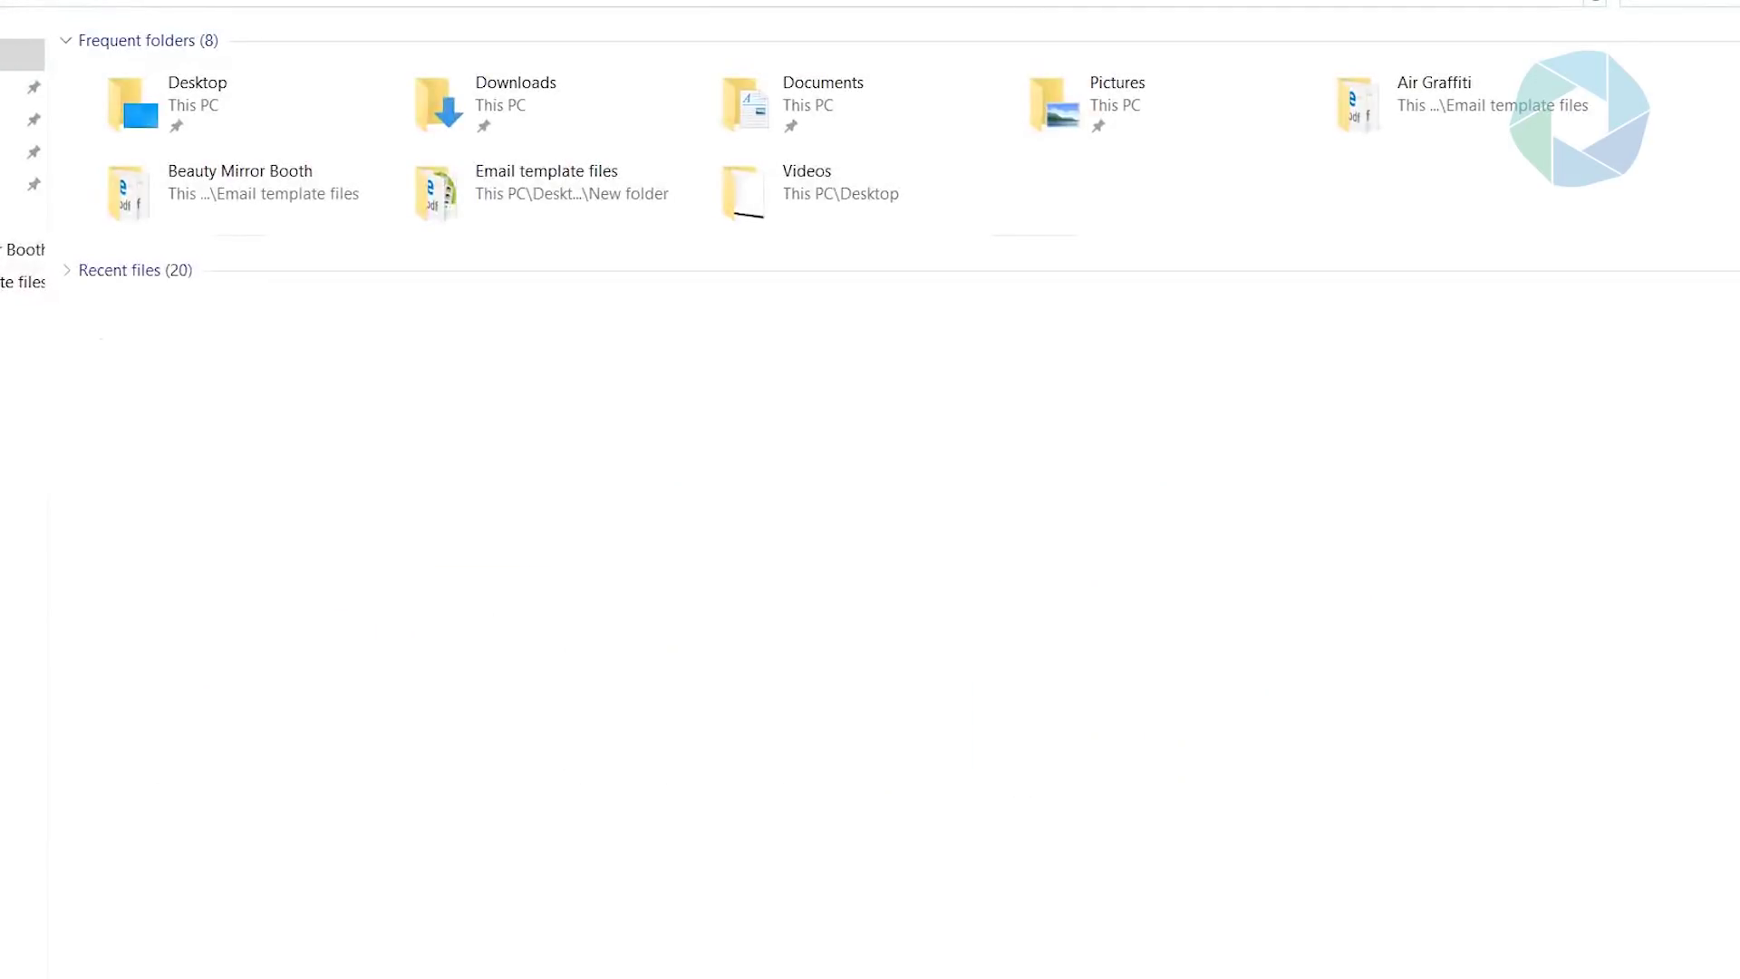
- Open the Events folder inside MirrorMeBooth on the OS (C:) drive
{"action": "left_click", "coordinate": [14, 399]}
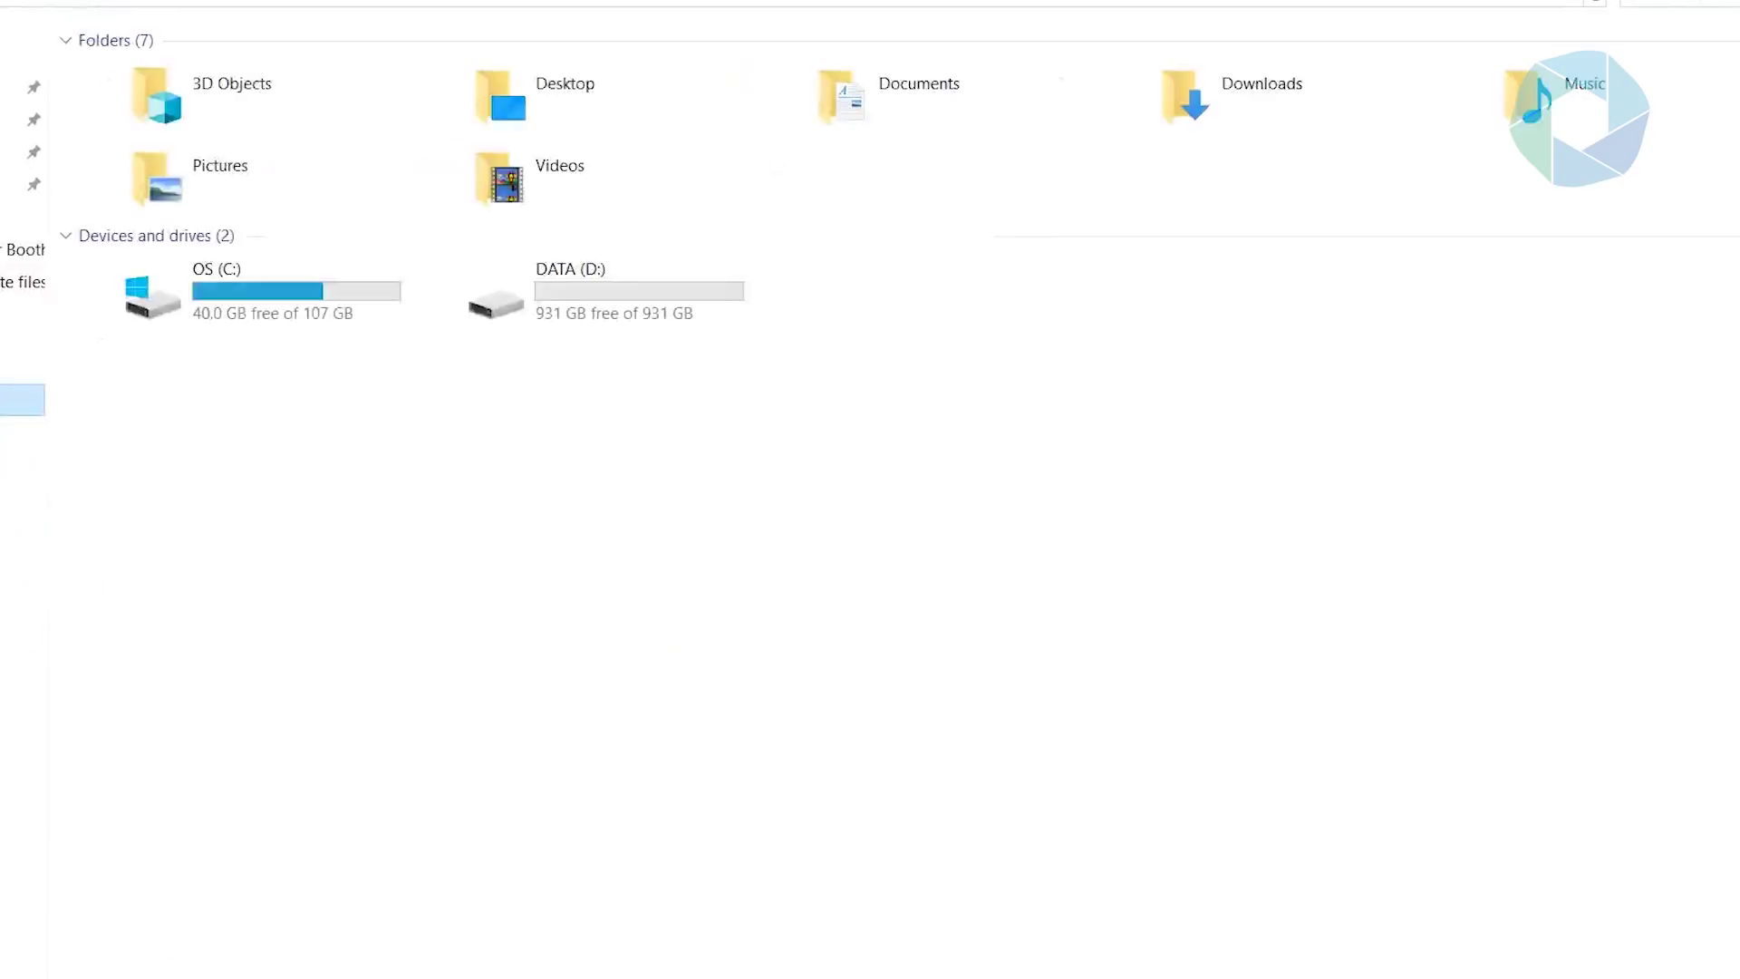
{"action": "double_click", "coordinate": [194, 295]}
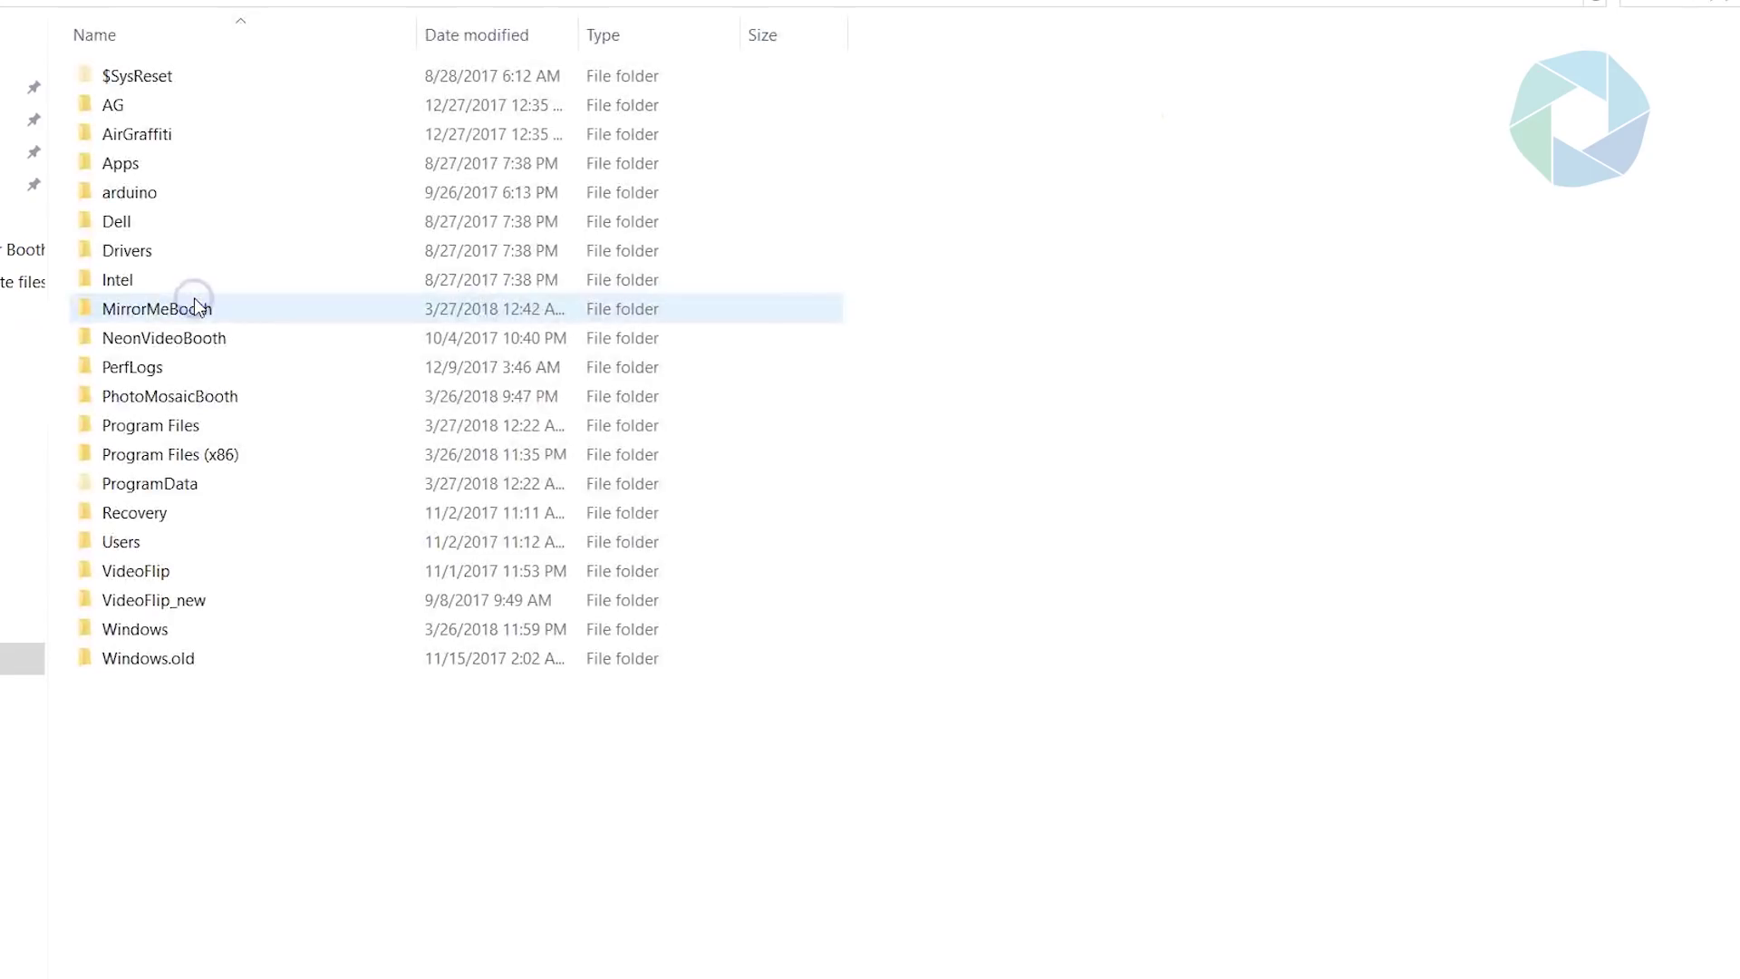
{"action": "double_click", "coordinate": [182, 313]}
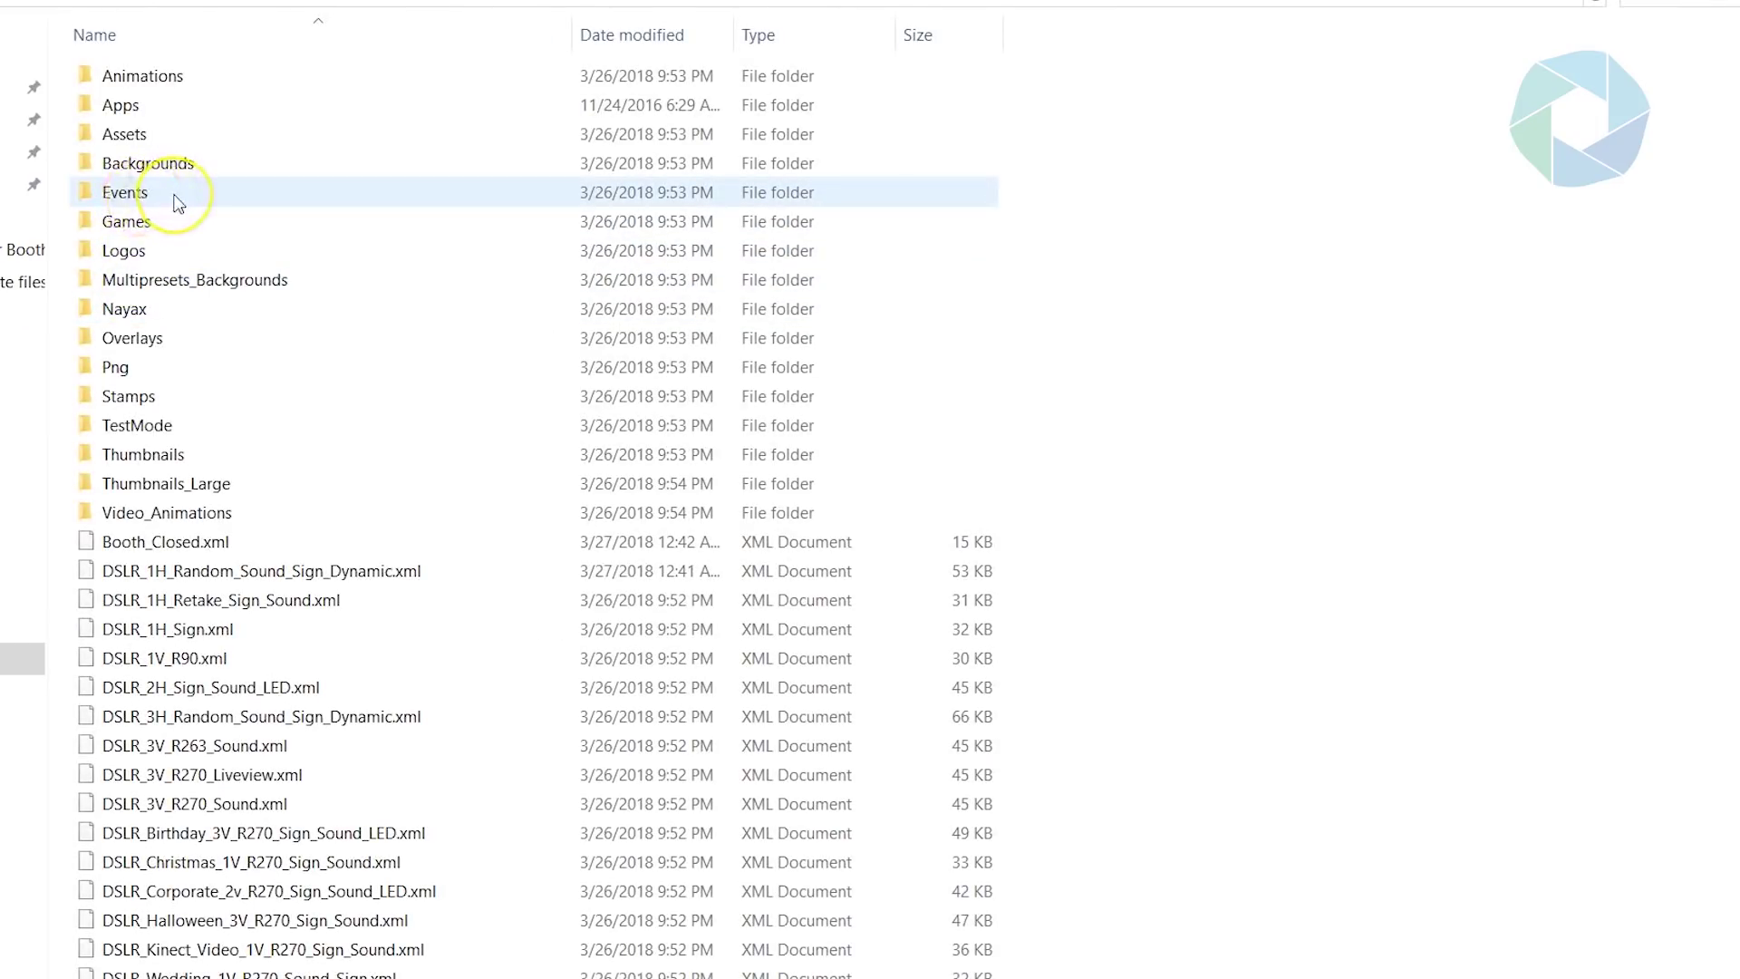
{"action": "double_click", "coordinate": [178, 201]}
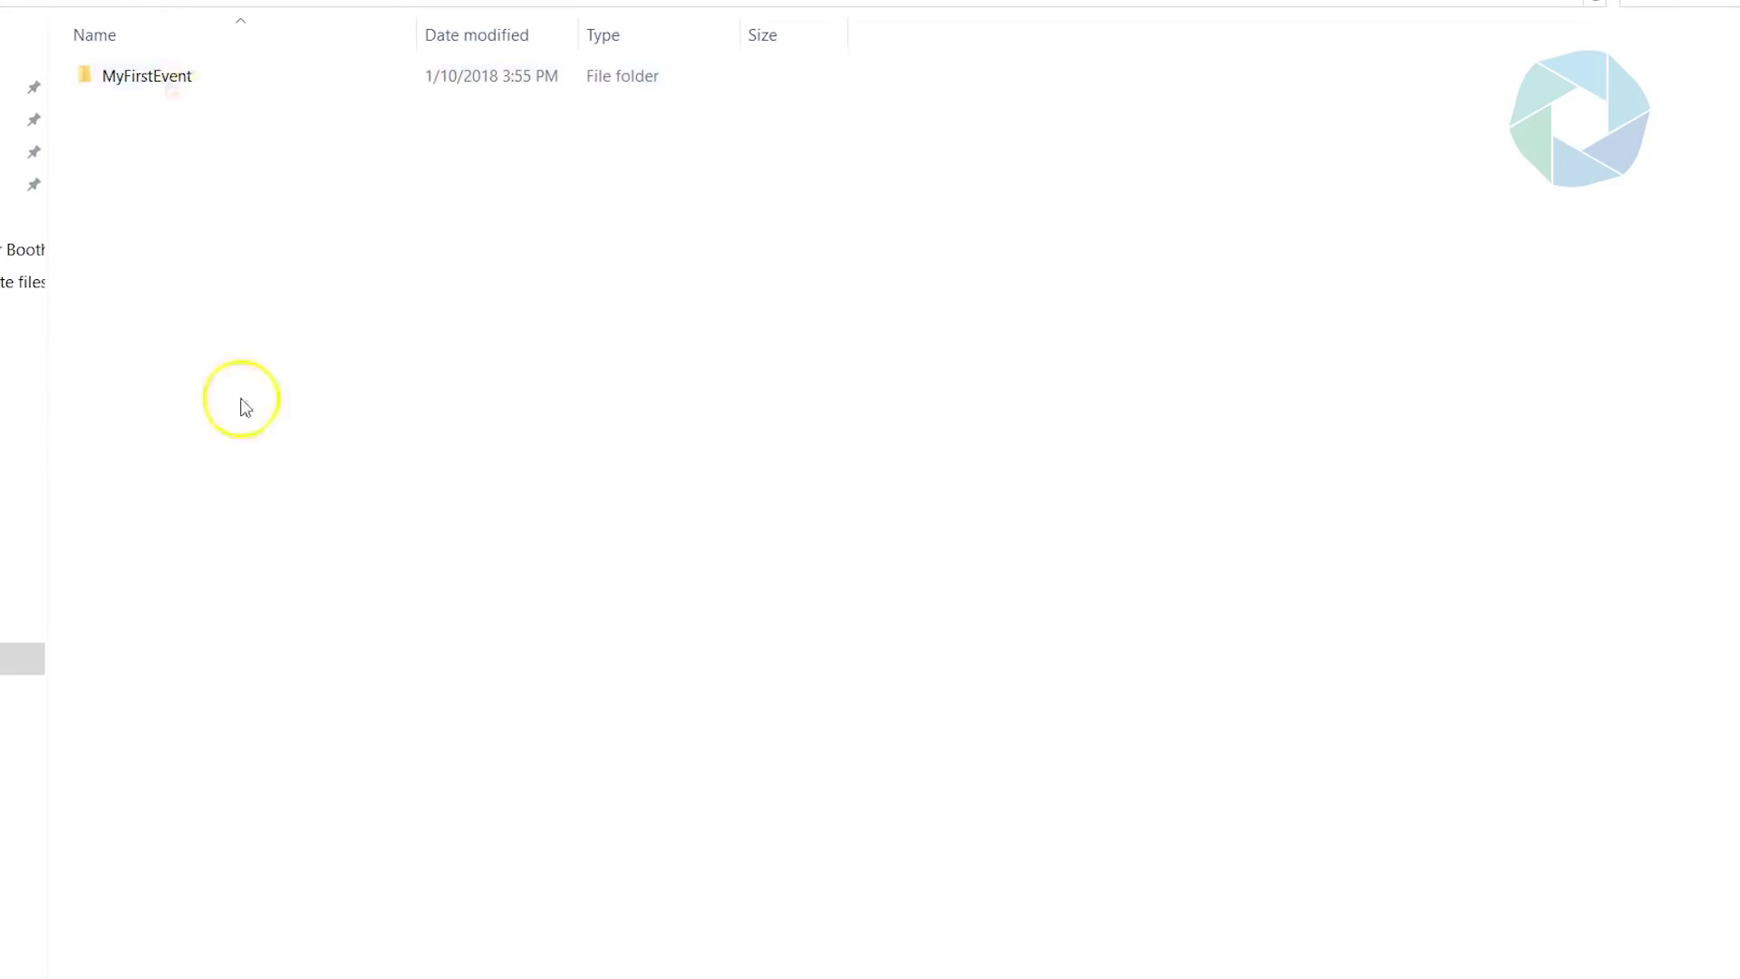
- Switch to Mirror Me Booth, place its window below the event folder listing, and create a new event named Training
{"action": "left_click", "coordinate": [380, 939]}
{"action": "left_click_drag", "start_coordinate": [371, 94], "coordinate": [469, 169]}
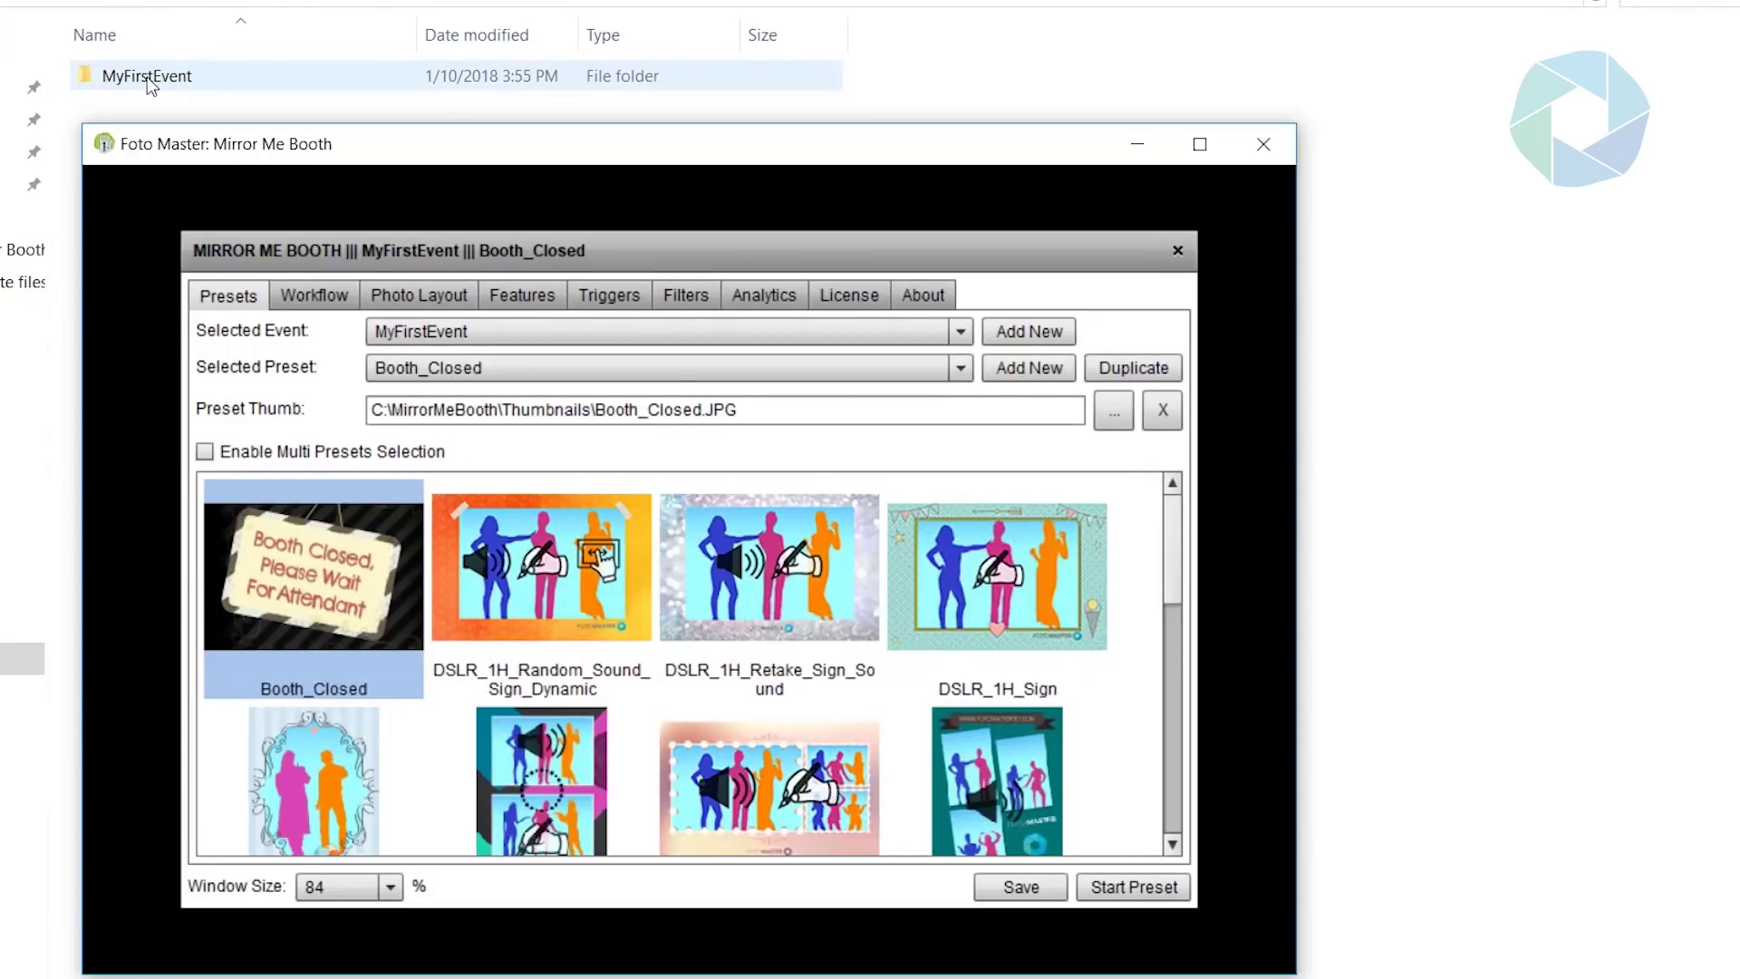
{"action": "left_click", "coordinate": [1025, 330]}
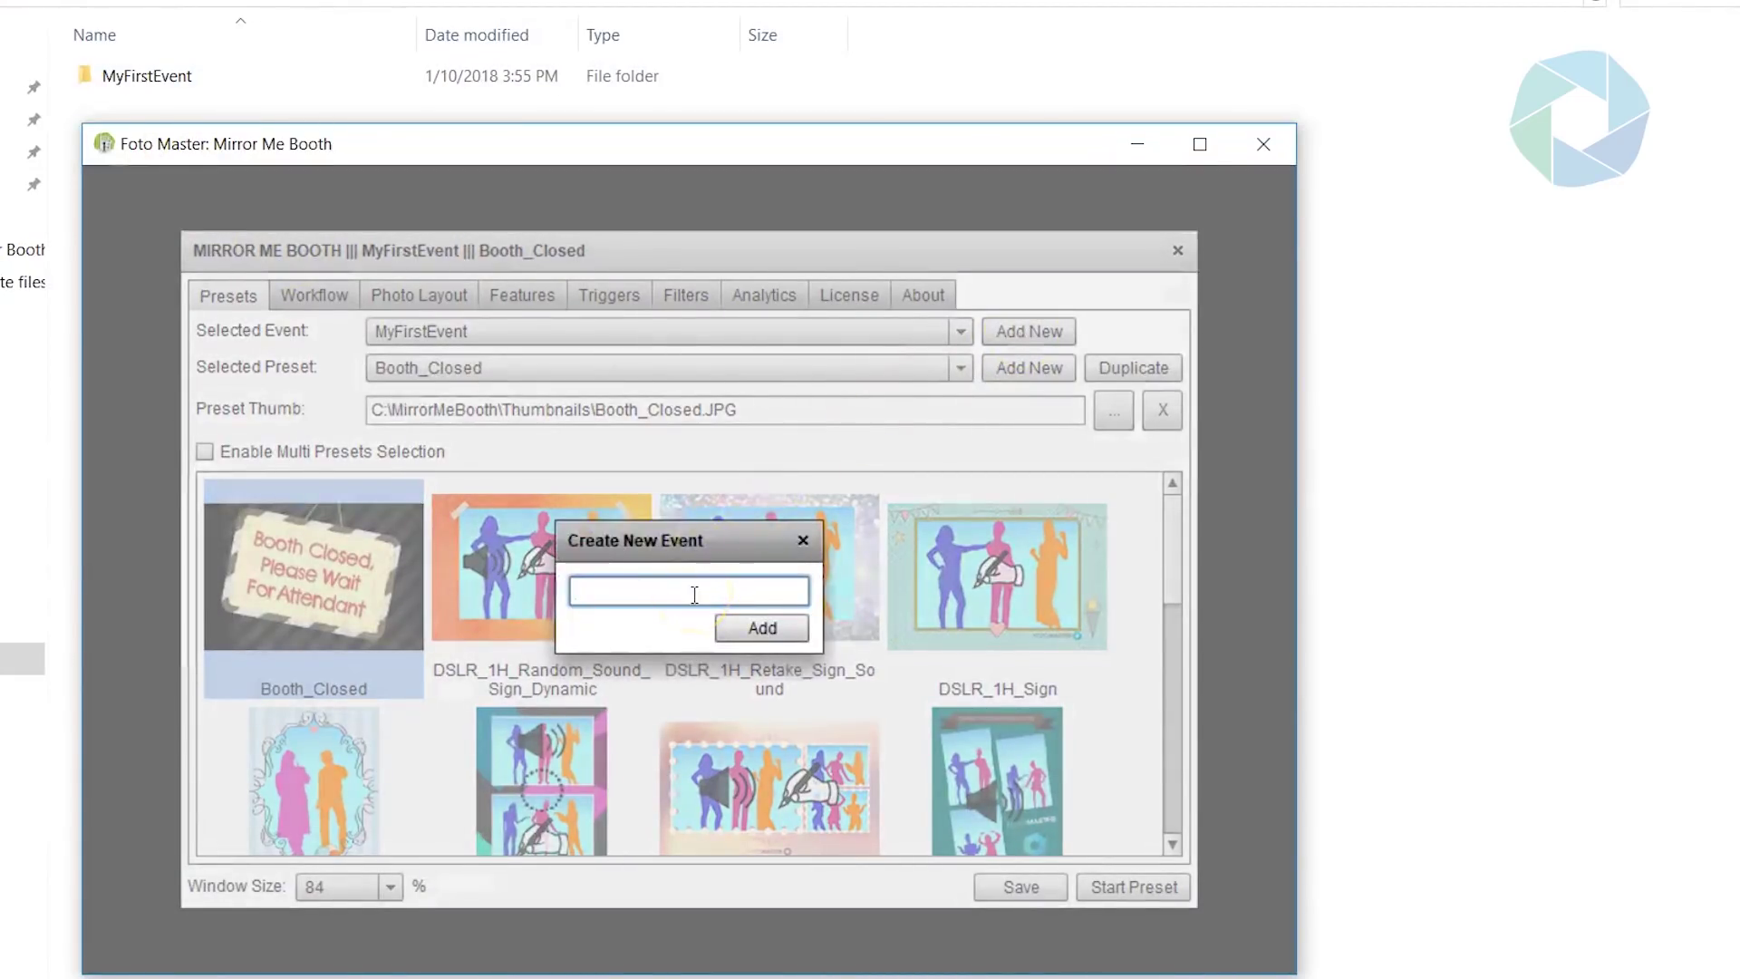
{"action": "type", "text": "Training"}
{"action": "left_click", "coordinate": [739, 628]}
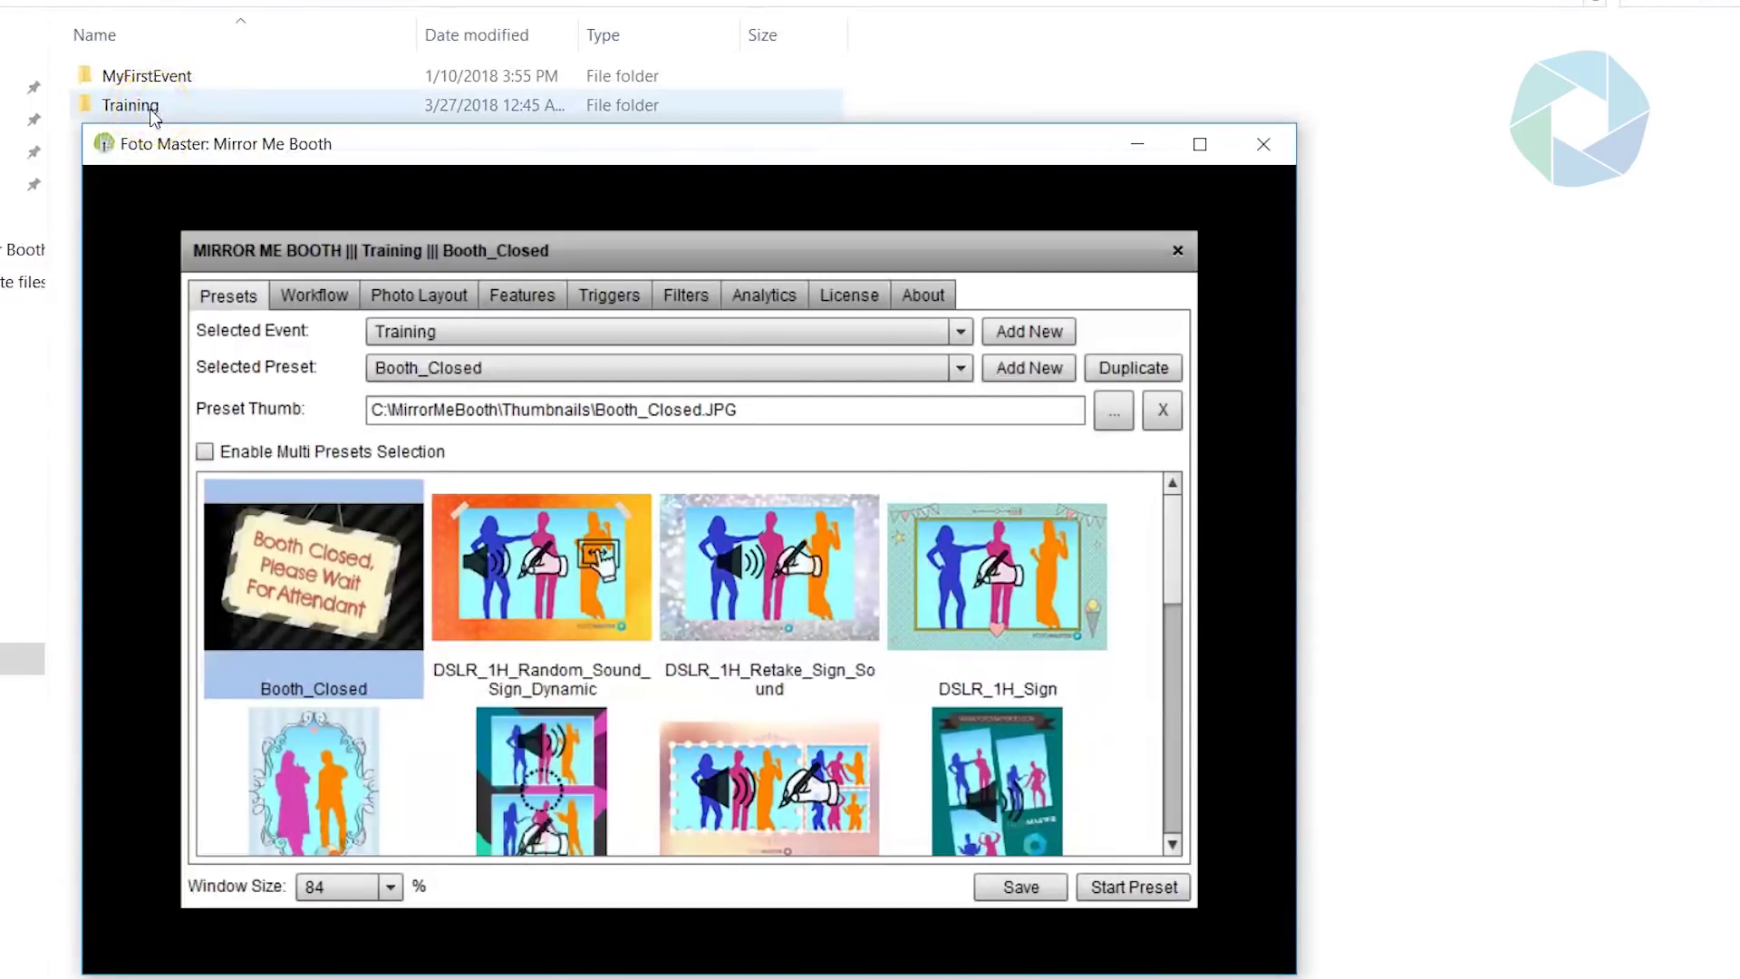
- Load the DSLR_1H_Random_Sound_Sign_Dynamic preset and review its workflow, photo layout and features before returning to the preset gallery
{"action": "left_click", "coordinate": [843, 560]}
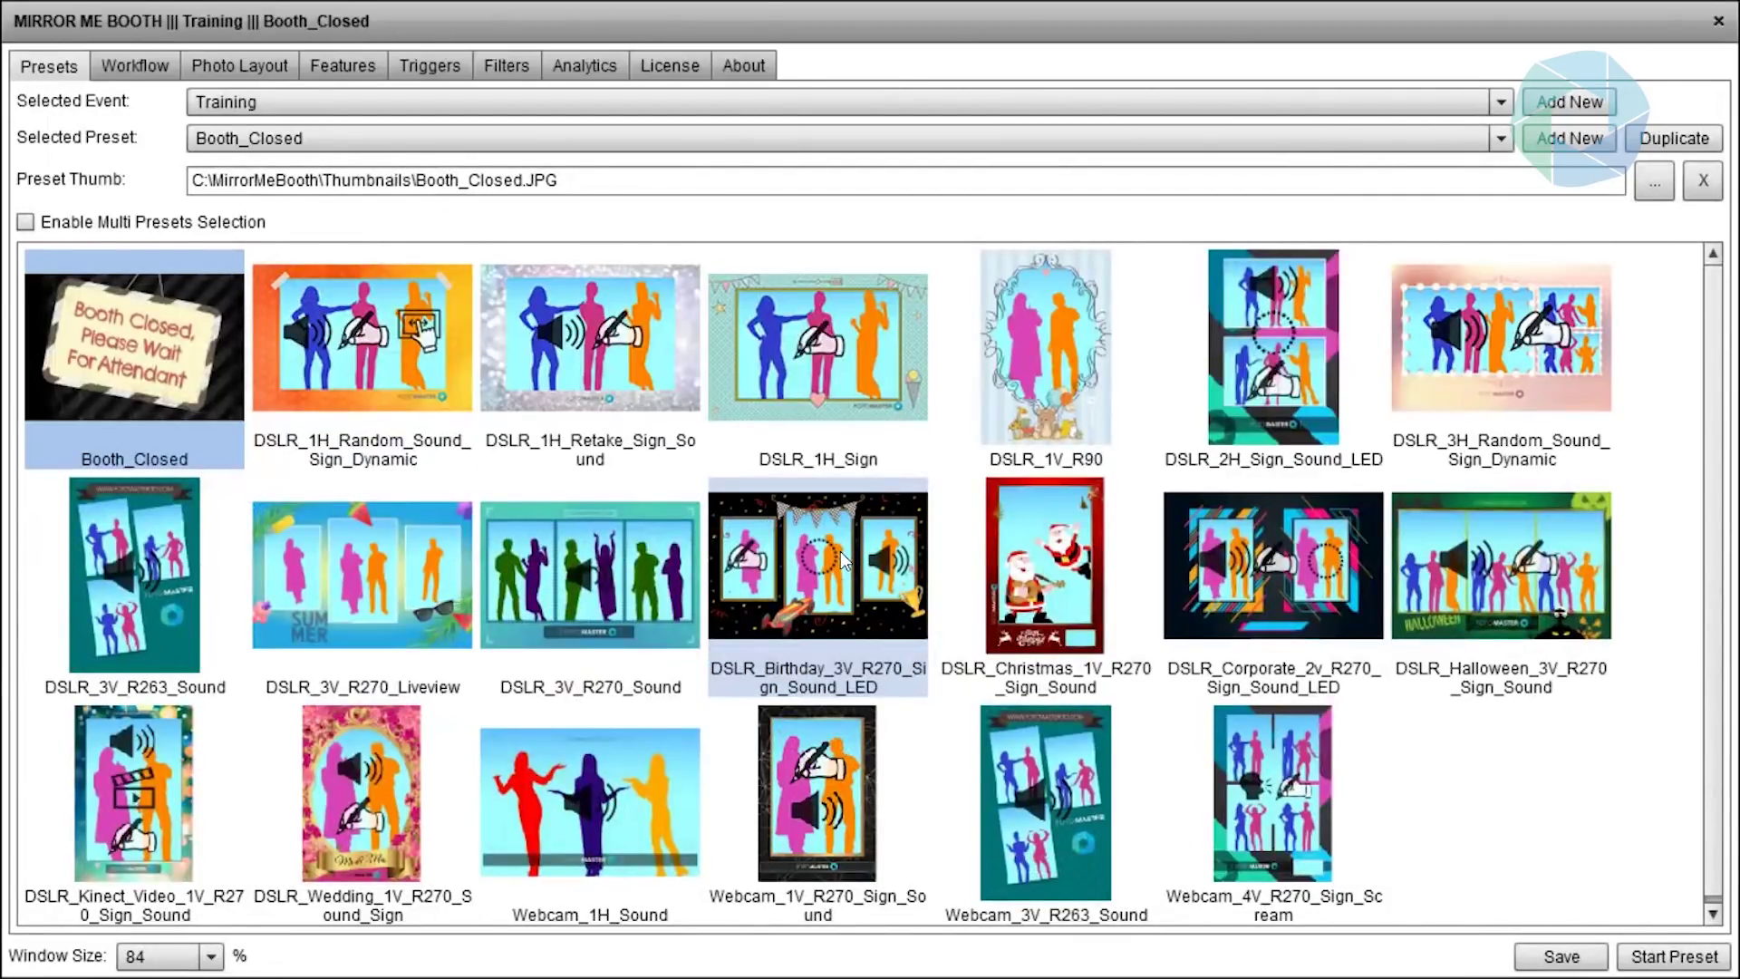
{"action": "left_click", "coordinate": [623, 535]}
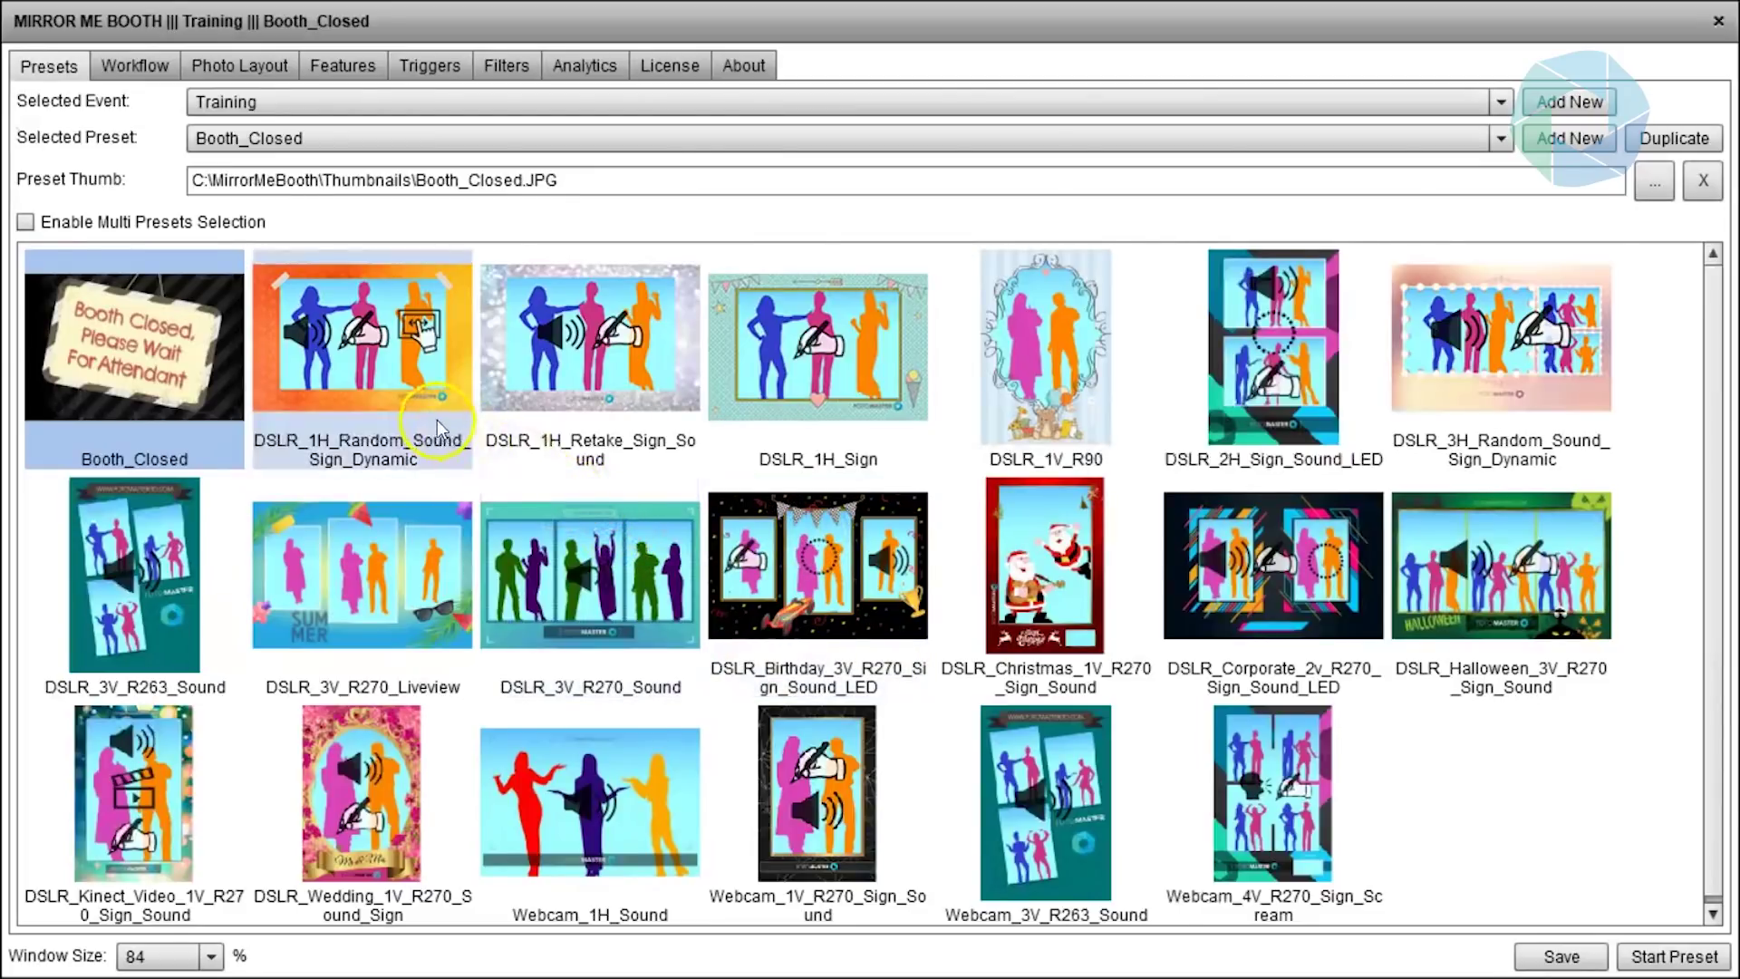
{"action": "left_click", "coordinate": [389, 388]}
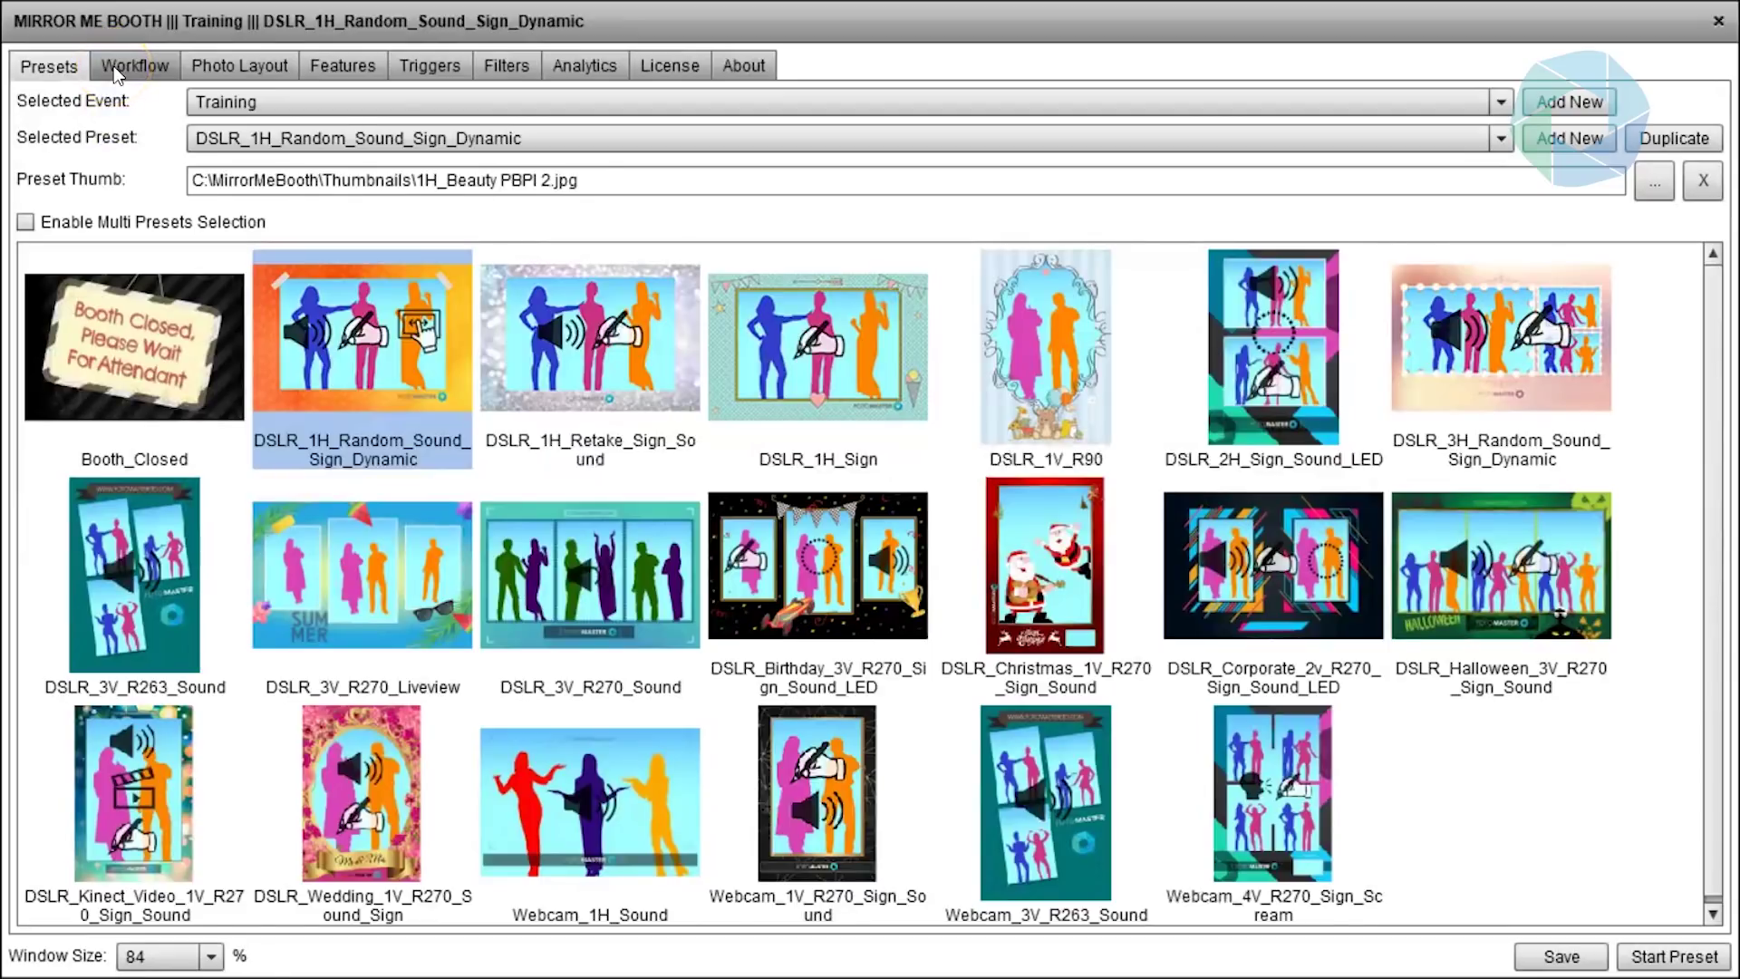
{"action": "left_click", "coordinate": [115, 73]}
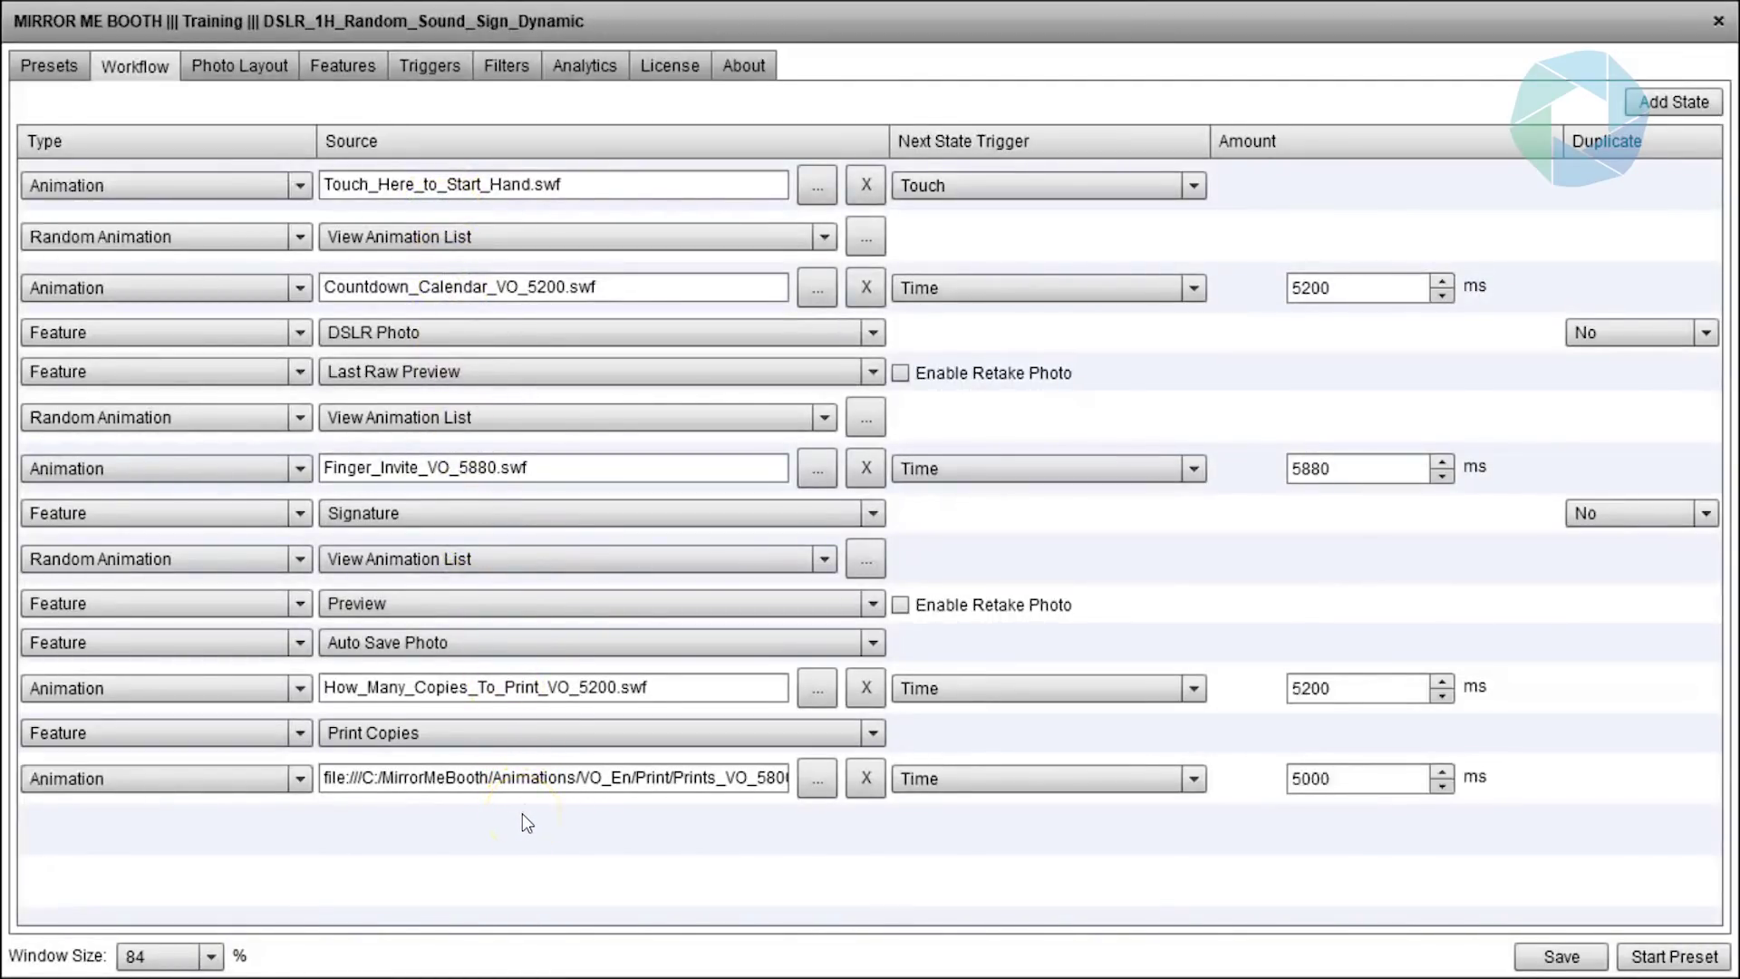
{"action": "left_click", "coordinate": [234, 67]}
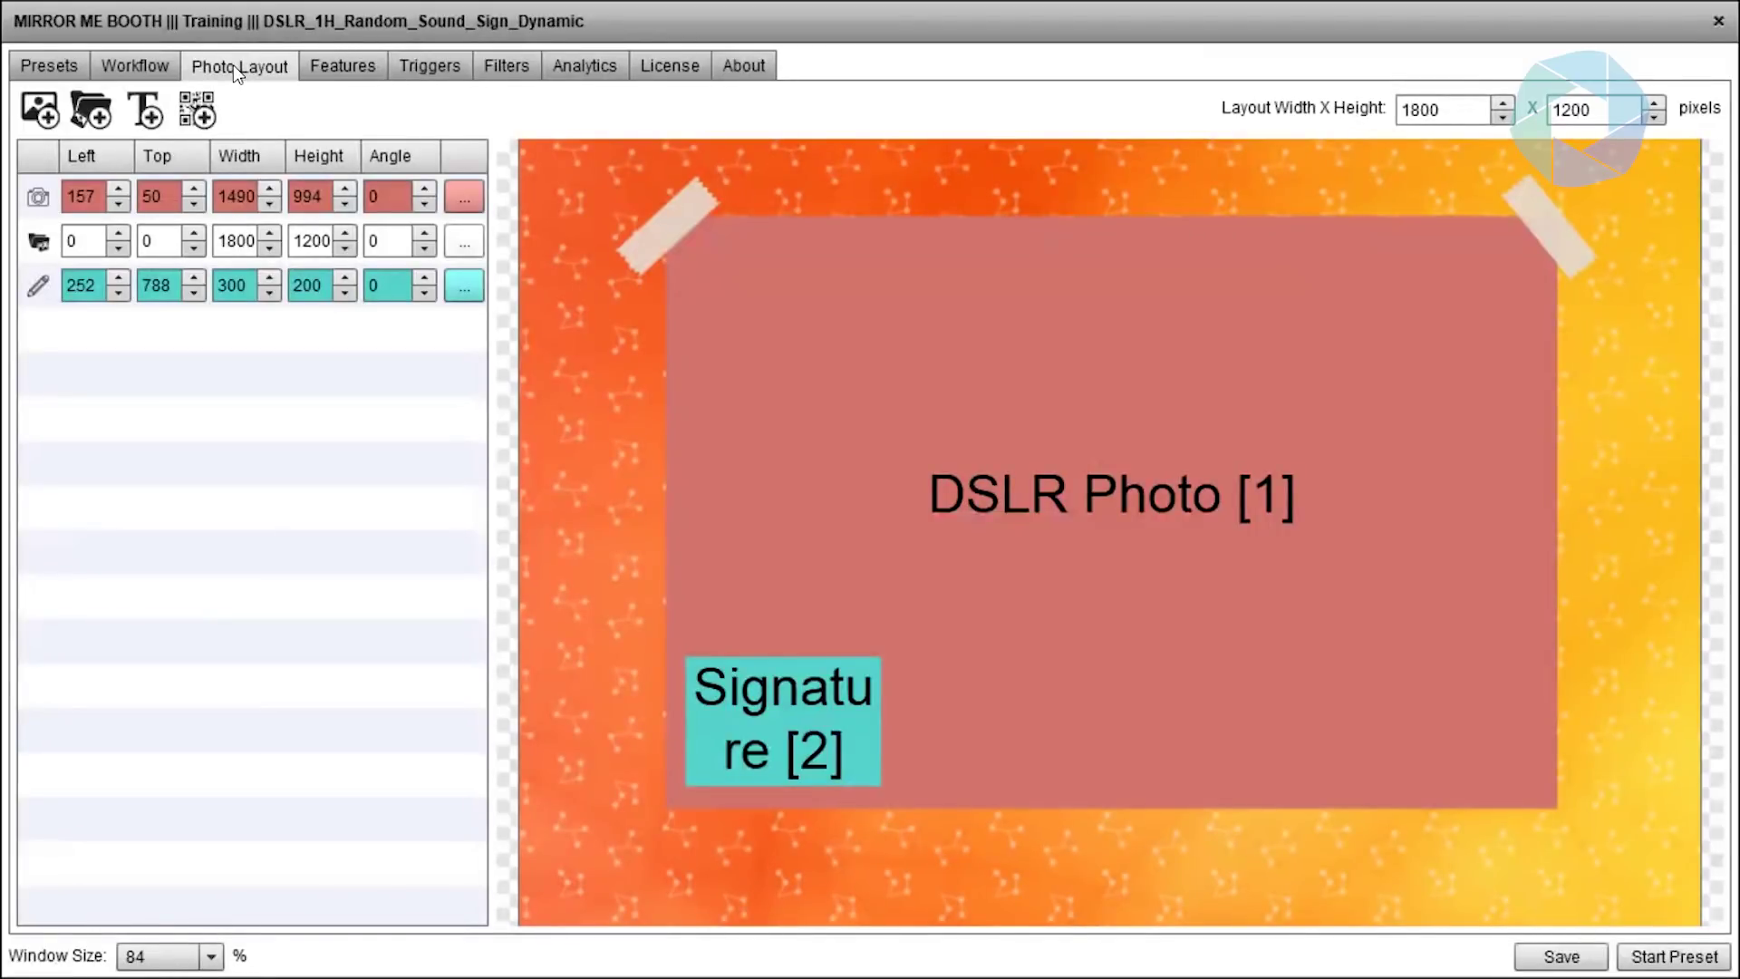
{"action": "left_click", "coordinate": [324, 73]}
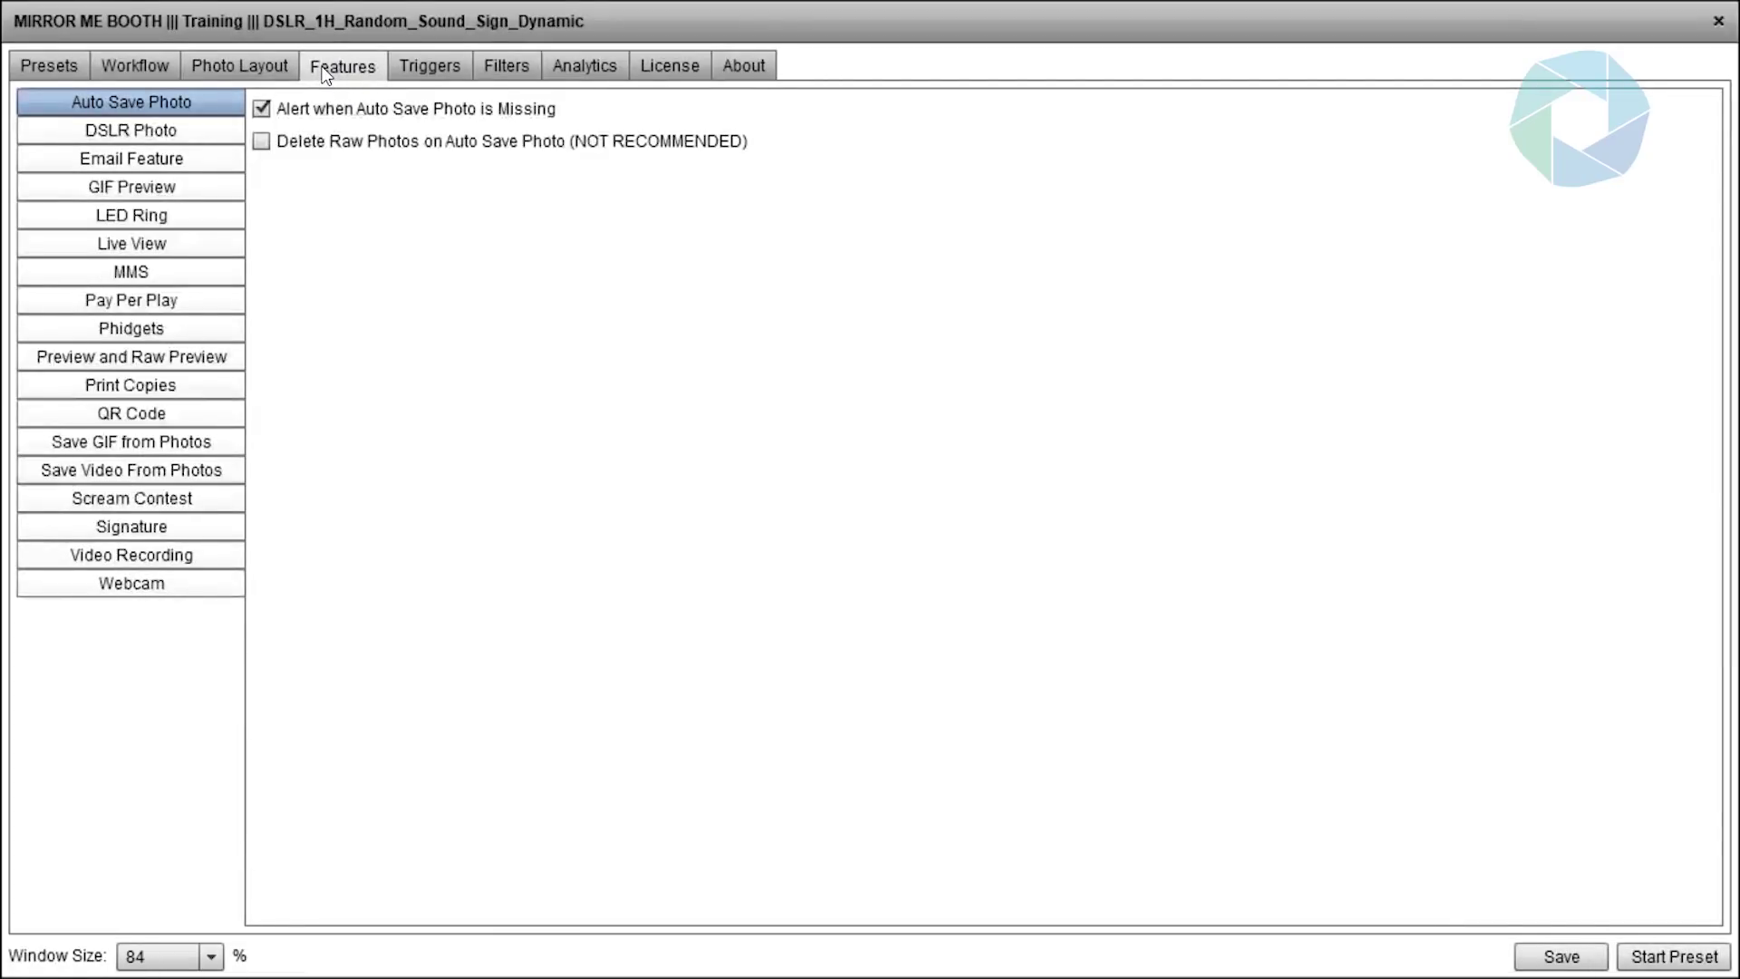
{"action": "left_click", "coordinate": [70, 76]}
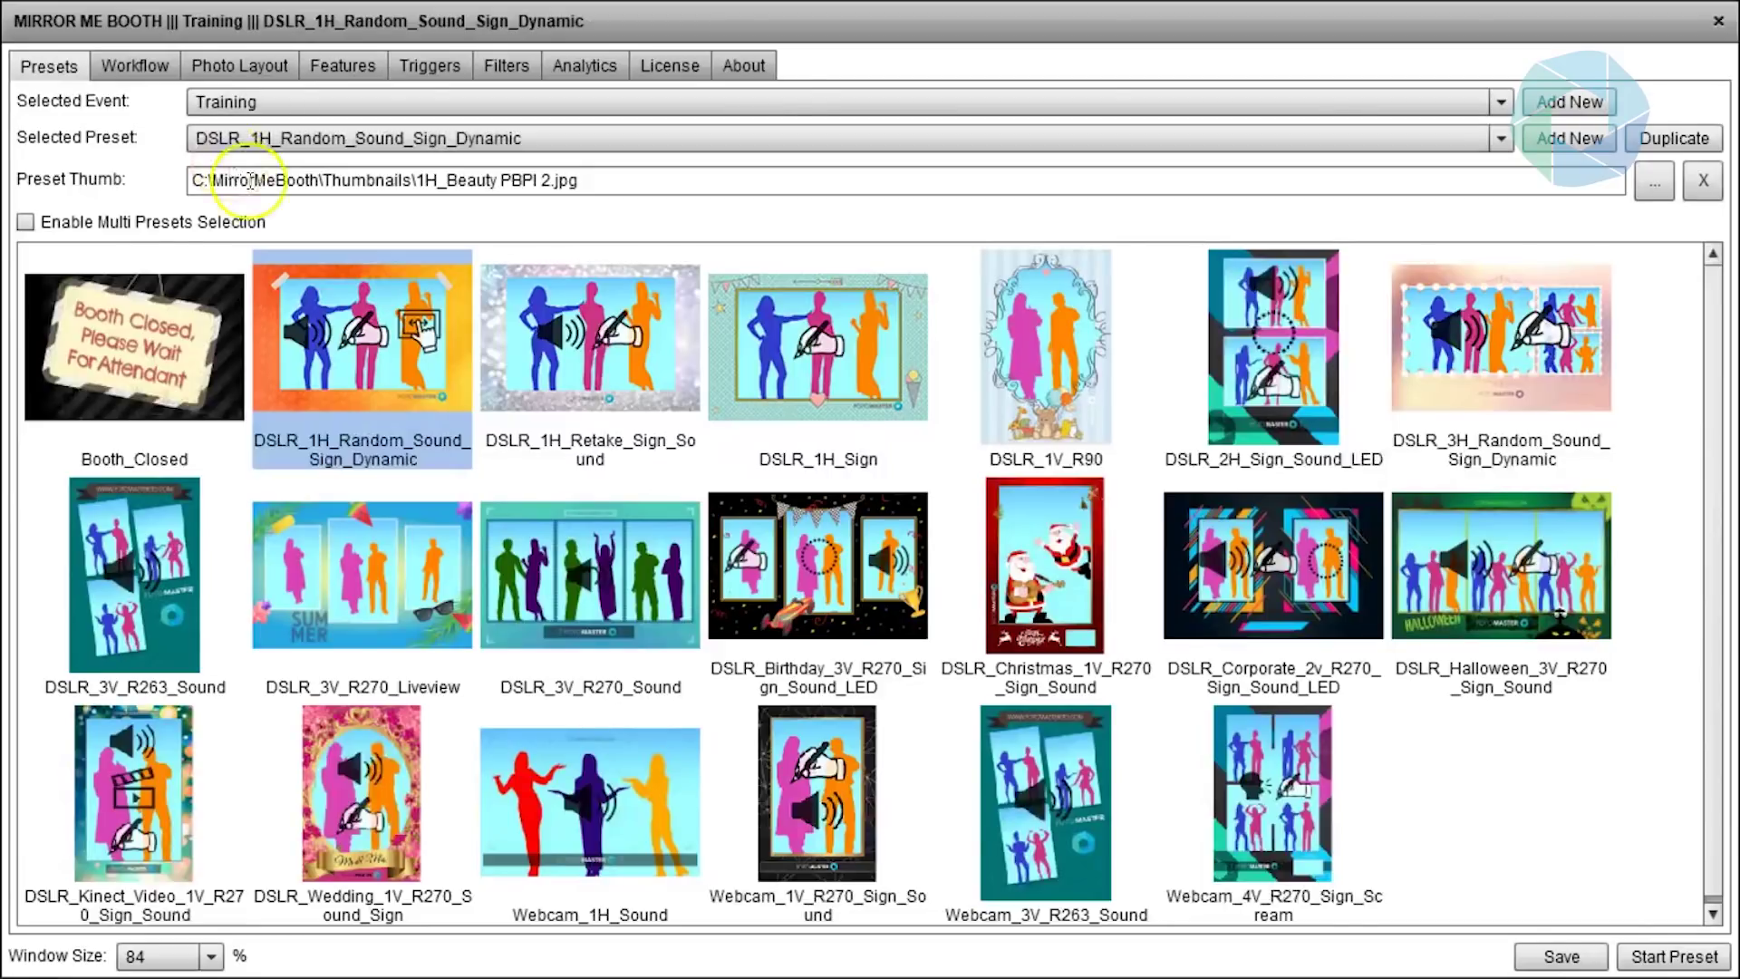
- Select the DSLR_1H_Retake_Sign_Sound, DSLR_1H_Sign and DSLR_3V_R270_Sound presets in turn to compare their names and thumbnails
{"action": "left_click", "coordinate": [563, 361]}
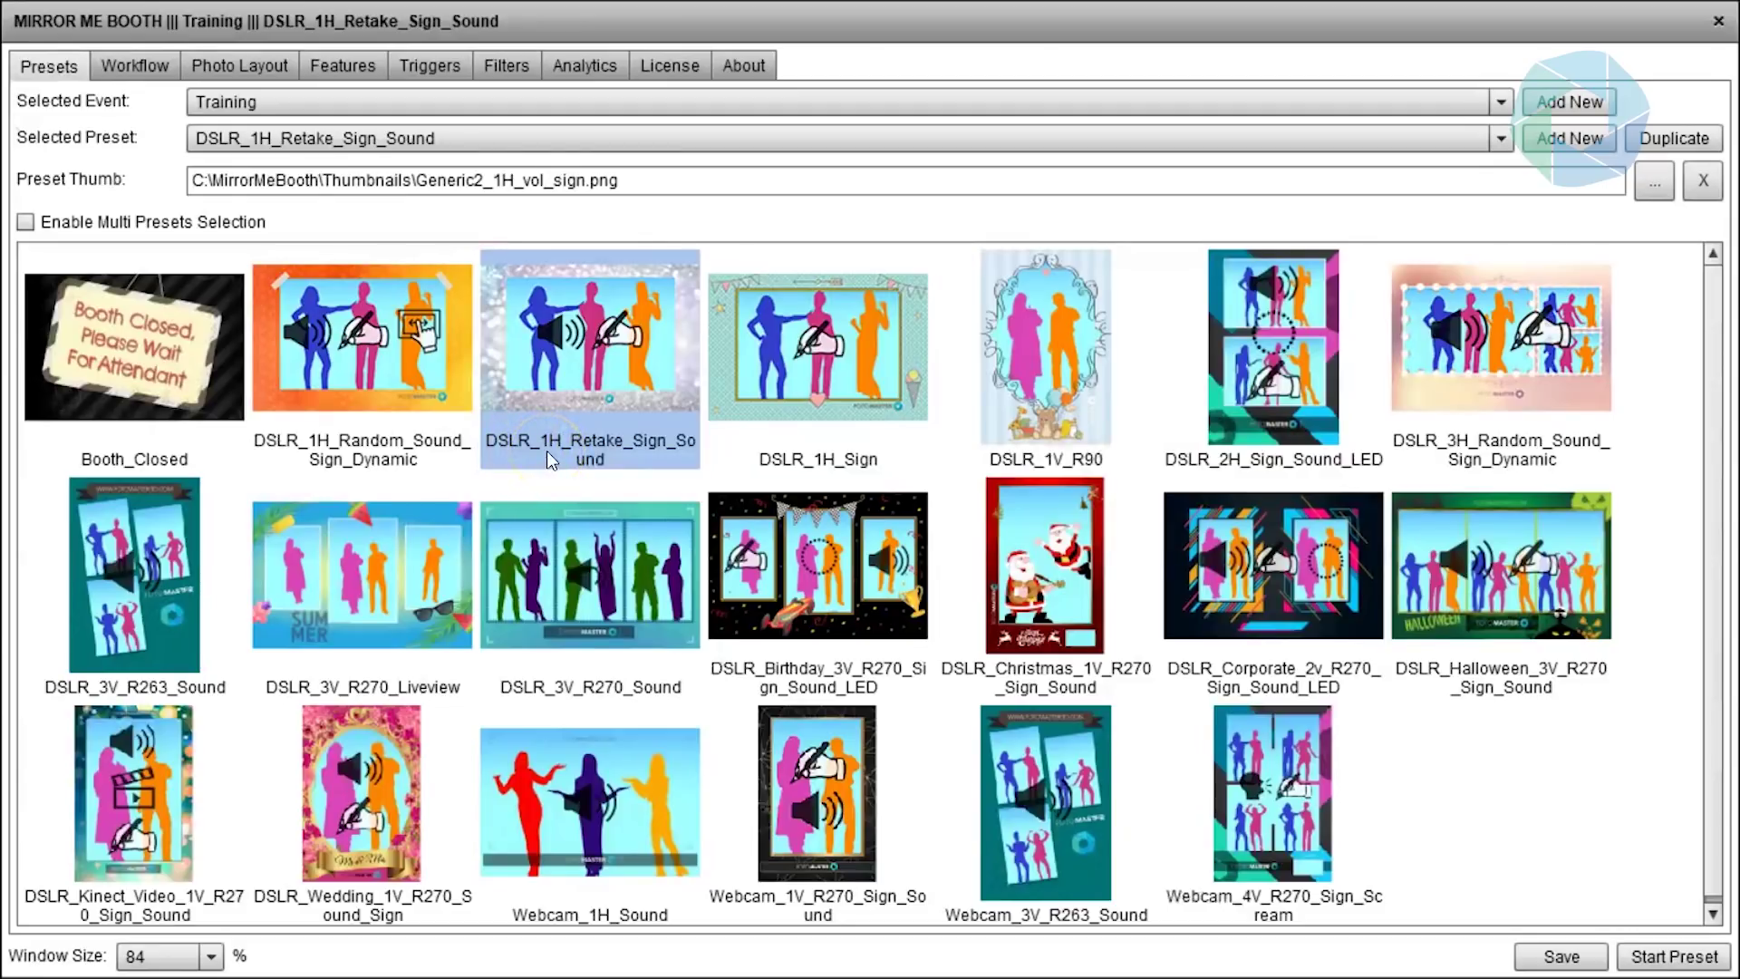
{"action": "left_click", "coordinate": [578, 444]}
{"action": "left_click", "coordinate": [654, 443]}
{"action": "left_click", "coordinate": [816, 398]}
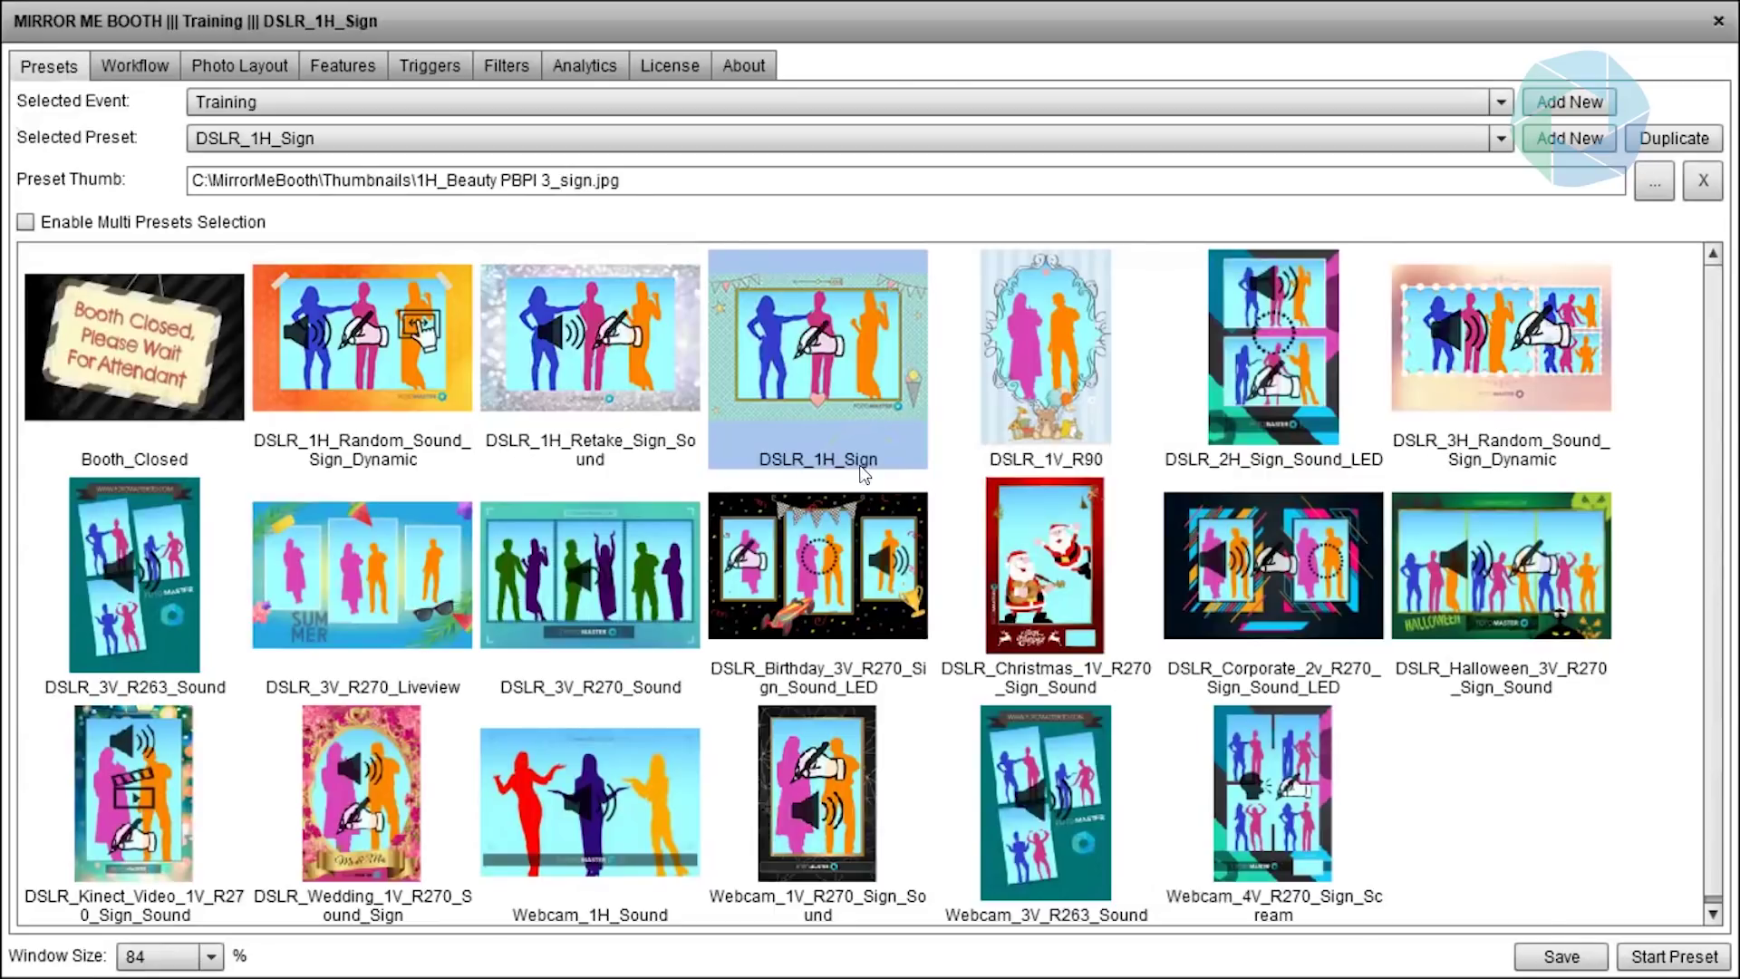
{"action": "left_click", "coordinate": [611, 594]}
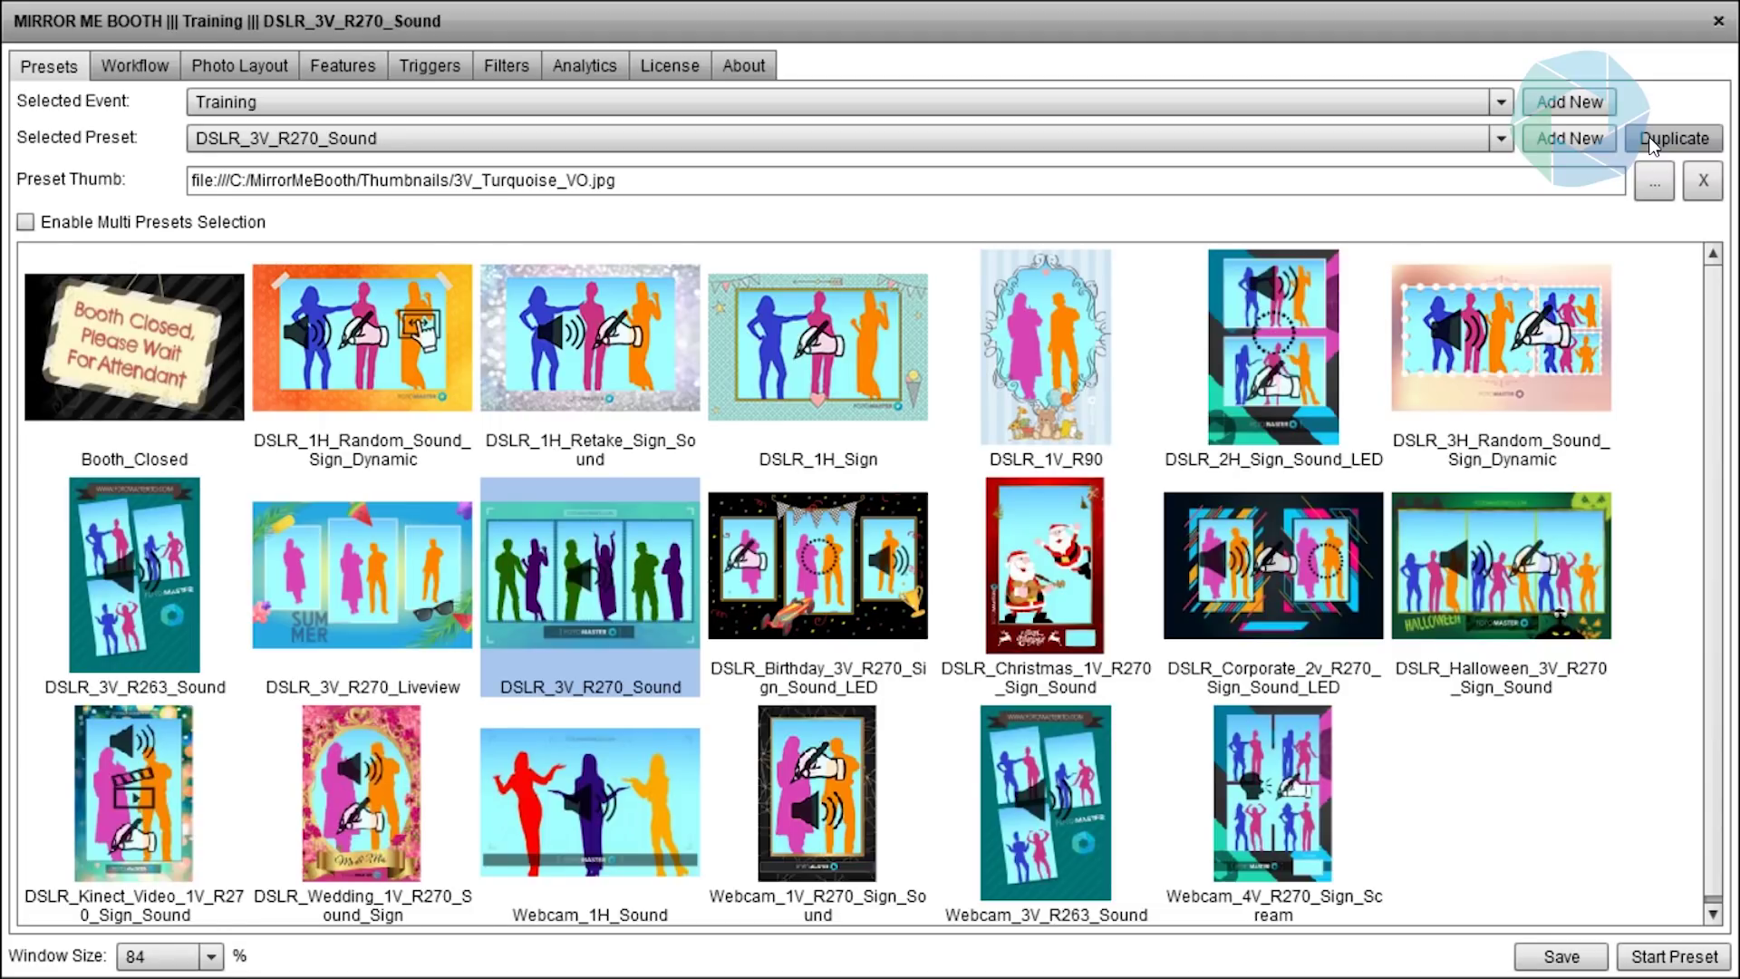
- Duplicate the DSLR_1H_Sign preset under the name Test and compare the copy with the original in the gallery
{"action": "left_click", "coordinate": [867, 312]}
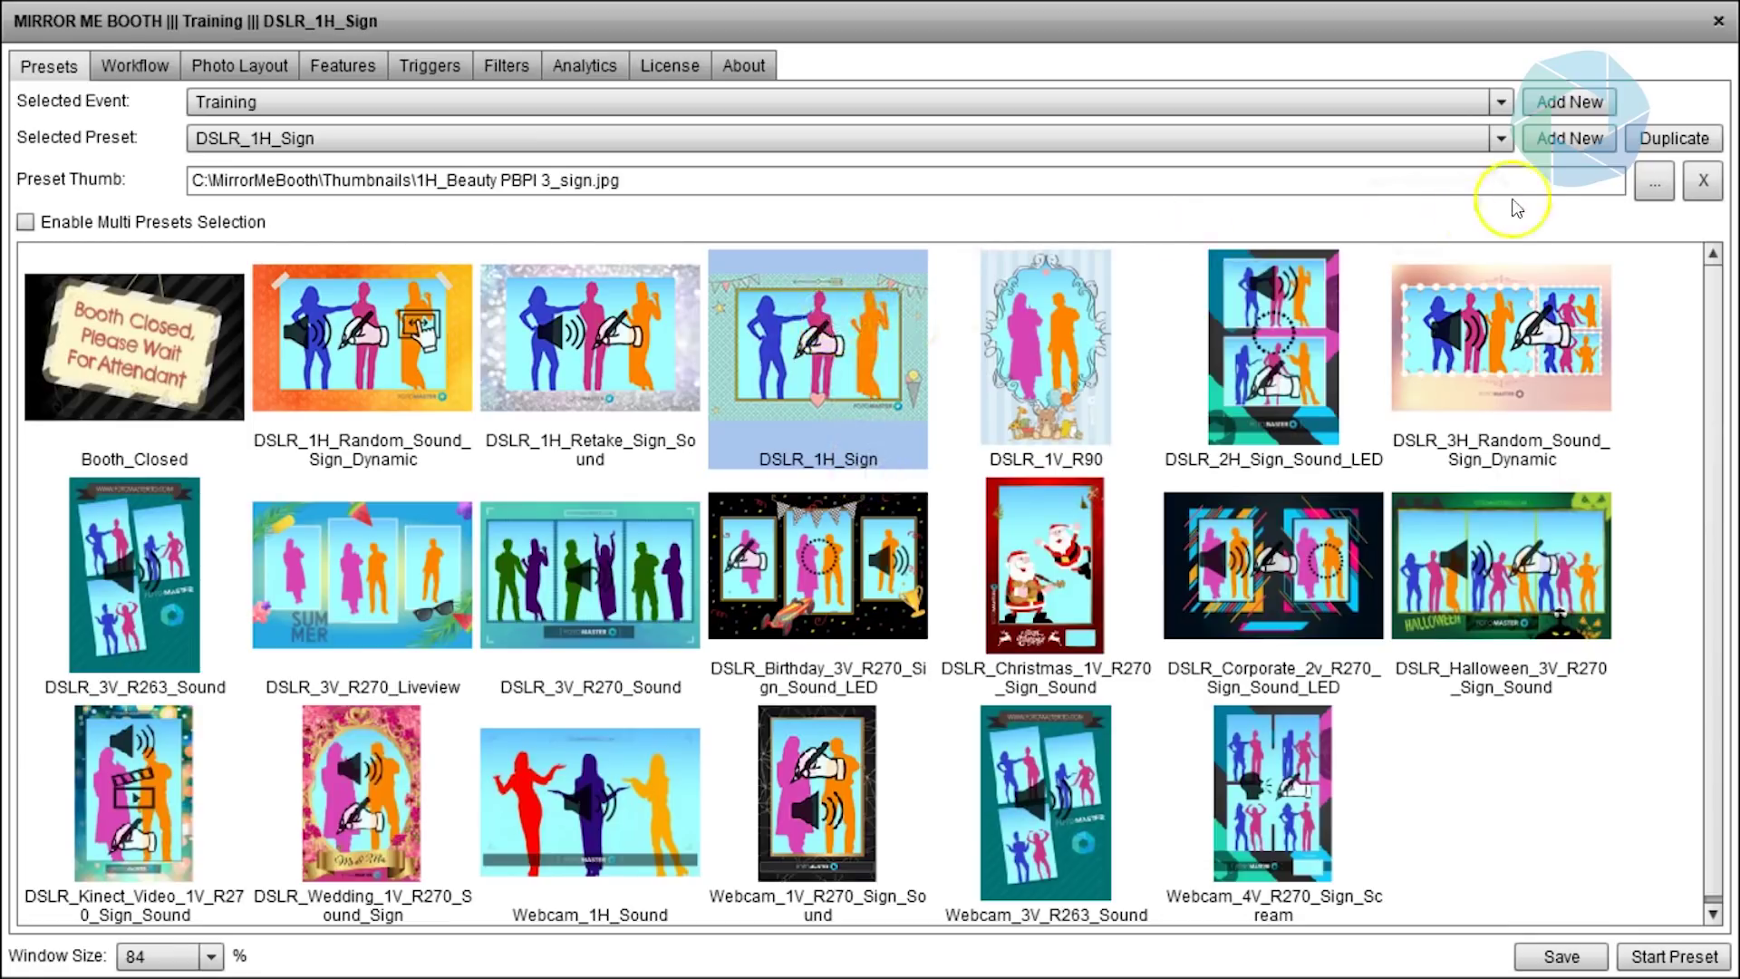
{"action": "left_click", "coordinate": [1652, 145]}
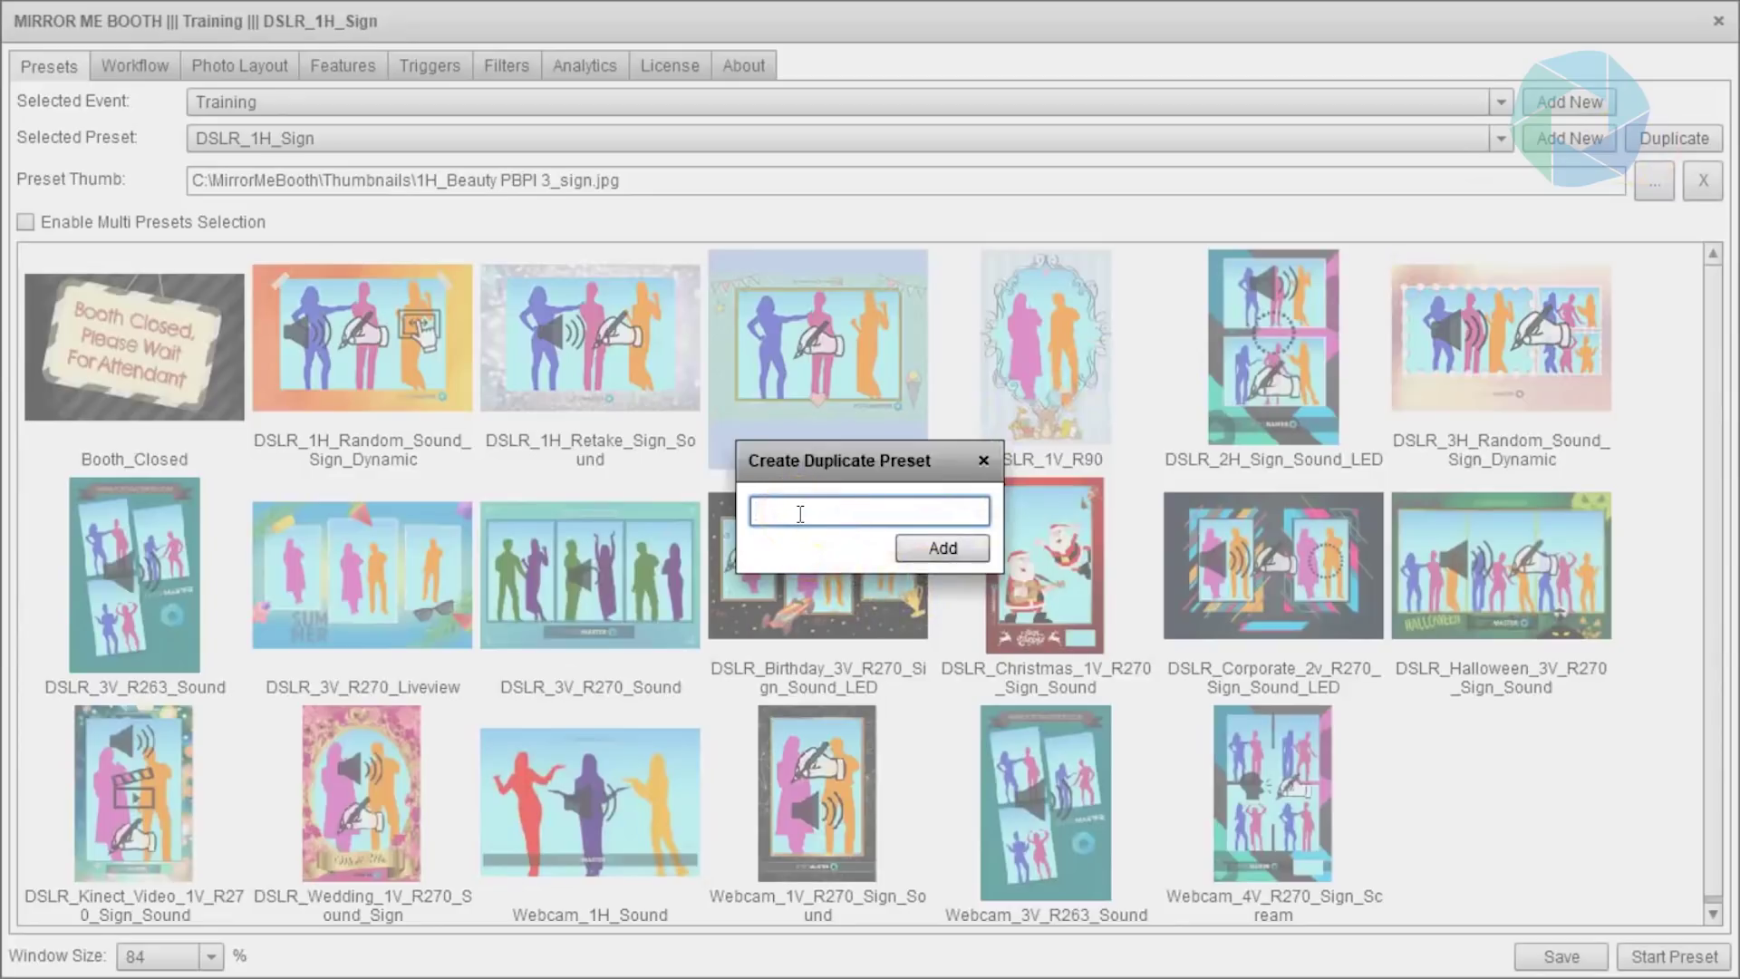
{"action": "type", "text": "Test"}
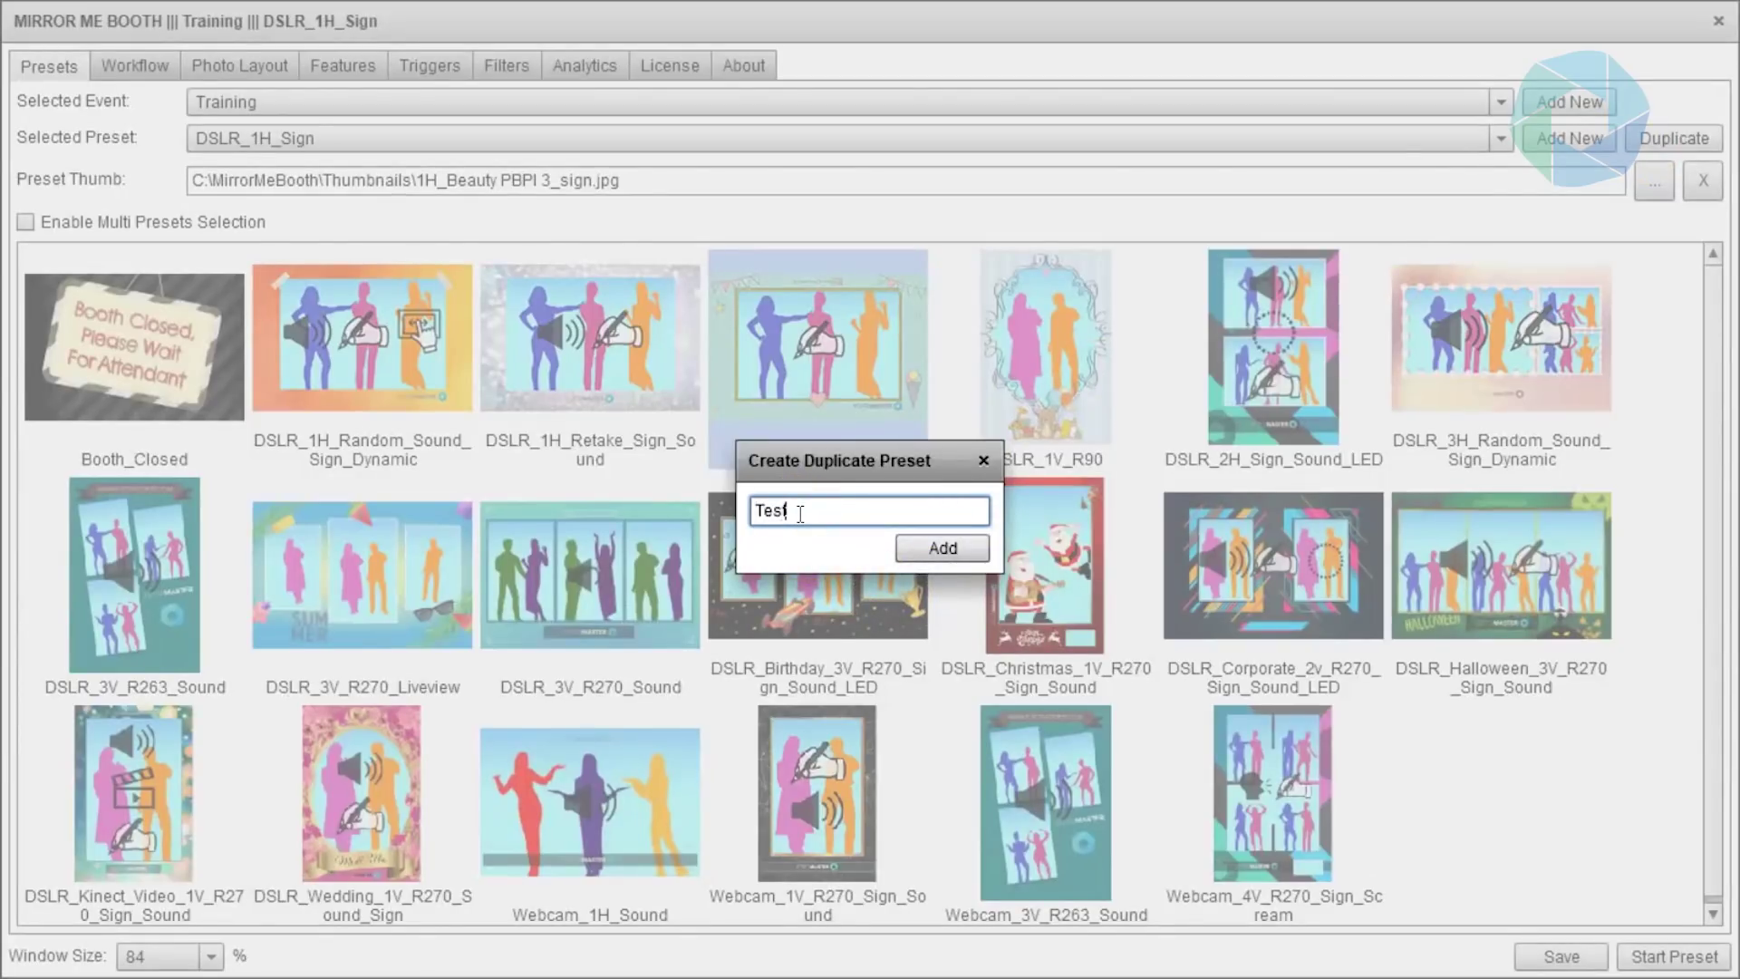
{"action": "left_click", "coordinate": [926, 556]}
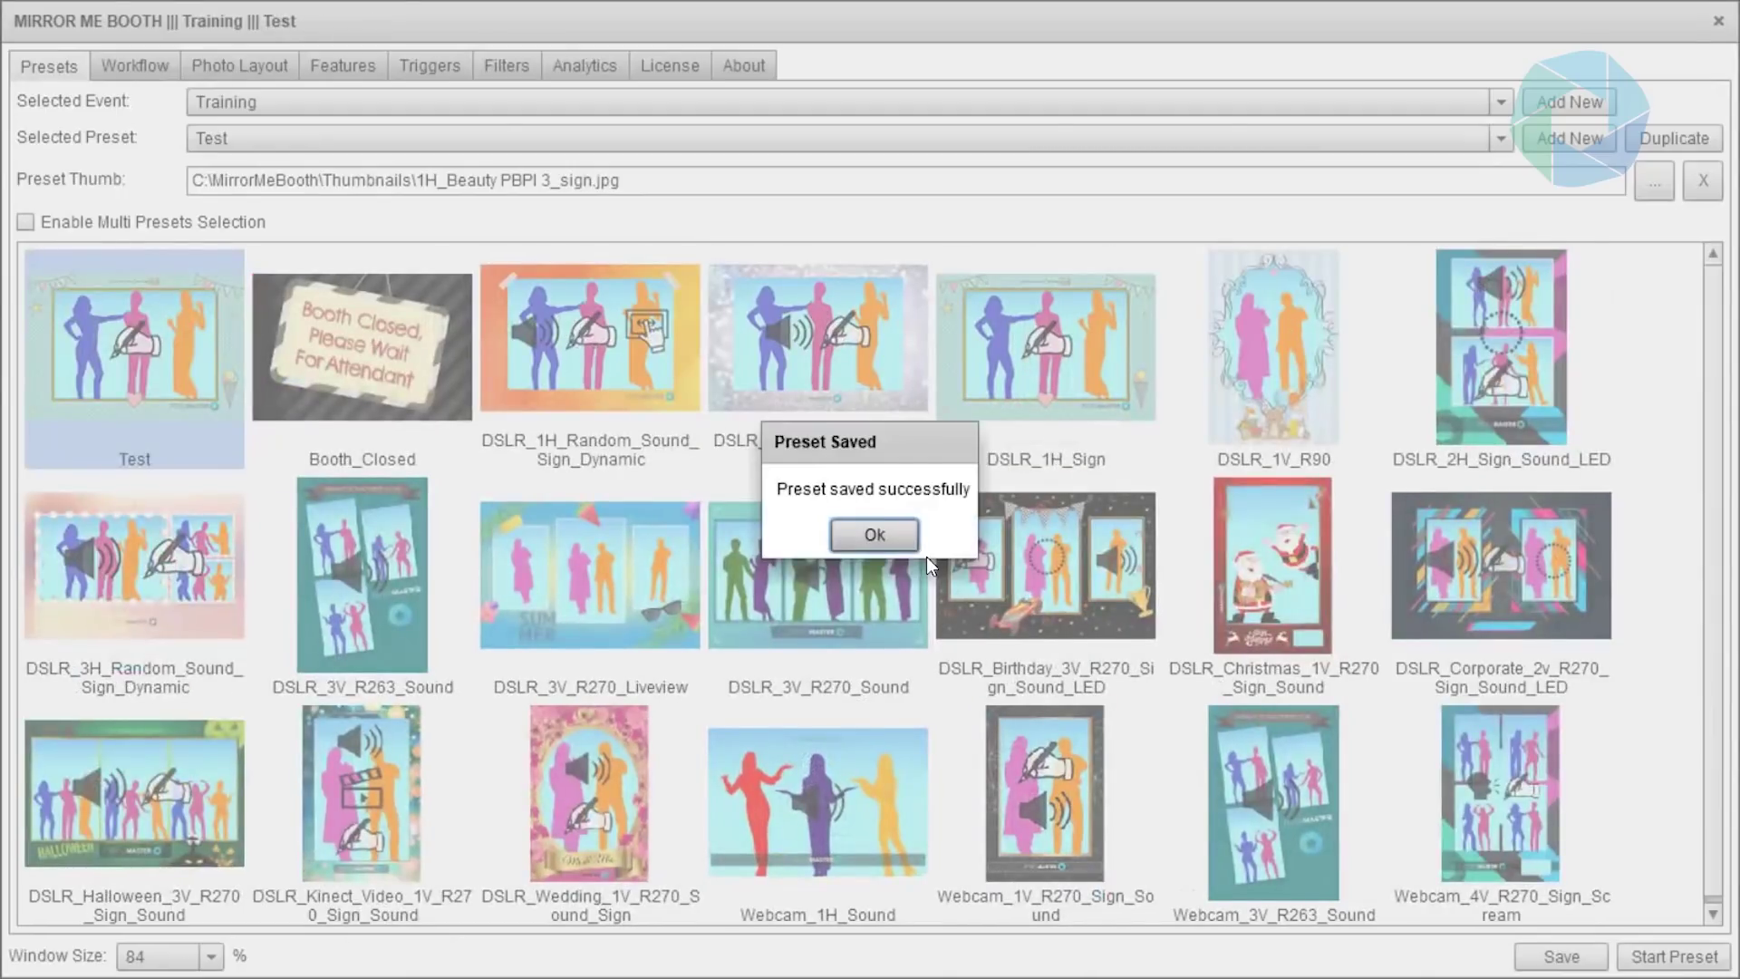
{"action": "left_click", "coordinate": [866, 535]}
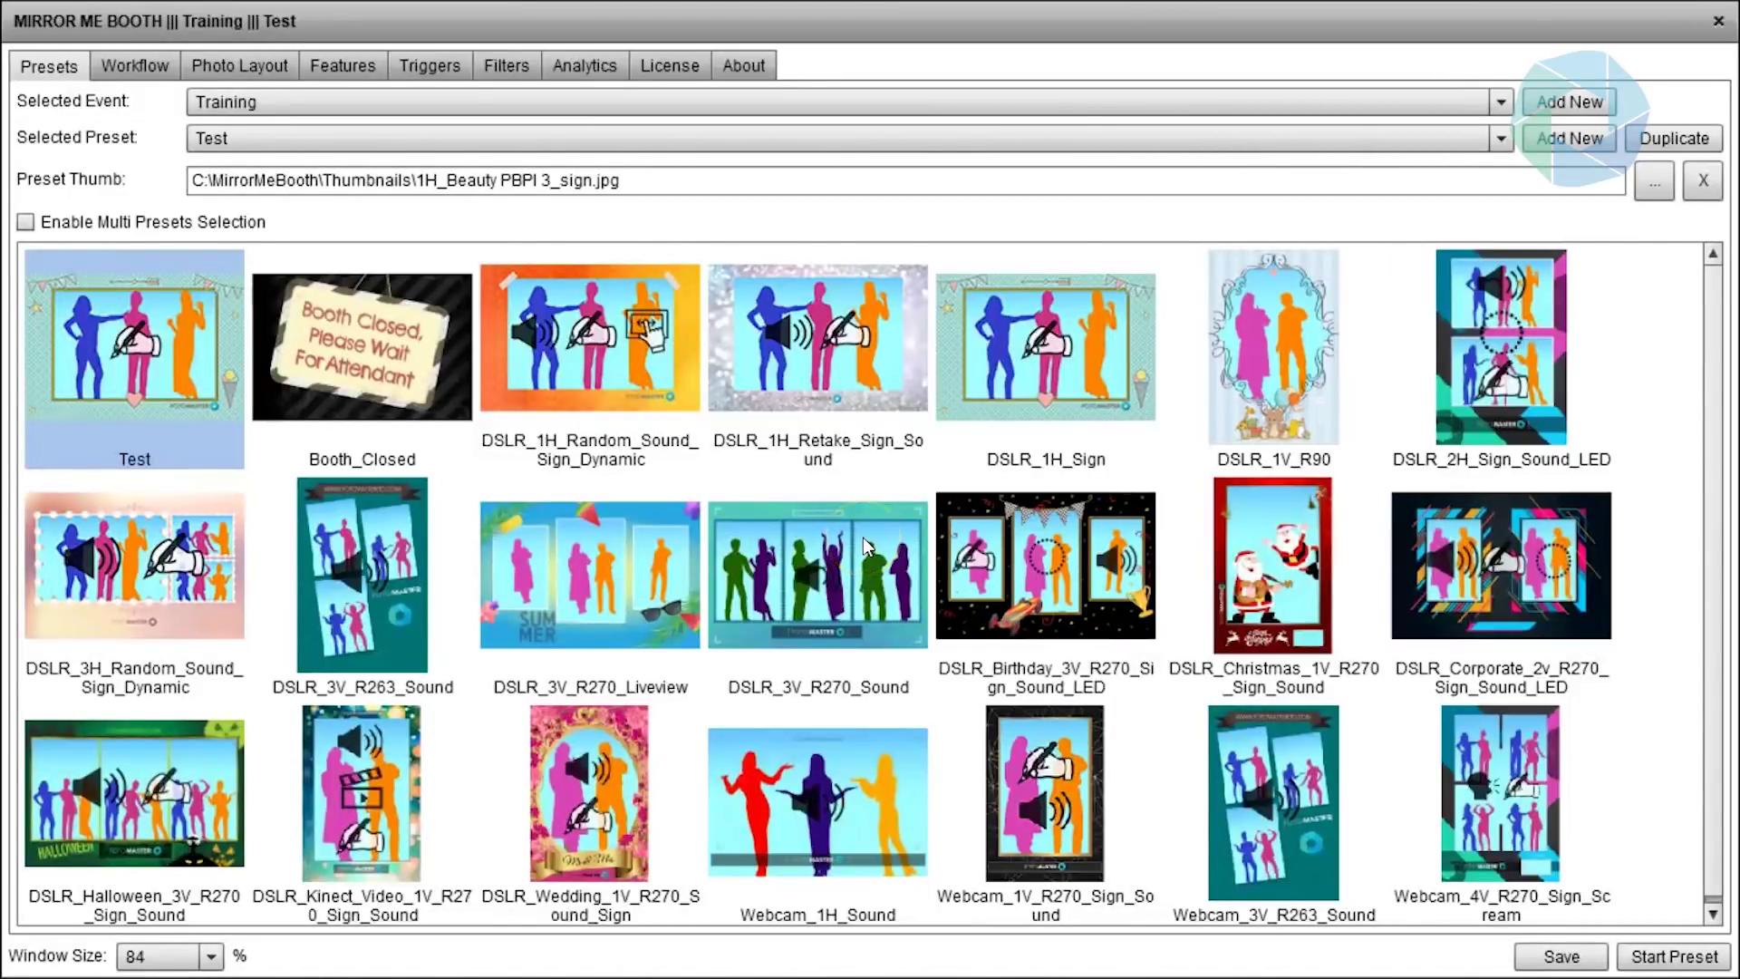
{"action": "left_click", "coordinate": [1068, 432]}
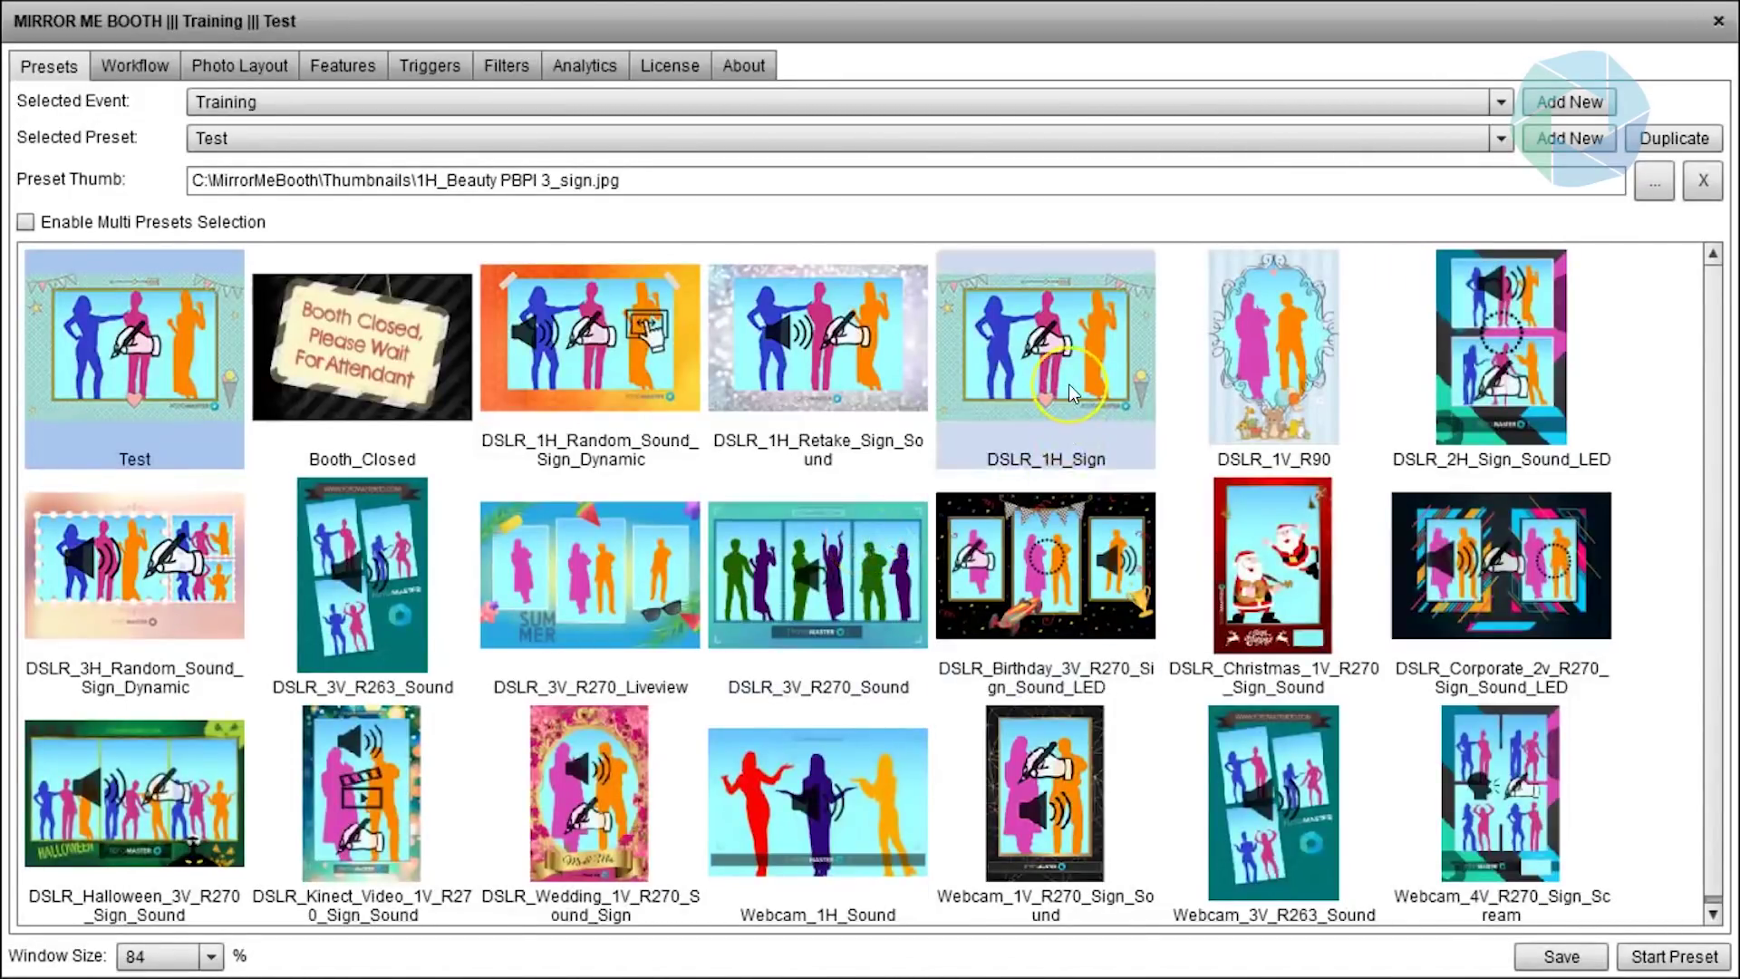
{"action": "left_click", "coordinate": [205, 372]}
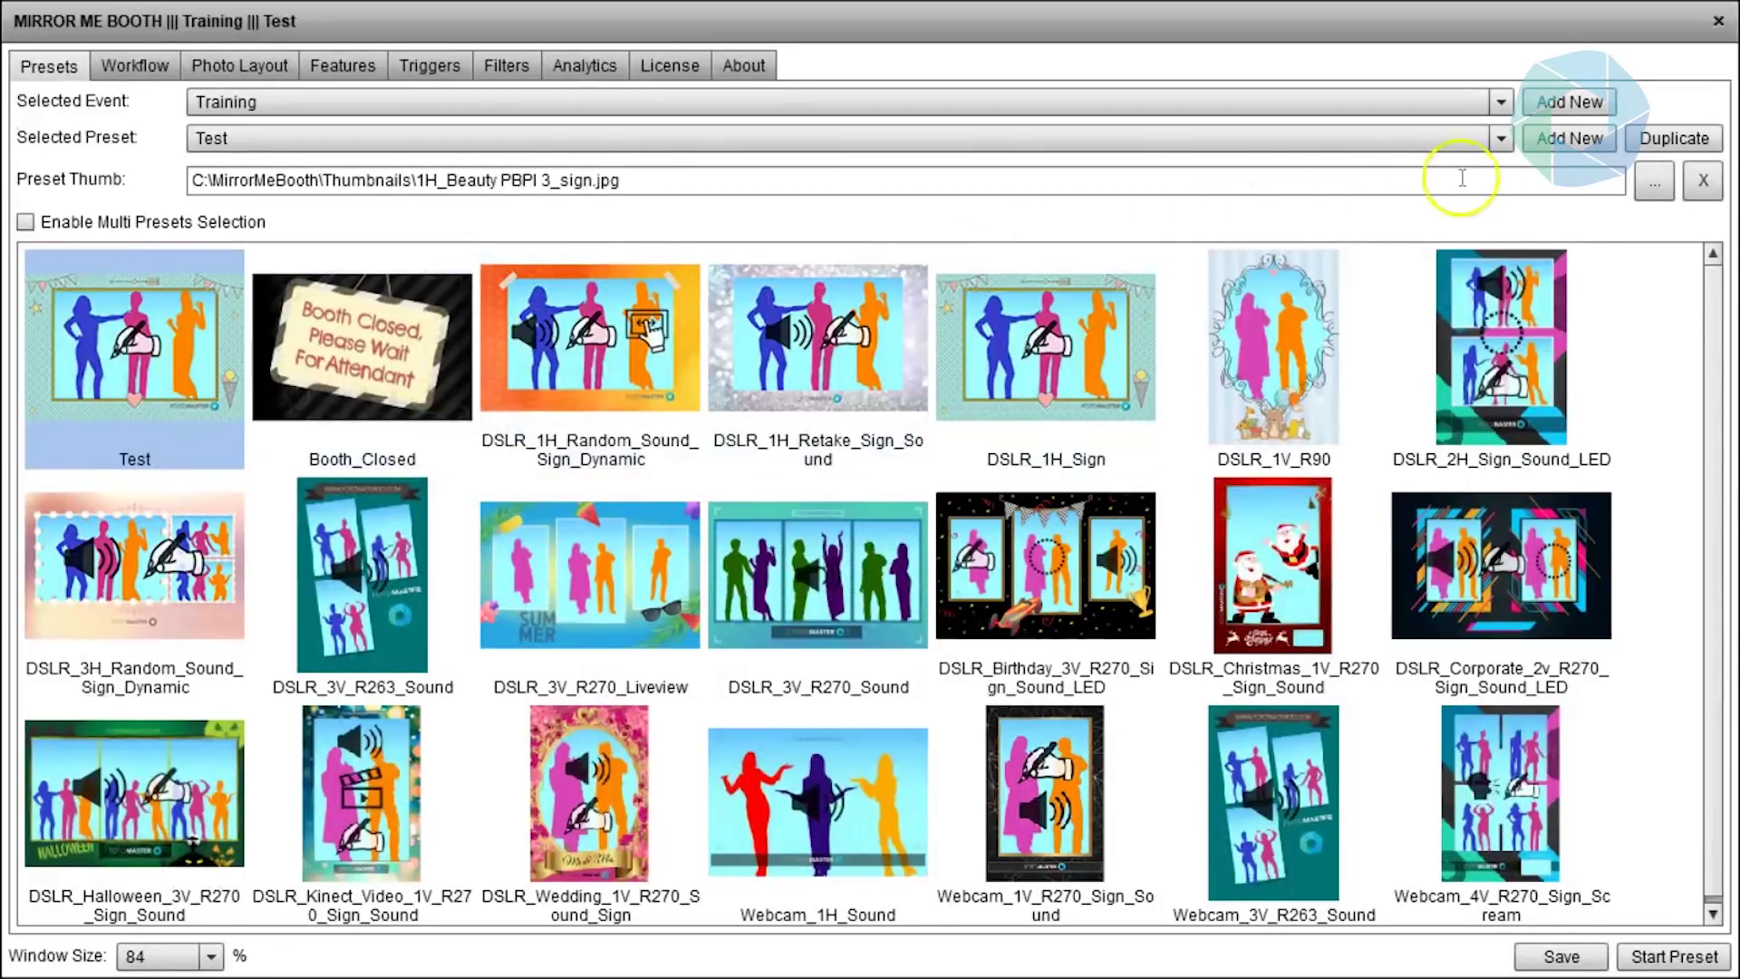
- Create a blank preset named New Preset in the Training event and select it in the gallery
{"action": "left_click", "coordinate": [1552, 140]}
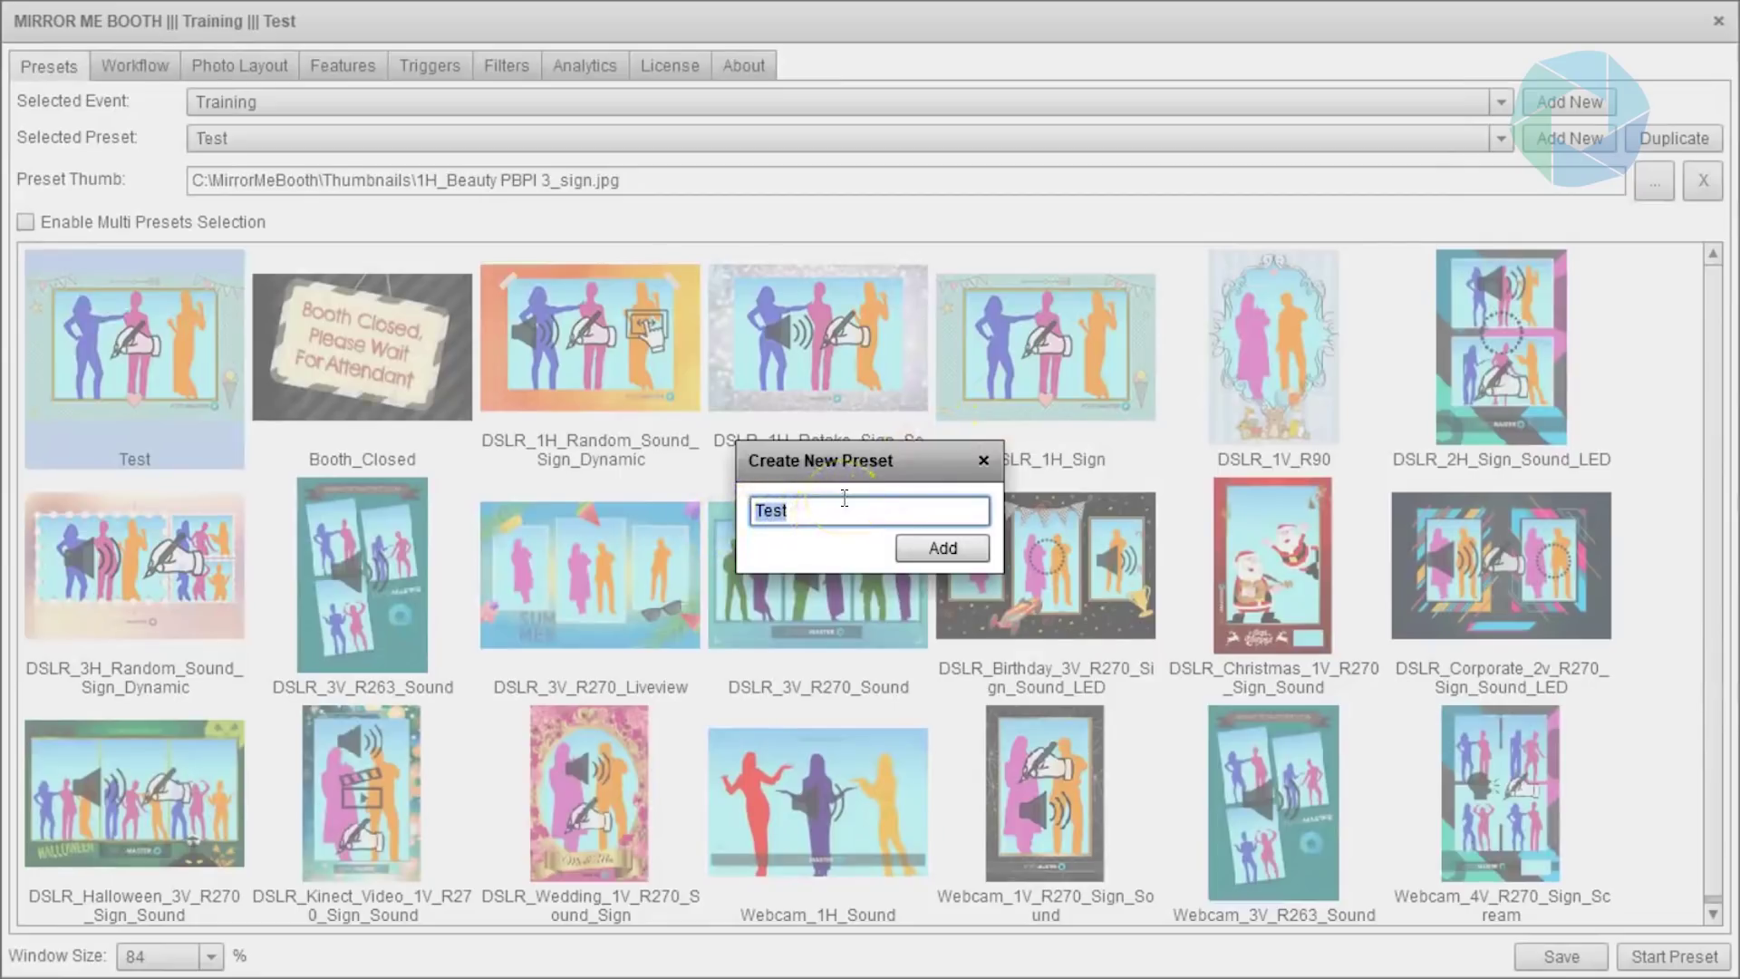
{"action": "type", "text": "New Preset"}
{"action": "left_click", "coordinate": [940, 548]}
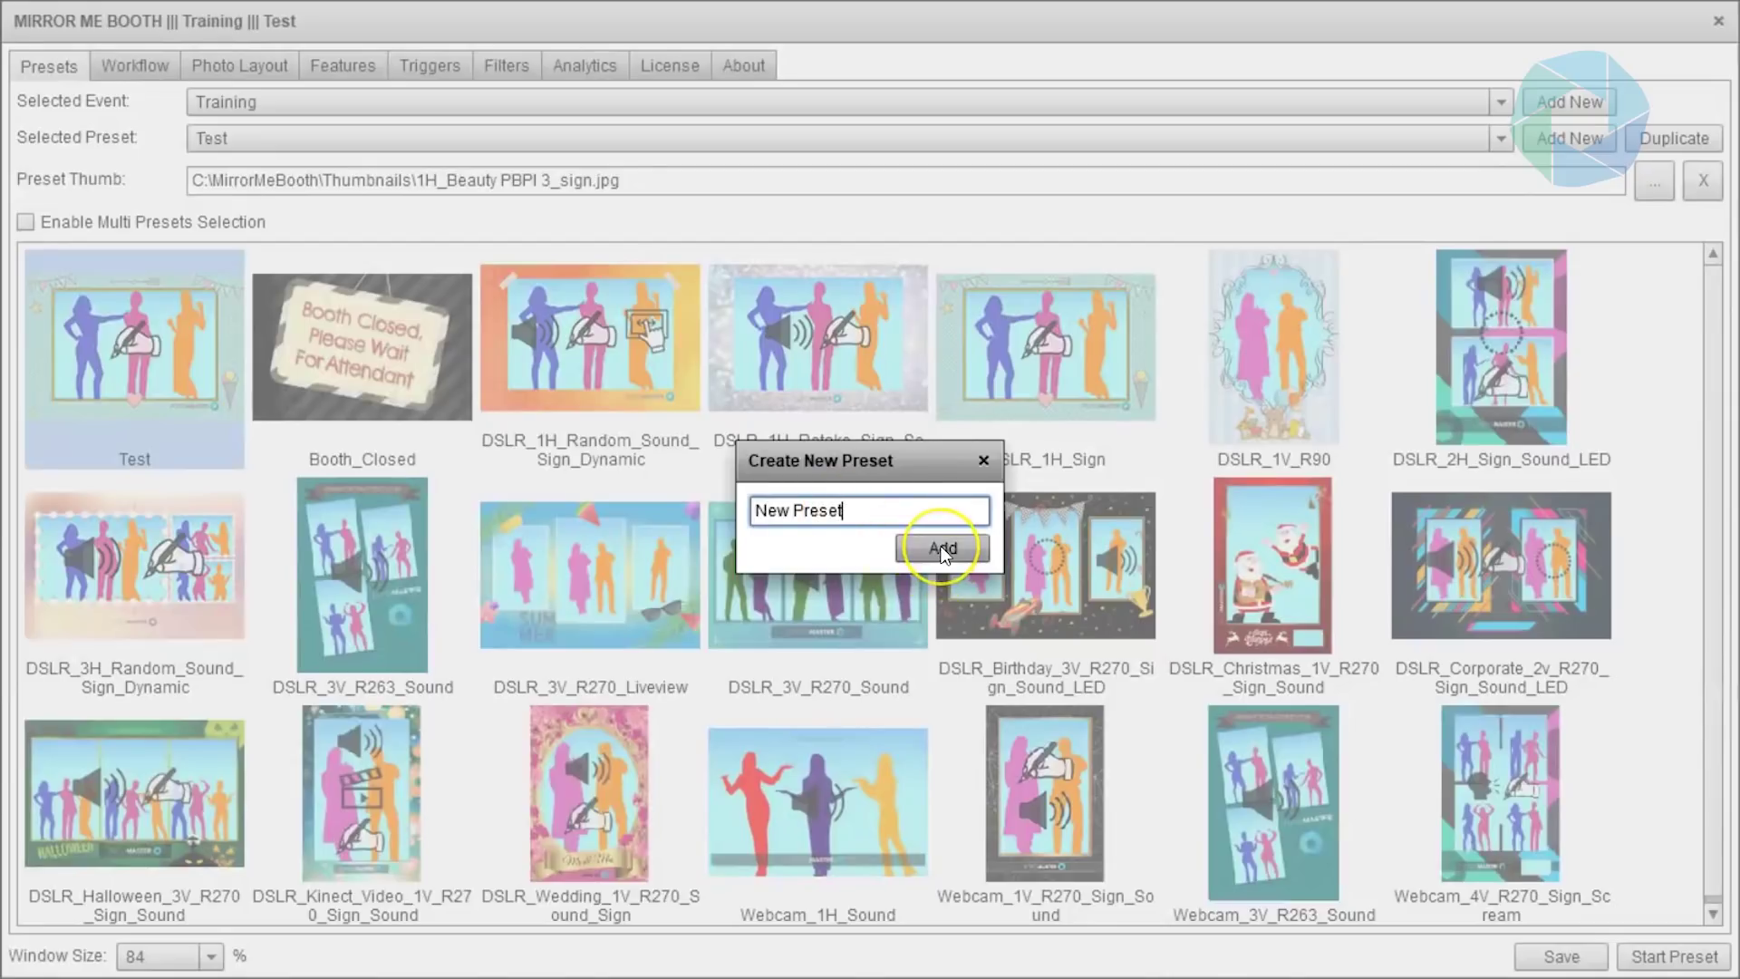
{"action": "left_click", "coordinate": [140, 336]}
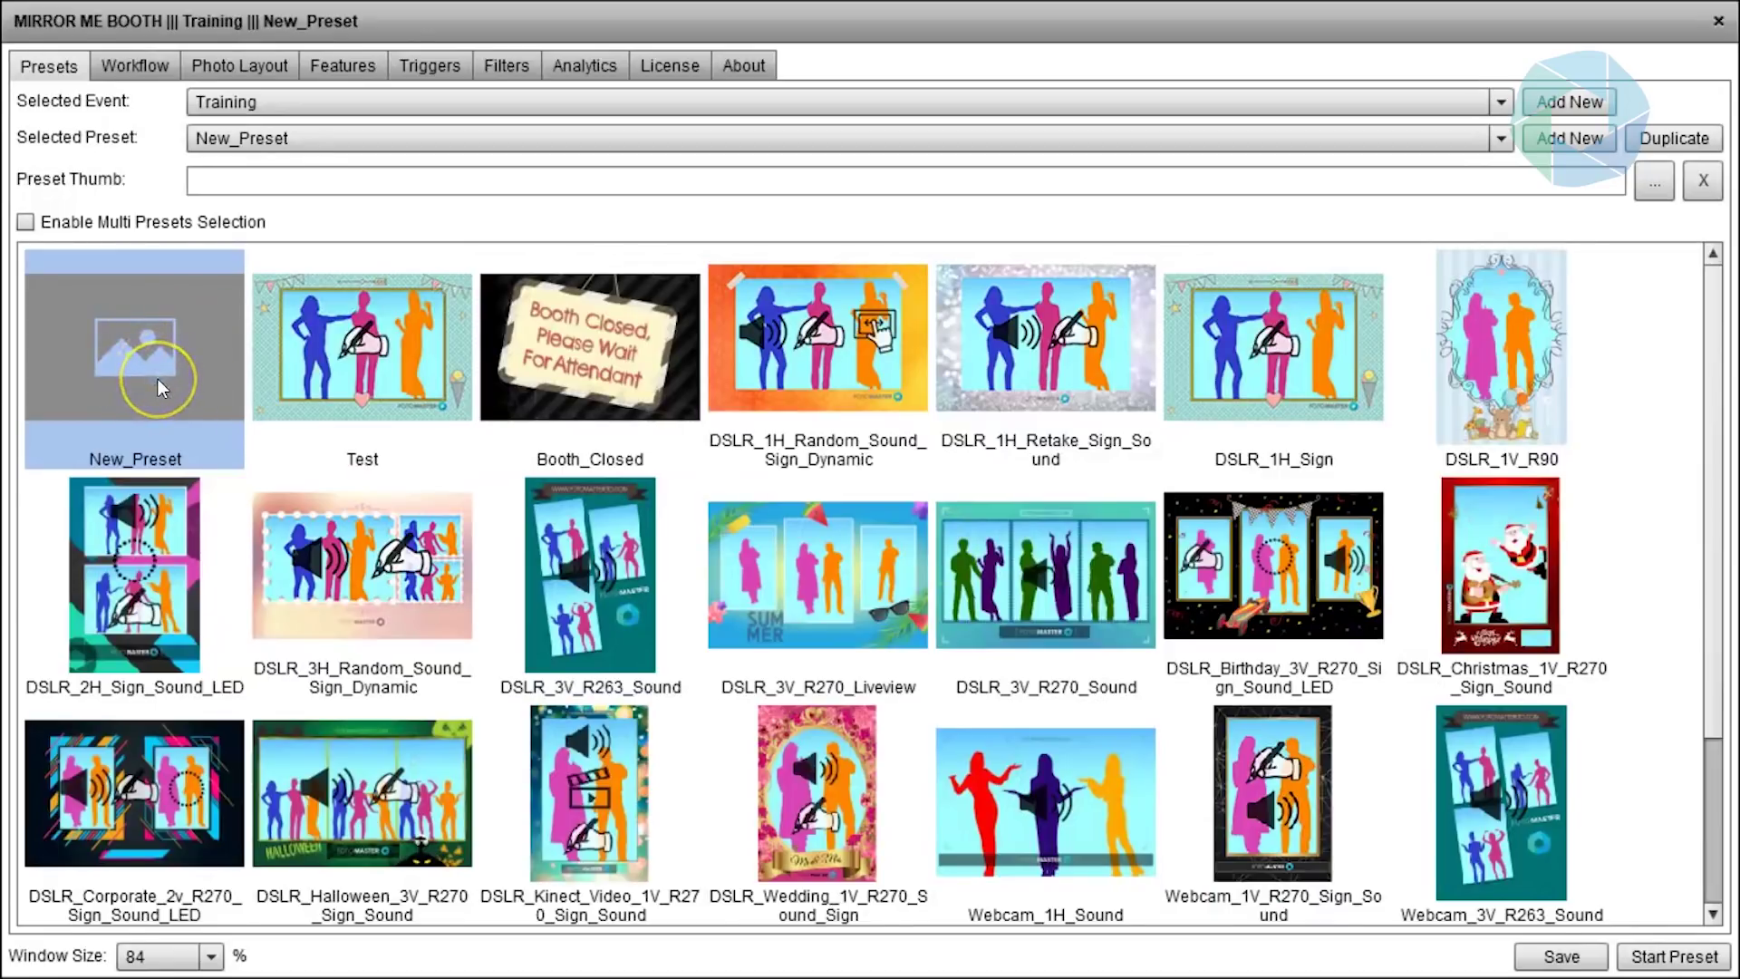
- Assign 1H_MMB_PBPI_2.jpg from the MirrorMeBooth Thumbnails folder as the new preset's thumbnail
{"action": "left_click", "coordinate": [79, 184]}
{"action": "left_click", "coordinate": [1658, 190]}
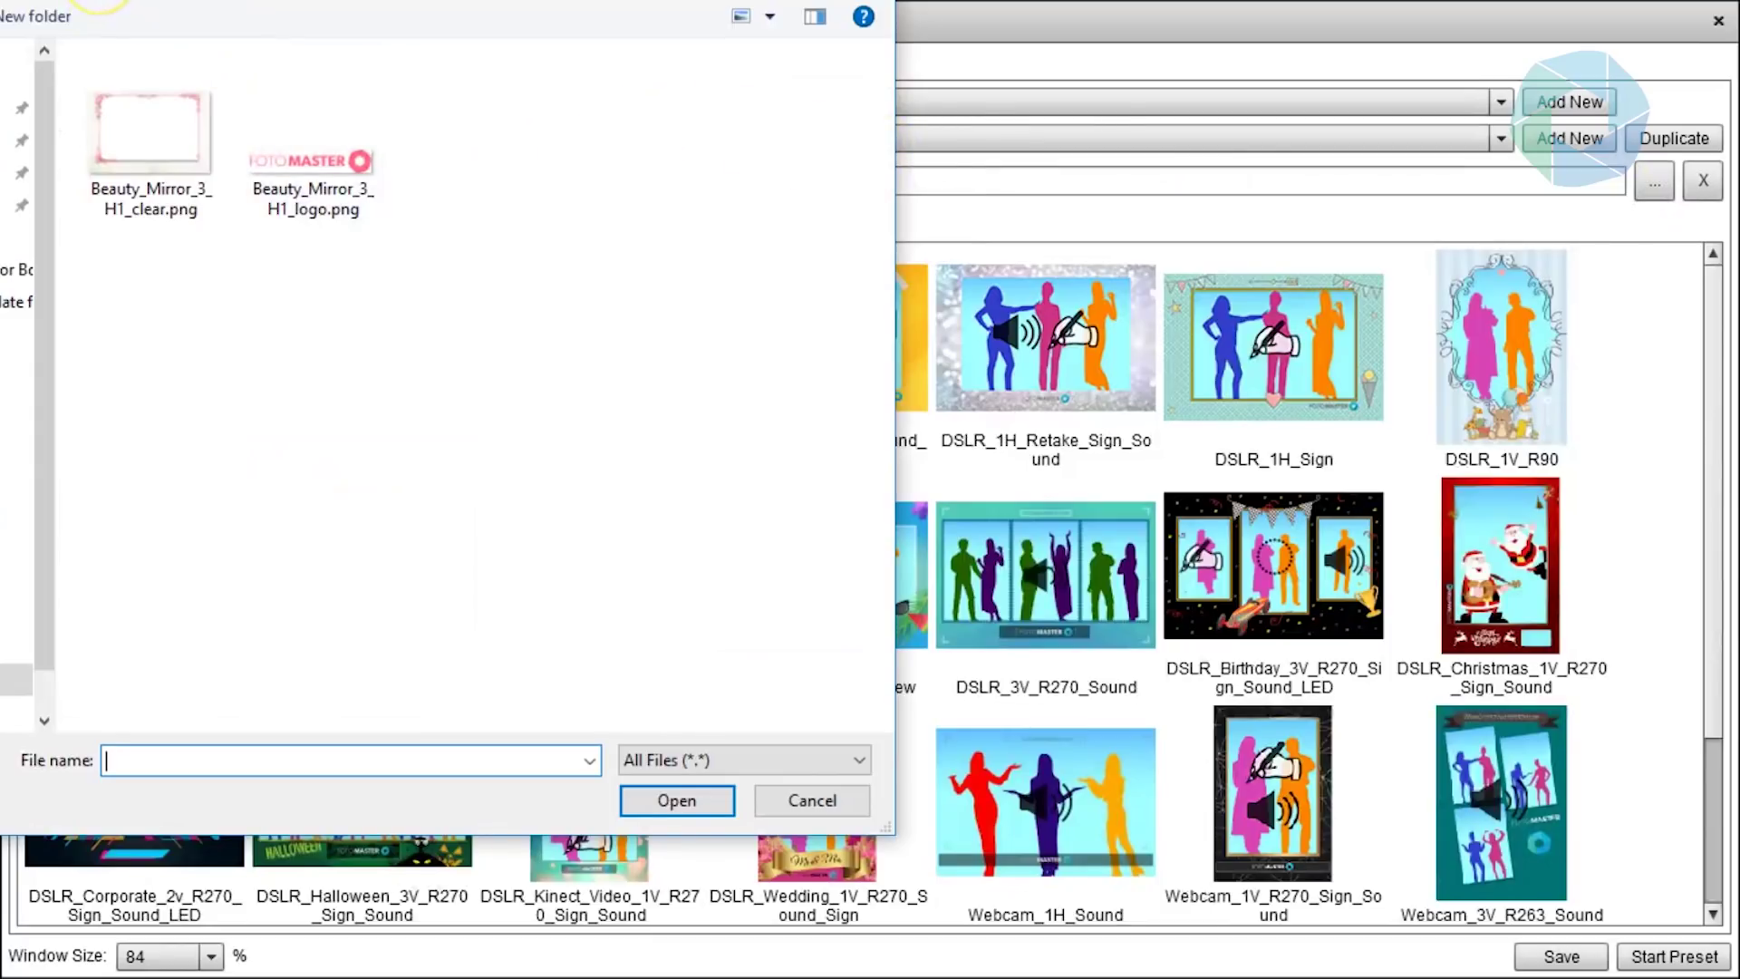
{"action": "left_click", "coordinate": [113, 2]}
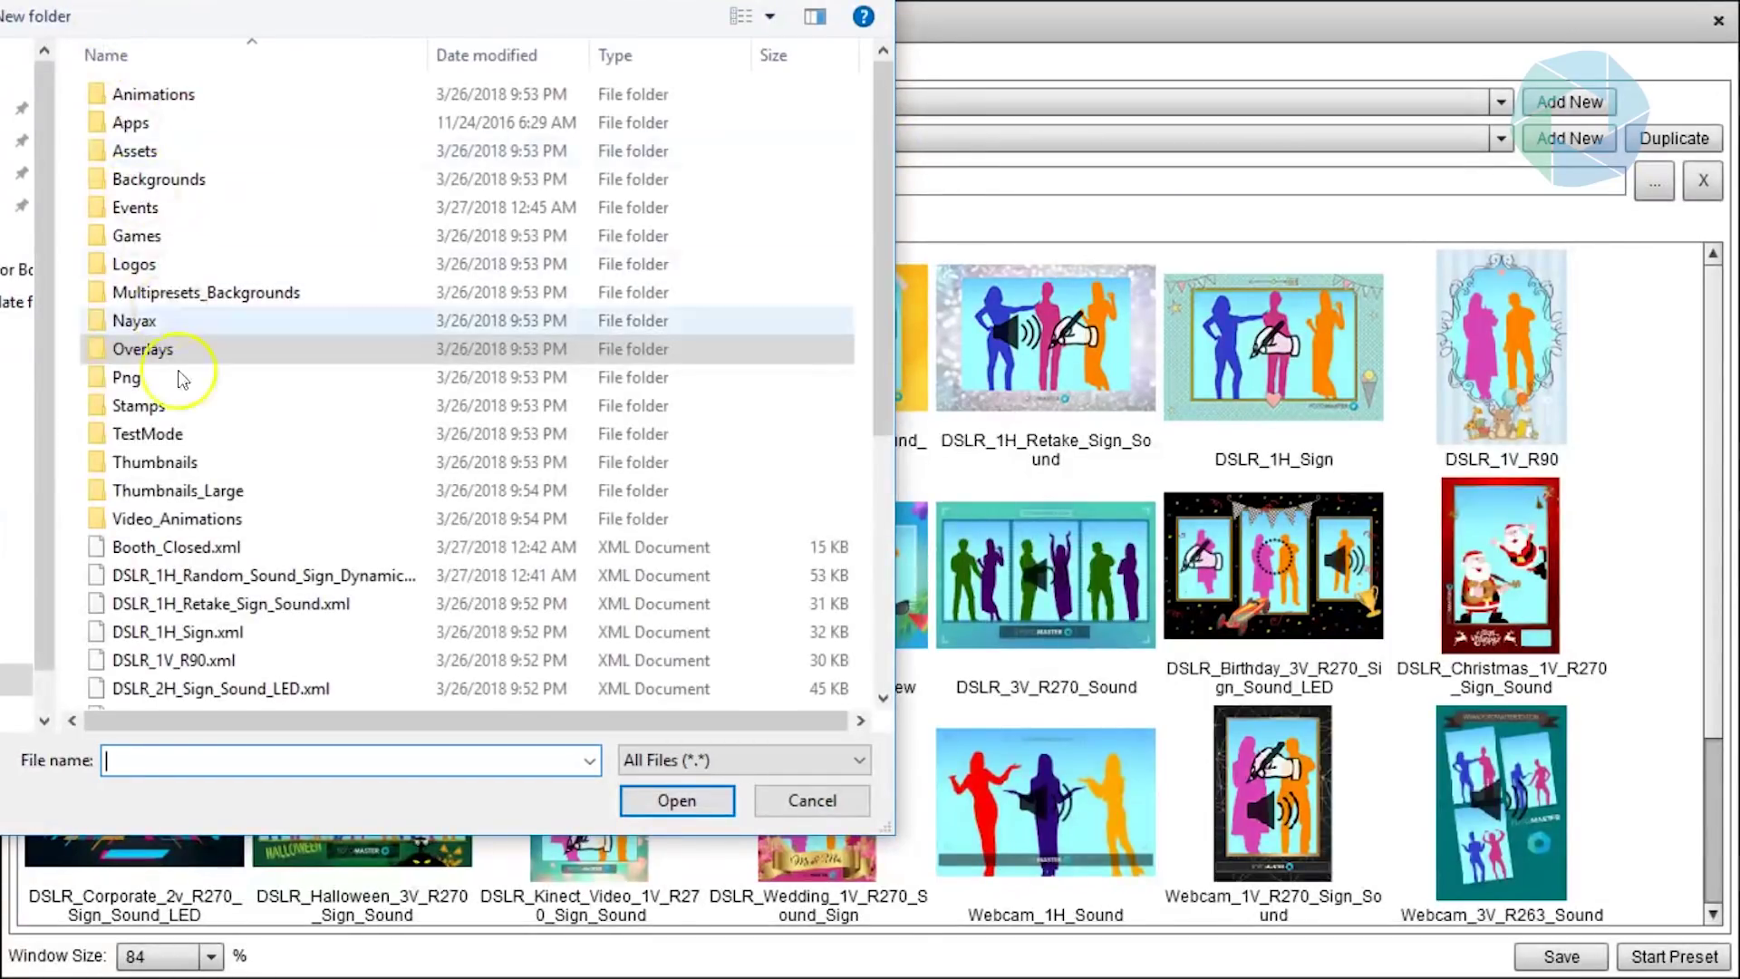
{"action": "double_click", "coordinate": [203, 459]}
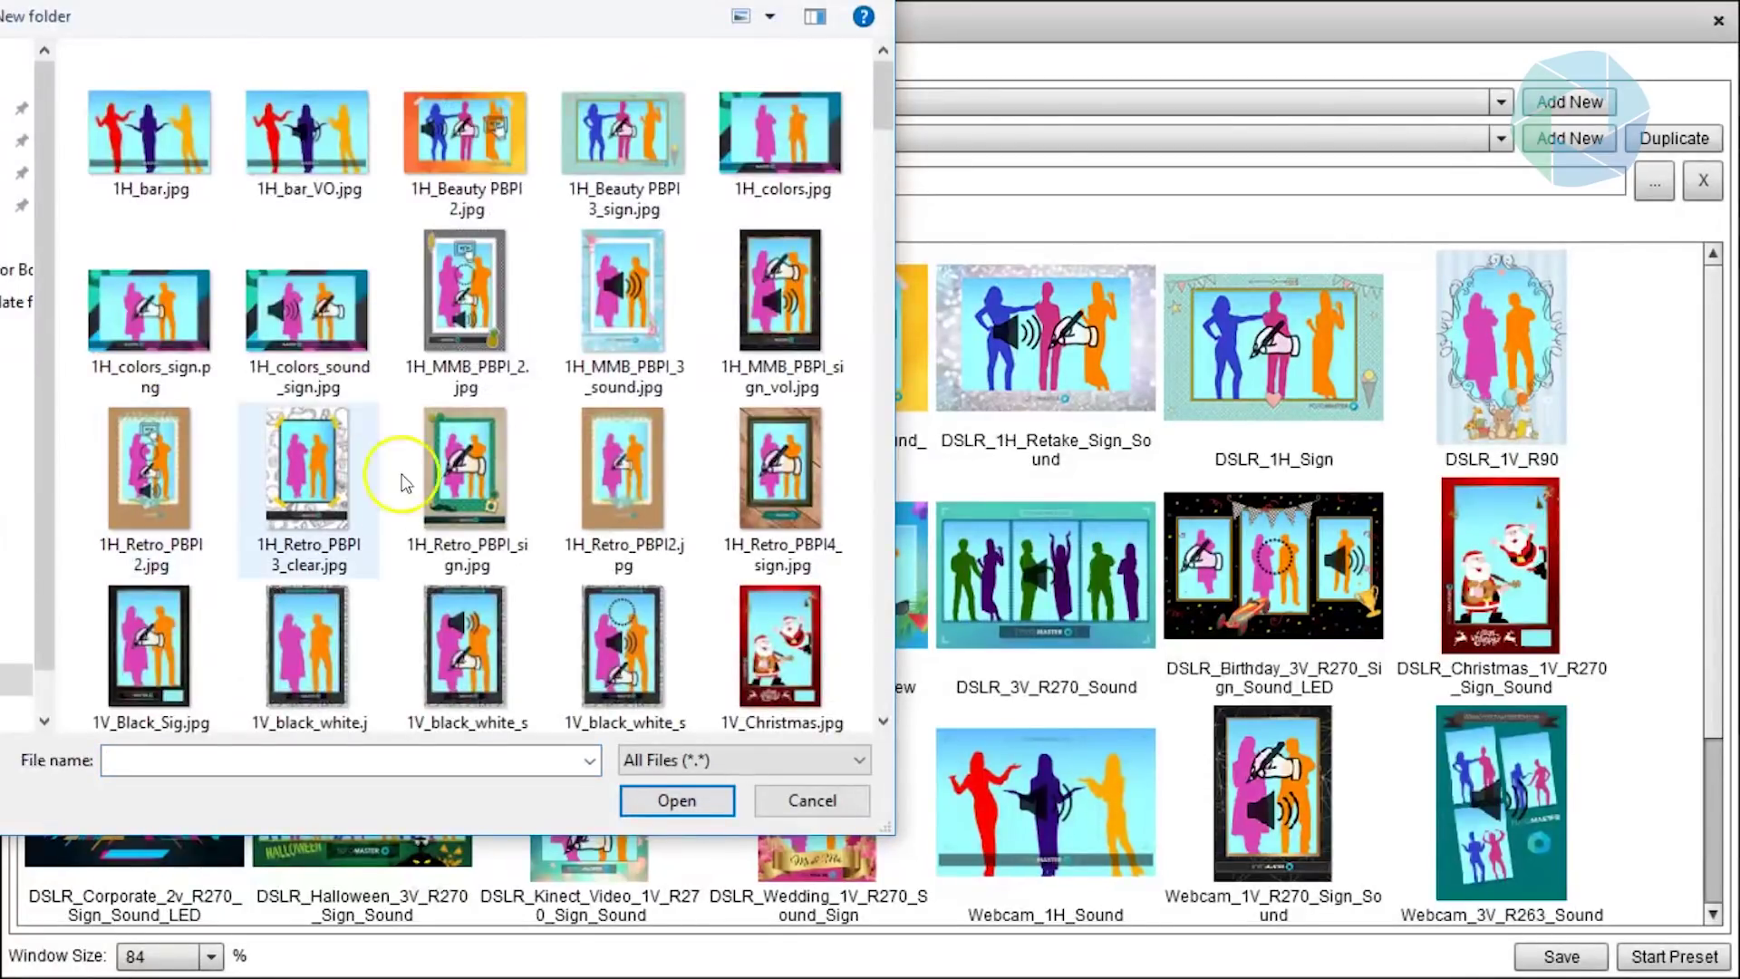
{"action": "left_click", "coordinate": [461, 300]}
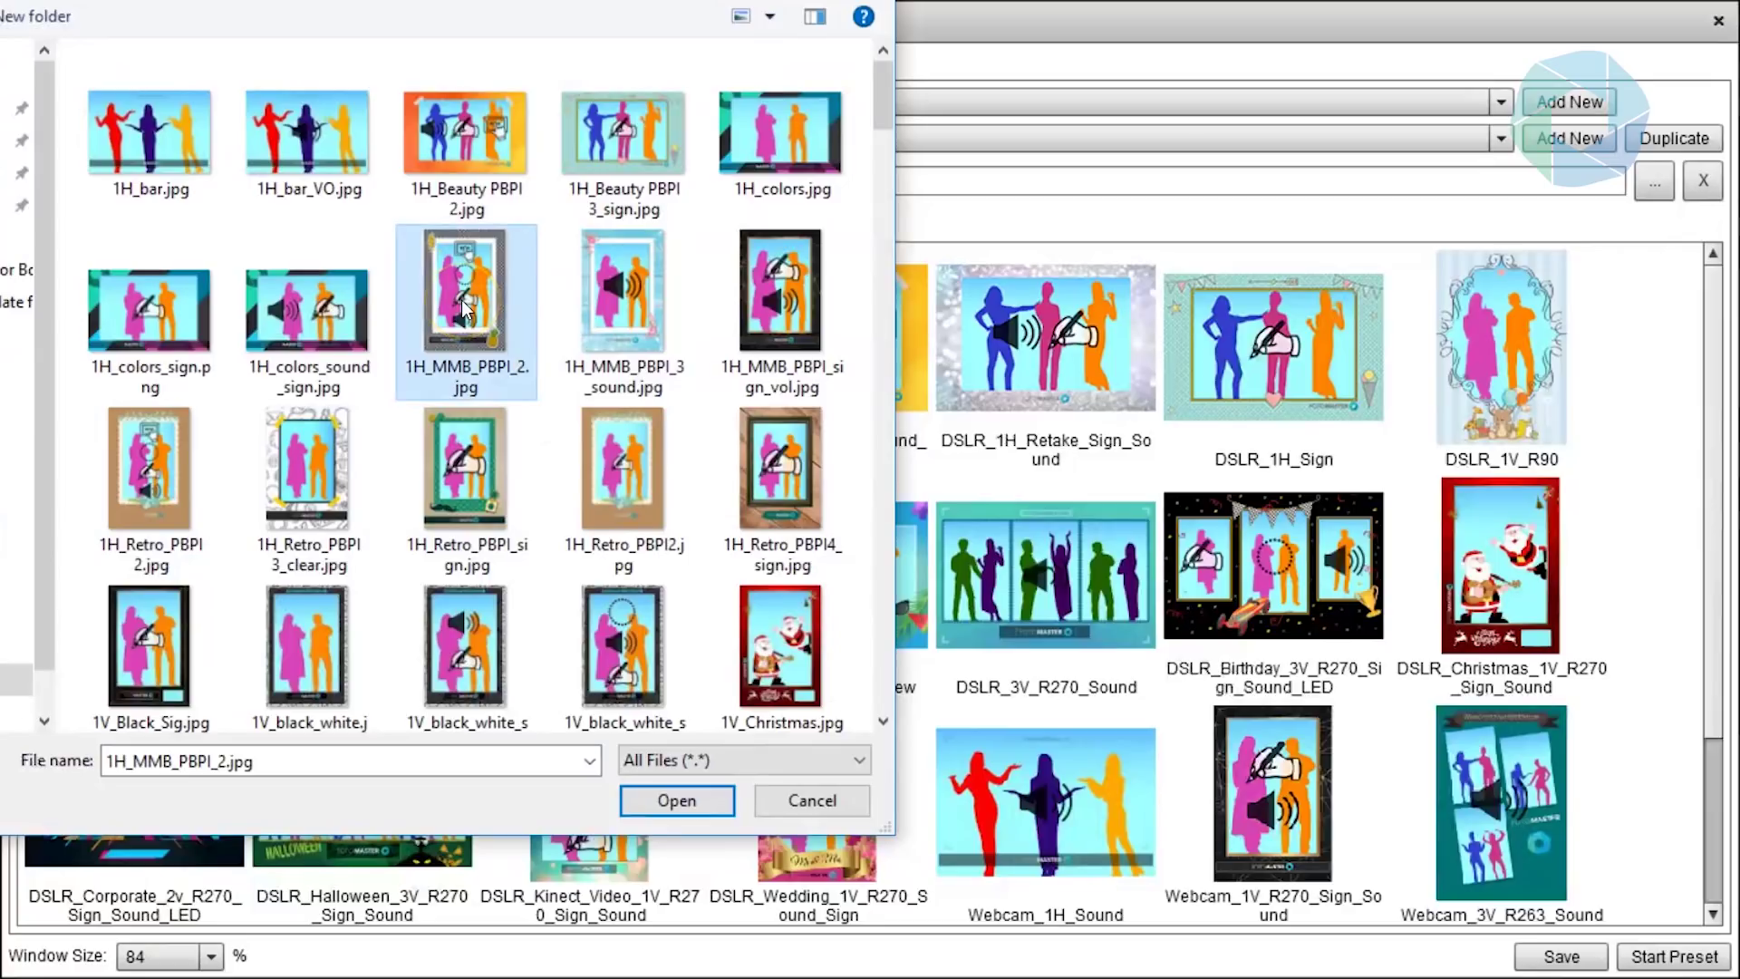
{"action": "left_click", "coordinate": [671, 803]}
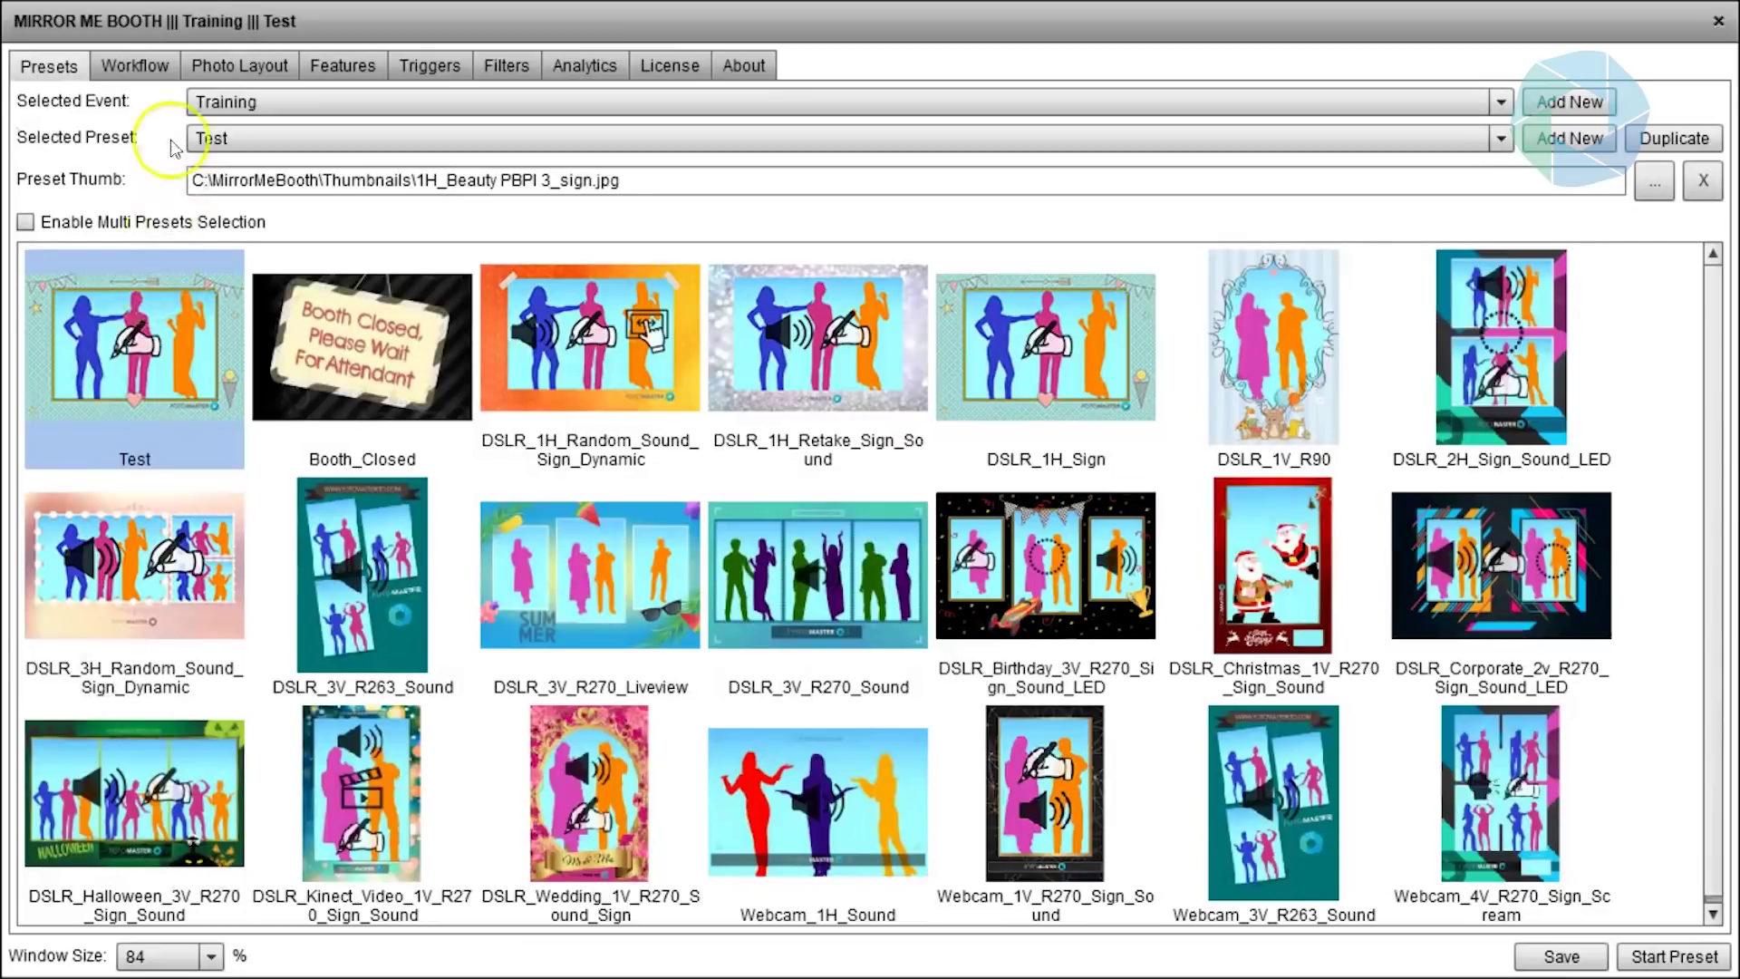
- Open the Test preset's workflow and review its states, focusing on the first animation's source, Button.swf
{"action": "left_click", "coordinate": [148, 74]}
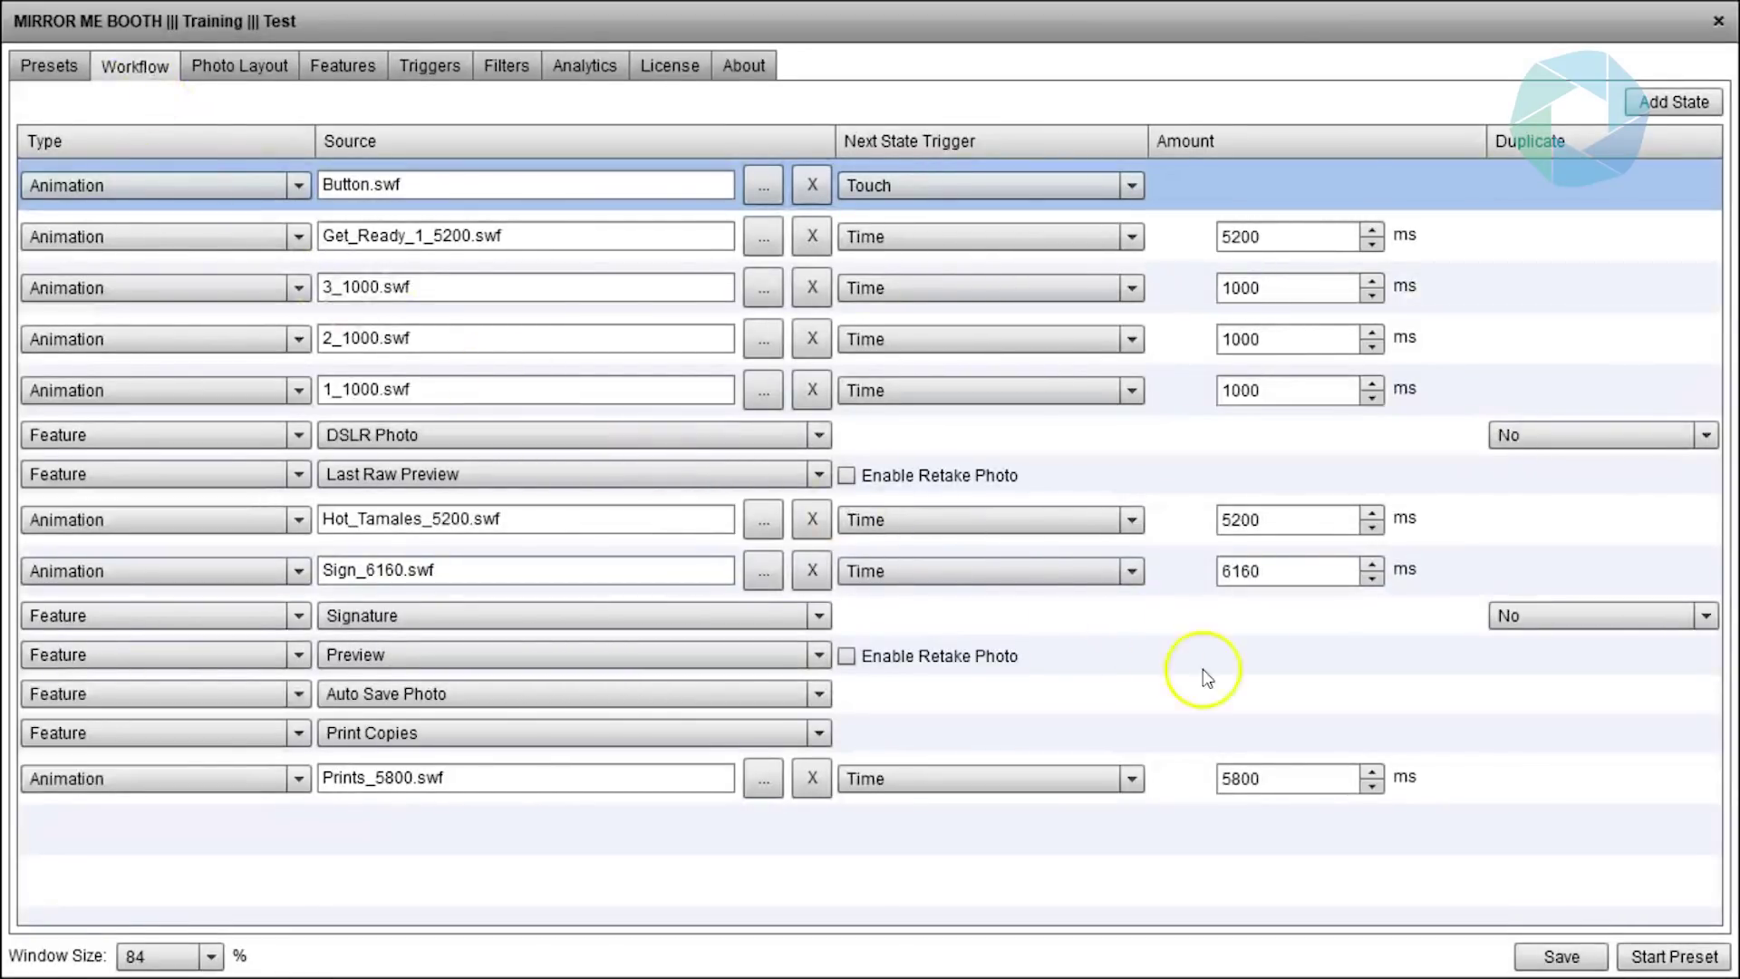
{"action": "left_click", "coordinate": [1674, 960]}
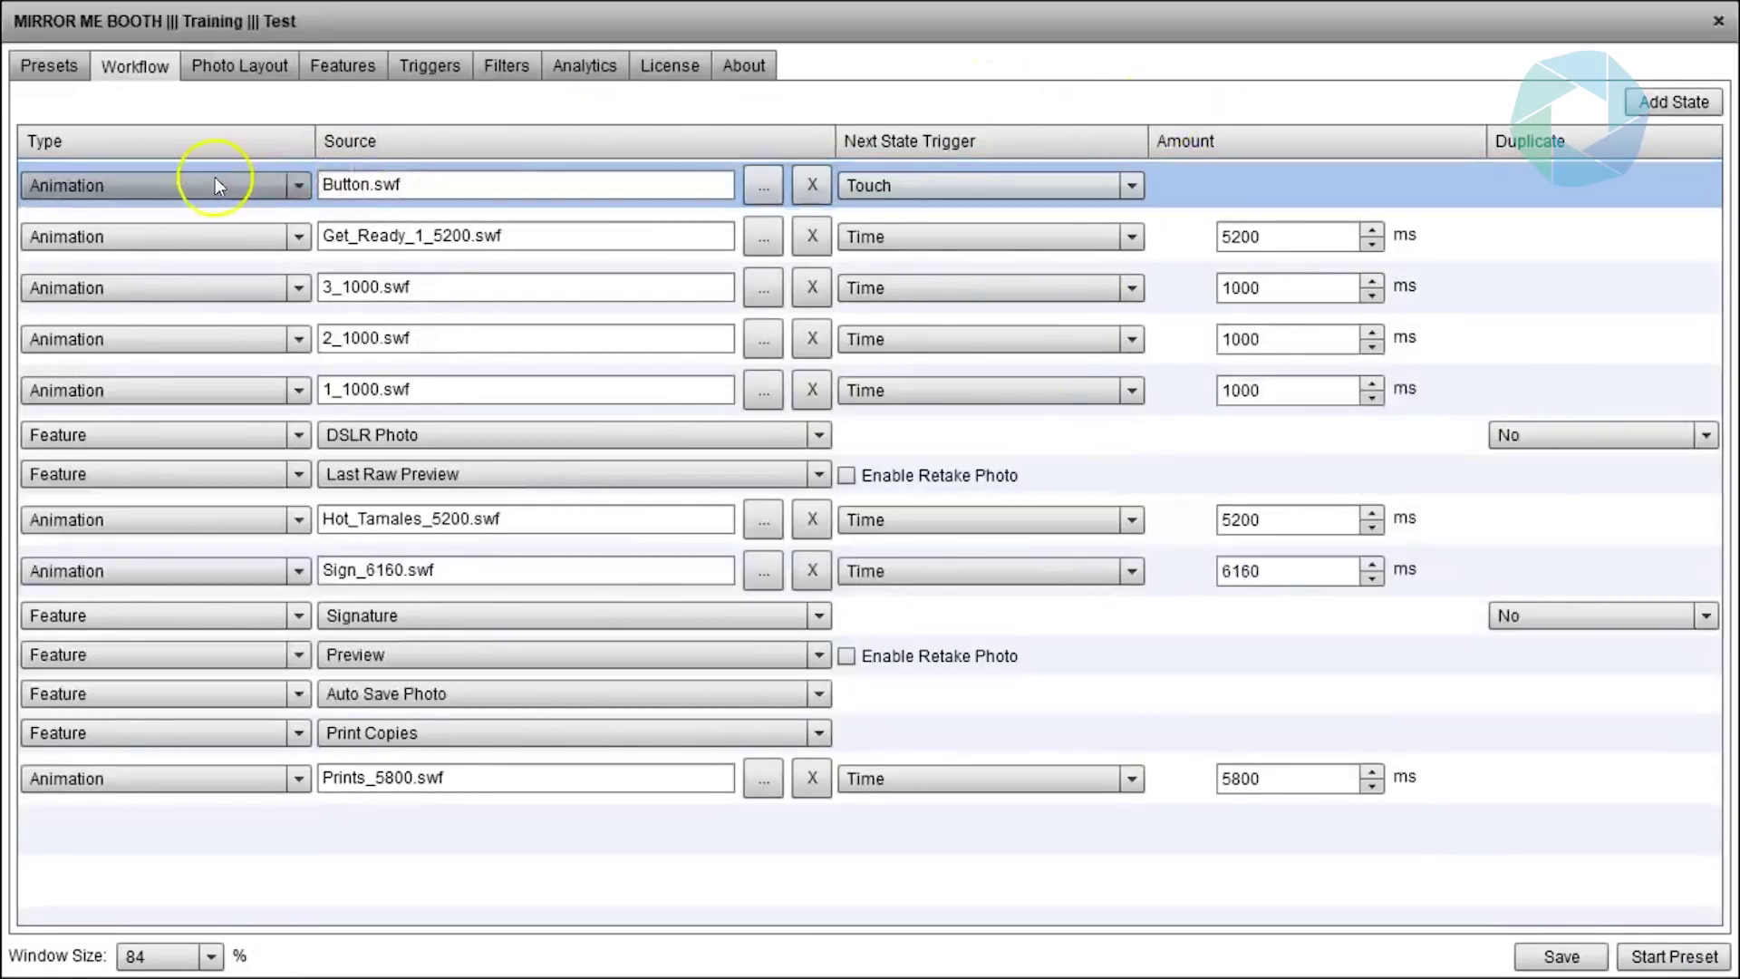
{"action": "left_click", "coordinate": [427, 187]}
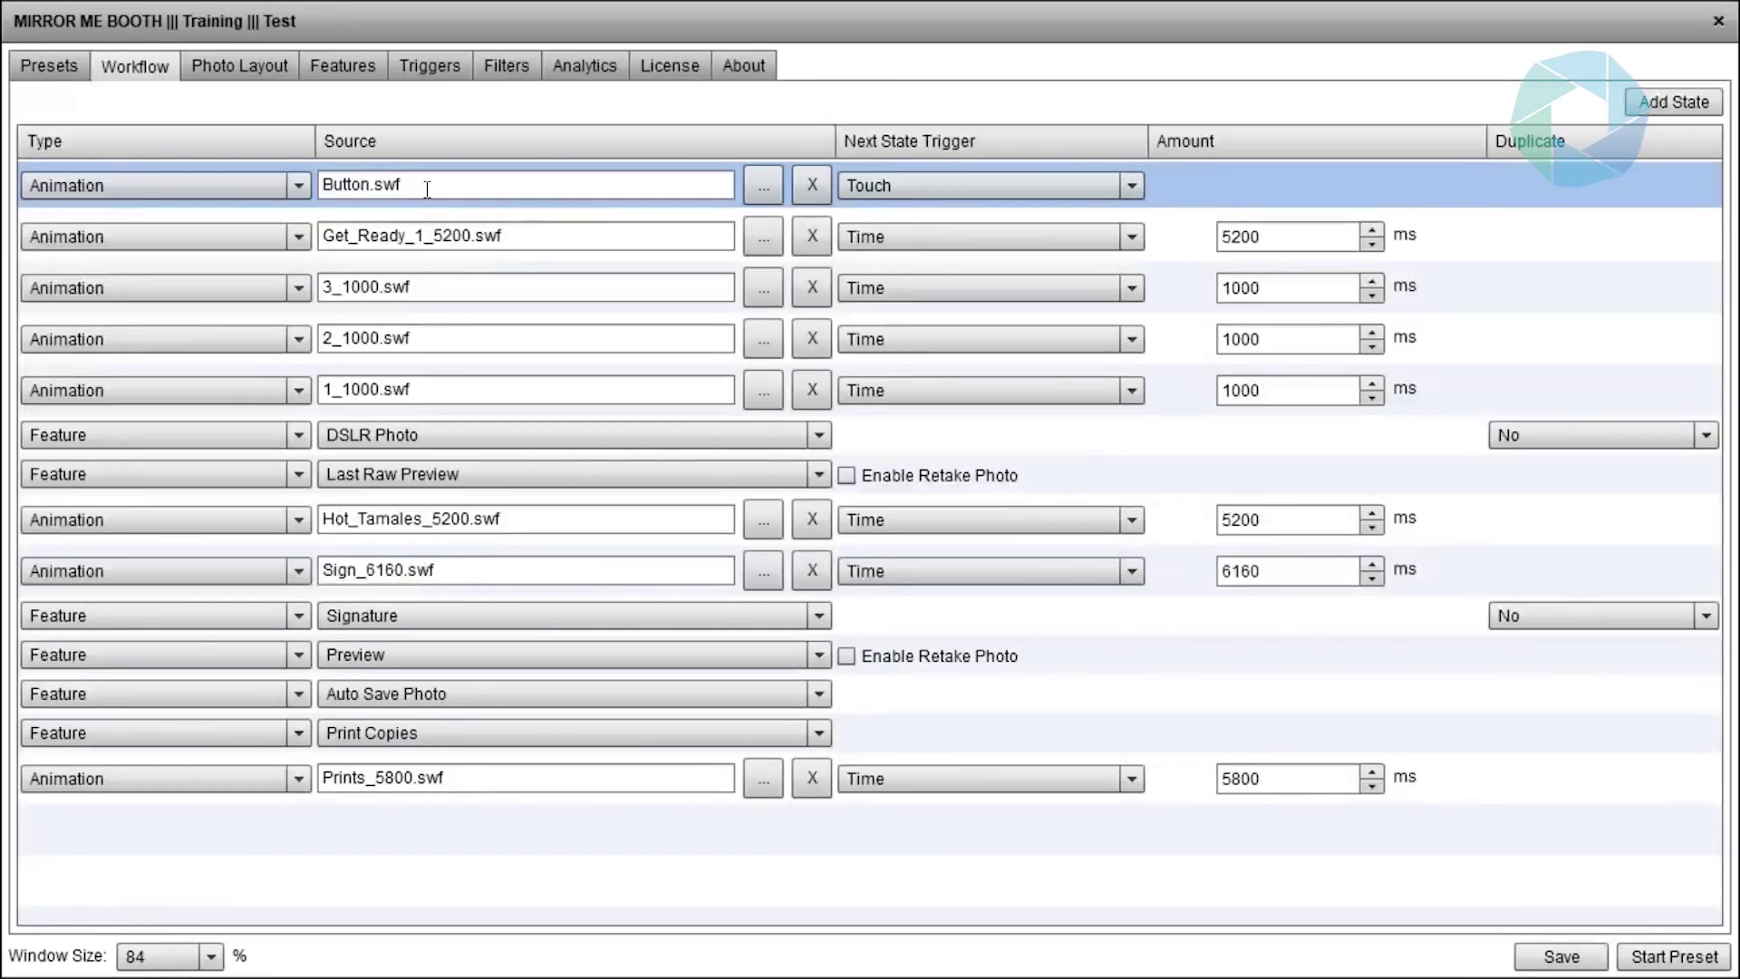
- Leave the full-screen booth window, switch to File Explorer and open the Touch_To_Start folder inside Animations
{"action": "key", "text": "Escape"}
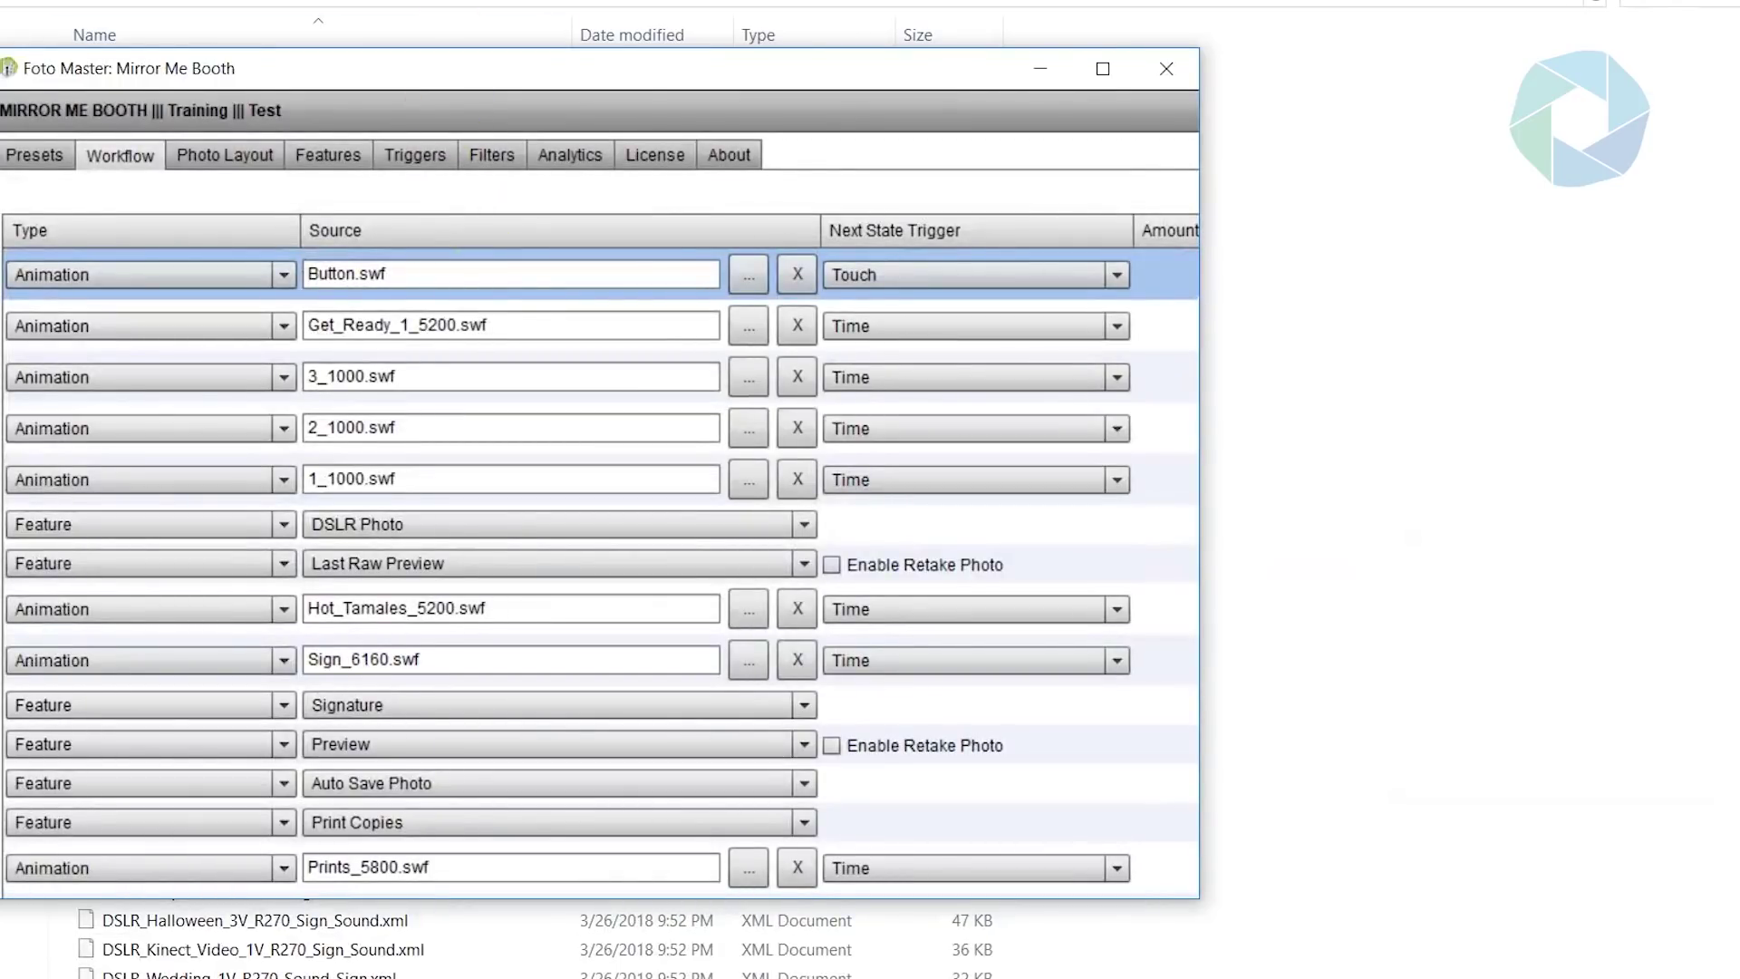
{"action": "key", "text": "alt+F4"}
{"action": "left_click", "coordinate": [165, 84]}
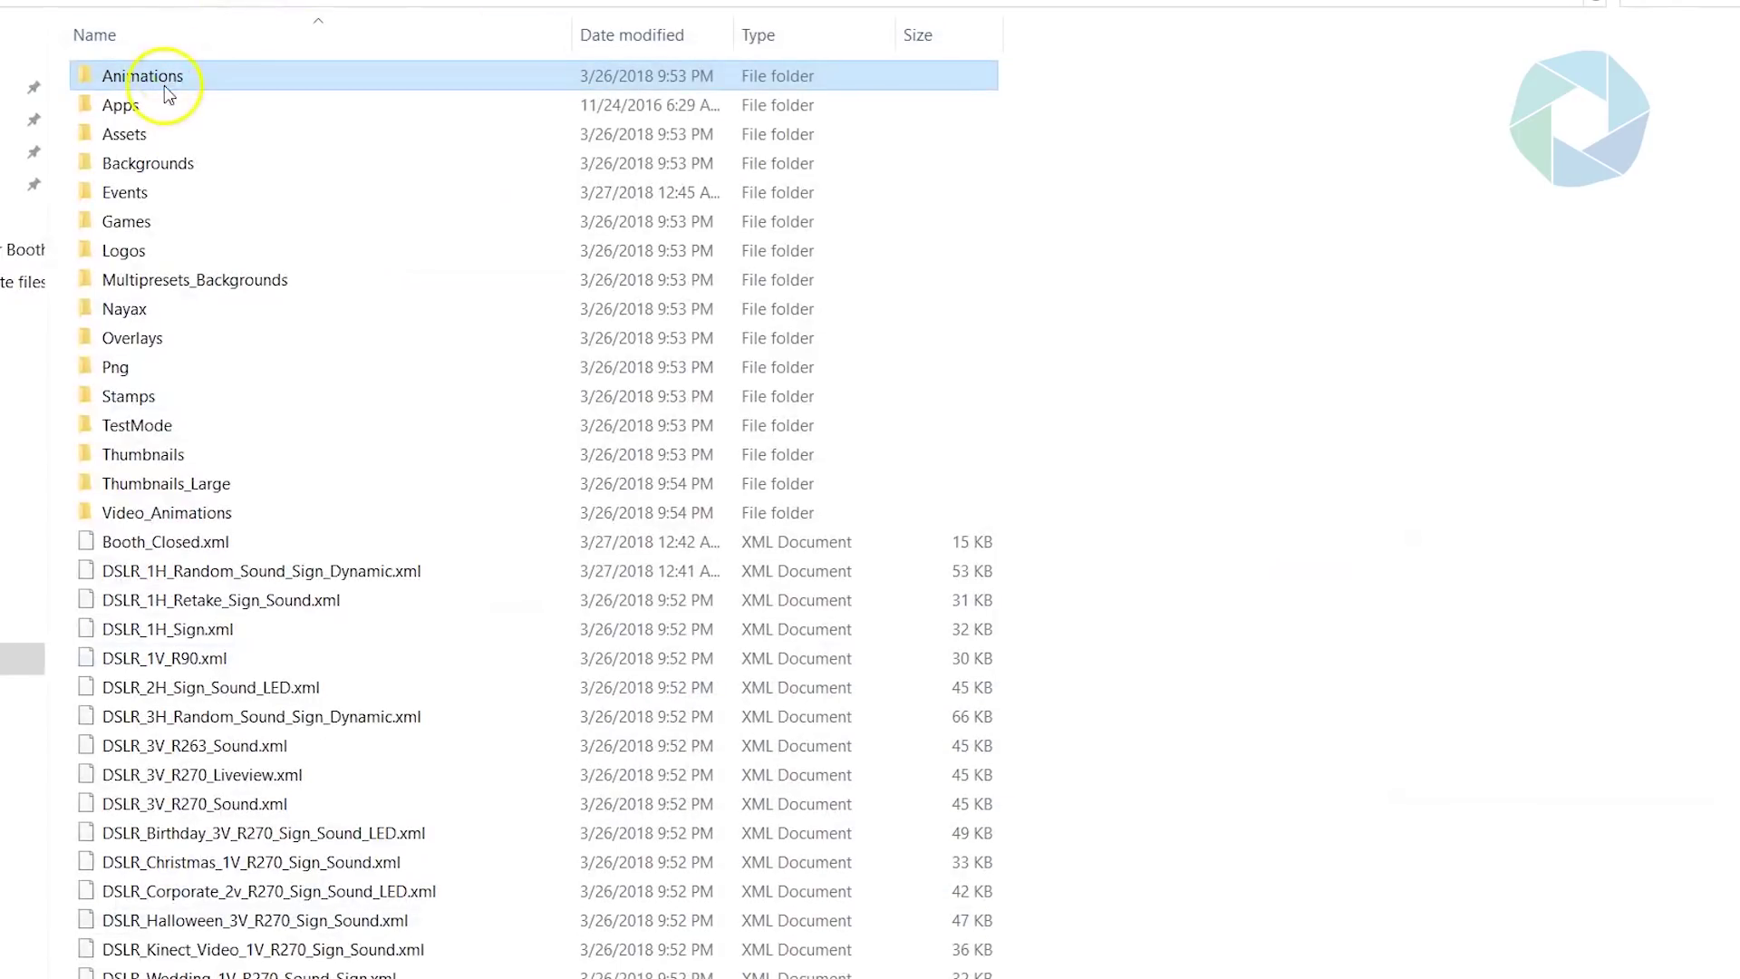
{"action": "double_click", "coordinate": [186, 85]}
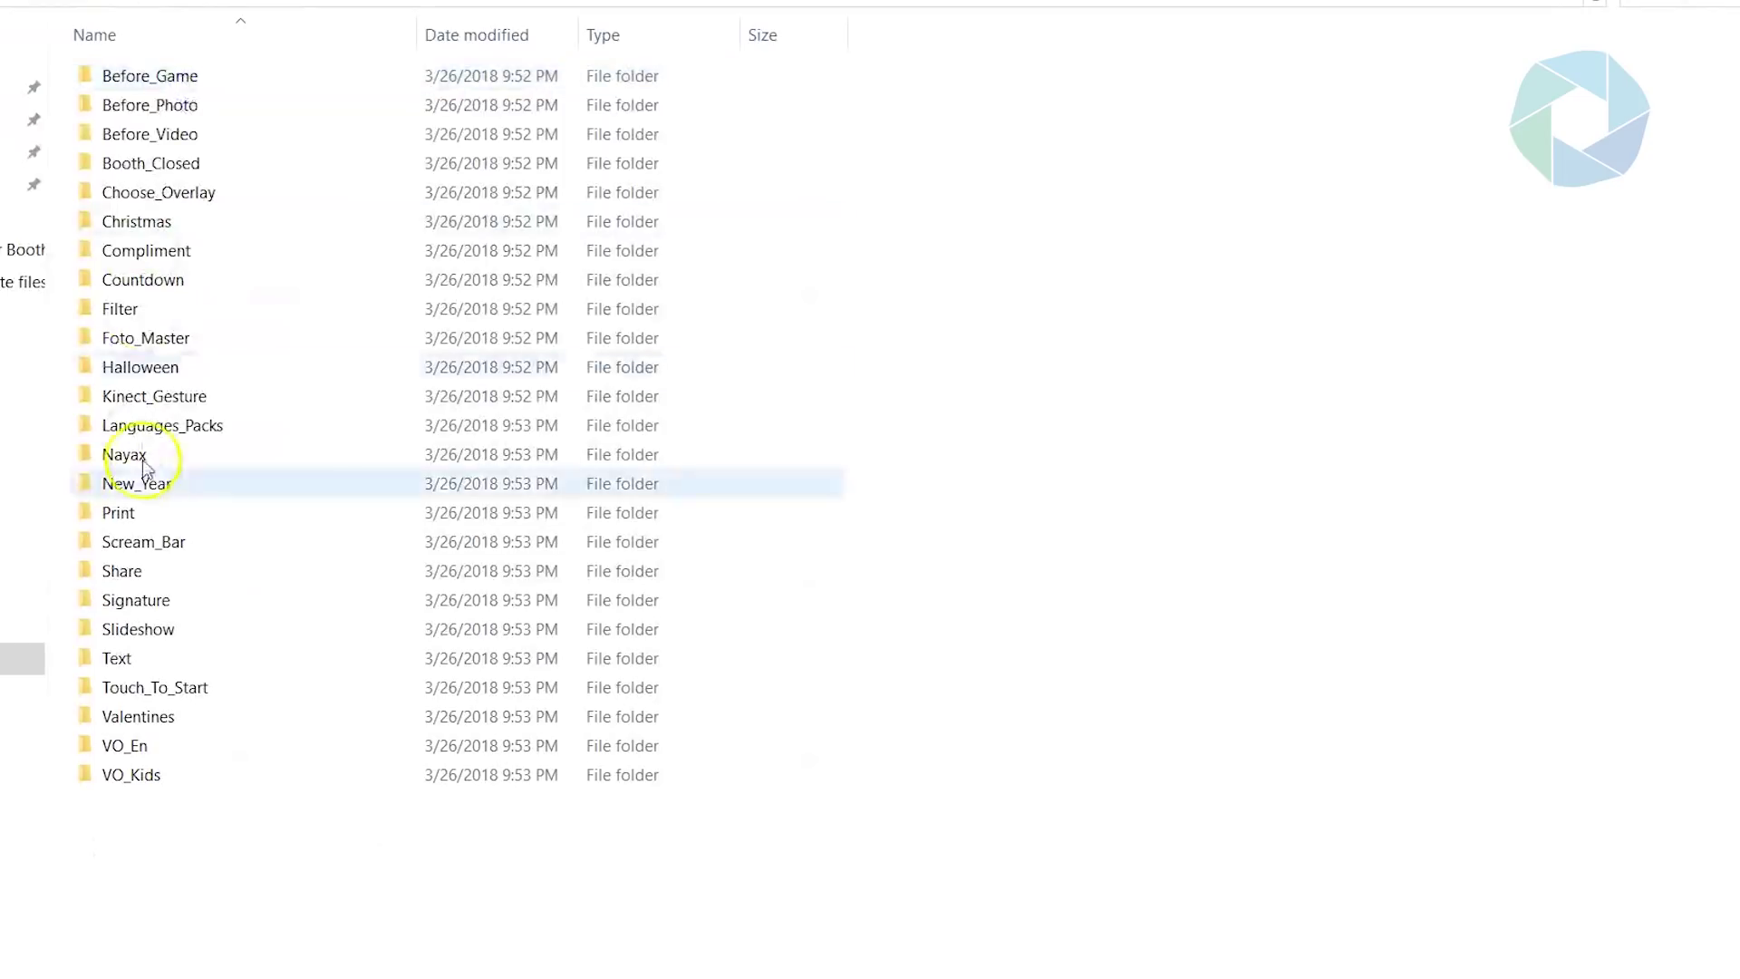
{"action": "double_click", "coordinate": [186, 689]}
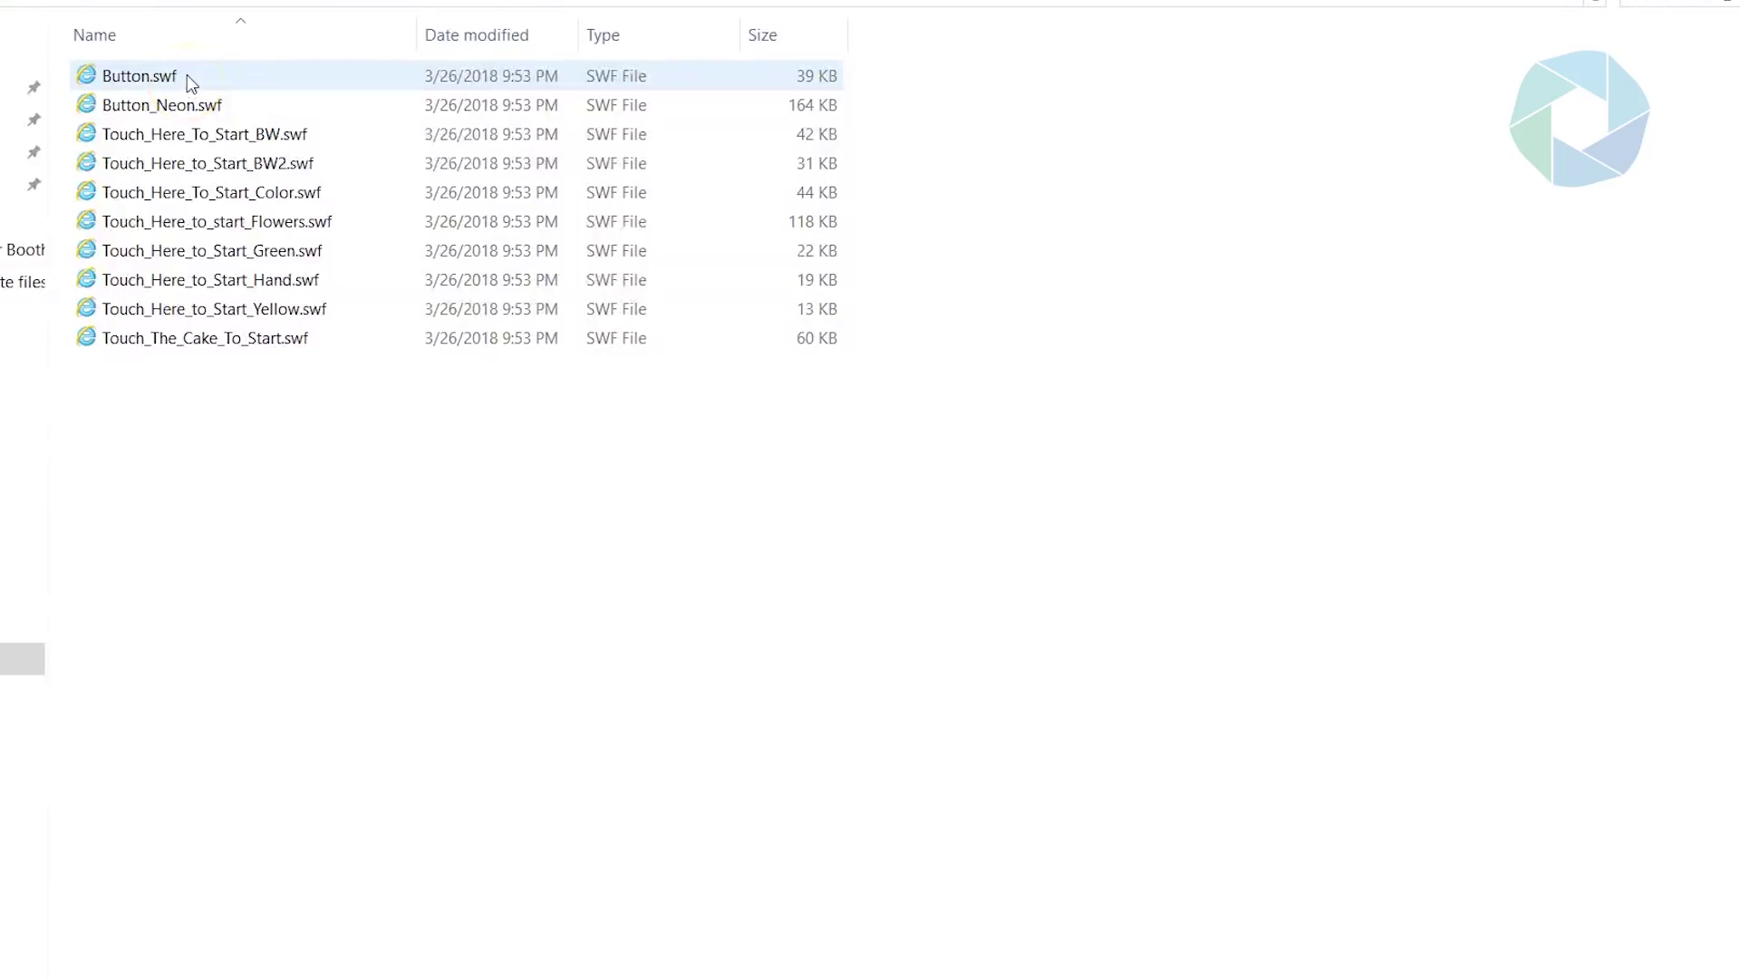
- Play Button.swf in the browser to preview the start animation, and close the browser window
{"action": "double_click", "coordinate": [187, 76]}
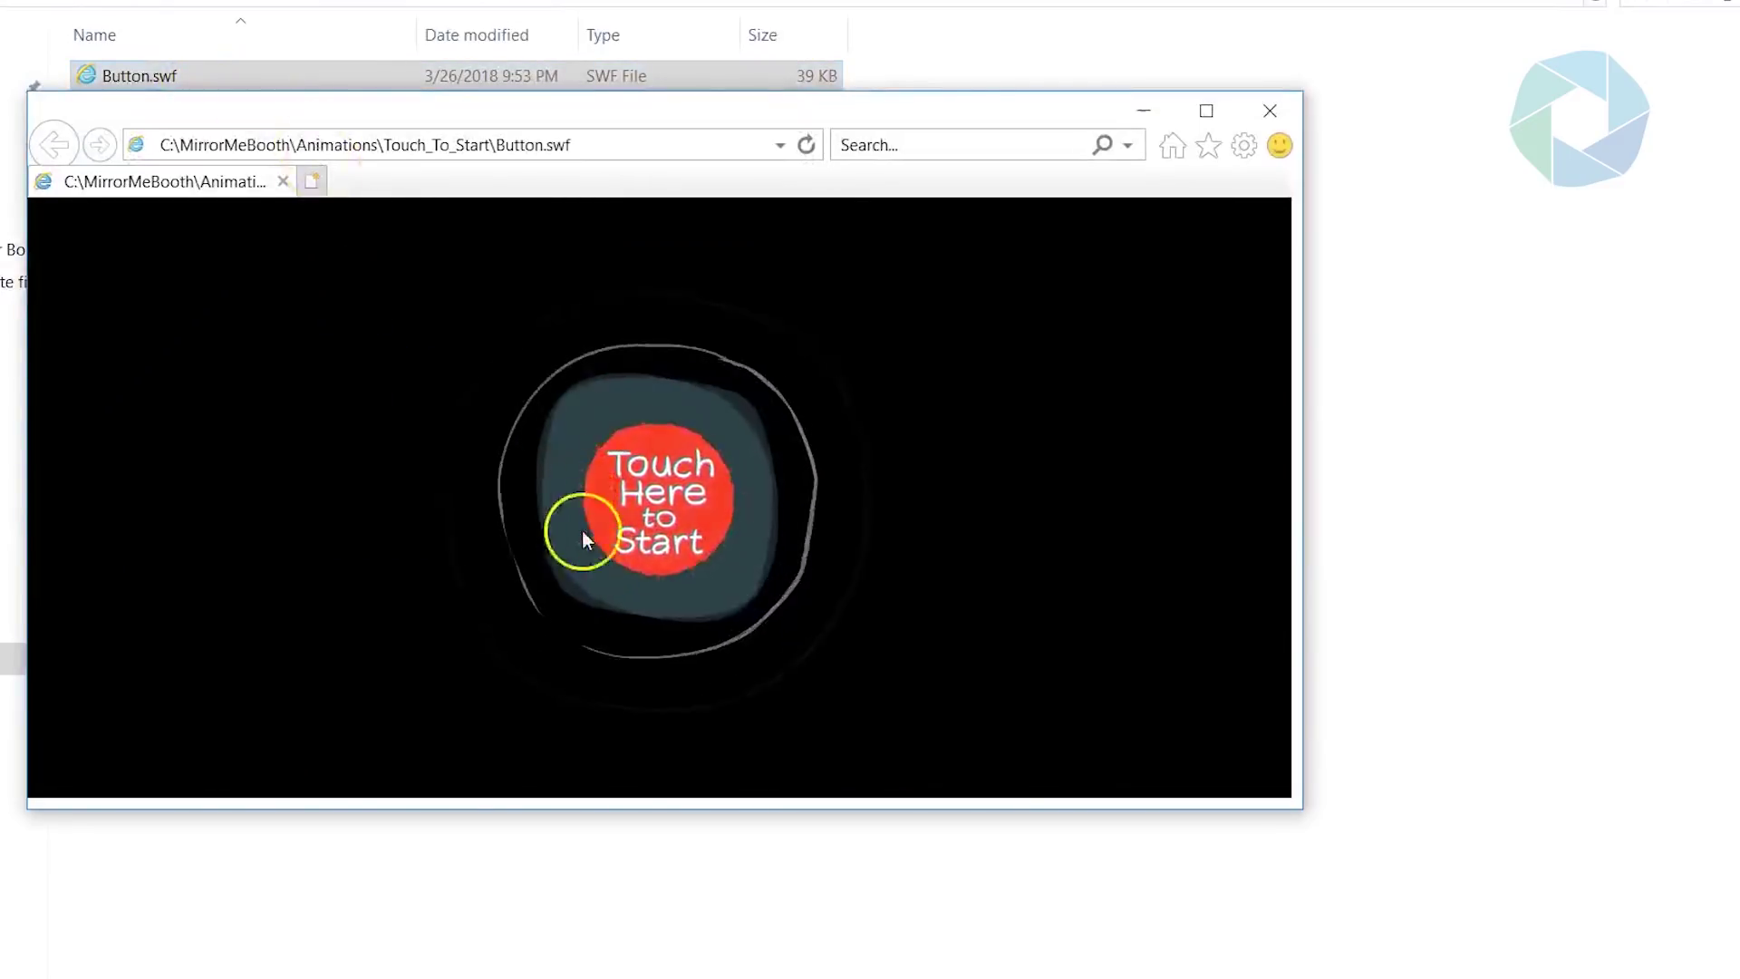
{"action": "mouse_move", "coordinate": [582, 530]}
{"action": "left_mouse_down"}
{"action": "mouse_move", "coordinate": [781, 466]}
{"action": "mouse_move", "coordinate": [760, 422]}
{"action": "left_mouse_up"}
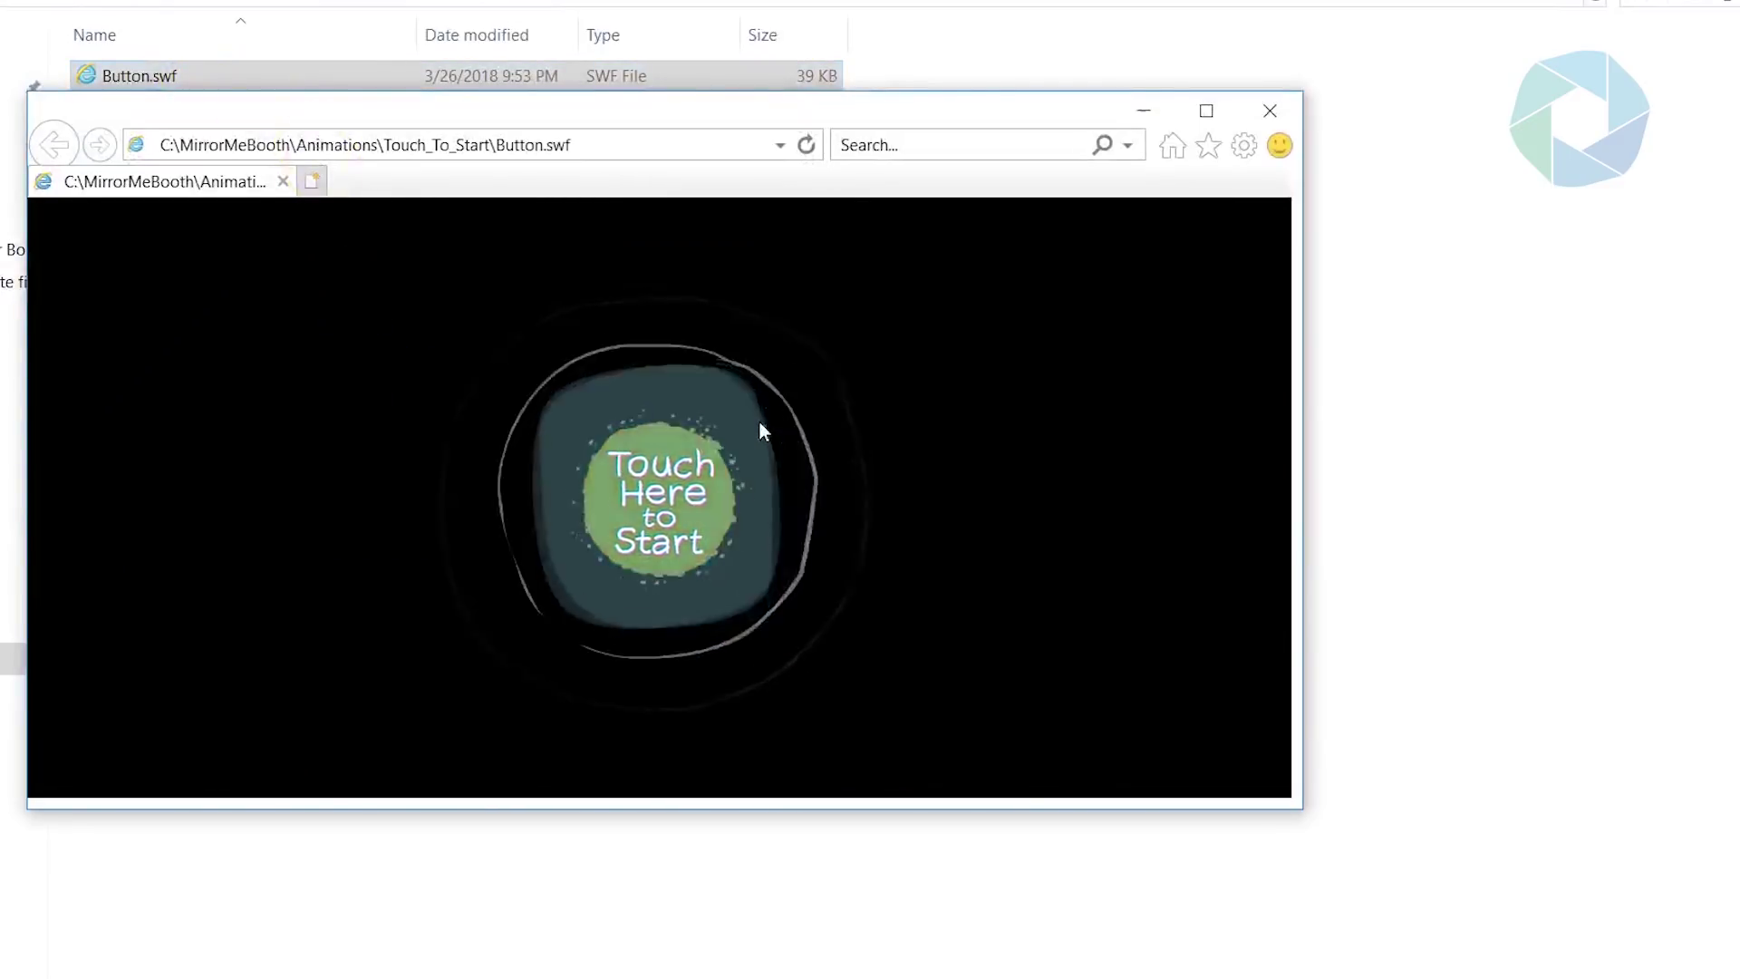
{"action": "left_click", "coordinate": [1270, 111]}
- Switch back to Mirror Me Booth, replace the first workflow animation with Touch_Here_to_start_Flowers.swf, and save the Test preset
{"action": "left_click", "coordinate": [531, 965]}
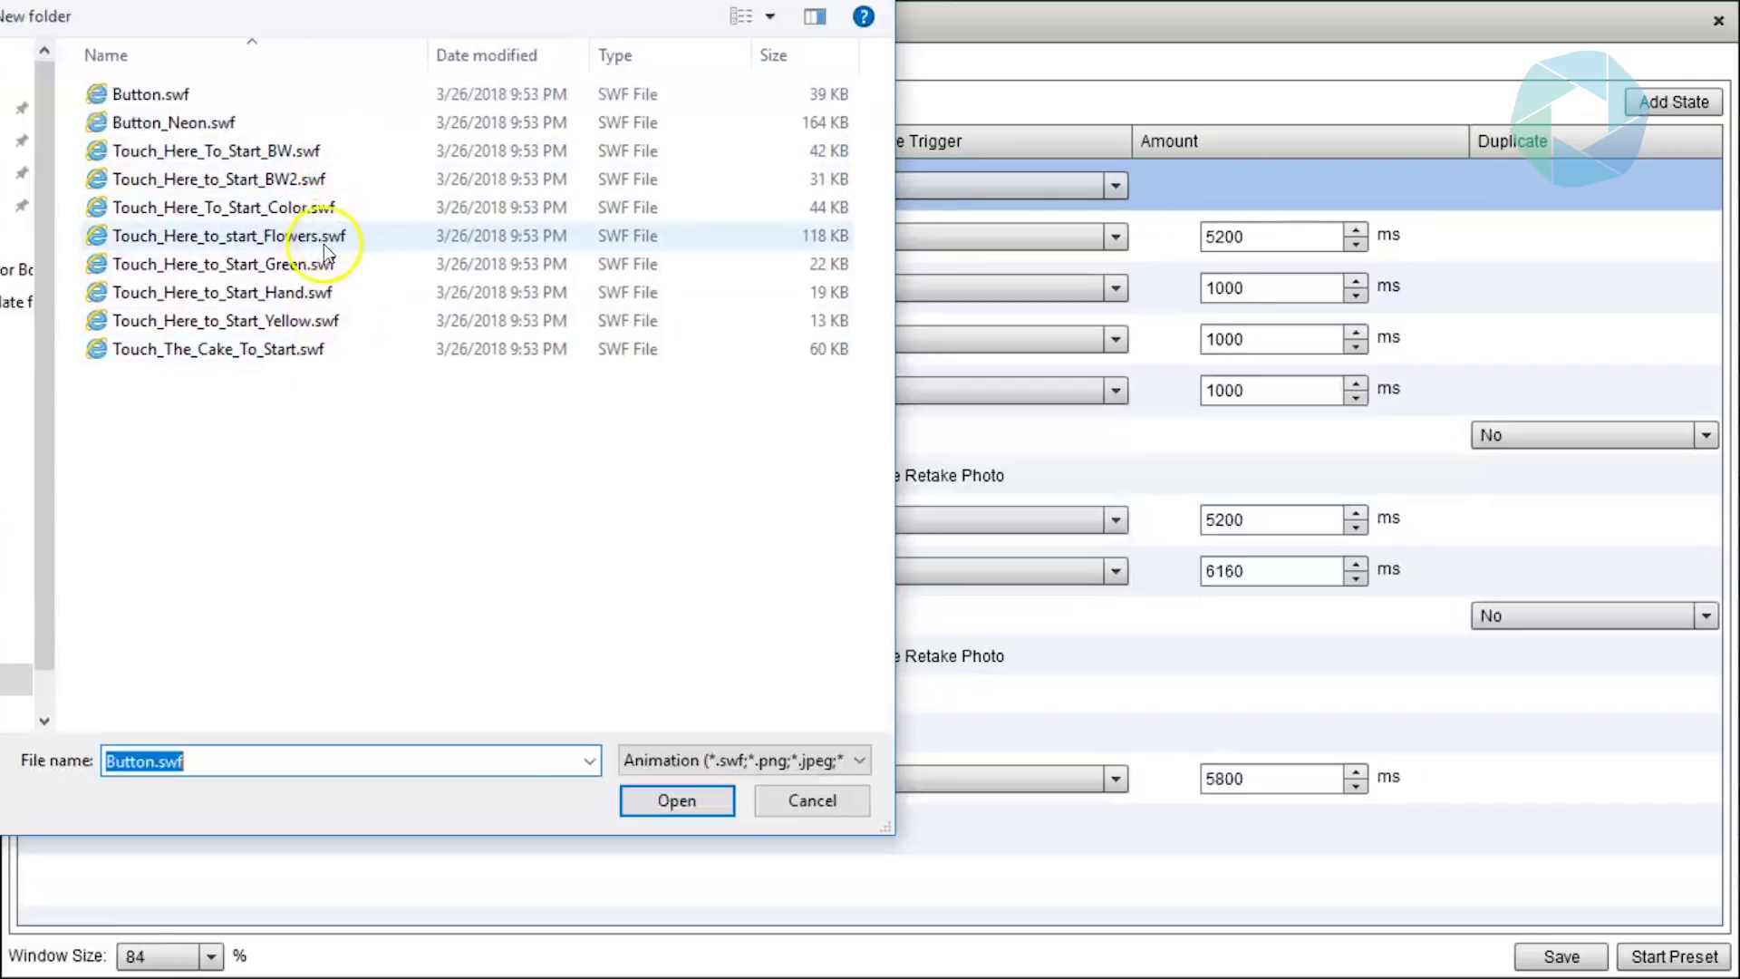
{"action": "left_click", "coordinate": [352, 237]}
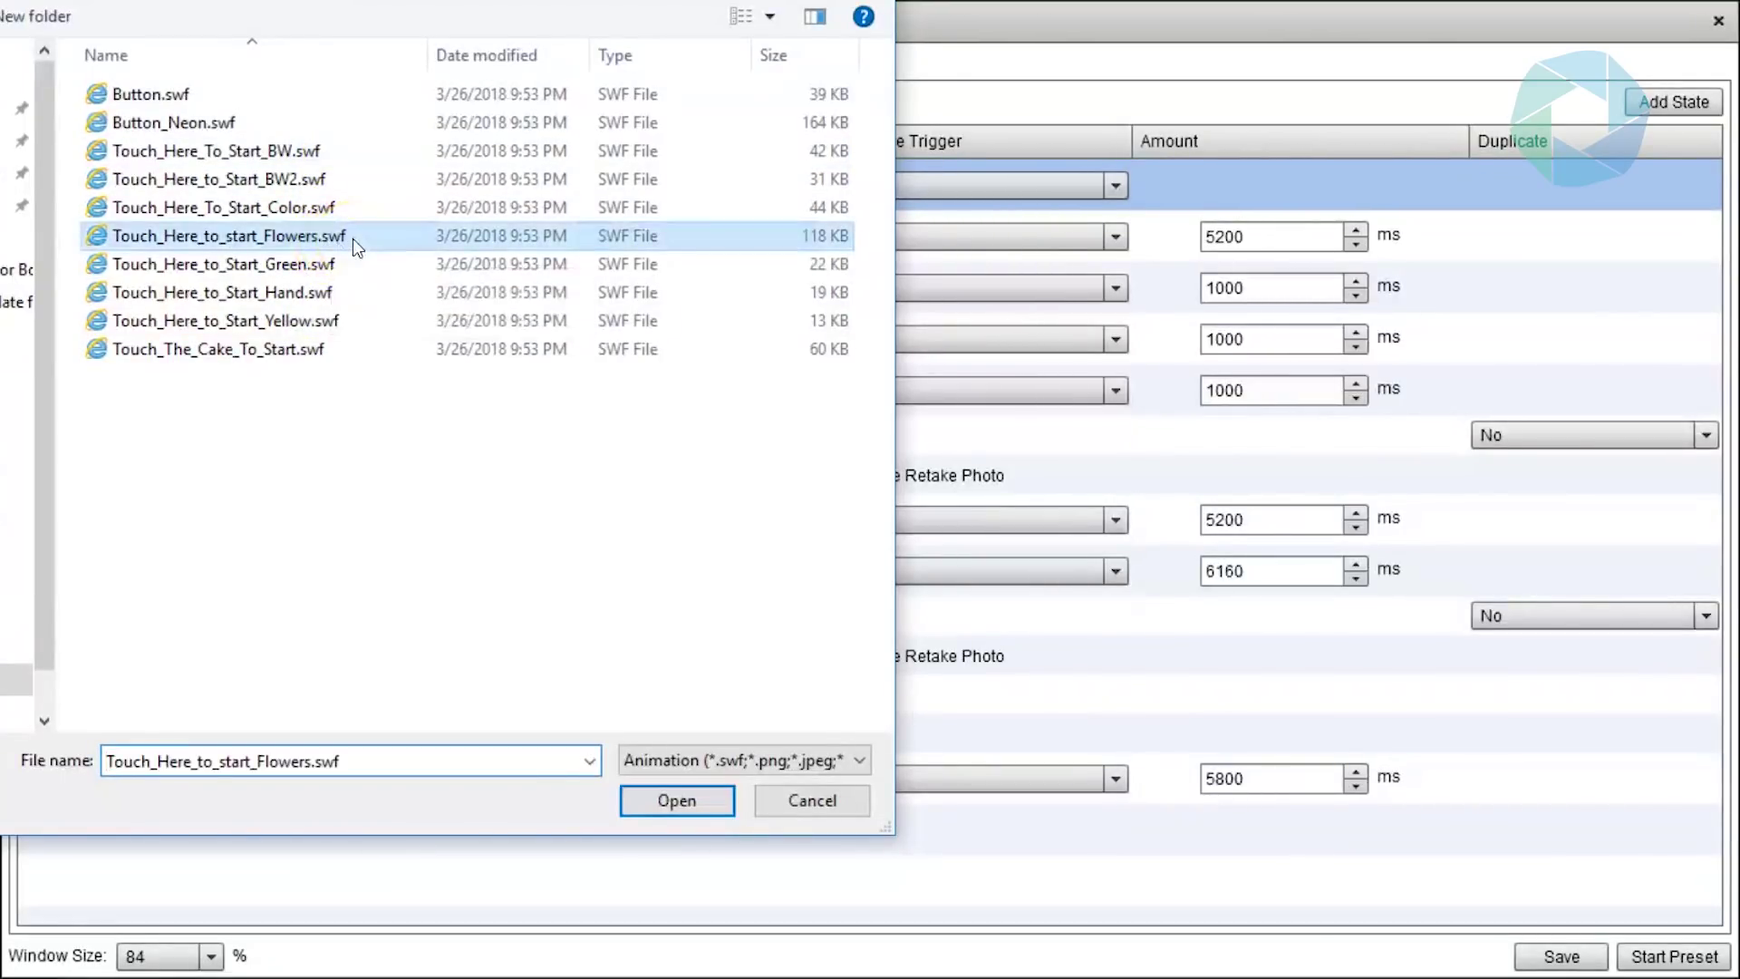
{"action": "left_click", "coordinate": [699, 797]}
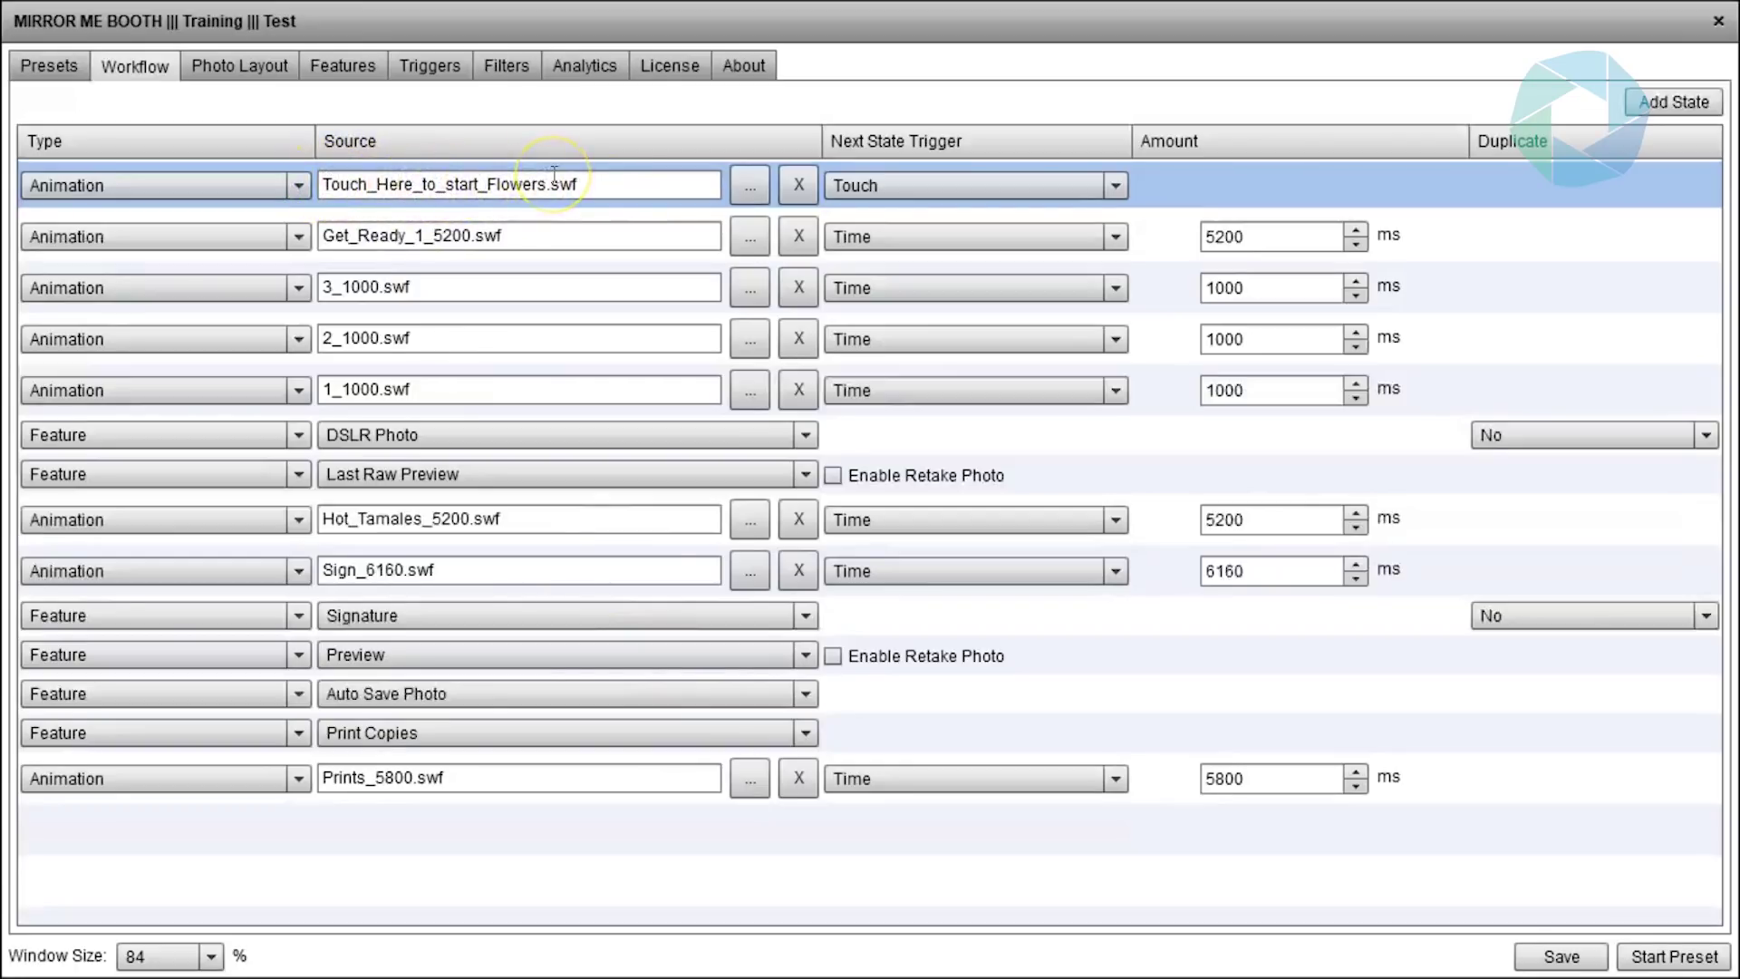
{"action": "left_click", "coordinate": [569, 207]}
{"action": "left_click", "coordinate": [1145, 633]}
{"action": "left_click", "coordinate": [1555, 959]}
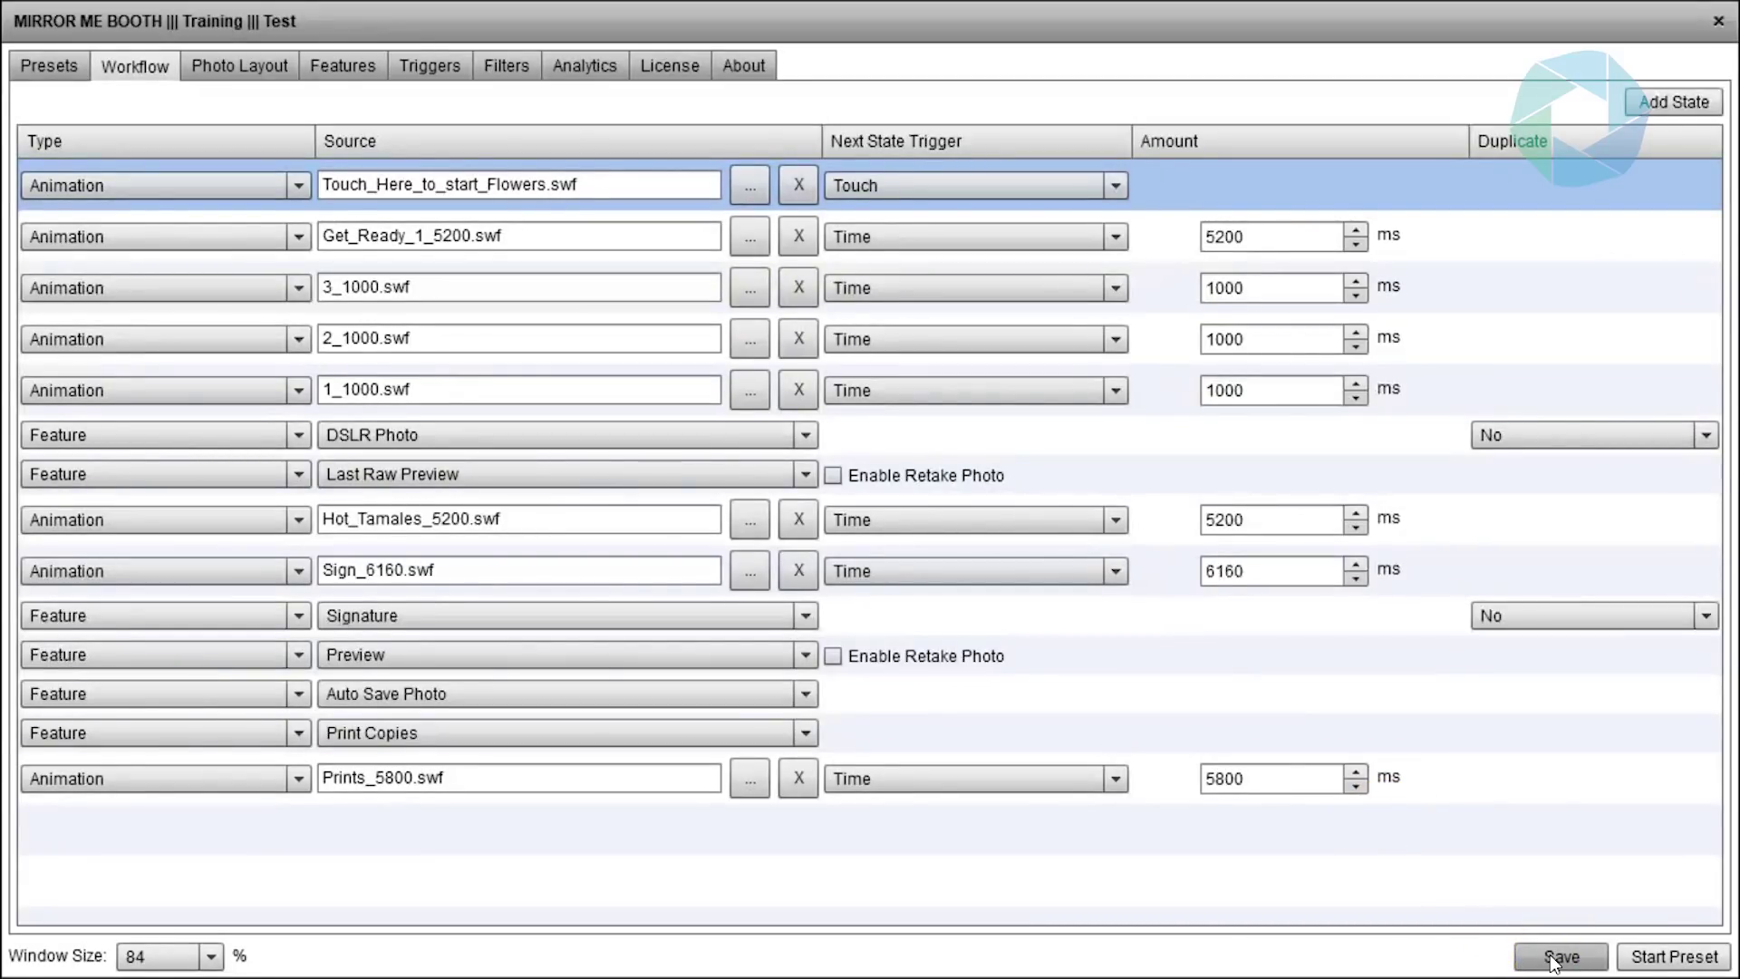
{"action": "left_click", "coordinate": [1555, 959]}
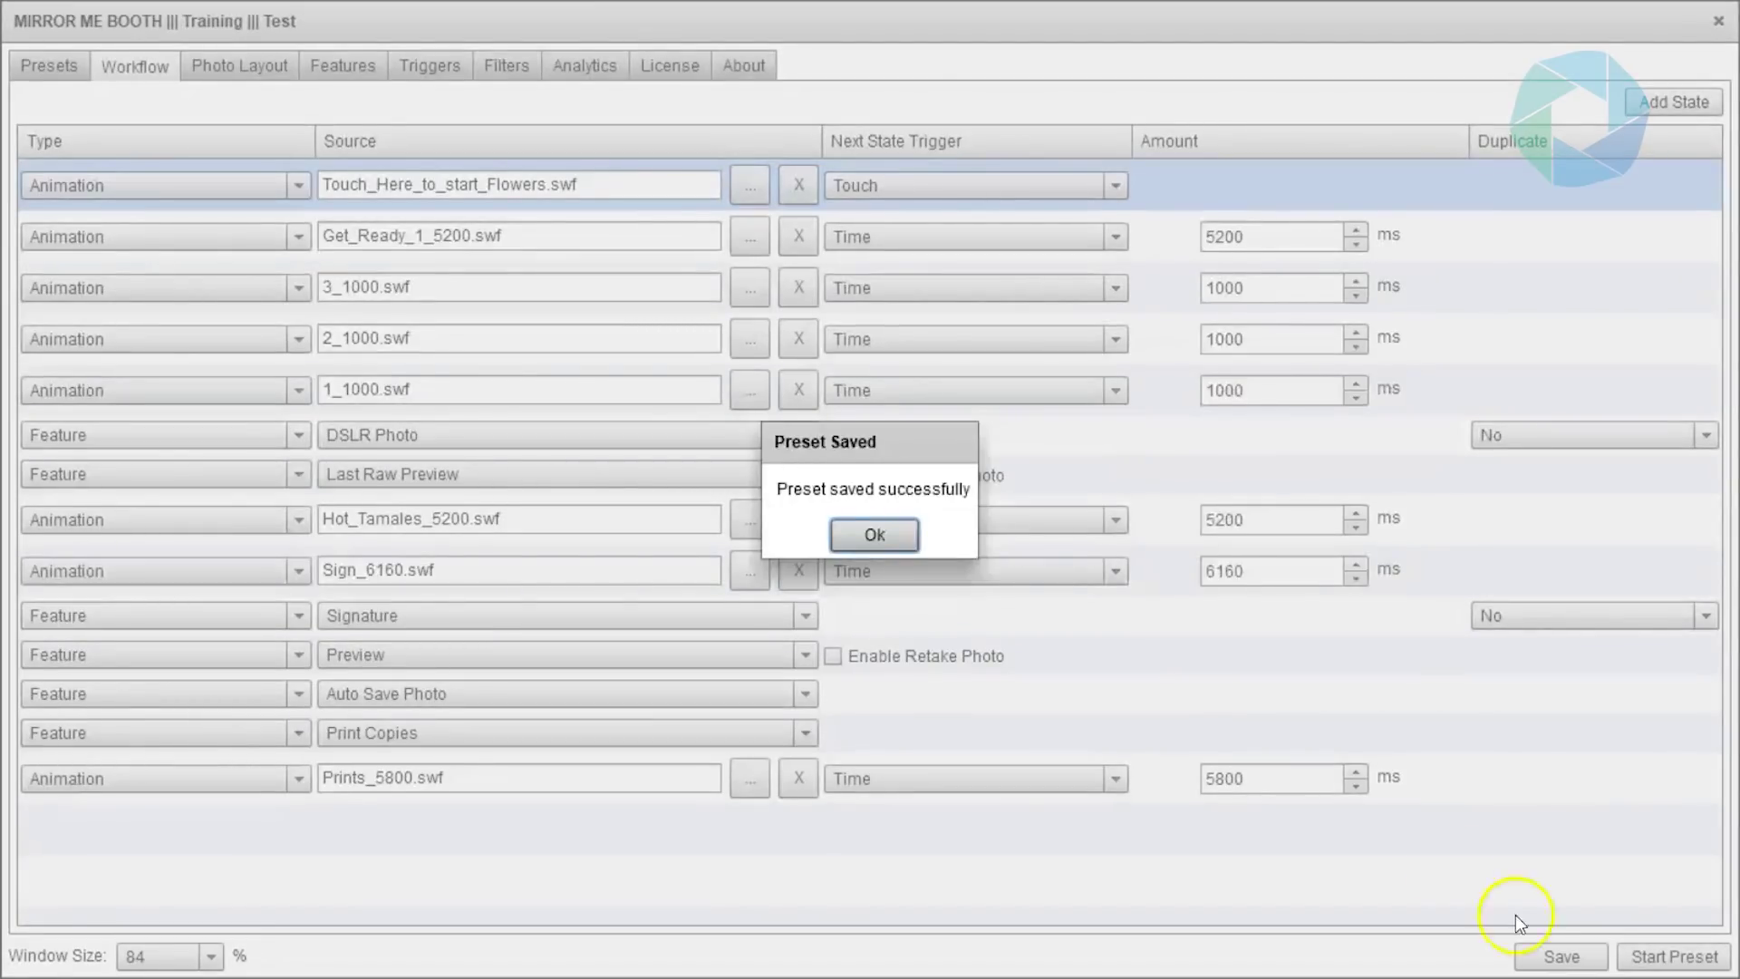
{"action": "left_click", "coordinate": [892, 539]}
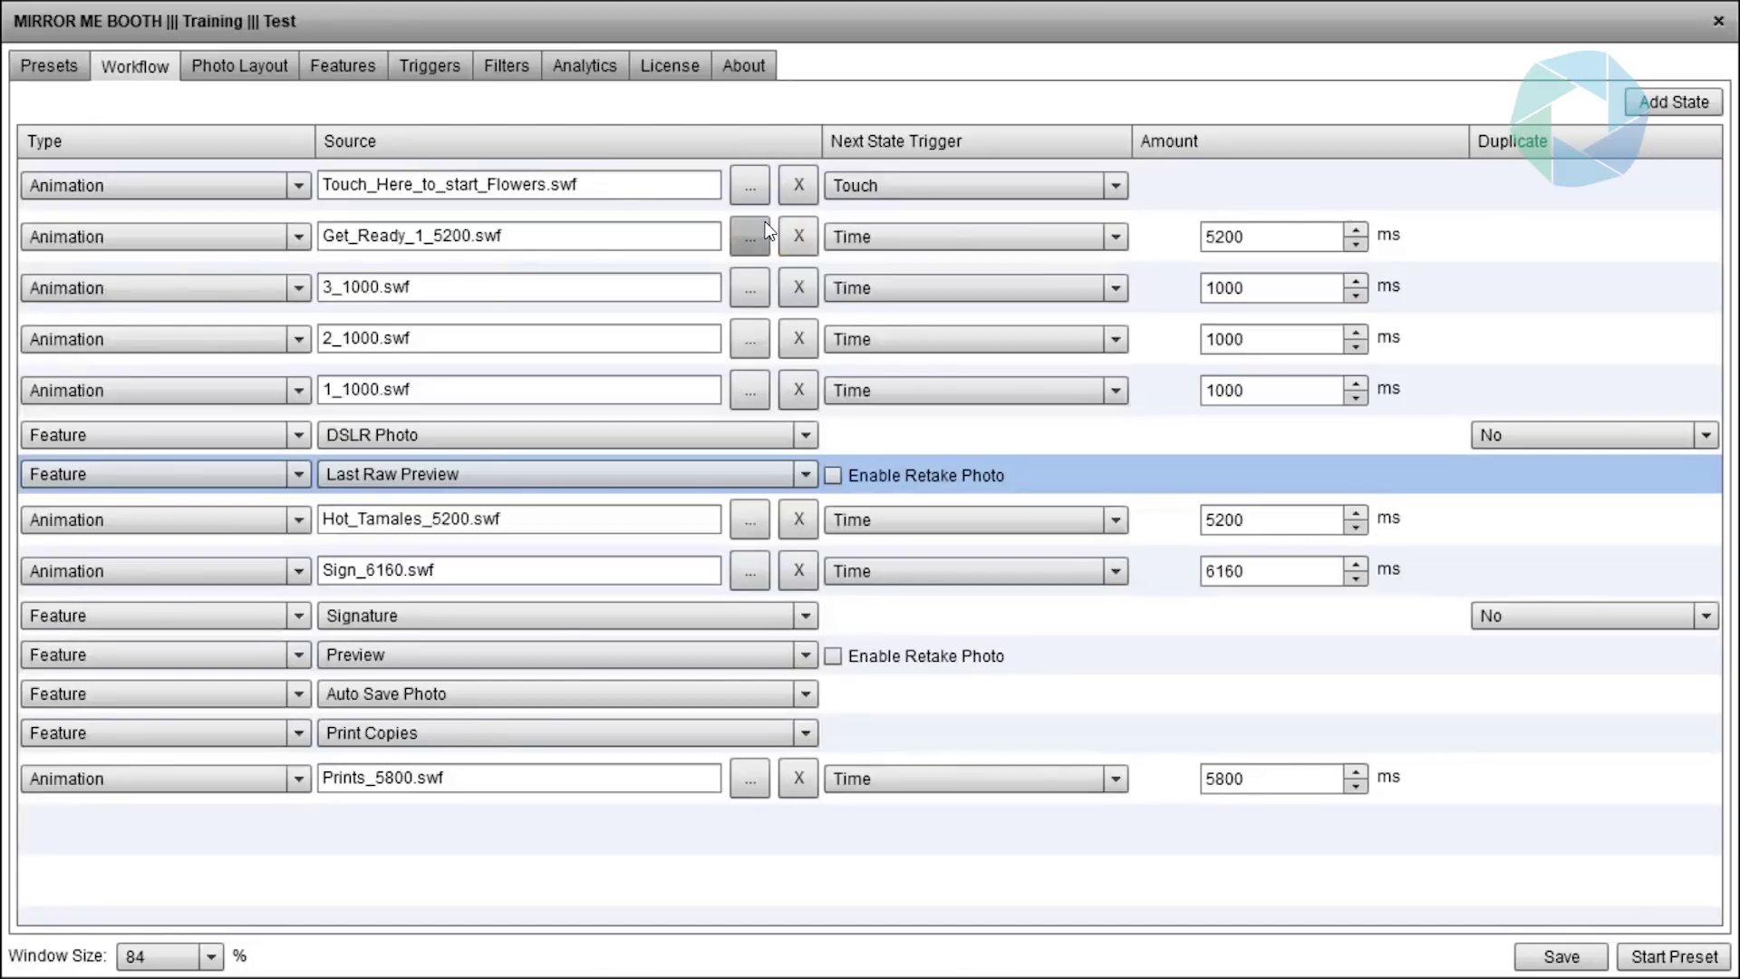
- Examine how the Get_Ready_1_5200.swf file name relates to its time amount, and check the countdown animations' timings
{"action": "left_click", "coordinate": [485, 285]}
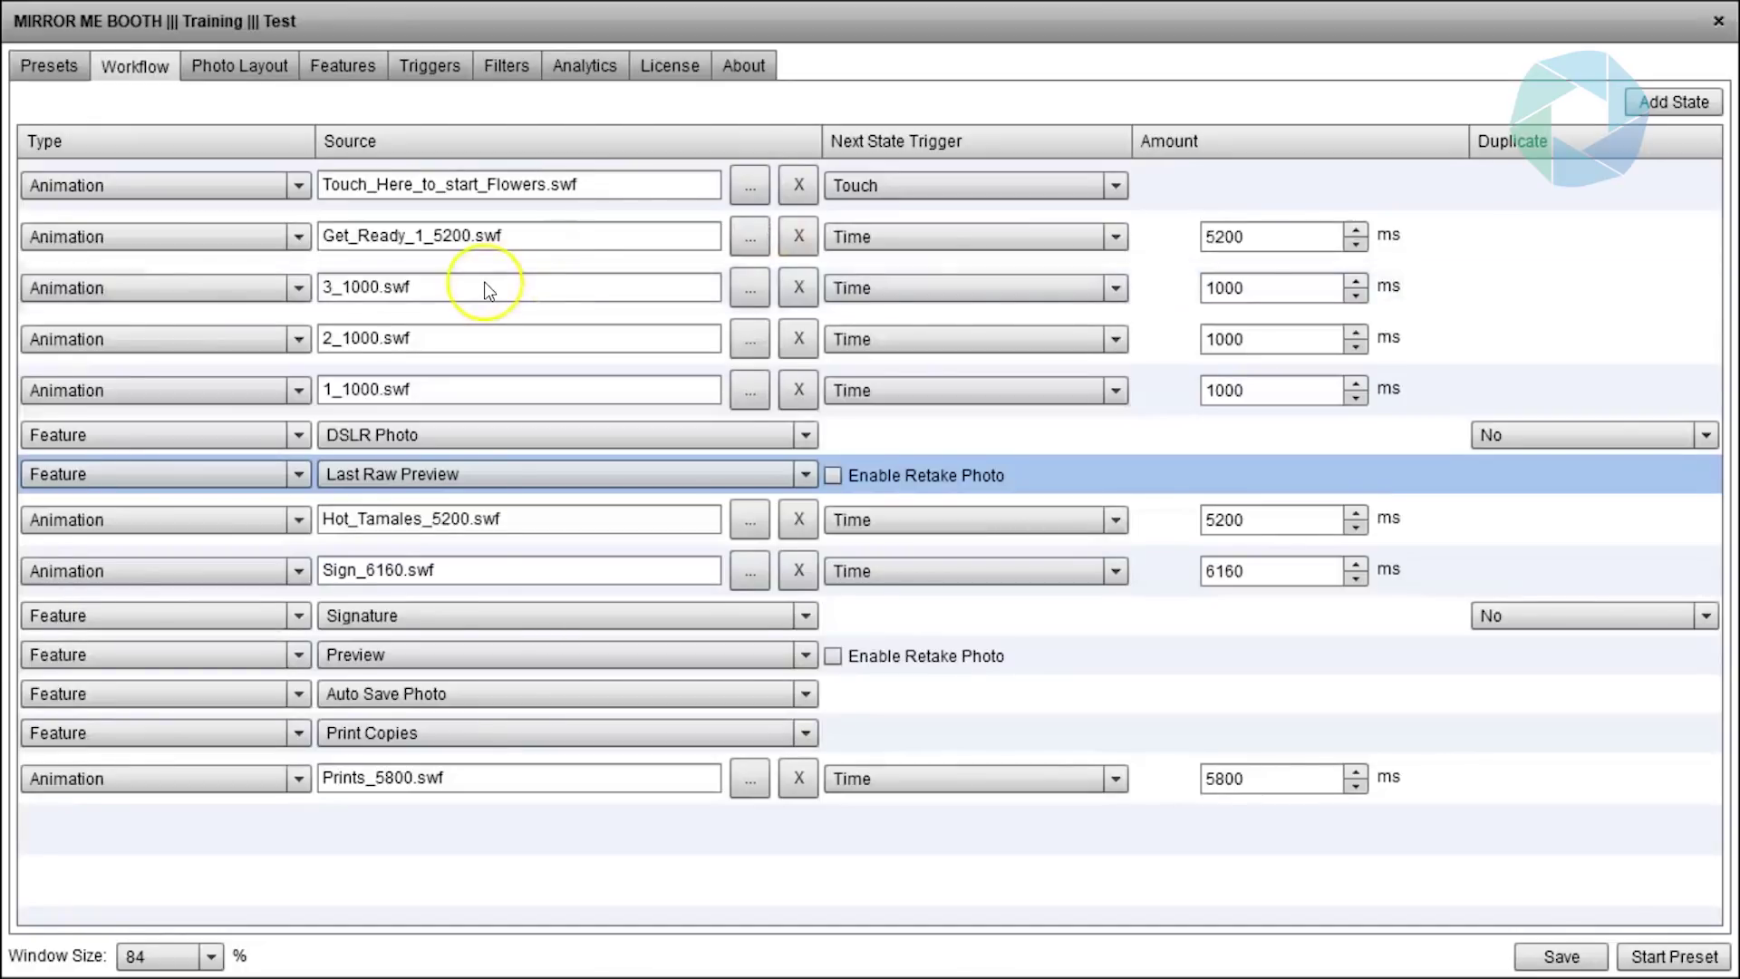
{"action": "left_click", "coordinate": [503, 238]}
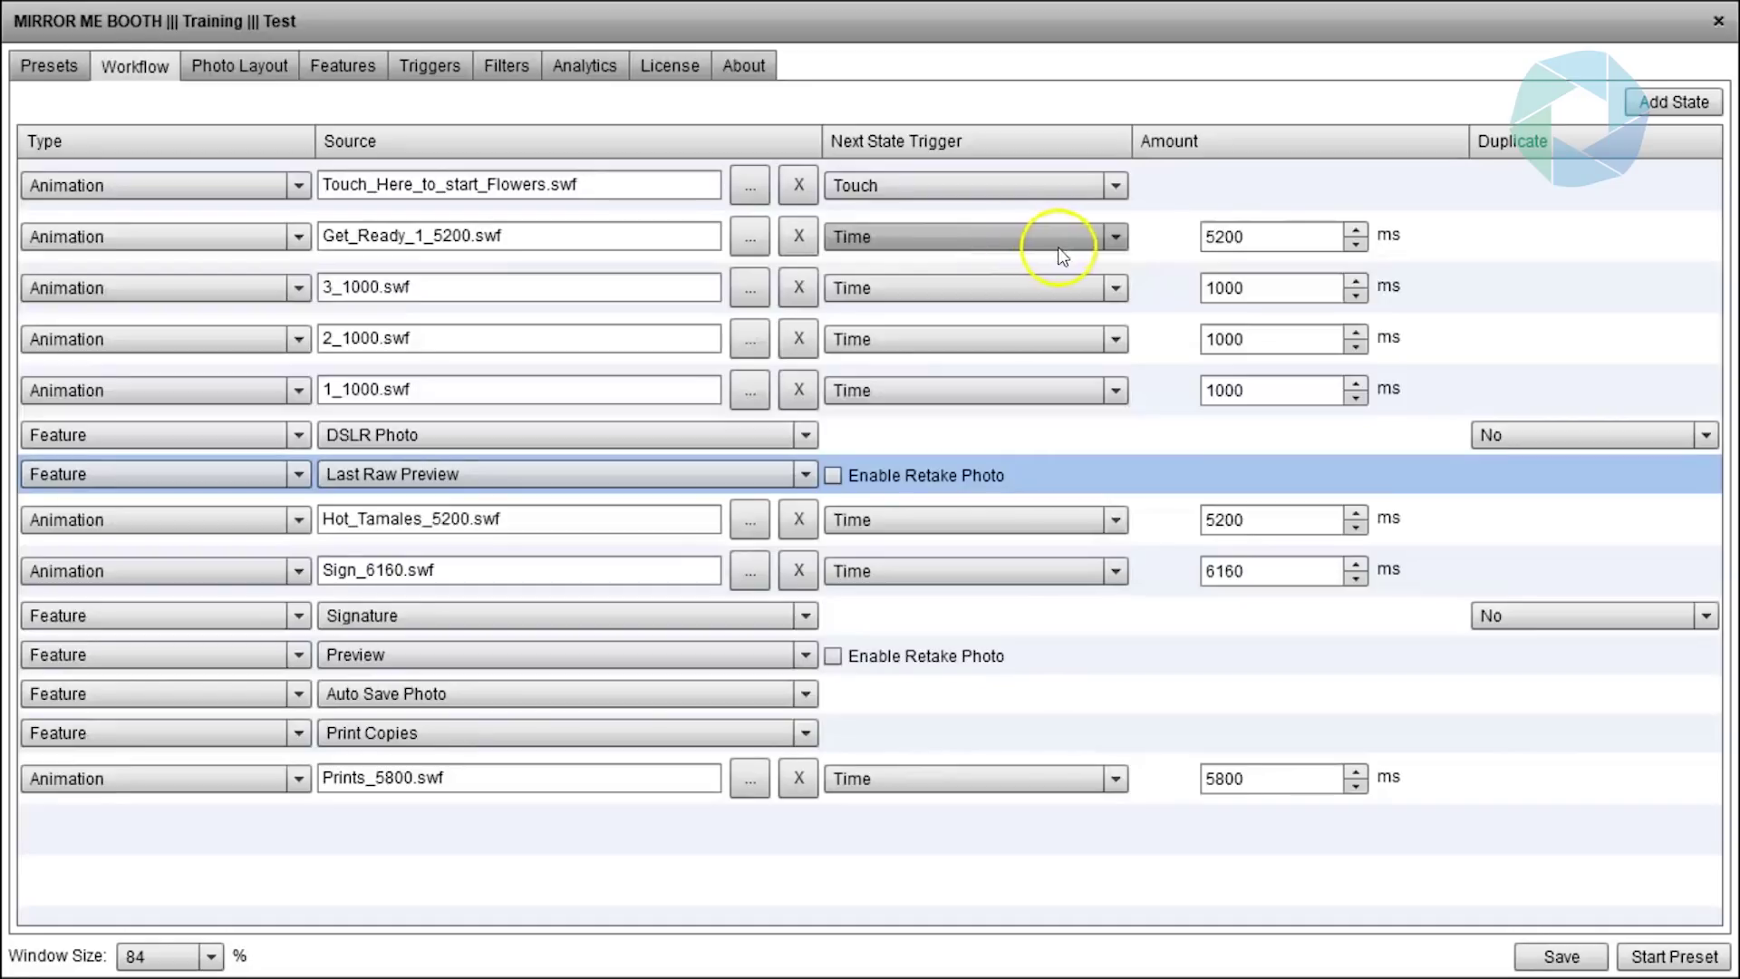
{"action": "left_click", "coordinate": [1221, 238]}
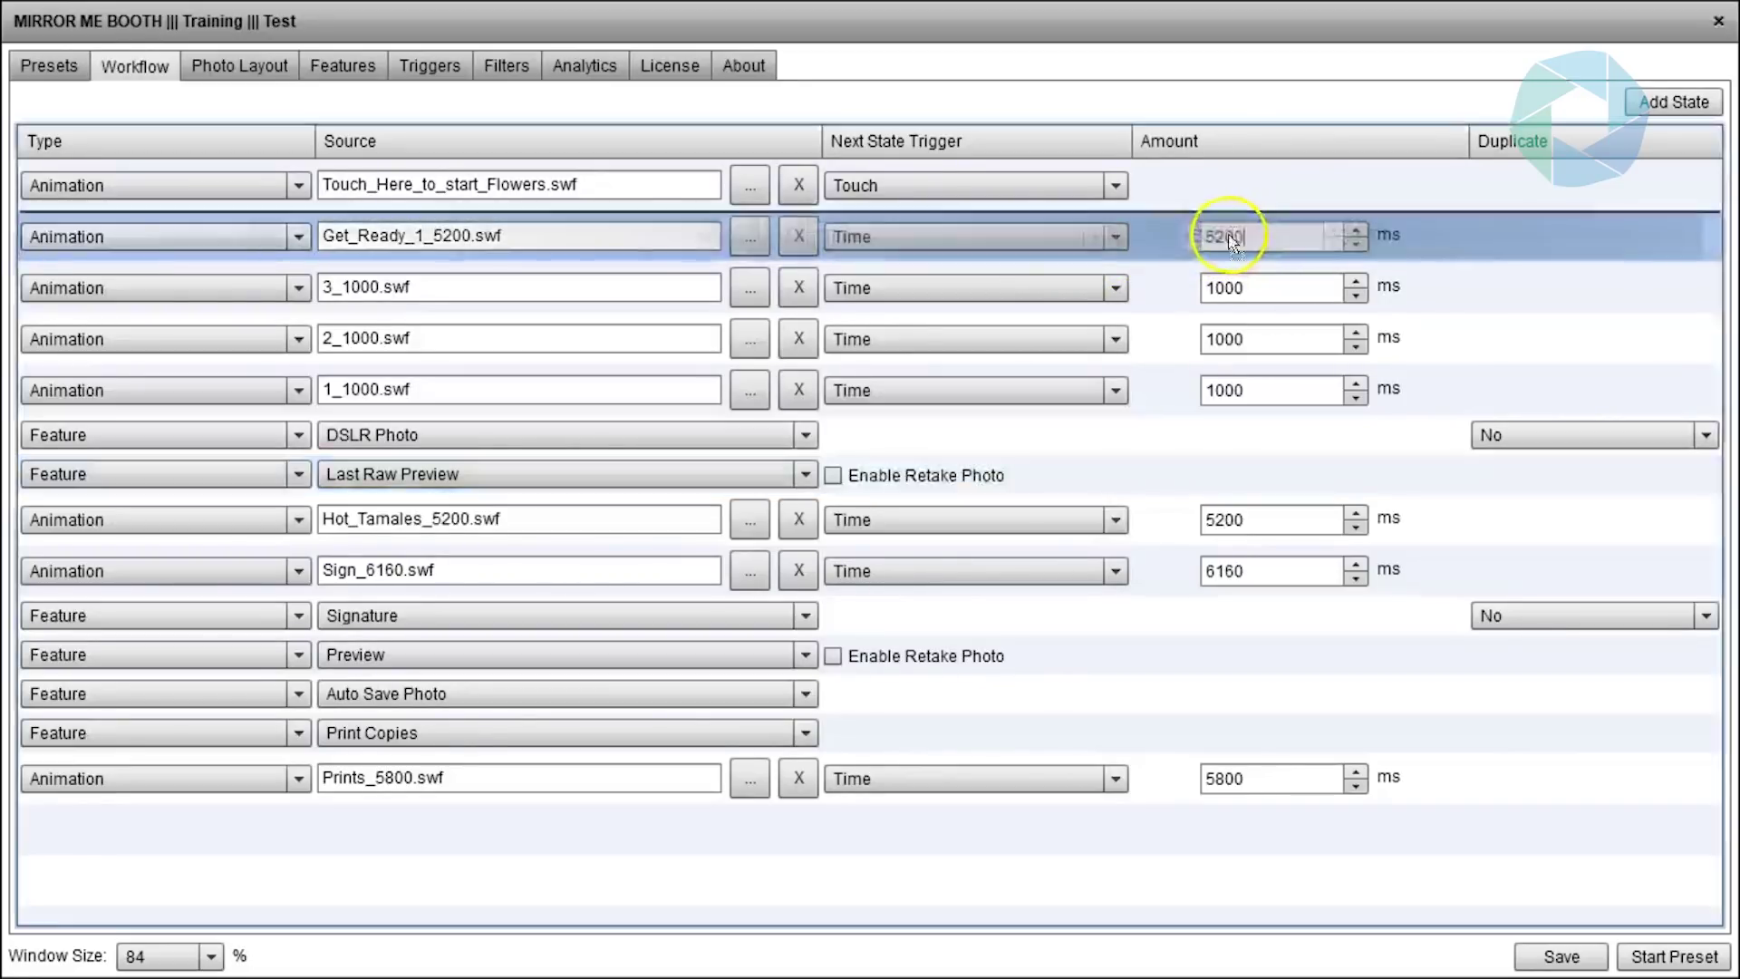
{"action": "double_click", "coordinate": [1221, 237]}
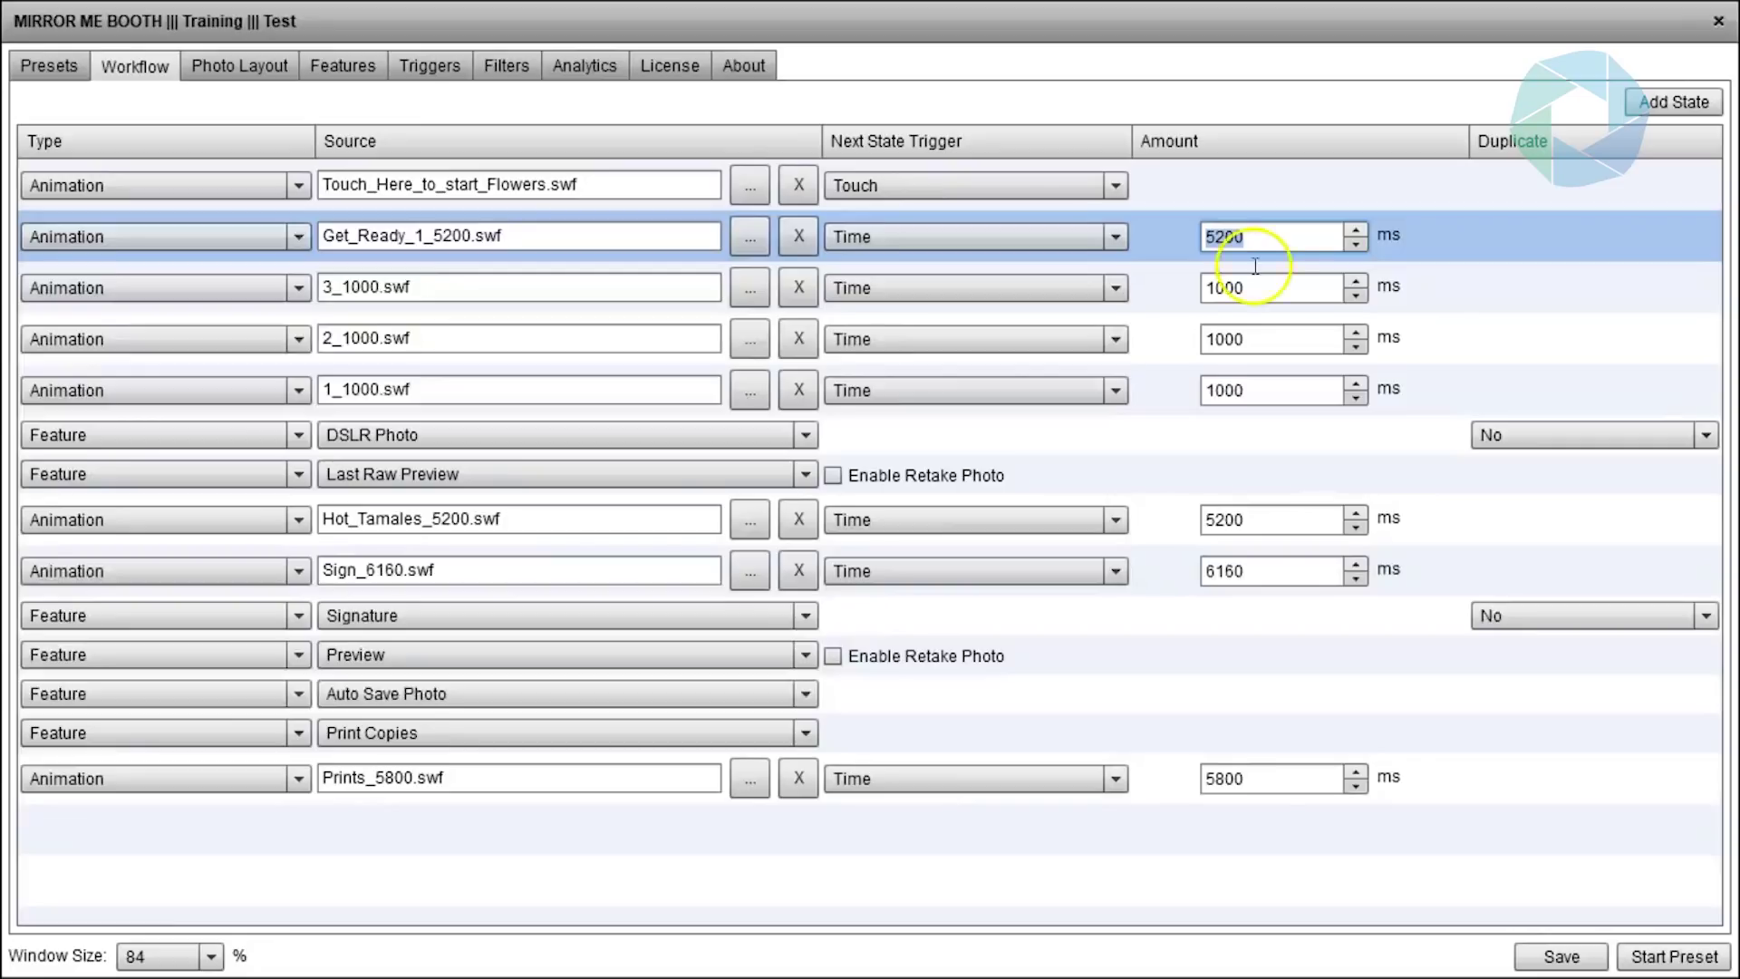
{"action": "left_click", "coordinate": [1433, 289]}
{"action": "left_click", "coordinate": [1447, 341]}
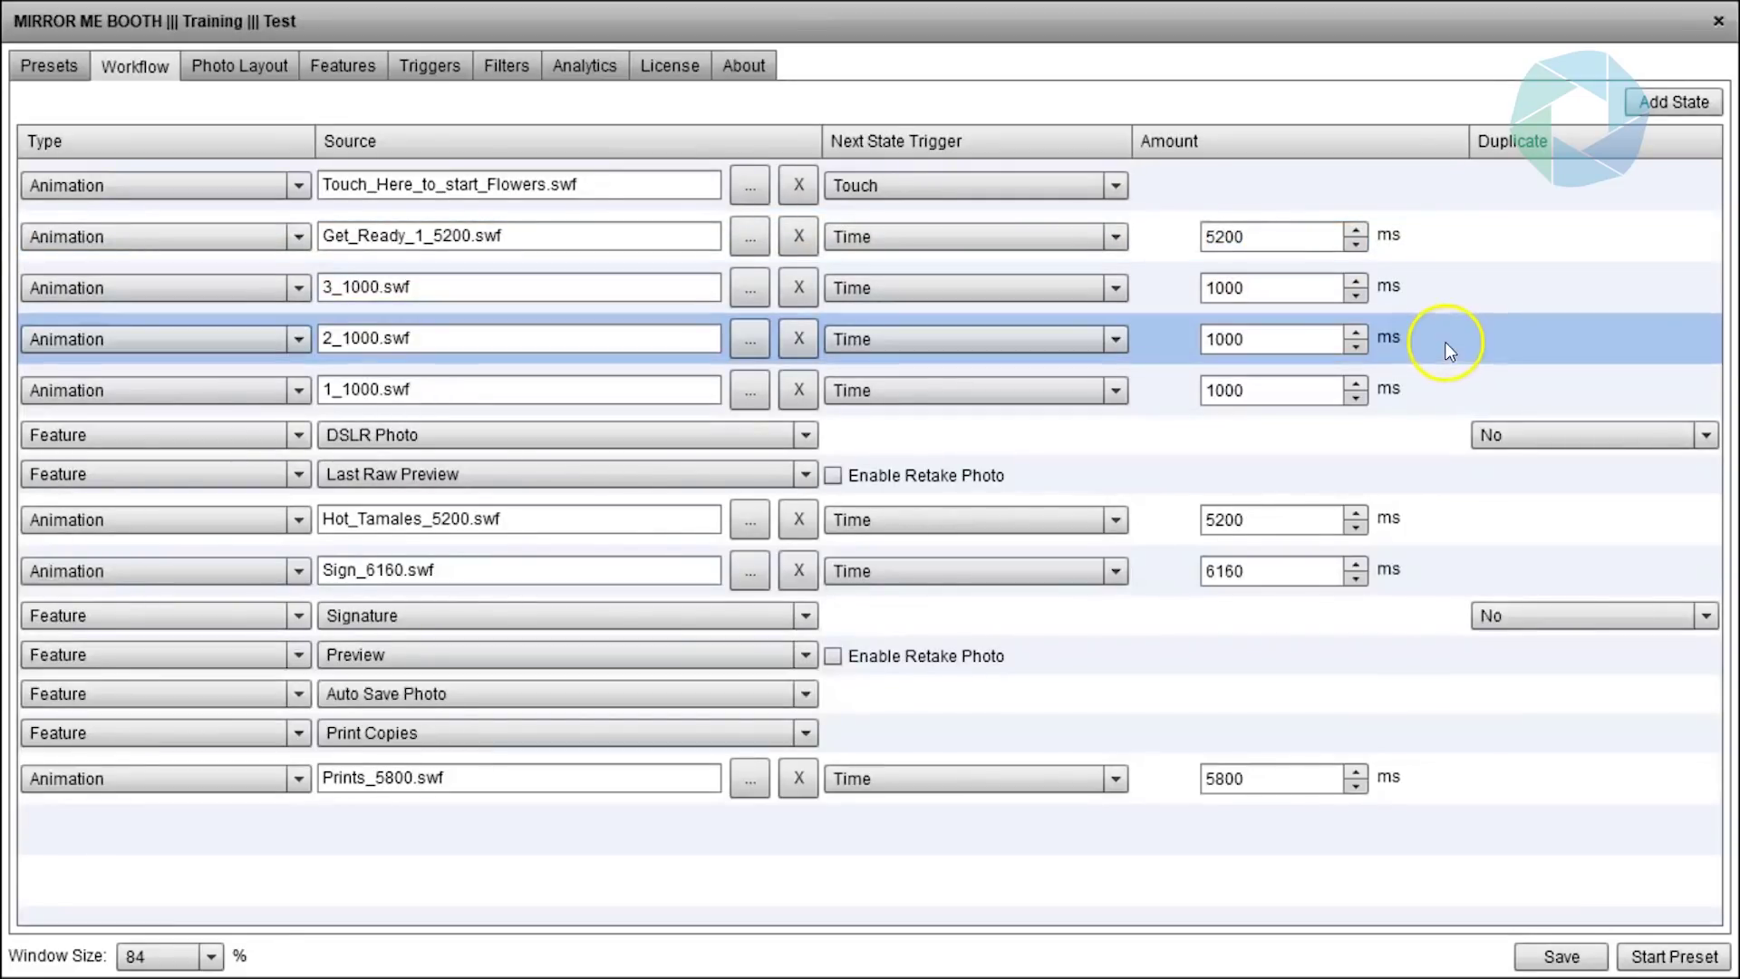
- Enable Retake Photo for the Last Raw Preview state, returning 4 states back, and check which workflow state that reaches
{"action": "left_click", "coordinate": [1445, 388]}
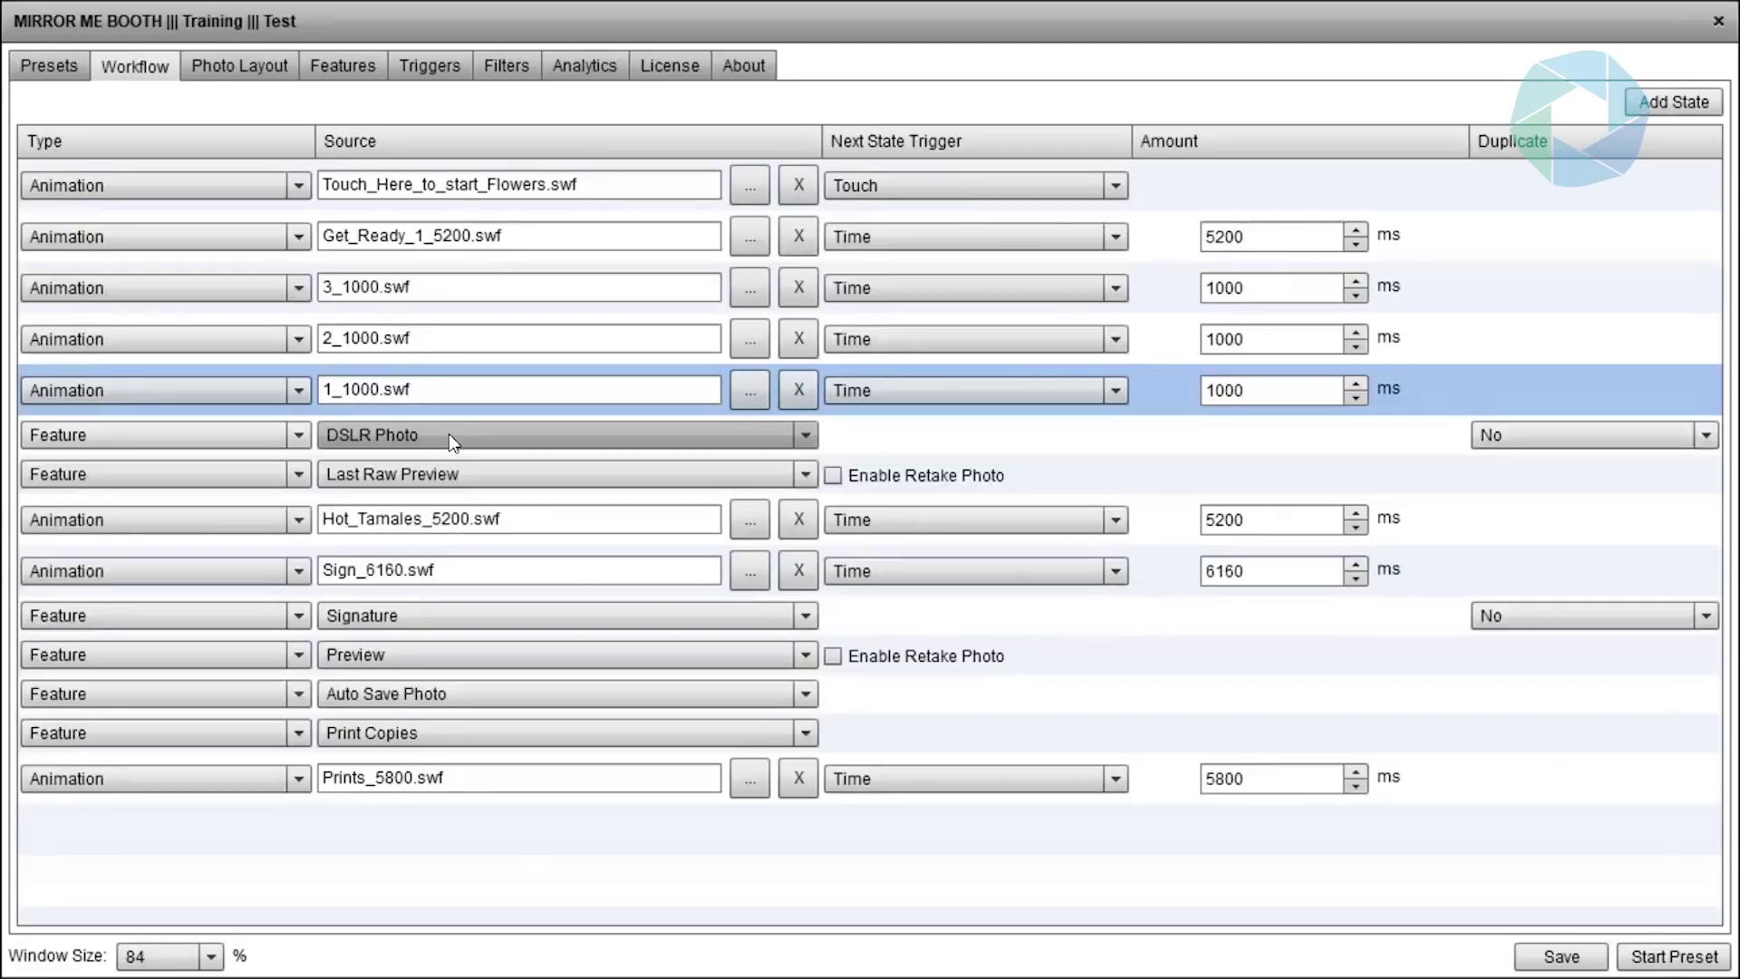
{"action": "left_click", "coordinate": [481, 471]}
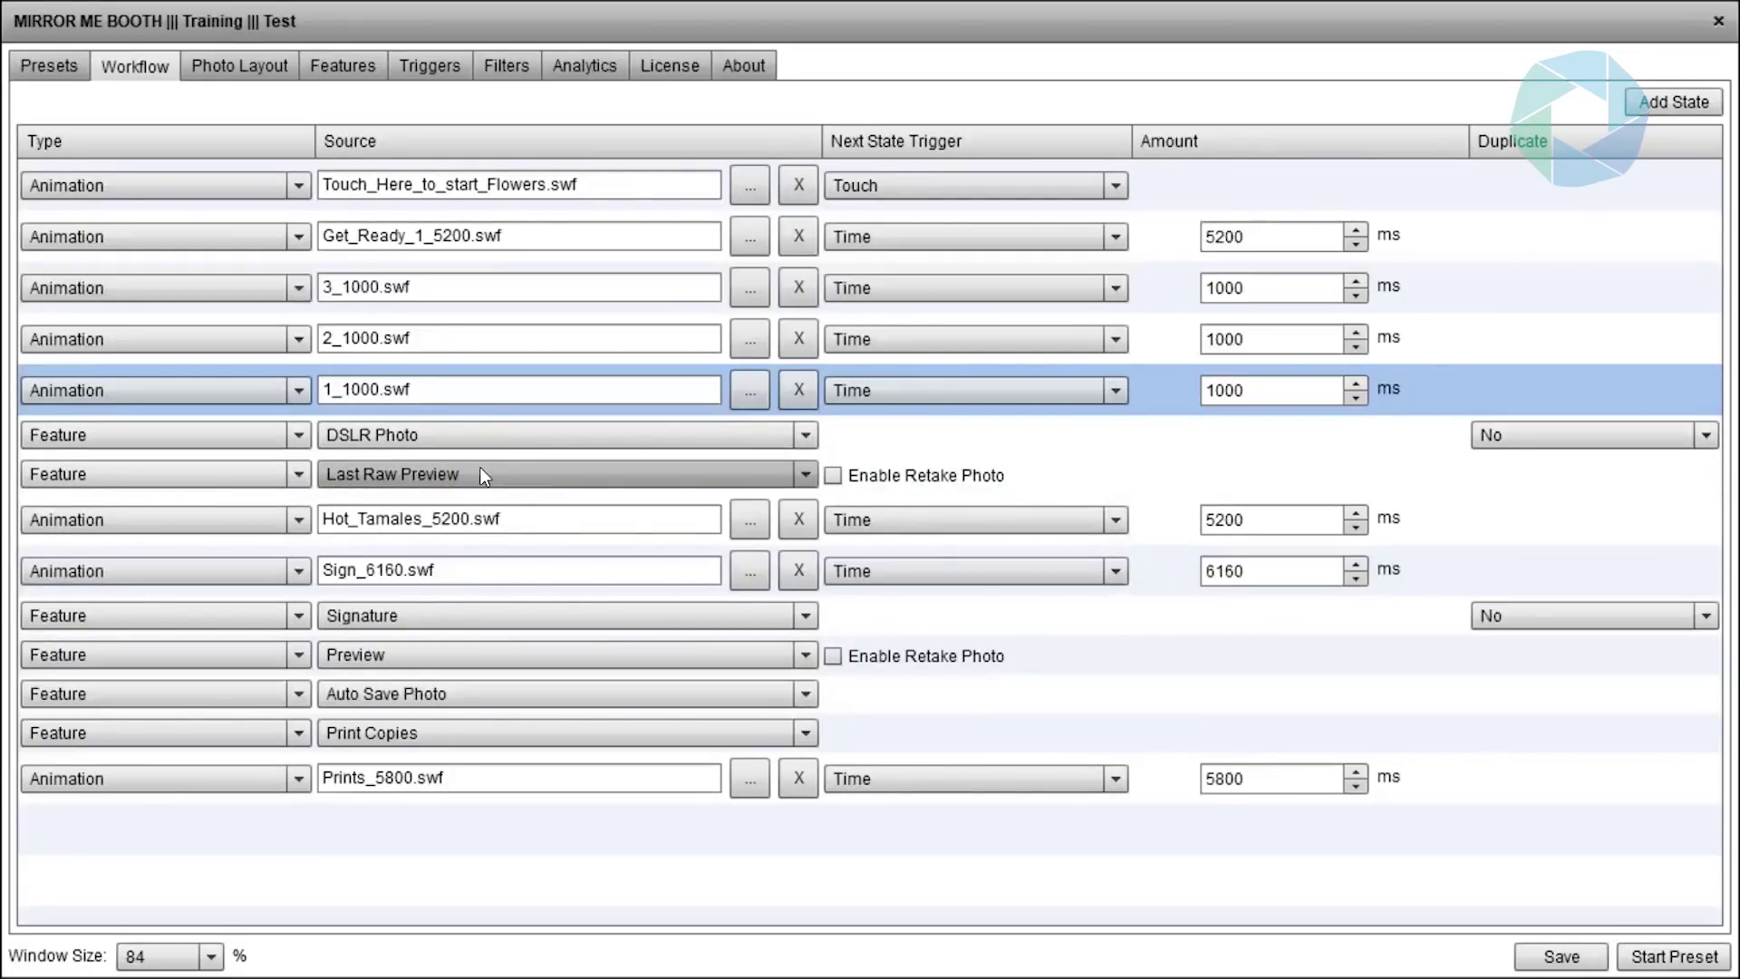
{"action": "left_click", "coordinate": [834, 480]}
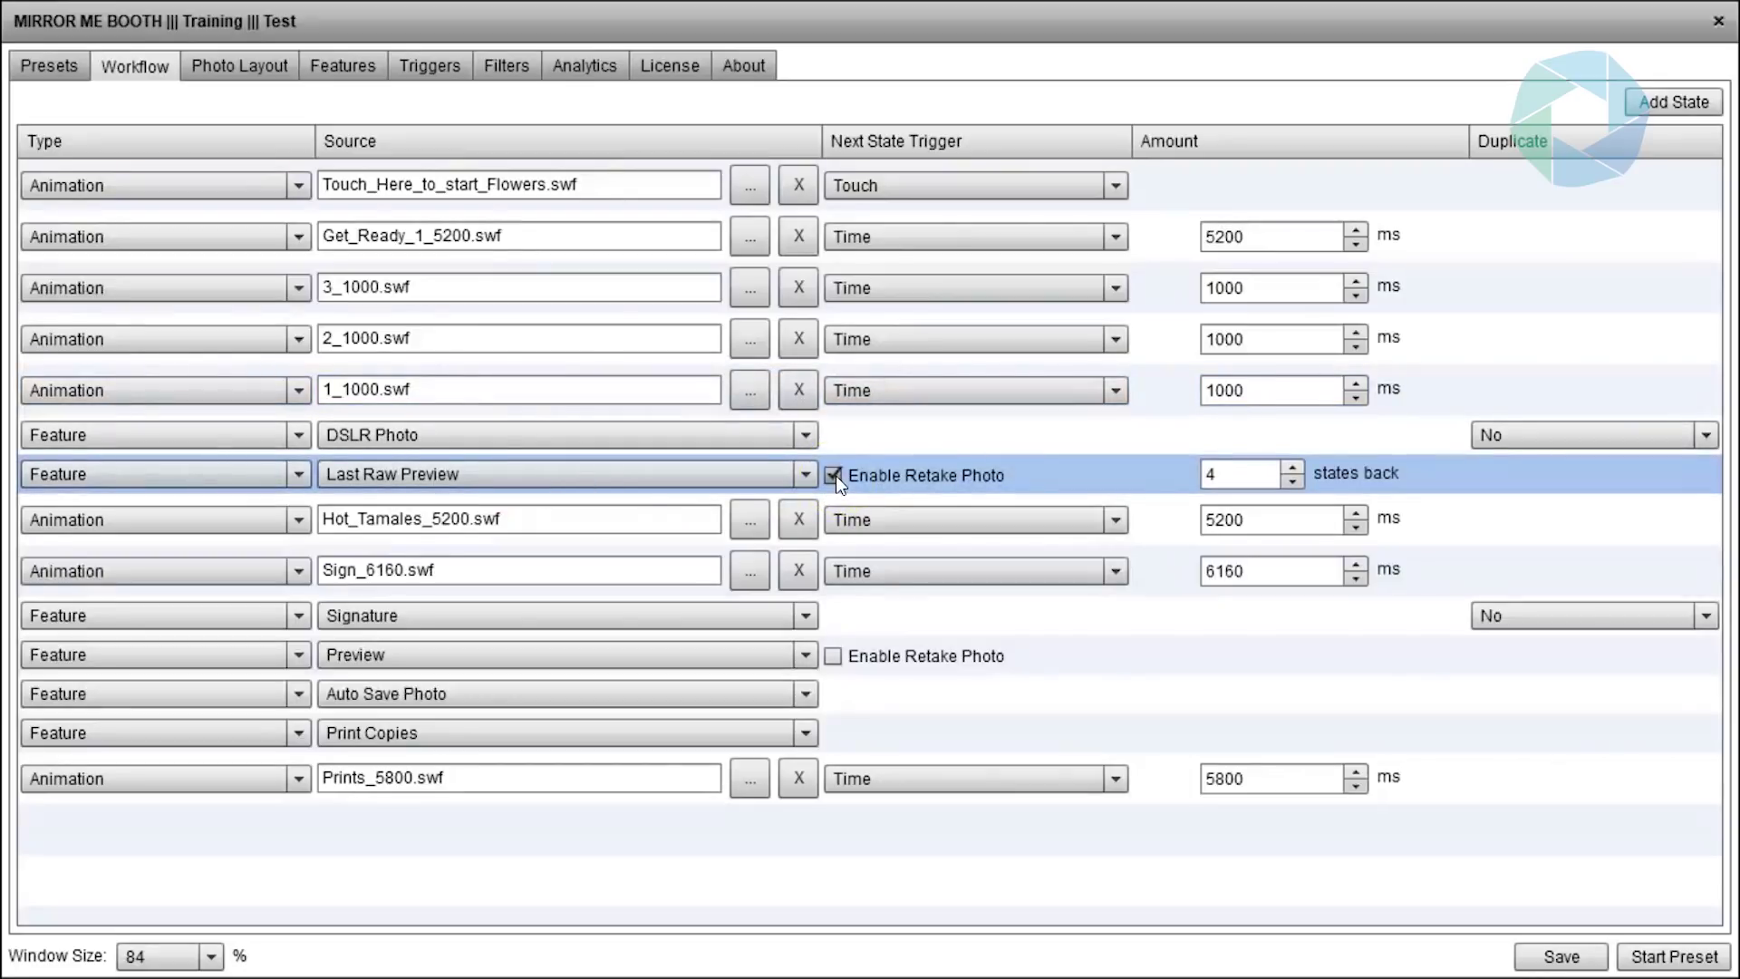
{"action": "double_click", "coordinate": [1210, 473]}
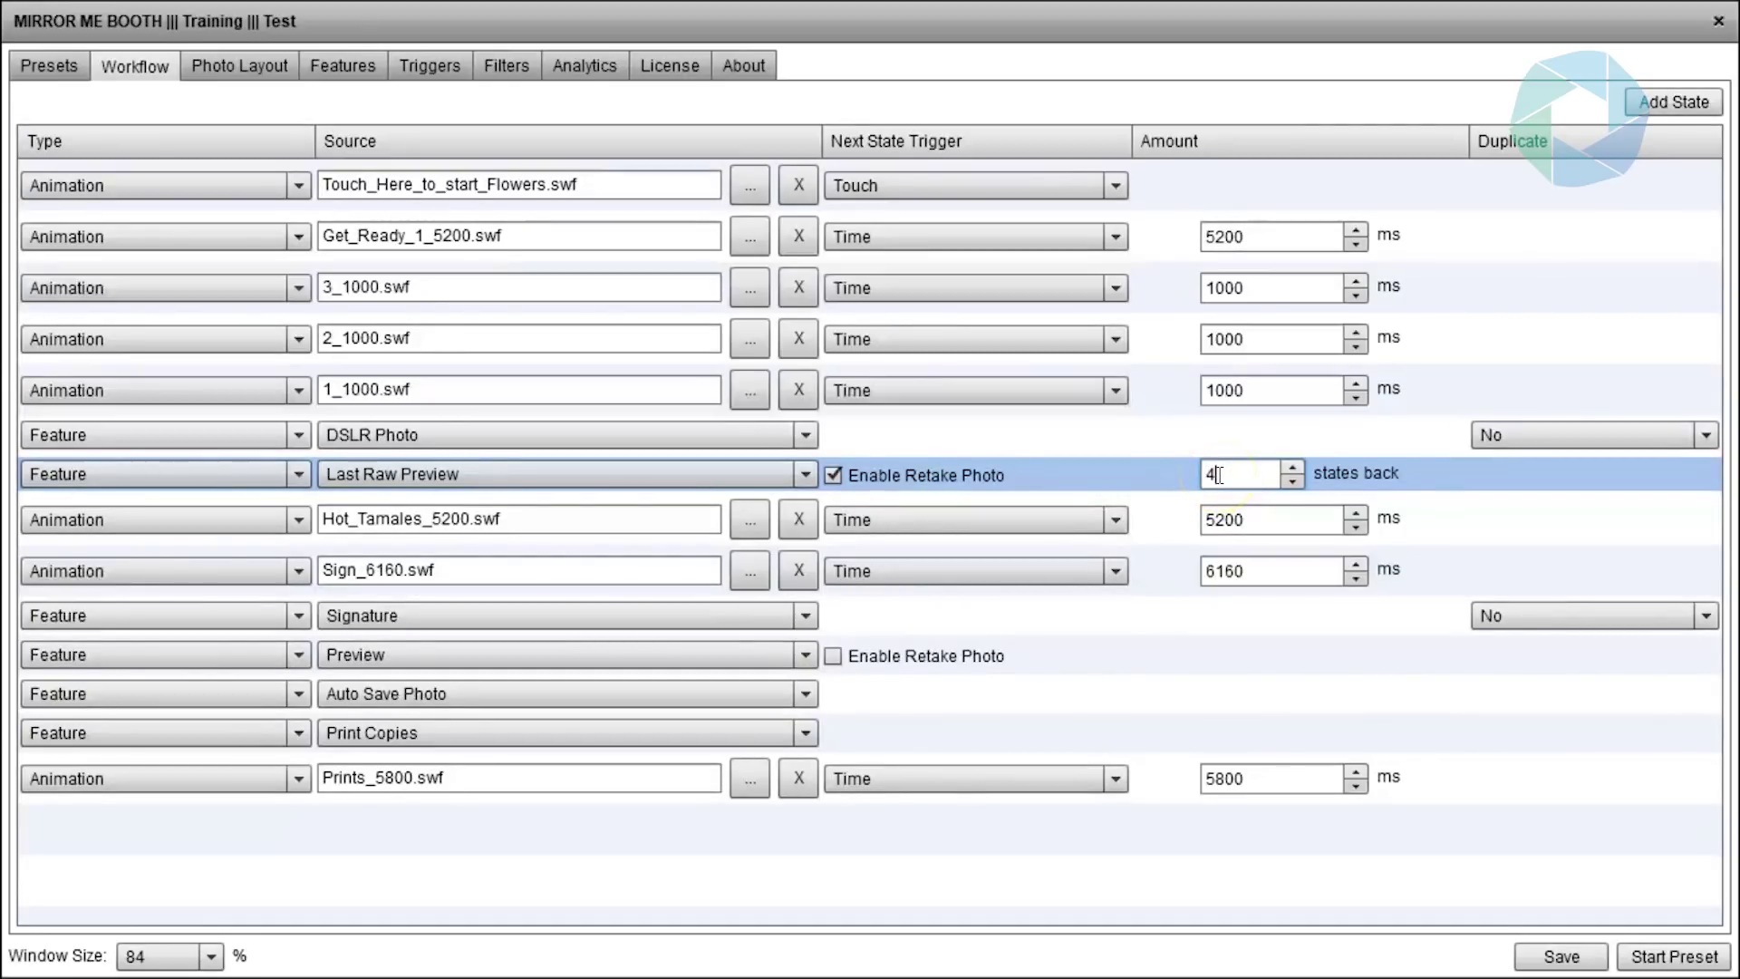
{"action": "left_click", "coordinate": [1166, 467]}
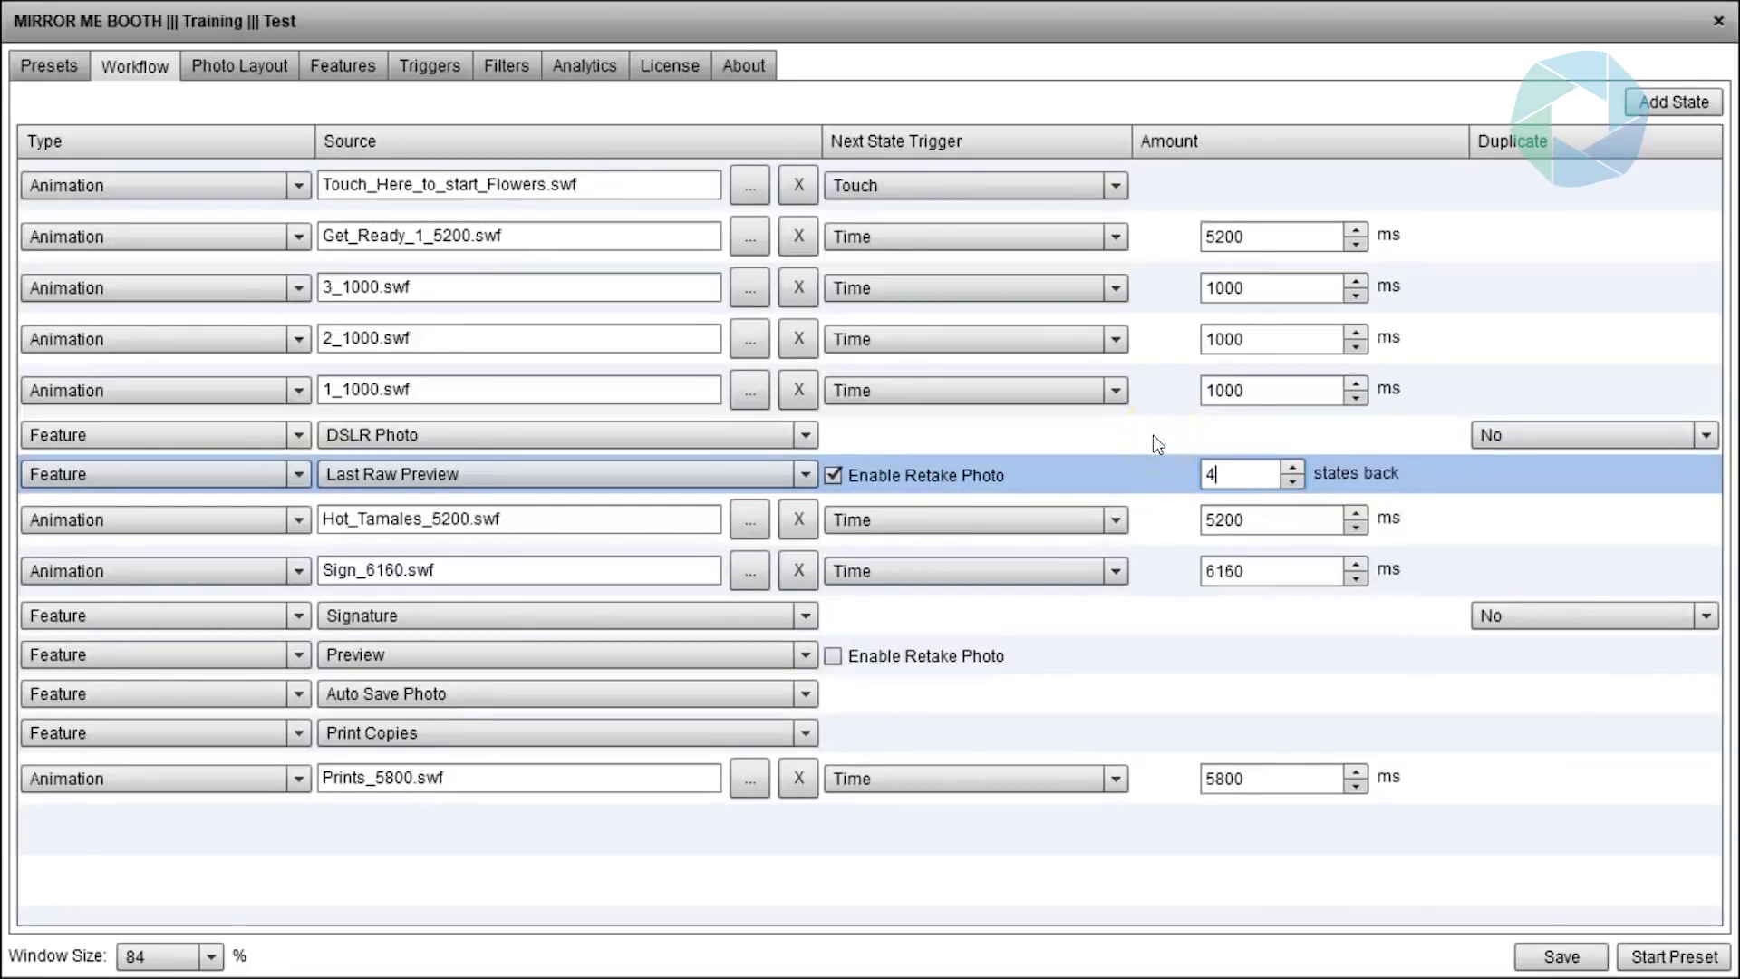
{"action": "left_click_drag", "start_coordinate": [1151, 433], "coordinate": [1167, 290]}
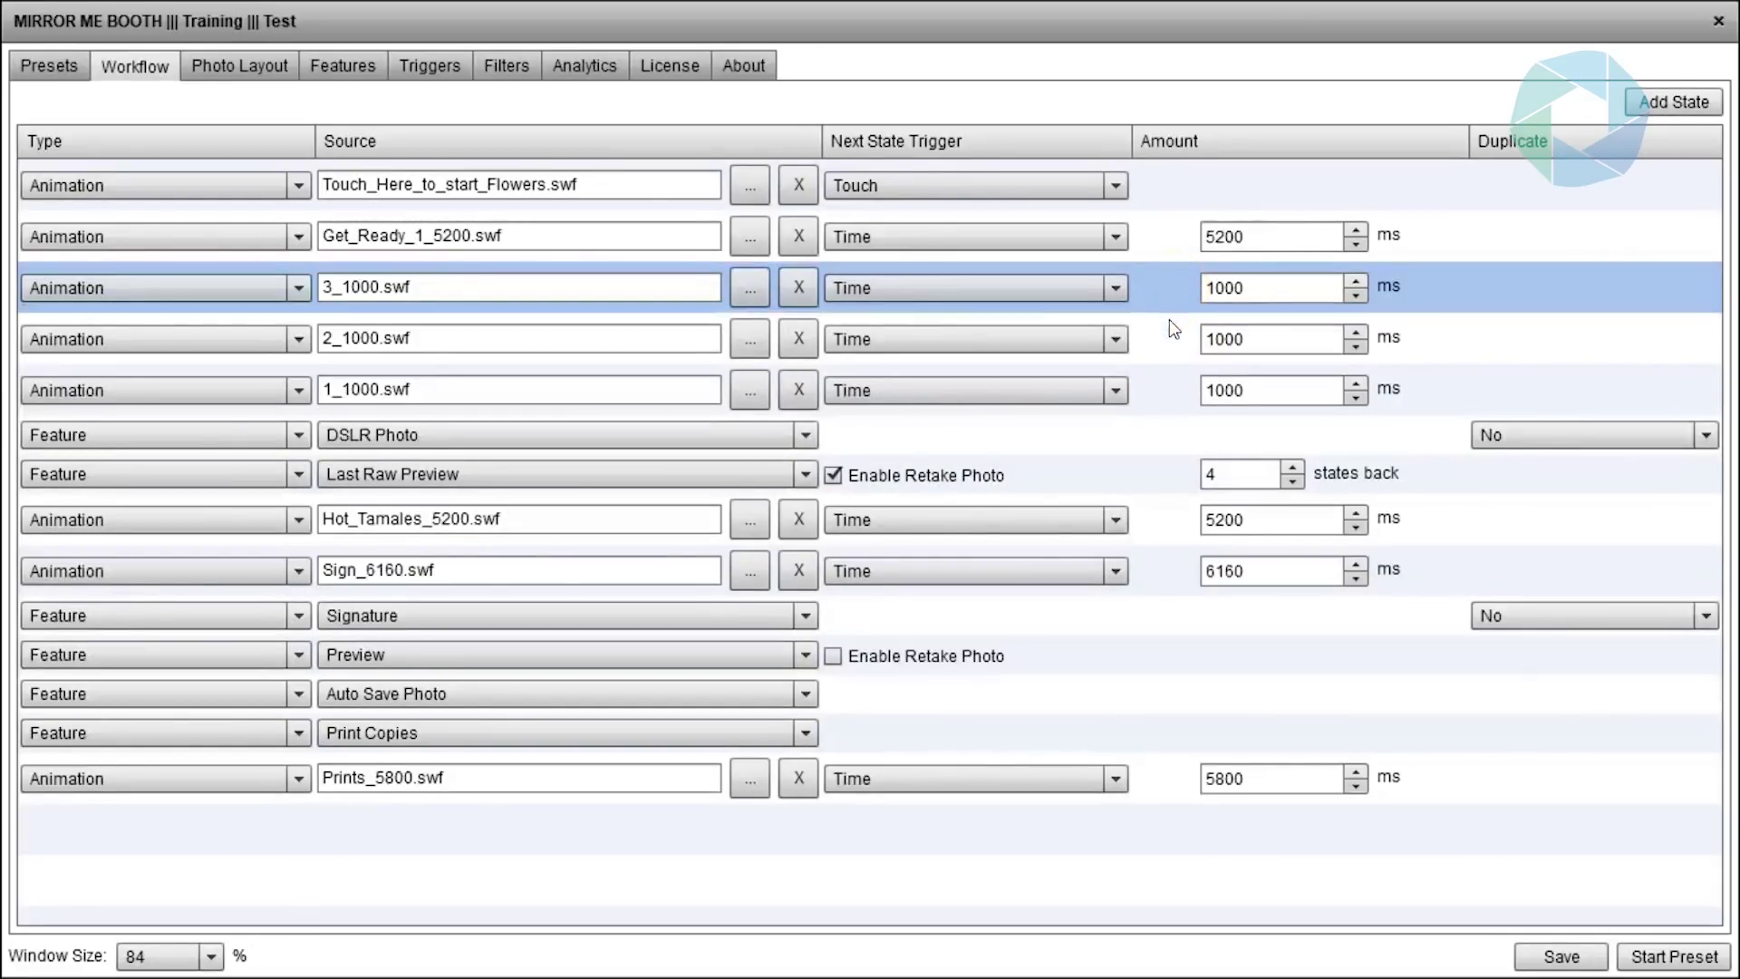
{"action": "left_click", "coordinate": [1174, 450]}
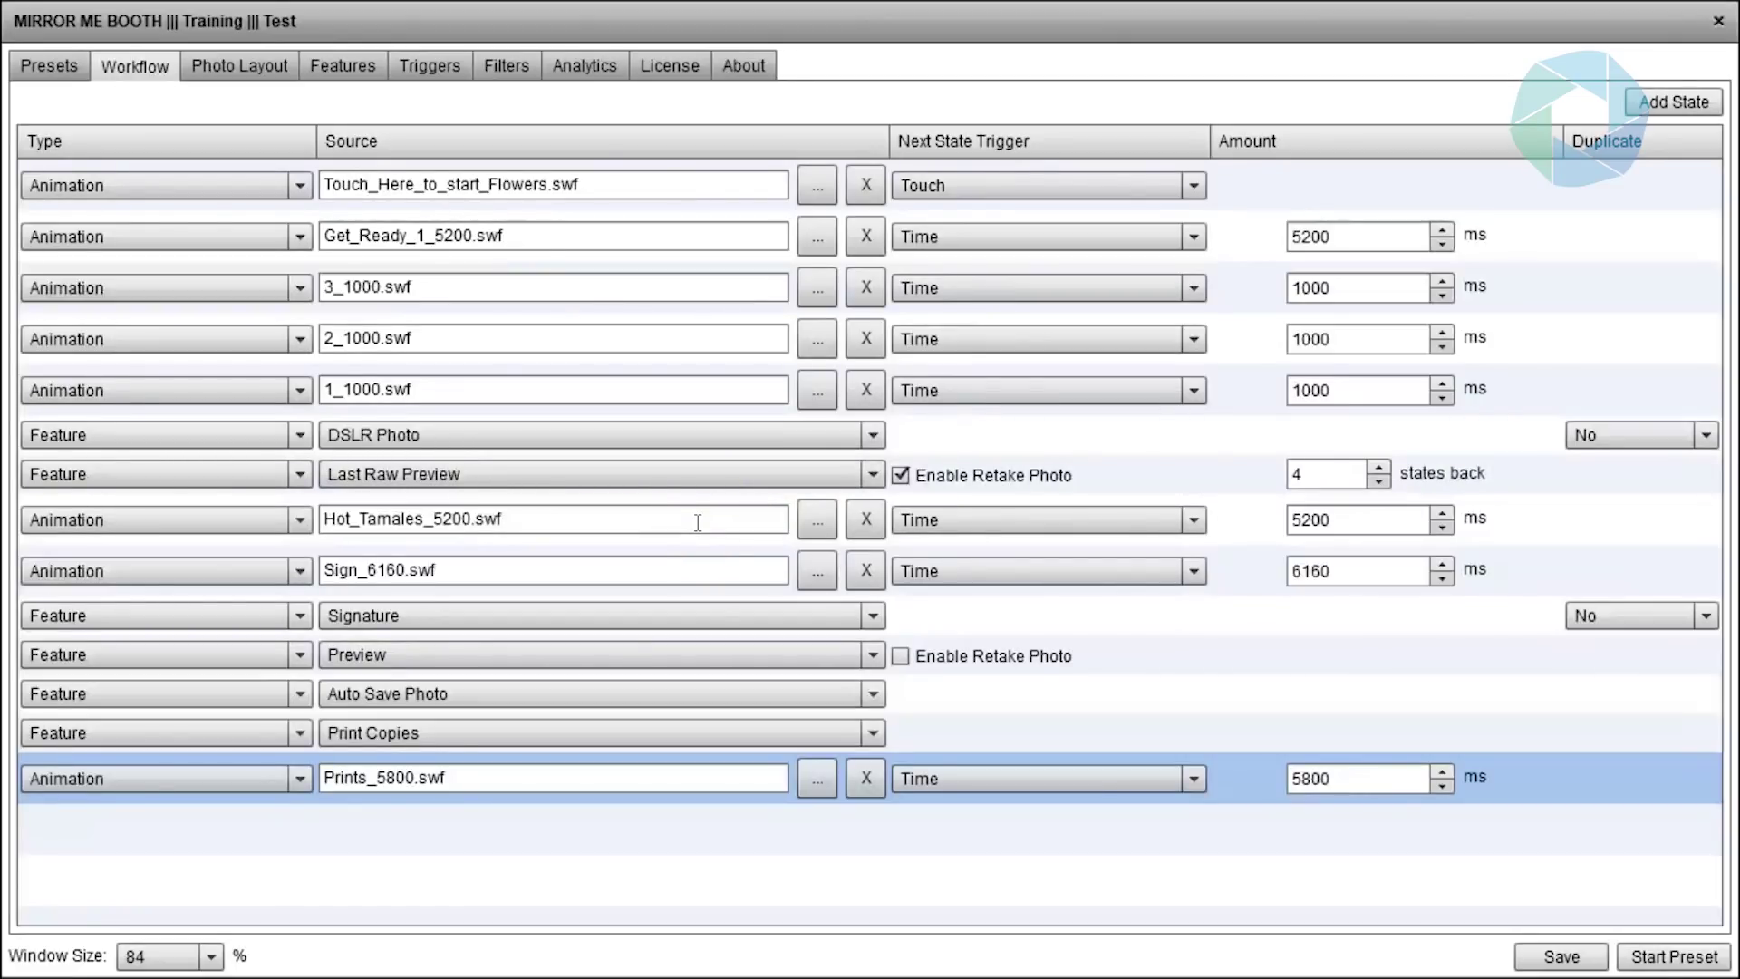
- Examine the remaining workflow states from Sign_6160.swf to Prints_5800.swf, and compare the Signature state with its place in the photo layout
{"action": "left_click", "coordinate": [693, 577]}
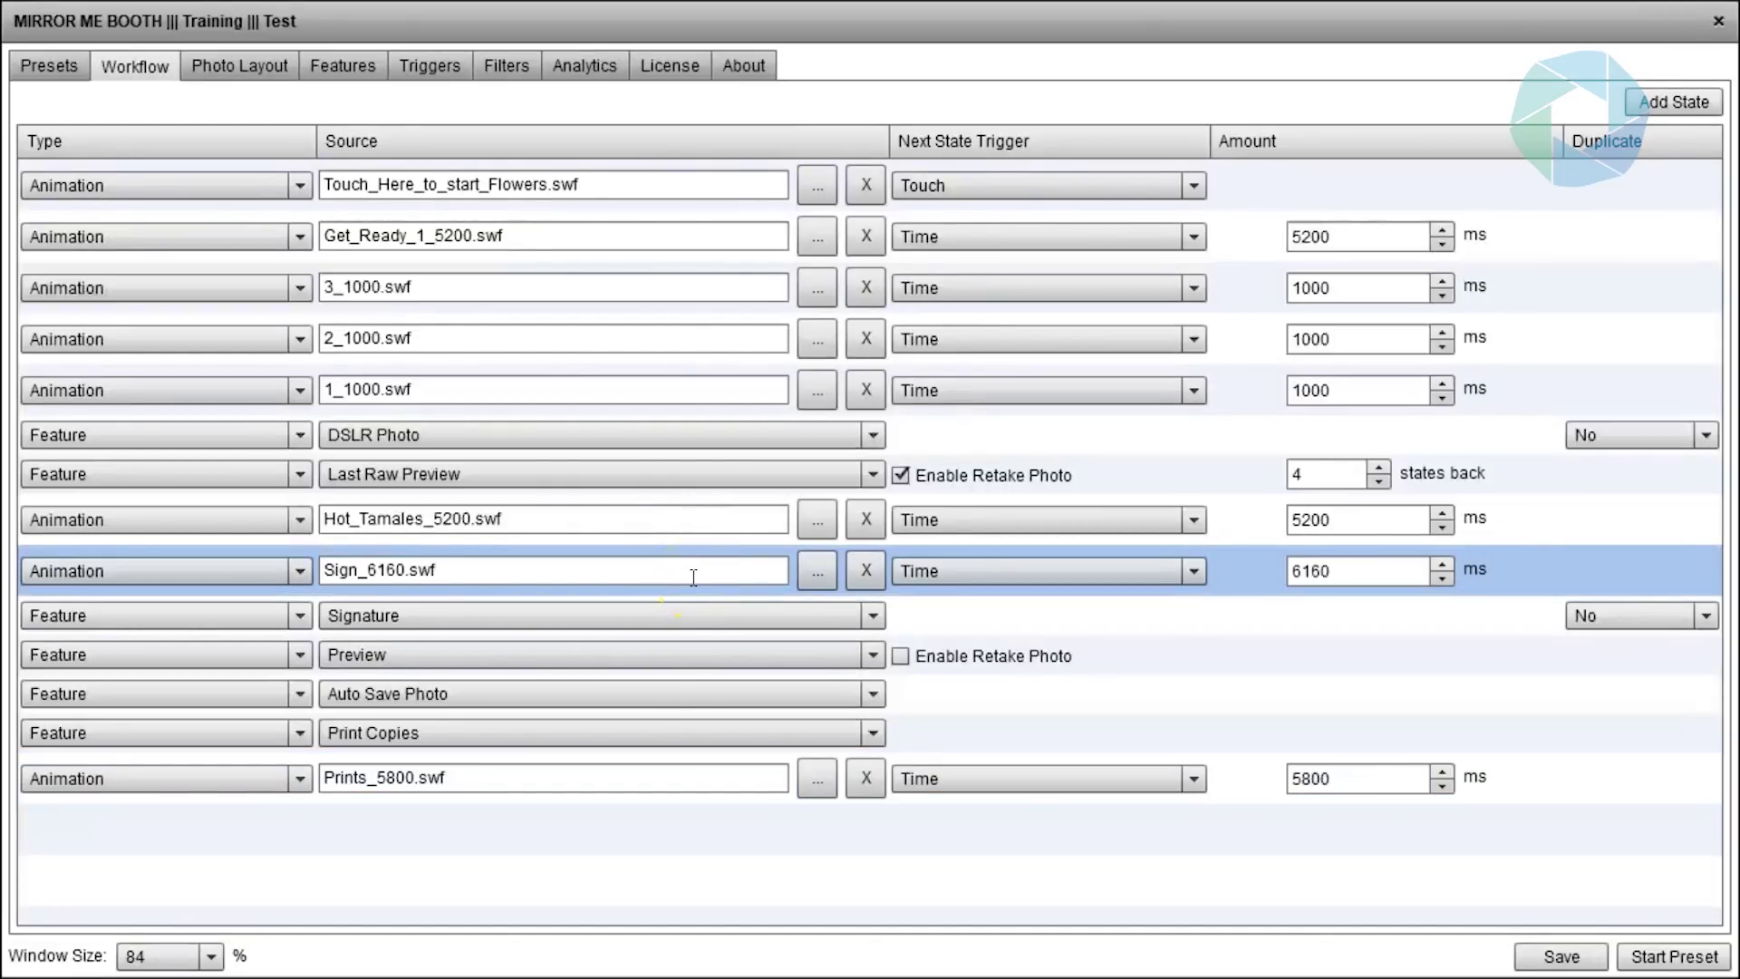
{"action": "left_click", "coordinate": [910, 617]}
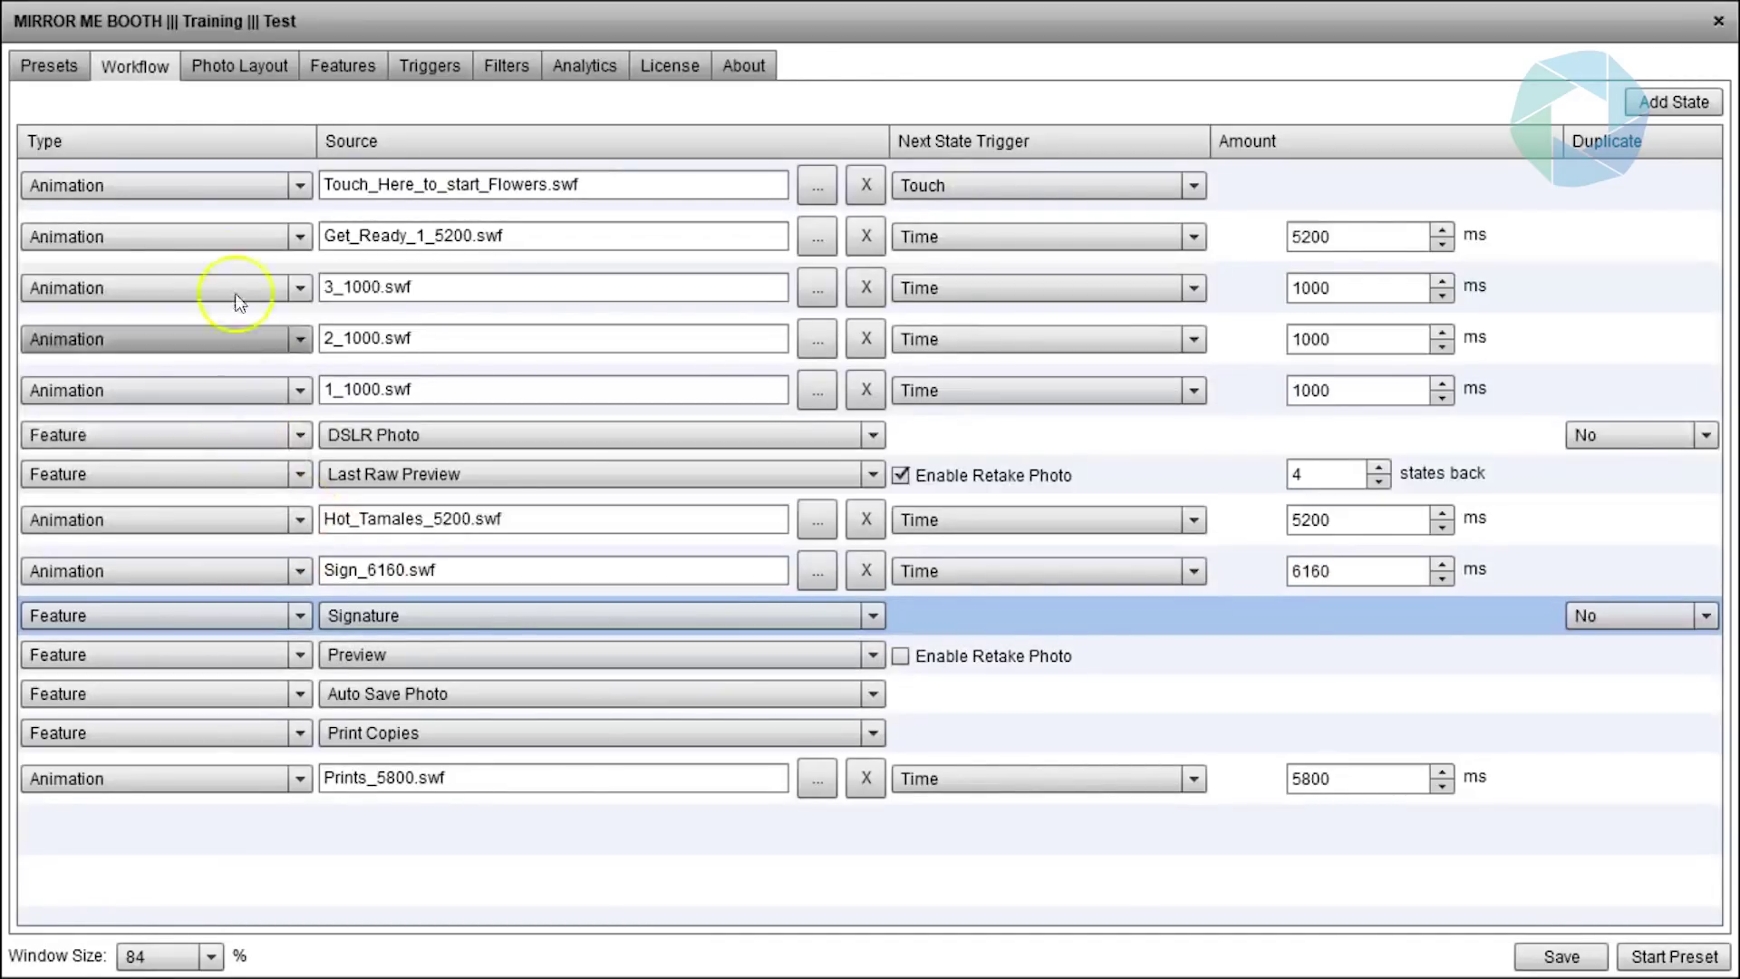
{"action": "left_click", "coordinate": [250, 79]}
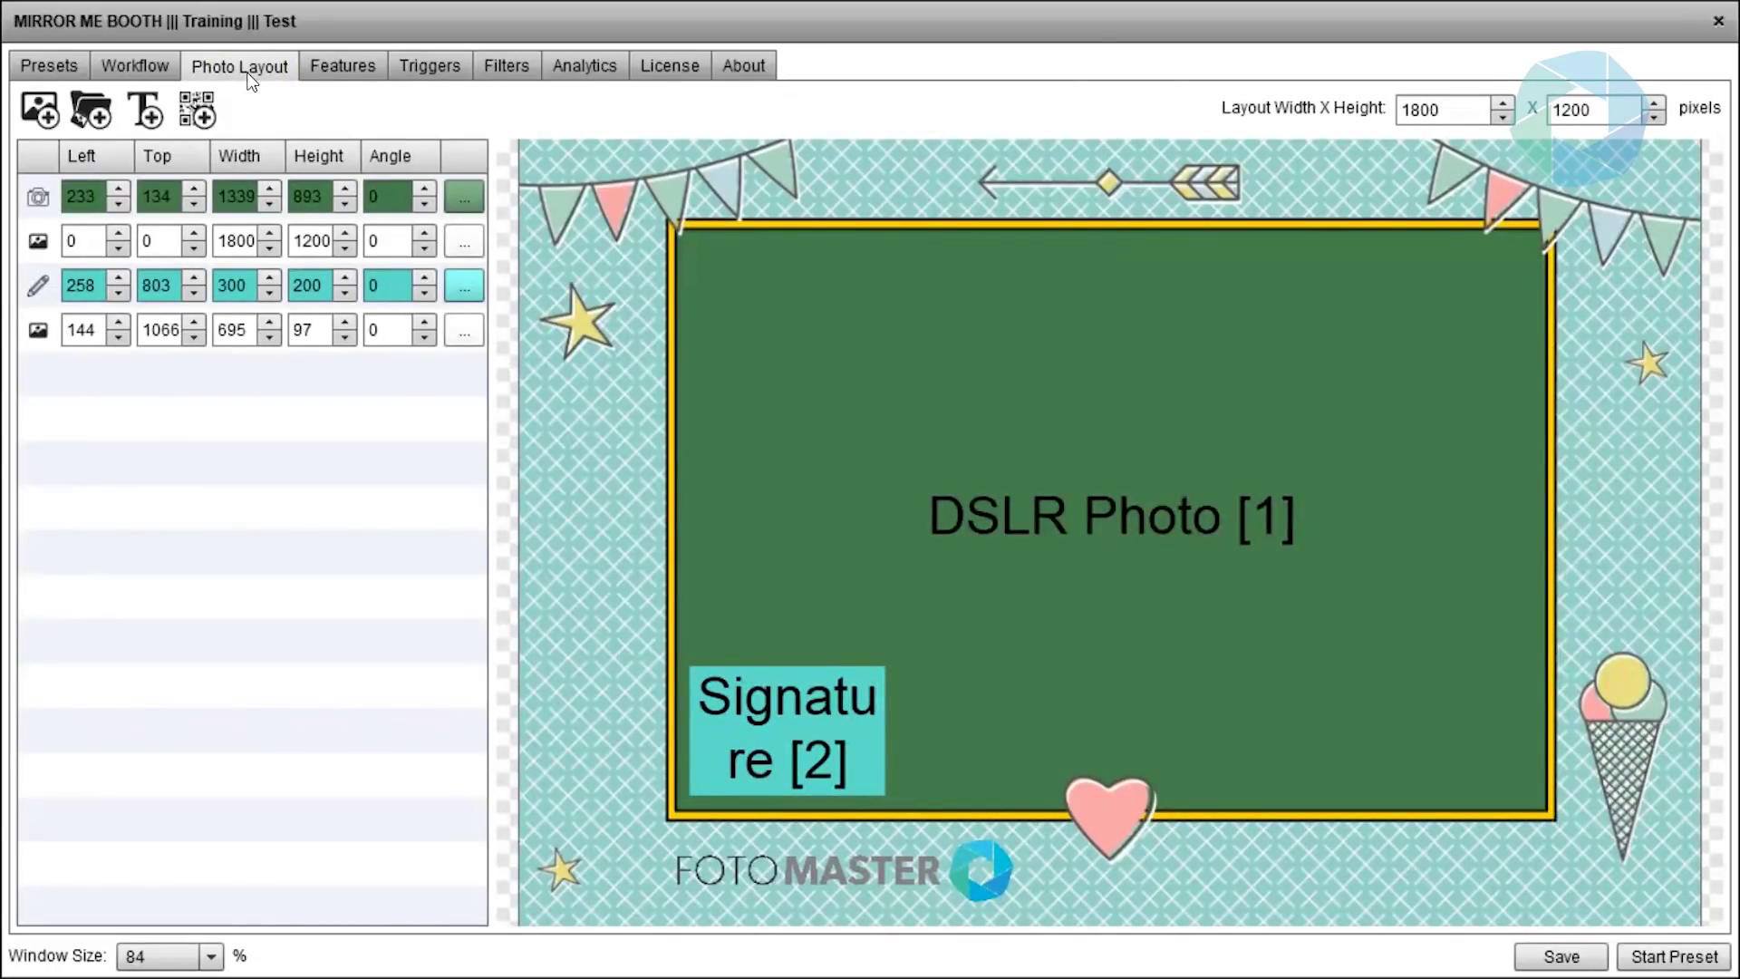
{"action": "left_click", "coordinate": [155, 69]}
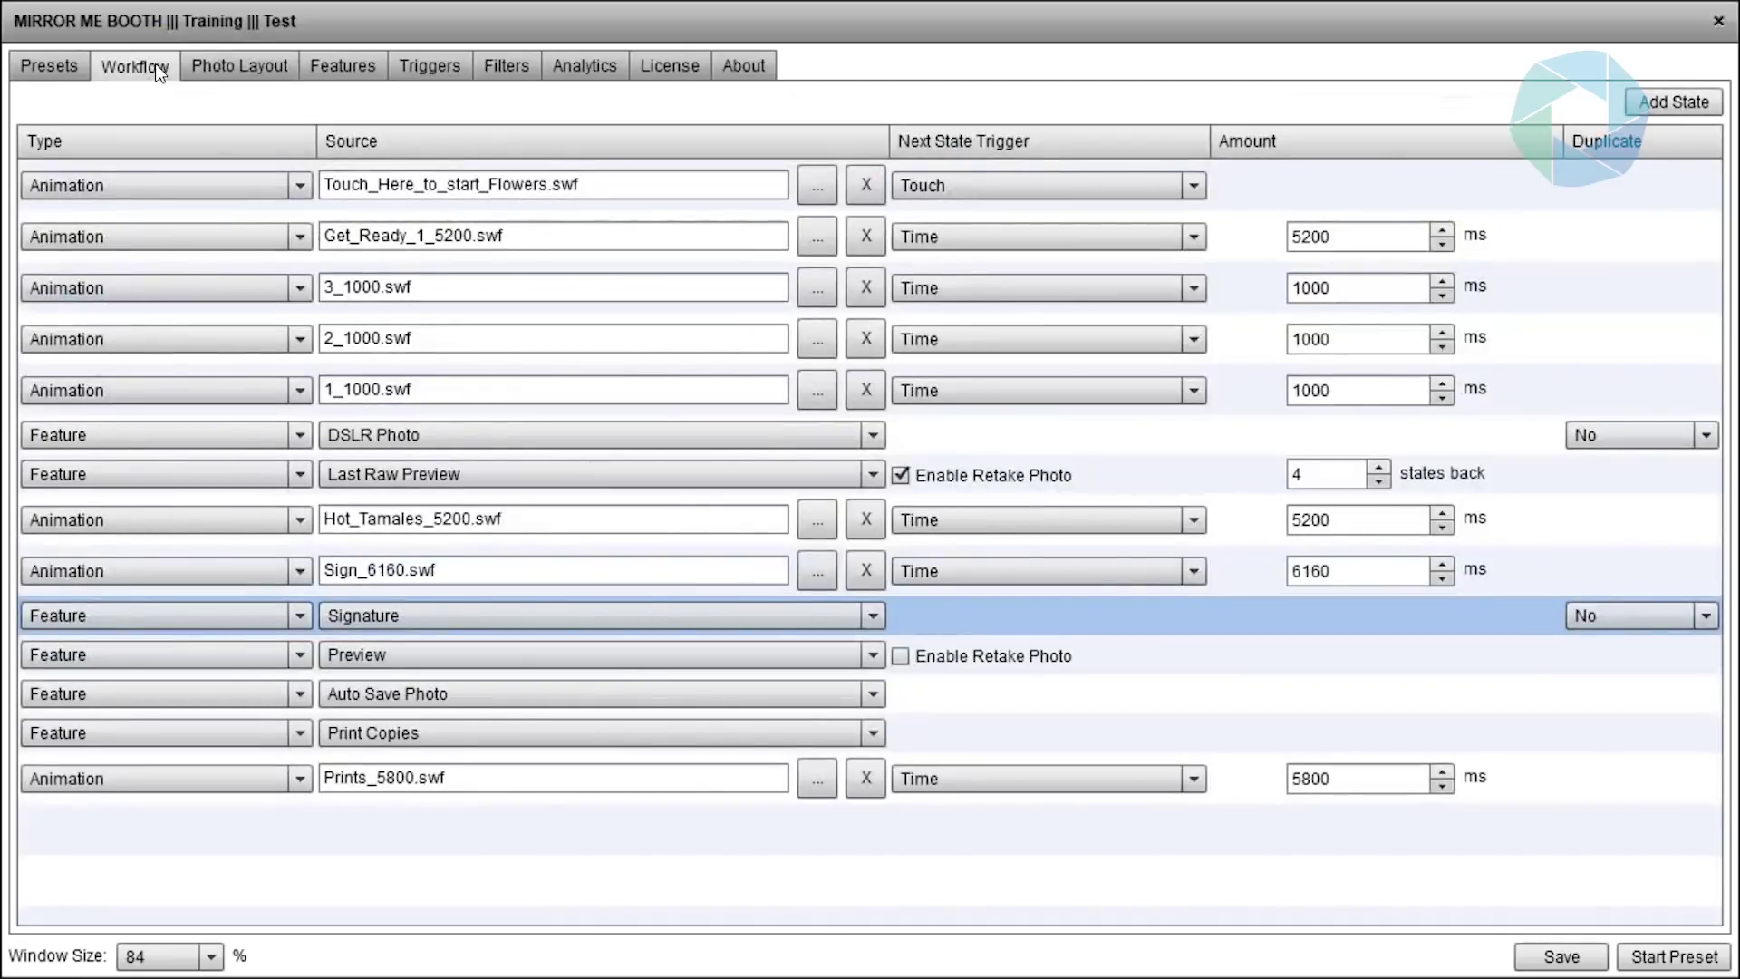
{"action": "left_click", "coordinate": [934, 707]}
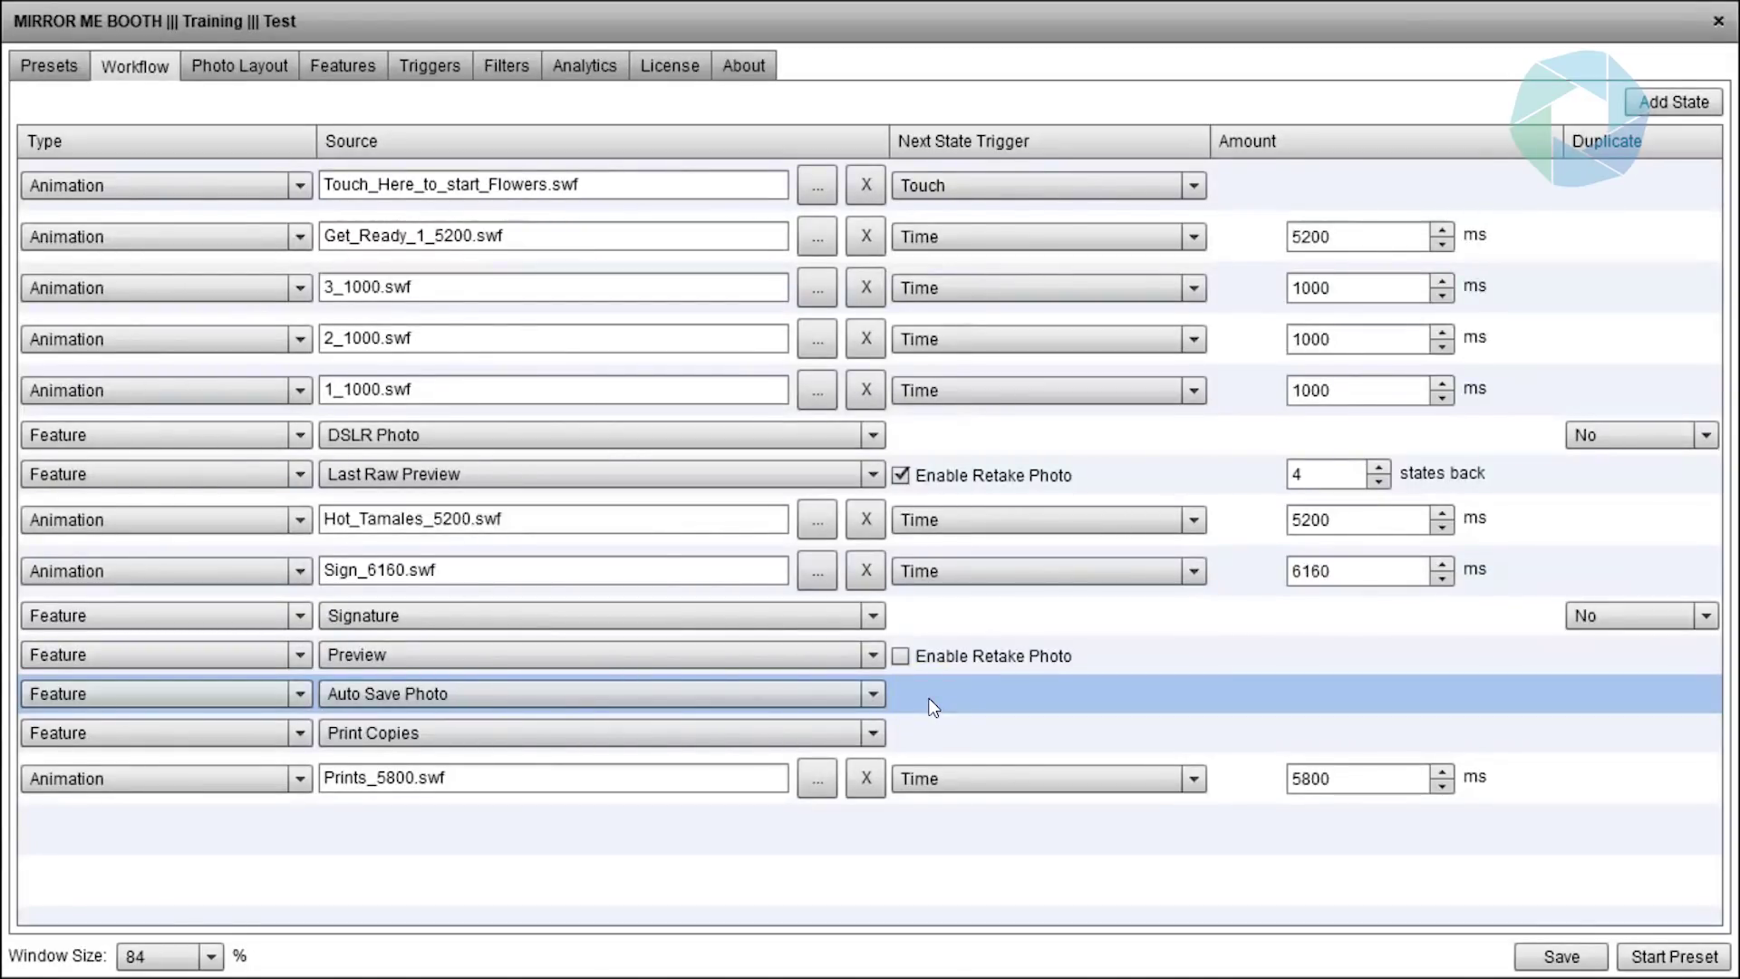
{"action": "left_click", "coordinate": [933, 744]}
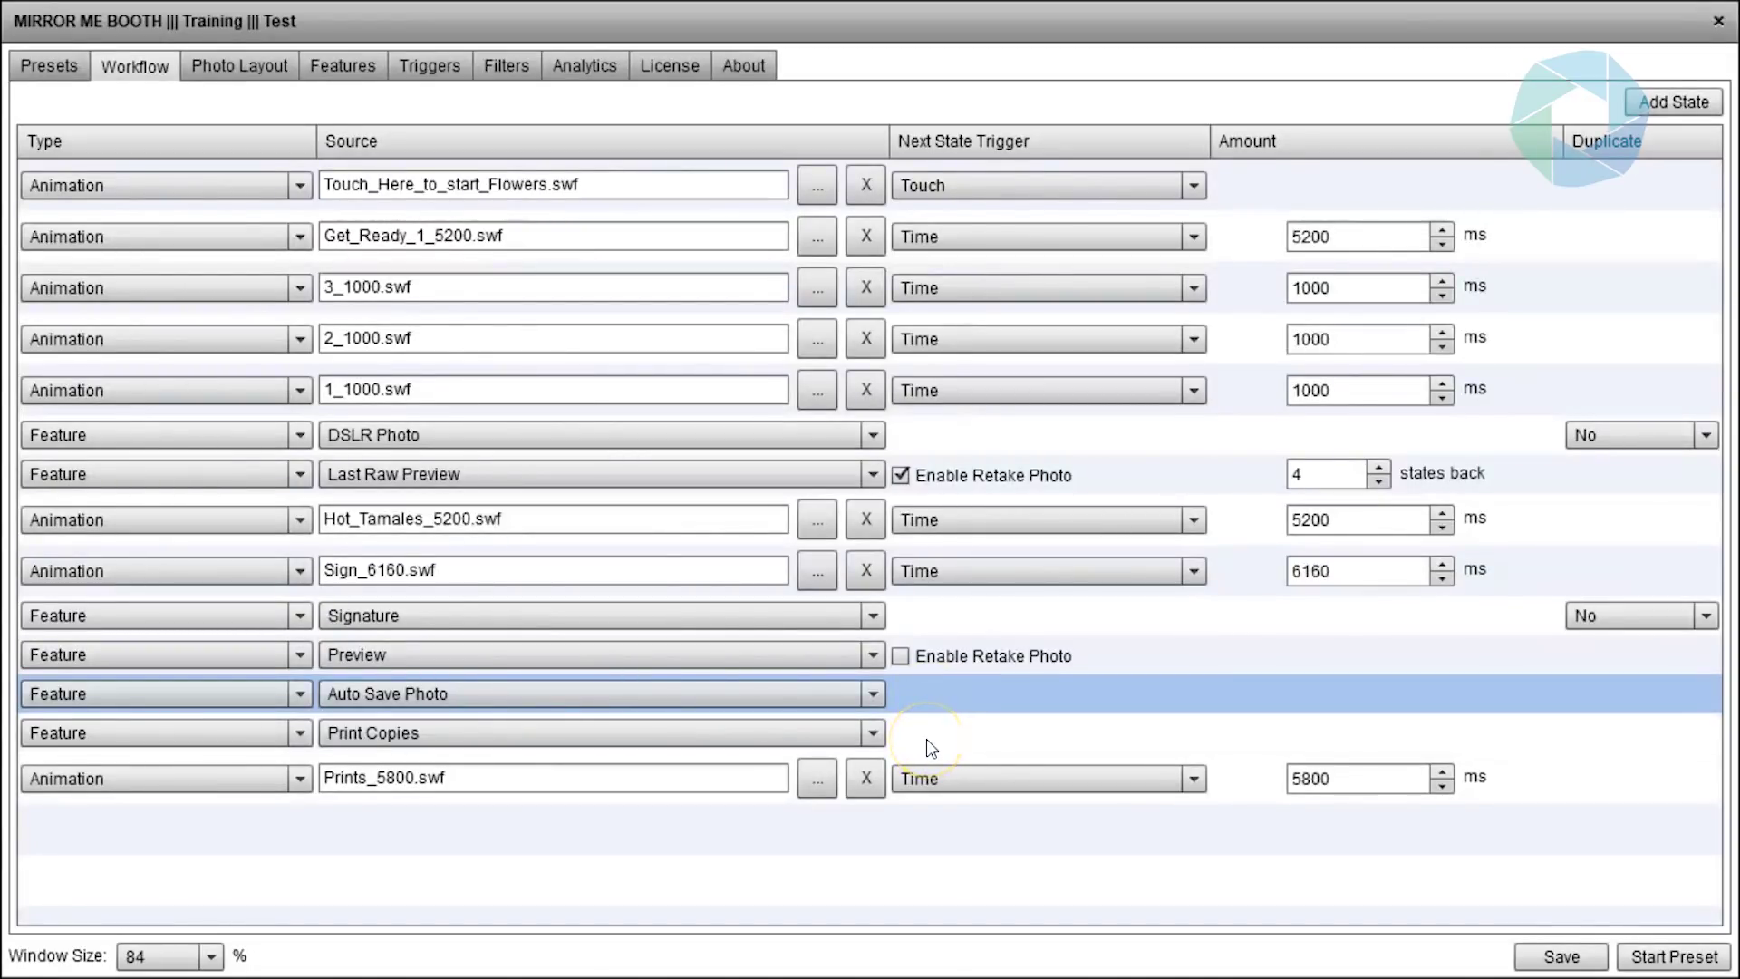
{"action": "left_click", "coordinate": [926, 738]}
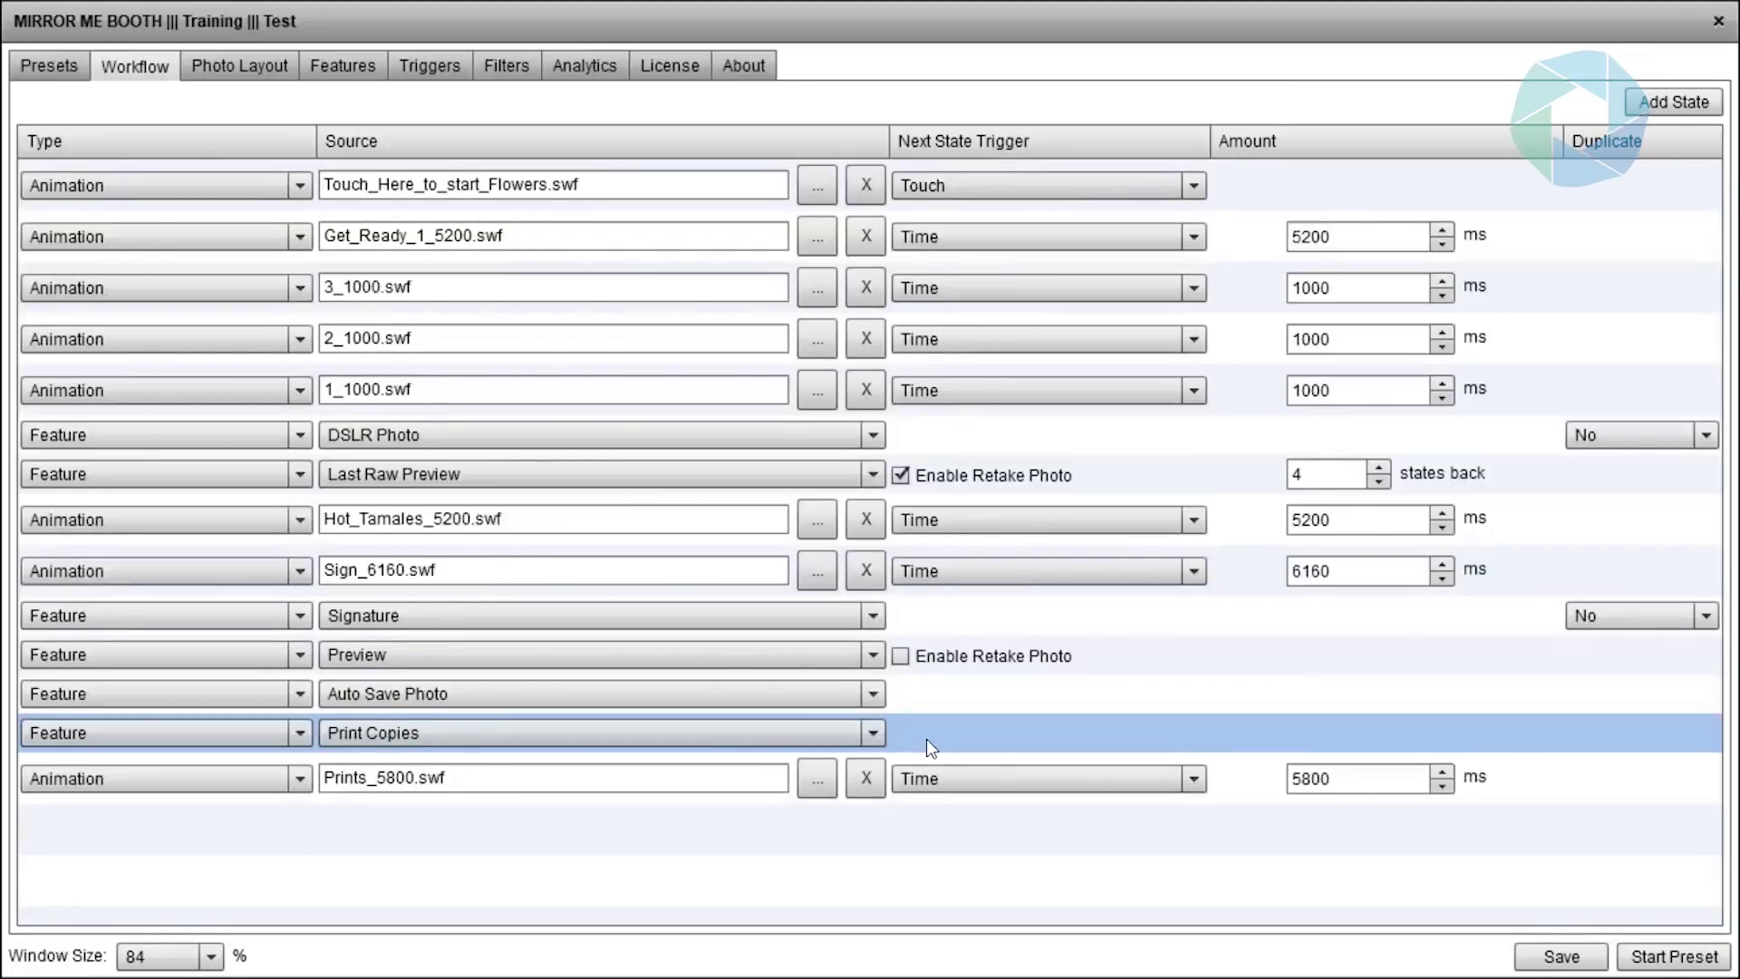
{"action": "left_click", "coordinate": [725, 771]}
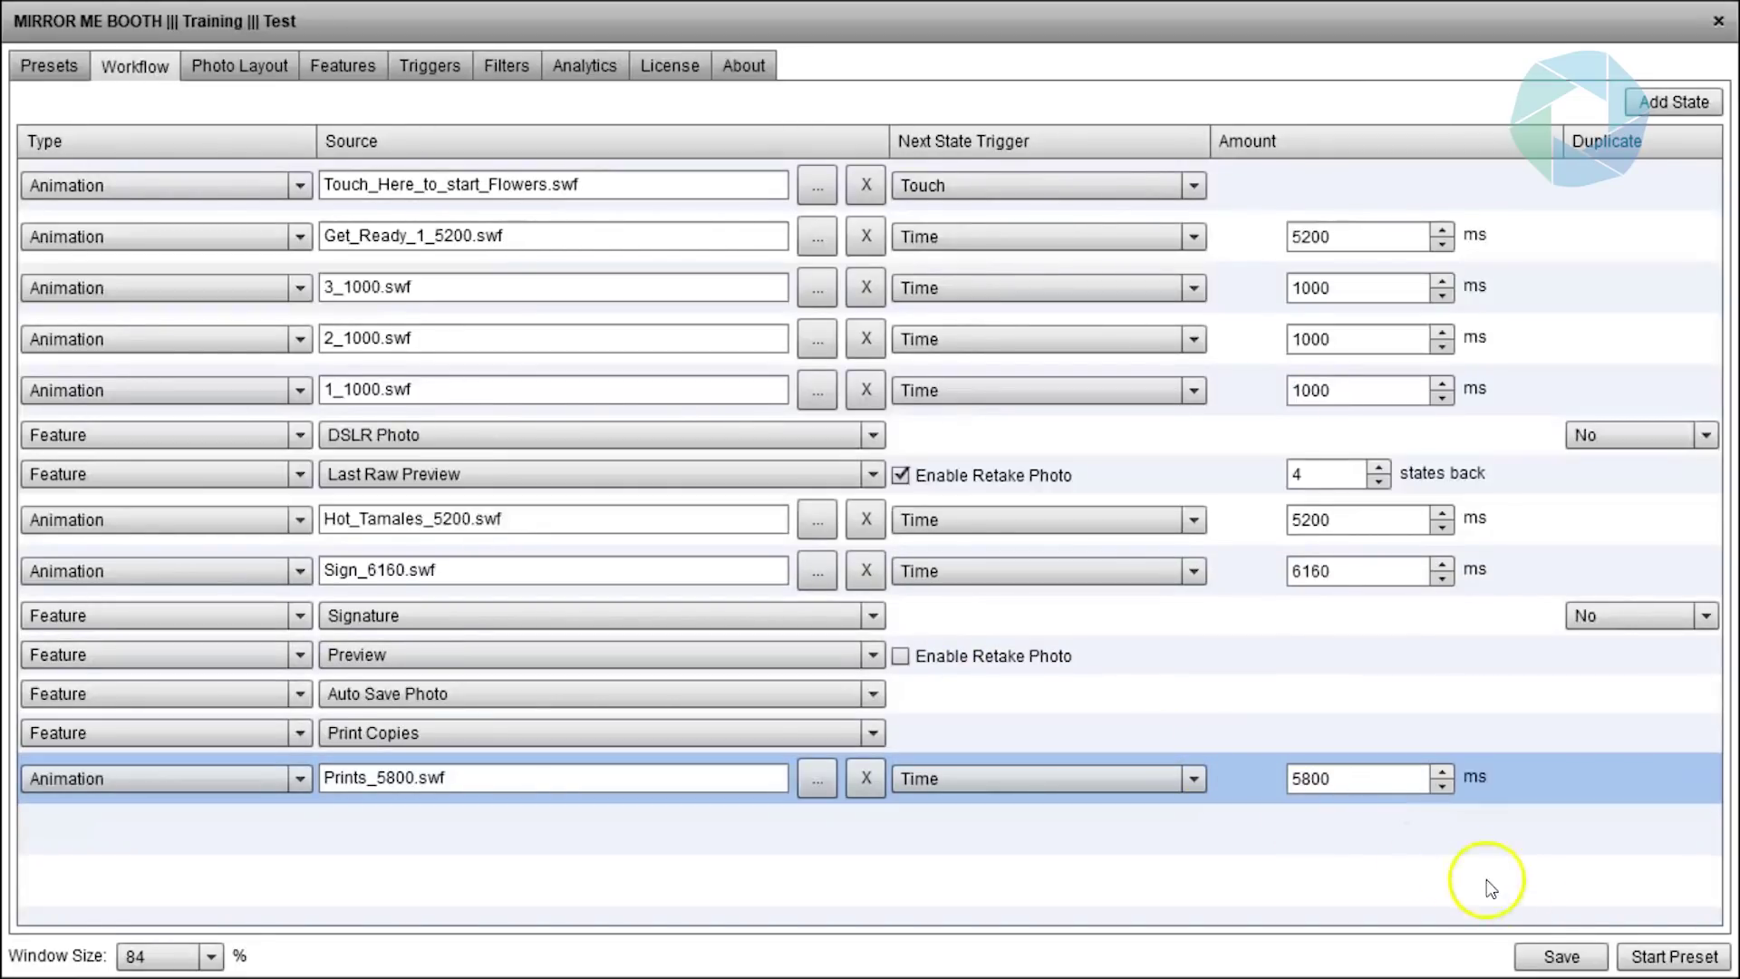
- Start the Test preset in Test Mode without the DSLR camera and run through its workflow from the touch-to-start animation
{"action": "left_click", "coordinate": [1667, 959]}
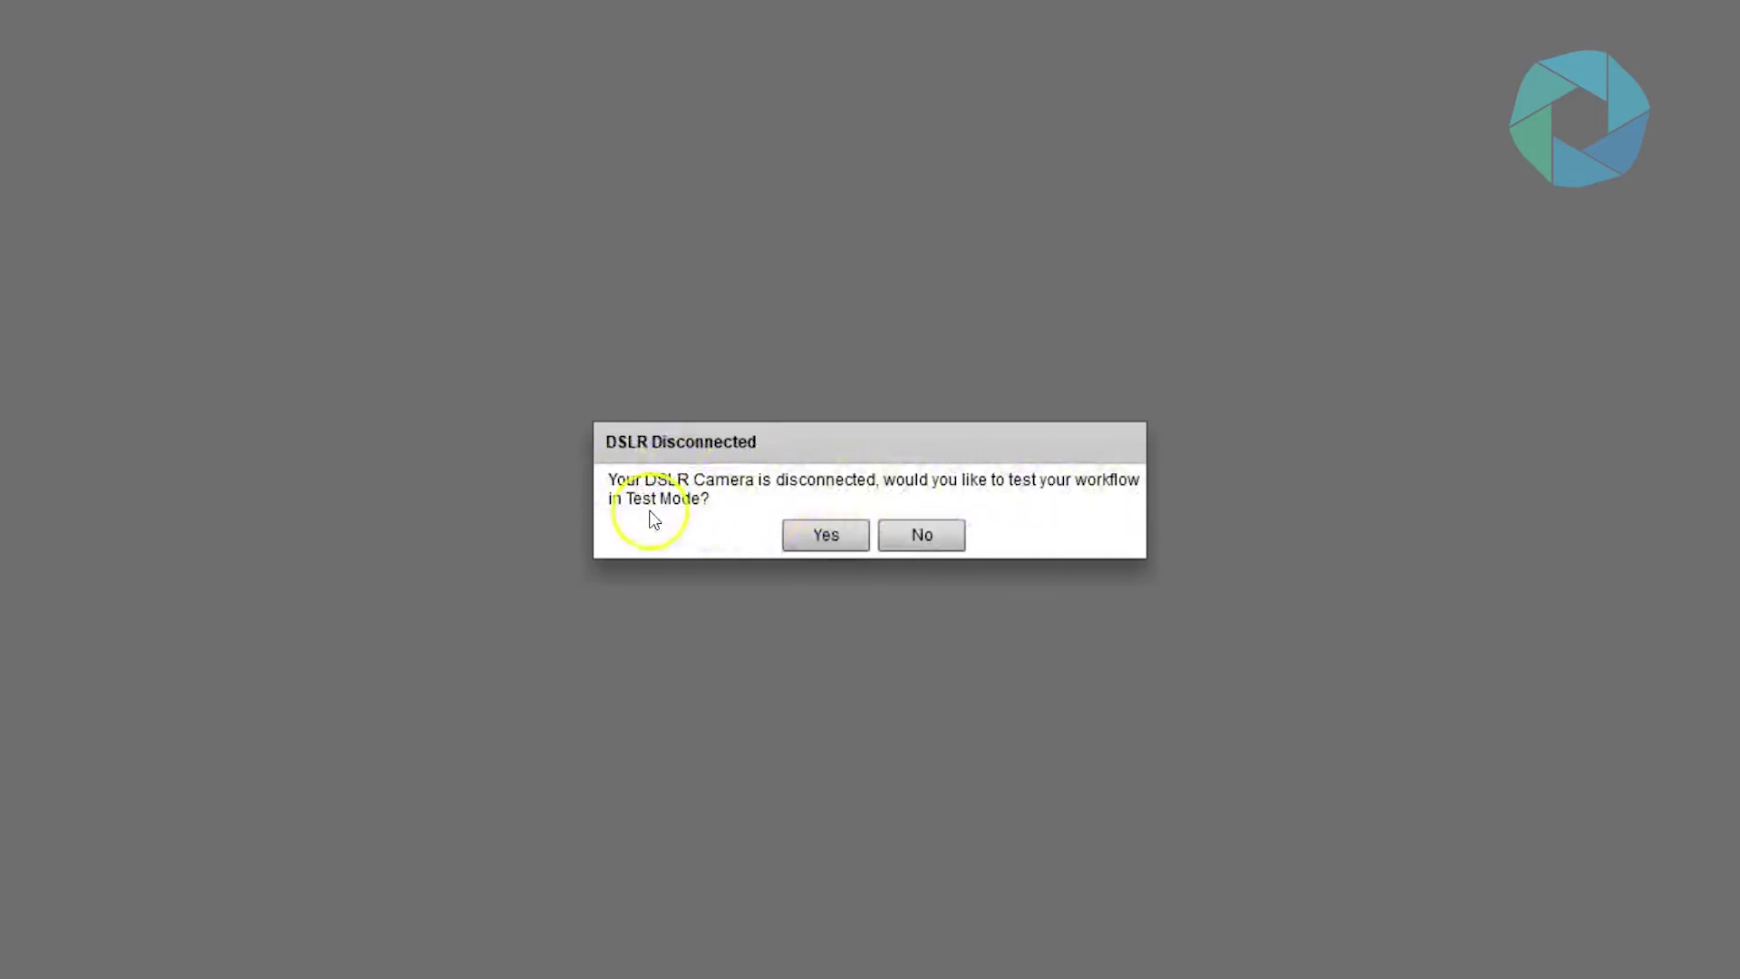
{"action": "left_click", "coordinate": [818, 542]}
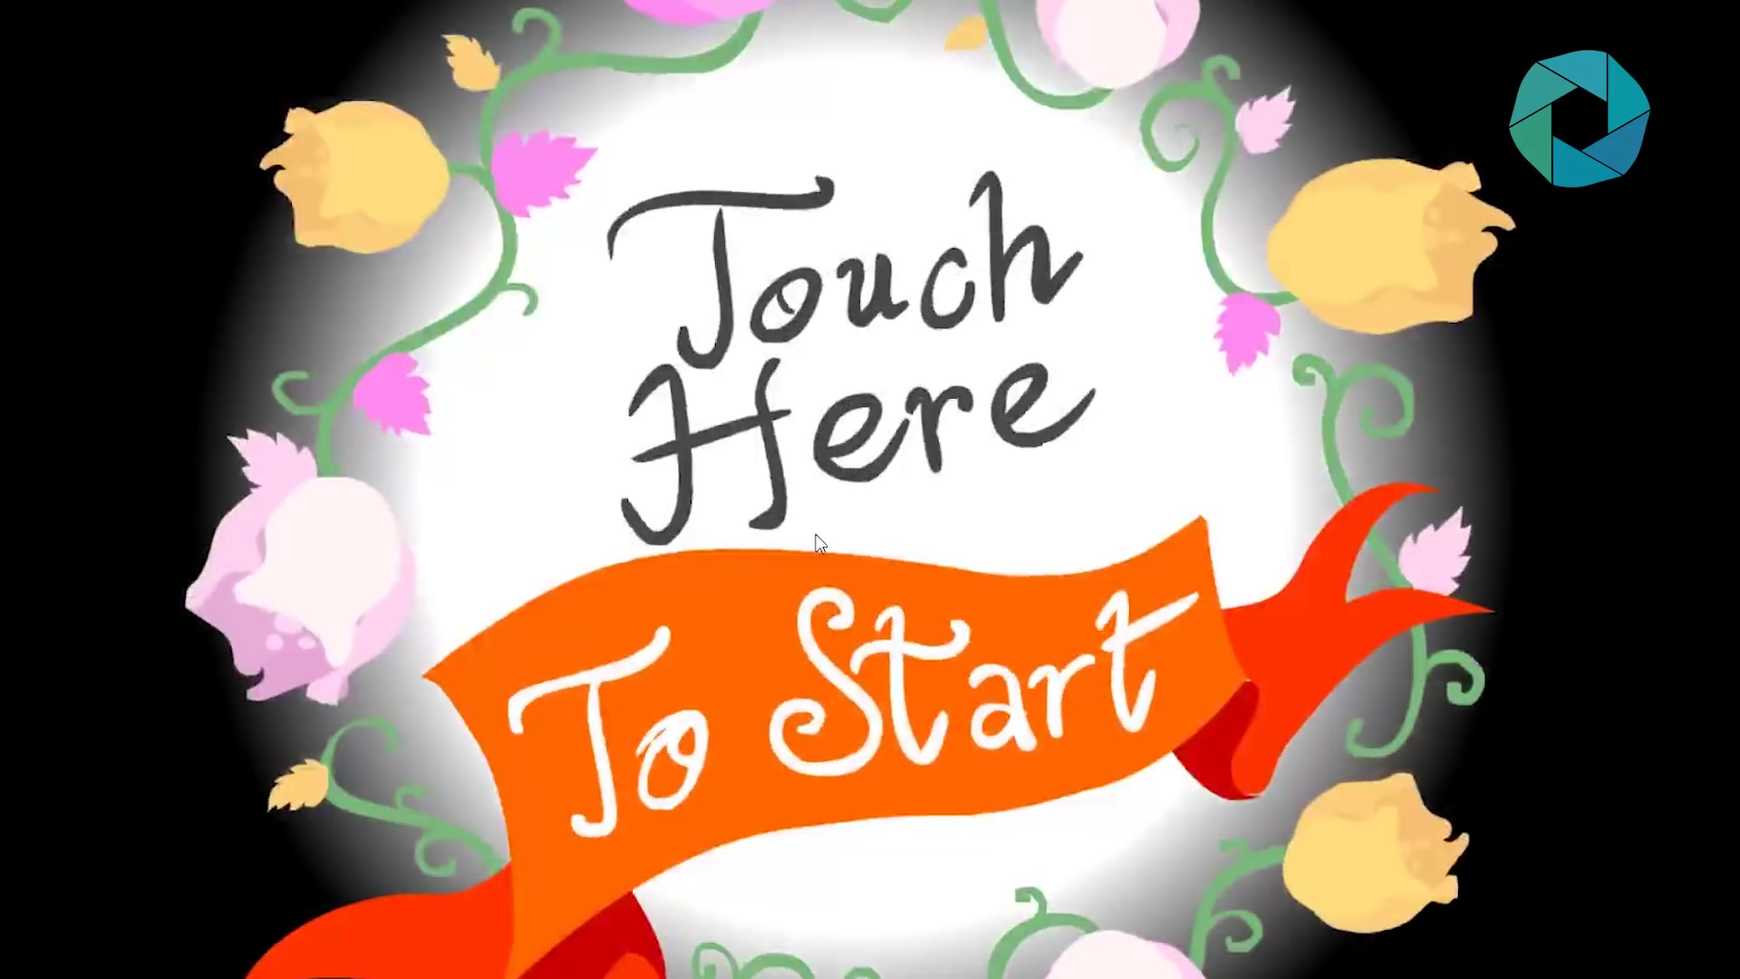
{"action": "left_click", "coordinate": [817, 541]}
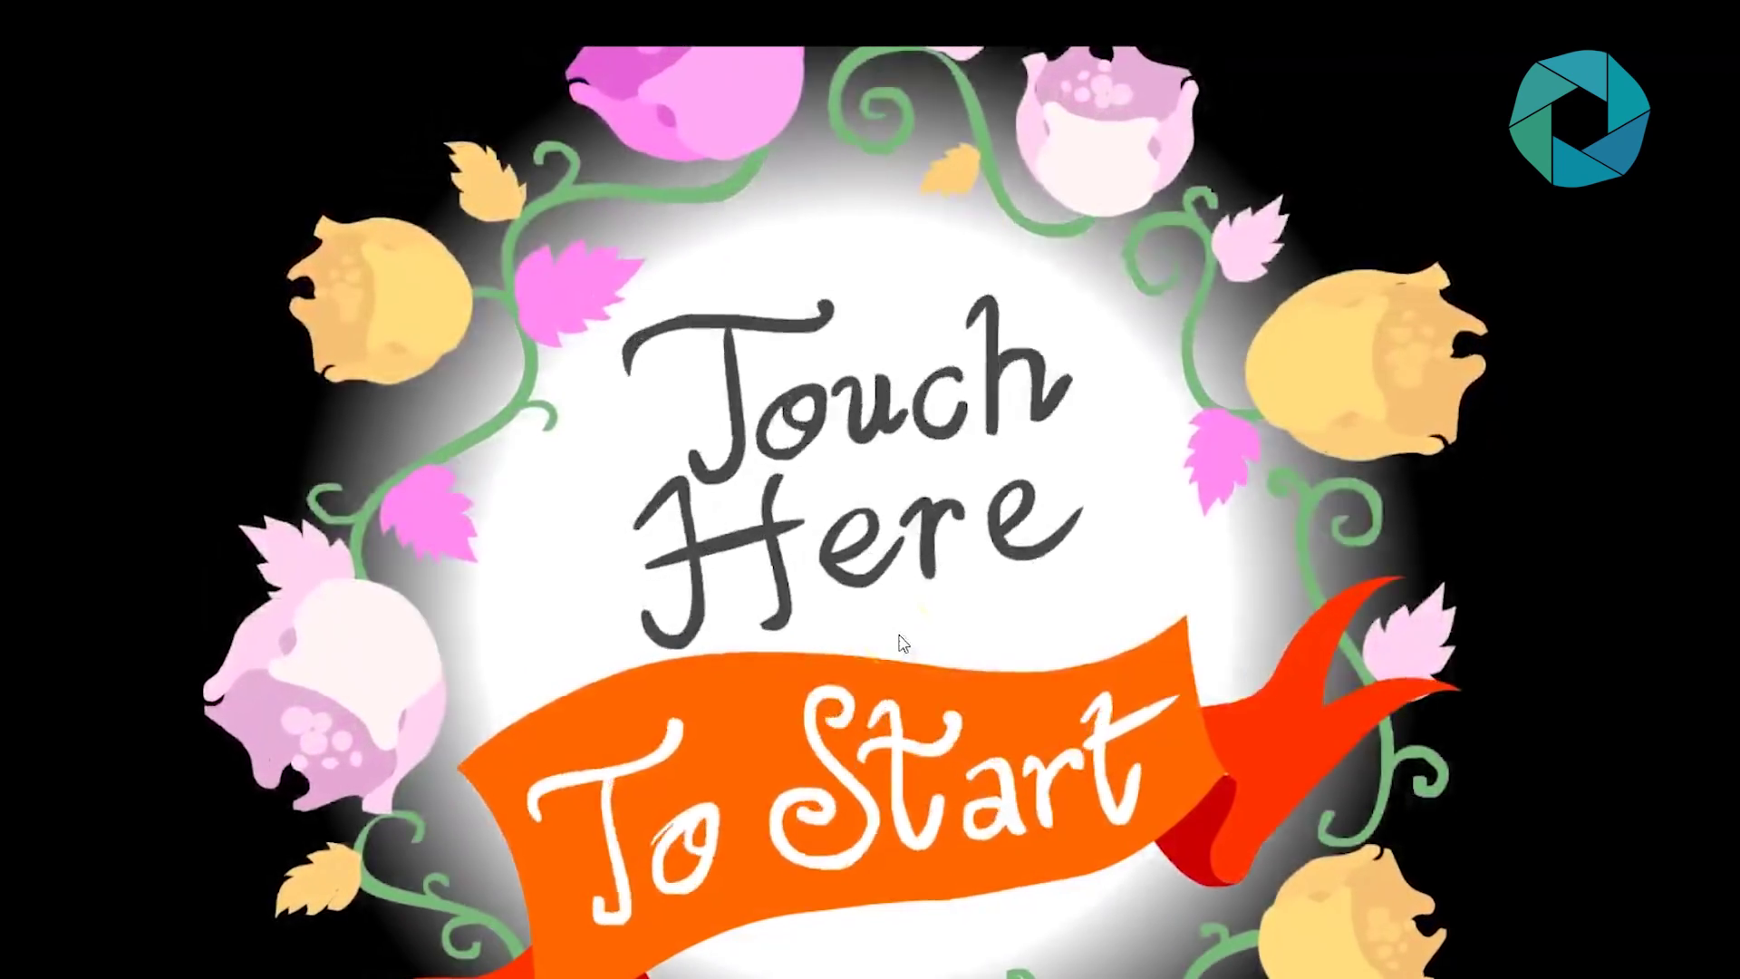
{"action": "left_click", "coordinate": [900, 642]}
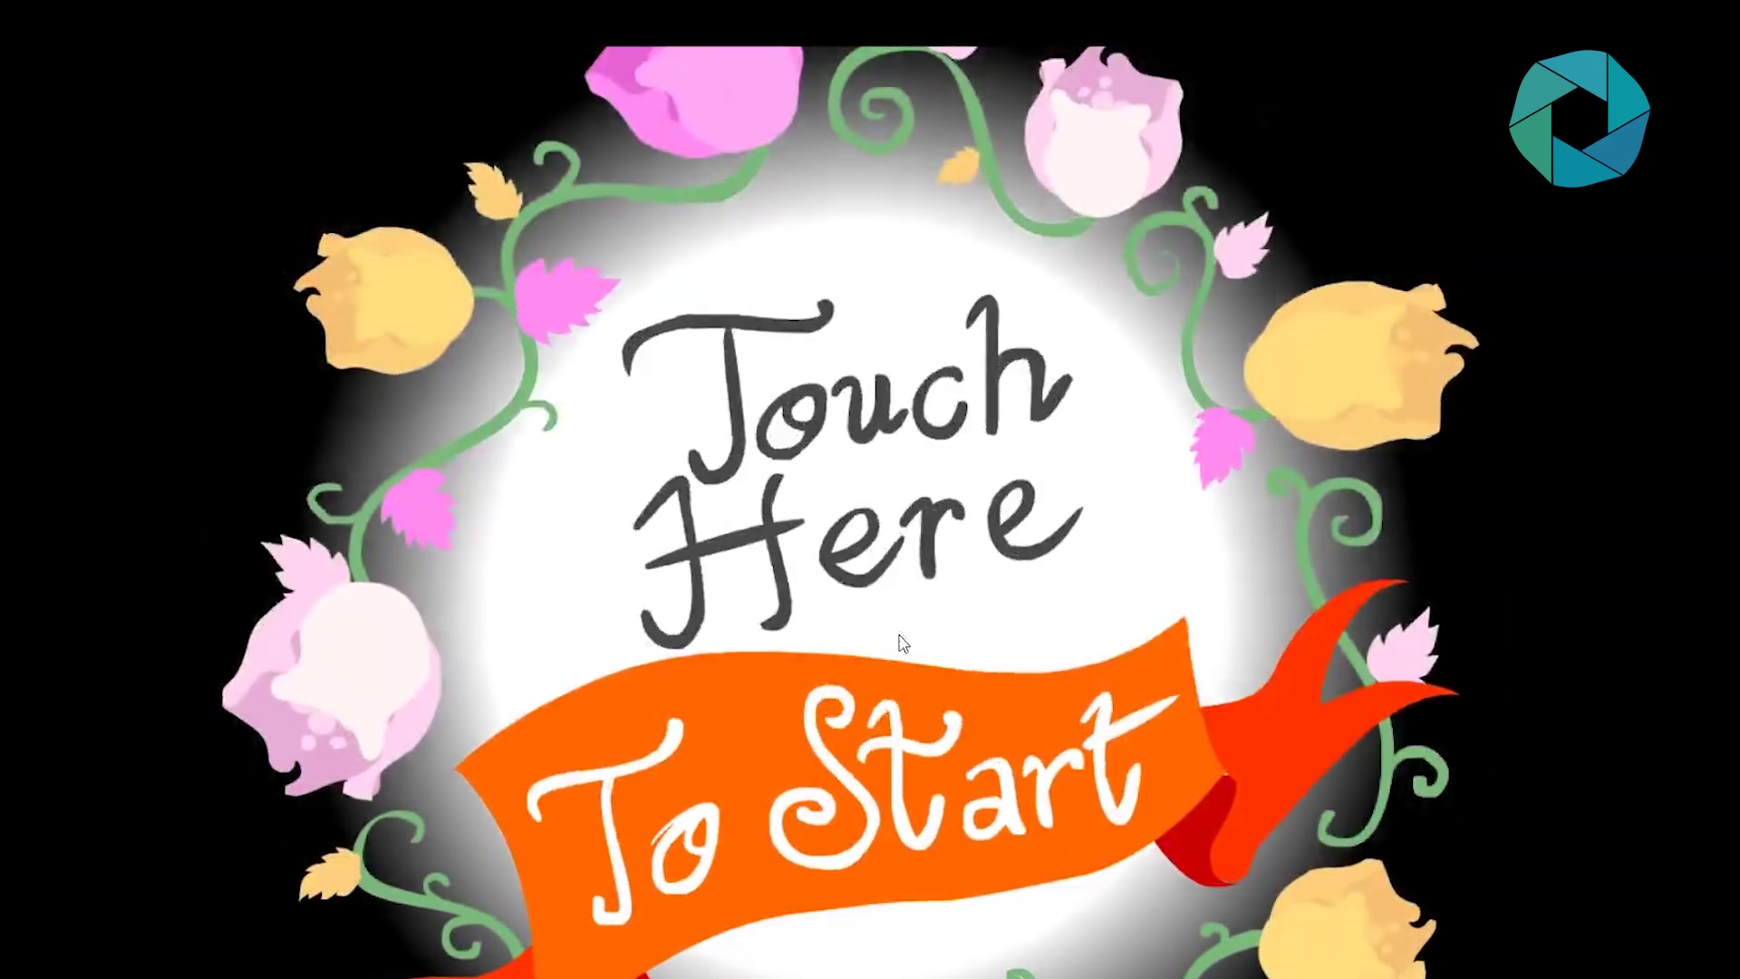
{"action": "left_click", "coordinate": [874, 608]}
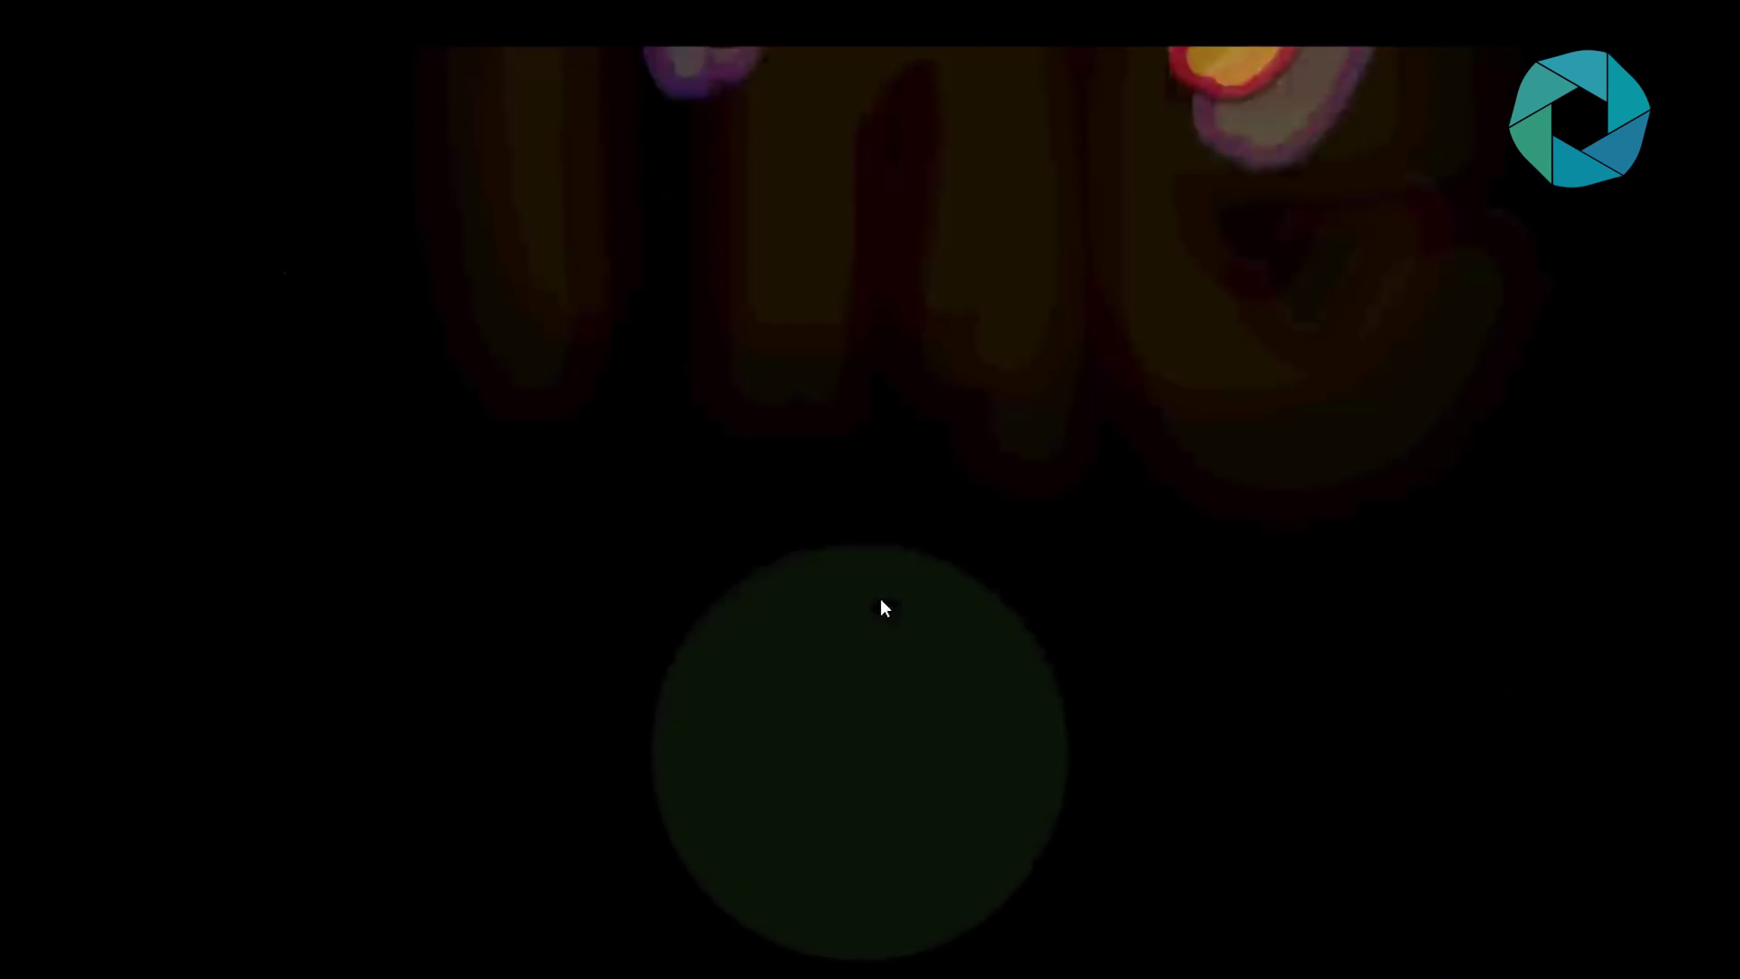
{"action": "left_click", "coordinate": [1056, 699]}
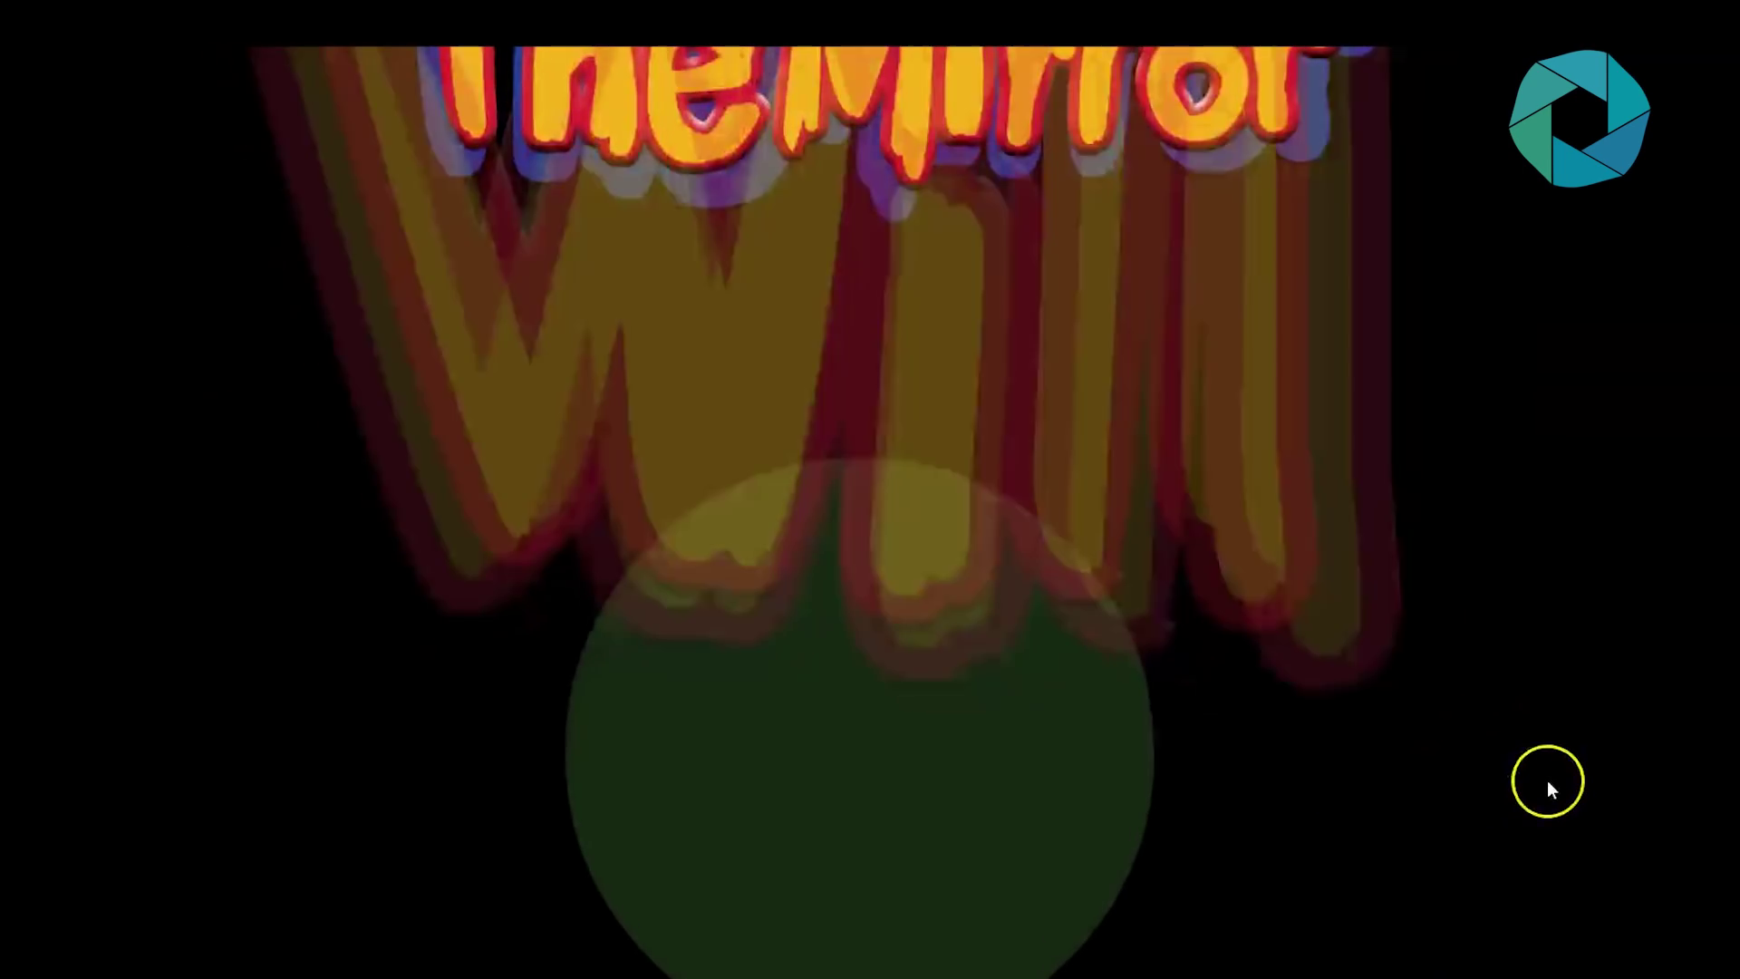
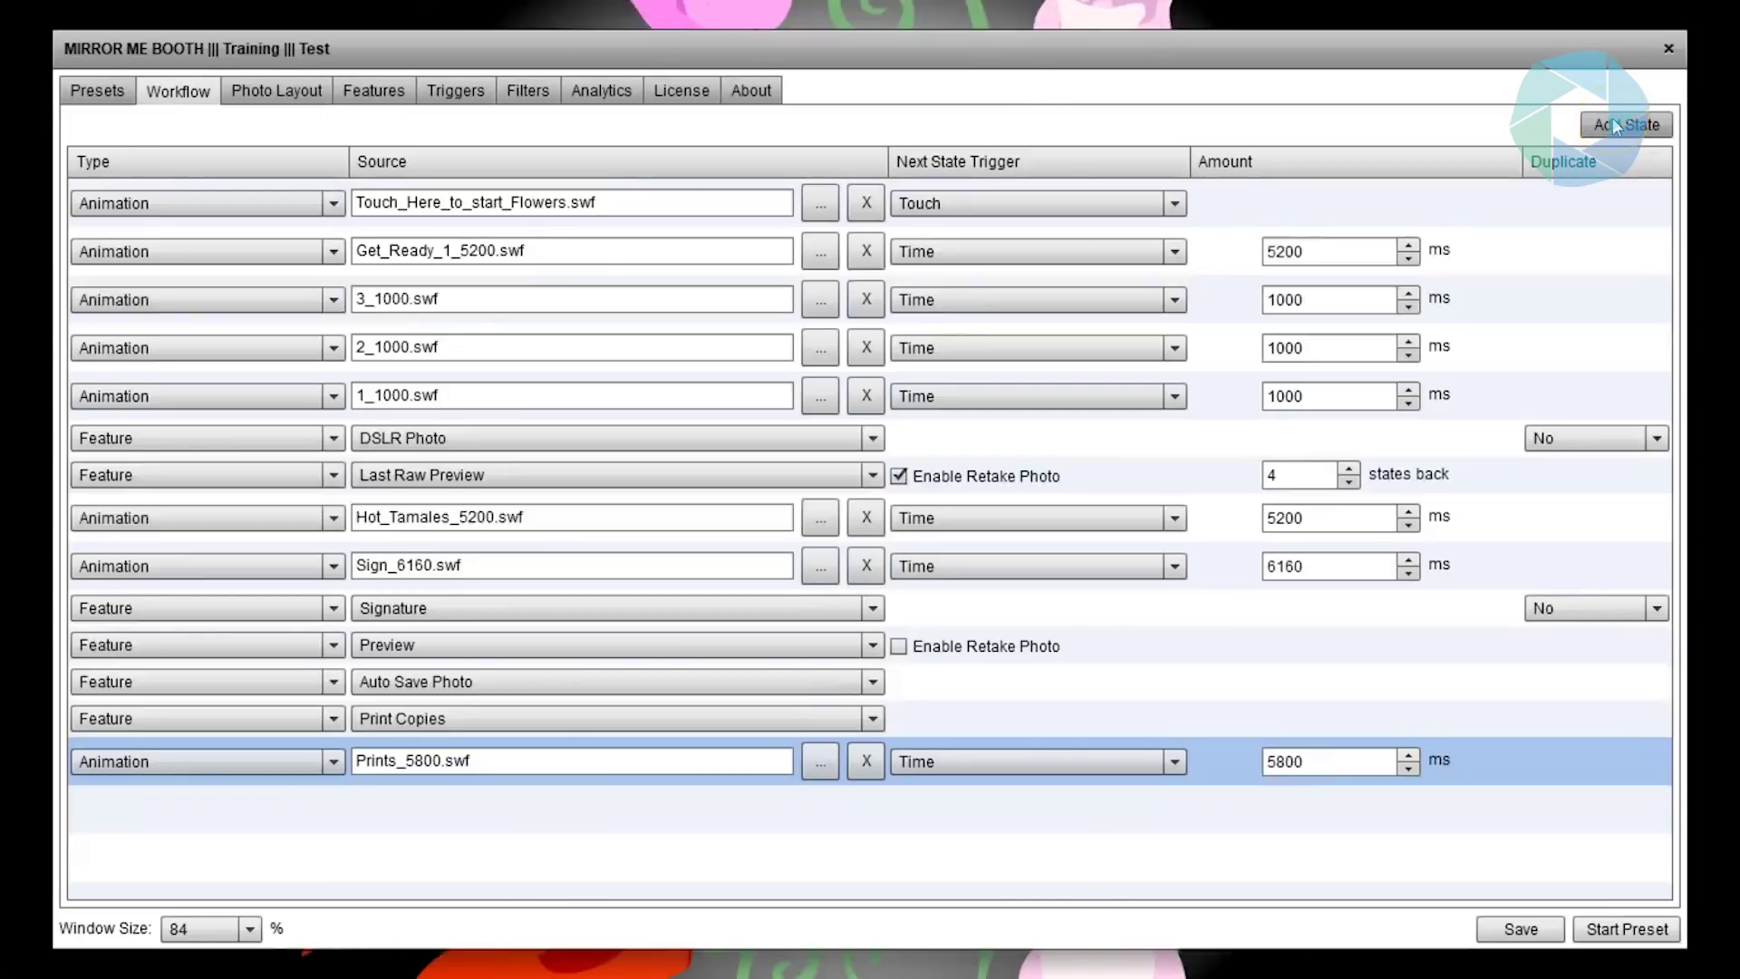
- Add a state at the end of the workflow with type Feature and Email as its source
{"action": "left_click", "coordinate": [1616, 125]}
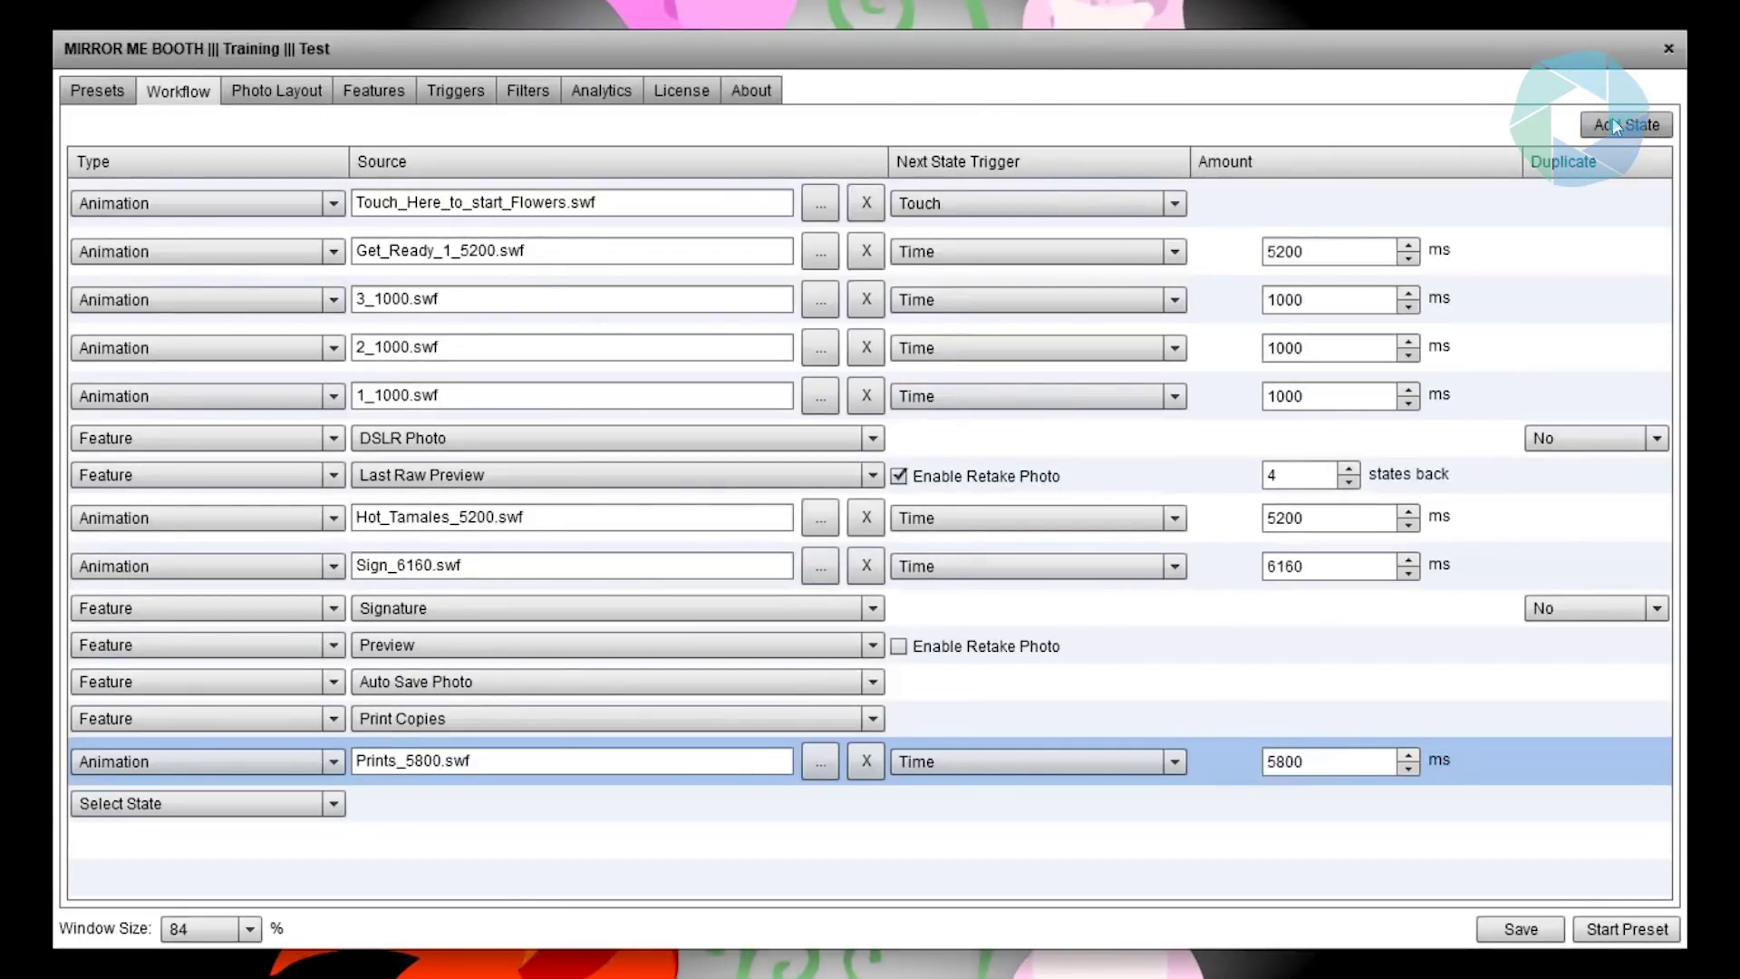
{"action": "left_click", "coordinate": [335, 805]}
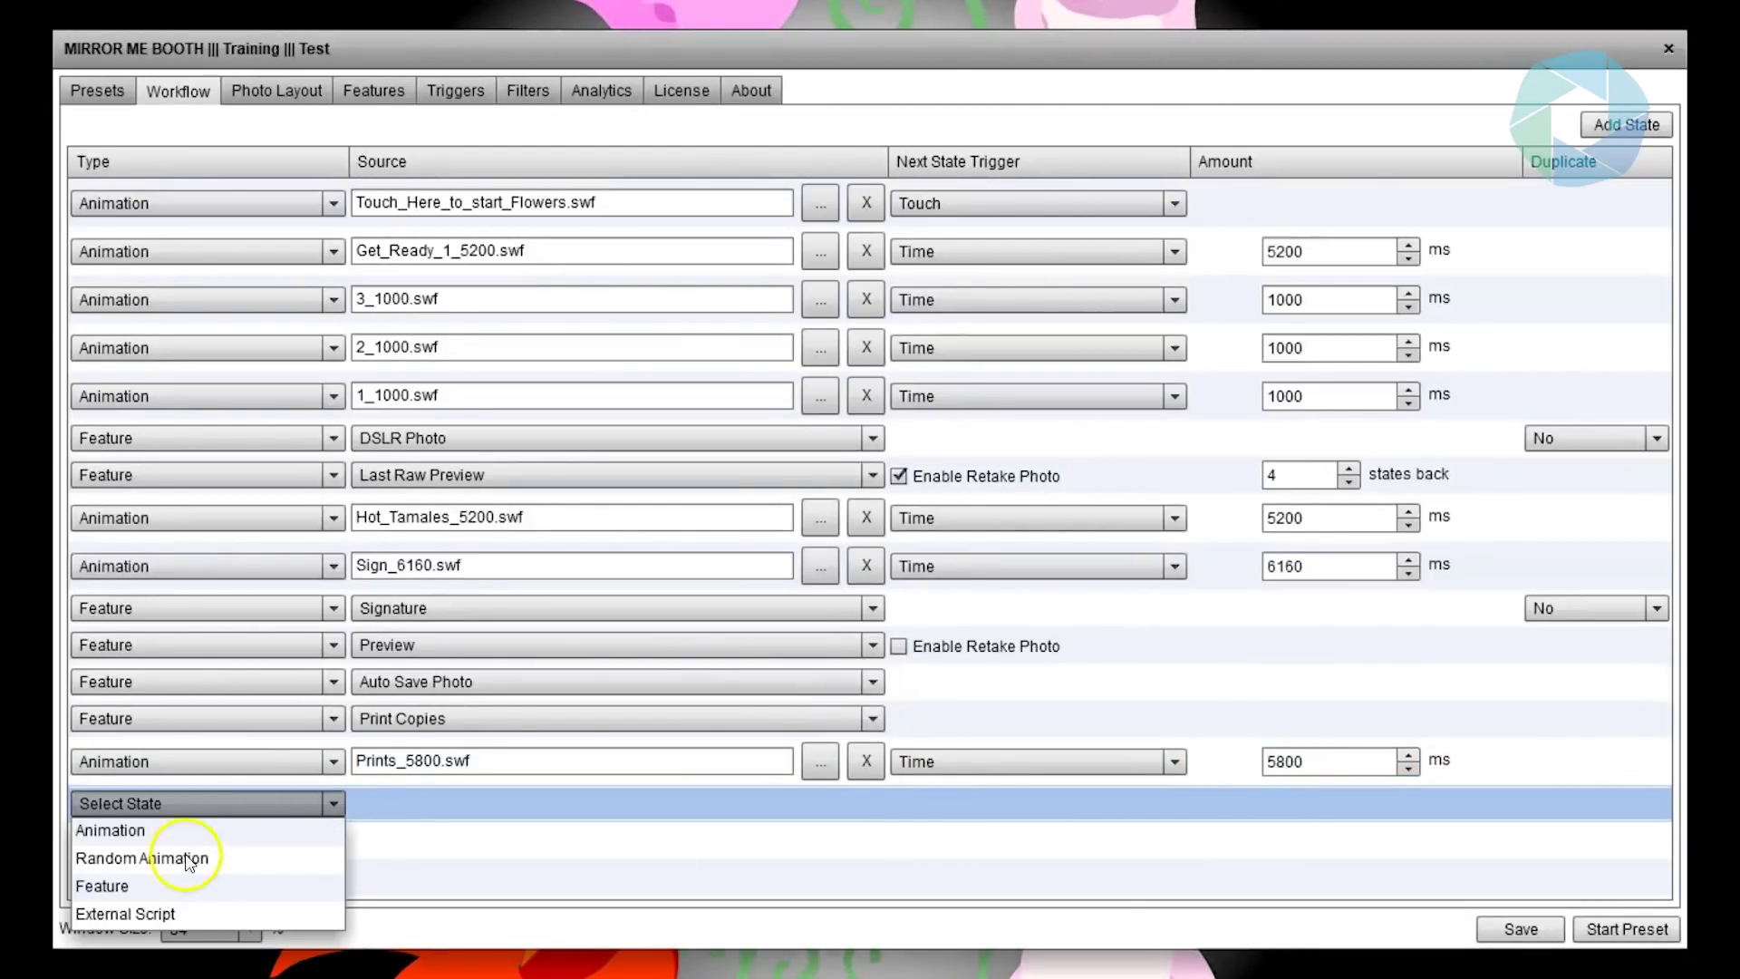
{"action": "left_click", "coordinate": [130, 887]}
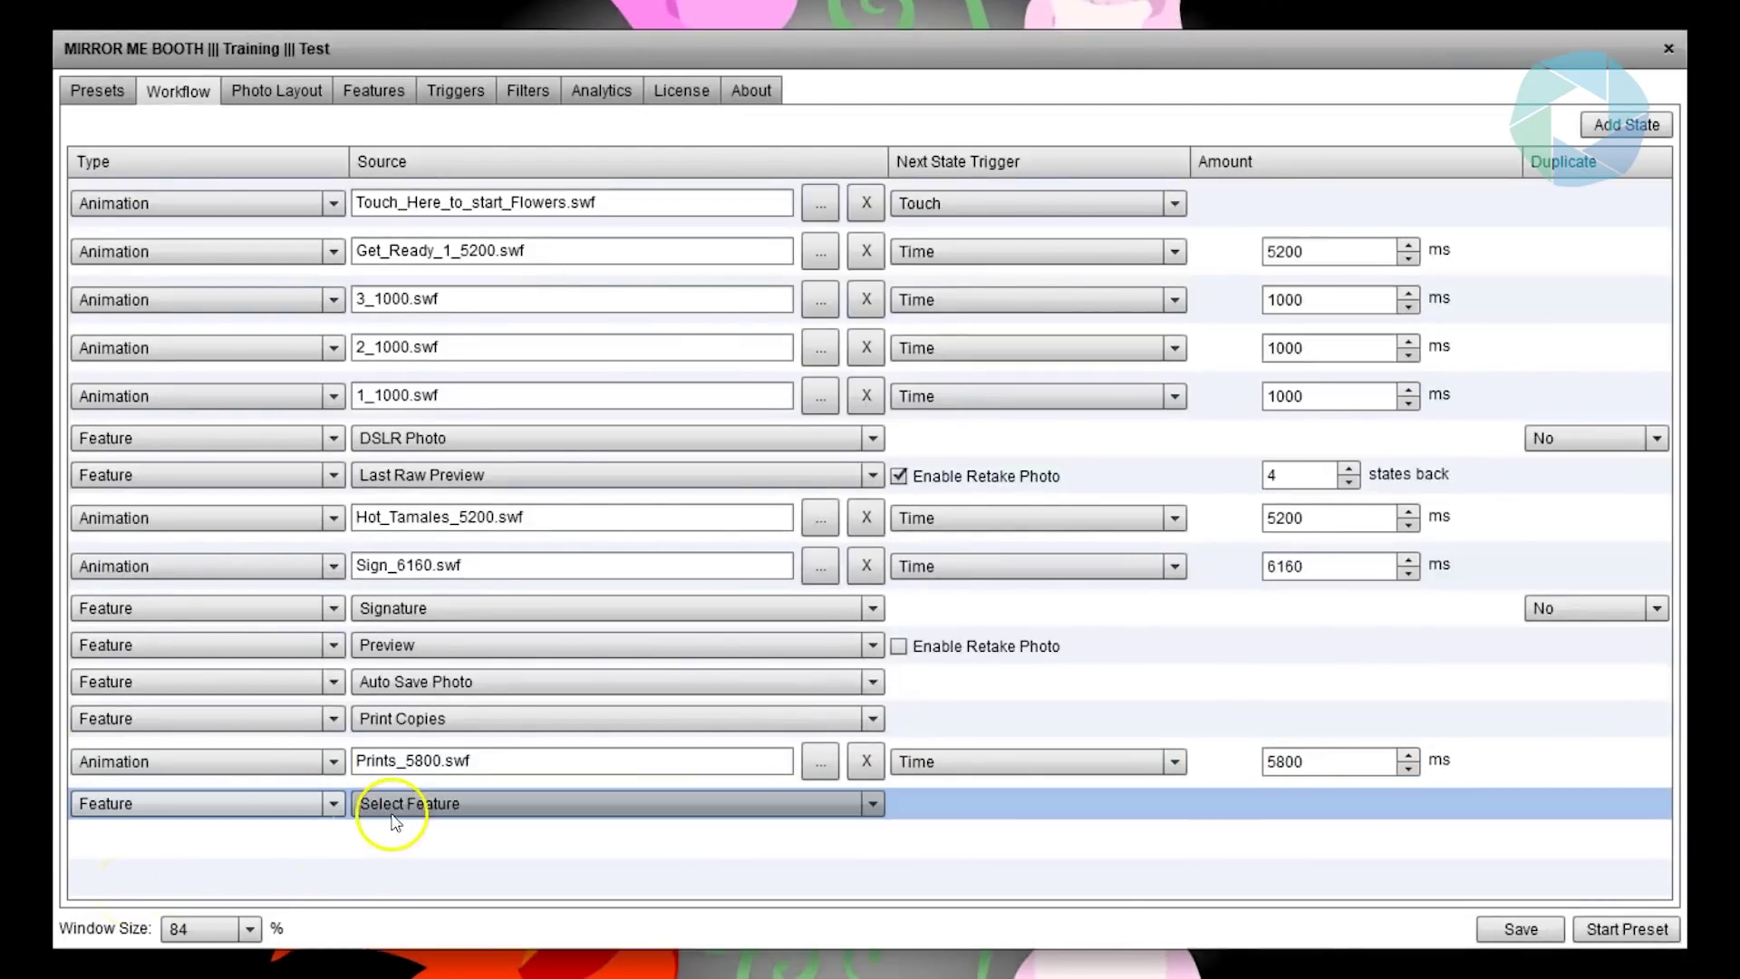
{"action": "left_click", "coordinate": [499, 805]}
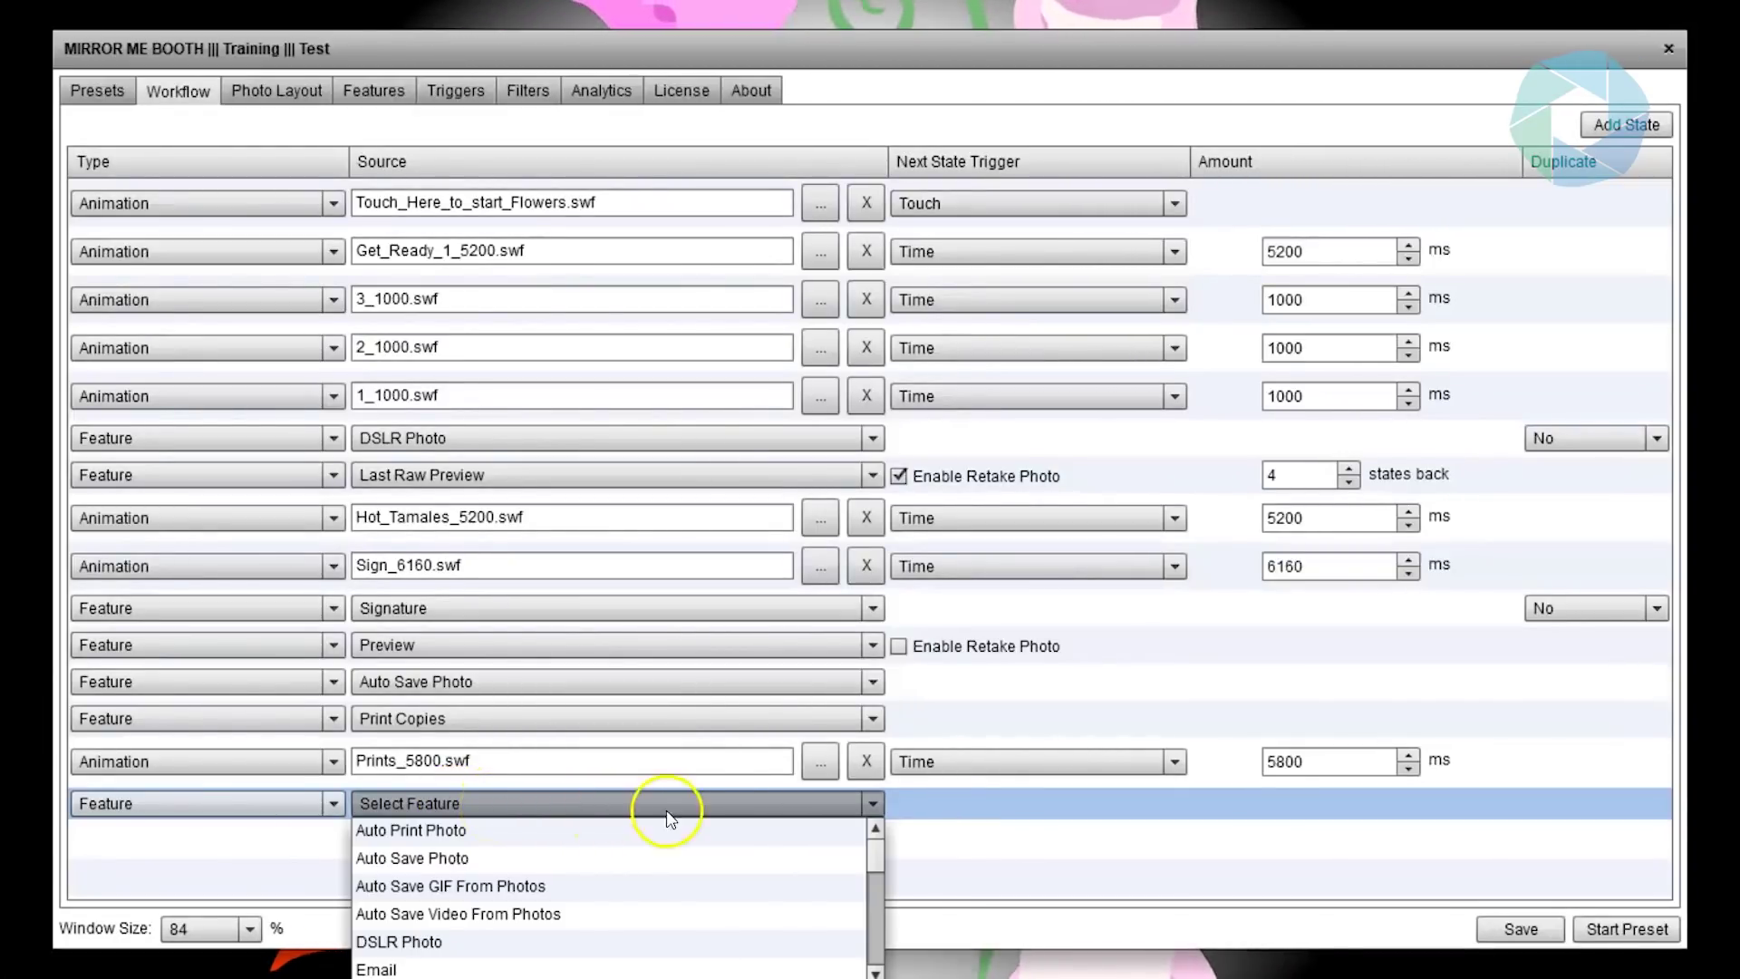
{"action": "scroll", "coordinate": [600, 856], "scroll_direction": "down", "scroll_amount": 1}
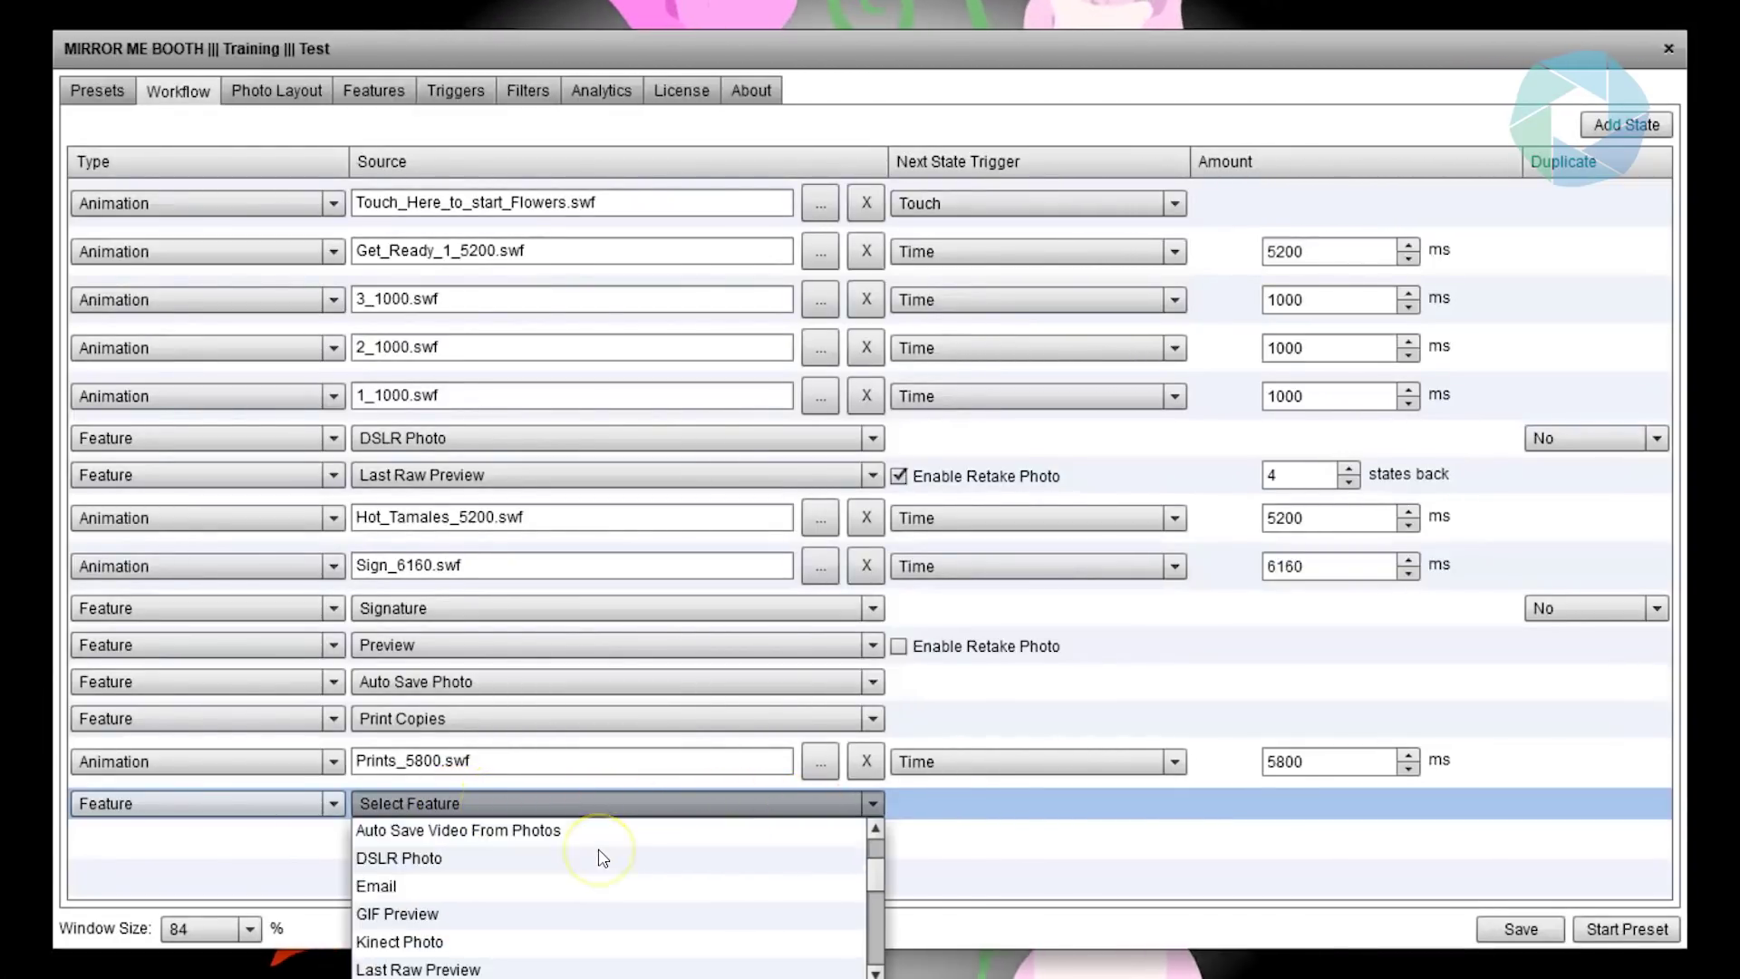
{"action": "left_click", "coordinate": [396, 888]}
{"action": "left_click", "coordinate": [848, 861]}
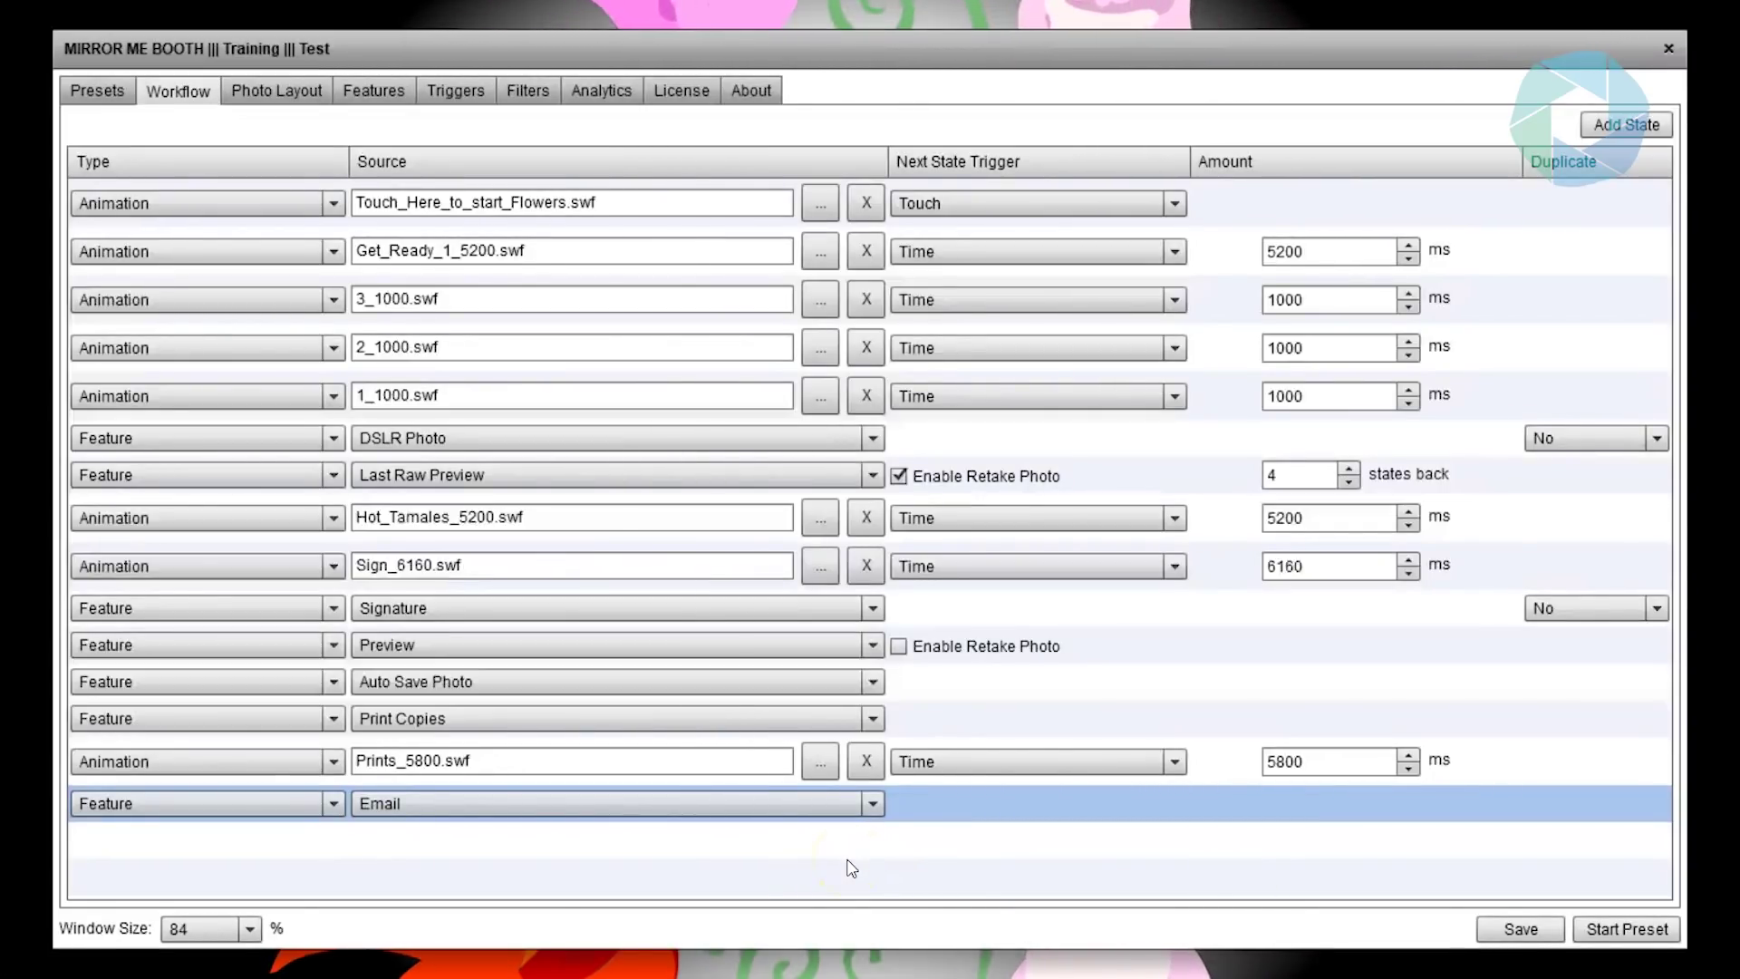
- Move the Email state up between Auto Save Photo and Print Copies
{"action": "left_click", "coordinate": [908, 811]}
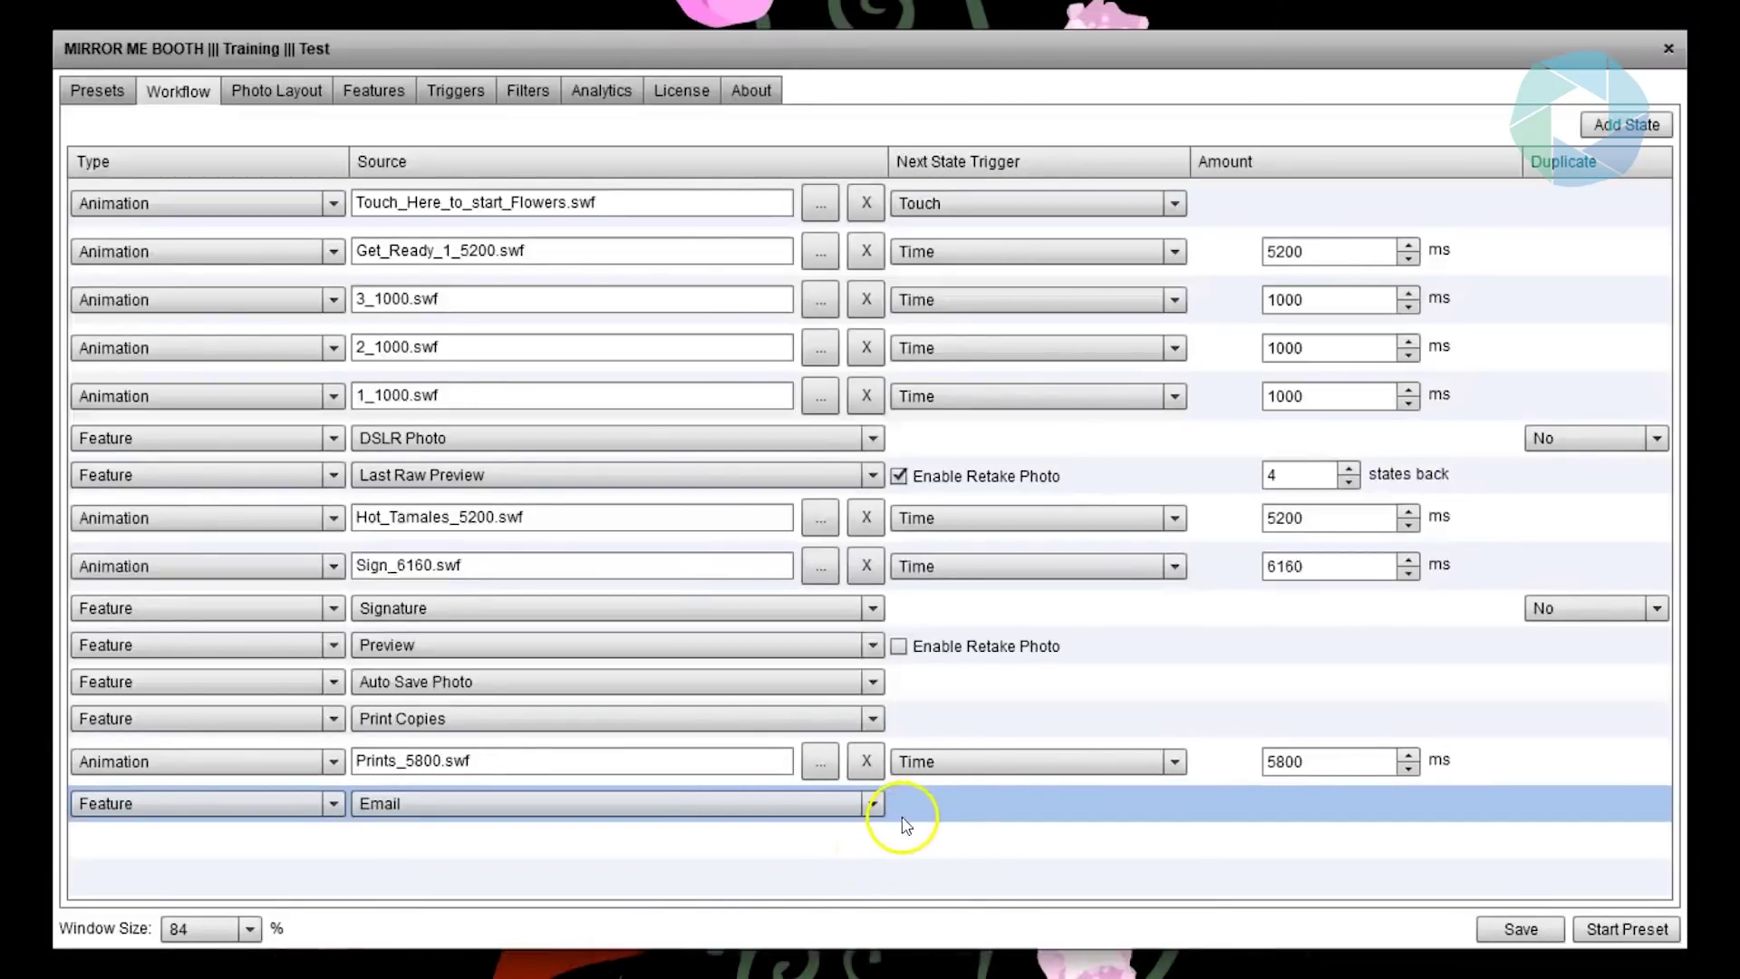
{"action": "left_click_drag", "start_coordinate": [911, 800], "coordinate": [915, 707]}
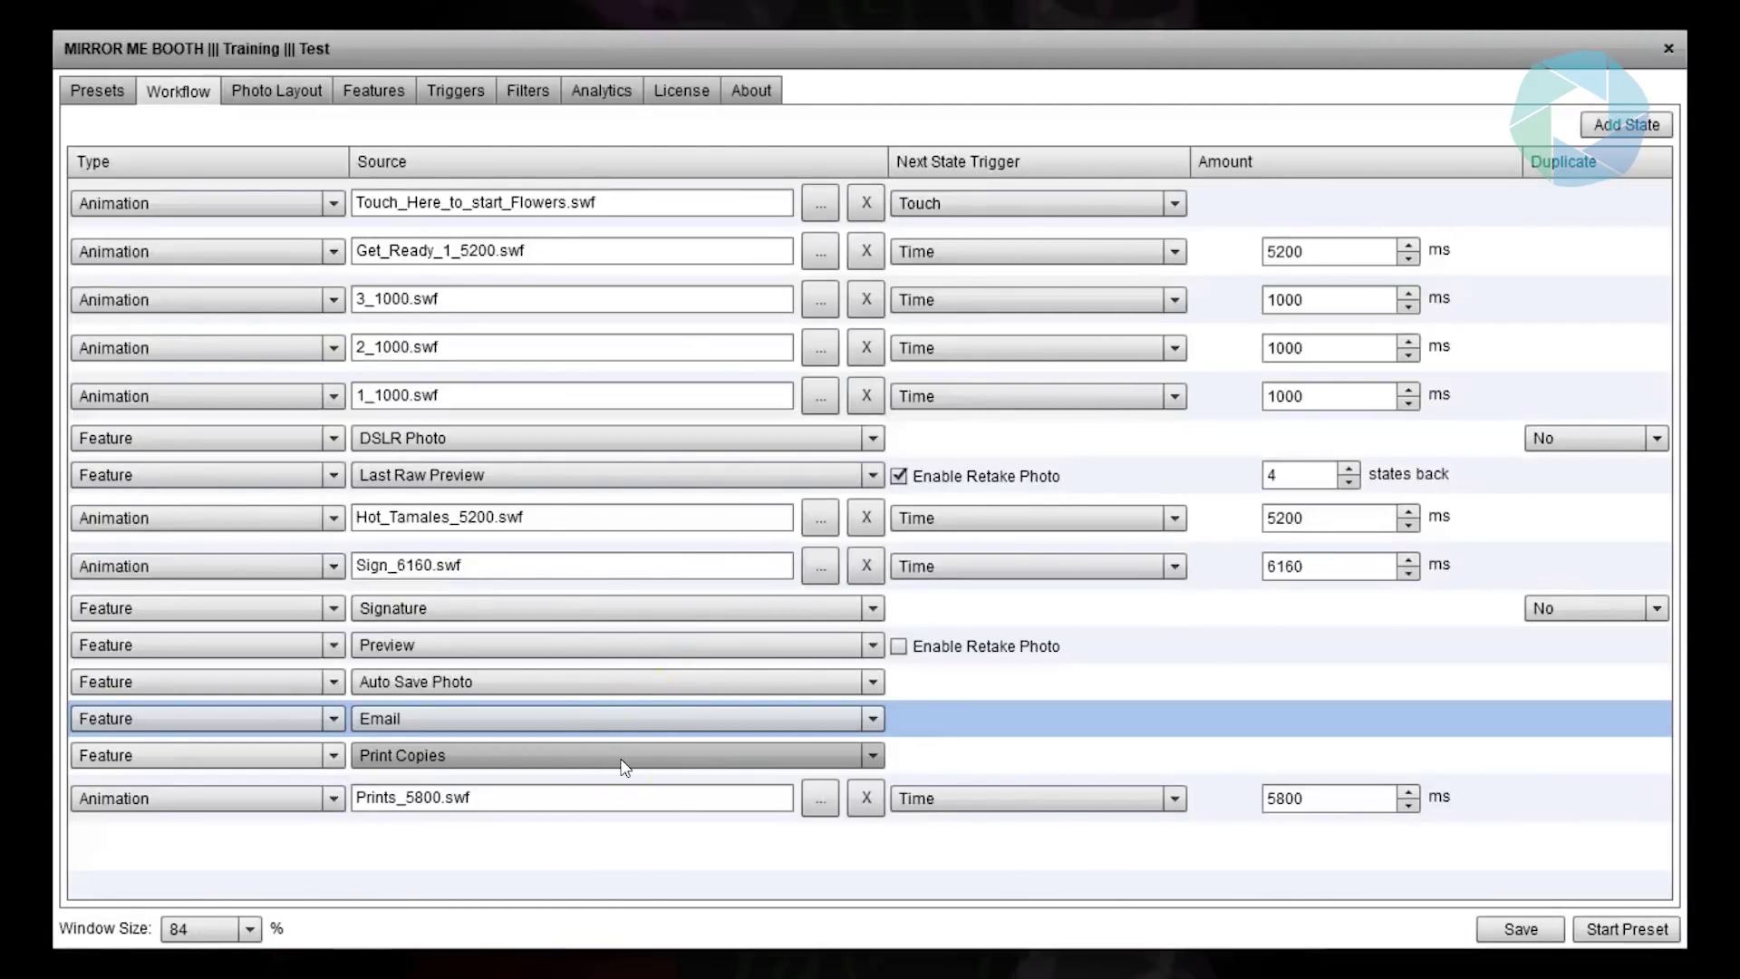
{"action": "left_click", "coordinate": [879, 743]}
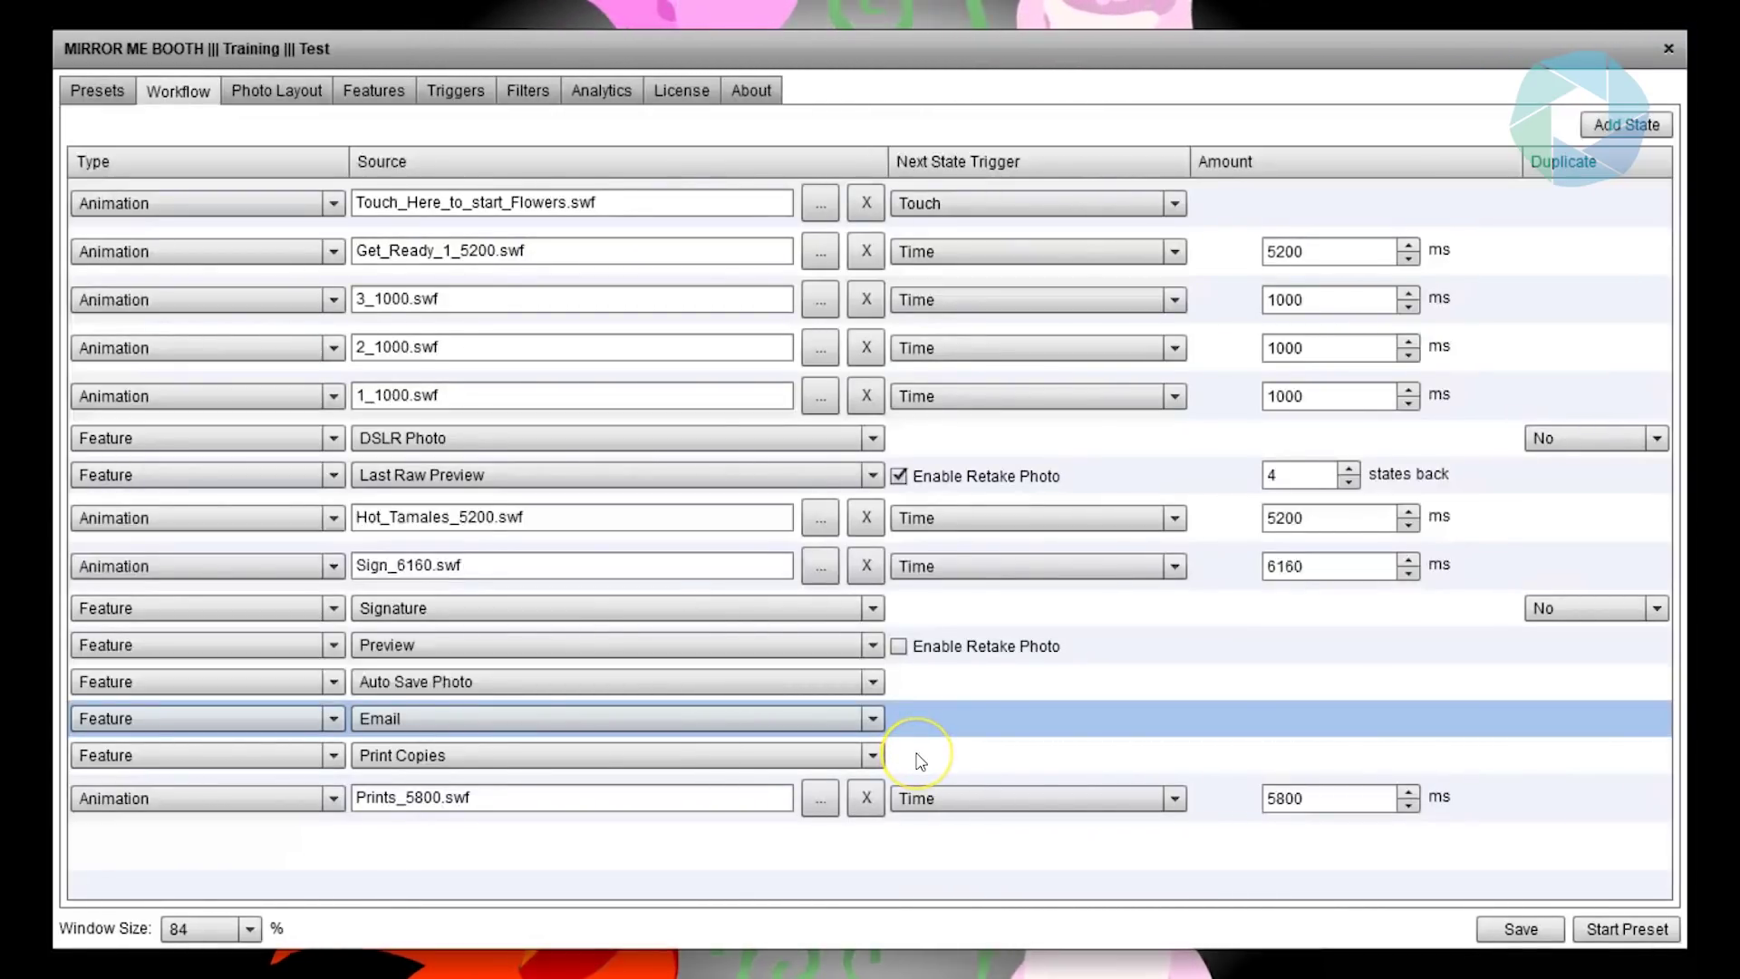
- Delete the Print Copies feature and the Prints_5800.swf animation from the workflow
{"action": "left_click", "coordinate": [920, 761]}
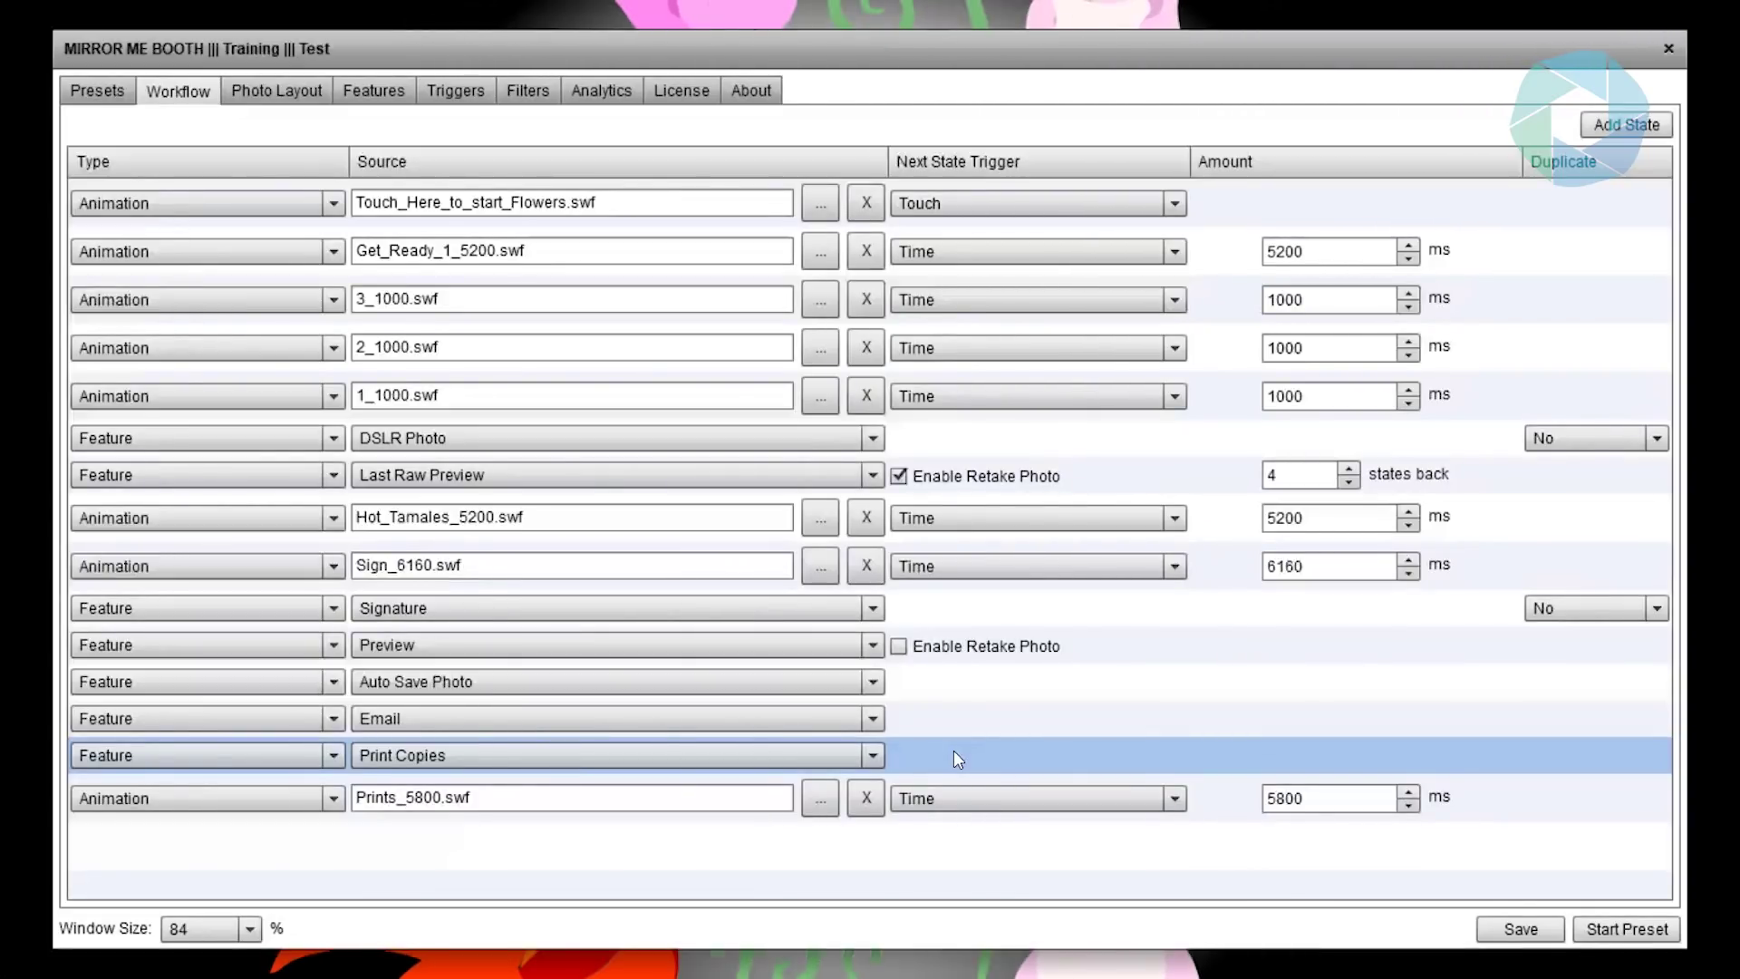
{"action": "key", "text": "Delete"}
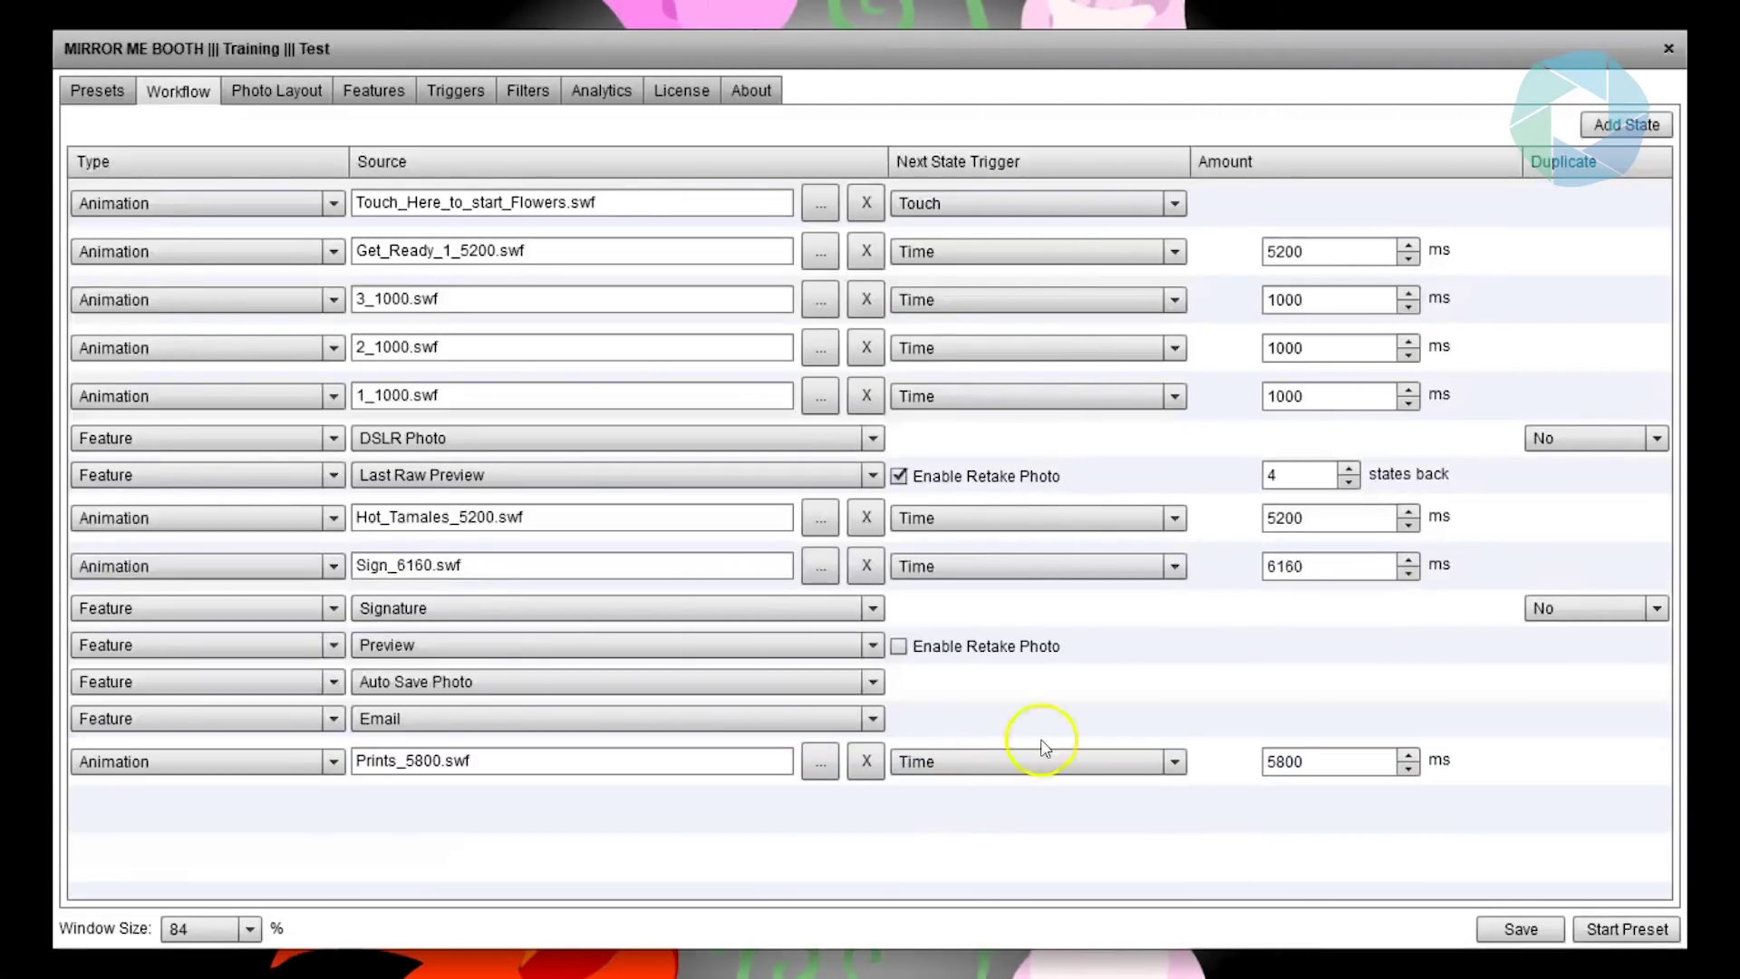
{"action": "left_click", "coordinate": [1219, 768]}
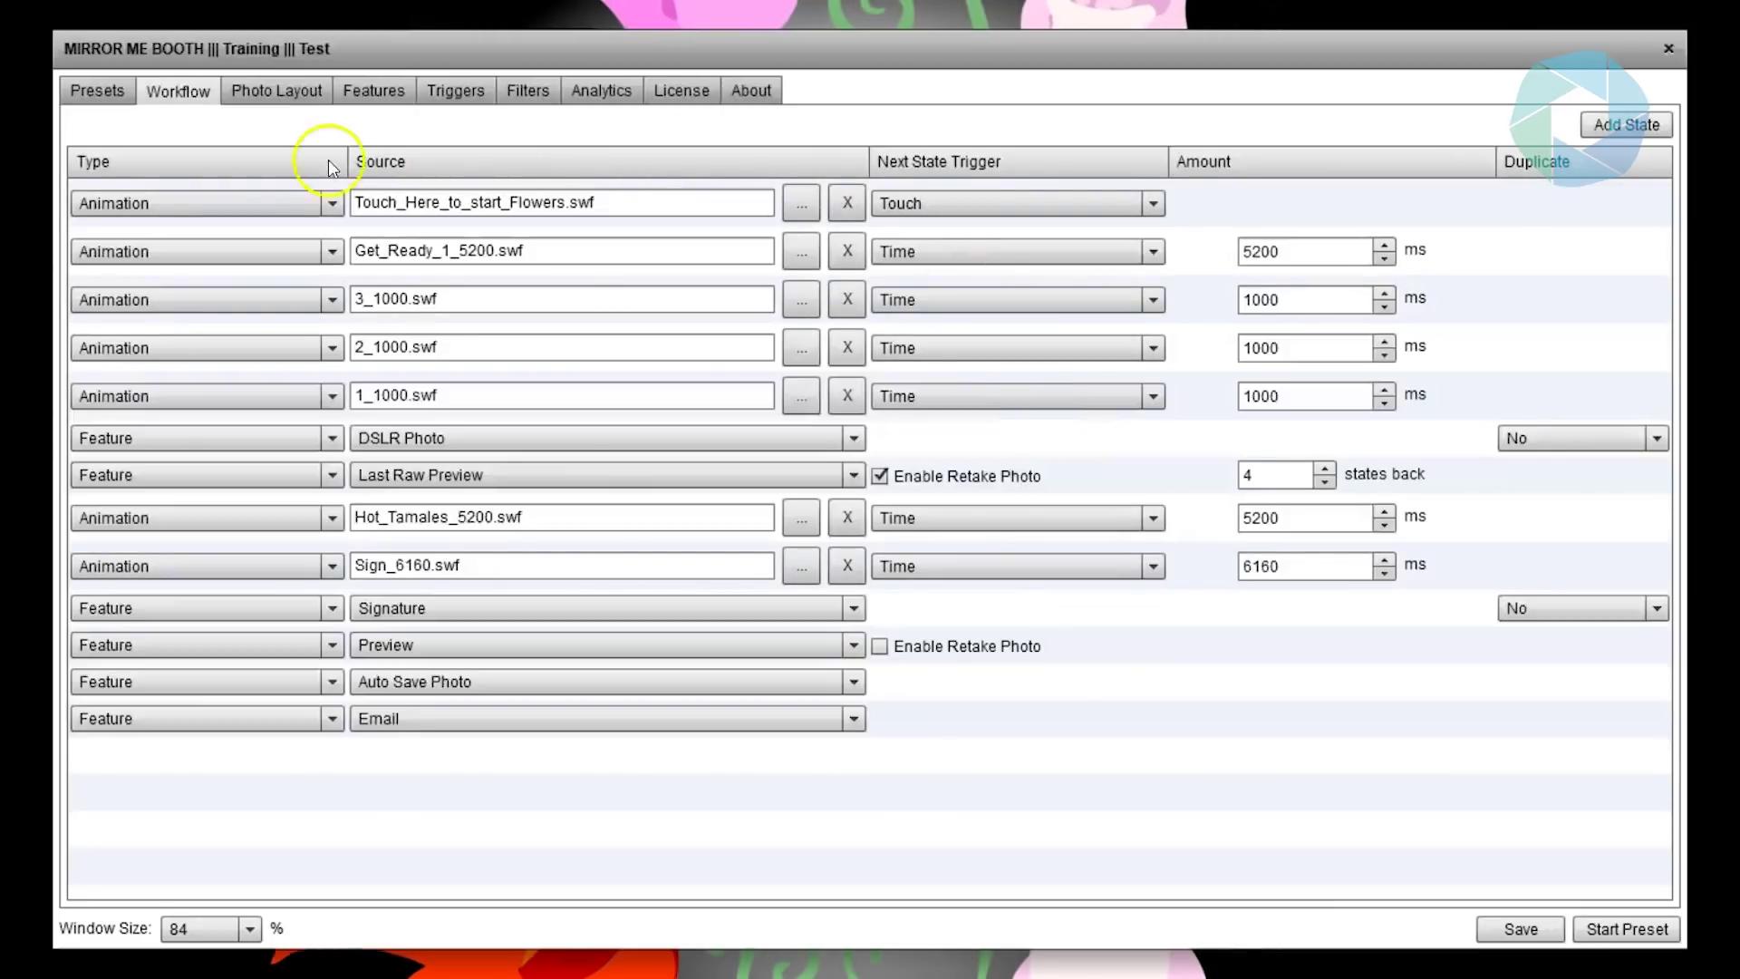
- Change the first workflow state's type from Animation to Random Animation and open its animation list
{"action": "left_click", "coordinate": [291, 206]}
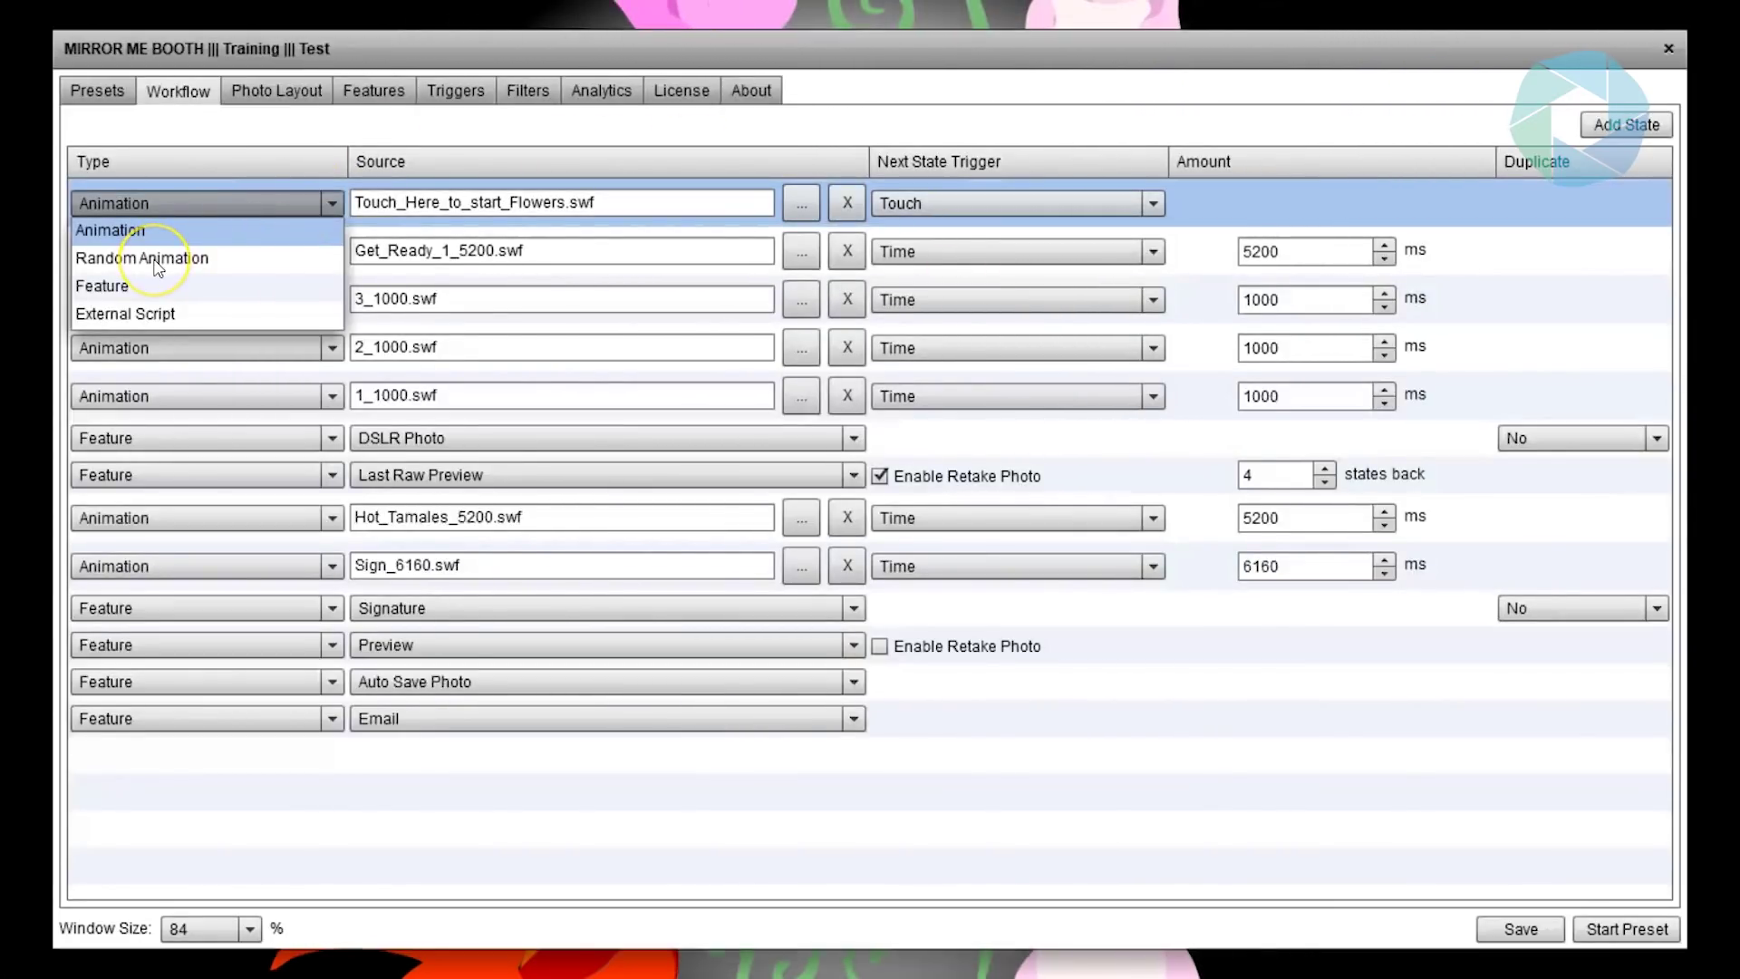
{"action": "left_click", "coordinate": [158, 261]}
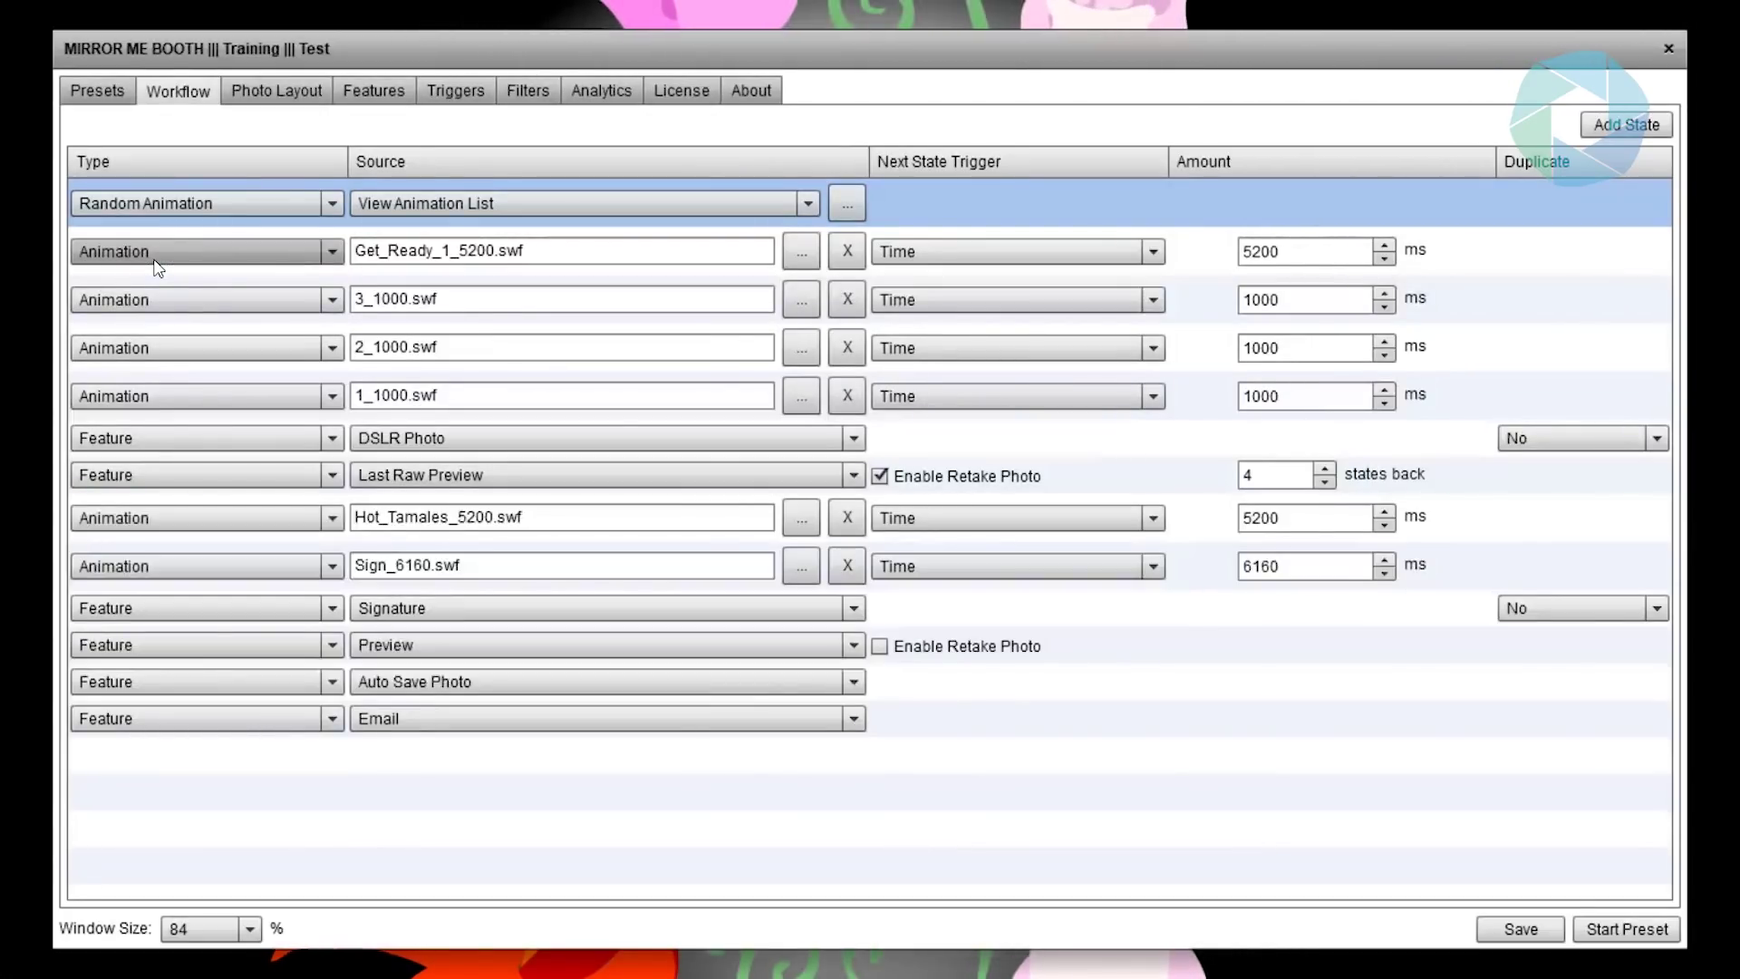
{"action": "left_click", "coordinate": [848, 204]}
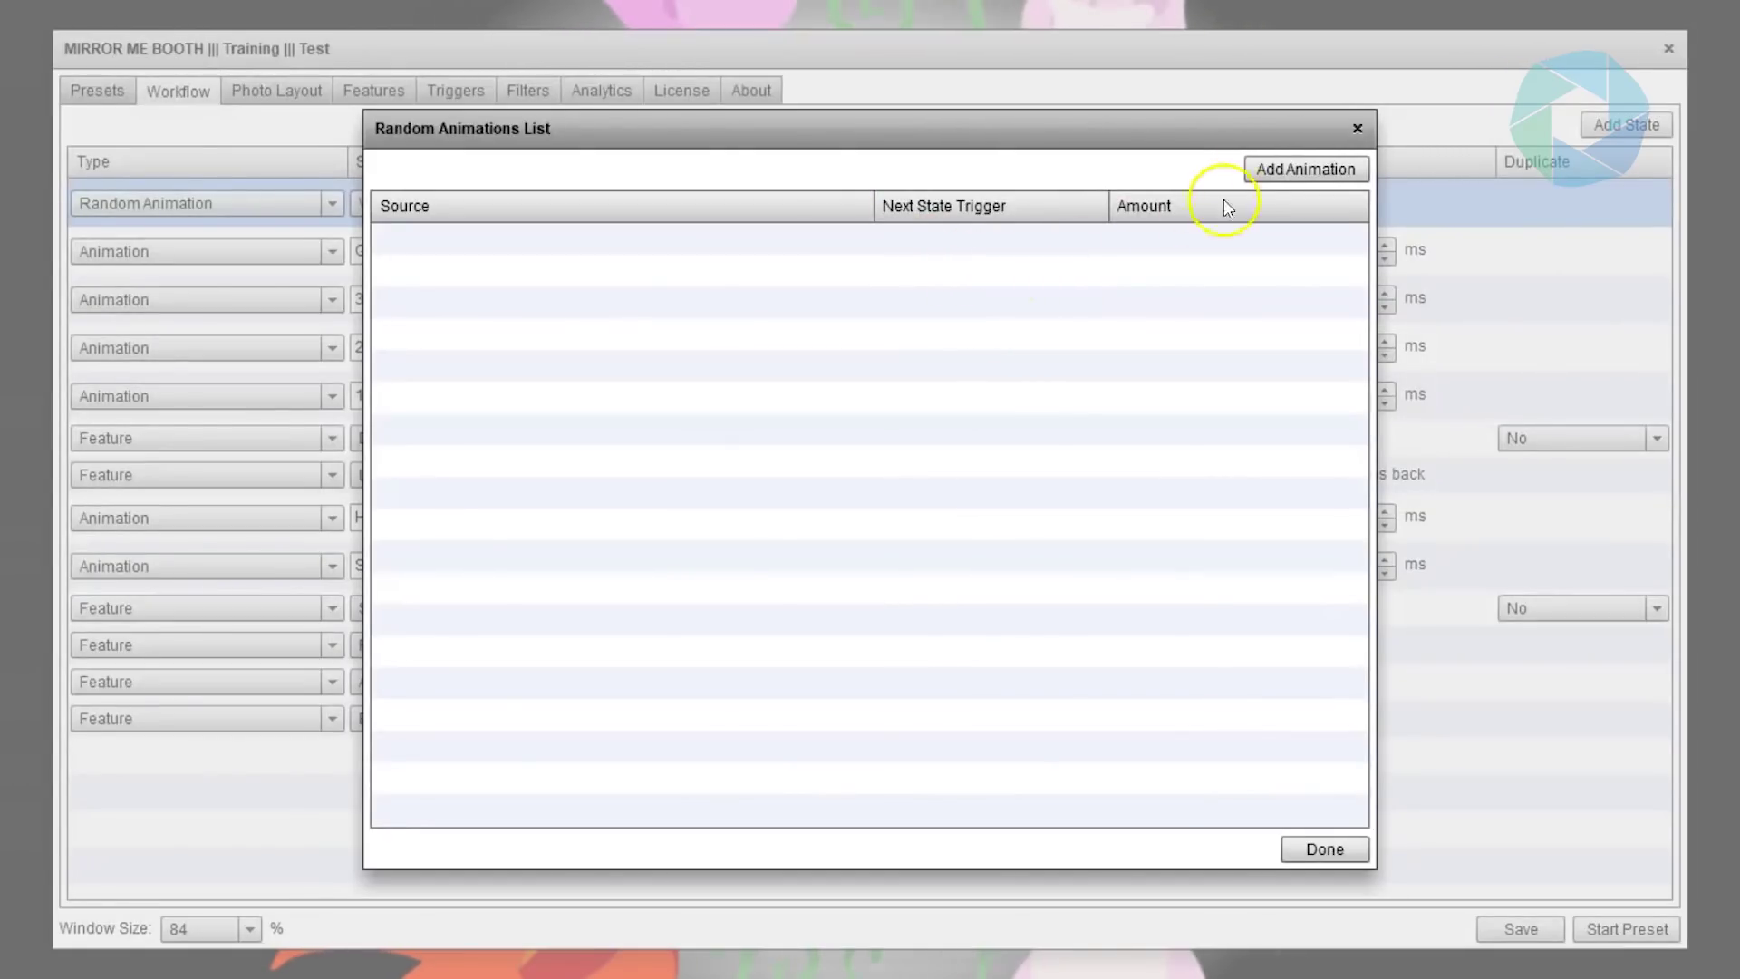
- Add an animation to the random list using Touch_Here_To_Start_BW.swf from the Touch_To_Start folder
{"action": "left_click", "coordinate": [1287, 170]}
{"action": "left_click", "coordinate": [818, 257]}
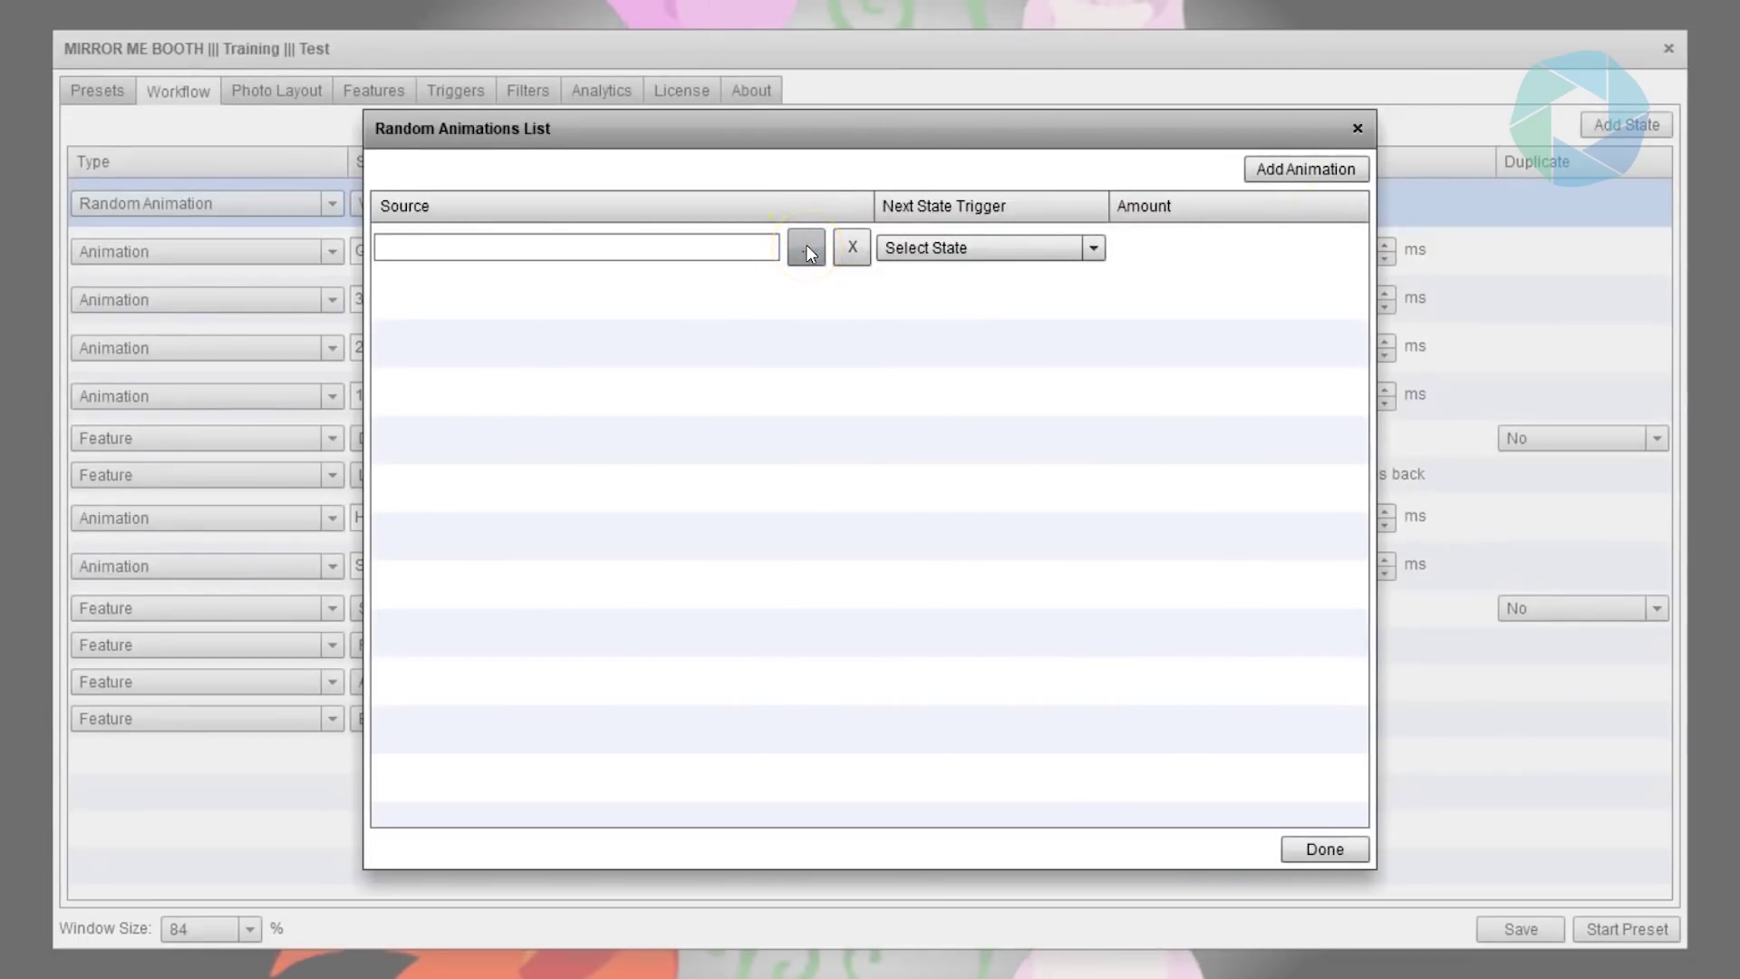
{"action": "left_click", "coordinate": [807, 247]}
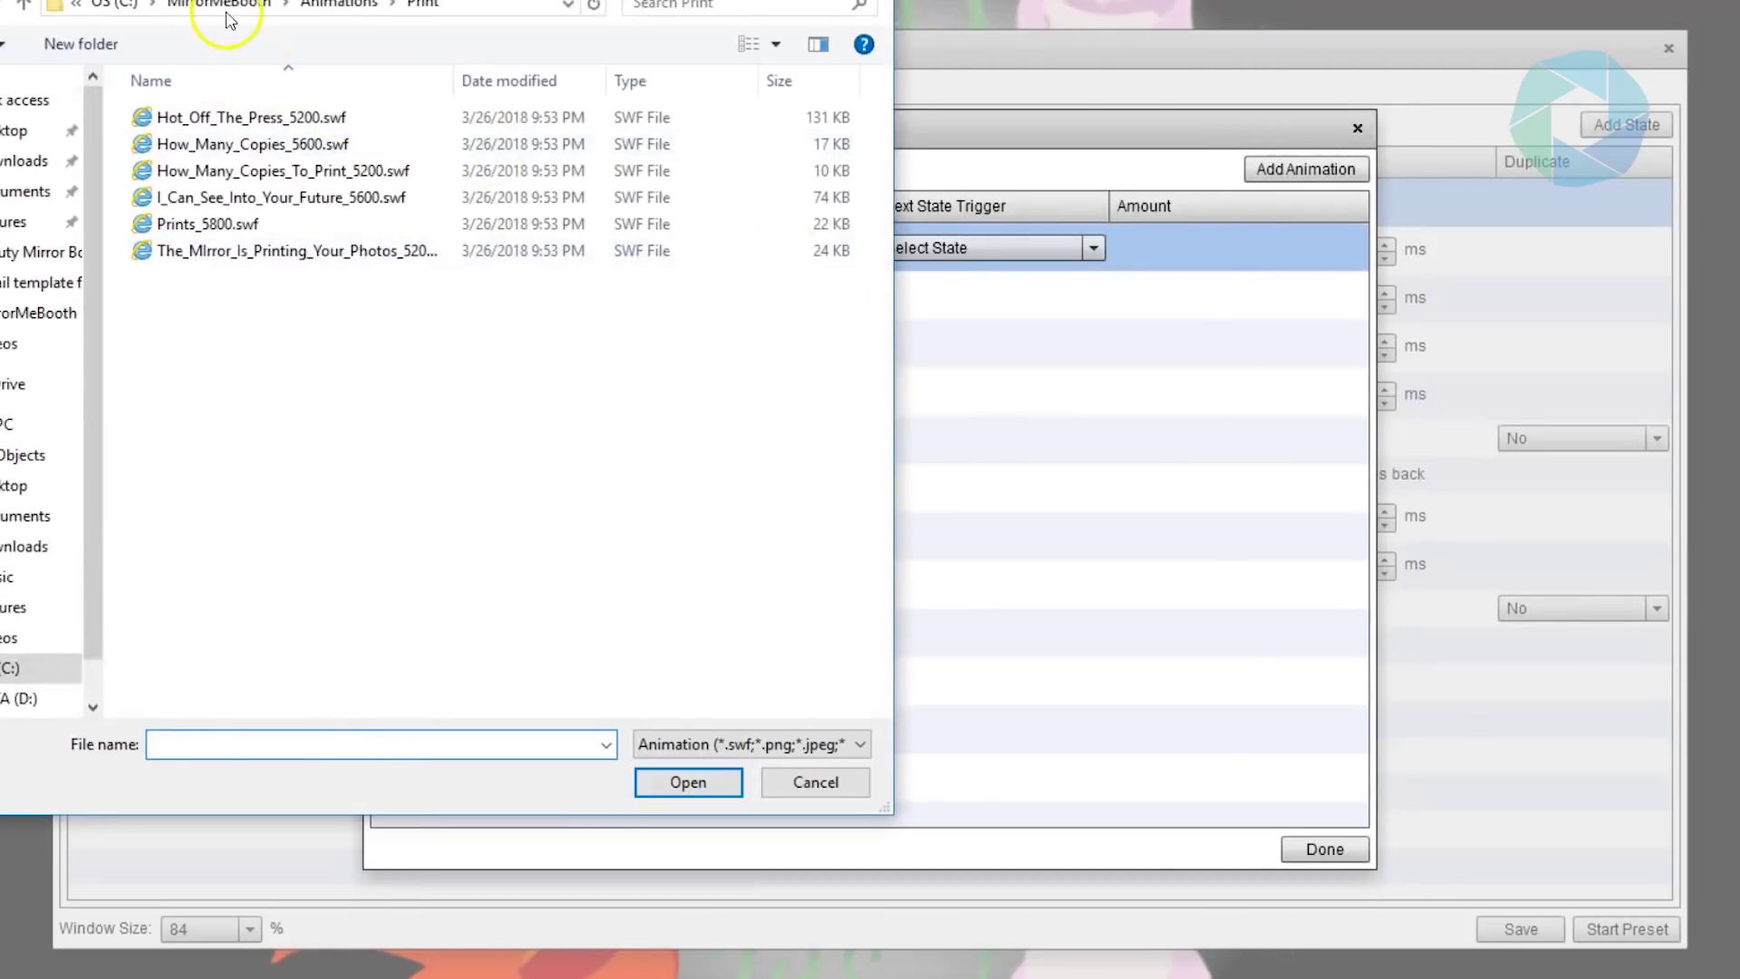
{"action": "left_click", "coordinate": [341, 7]}
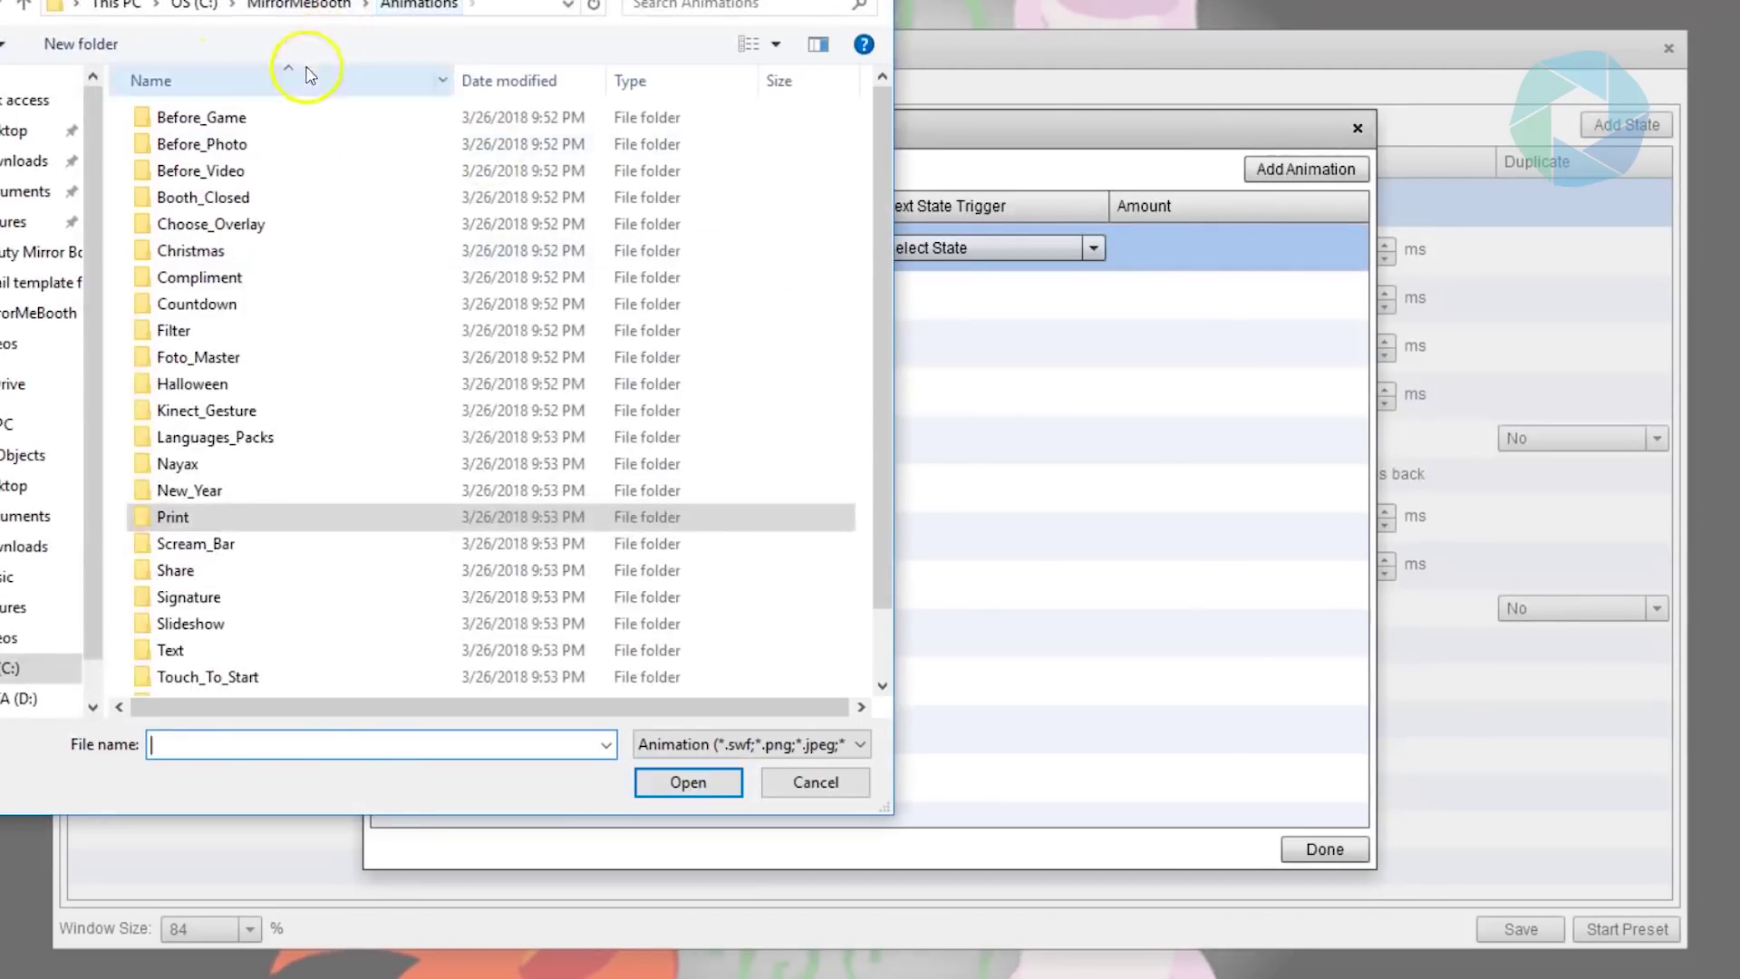
{"action": "double_click", "coordinate": [219, 678]}
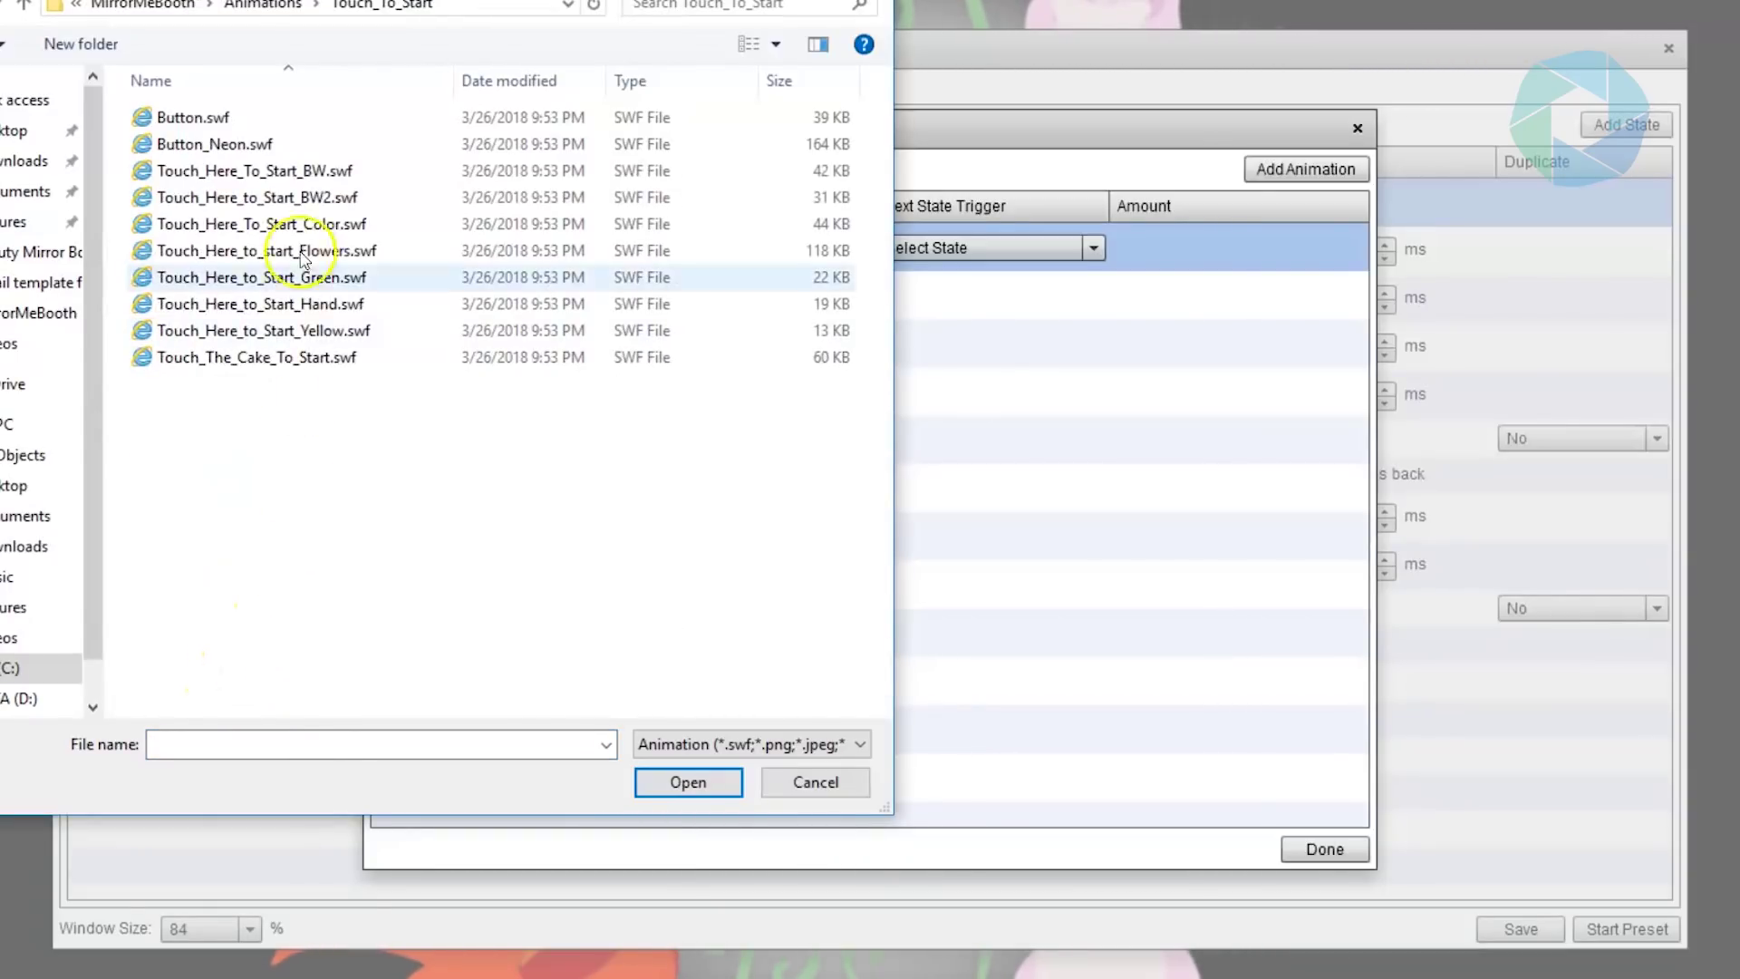
{"action": "left_click", "coordinate": [299, 171]}
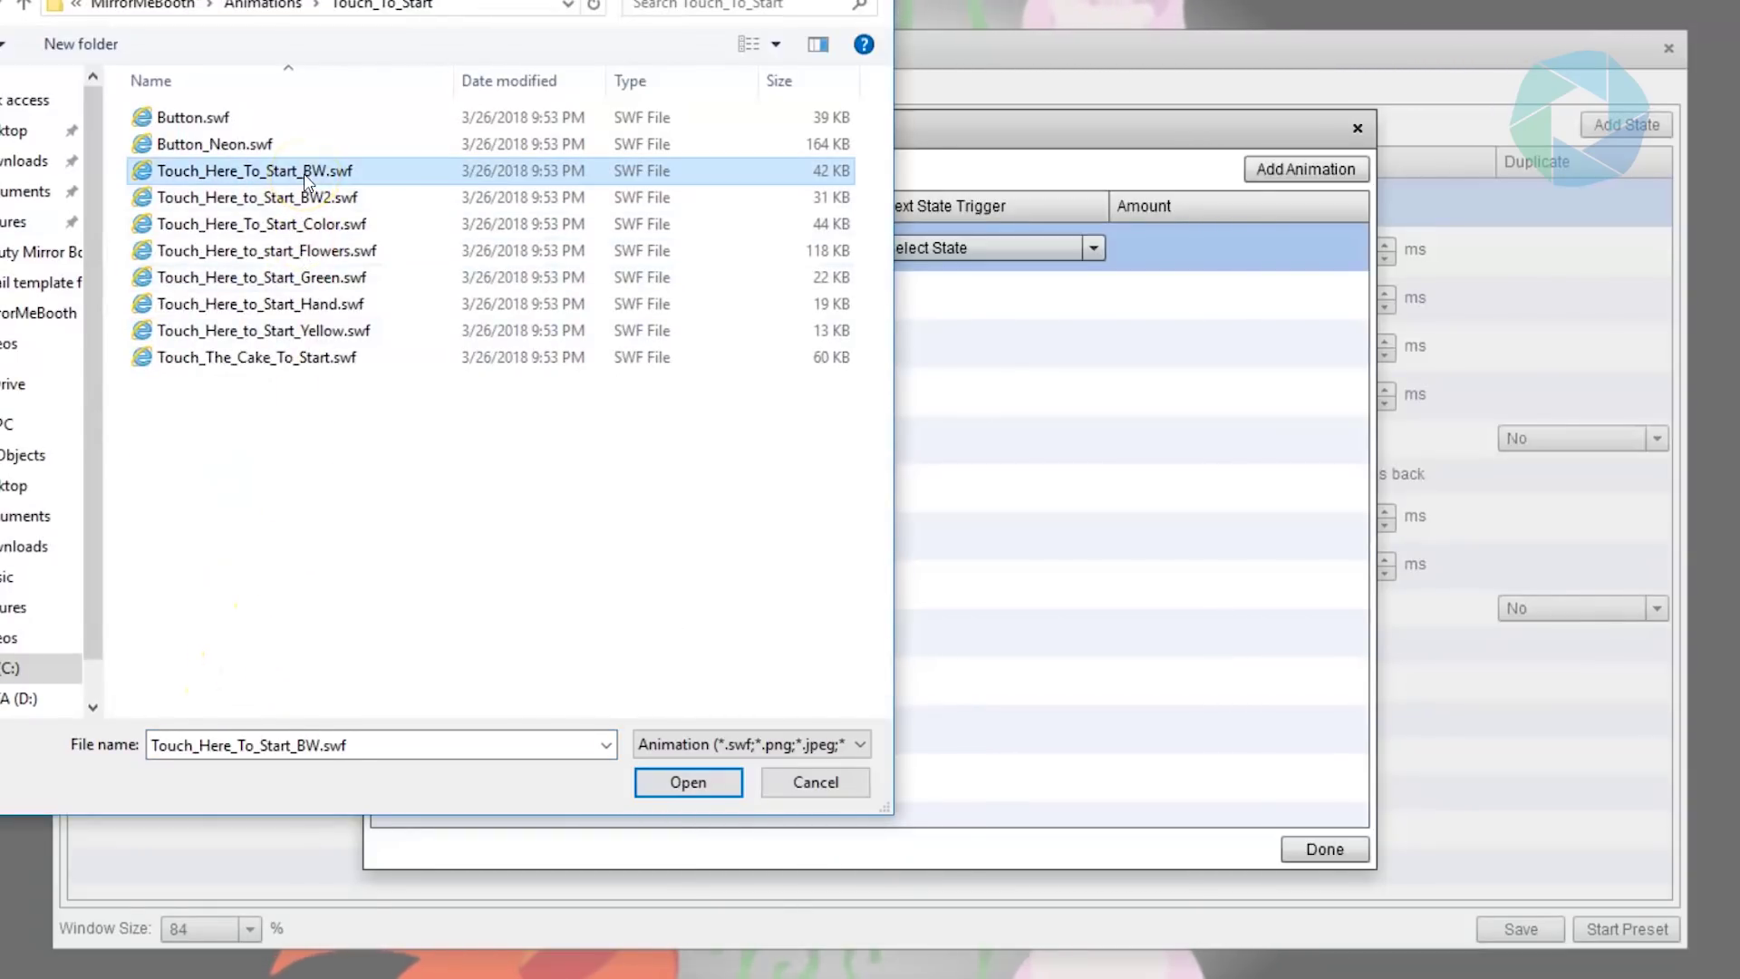
{"action": "left_click", "coordinate": [681, 781]}
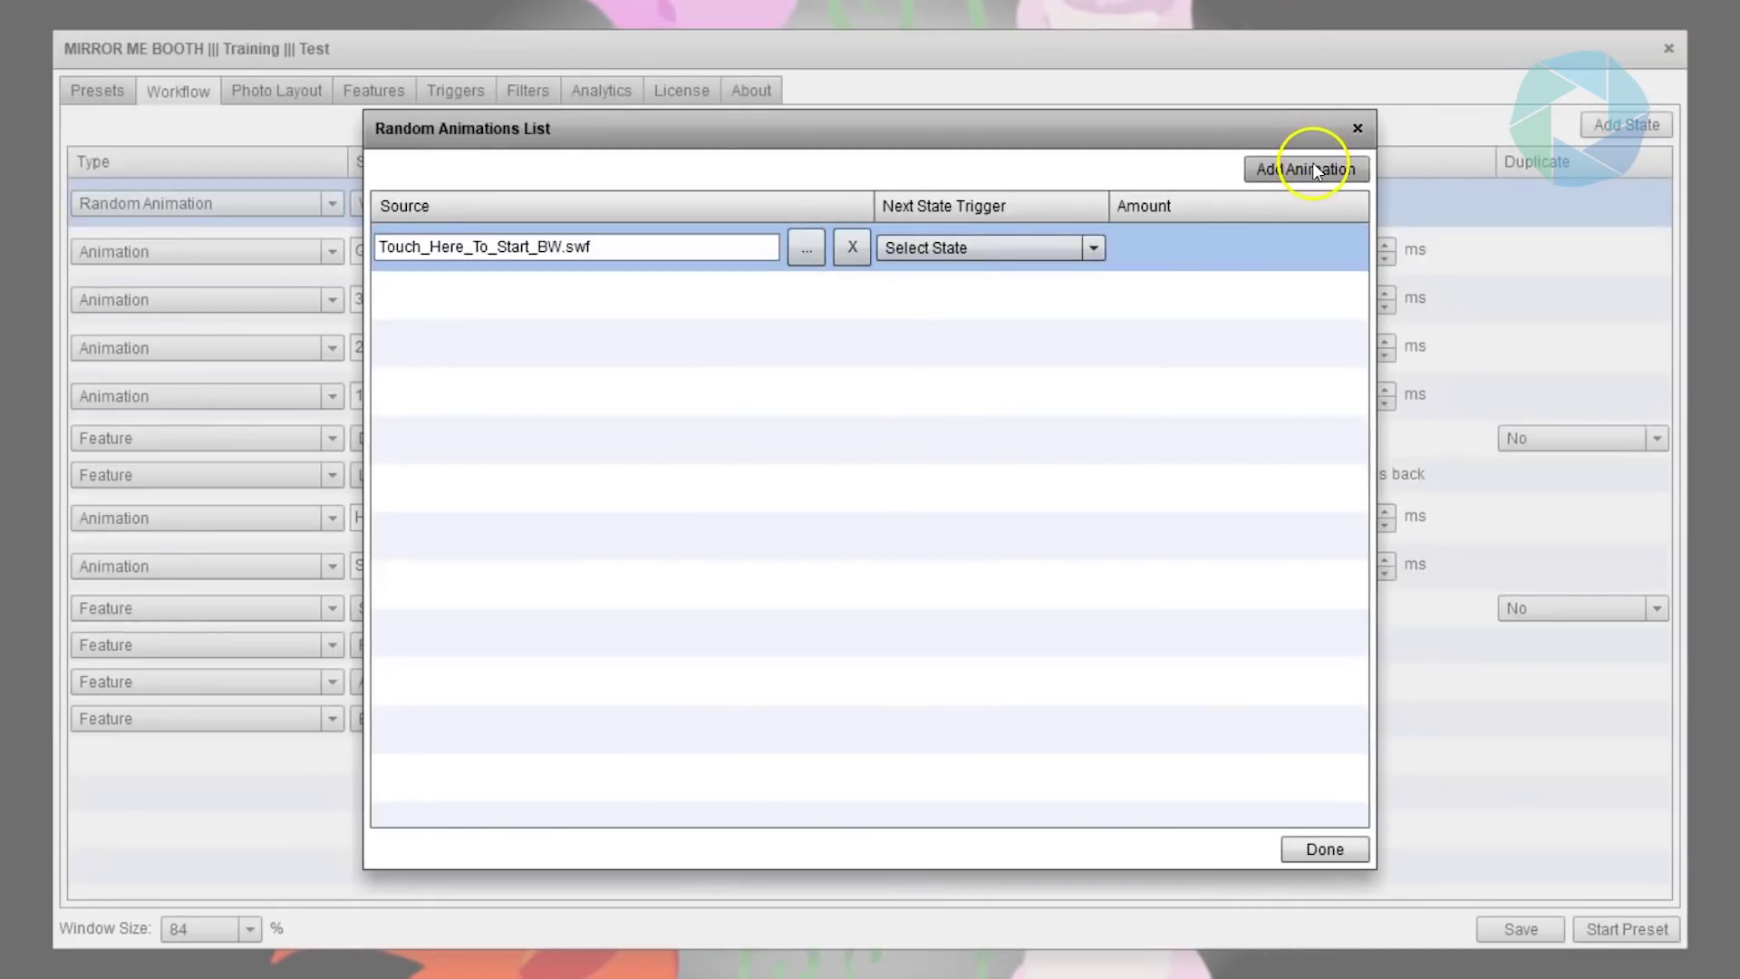
- Add Touch_Here_to_Start_Green.swf and Touch_Here_to_Start_Yellow.swf as two more animations in the random list
{"action": "left_click", "coordinate": [1309, 171]}
{"action": "left_click", "coordinate": [795, 297]}
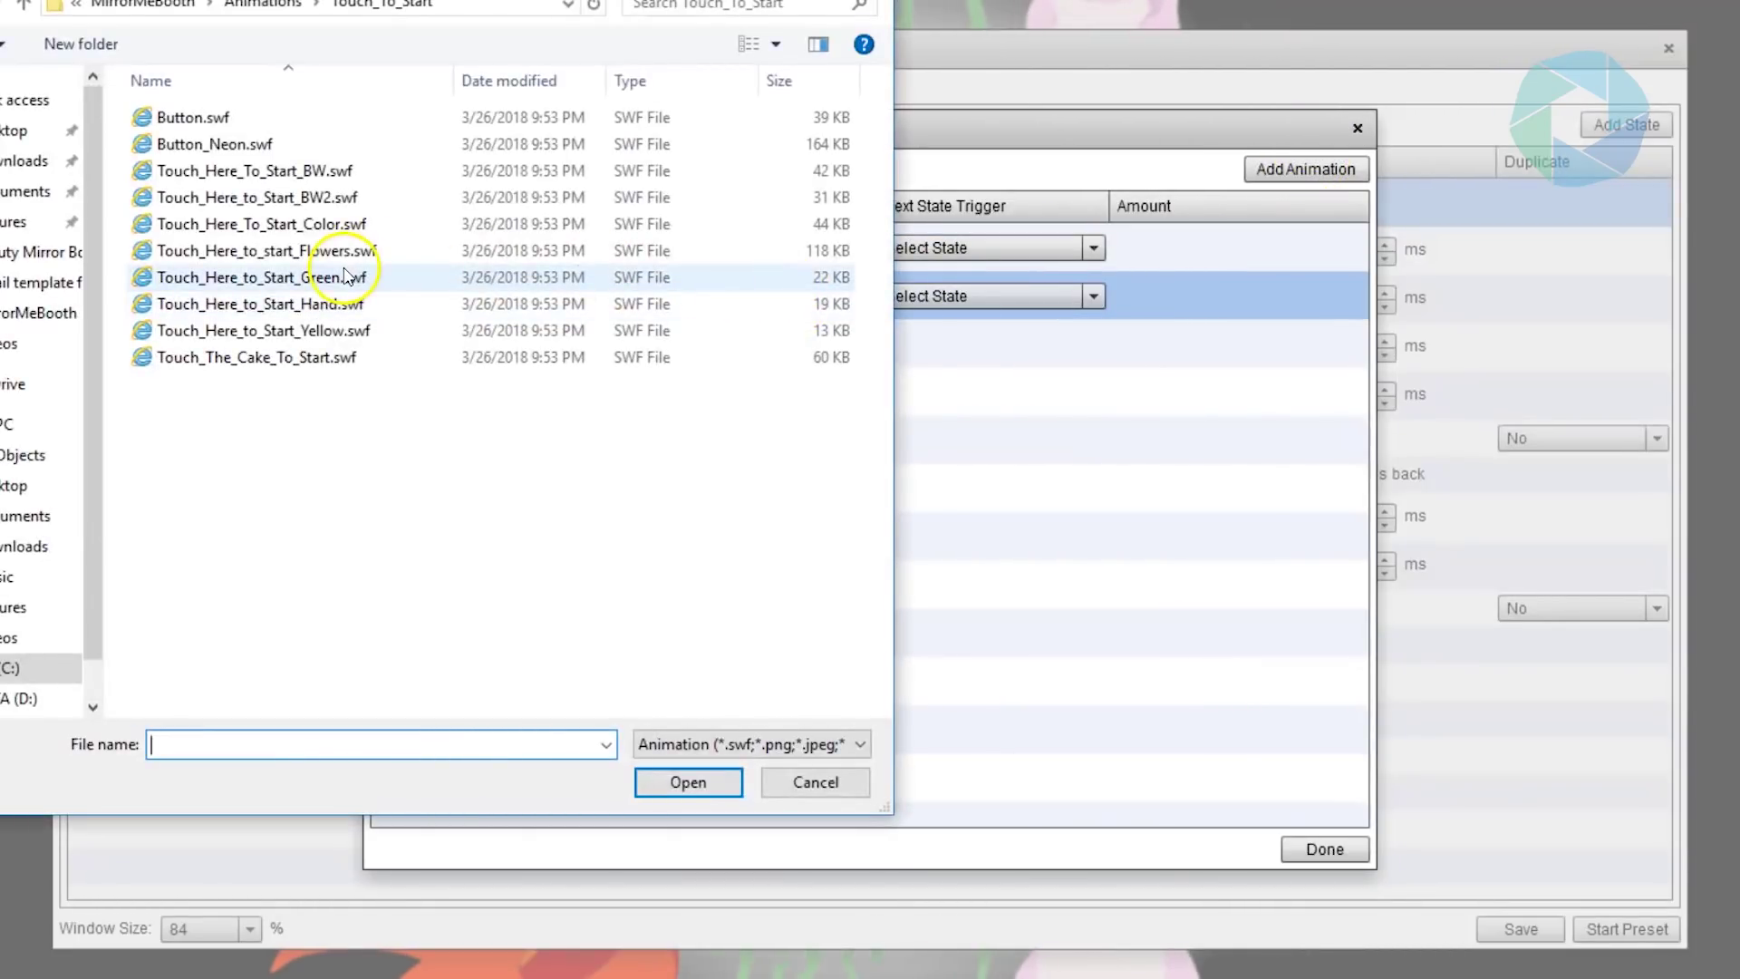
{"action": "left_click", "coordinate": [389, 275]}
{"action": "left_click", "coordinate": [696, 783]}
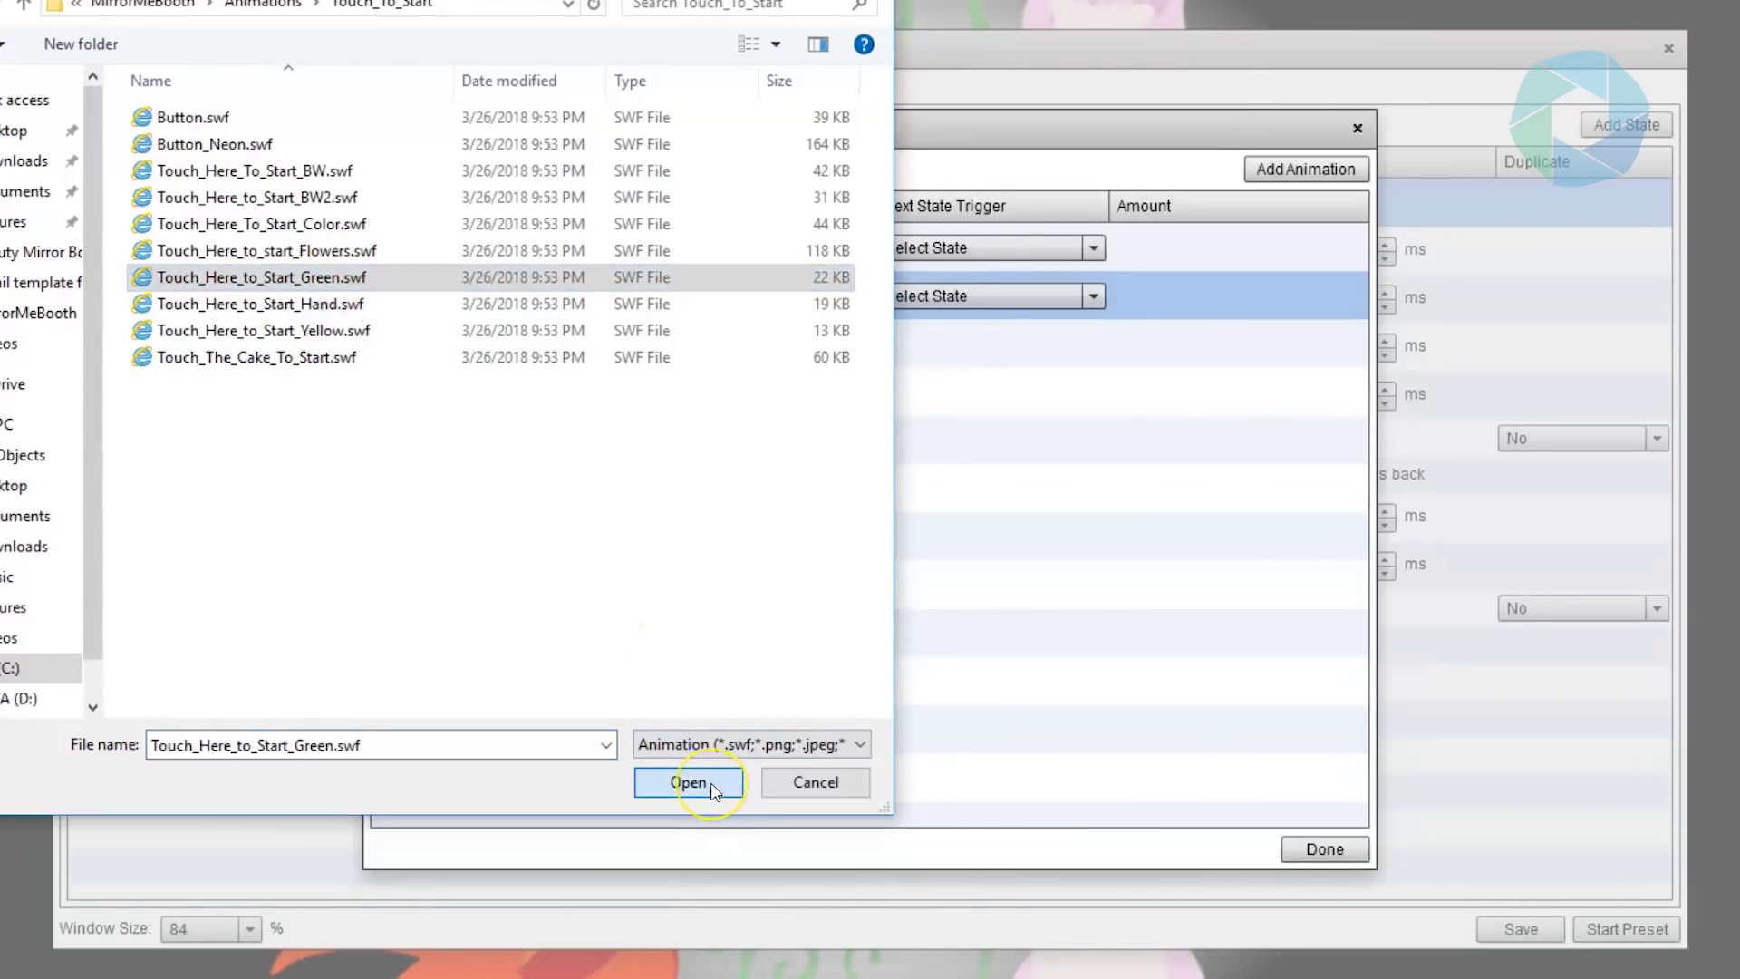
{"action": "left_click", "coordinate": [1322, 171]}
{"action": "left_click", "coordinate": [809, 355]}
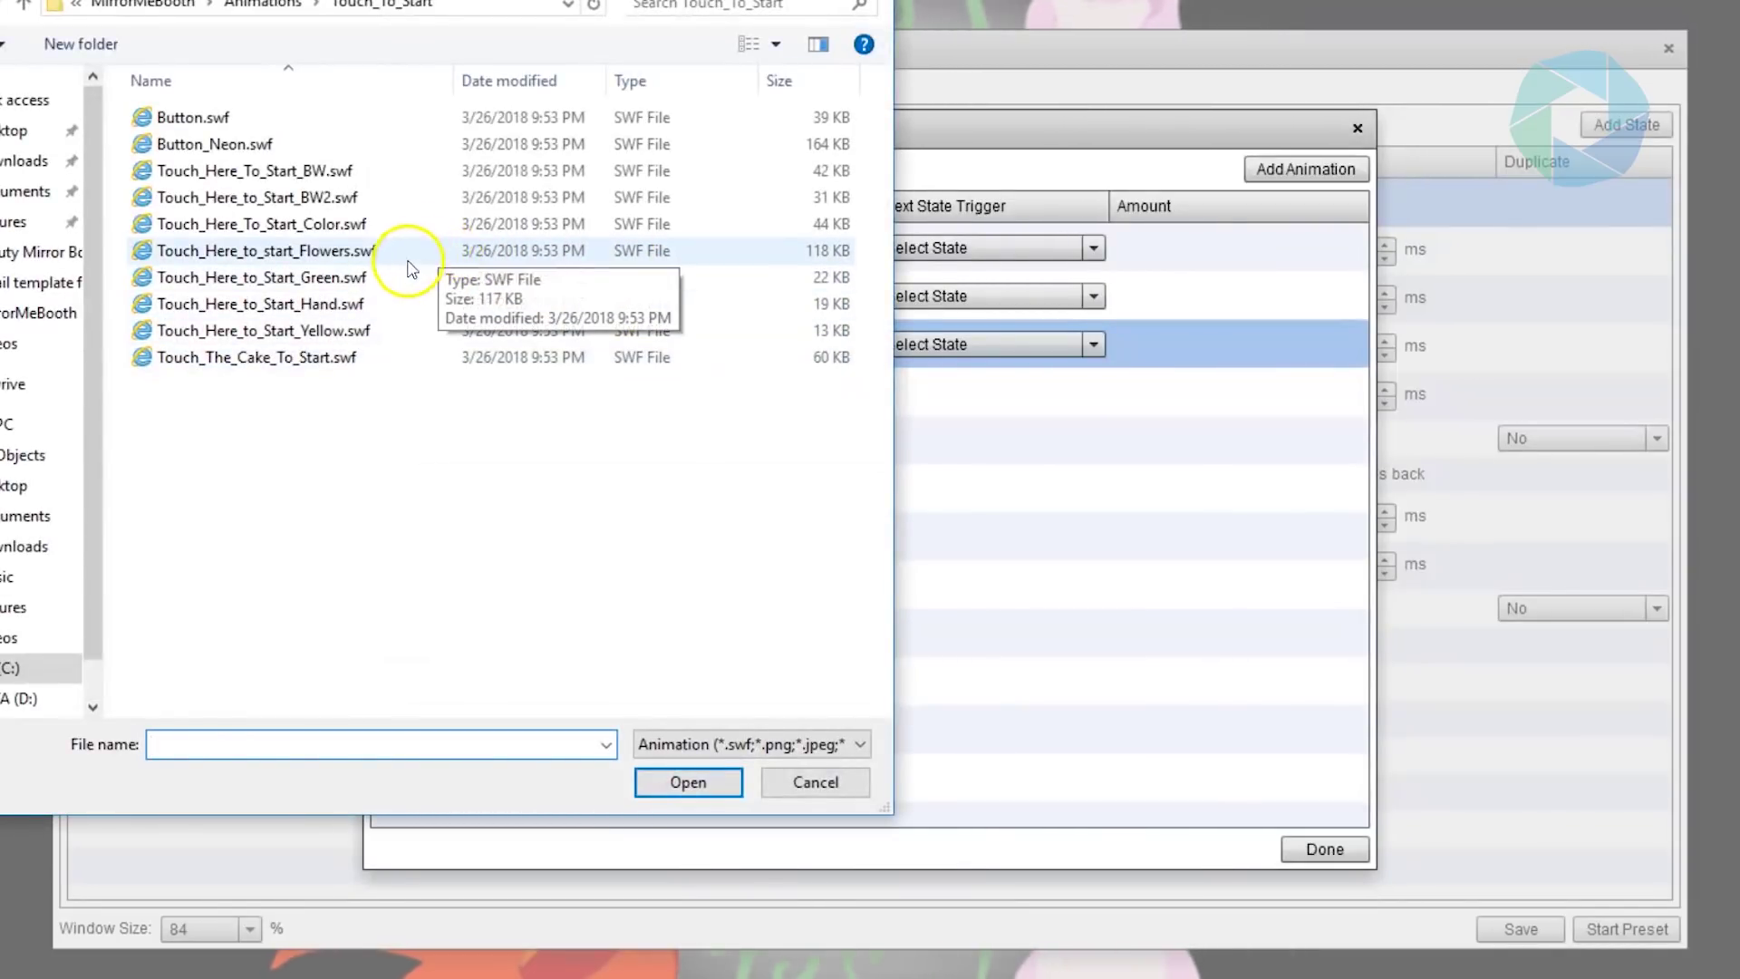
{"action": "left_click", "coordinate": [390, 332]}
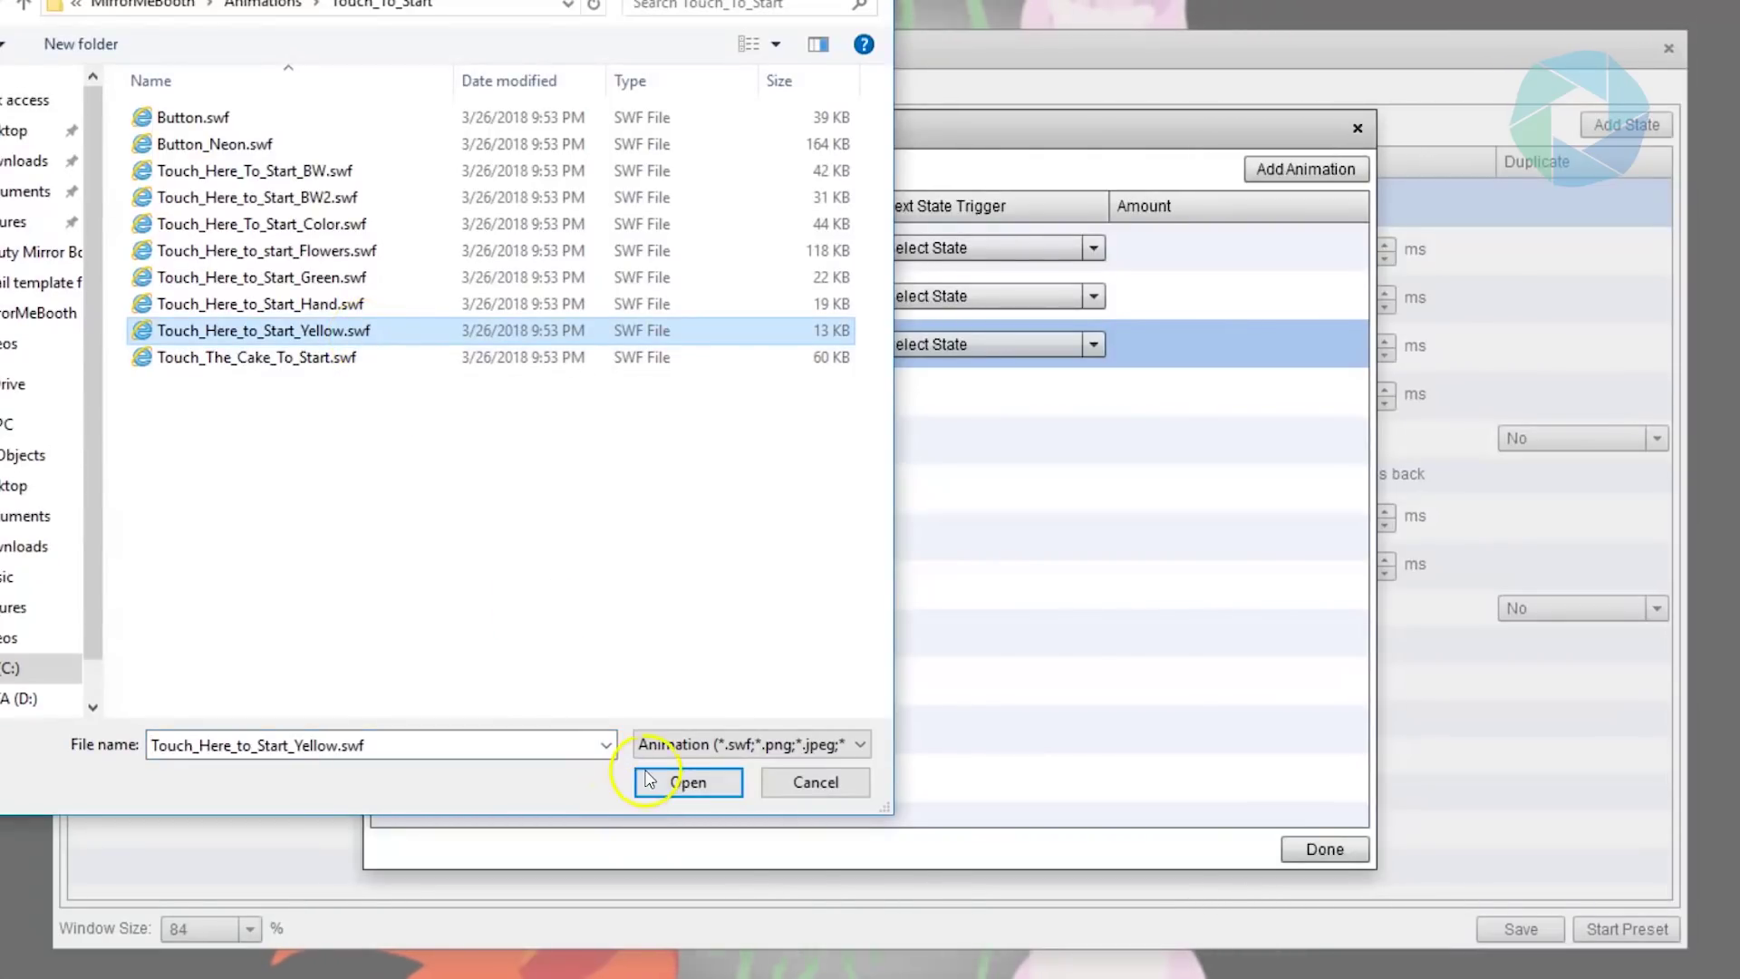
{"action": "left_click", "coordinate": [678, 782]}
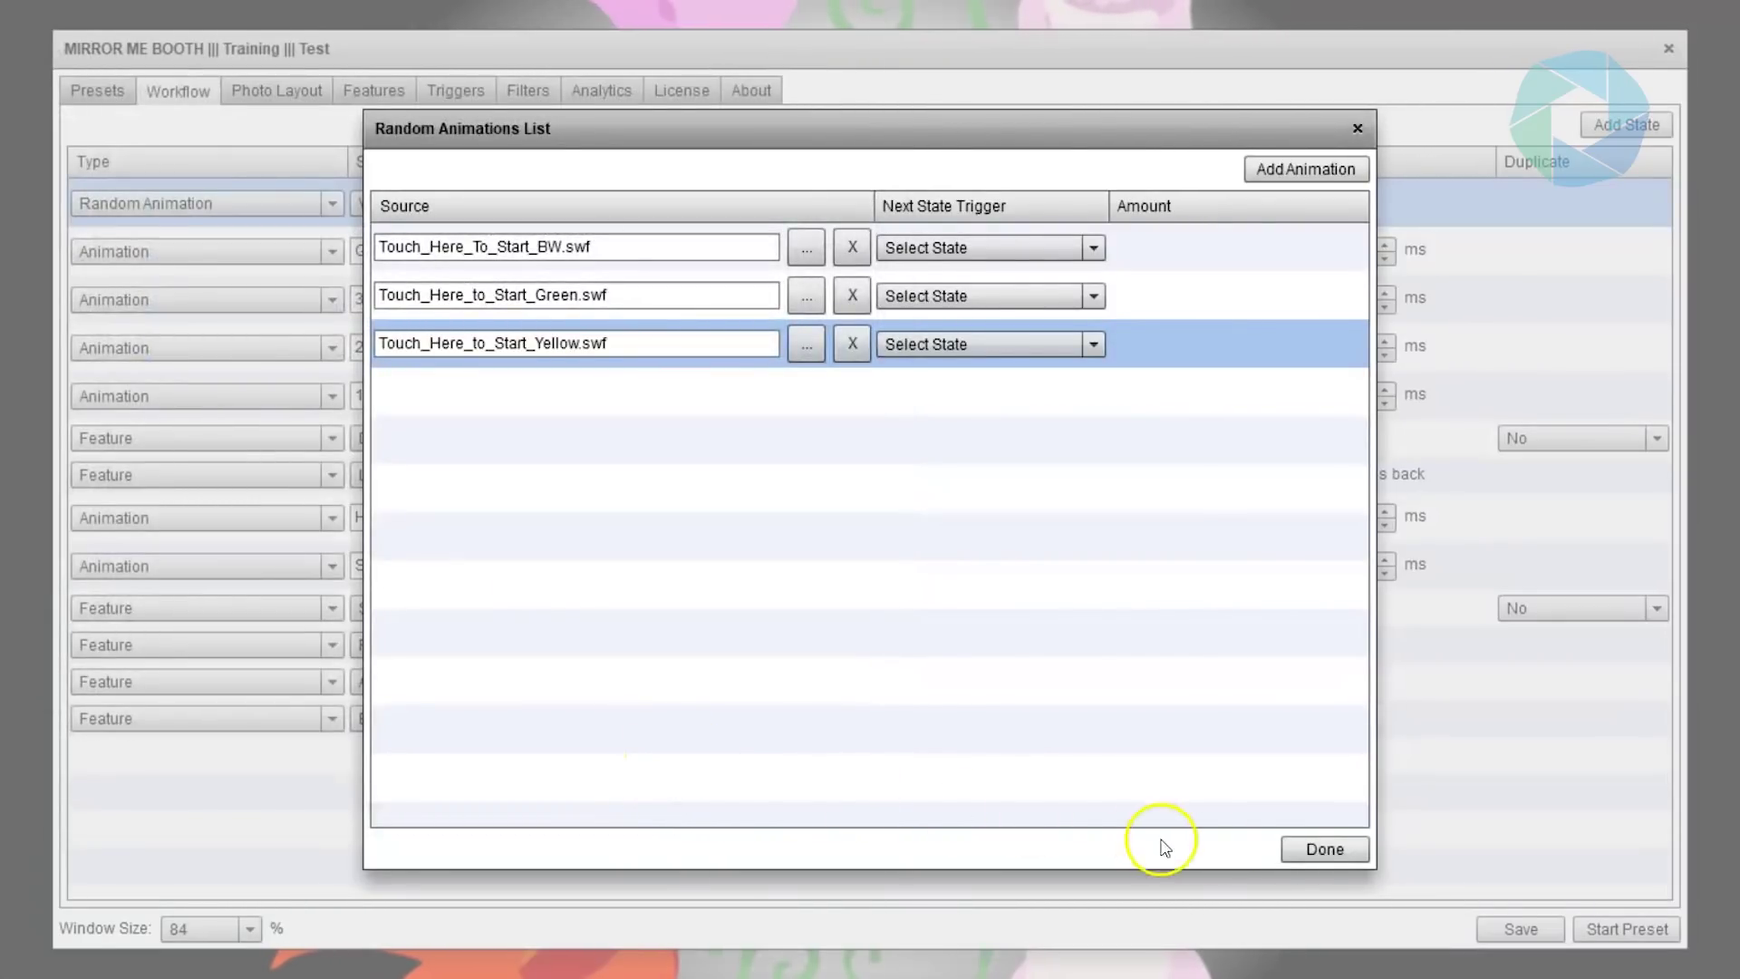
- Finish the random animations list and save the Test preset
{"action": "left_click", "coordinate": [1323, 852]}
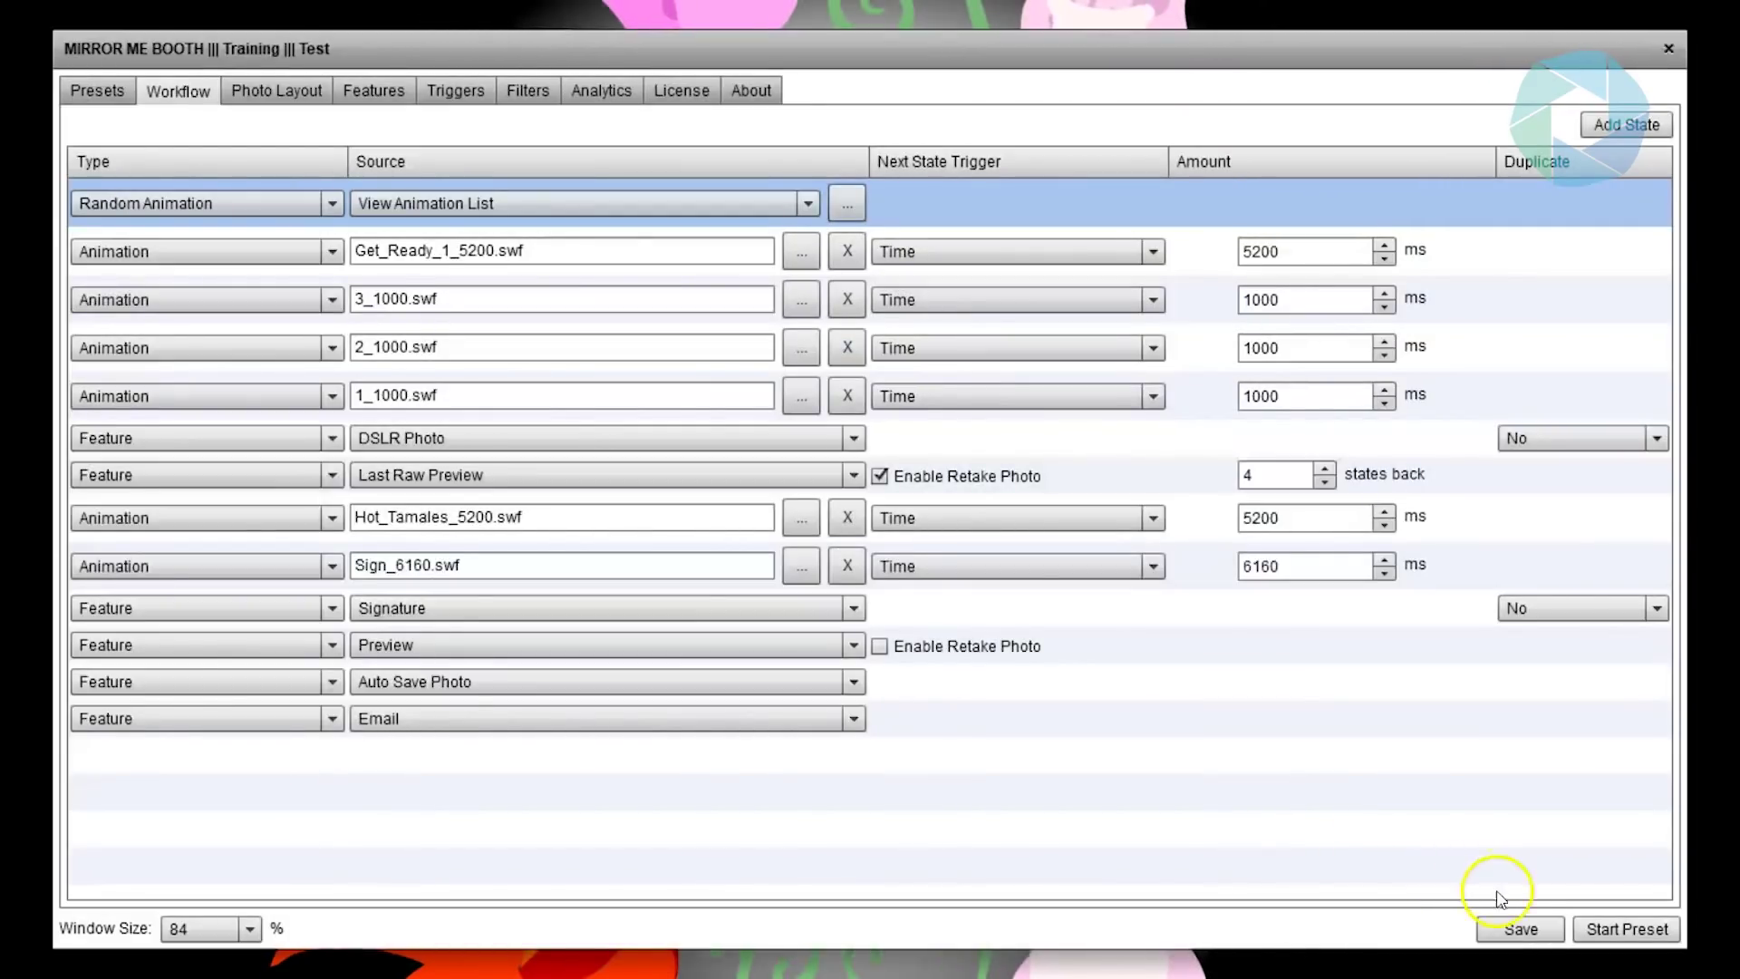
{"action": "left_click", "coordinate": [1521, 930]}
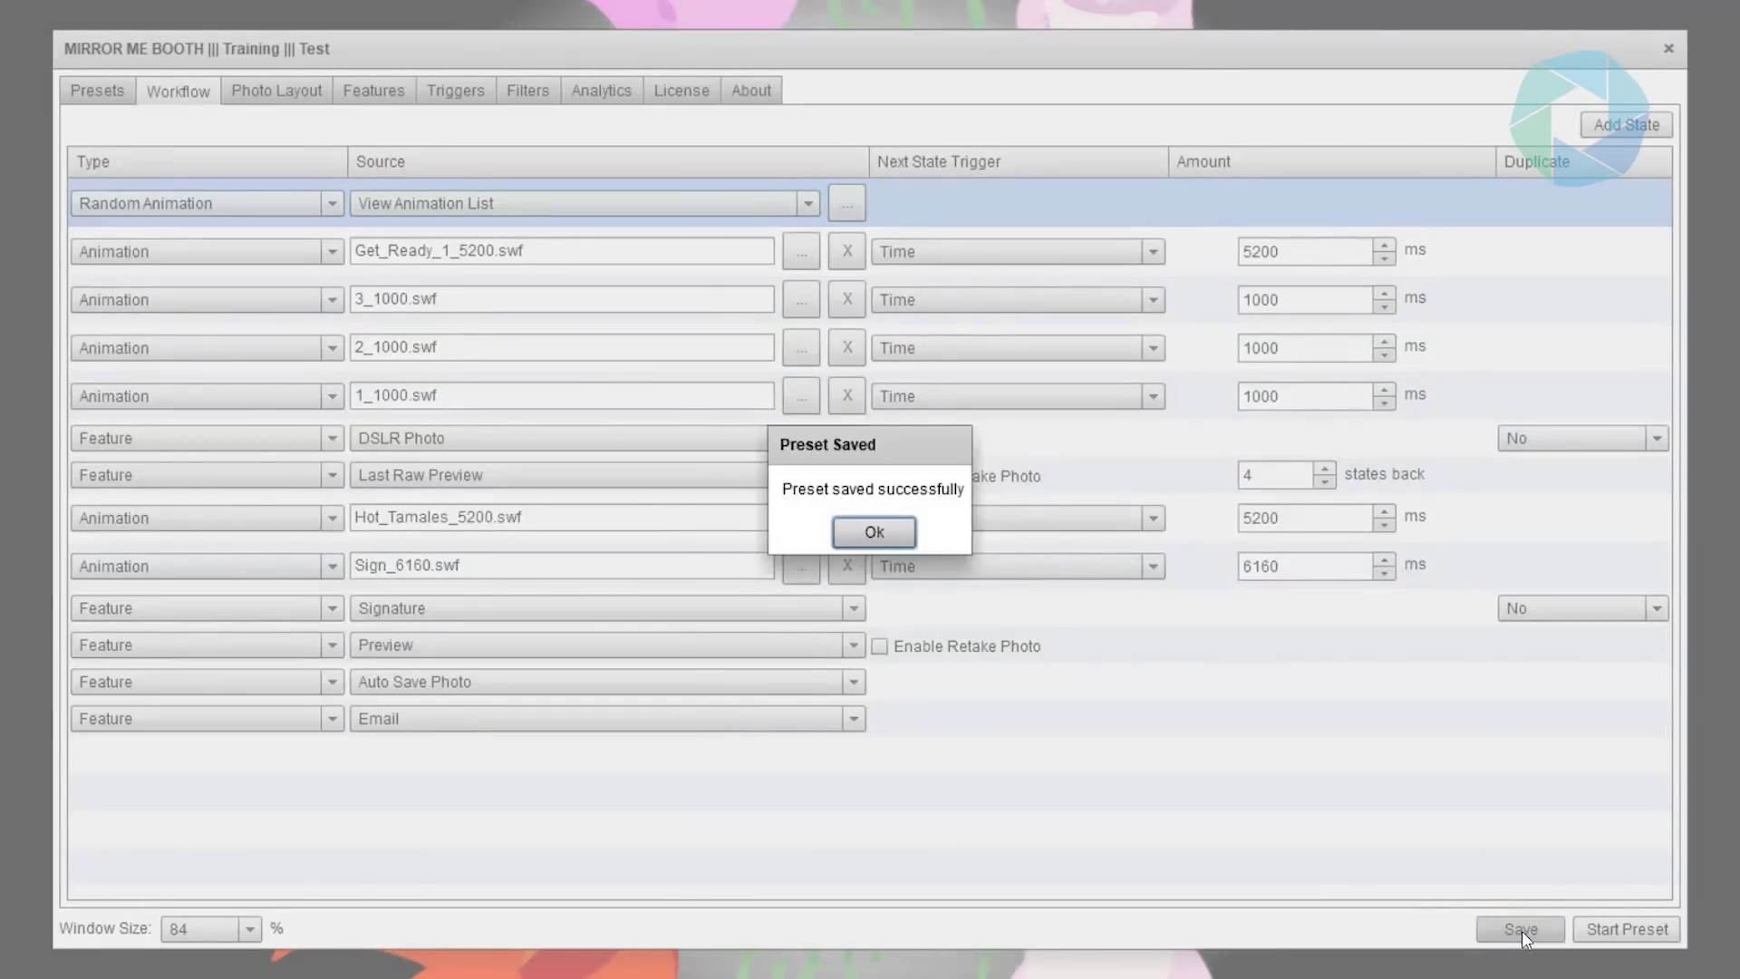
{"action": "left_click", "coordinate": [893, 534]}
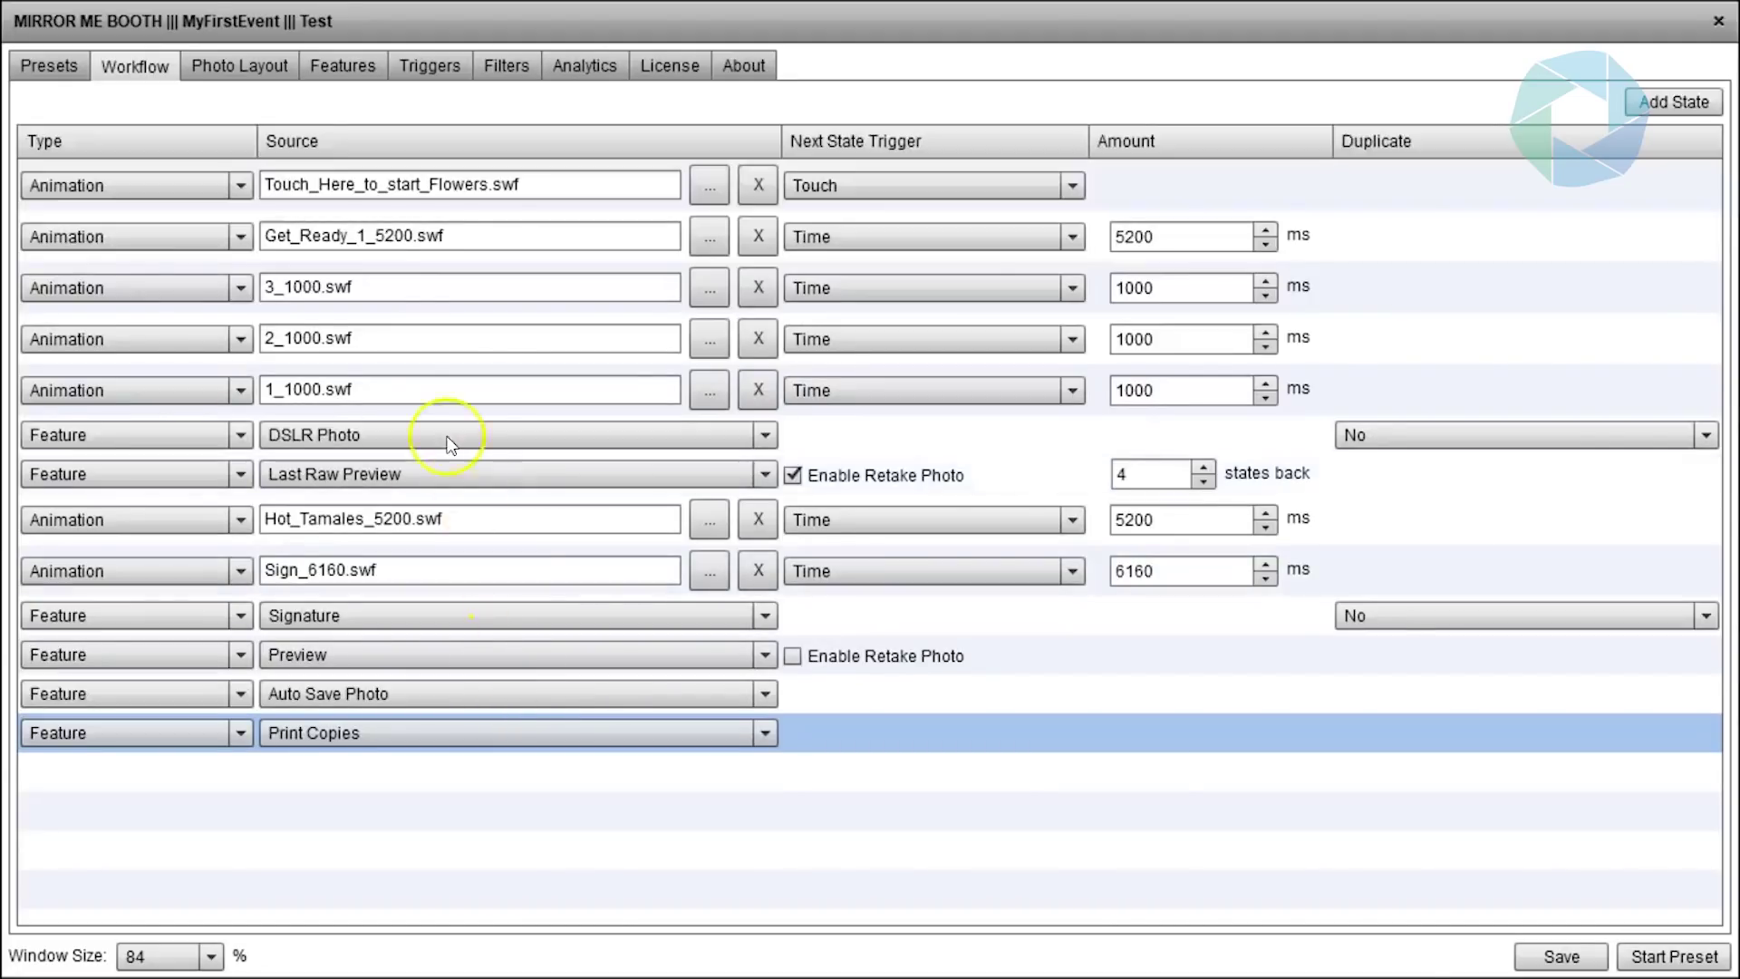
- Set the Print Copies feature's maximum print copies to 2 and save the preset
{"action": "left_click", "coordinate": [309, 76]}
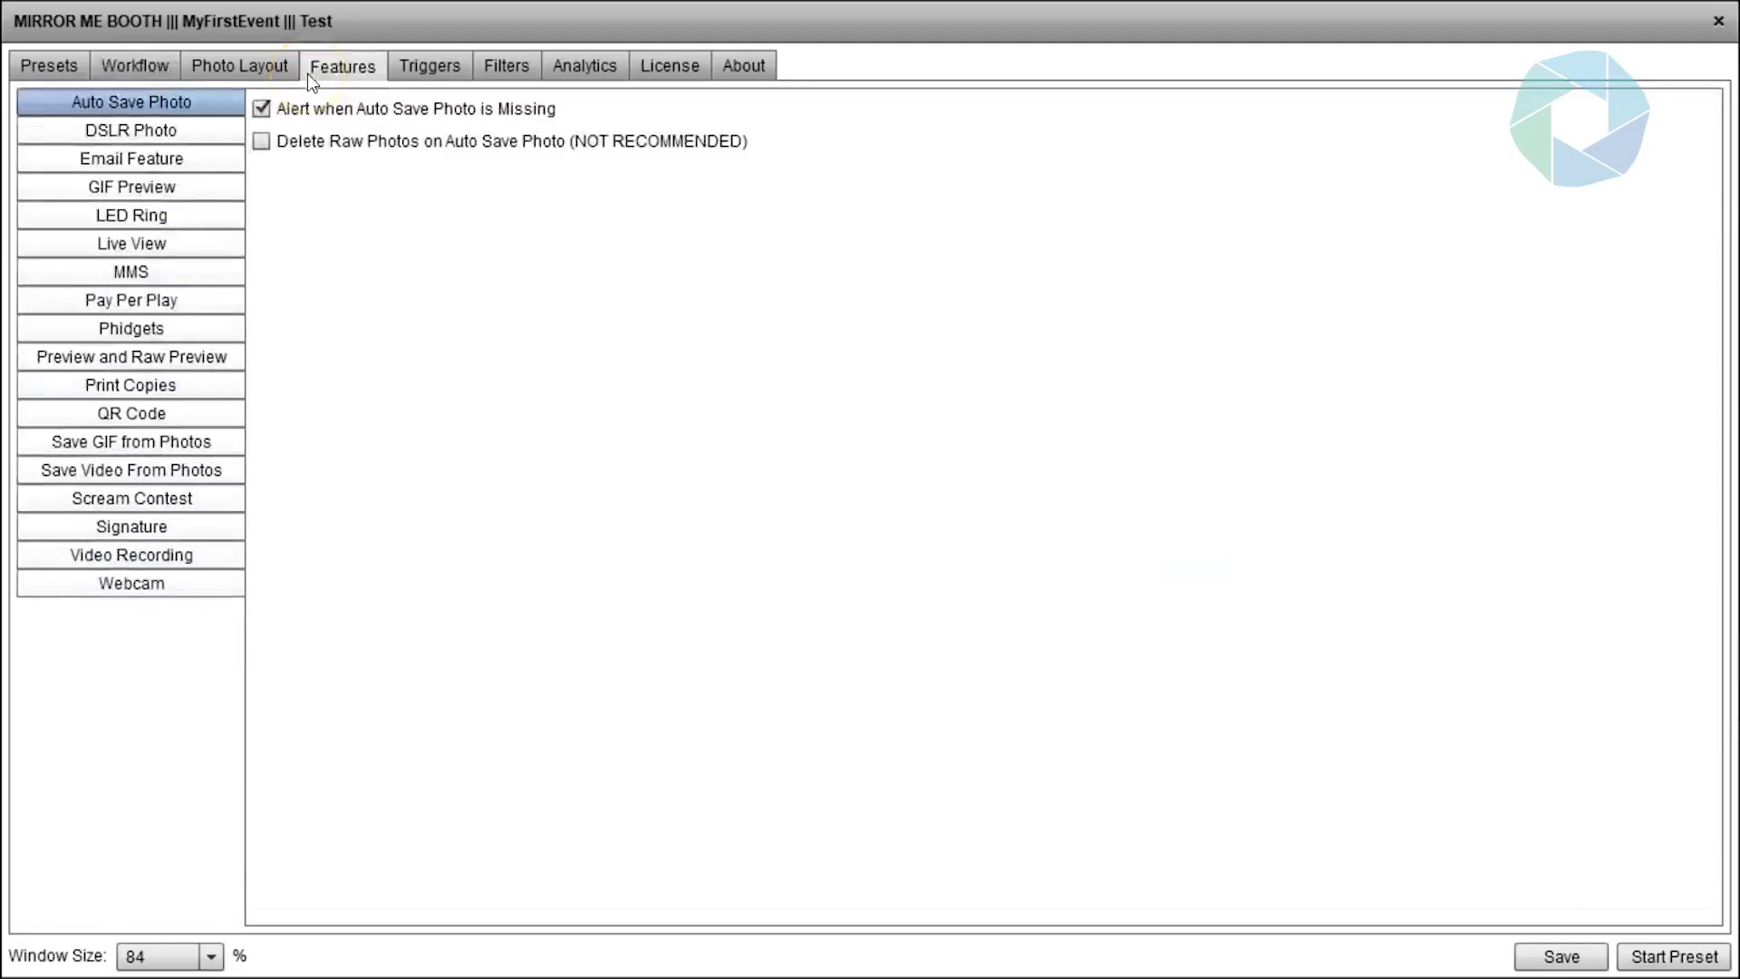
{"action": "left_click", "coordinate": [214, 384]}
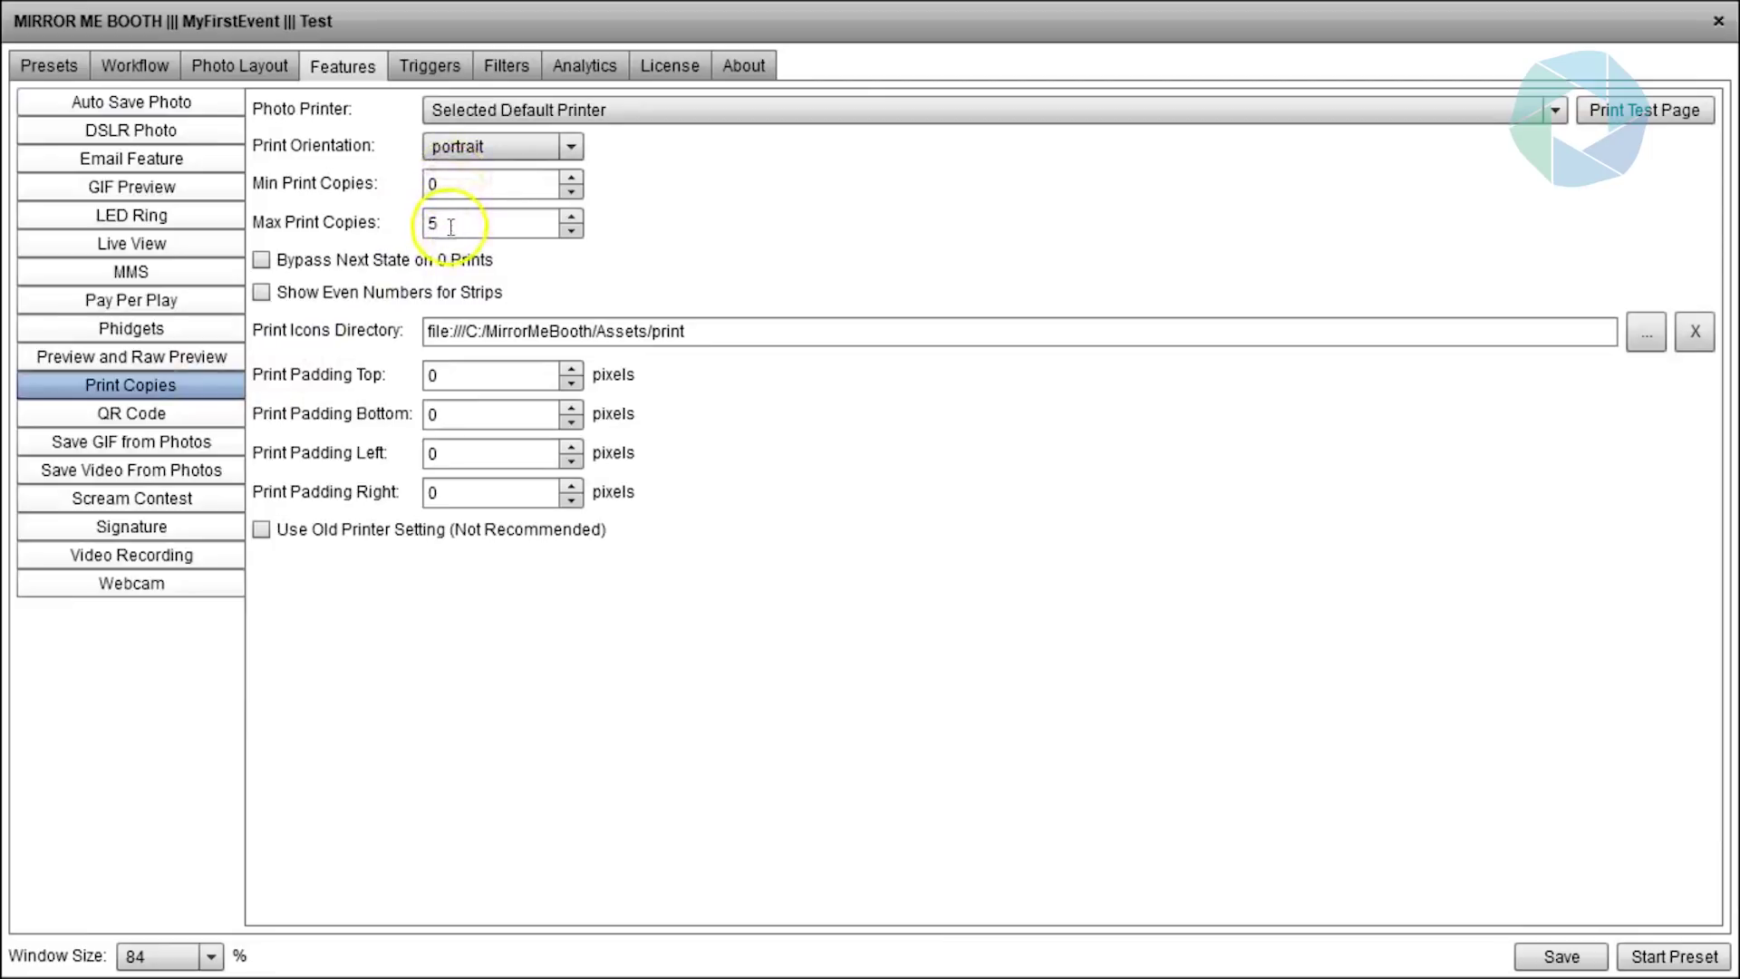
{"action": "left_click", "coordinate": [578, 232]}
{"action": "left_click", "coordinate": [579, 232]}
{"action": "left_click", "coordinate": [578, 232]}
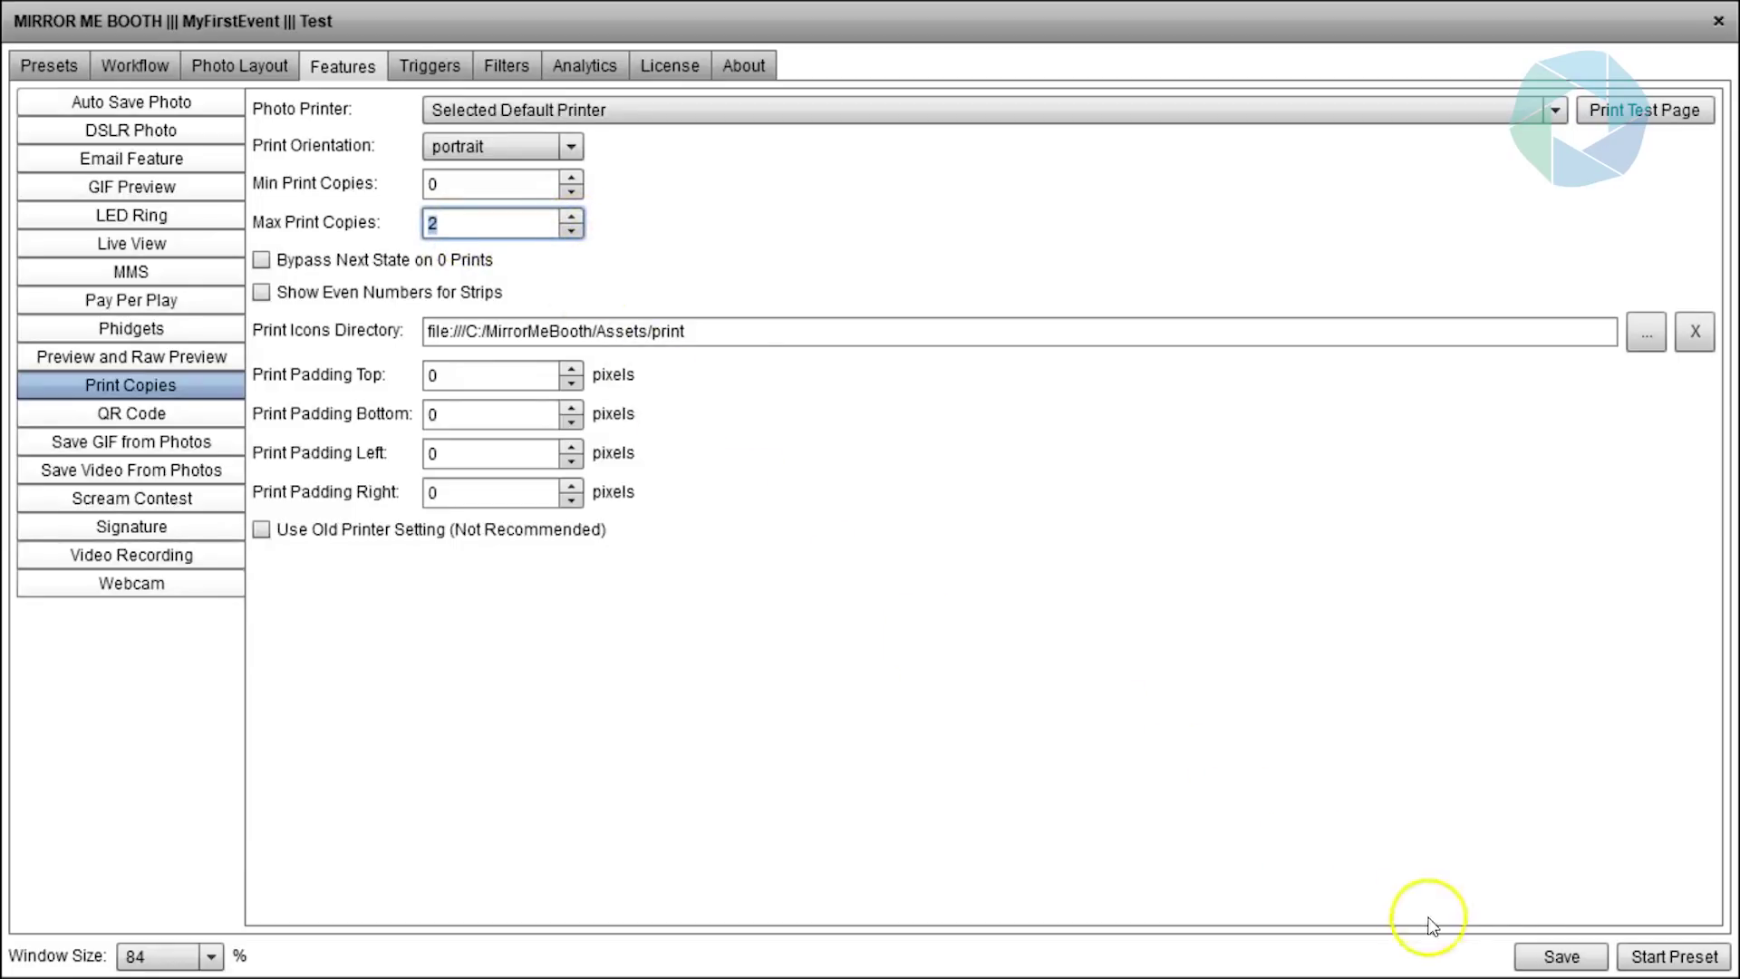
{"action": "left_click", "coordinate": [1544, 959]}
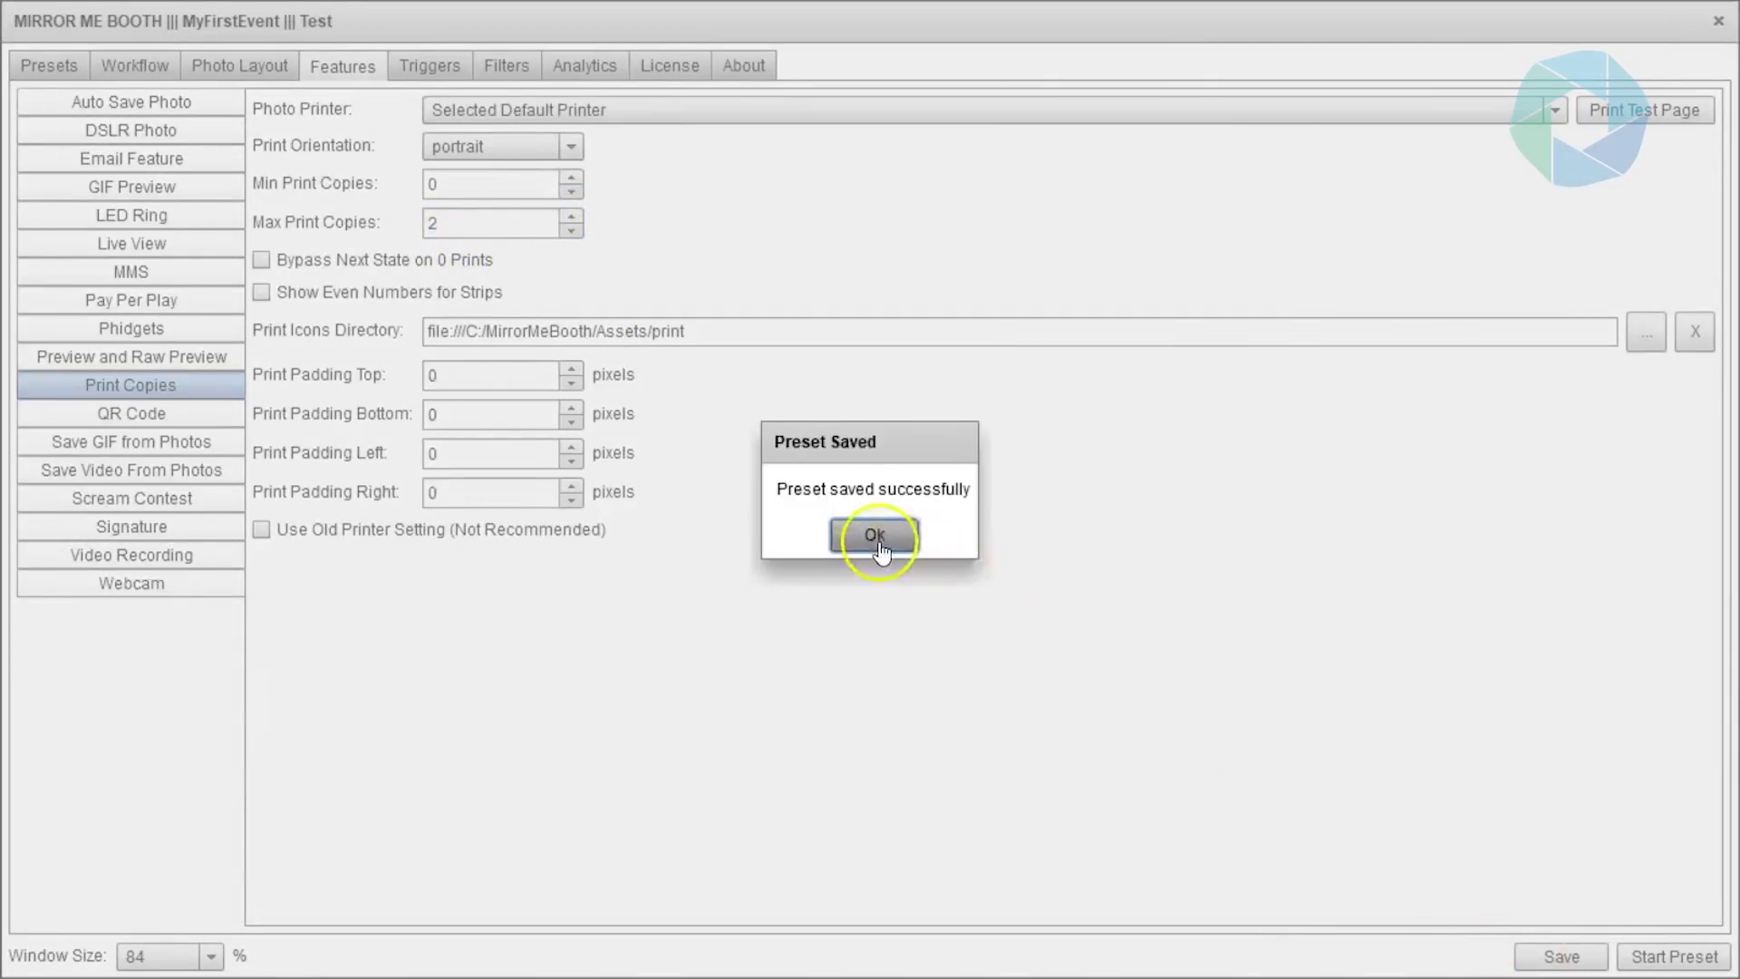
{"action": "left_click", "coordinate": [876, 536]}
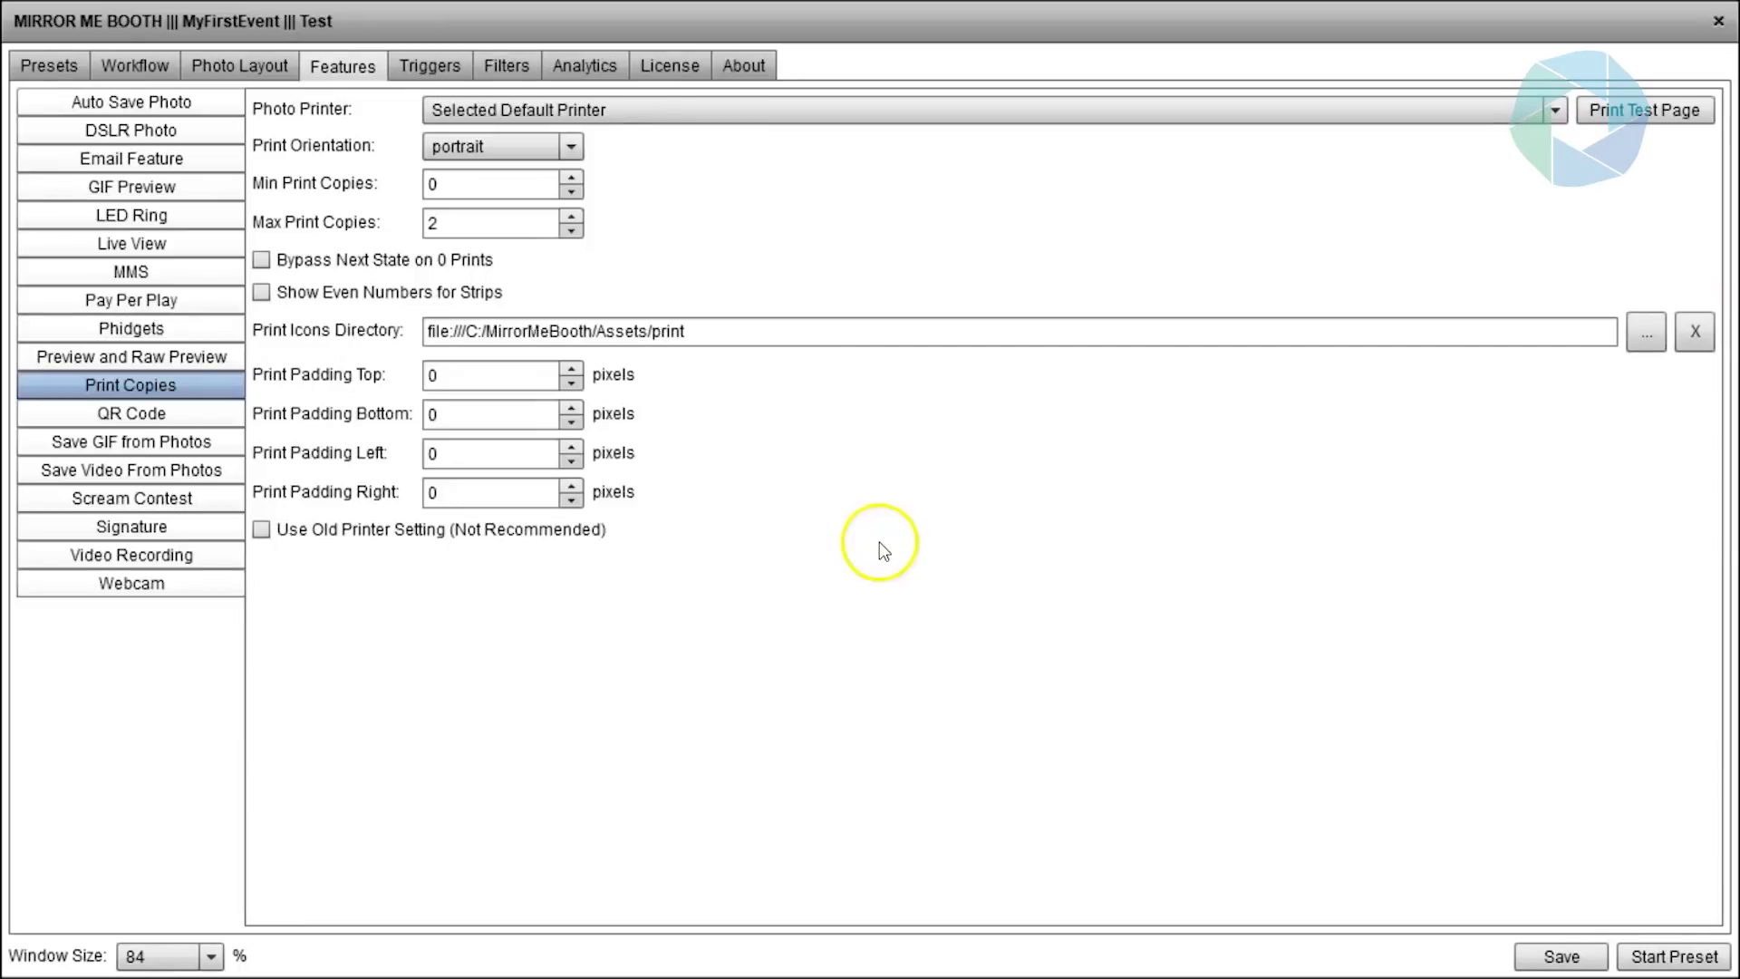
- Set the Preview Time to 8000 milliseconds in the Preview and Raw Preview feature and save the preset
{"action": "left_click", "coordinate": [149, 67]}
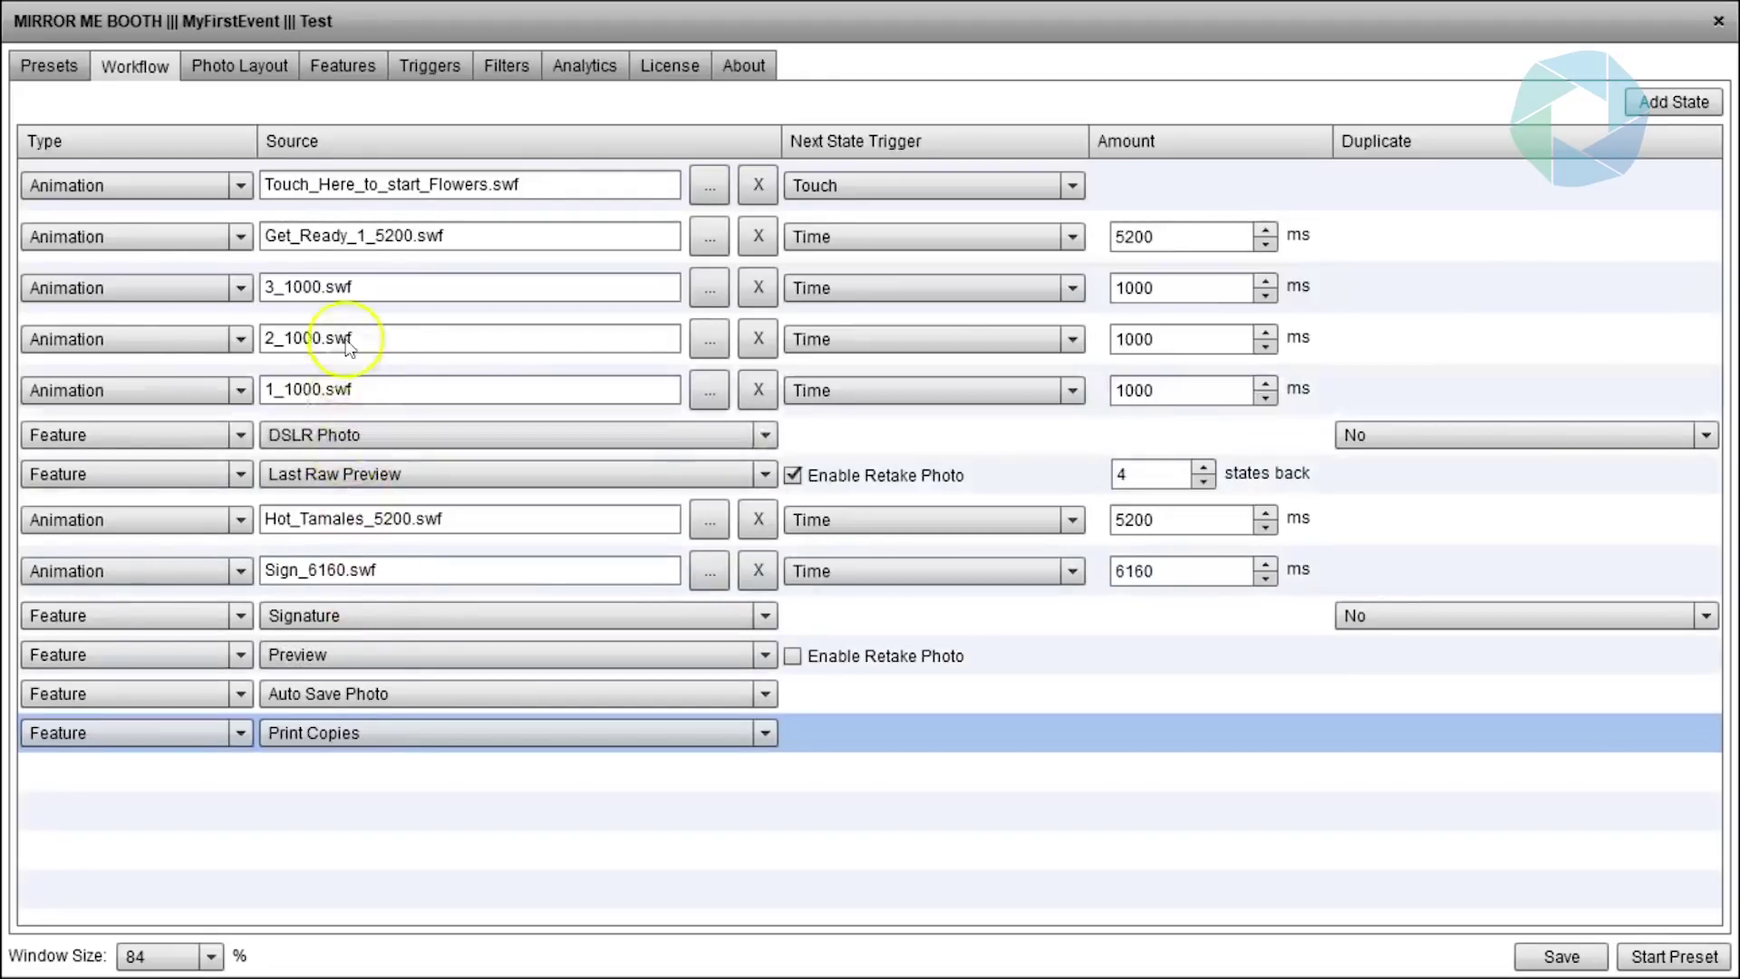
{"action": "left_click", "coordinate": [341, 71]}
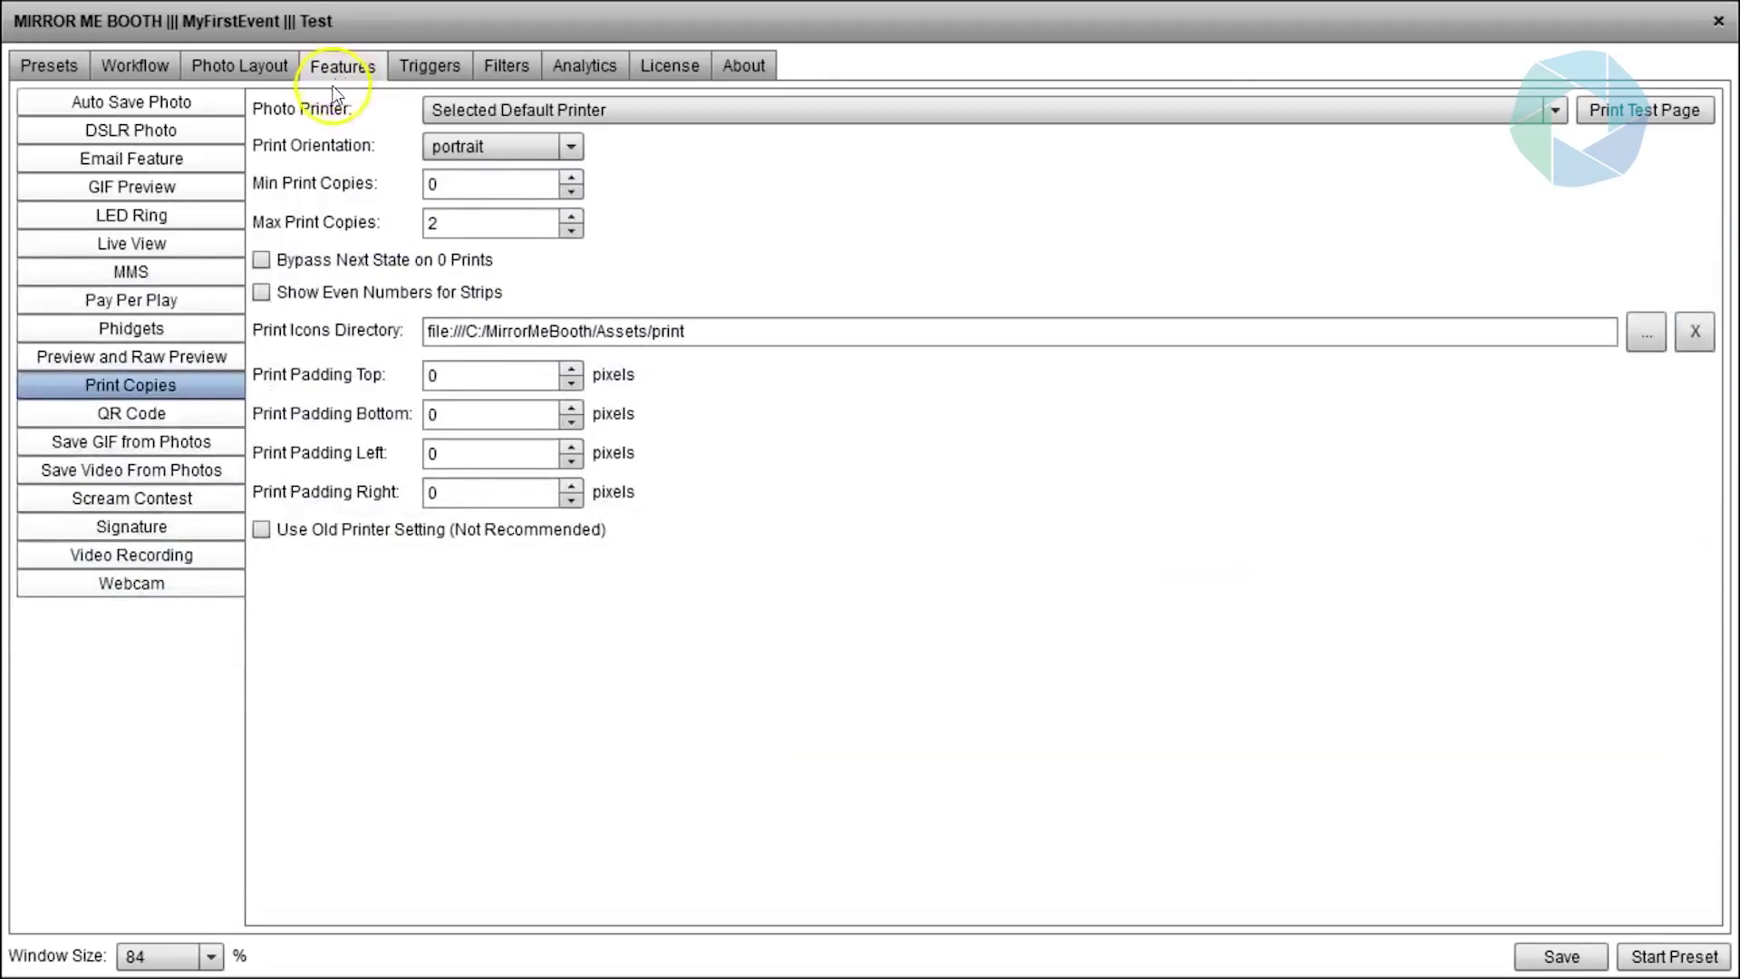
{"action": "left_click", "coordinate": [198, 356]}
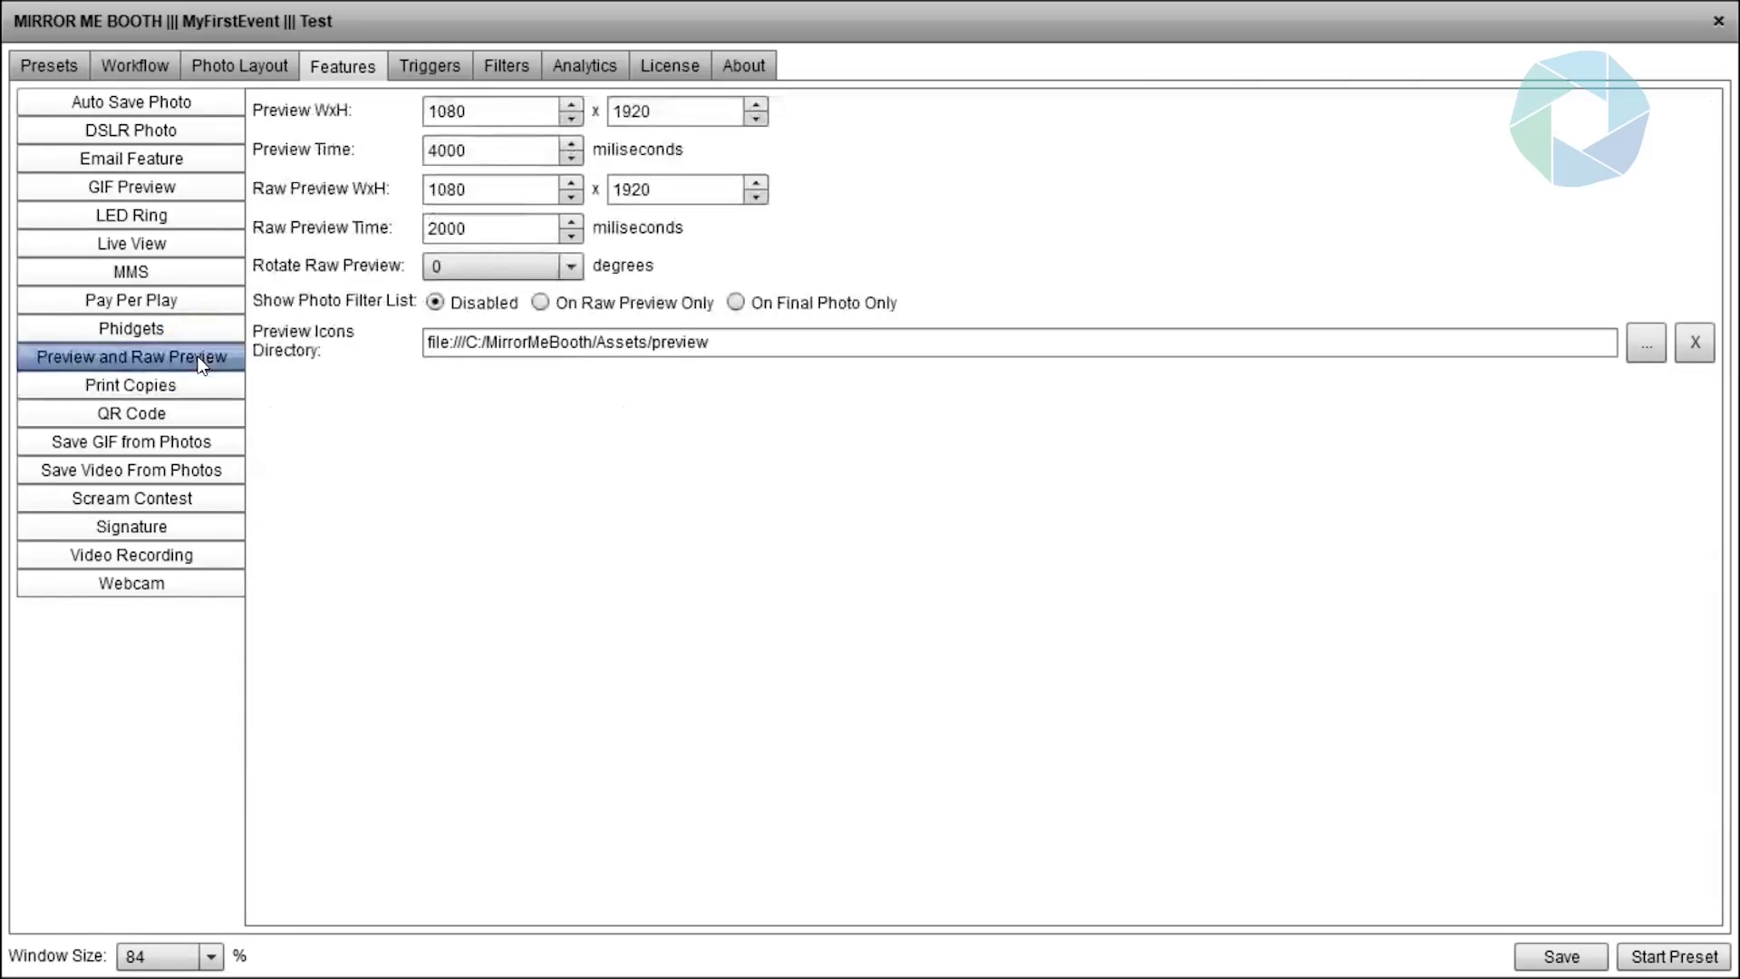
{"action": "left_click", "coordinate": [444, 151]}
{"action": "double_click", "coordinate": [444, 151]}
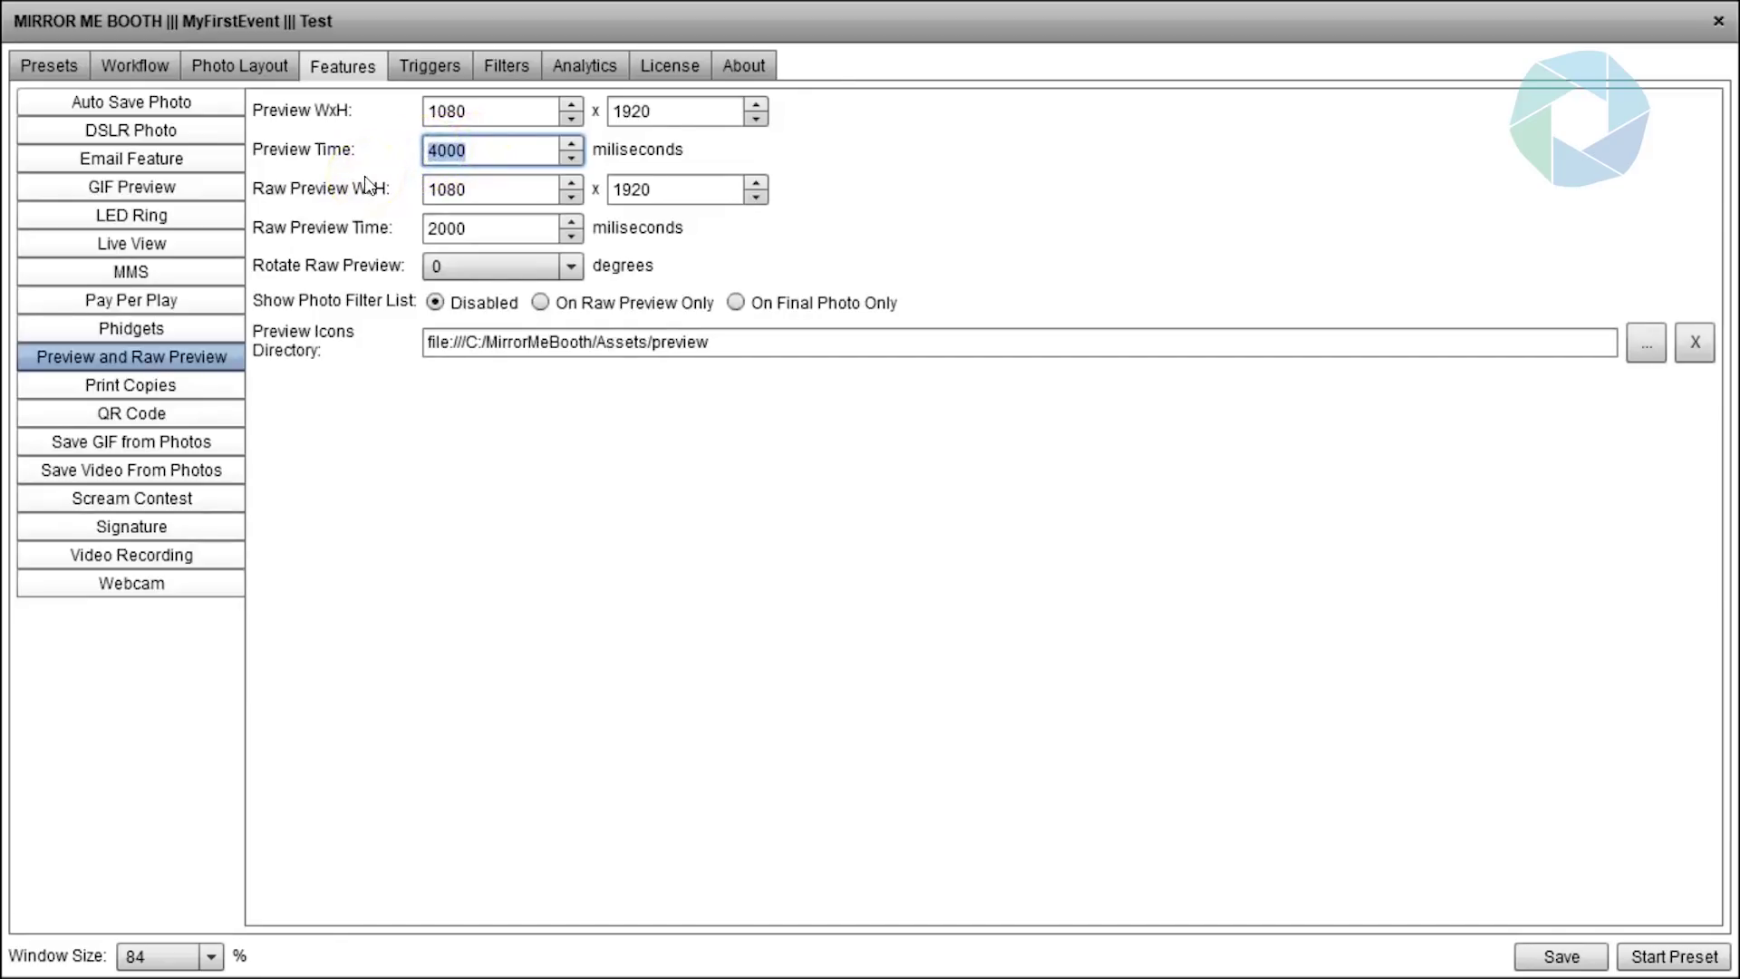
{"action": "type", "text": "8000"}
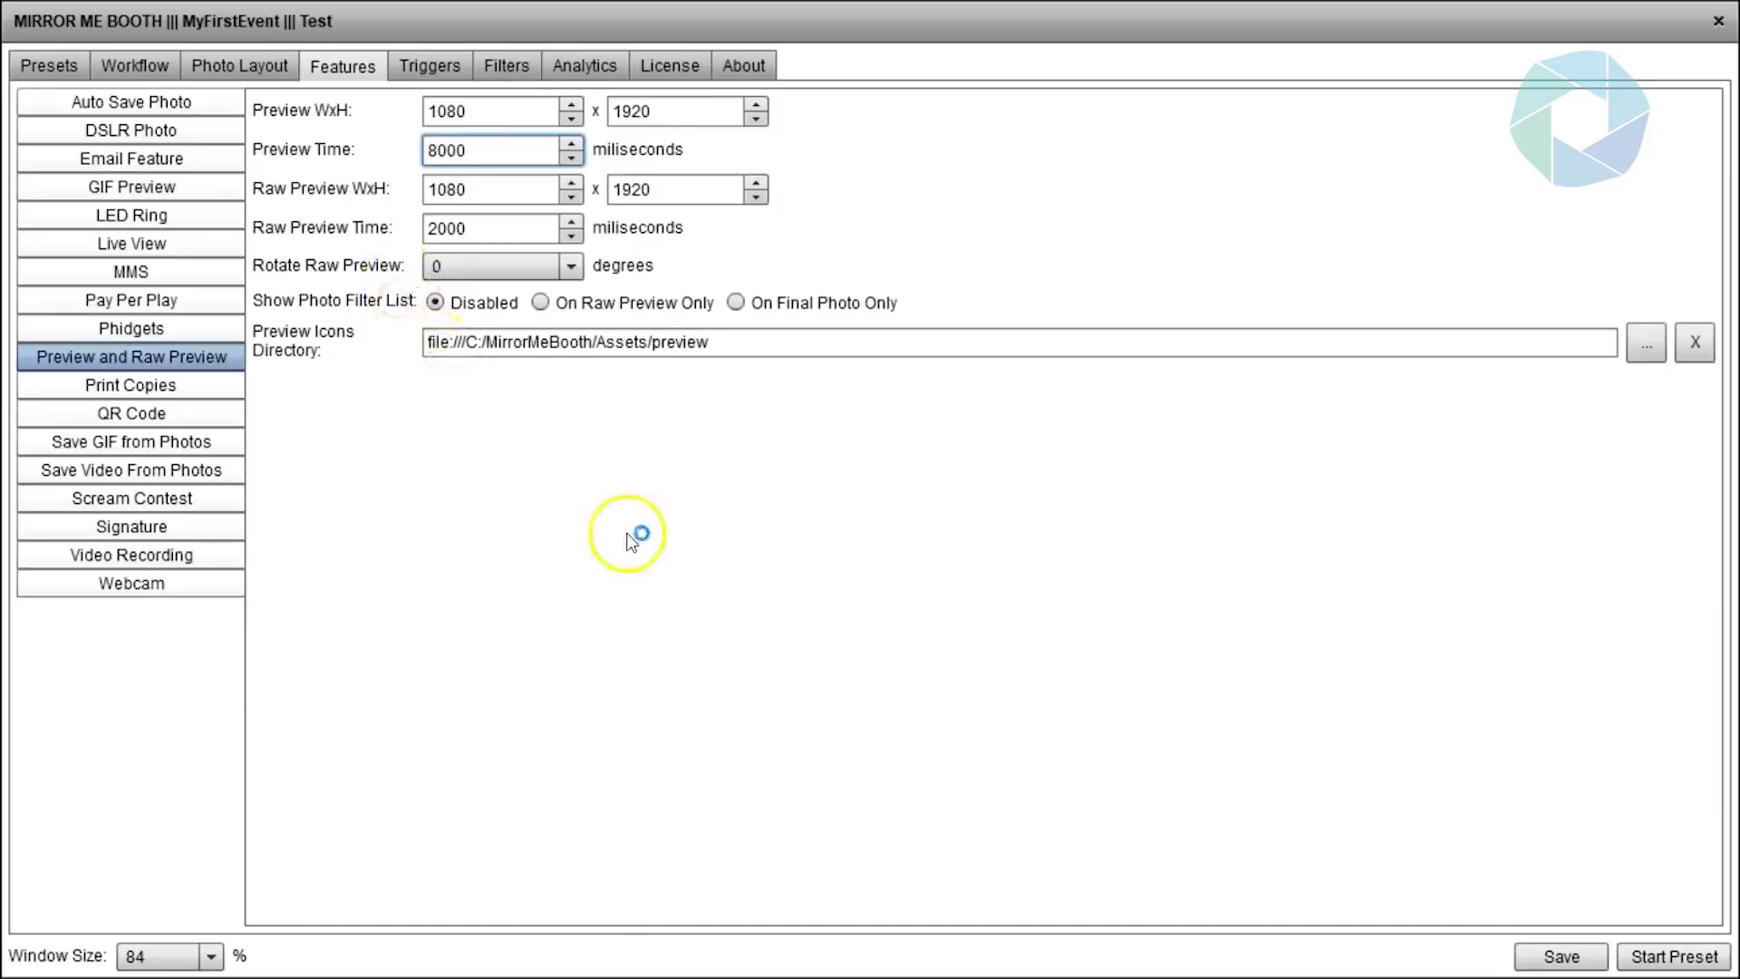
{"action": "left_click", "coordinate": [1559, 957]}
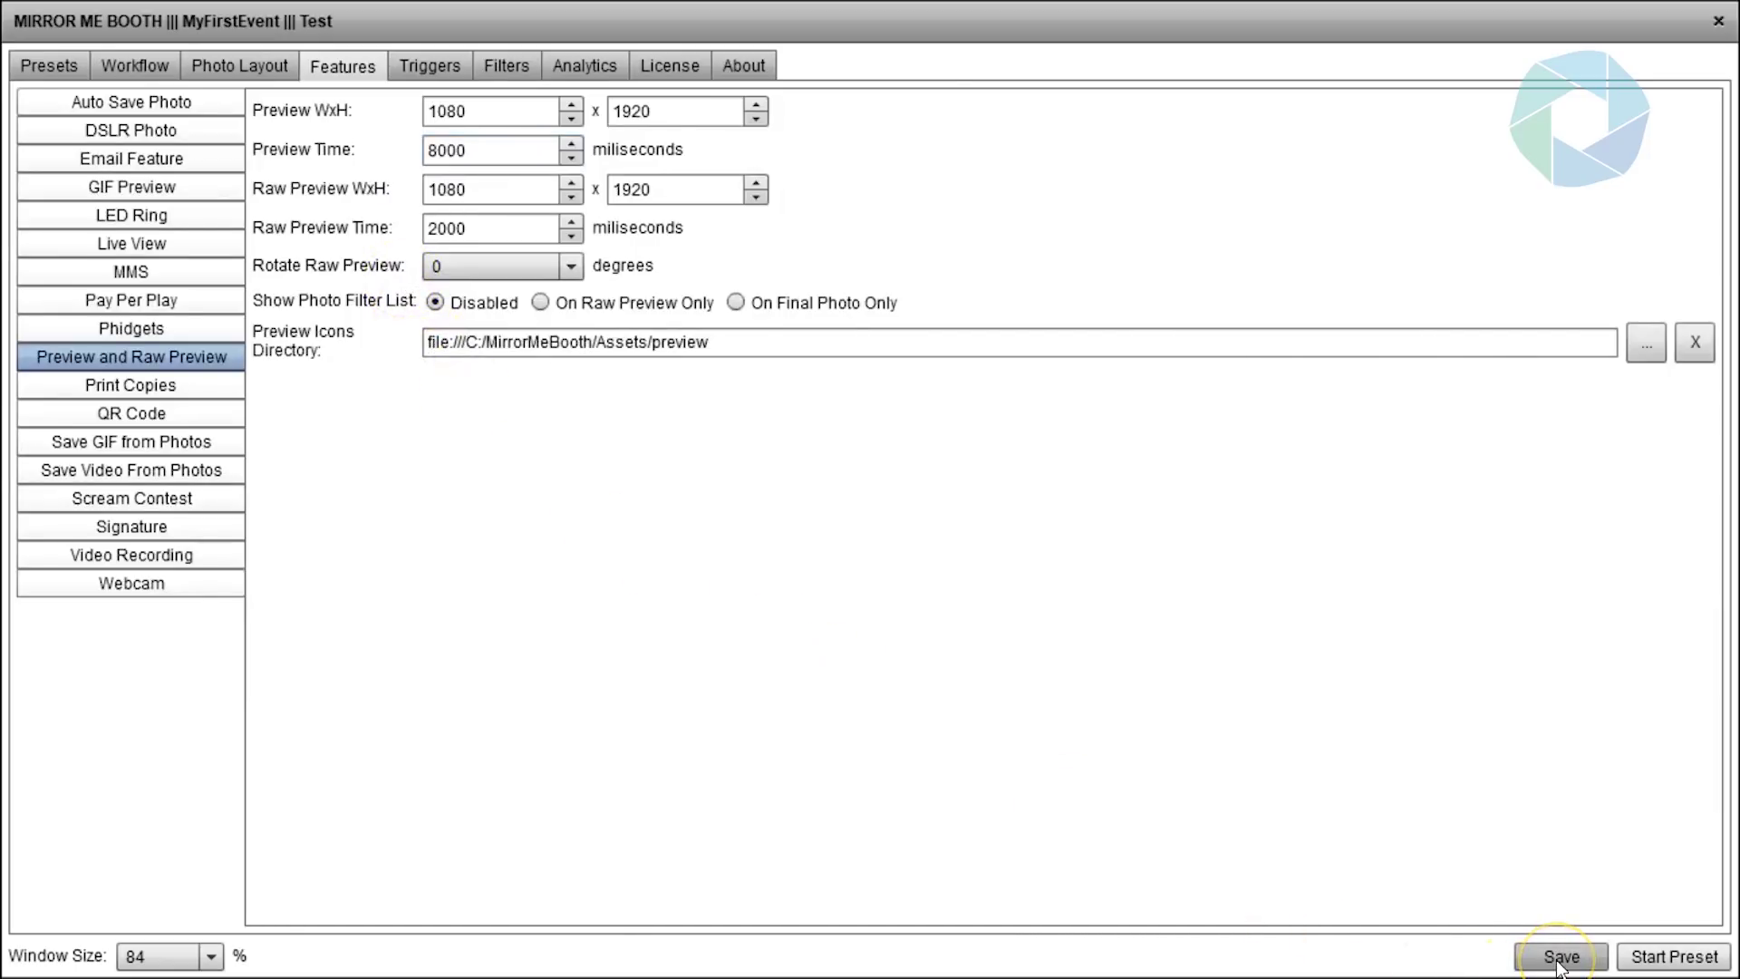
{"action": "left_click", "coordinate": [890, 541]}
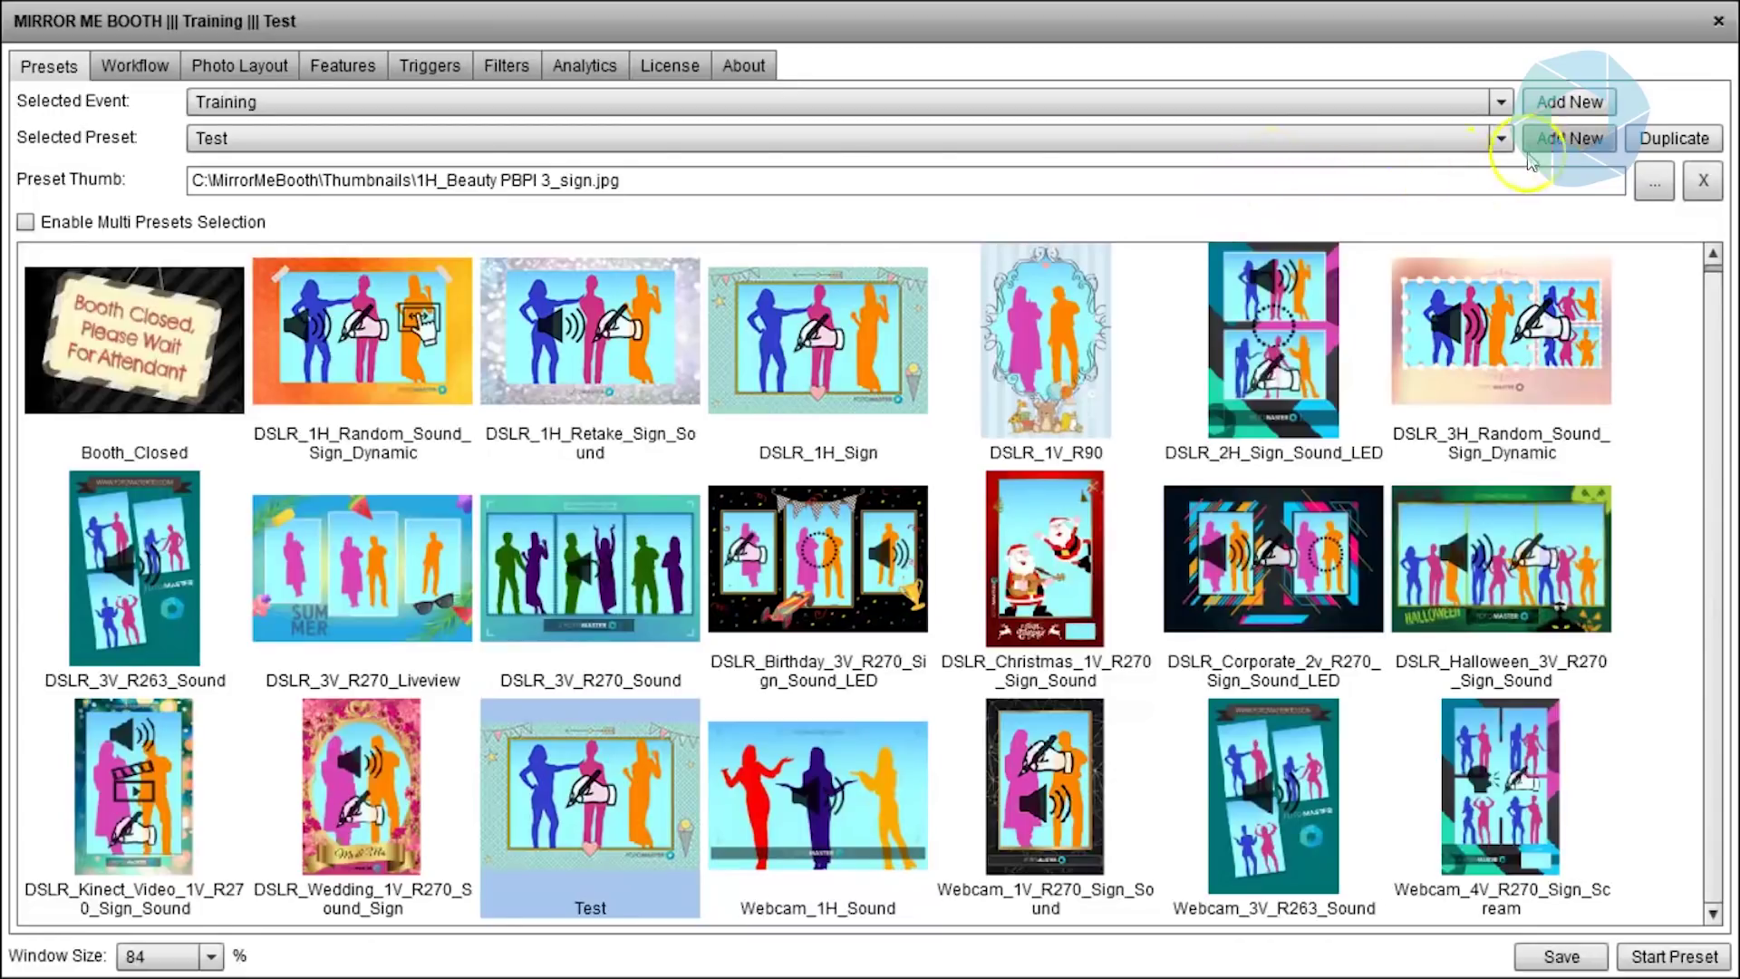
- Create a new preset named New Preset in the Training event
{"action": "left_click", "coordinate": [1553, 145]}
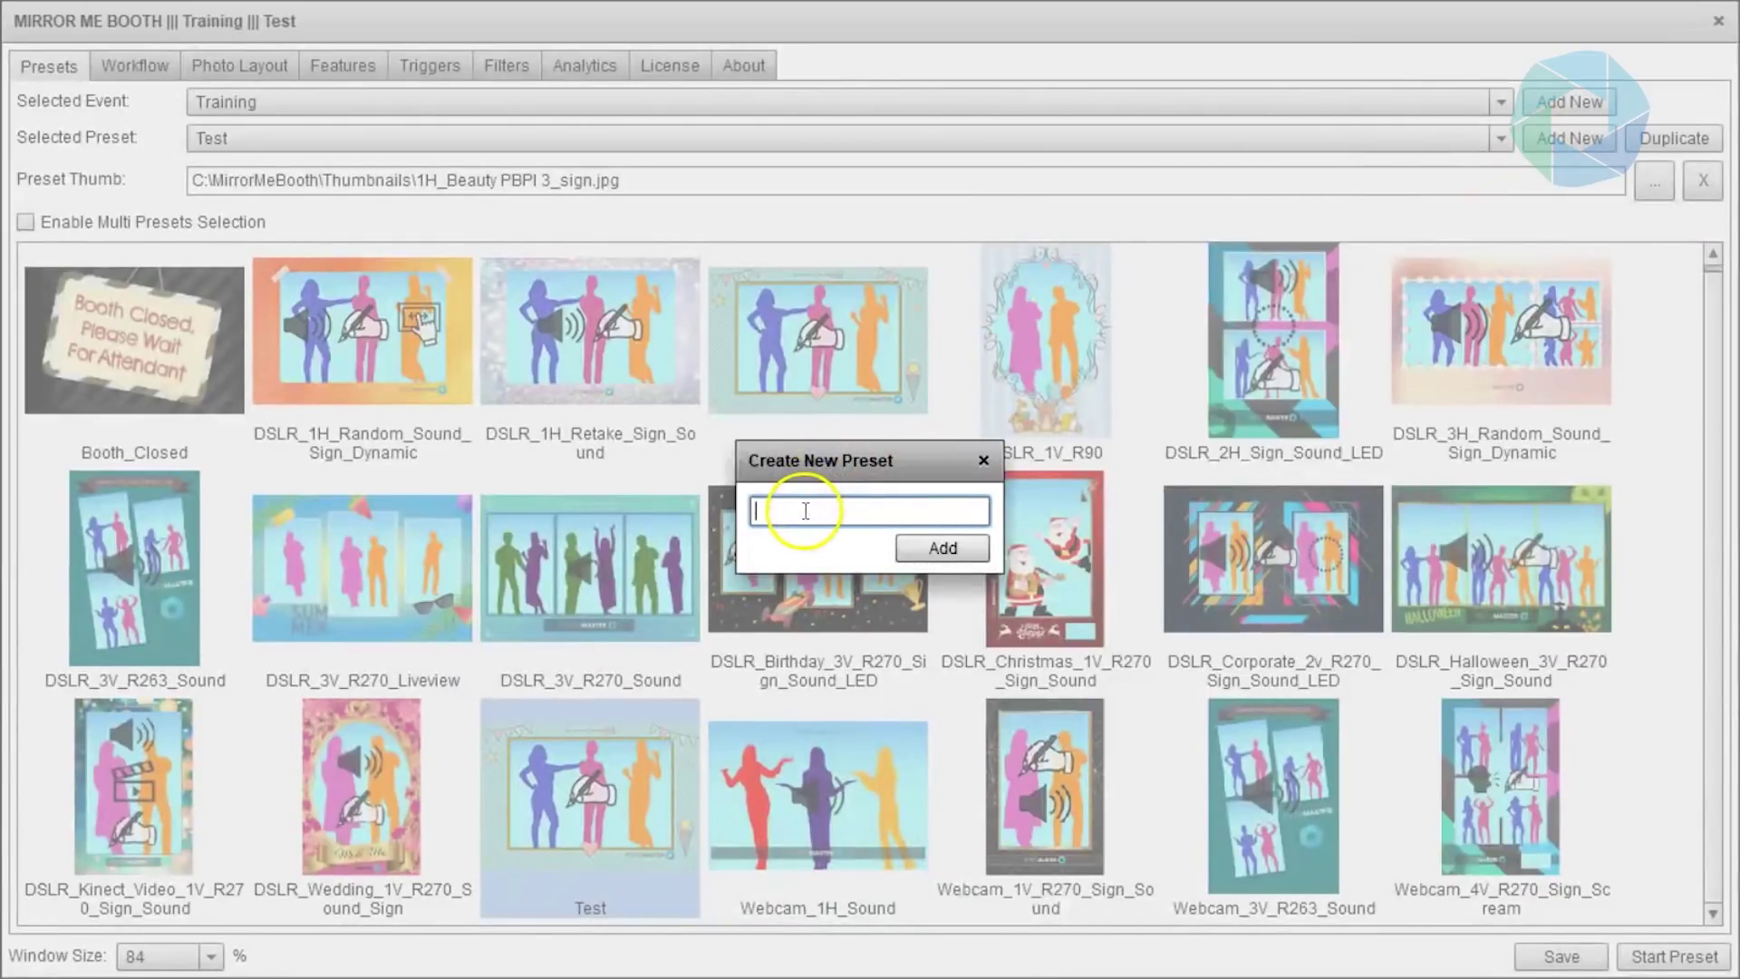
{"action": "type", "text": "New Preset"}
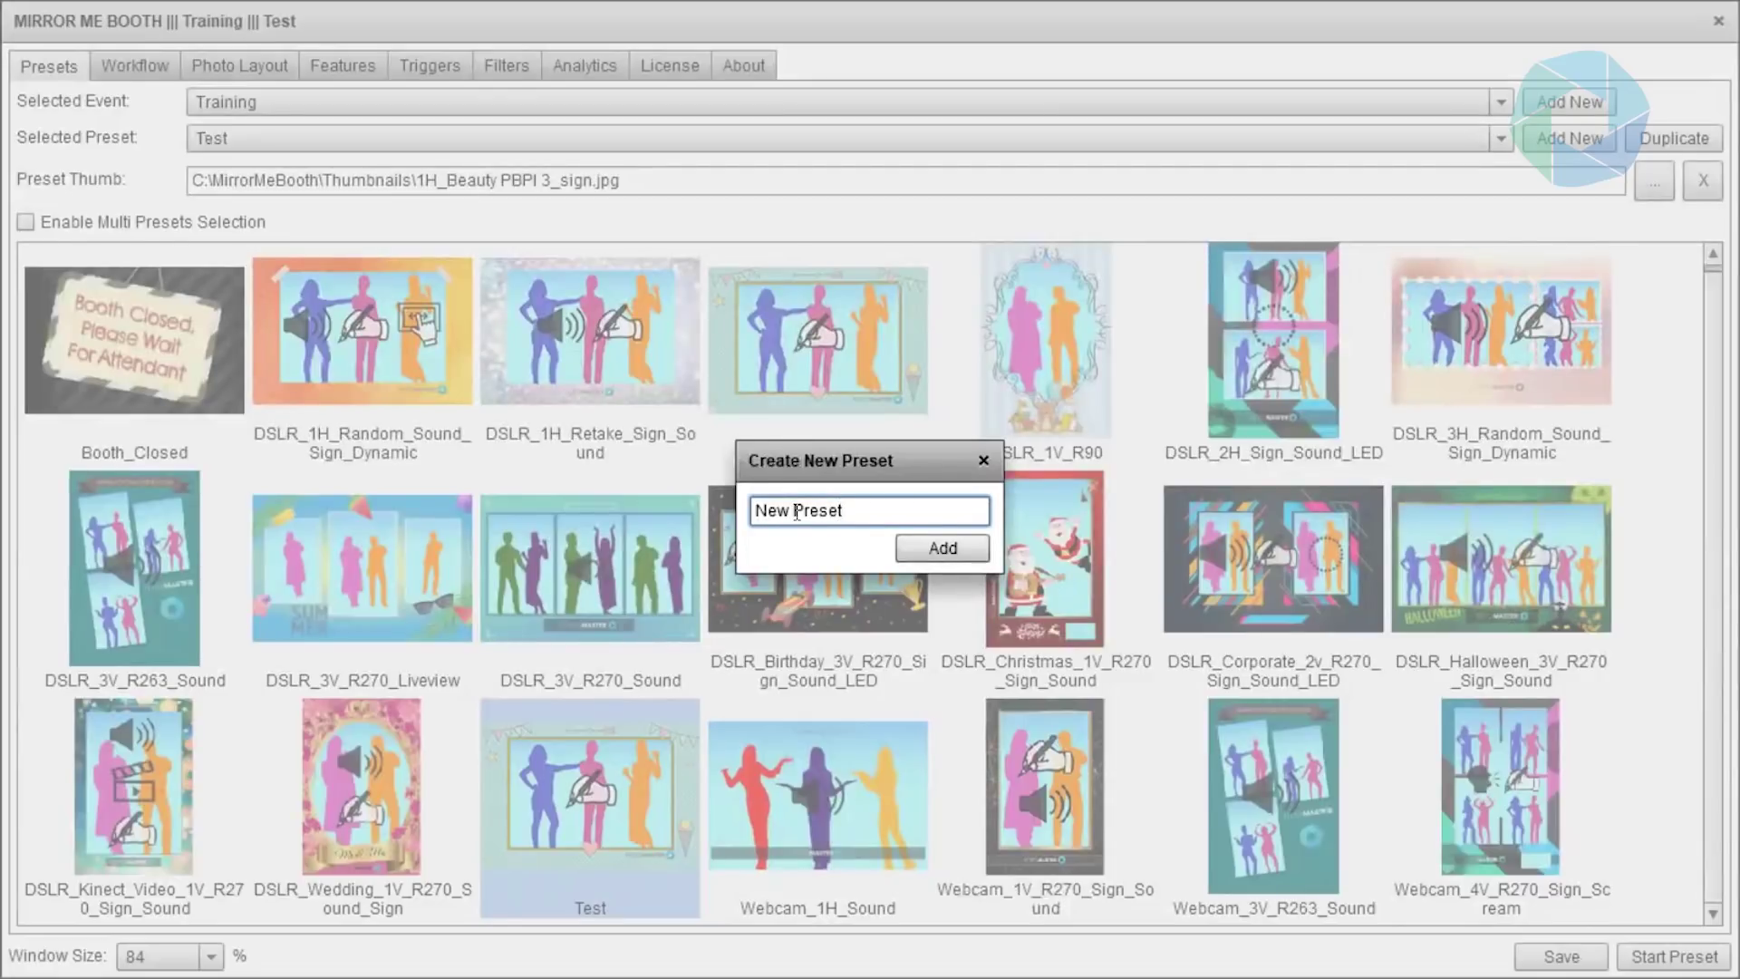
{"action": "left_click", "coordinate": [921, 547]}
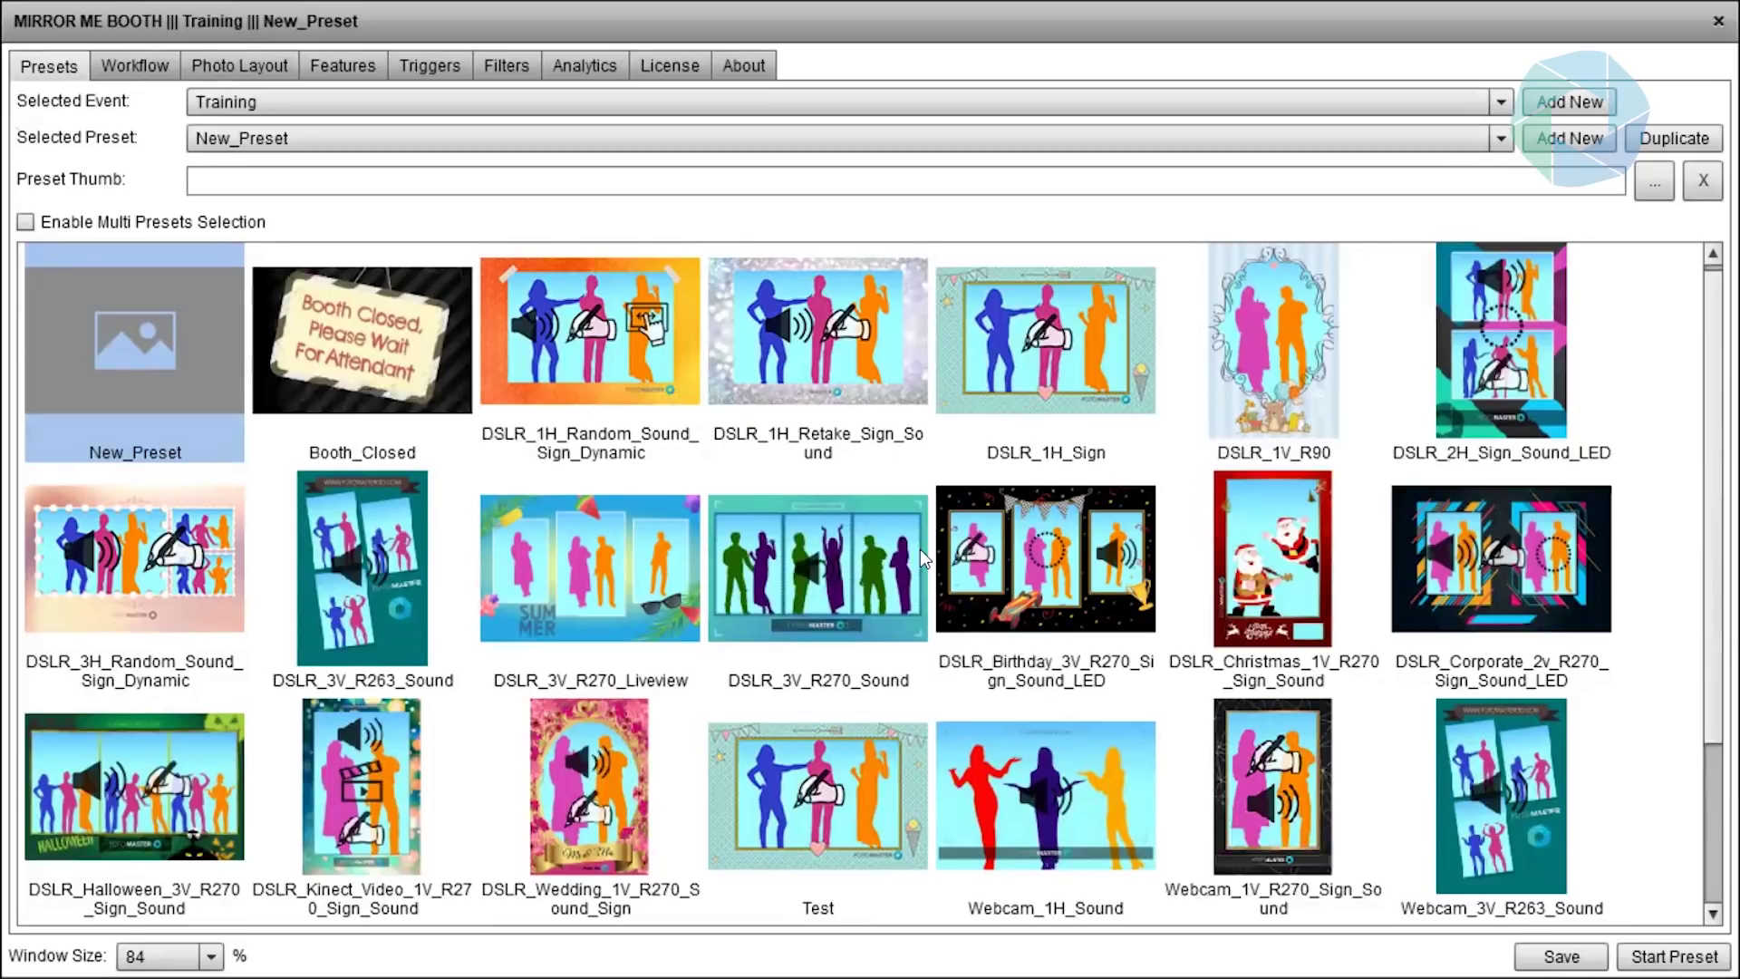
- Look over the new preset's photo layout and workflow state list
{"action": "left_click", "coordinate": [157, 71]}
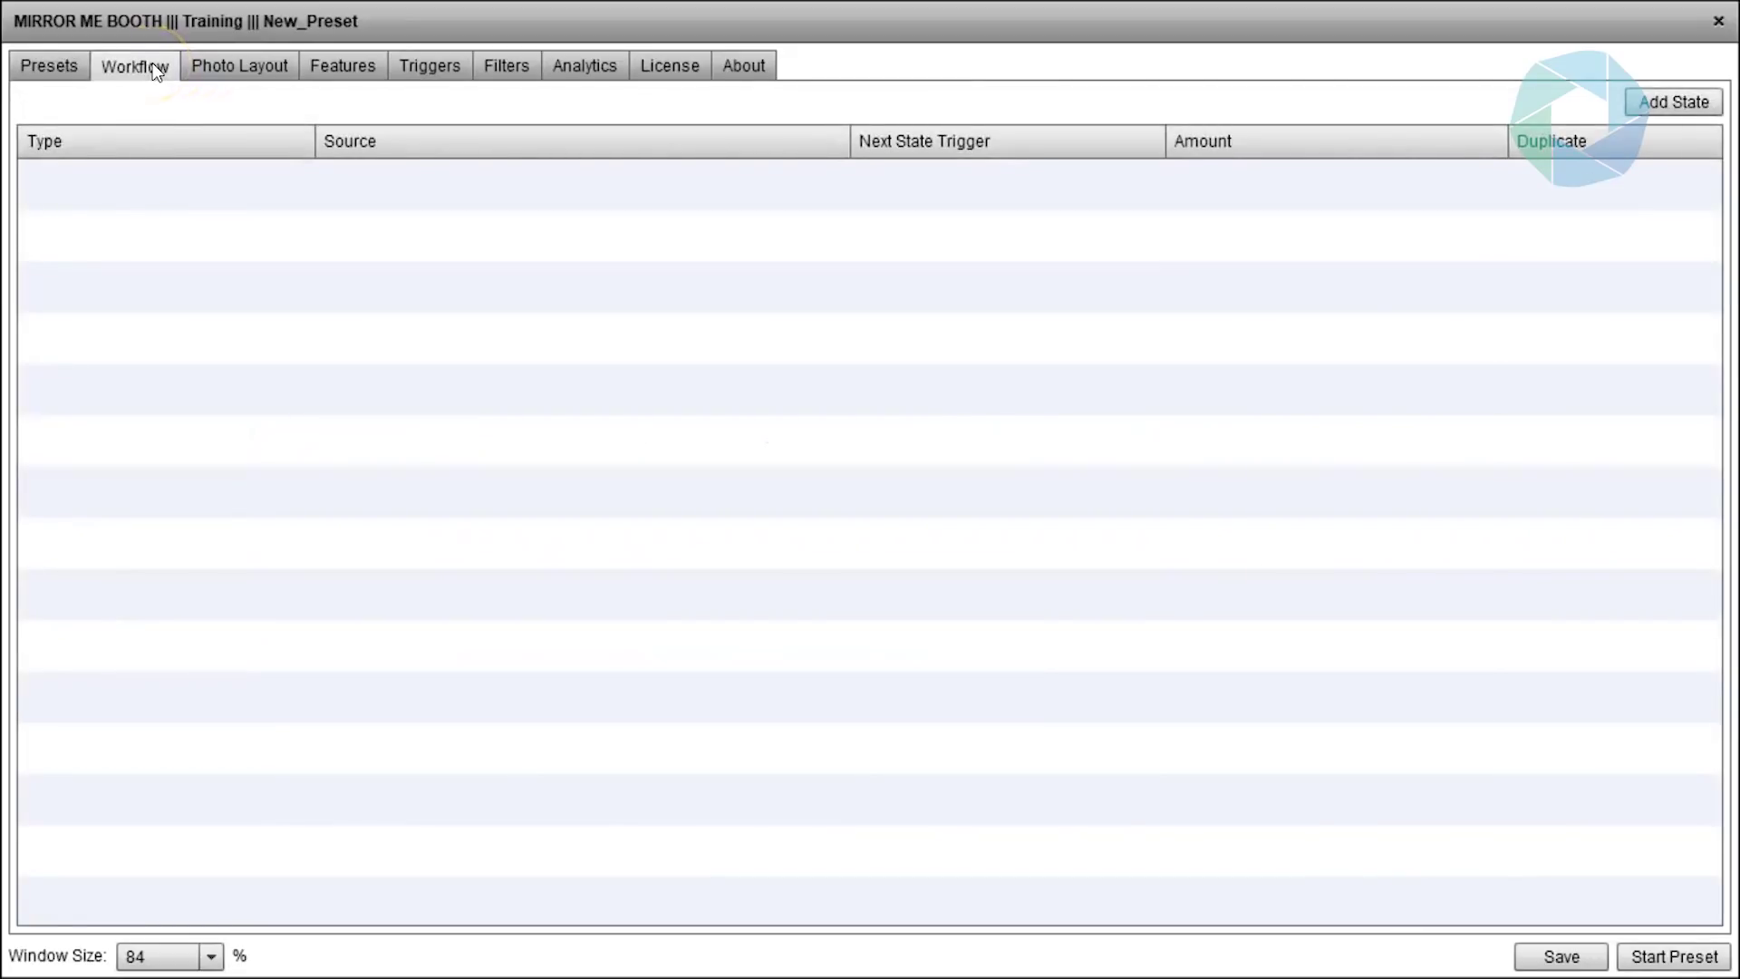
{"action": "left_click", "coordinate": [228, 70]}
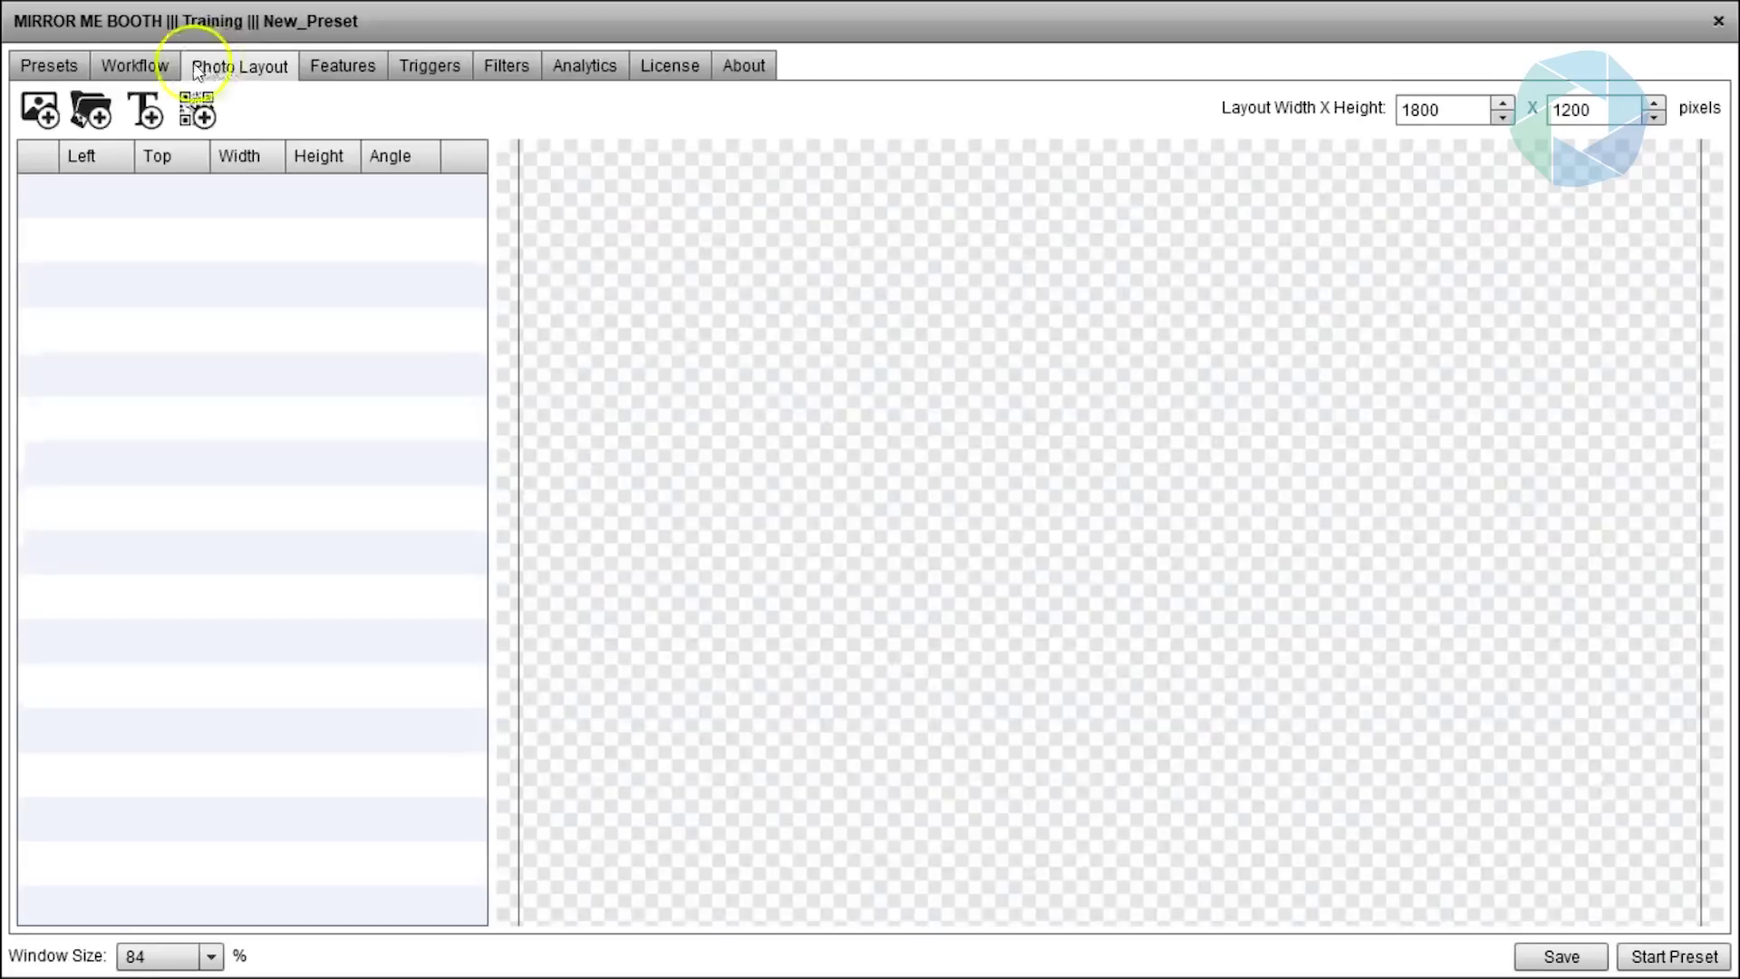
{"action": "left_click", "coordinate": [120, 65]}
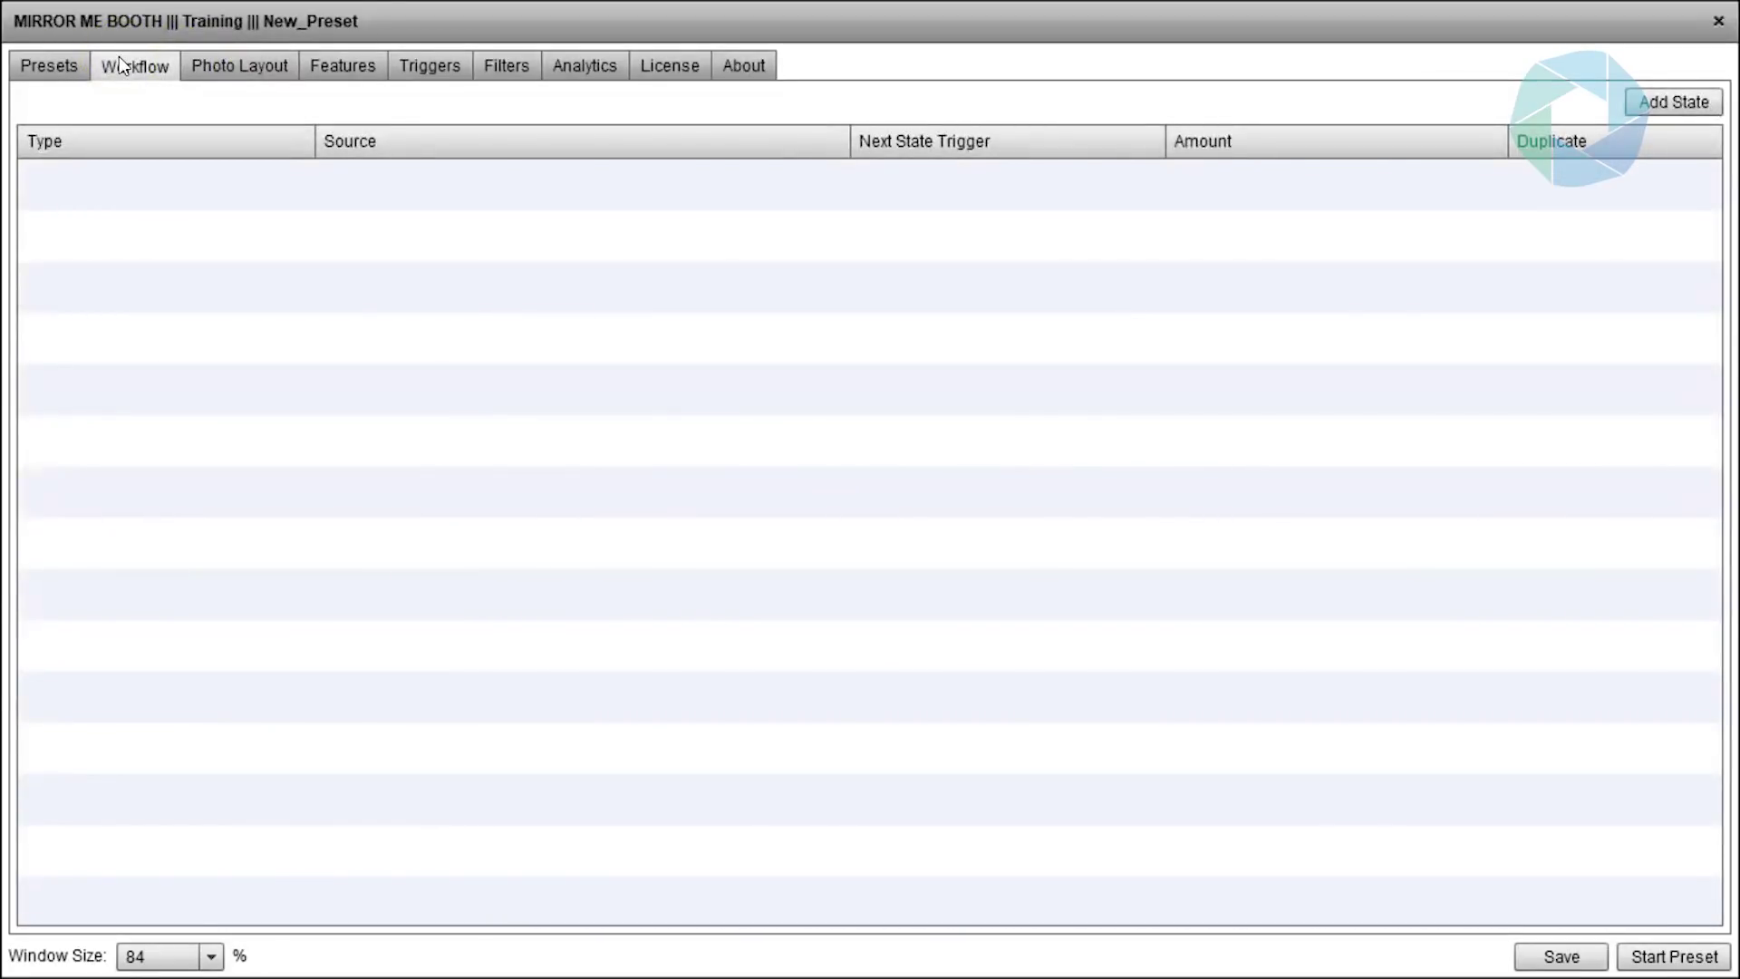
- Add an Animation state to the workflow using Button.swf, with Touch as its next state trigger
{"action": "left_click", "coordinate": [1666, 107]}
{"action": "left_click", "coordinate": [298, 178]}
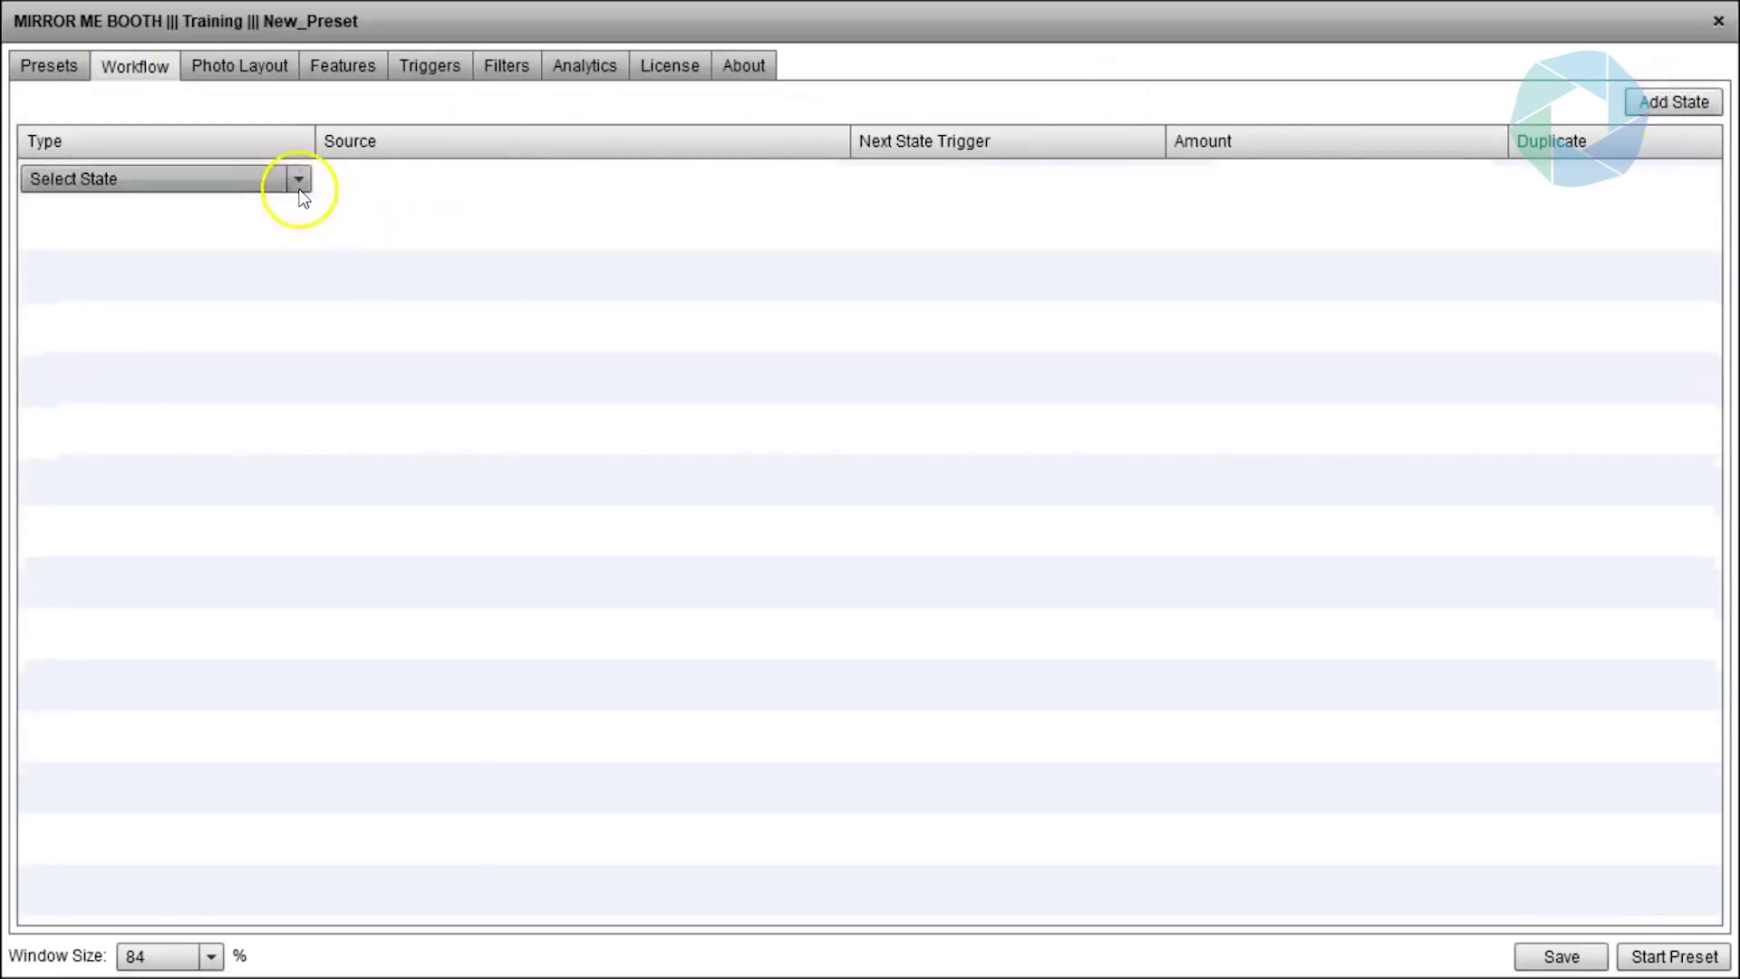
{"action": "left_click", "coordinate": [234, 211]}
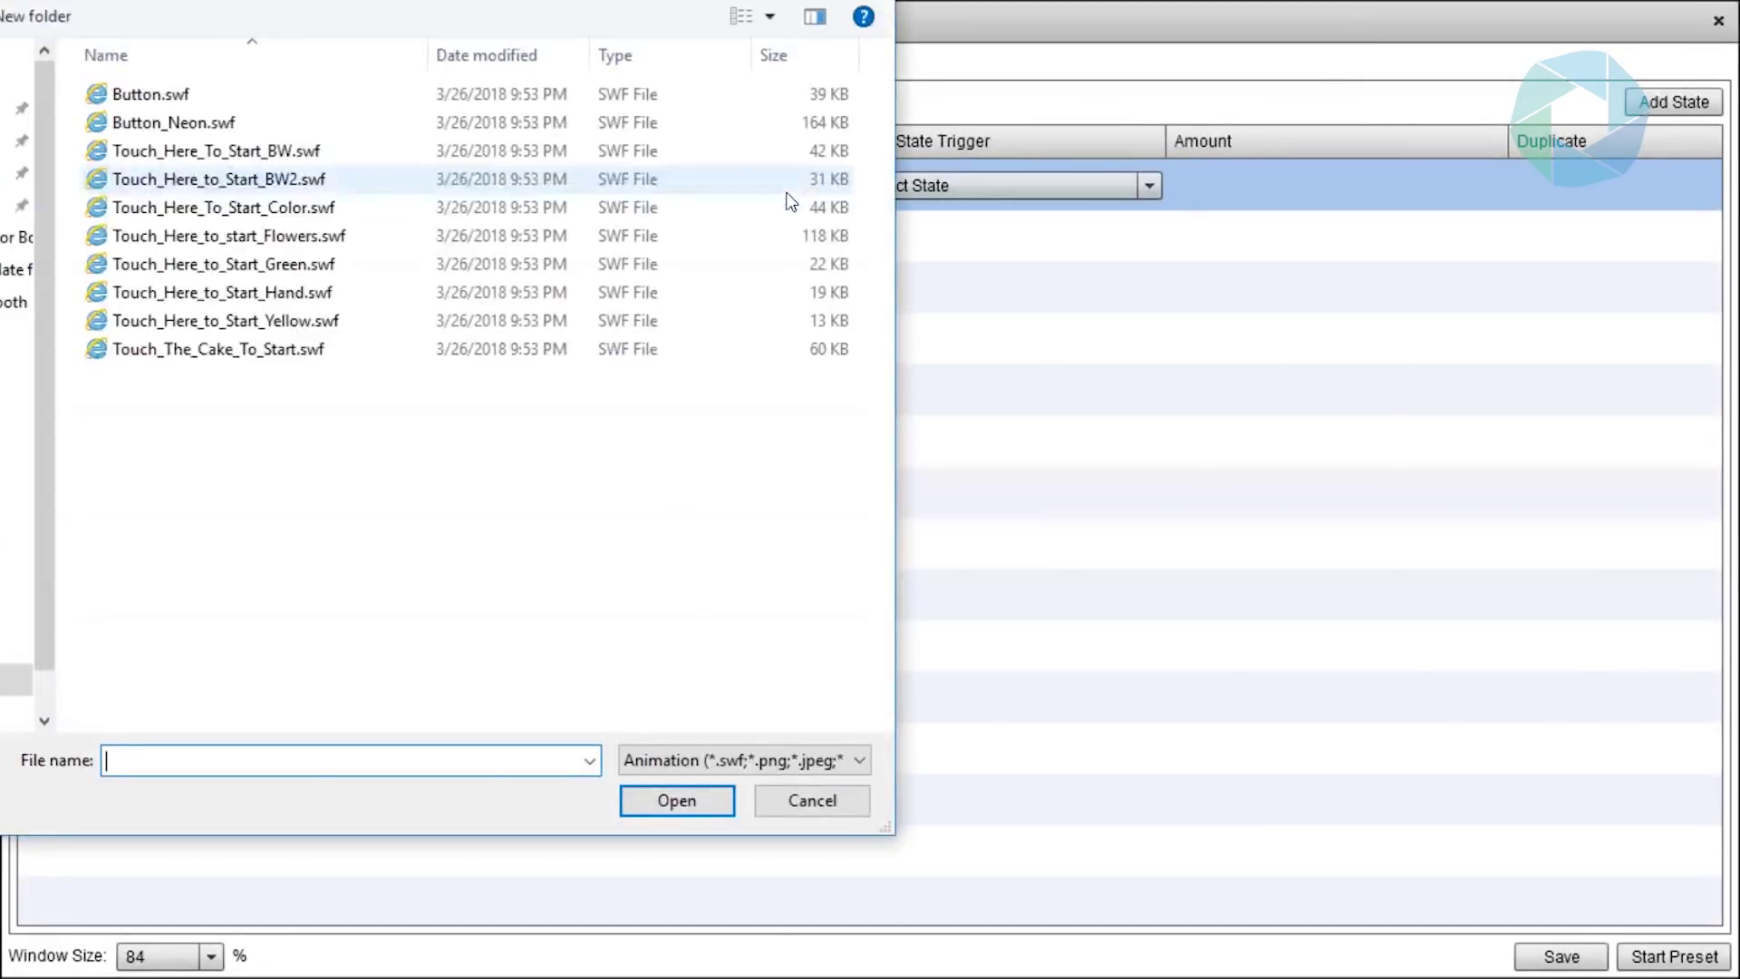
{"action": "left_click", "coordinate": [274, 90]}
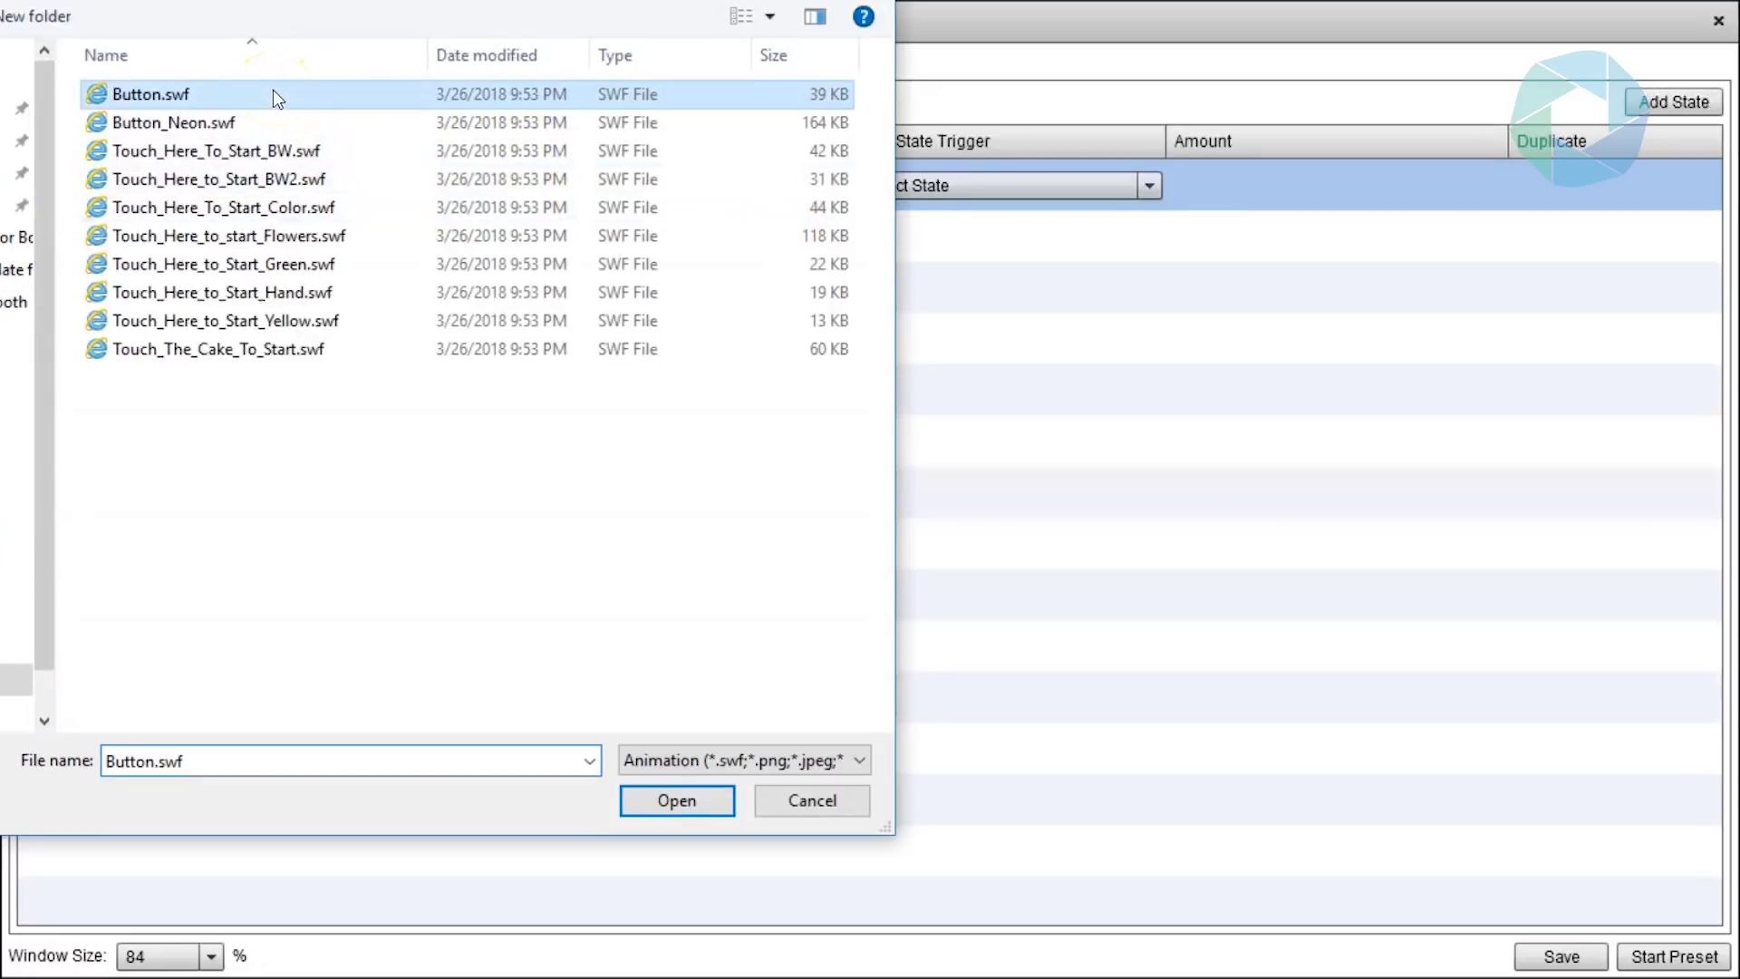
{"action": "left_click", "coordinate": [669, 799]}
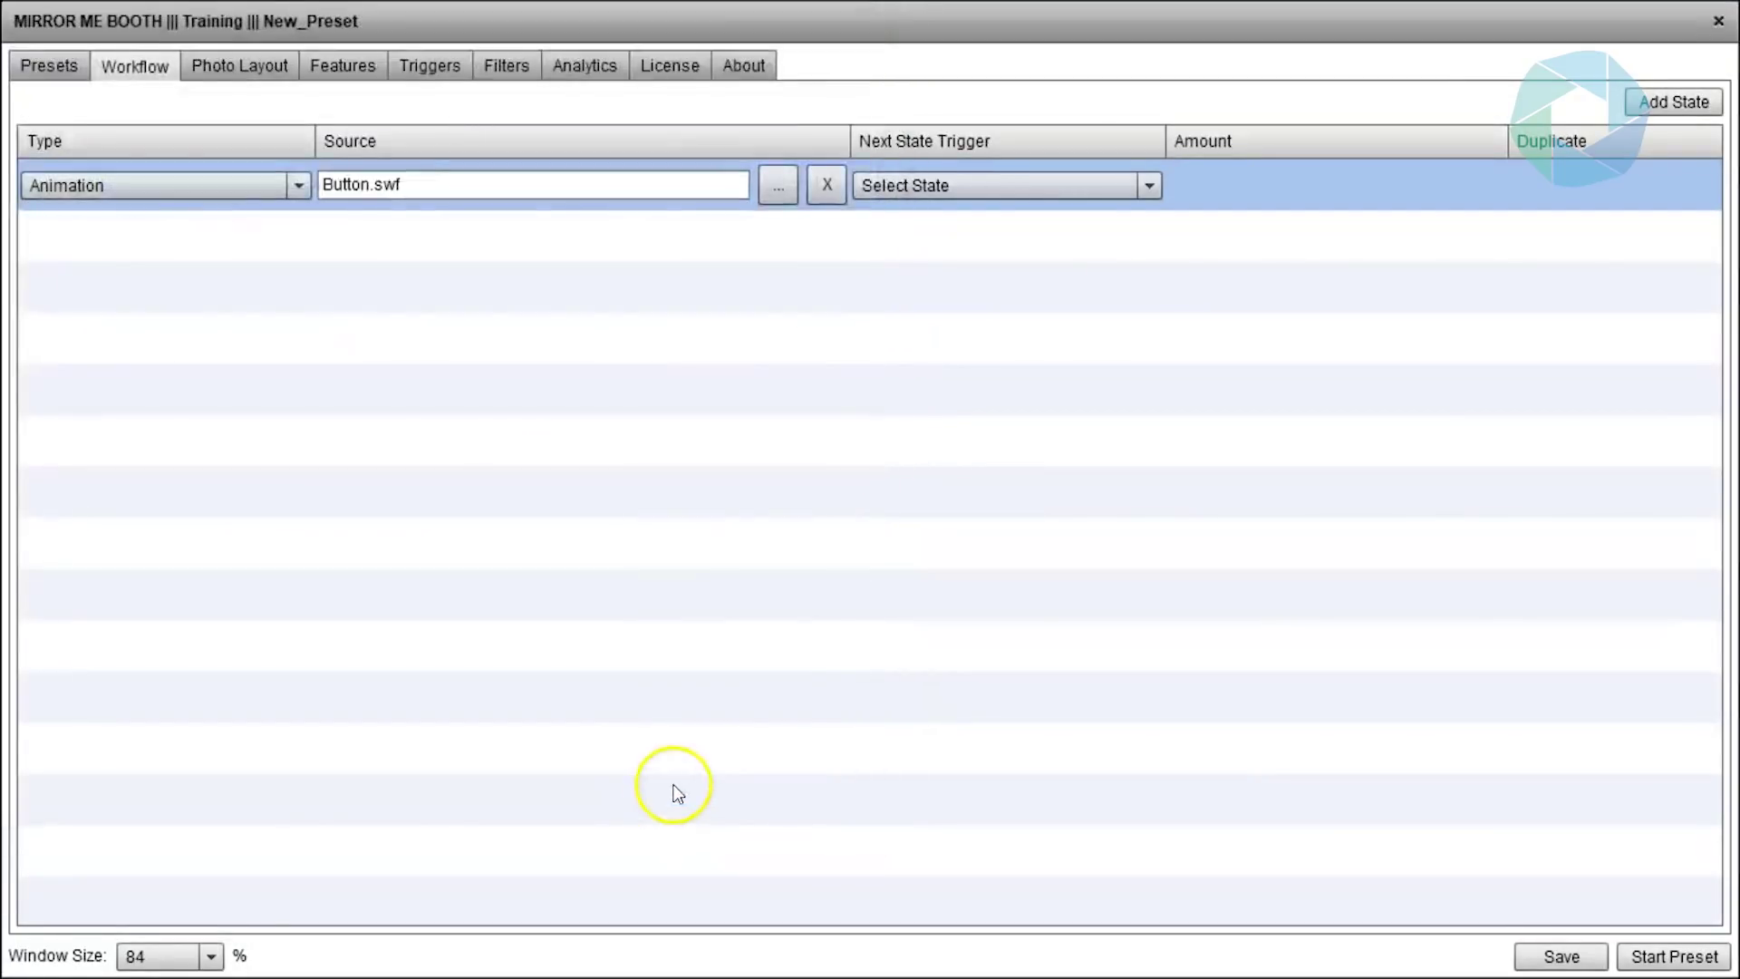
{"action": "left_click", "coordinate": [977, 187]}
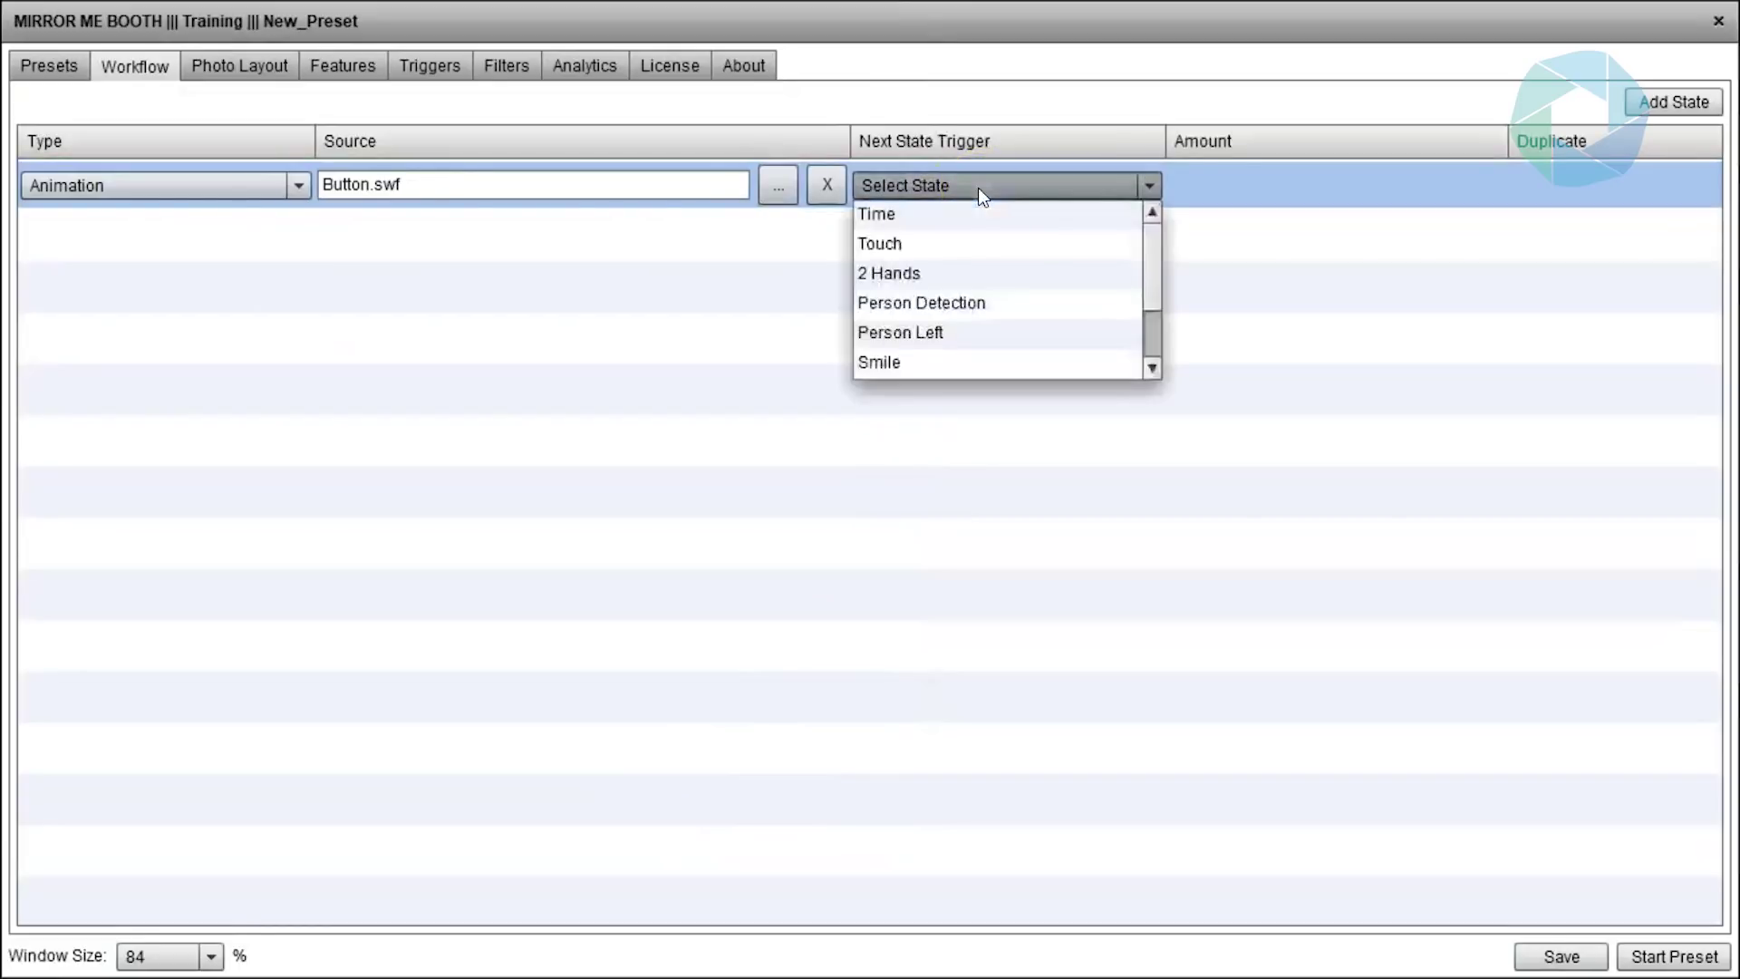
{"action": "left_click", "coordinate": [929, 246]}
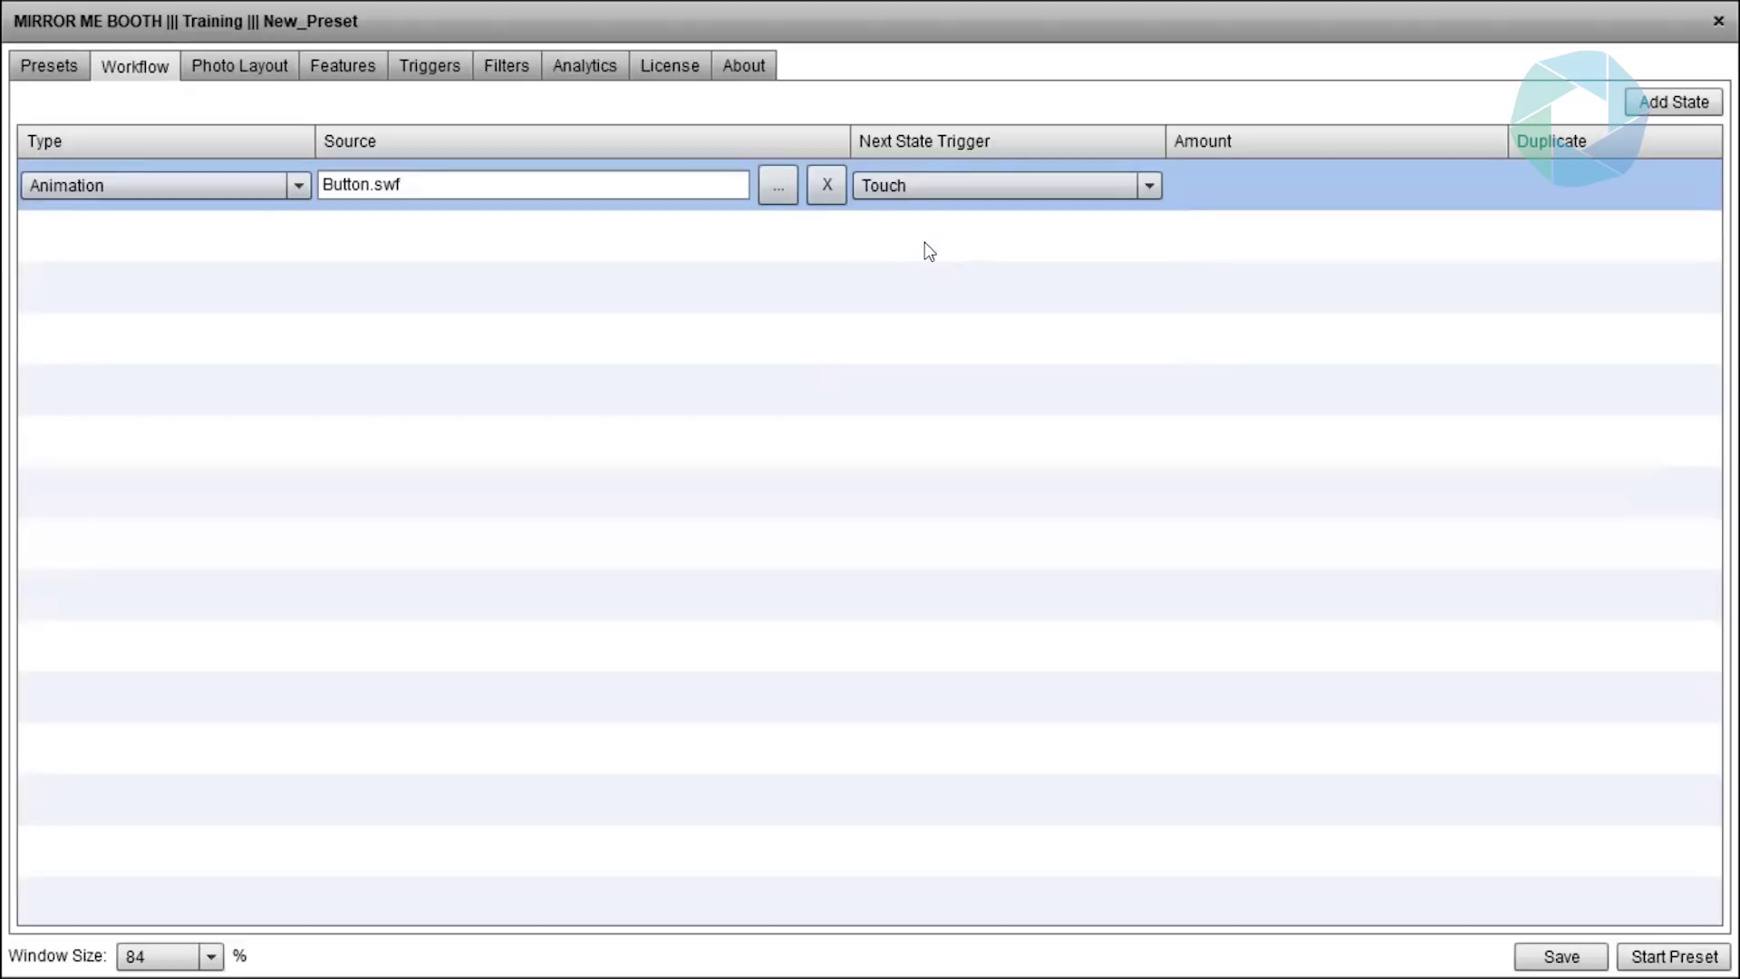
- Add a second Animation state using Last_Chance_to_Be_Hot_5400.swf from the Before_Photo folder
{"action": "left_click", "coordinate": [1704, 102]}
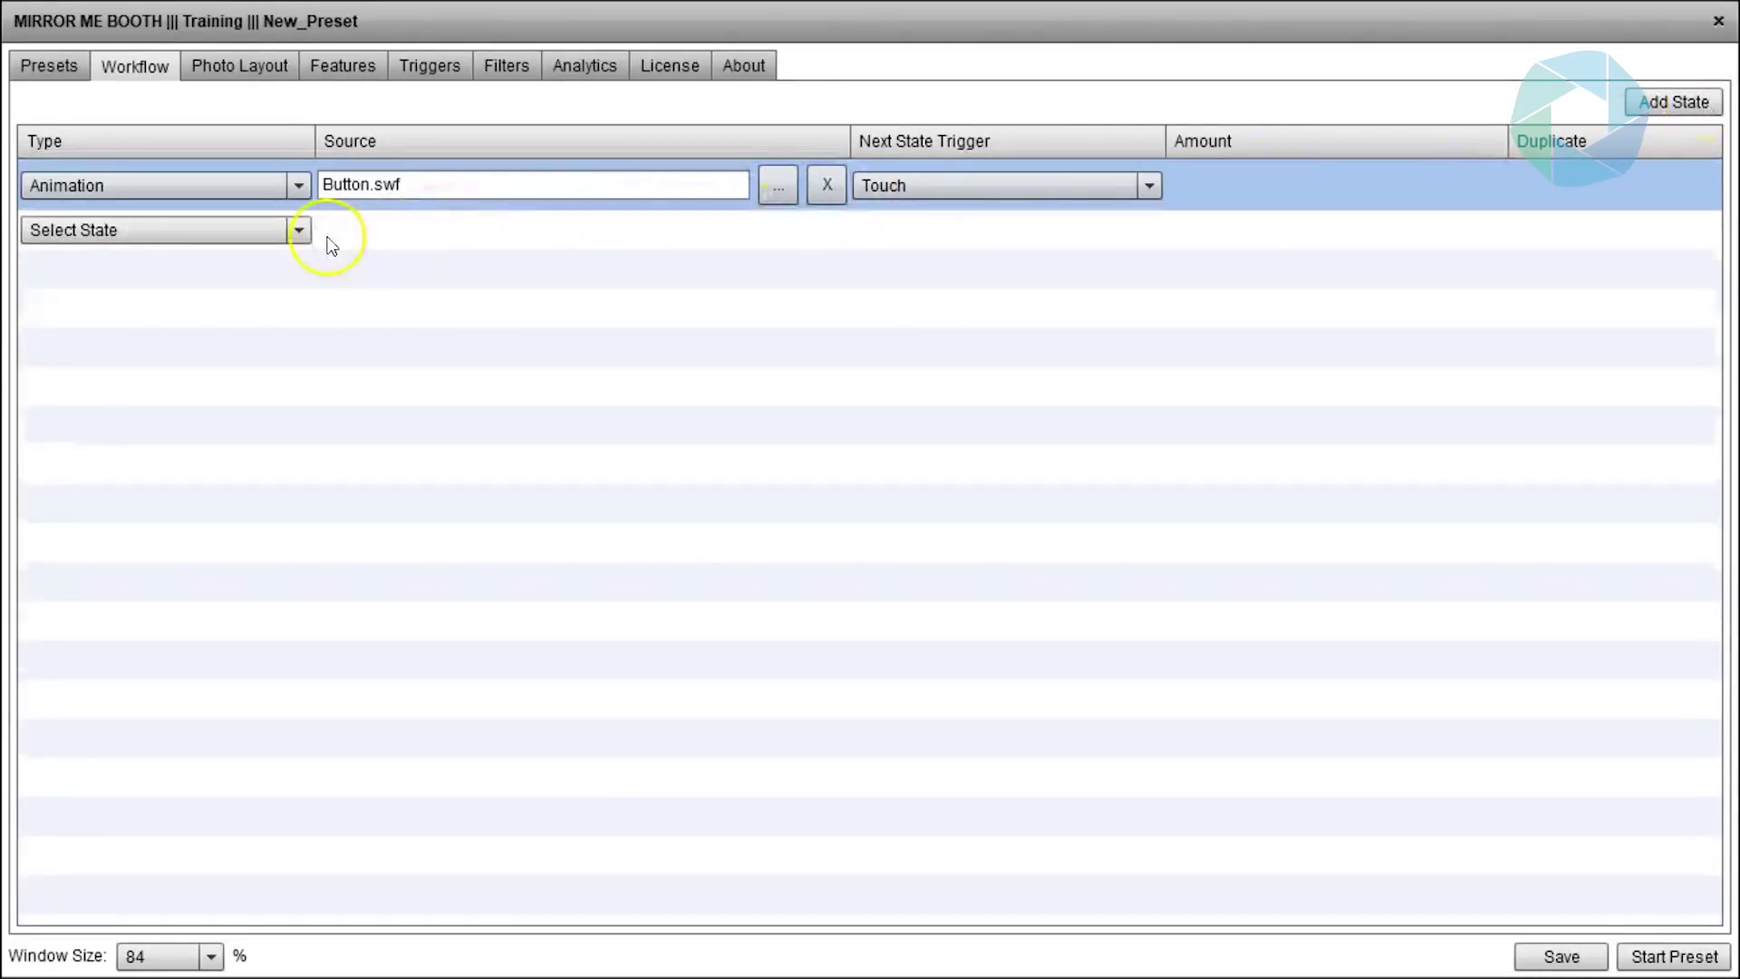
{"action": "left_click", "coordinate": [299, 234]}
{"action": "left_click", "coordinate": [281, 259]}
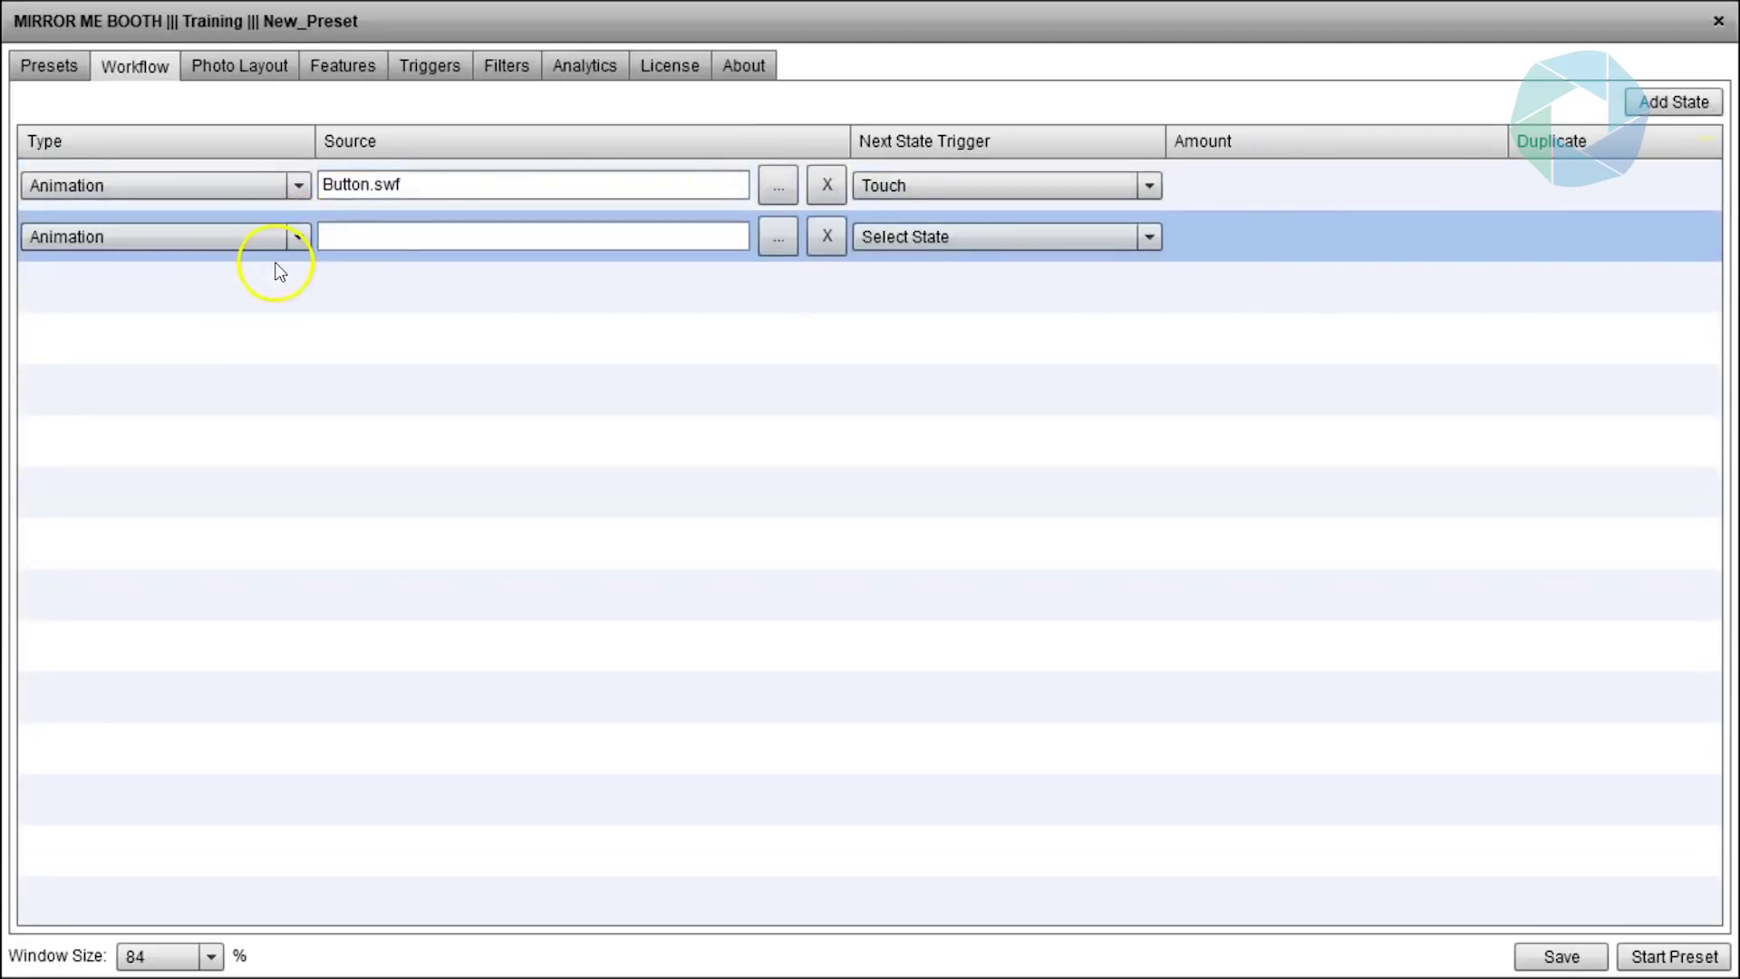
{"action": "left_click", "coordinate": [791, 236]}
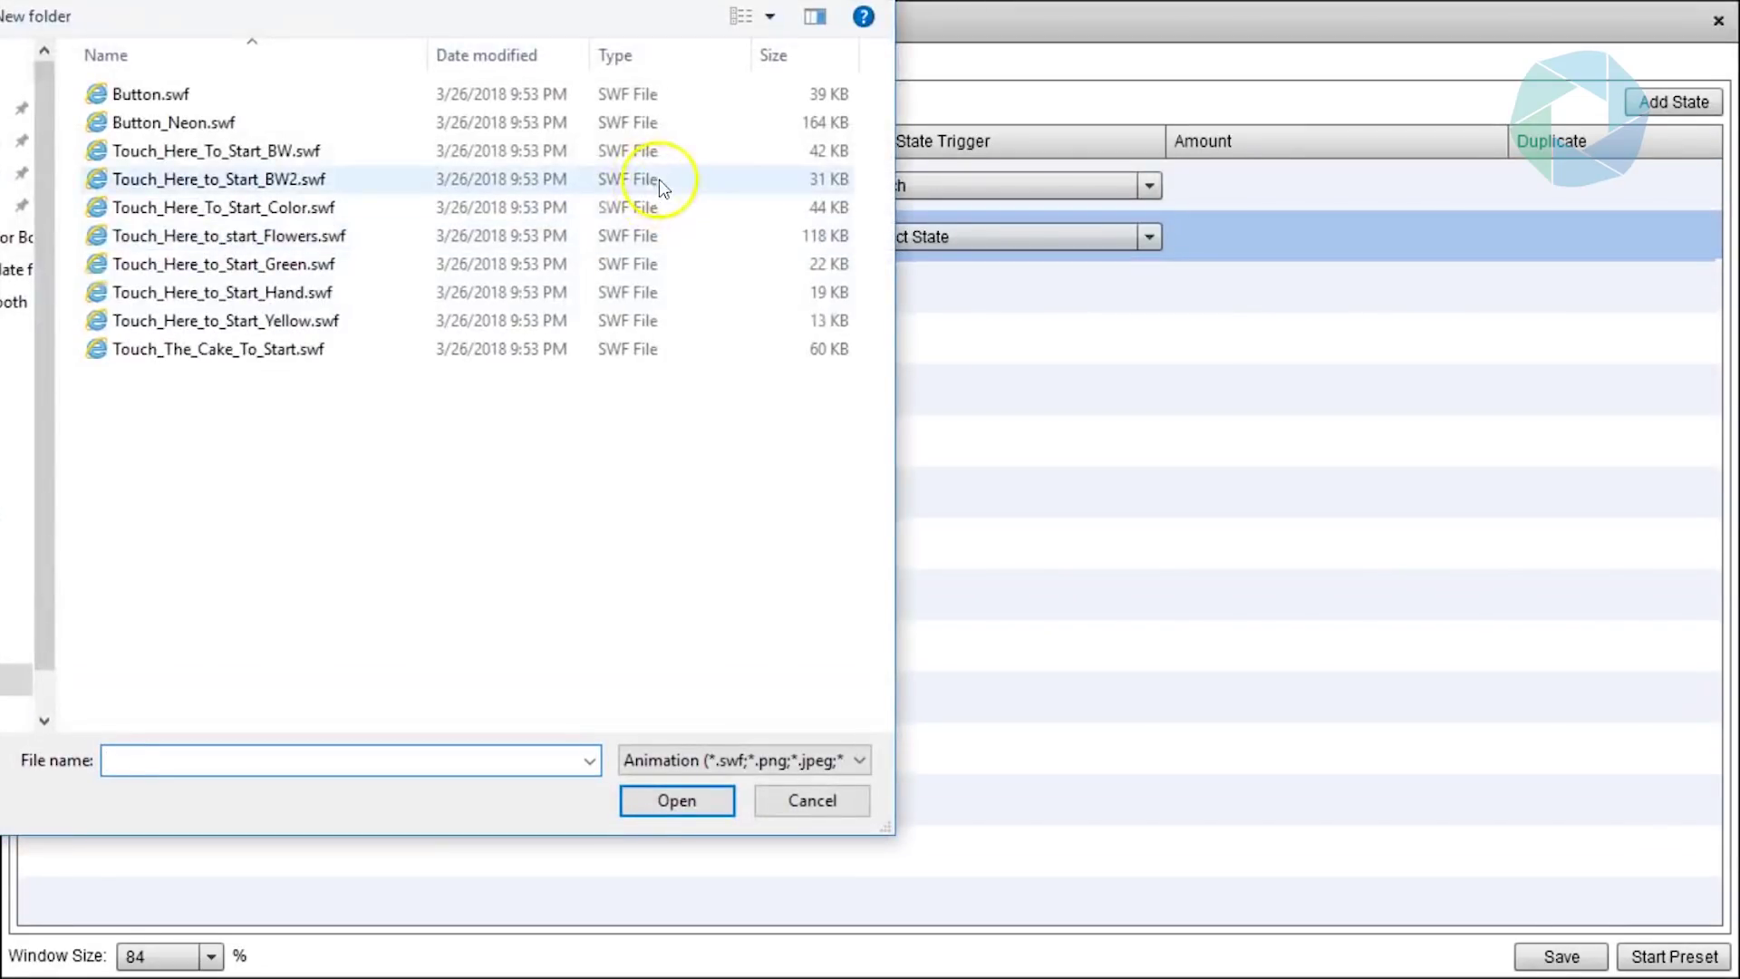
{"action": "left_click", "coordinate": [204, 1]}
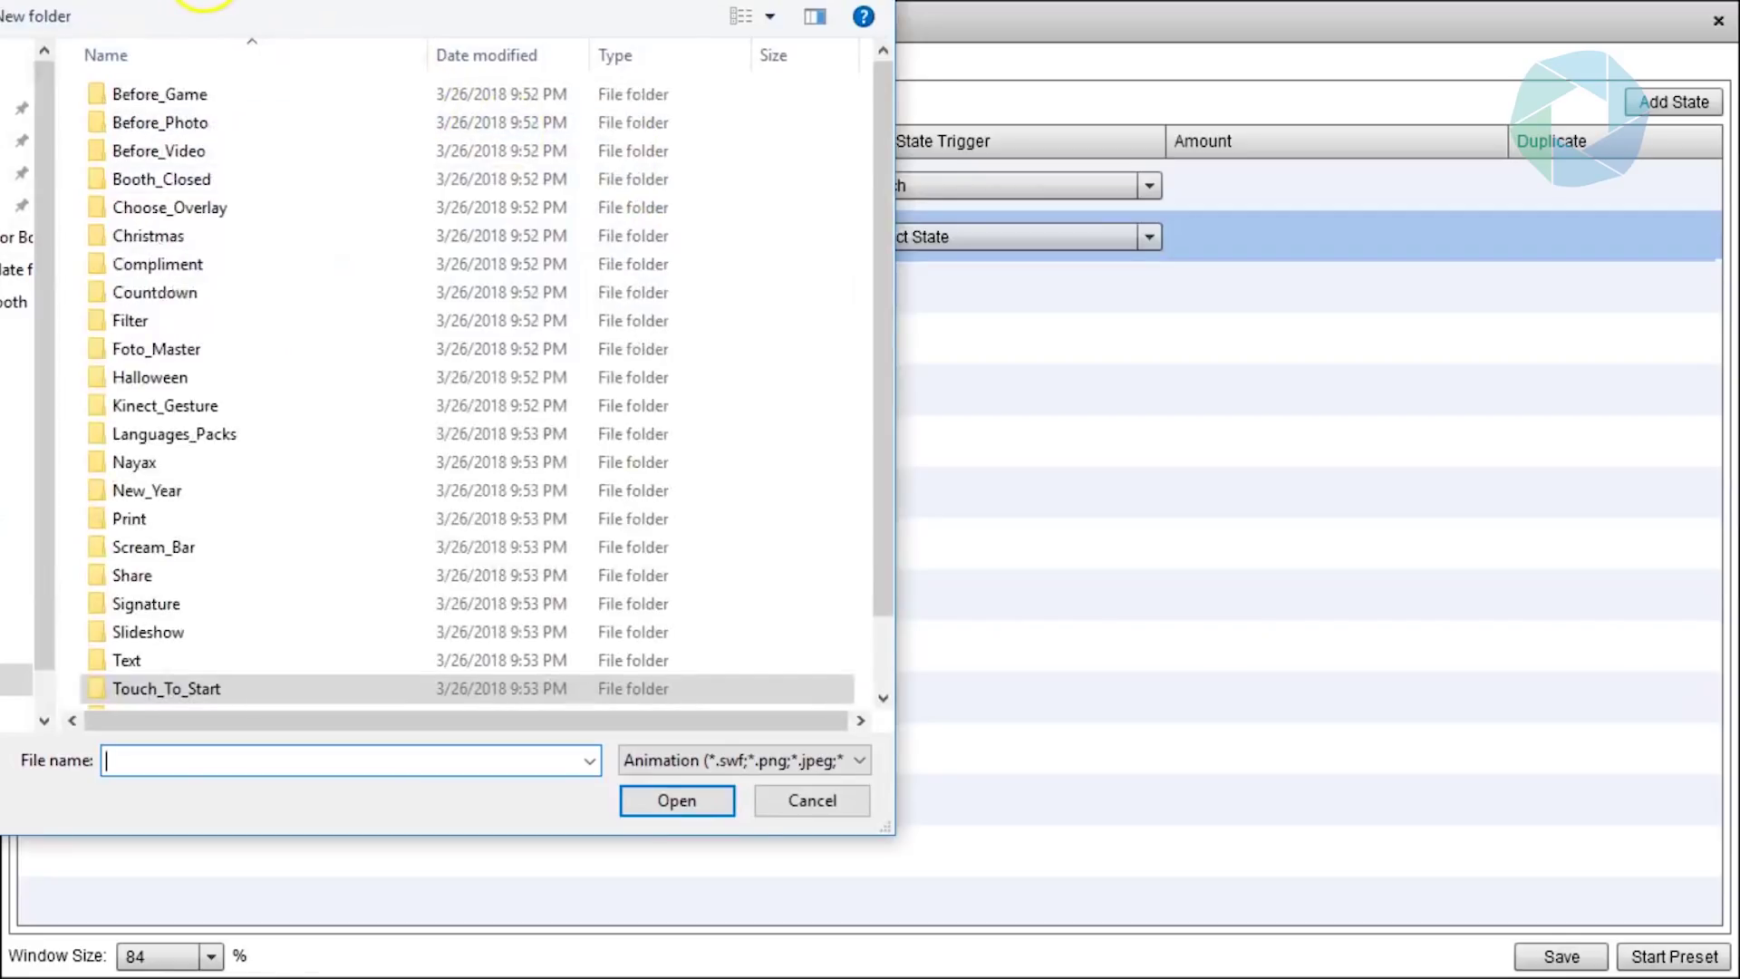
{"action": "double_click", "coordinate": [204, 124]}
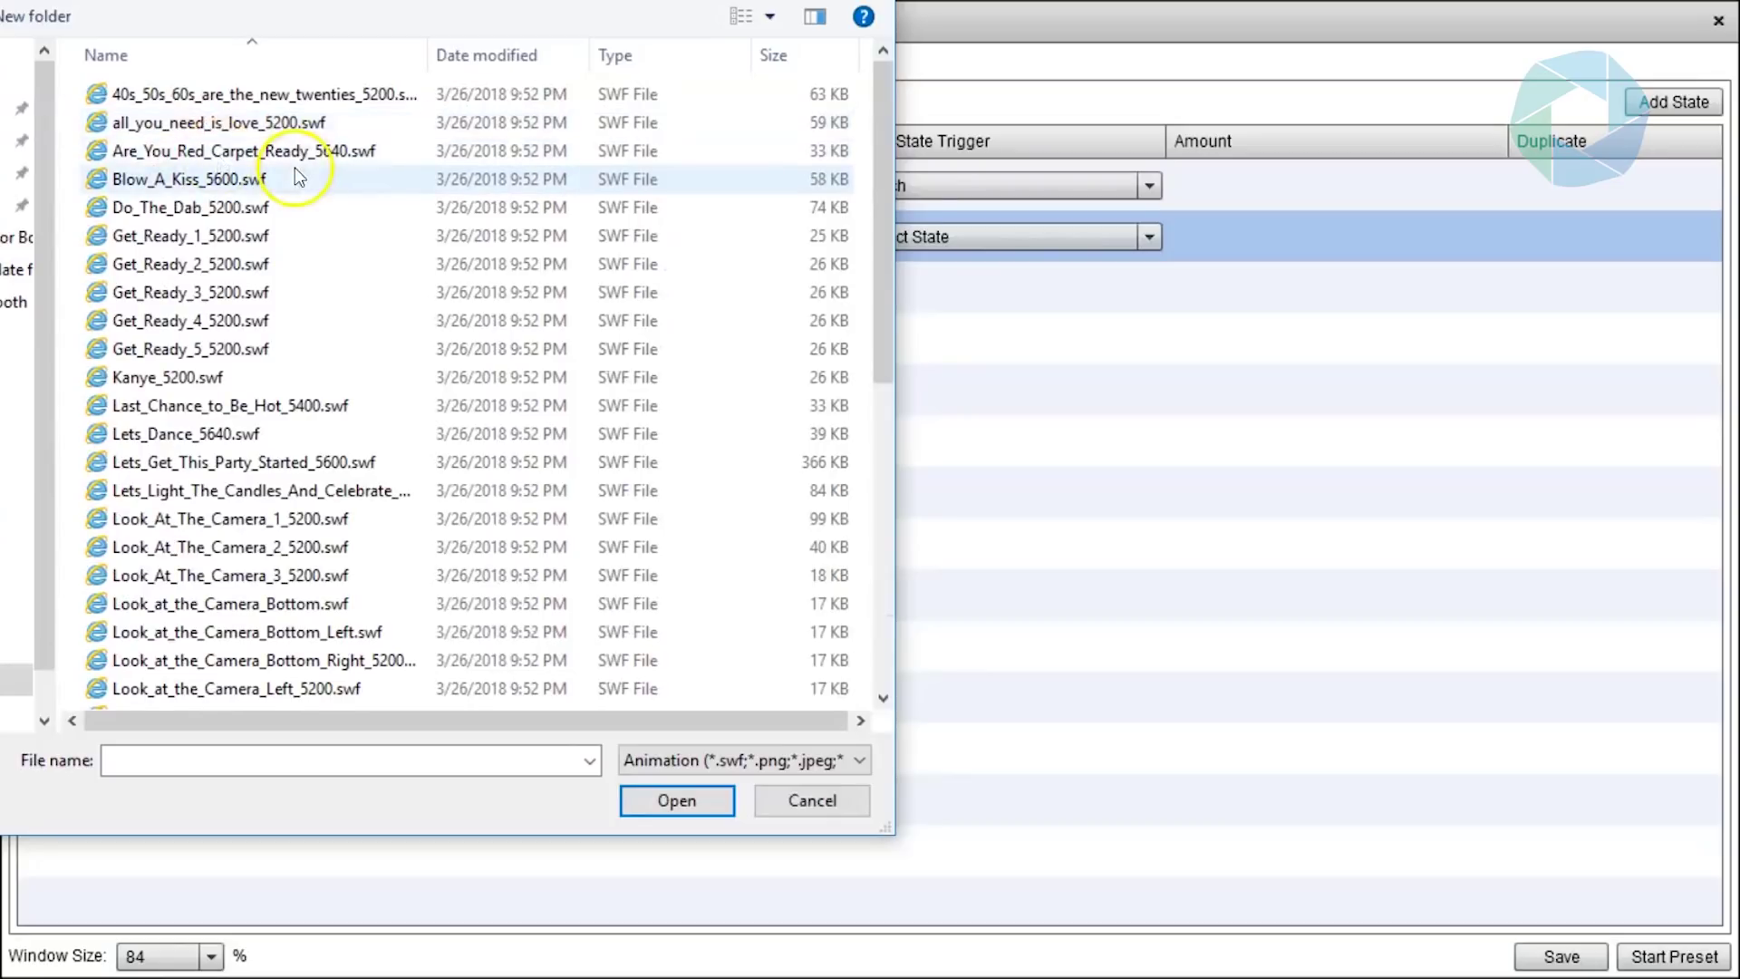
{"action": "left_click", "coordinate": [274, 409]}
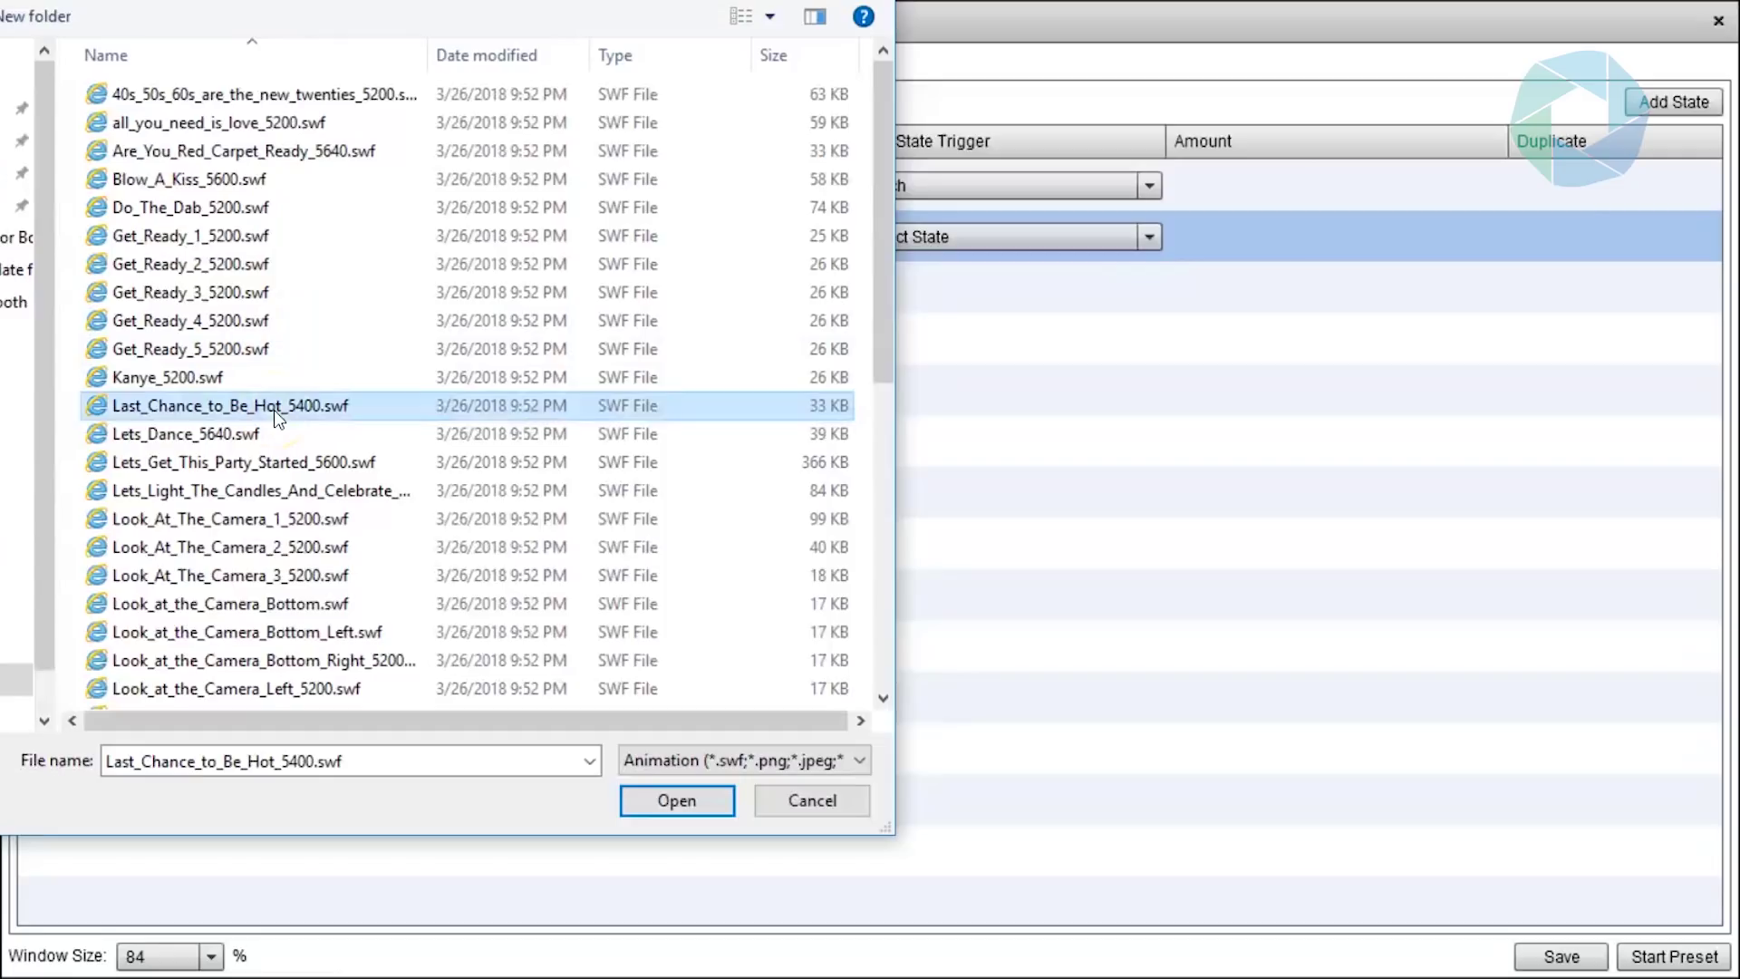
{"action": "left_click", "coordinate": [661, 802]}
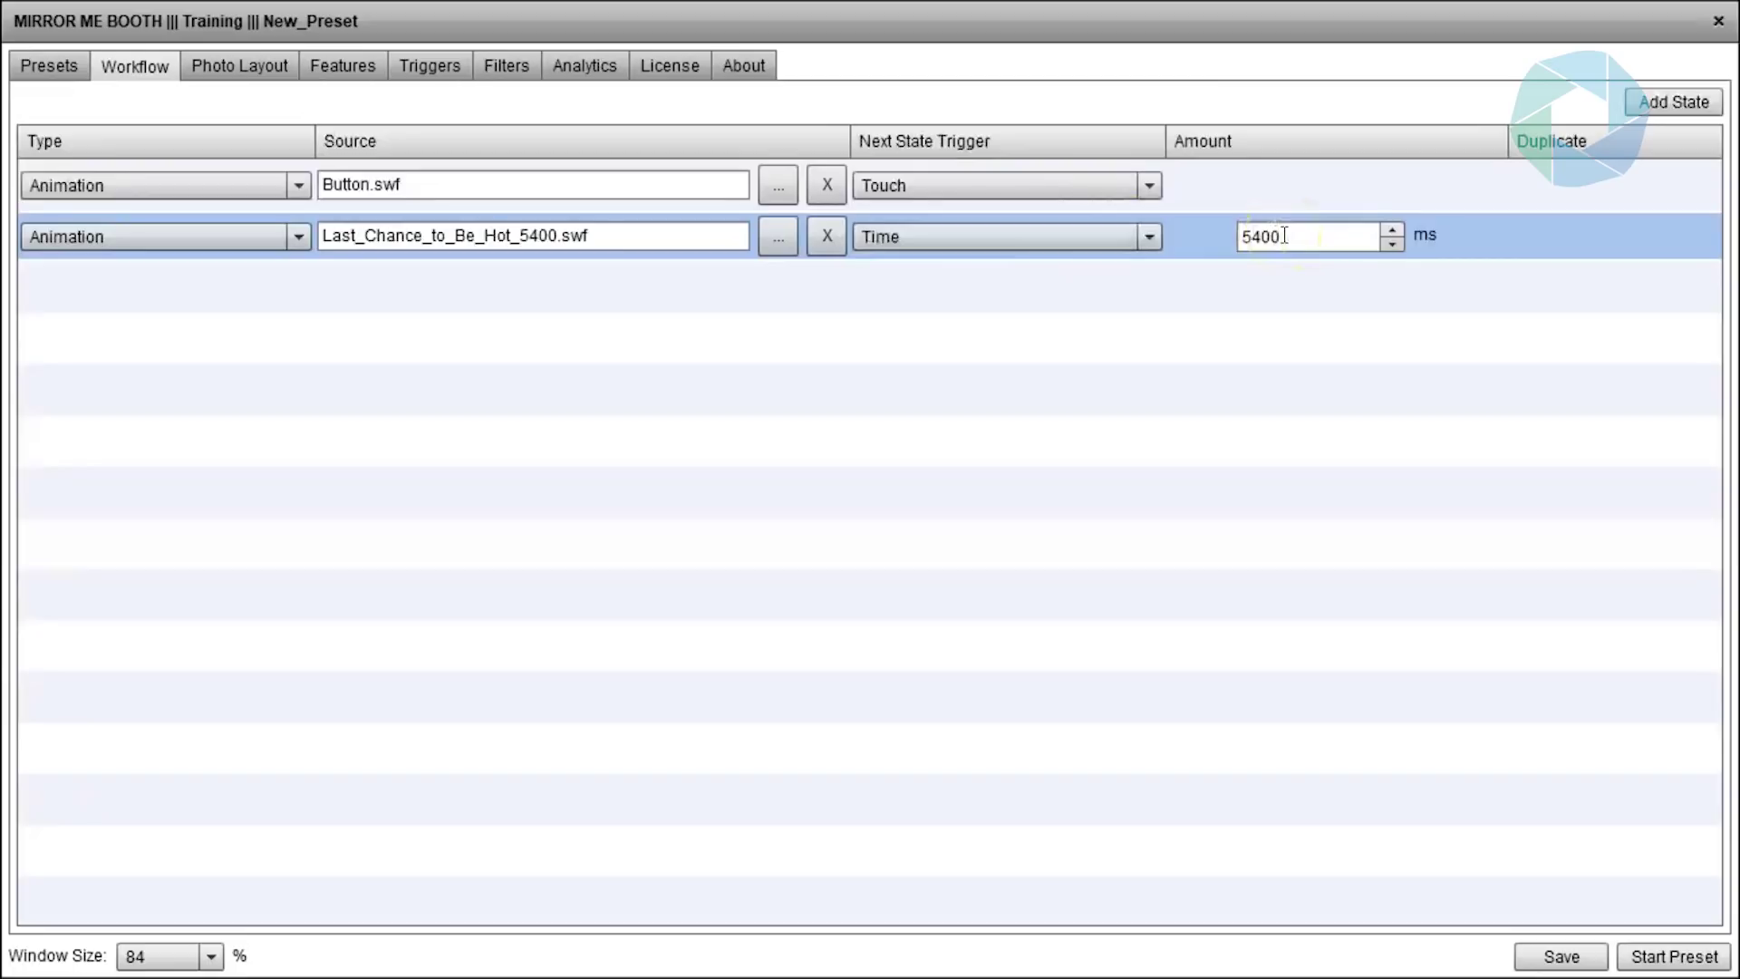
- Add a third Animation state using Count_Down_Heart_5200.swf from the Countdown folder
{"action": "left_click", "coordinate": [1648, 106]}
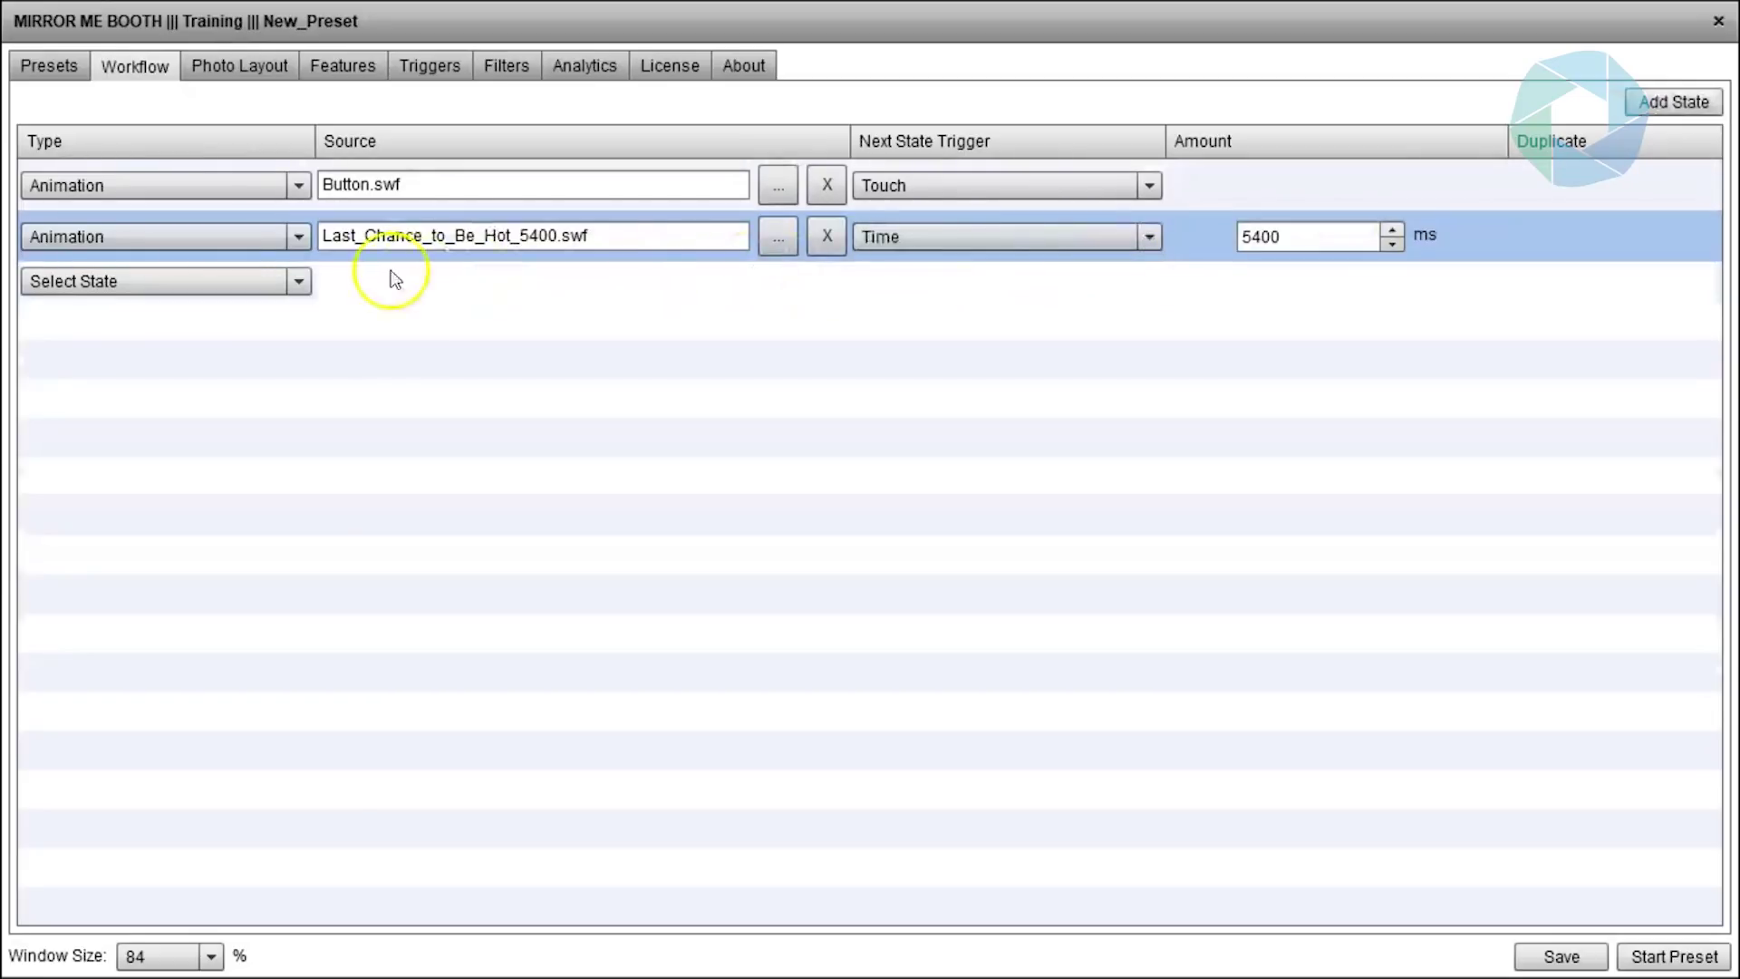
{"action": "left_click", "coordinate": [301, 281]}
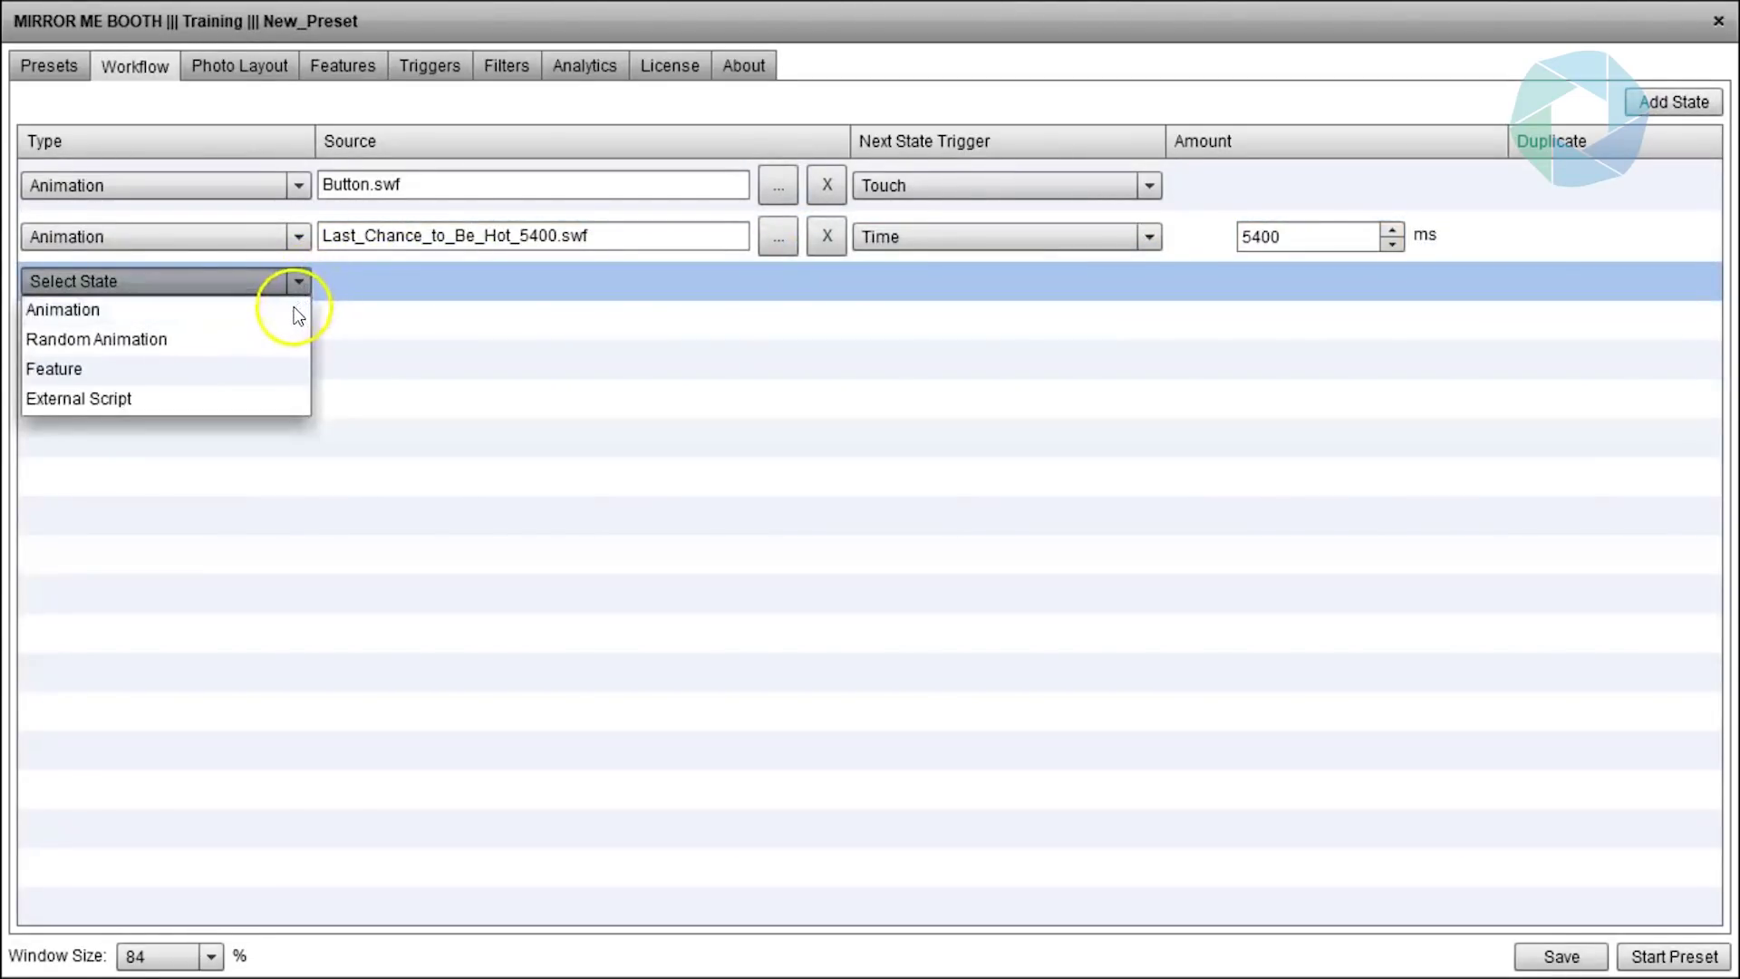
{"action": "left_click", "coordinate": [299, 311]}
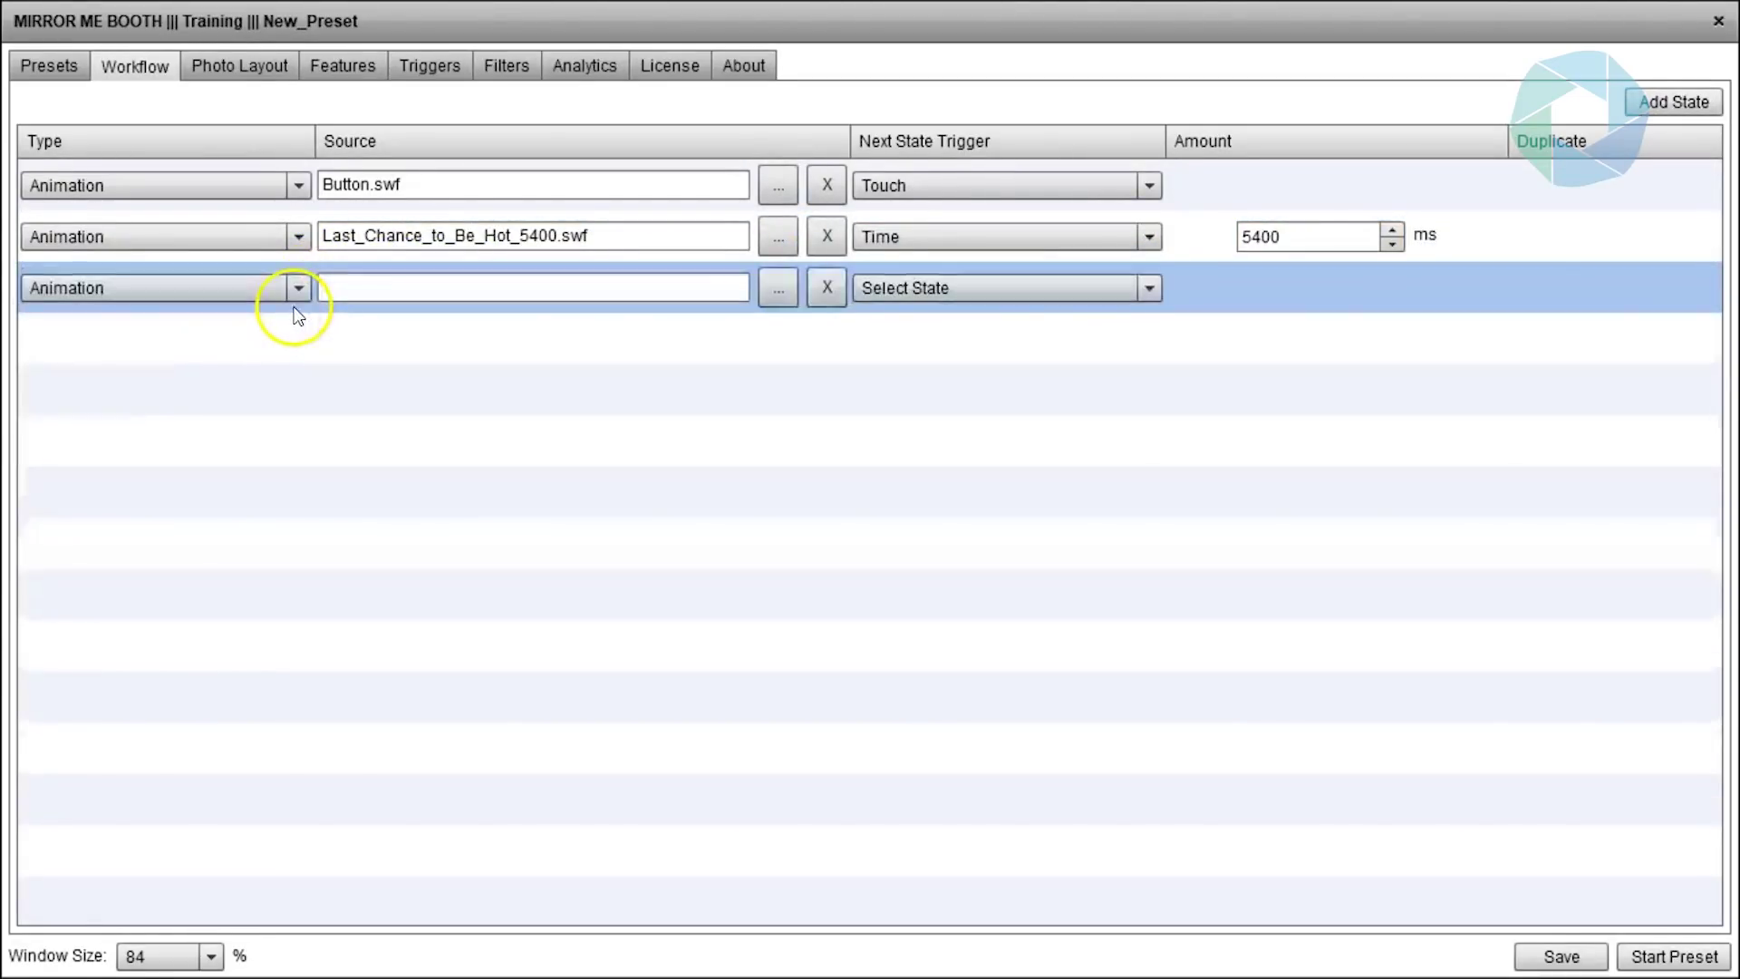
{"action": "left_click", "coordinate": [778, 289]}
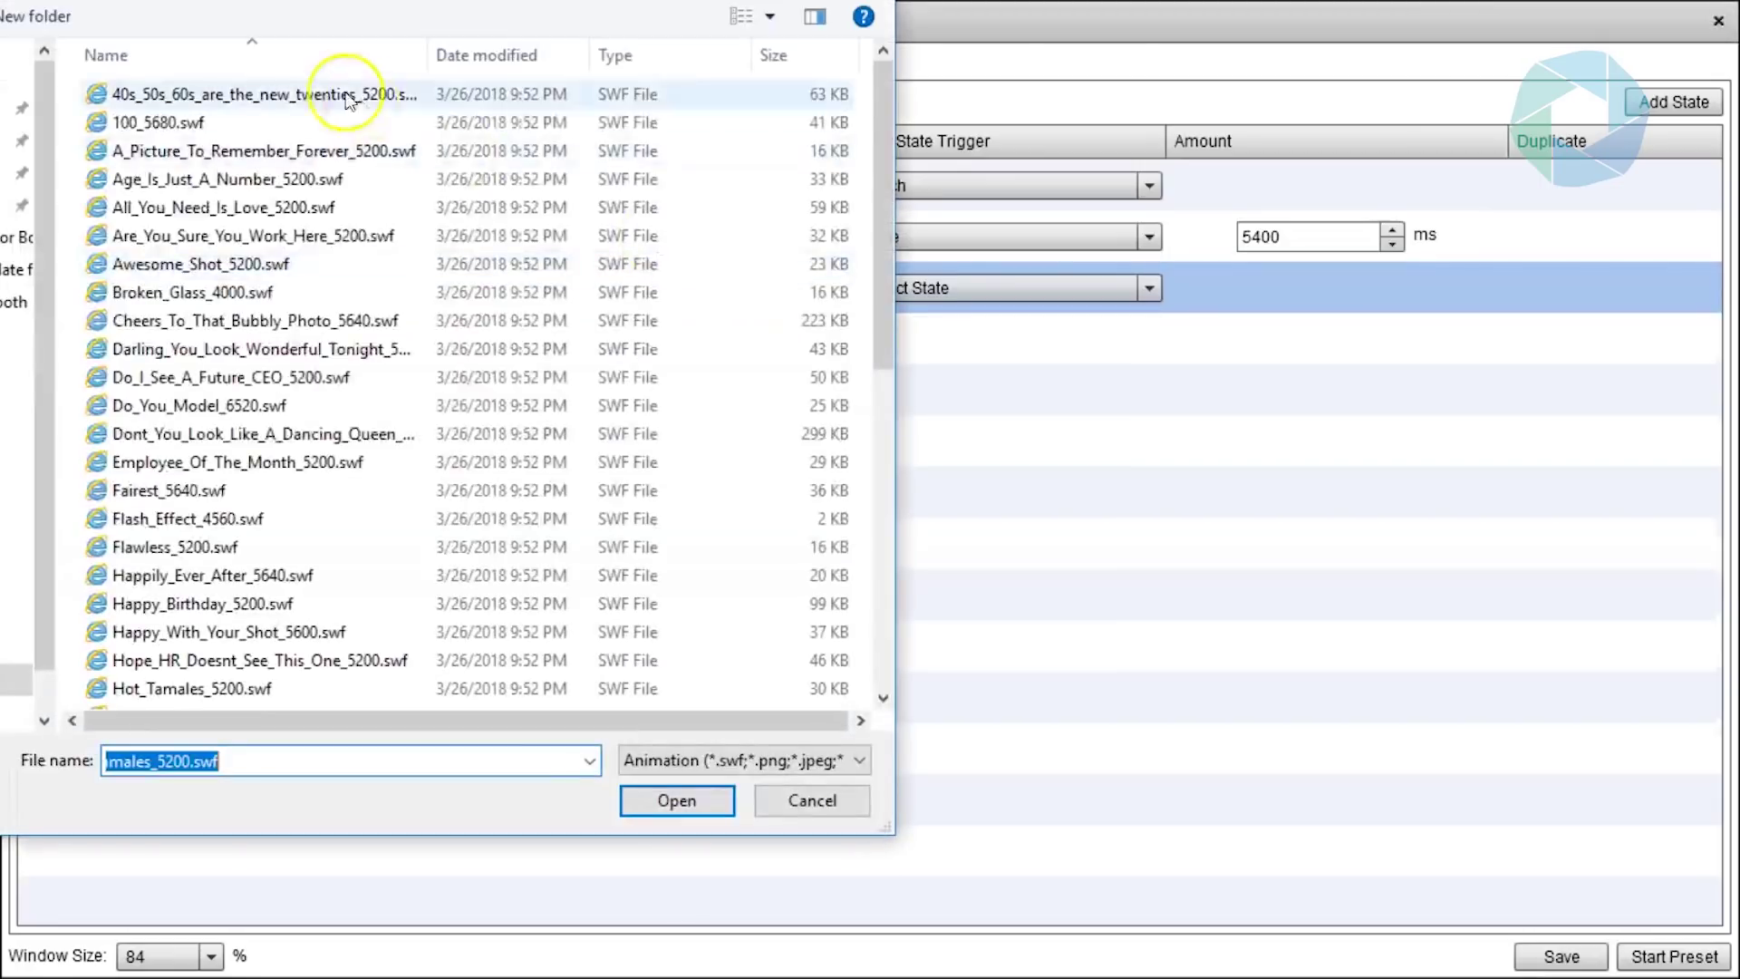
{"action": "key", "text": "alt+Up"}
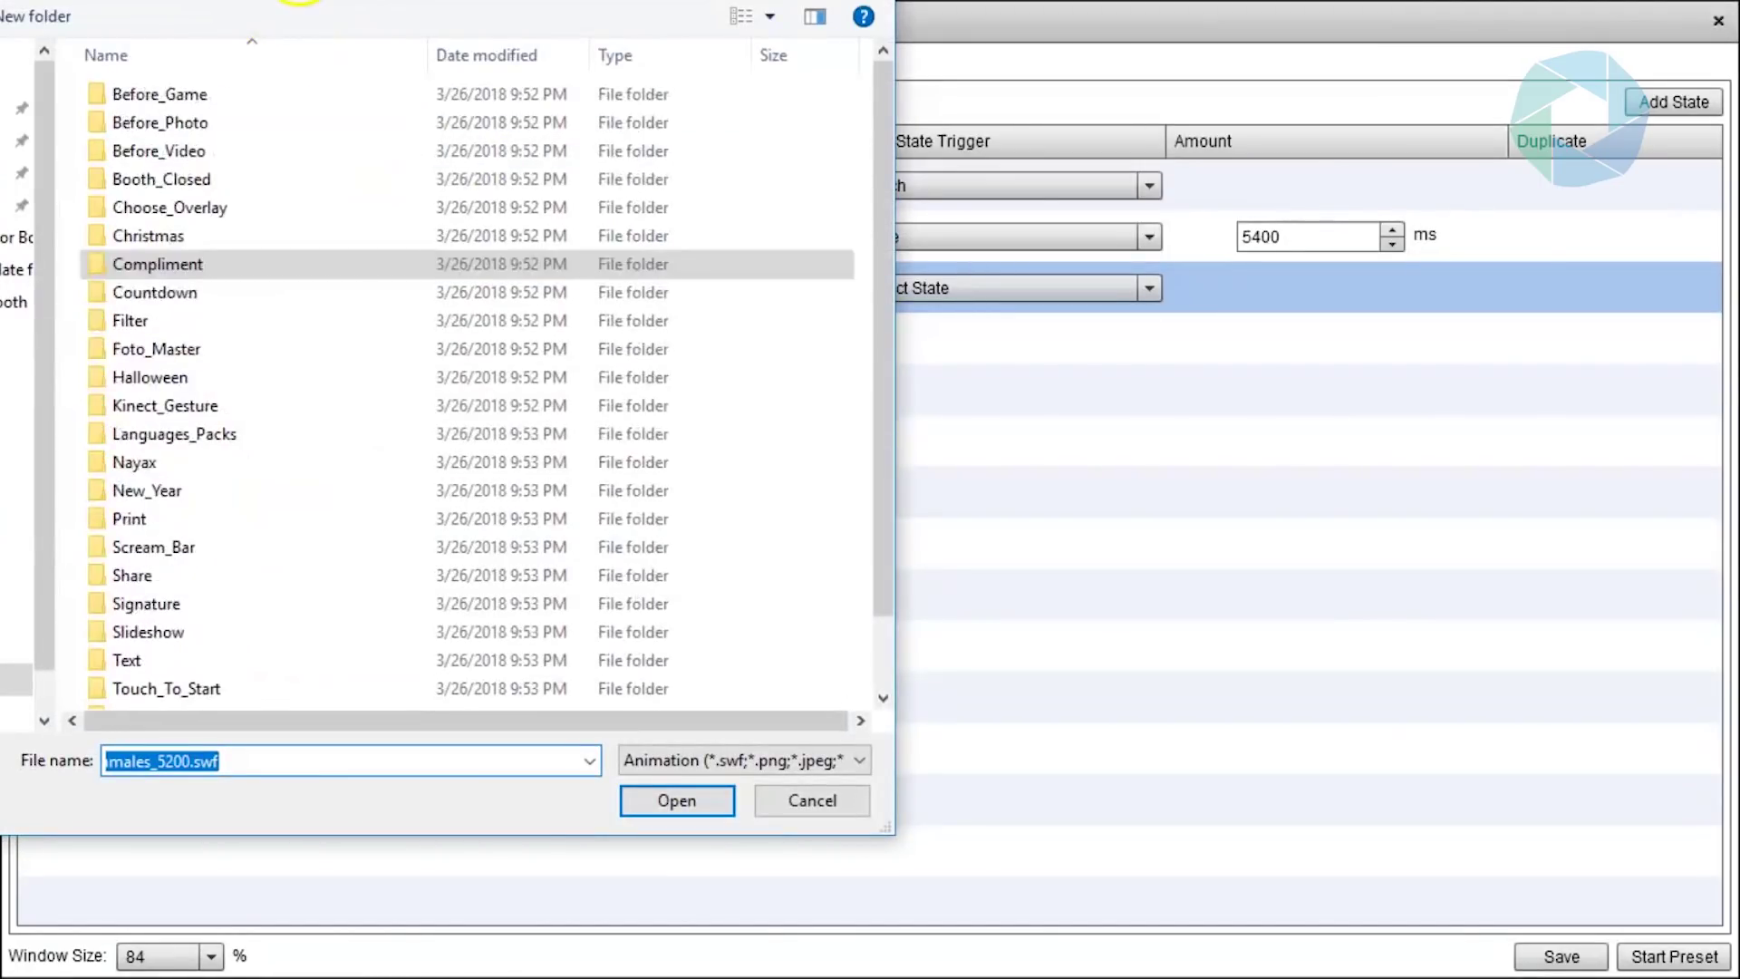
{"action": "double_click", "coordinate": [171, 296]}
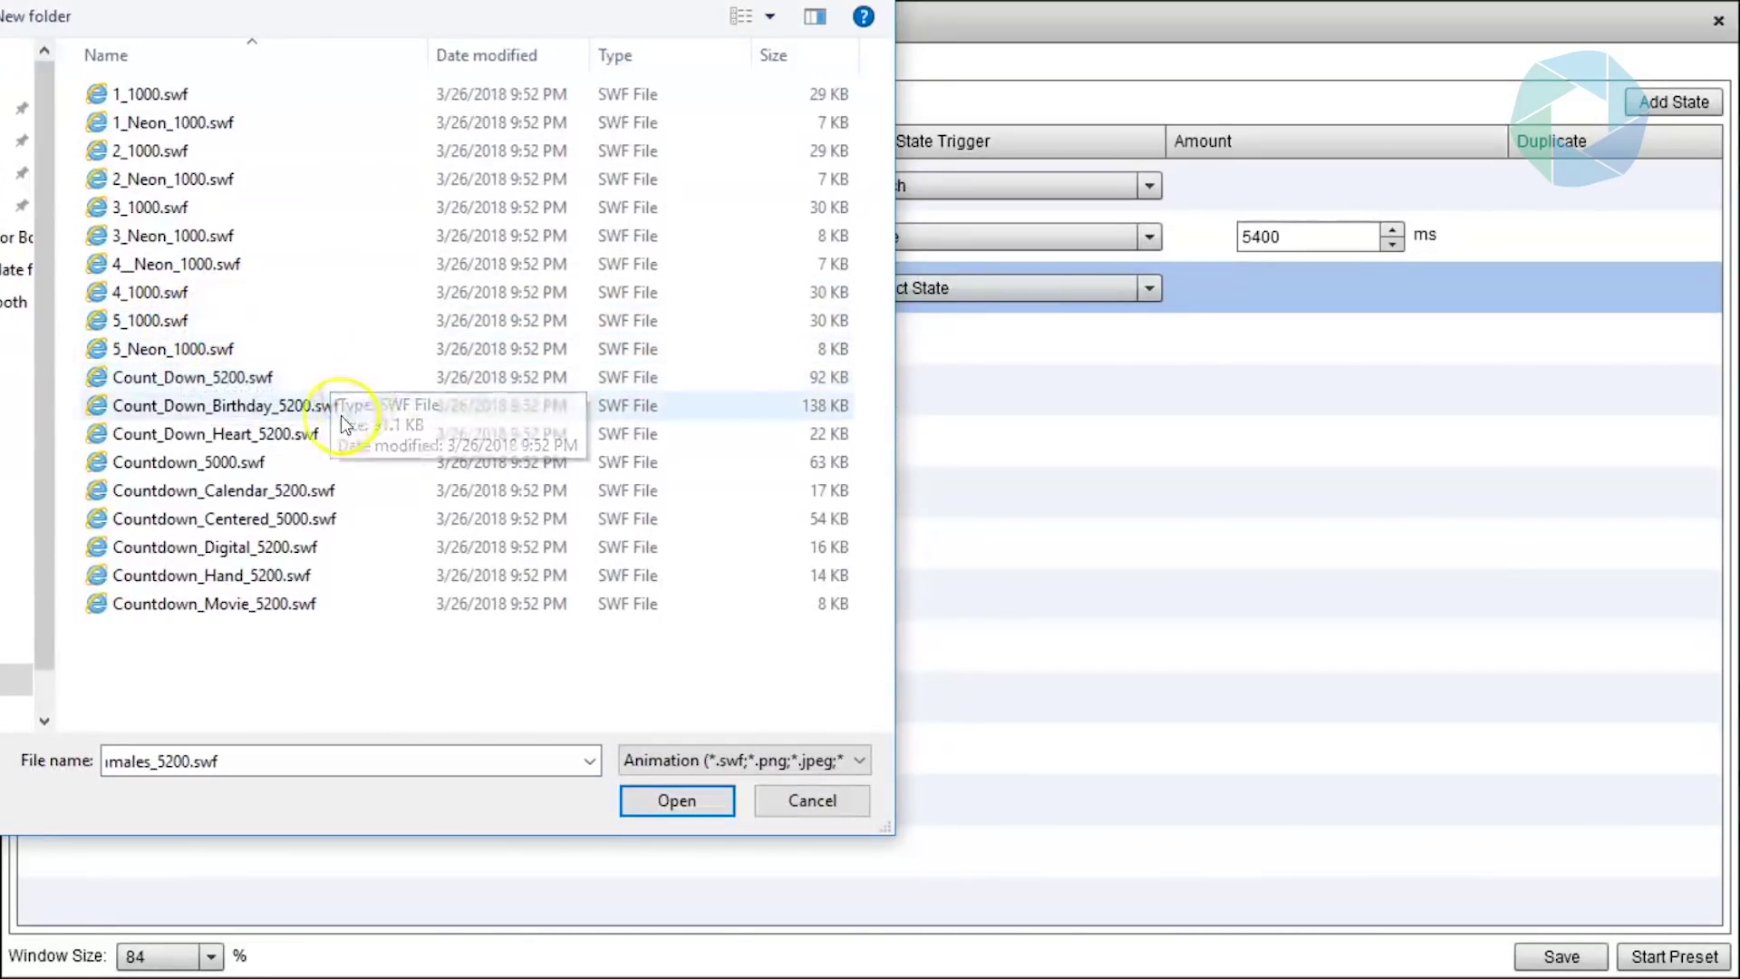
{"action": "left_click", "coordinate": [318, 433]}
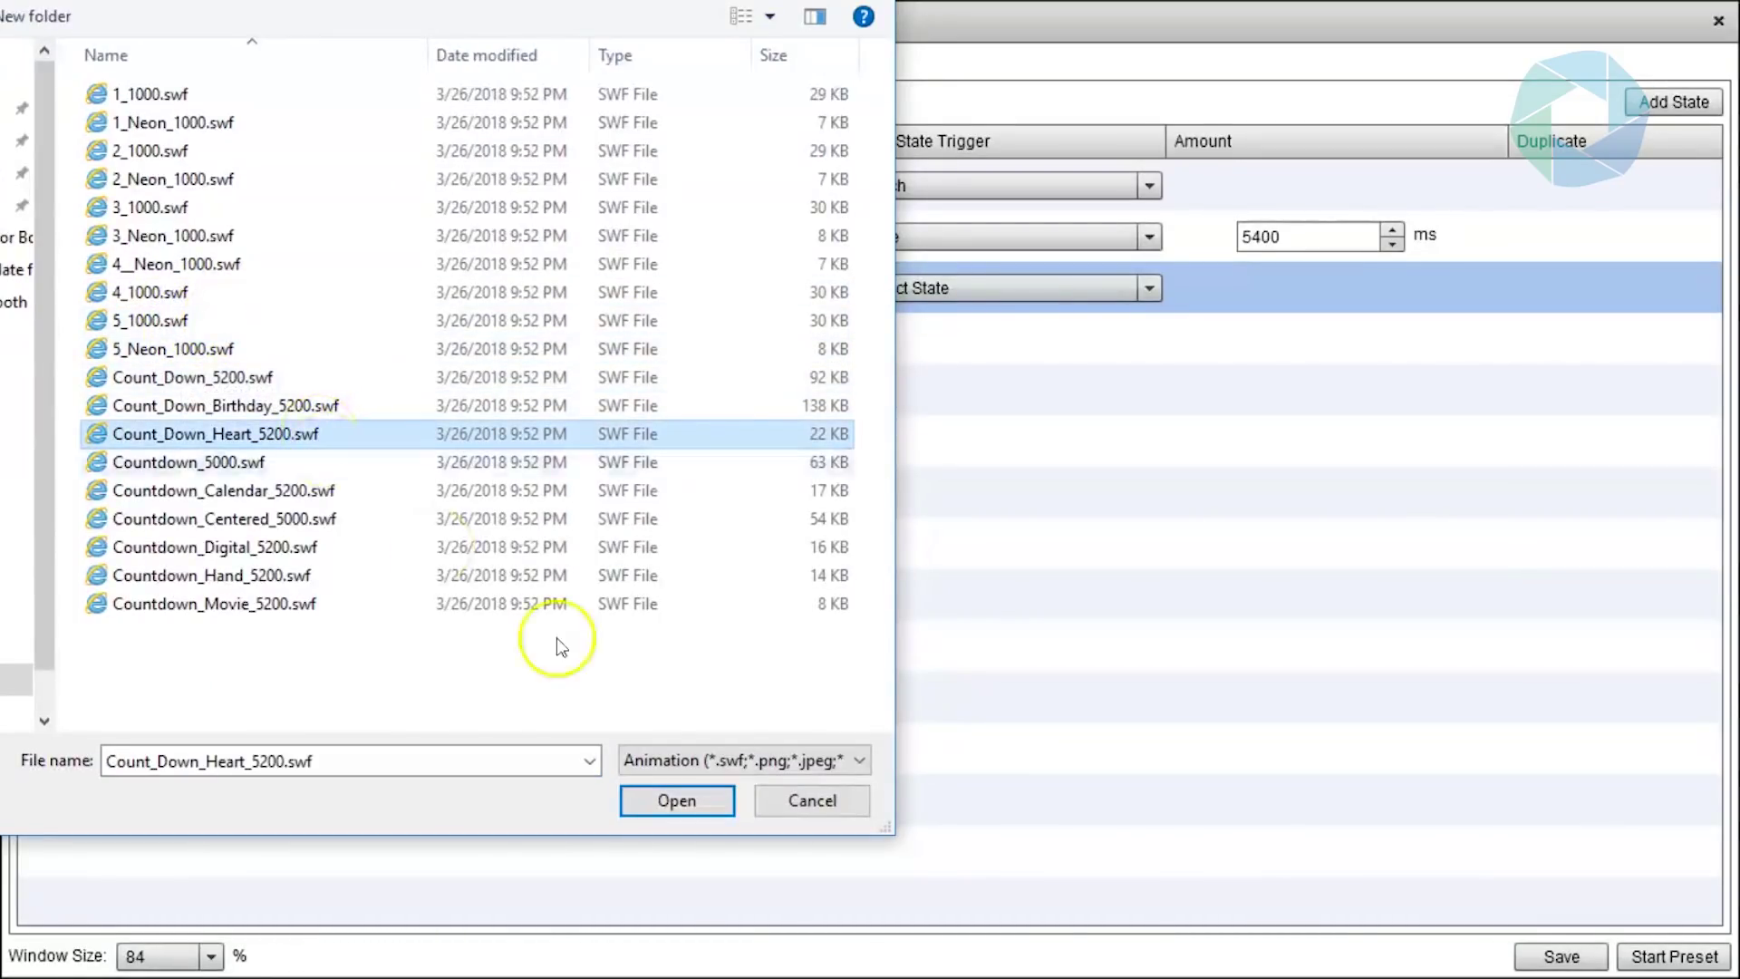
{"action": "left_click", "coordinate": [695, 812]}
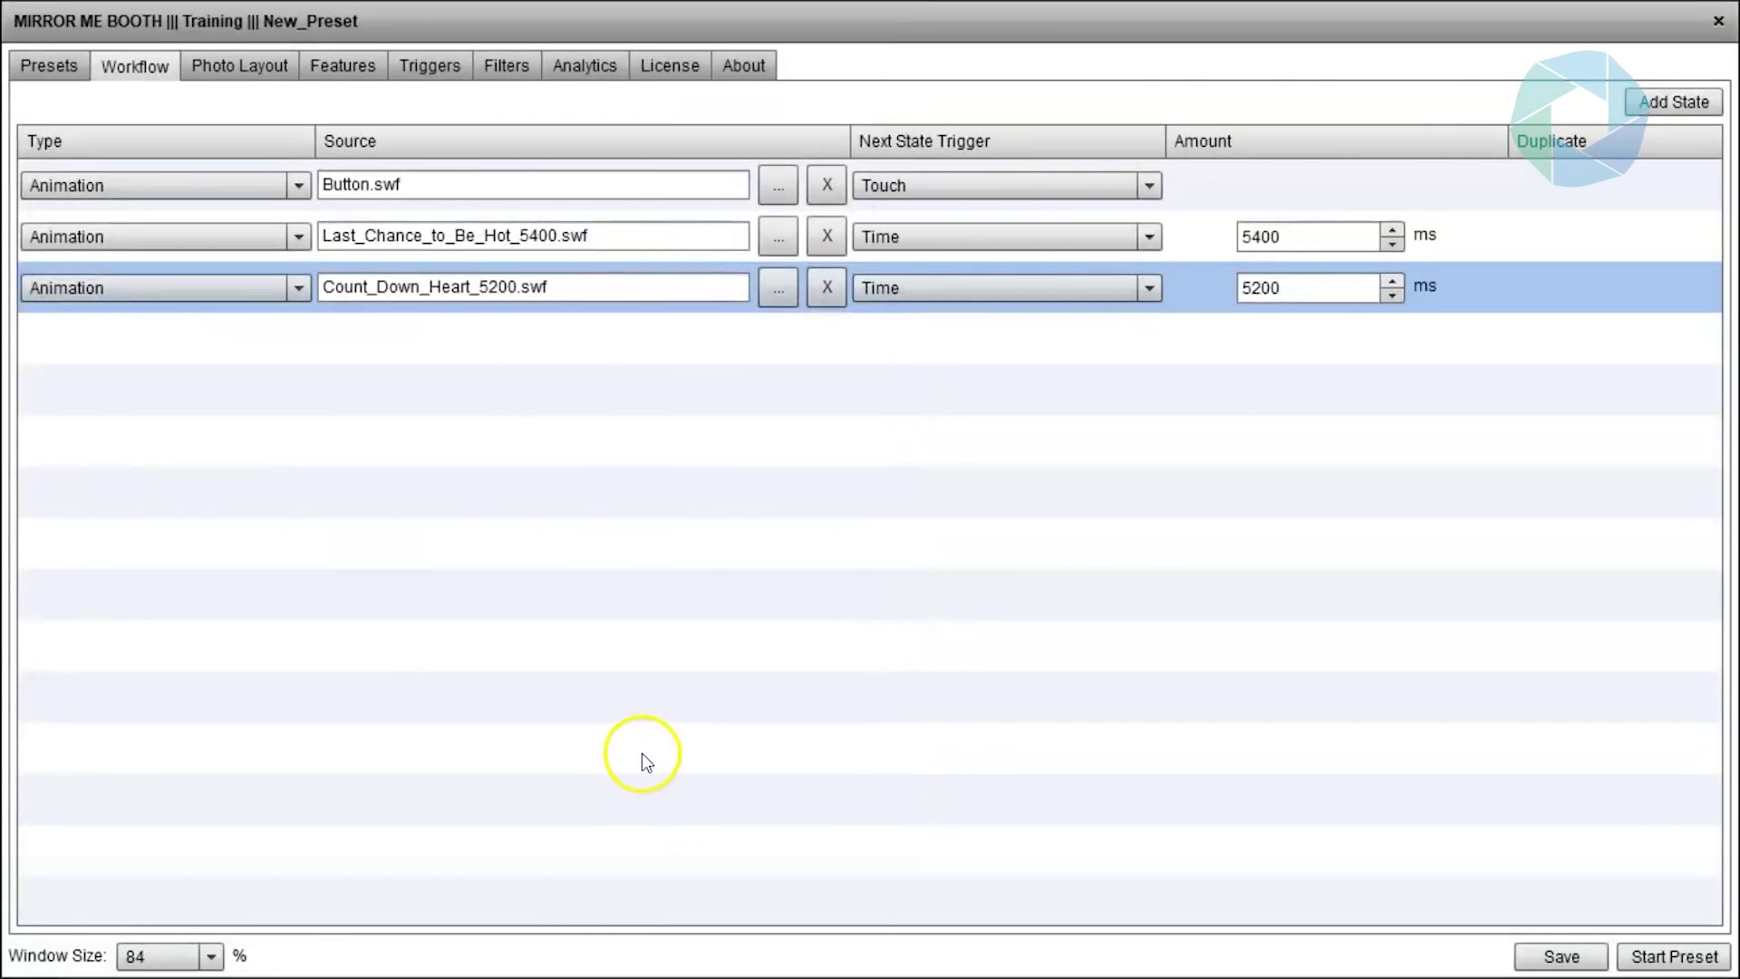
- Add a Feature state set to DSLR Photo after the countdown and look through the other available features
{"action": "left_click", "coordinate": [1673, 102]}
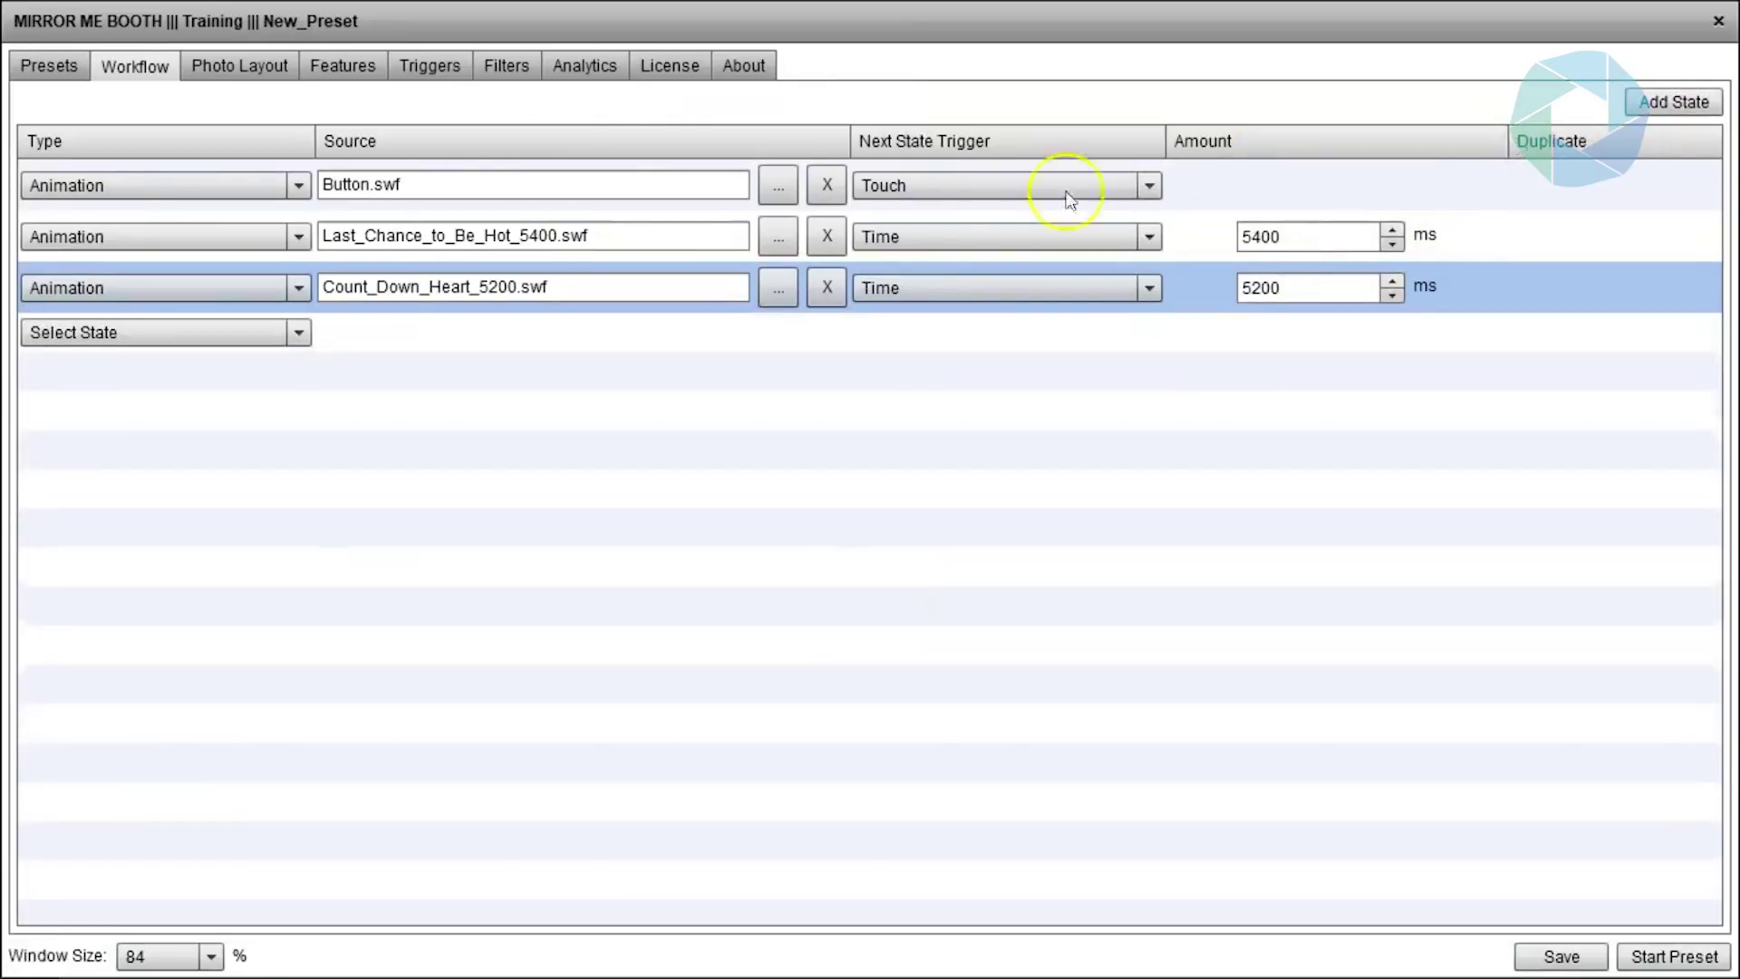
{"action": "left_click", "coordinate": [297, 330]}
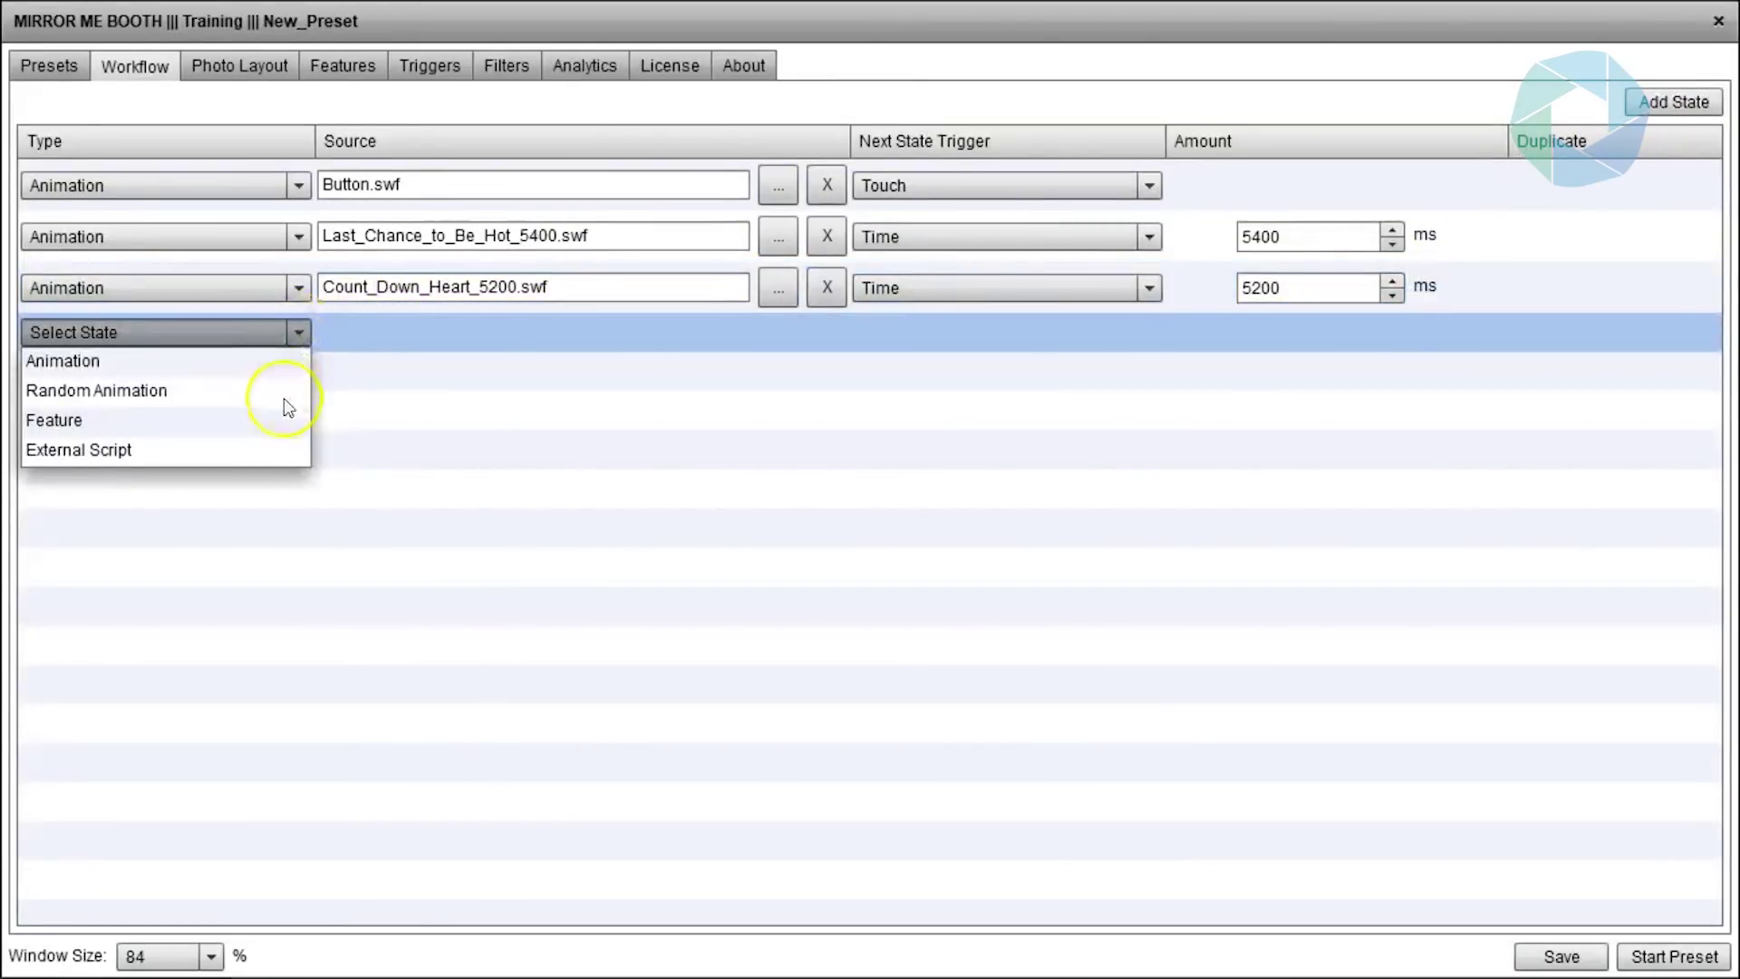
{"action": "left_click", "coordinate": [109, 421]}
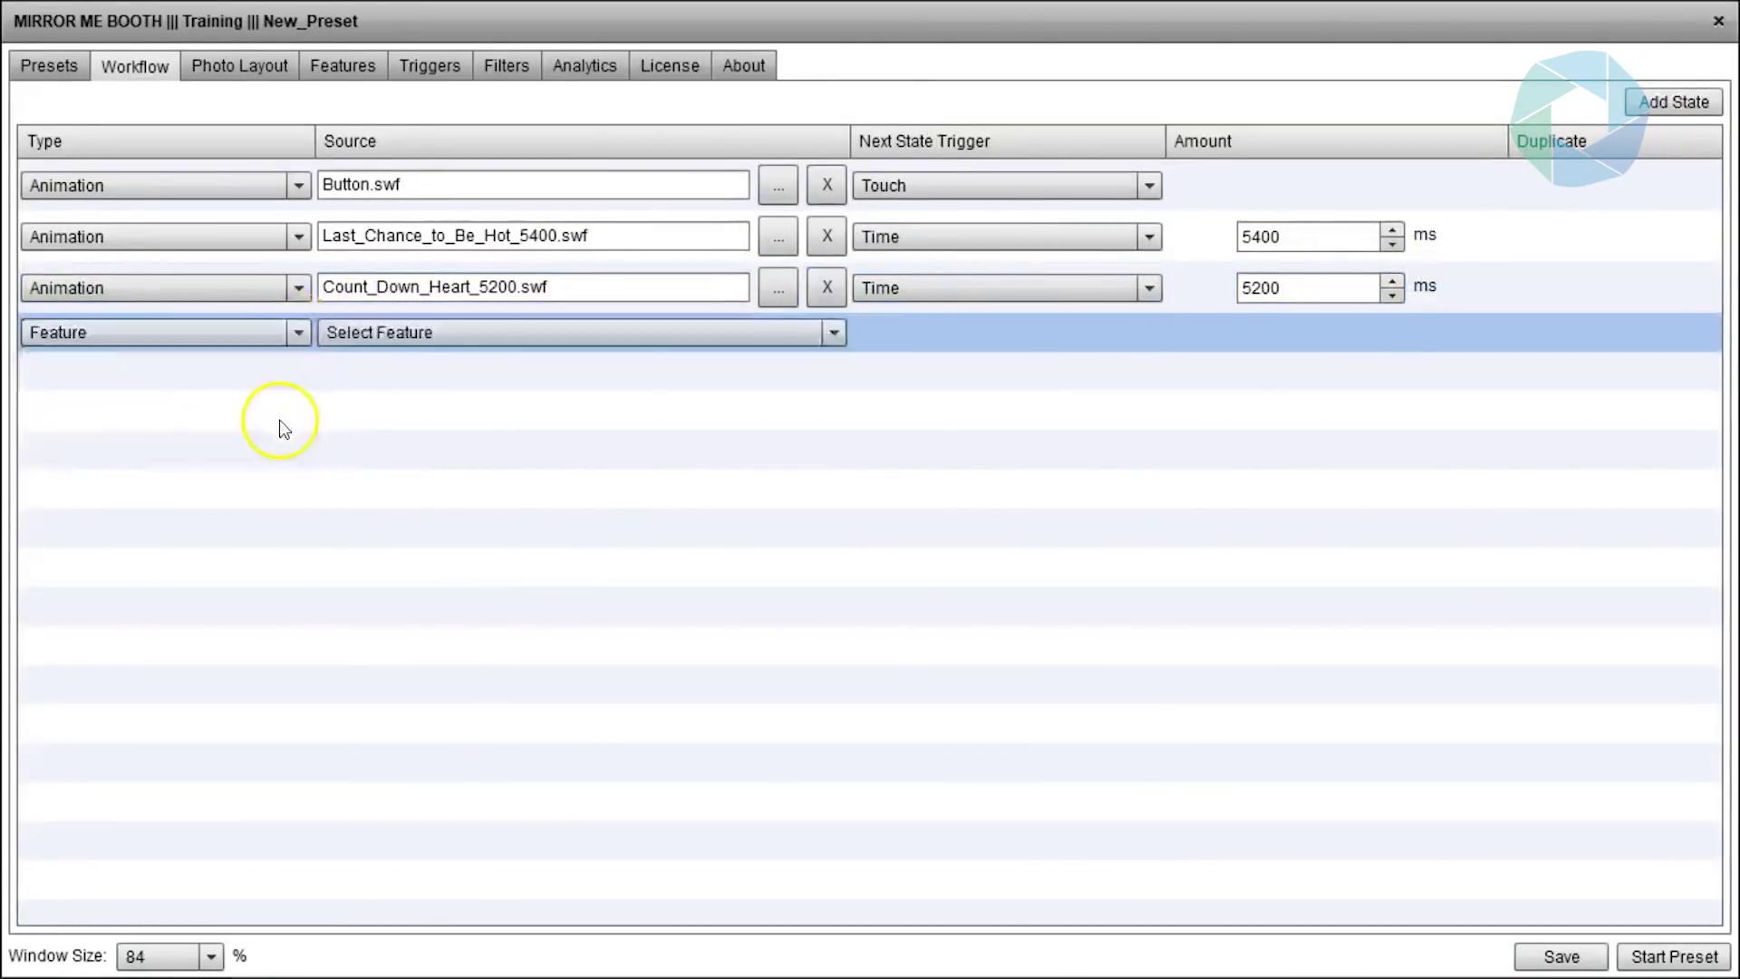
{"action": "left_click", "coordinate": [432, 335]}
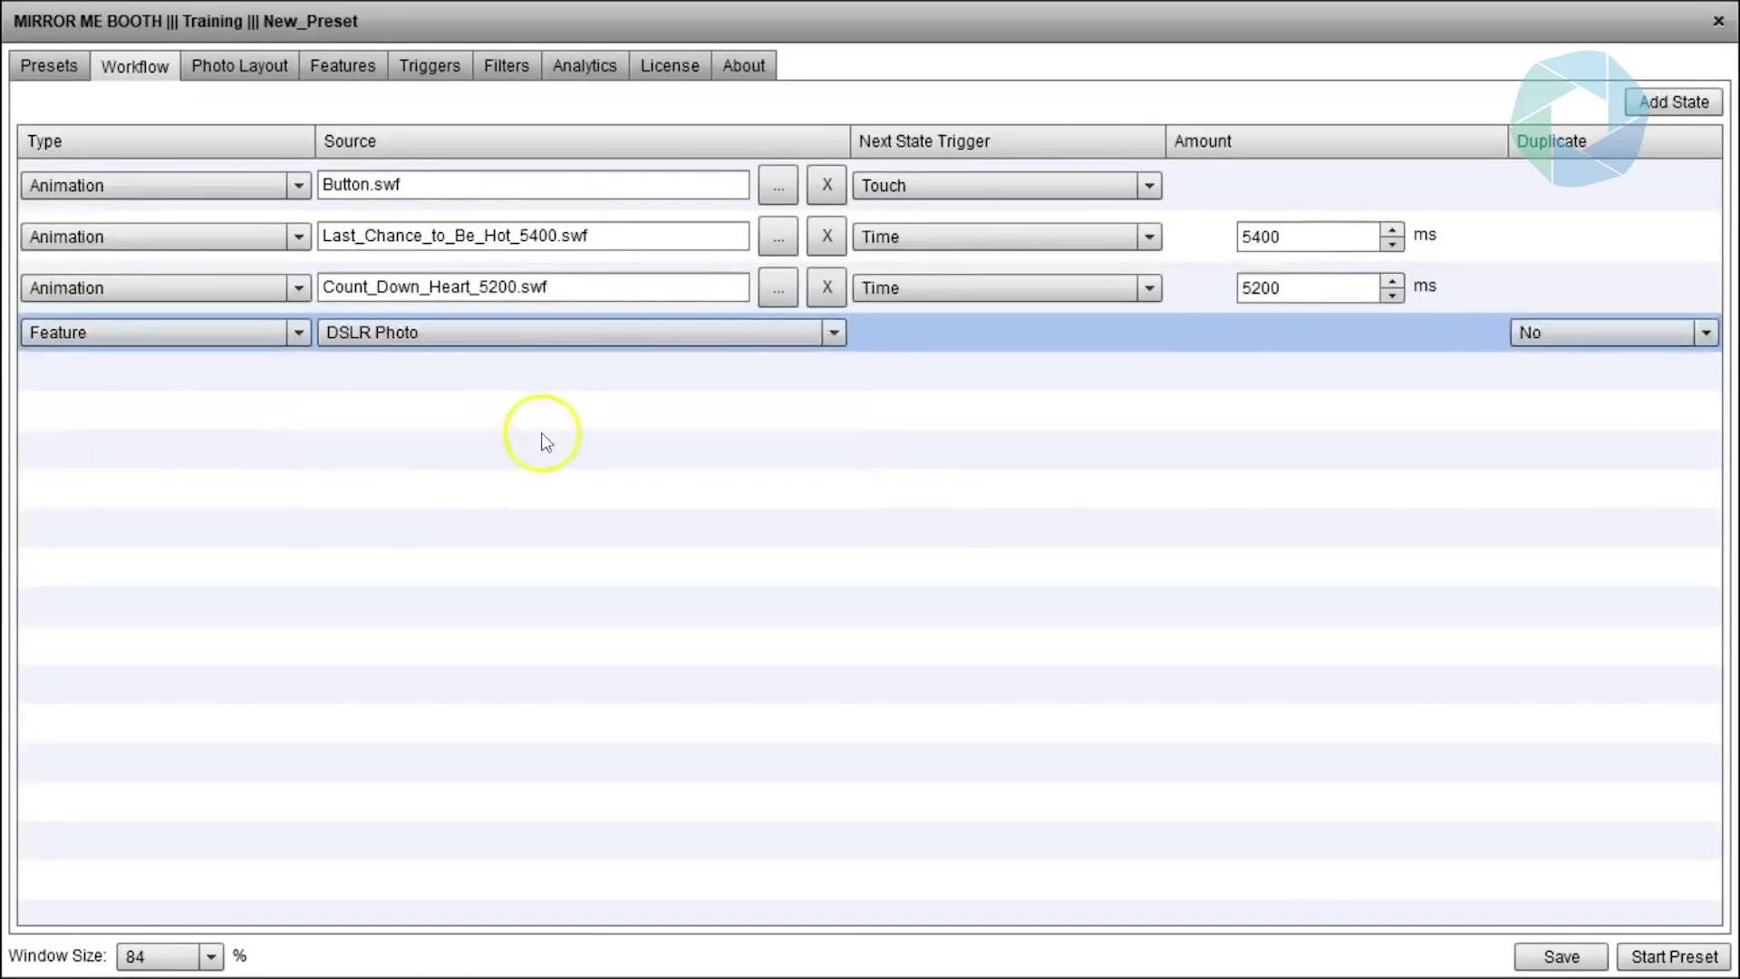
{"action": "left_click", "coordinate": [831, 334]}
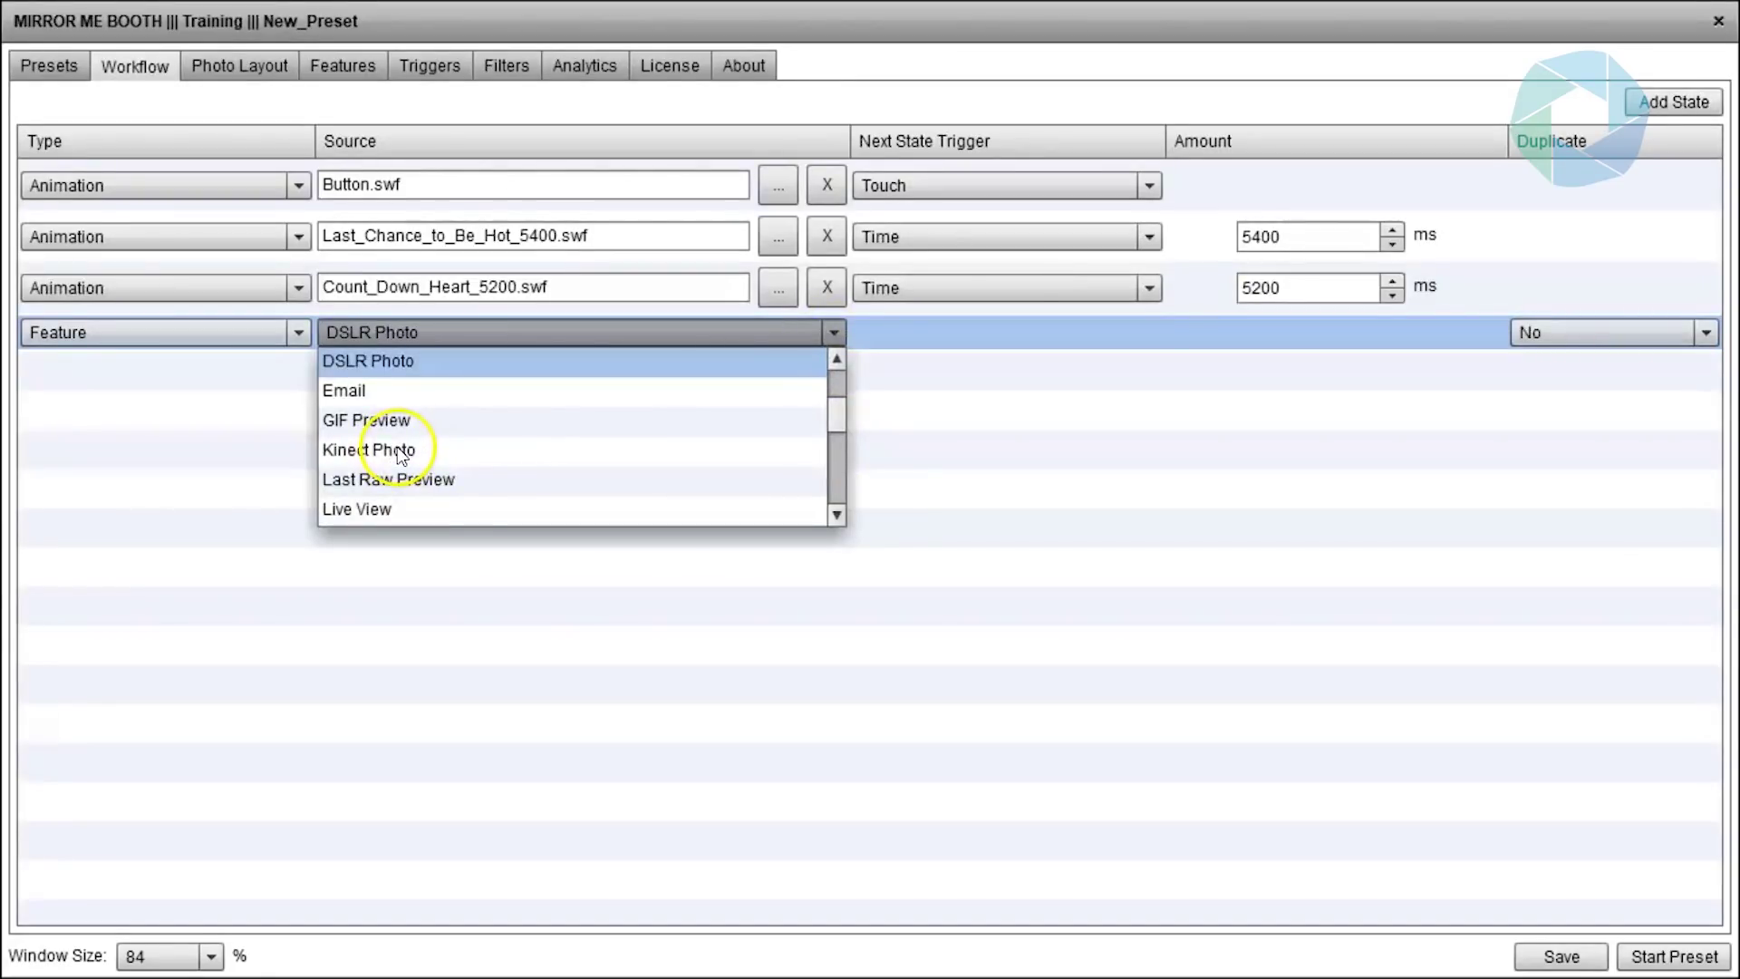
{"action": "left_click_drag", "start_coordinate": [845, 426], "coordinate": [843, 514]}
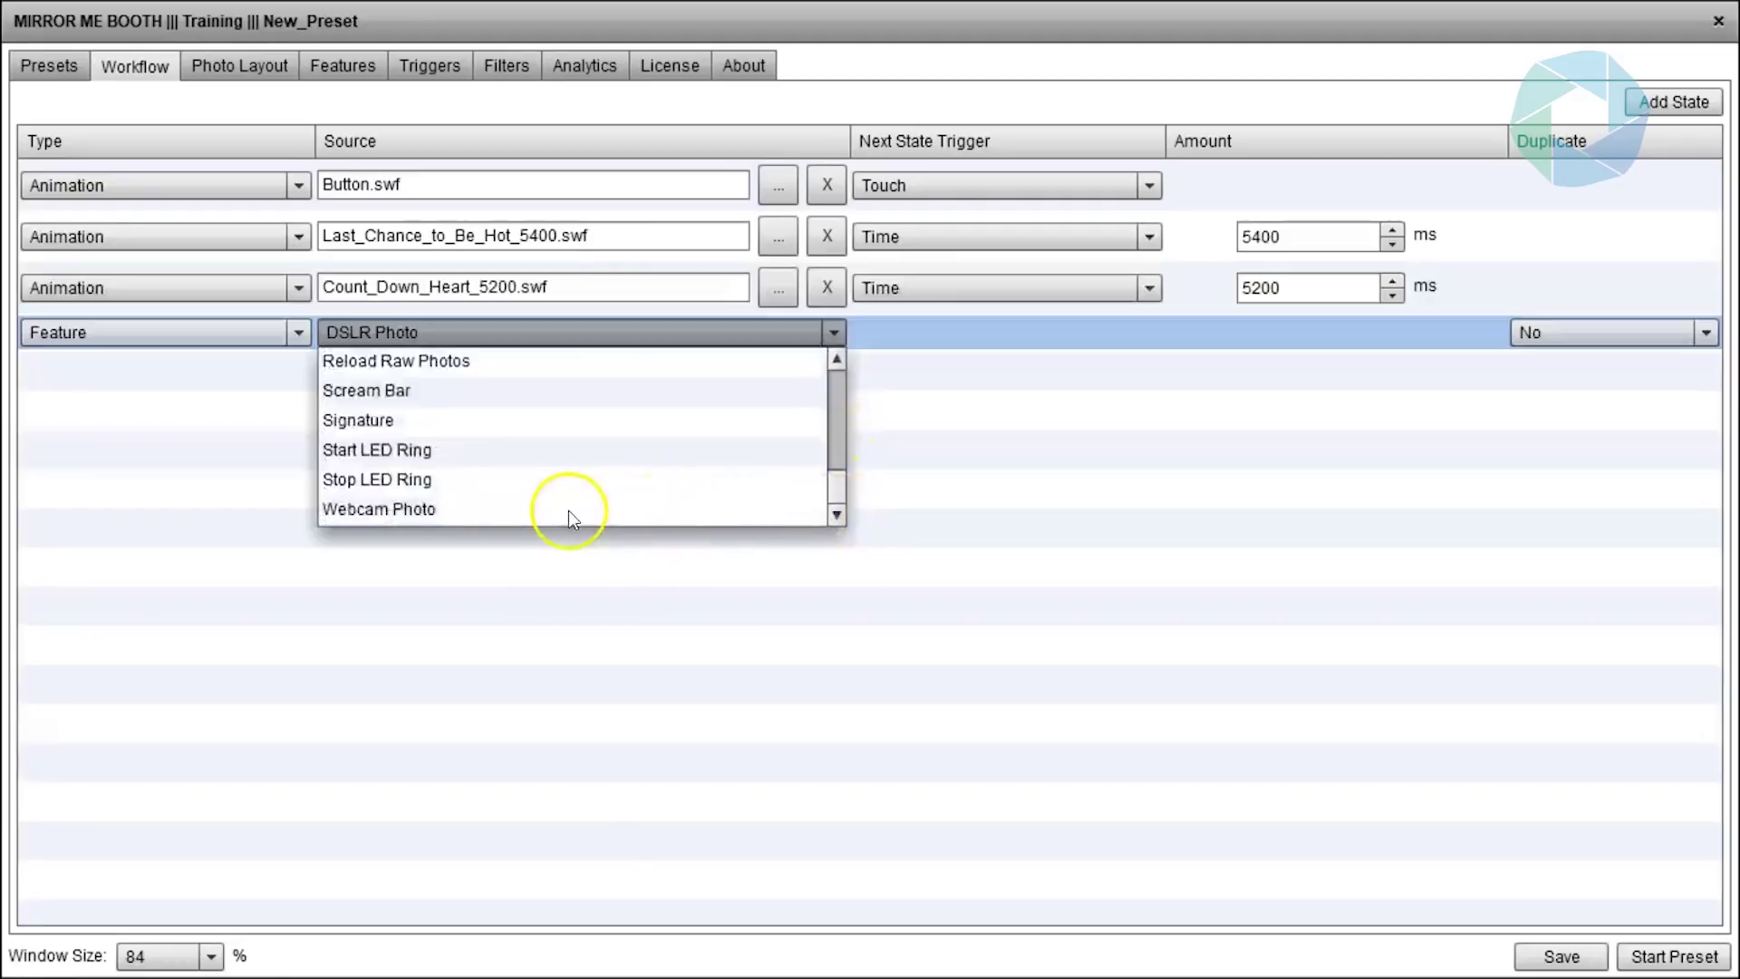
{"action": "left_click", "coordinate": [612, 341]}
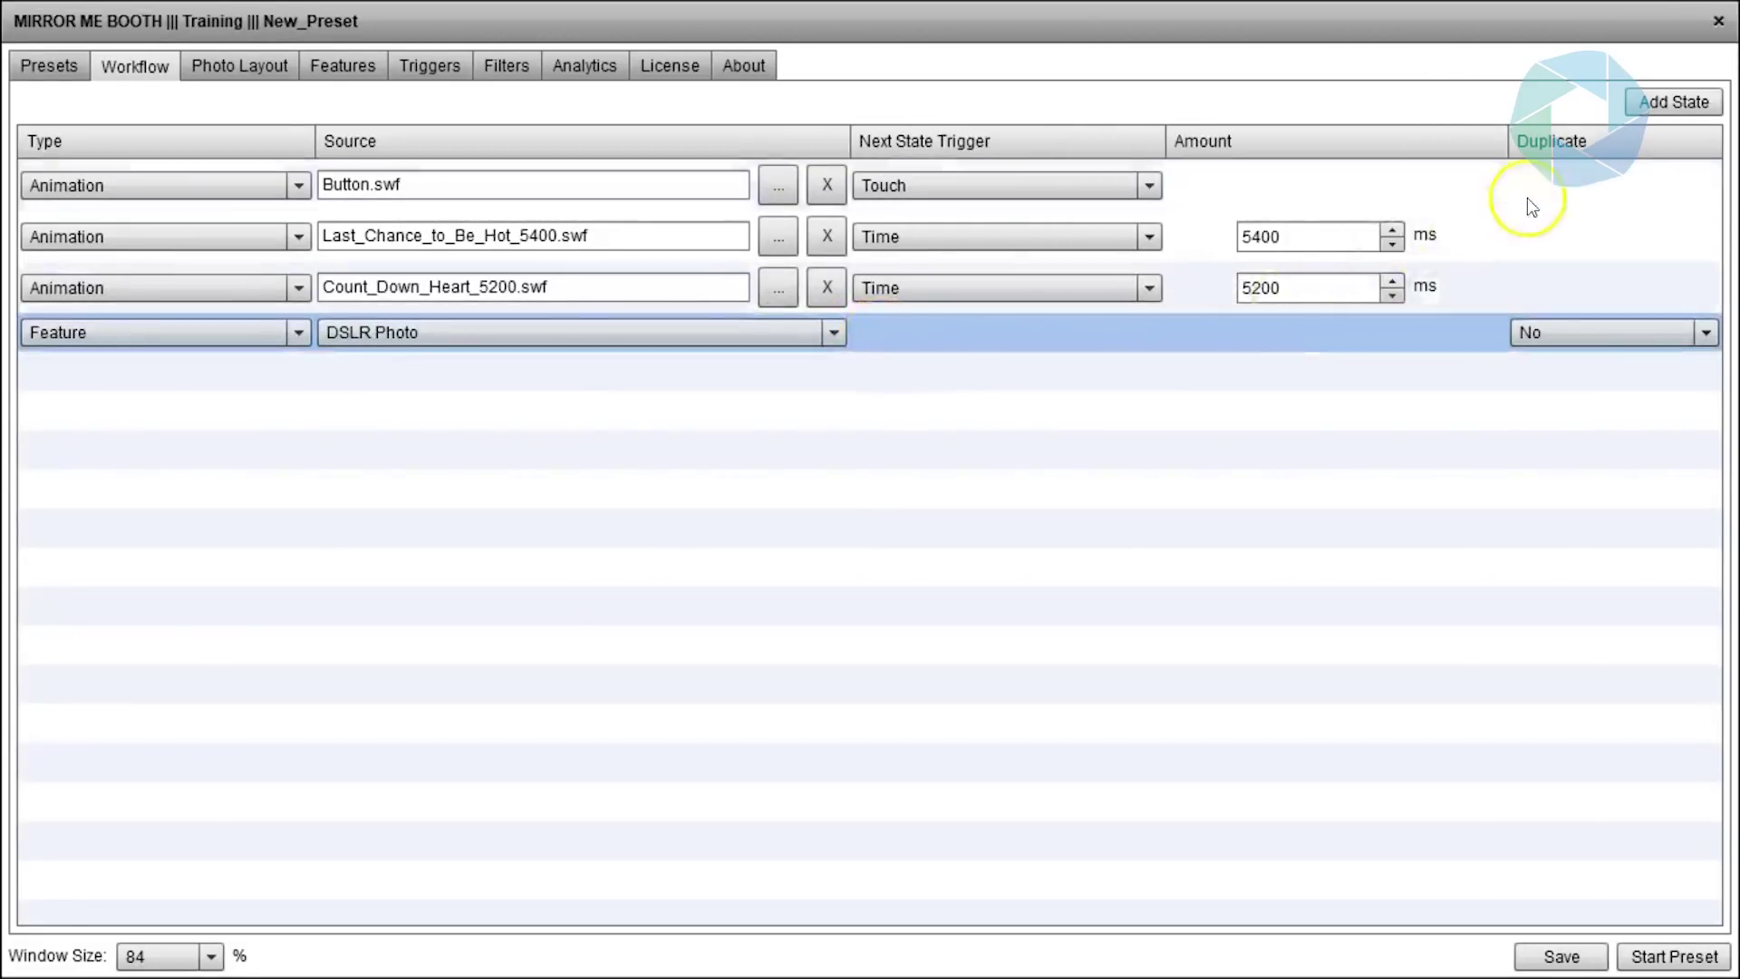
- Add an Animation state after the DSLR Photo using Oh_You_Pretty_Thing_5200.swf from the Compliment folder
{"action": "left_click", "coordinate": [1672, 102]}
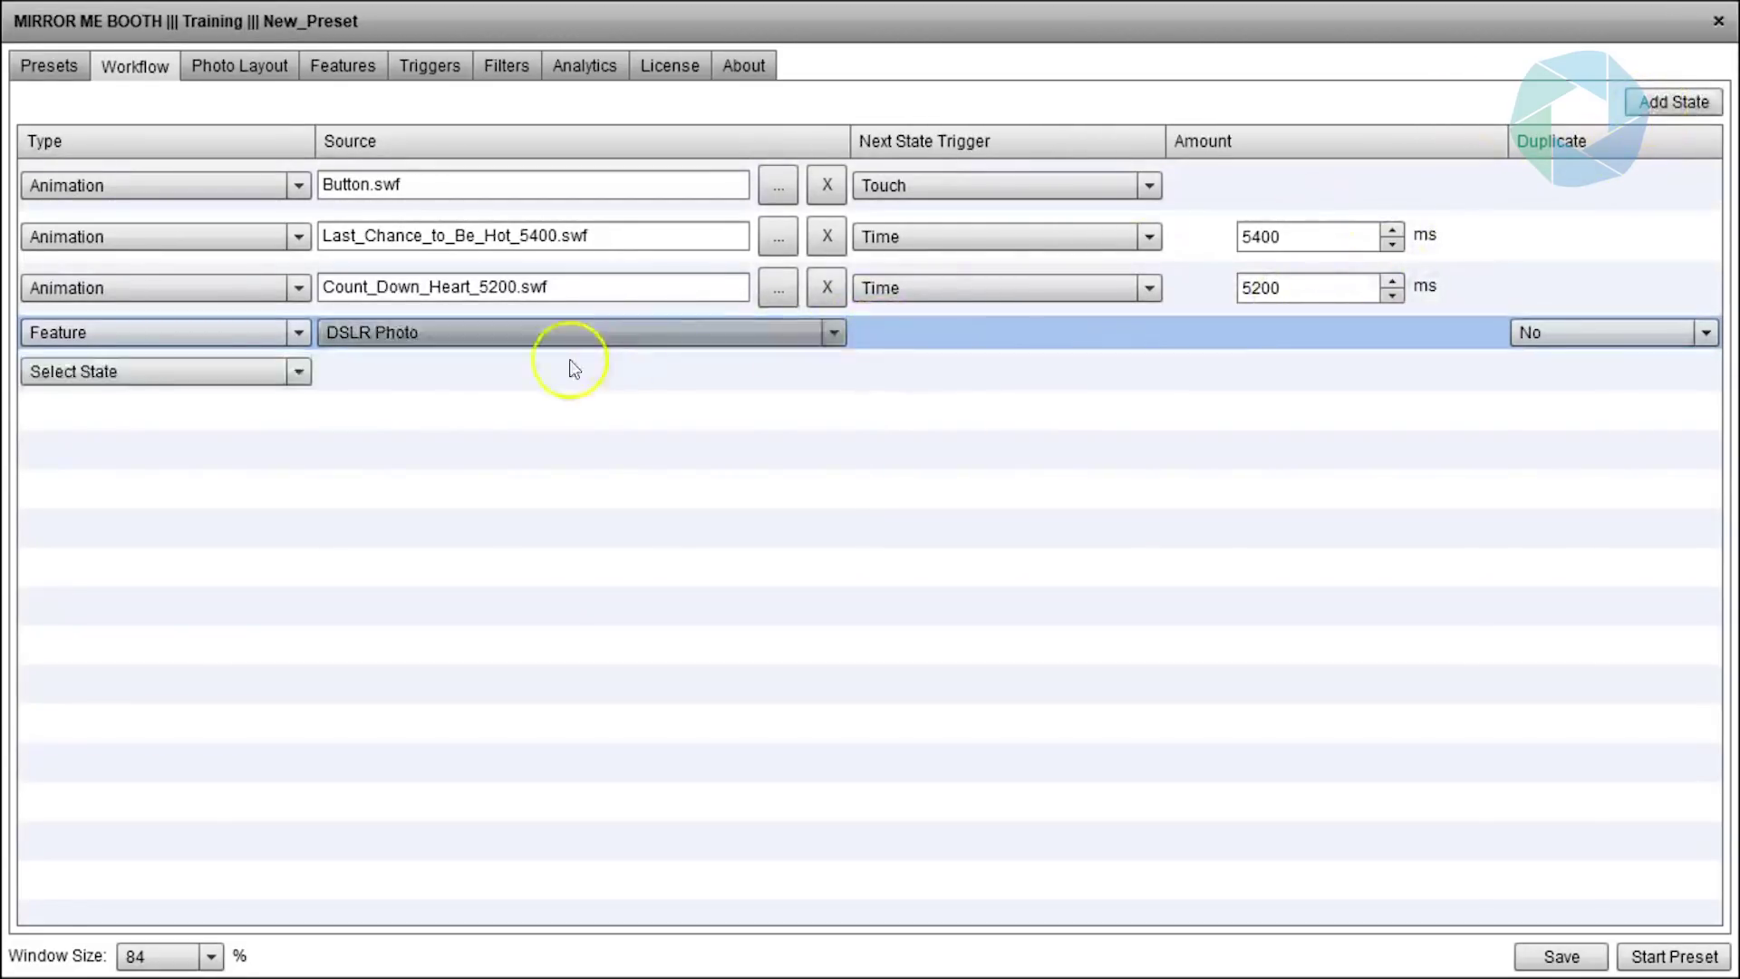
{"action": "left_click", "coordinate": [298, 371]}
{"action": "left_click", "coordinate": [279, 406]}
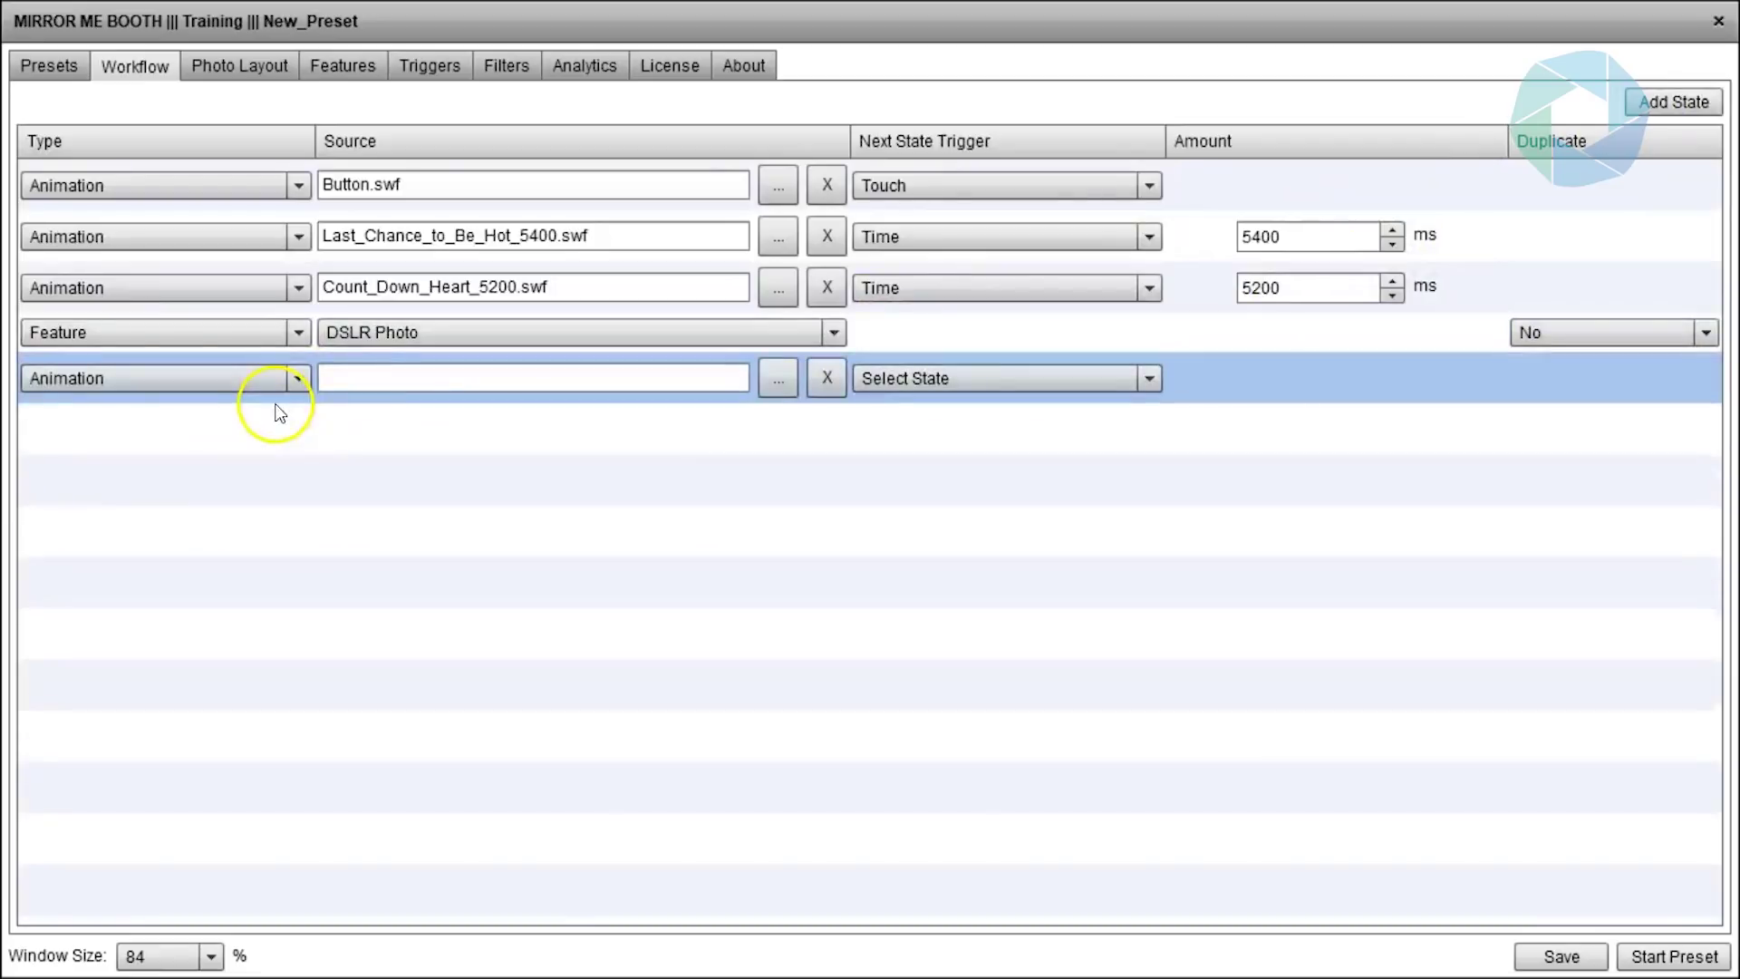
{"action": "left_click", "coordinate": [779, 378]}
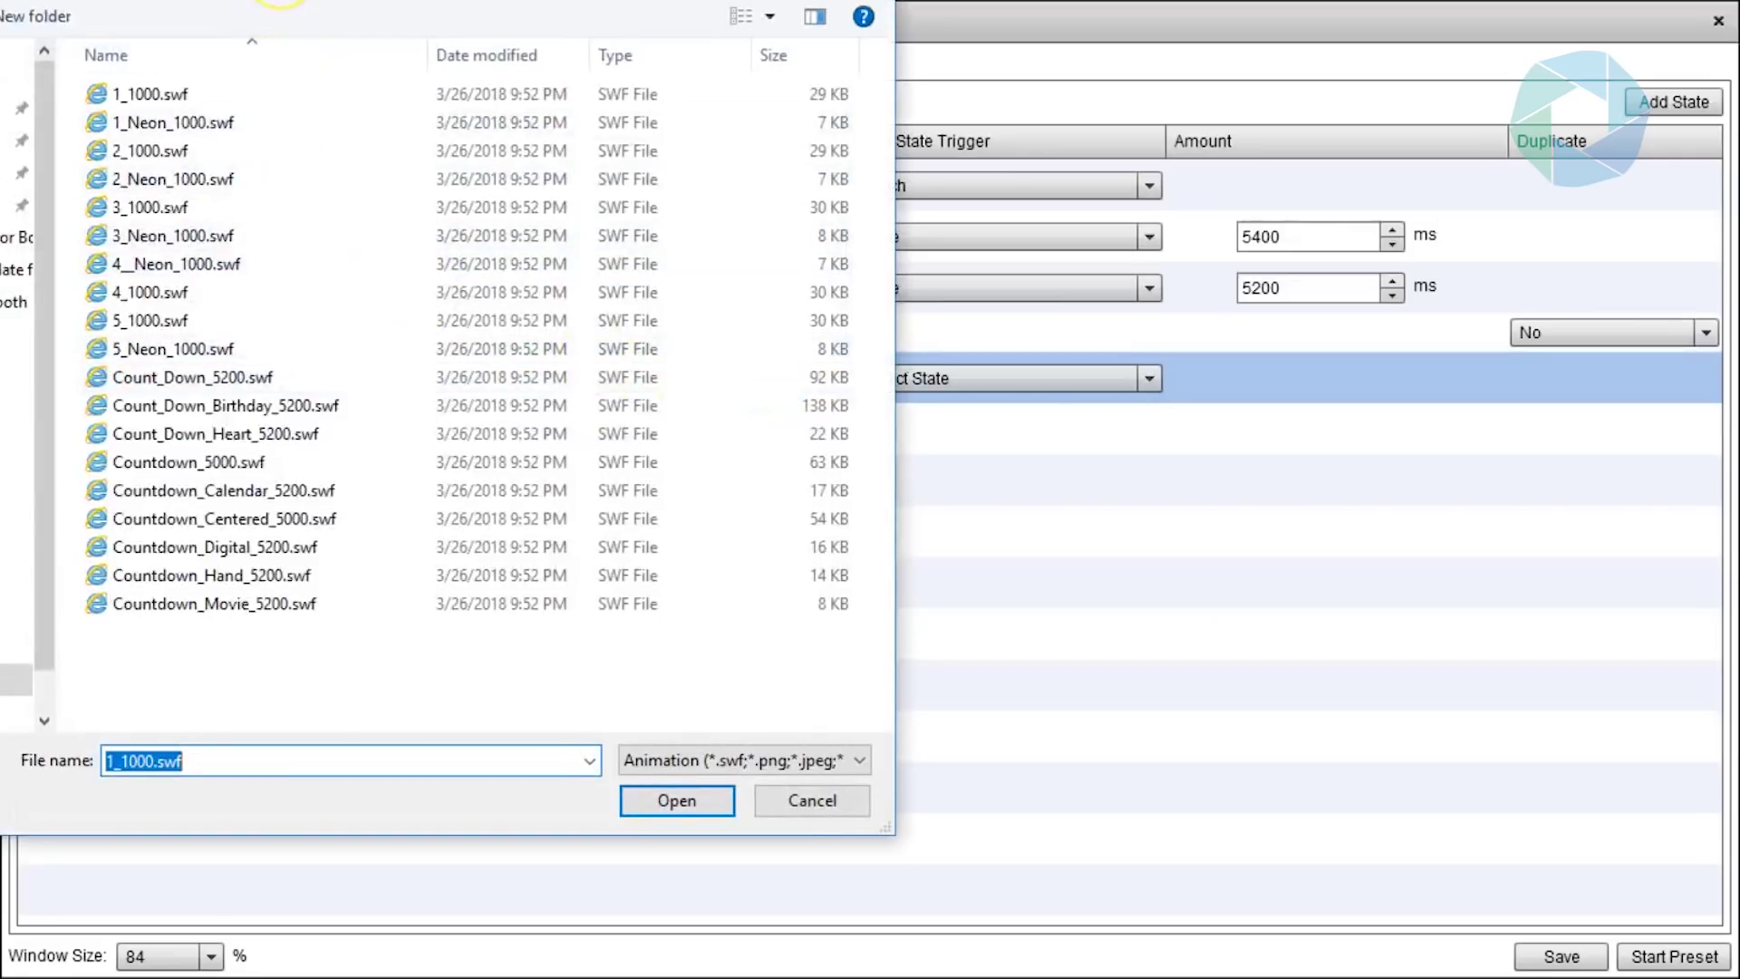
{"action": "left_click", "coordinate": [281, 1]}
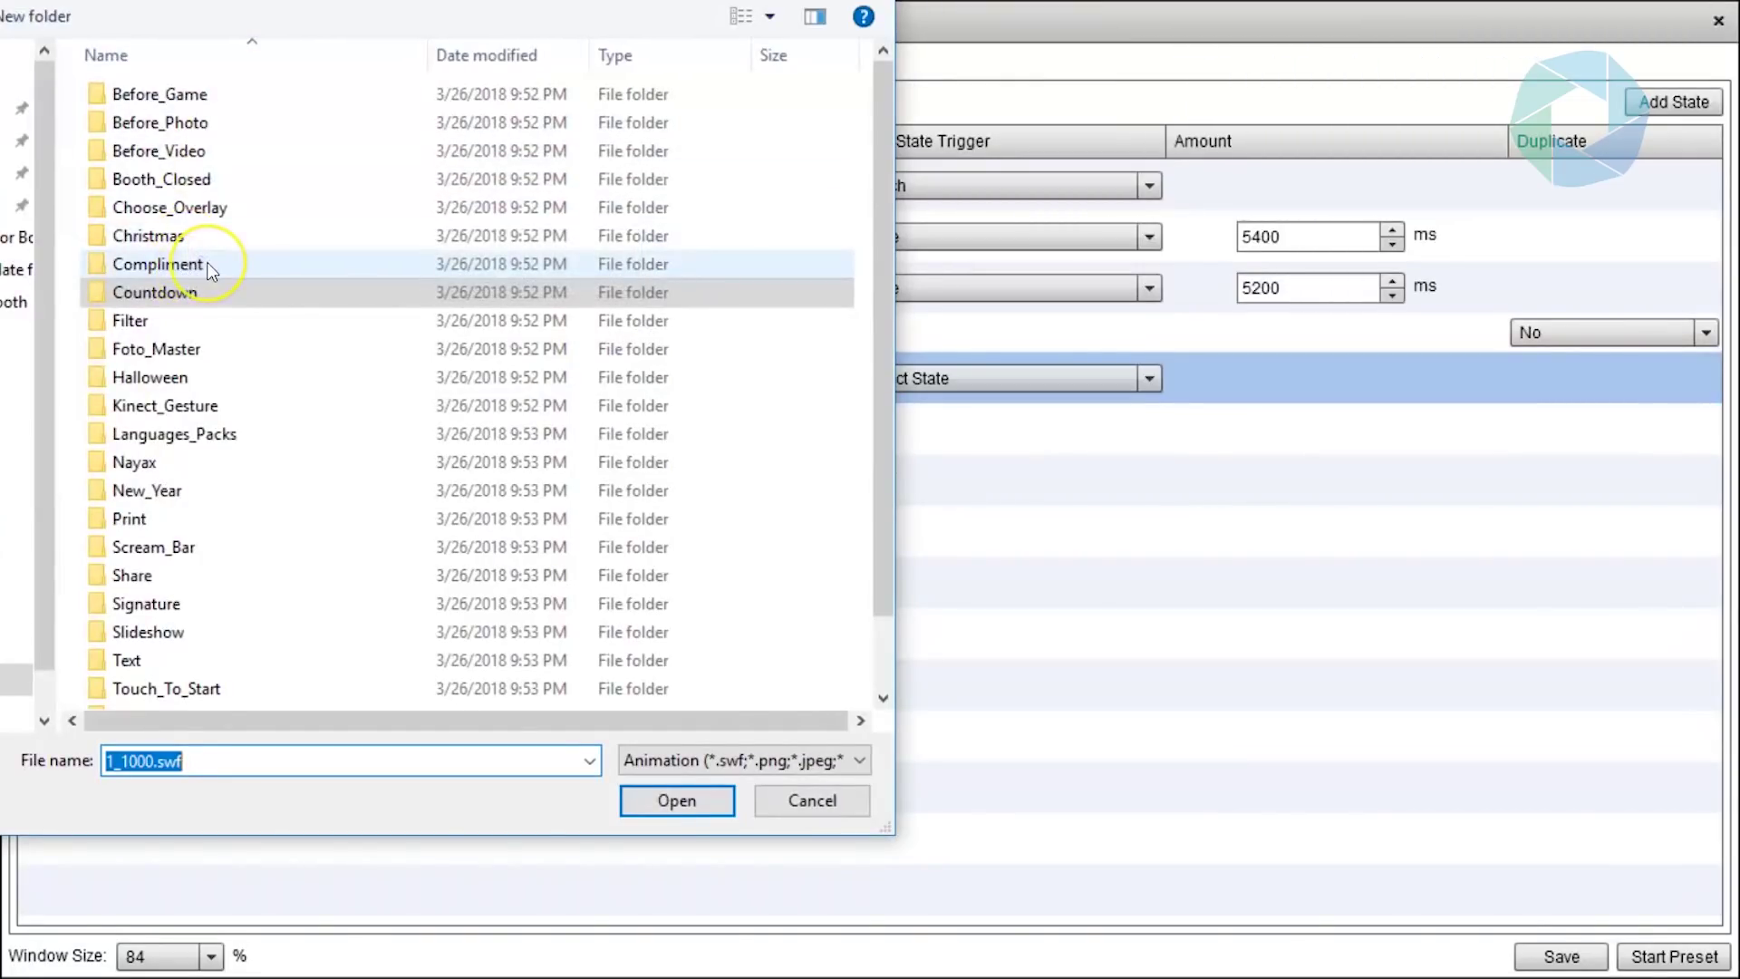
{"action": "double_click", "coordinate": [209, 265]}
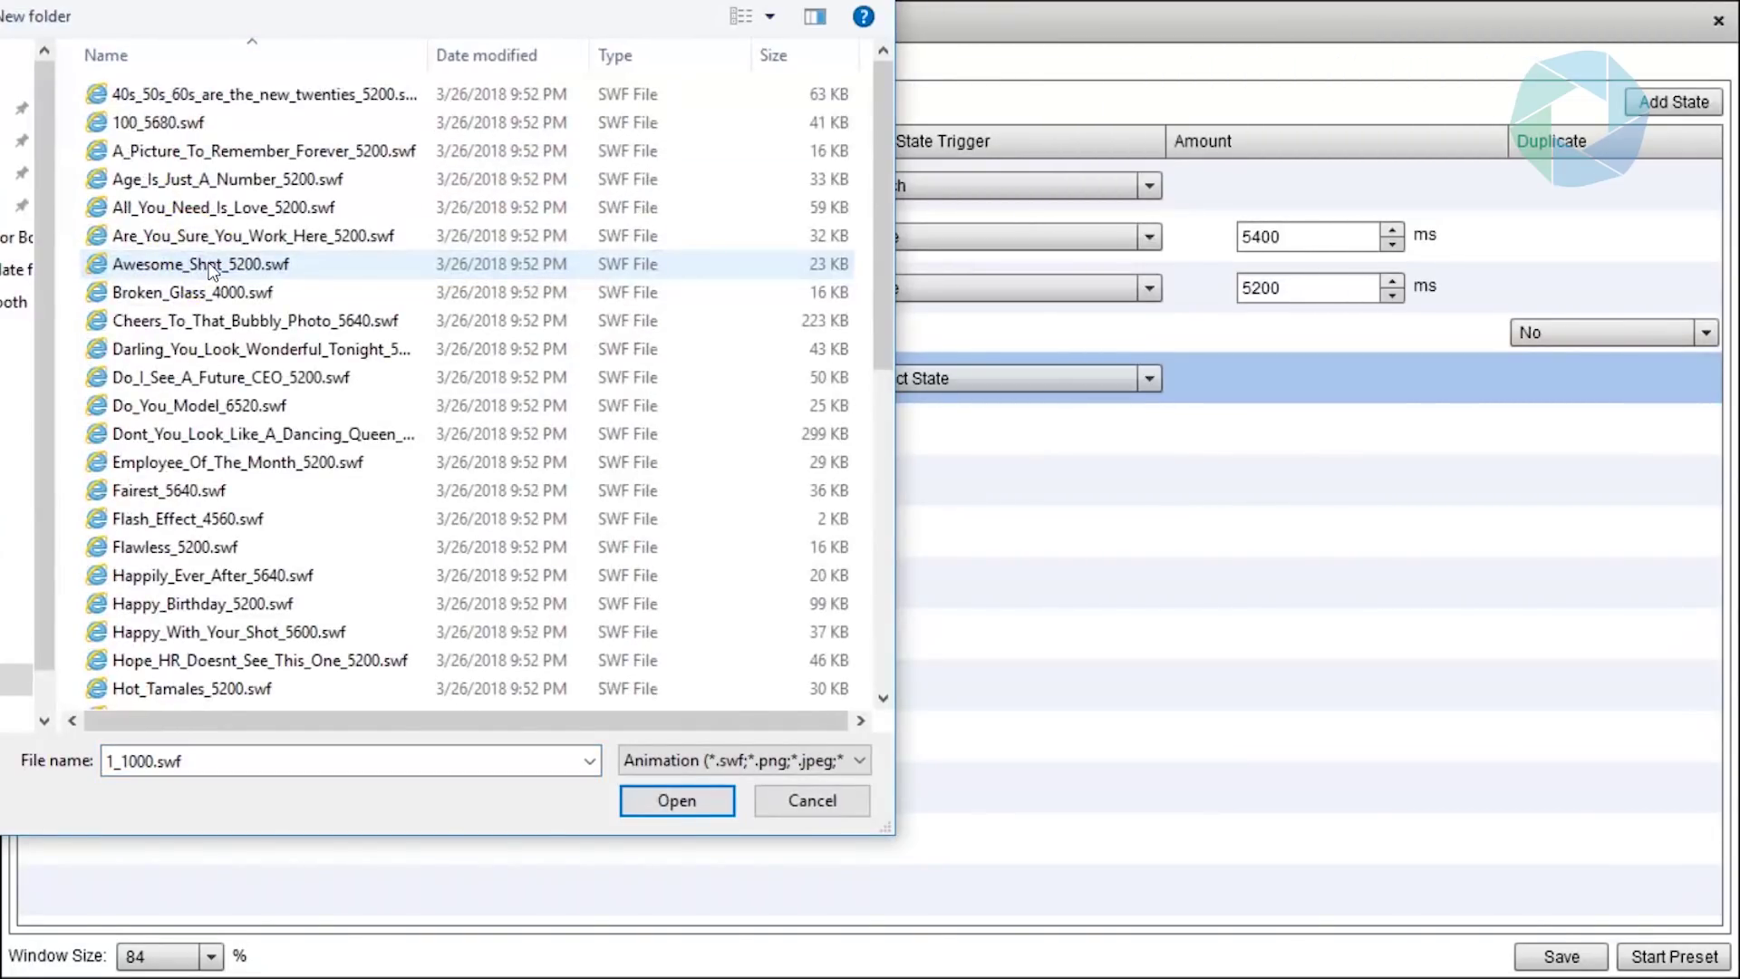
{"action": "left_click_drag", "start_coordinate": [883, 106], "coordinate": [912, 362]}
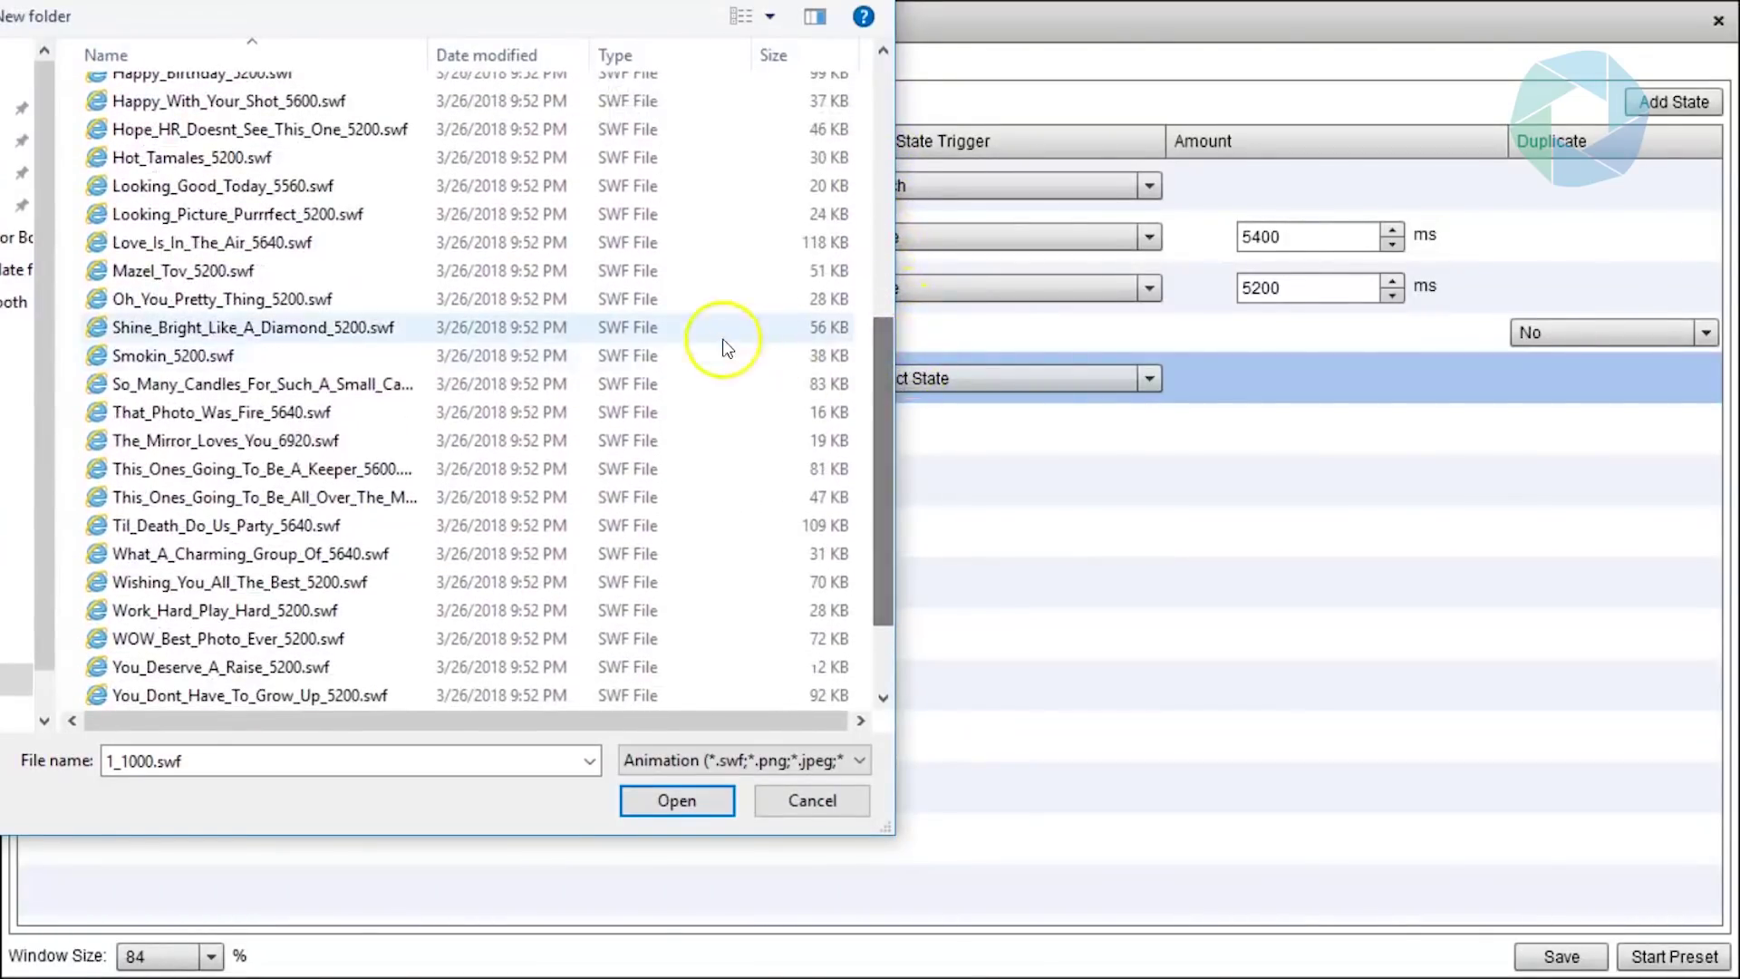
{"action": "left_click", "coordinate": [377, 298]}
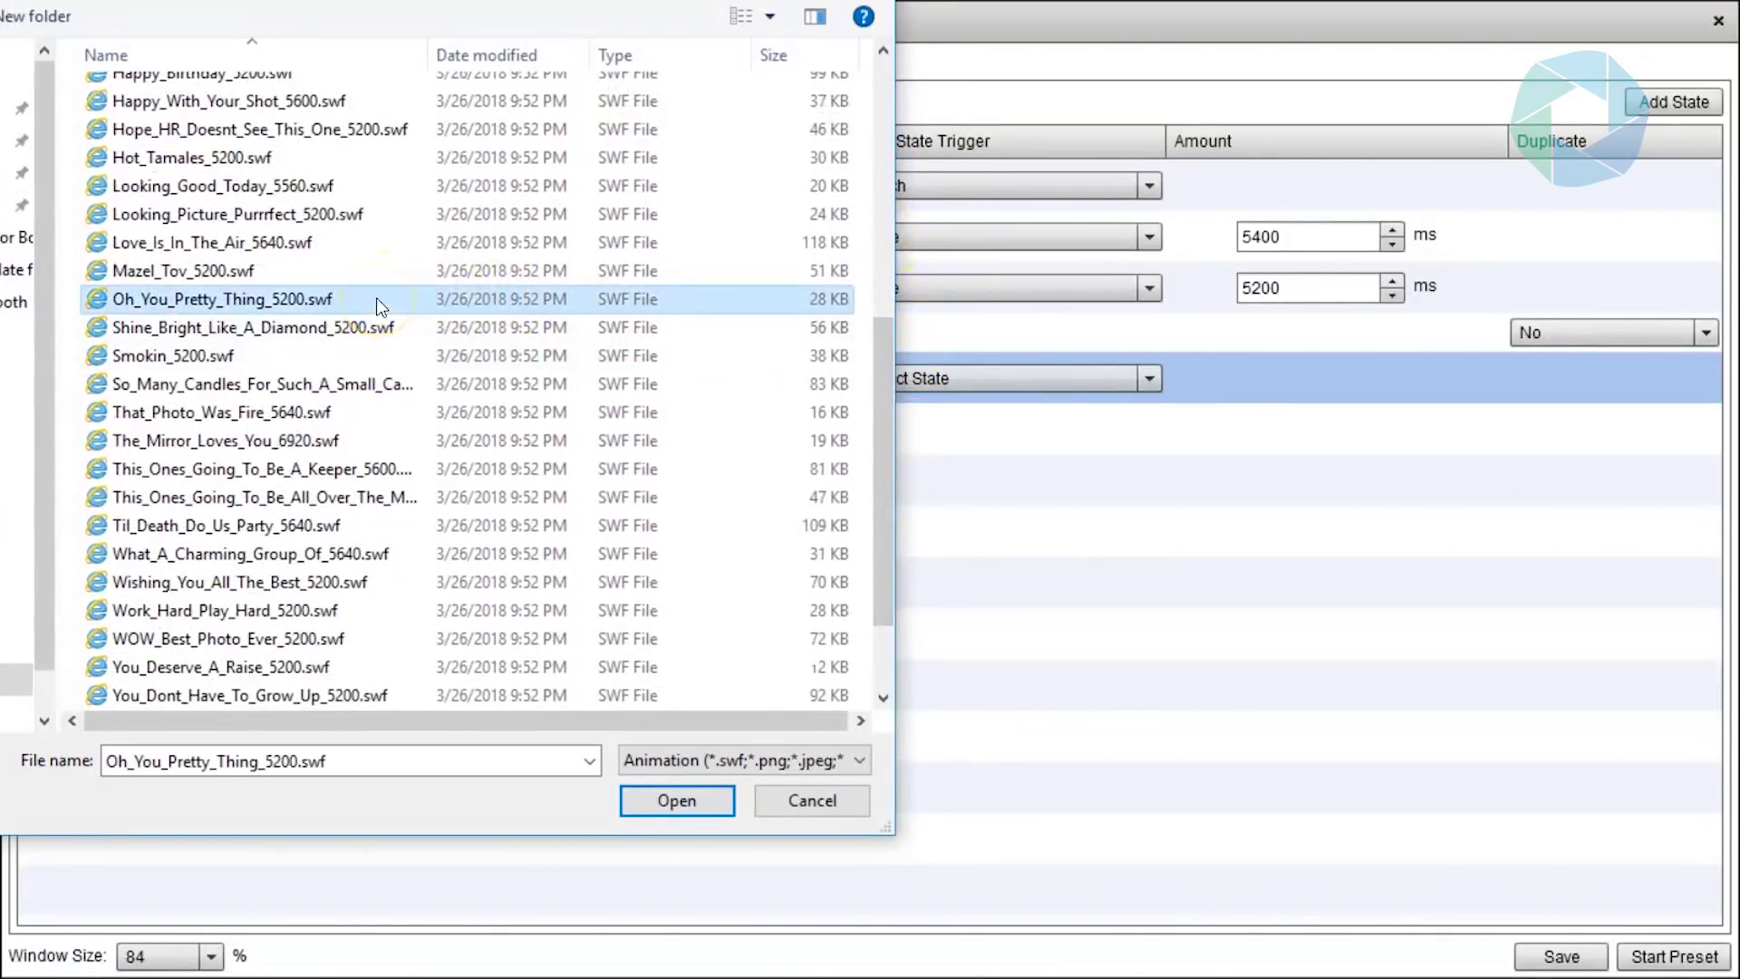
{"action": "left_click", "coordinate": [675, 802]}
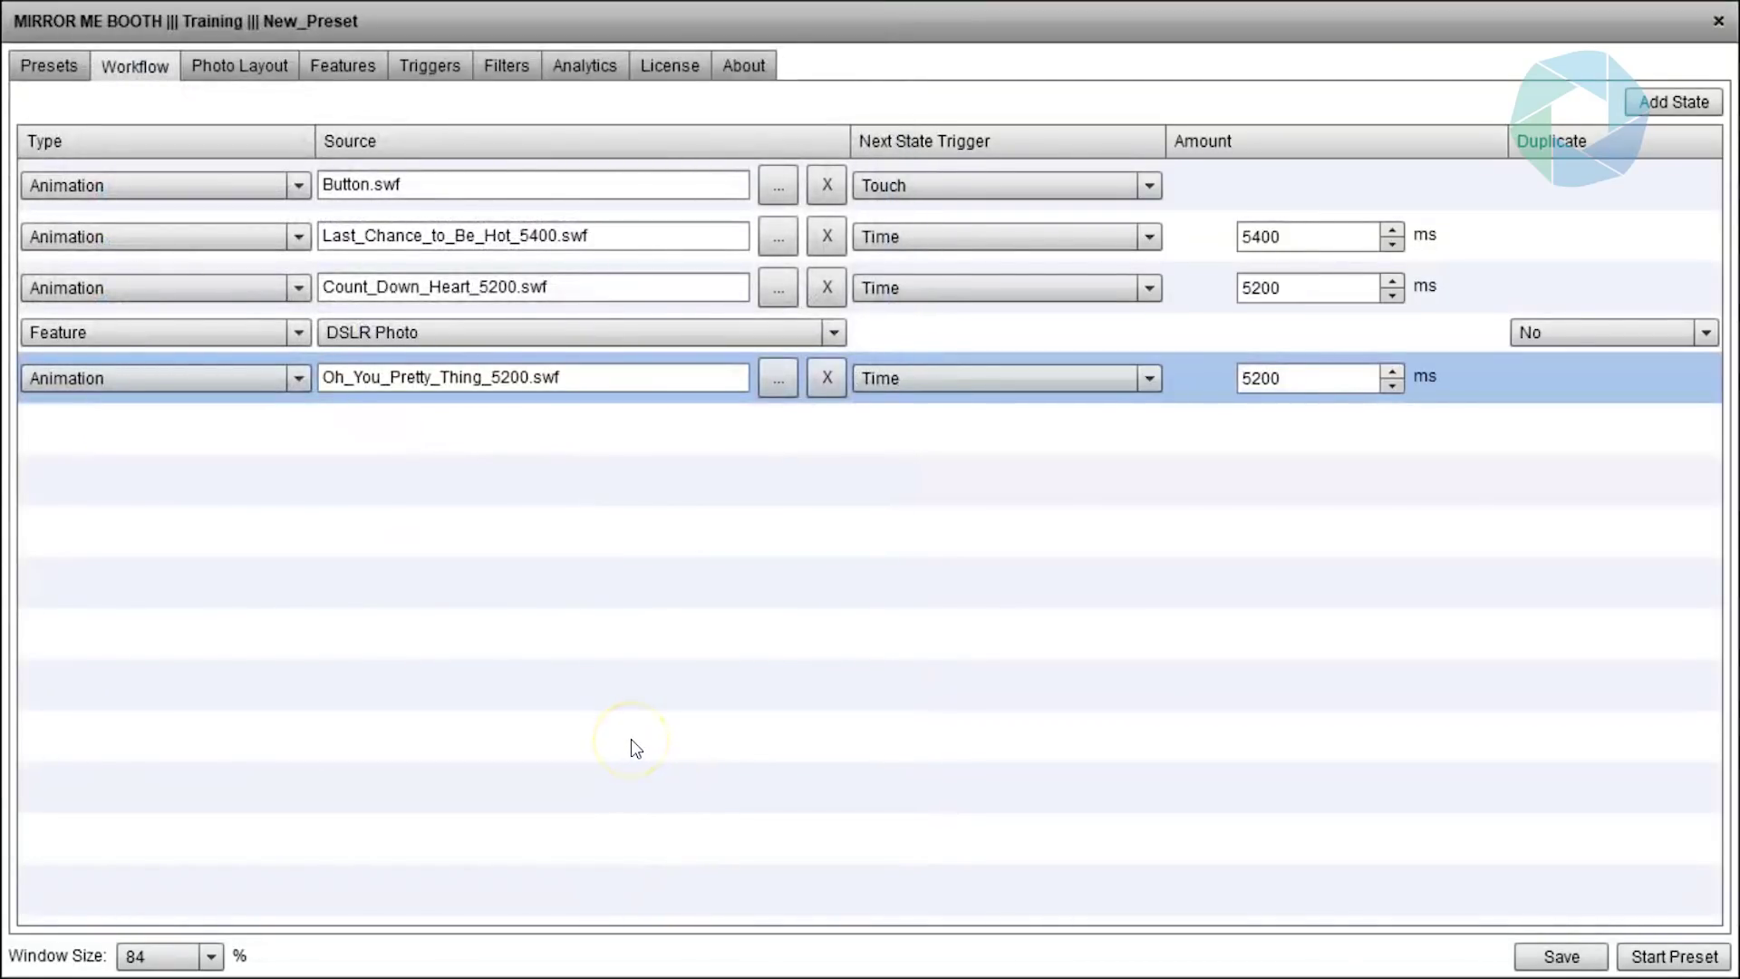
- Add another Animation state using Now_Sign_And_Stamp_On_The_Mirror_5200.swf from the Signature folder
{"action": "left_click", "coordinate": [1651, 107]}
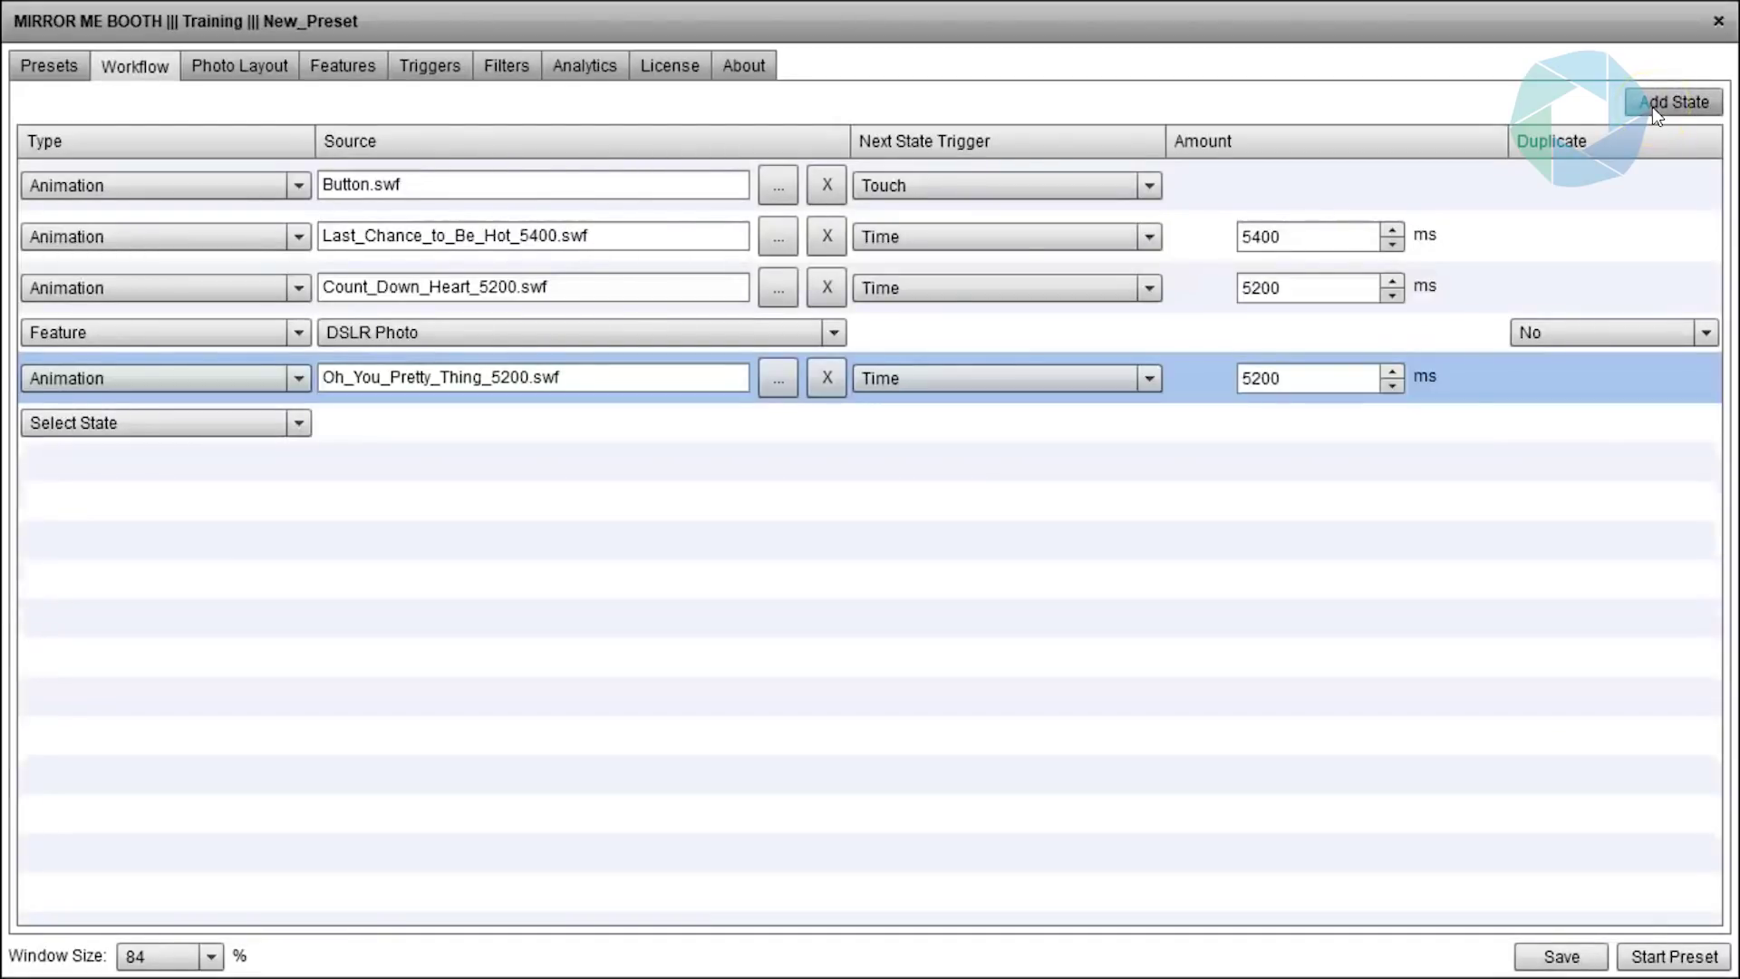
{"action": "left_click", "coordinate": [296, 424]}
{"action": "left_click", "coordinate": [261, 452]}
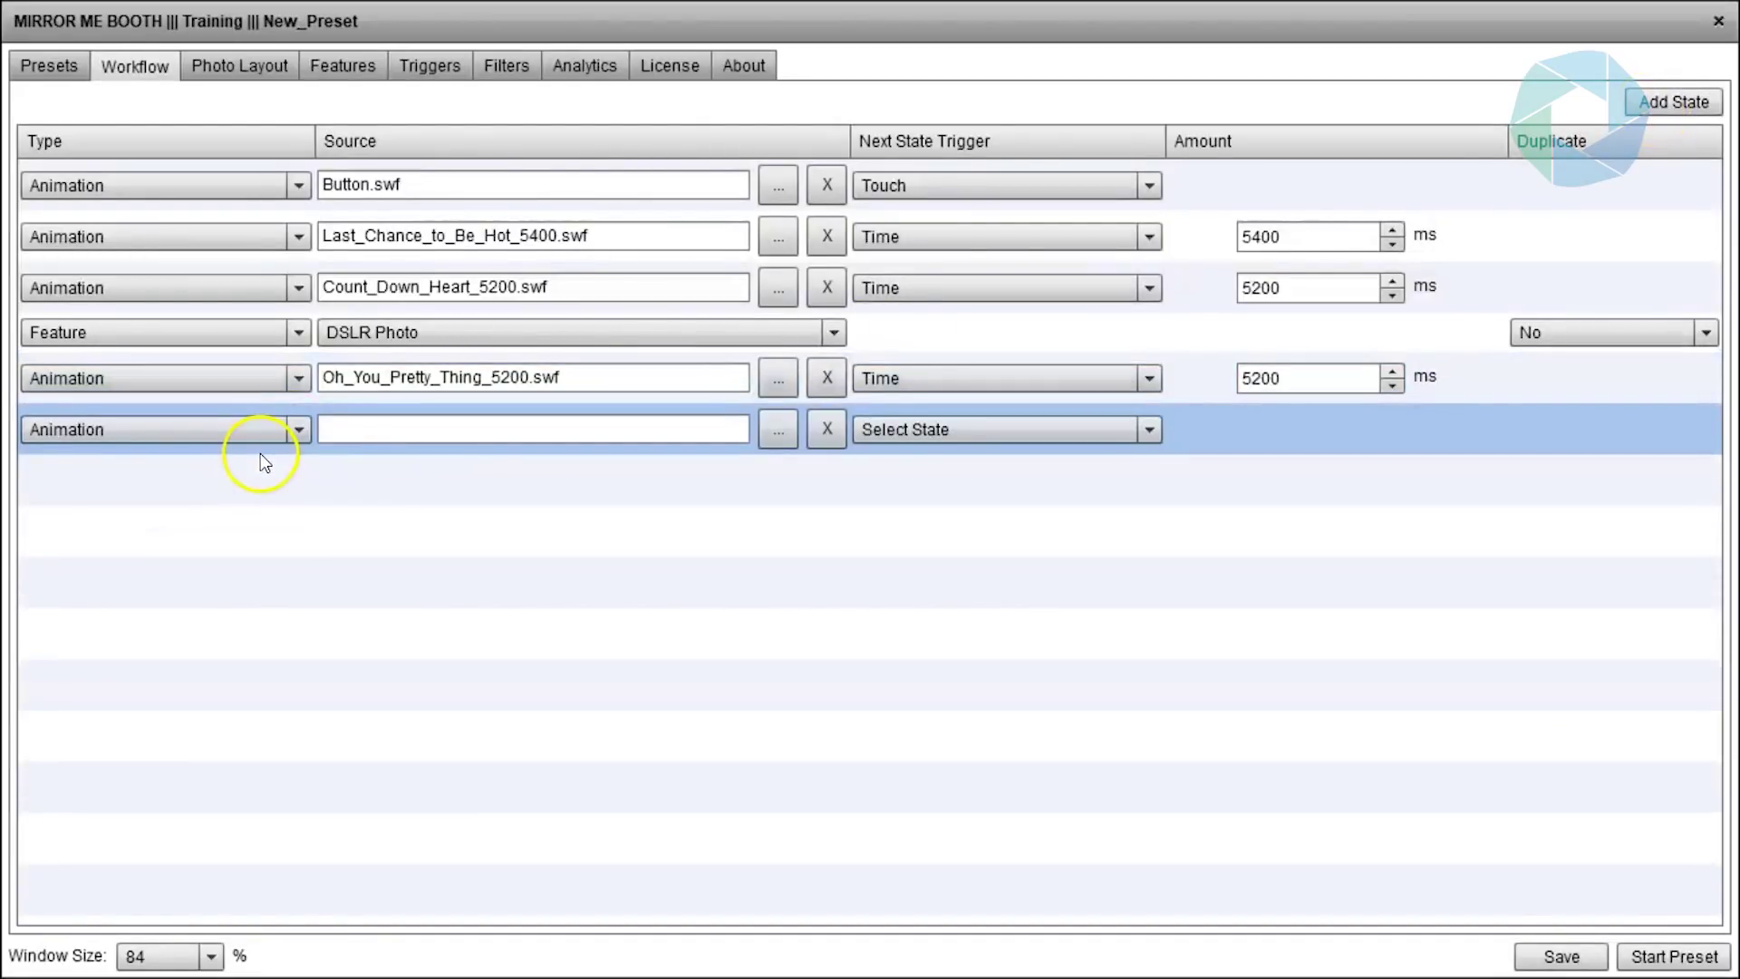
{"action": "left_click", "coordinate": [781, 439]}
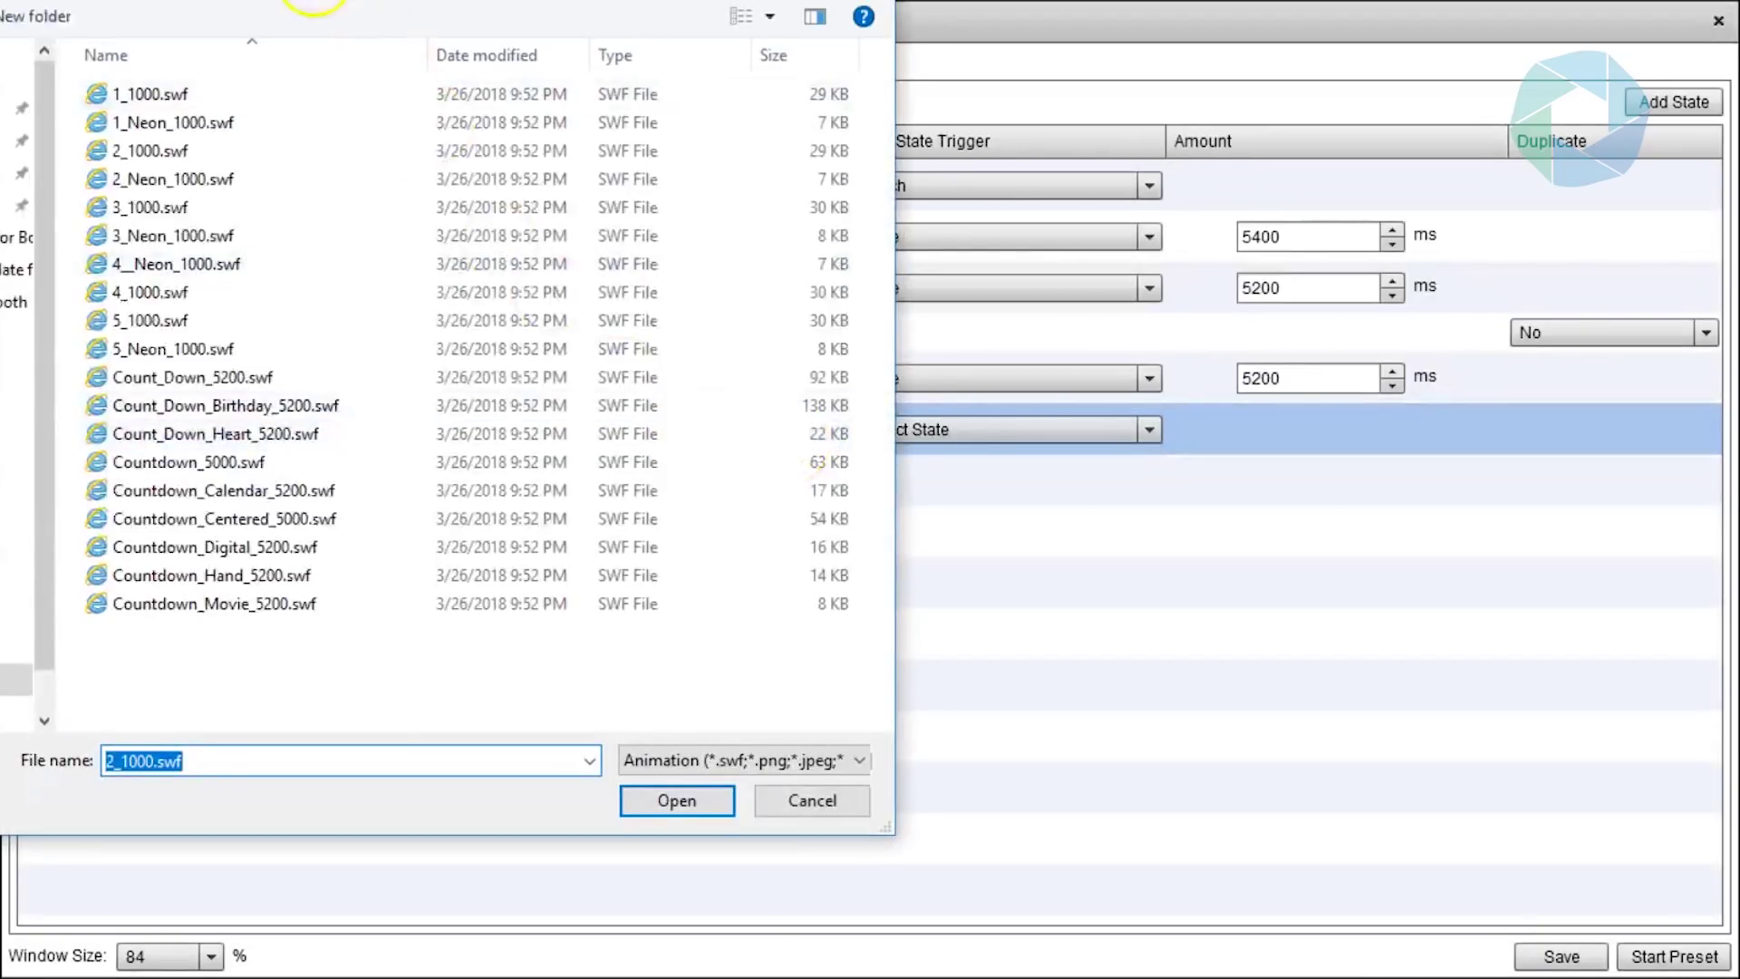
{"action": "left_click", "coordinate": [313, 3]}
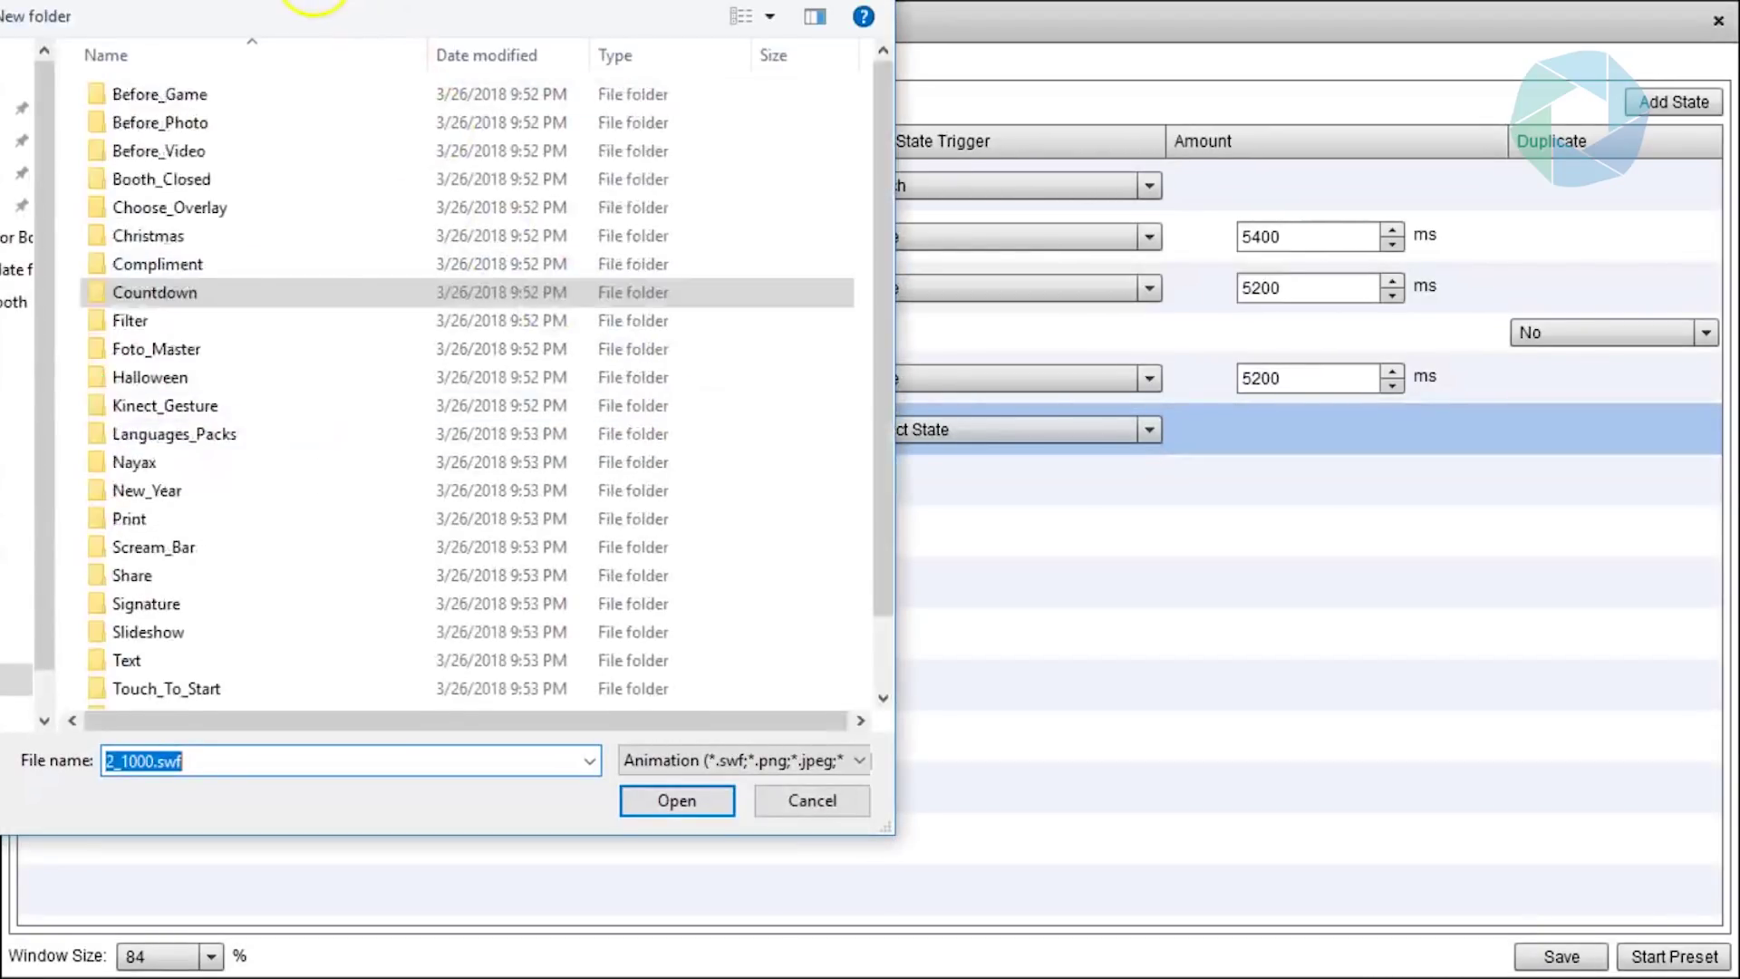
{"action": "double_click", "coordinate": [212, 606]}
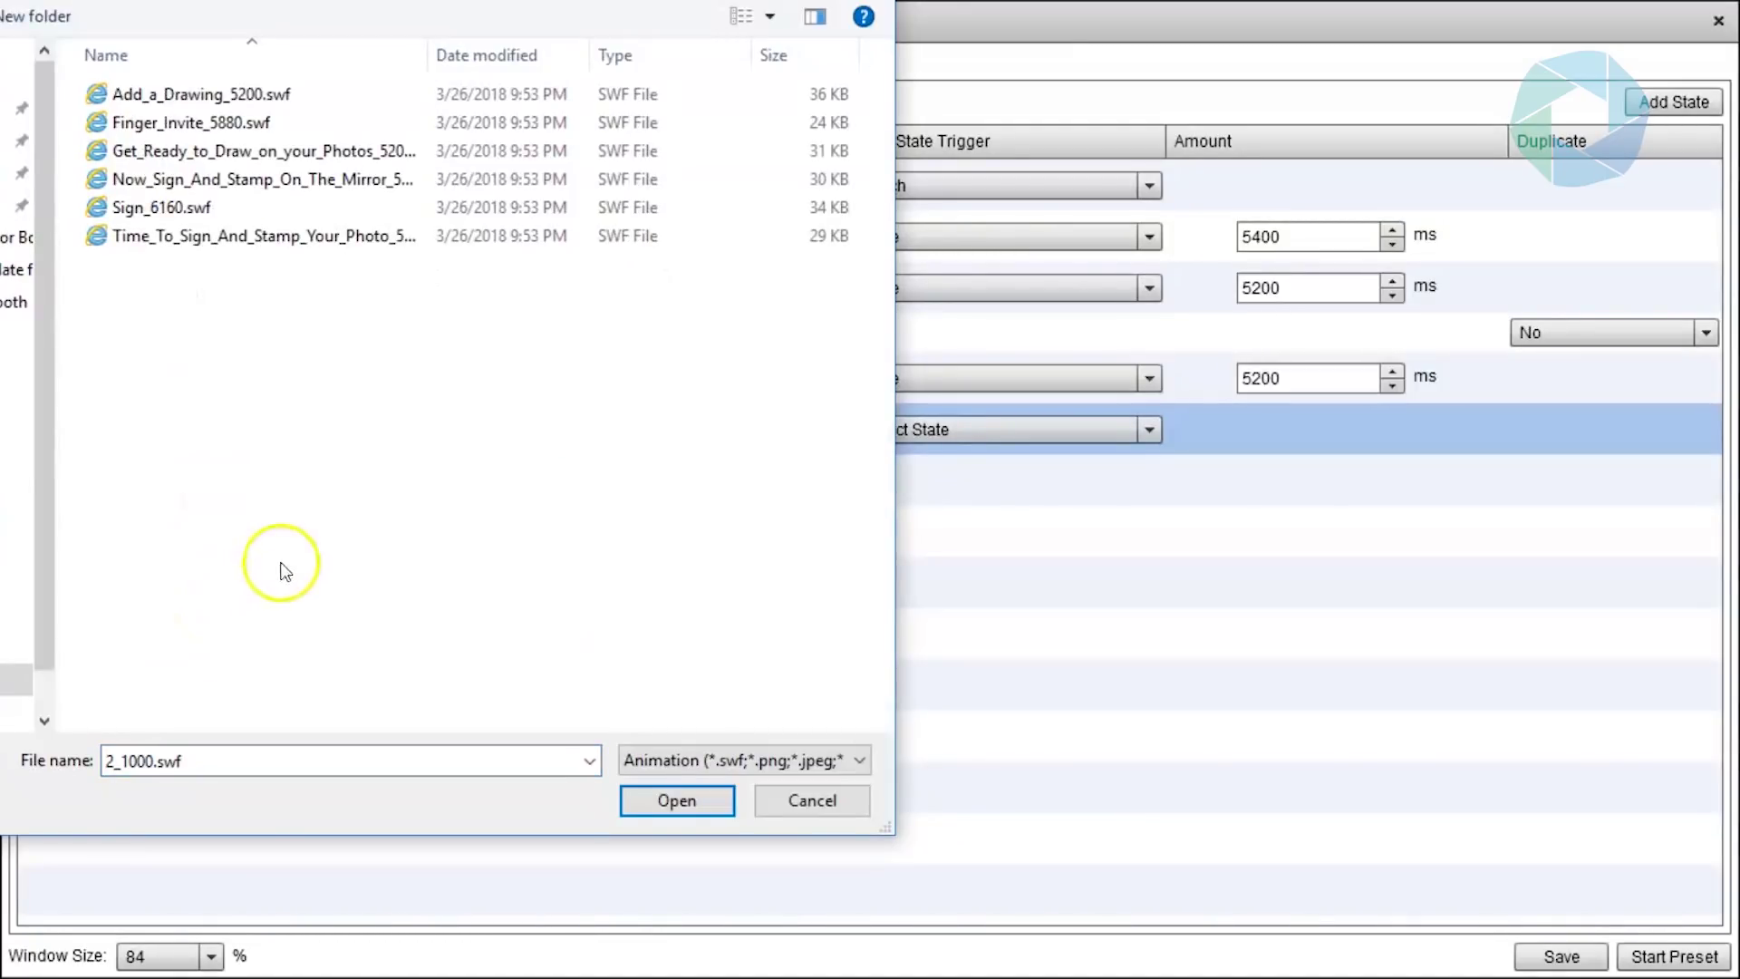
{"action": "left_click", "coordinate": [302, 178]}
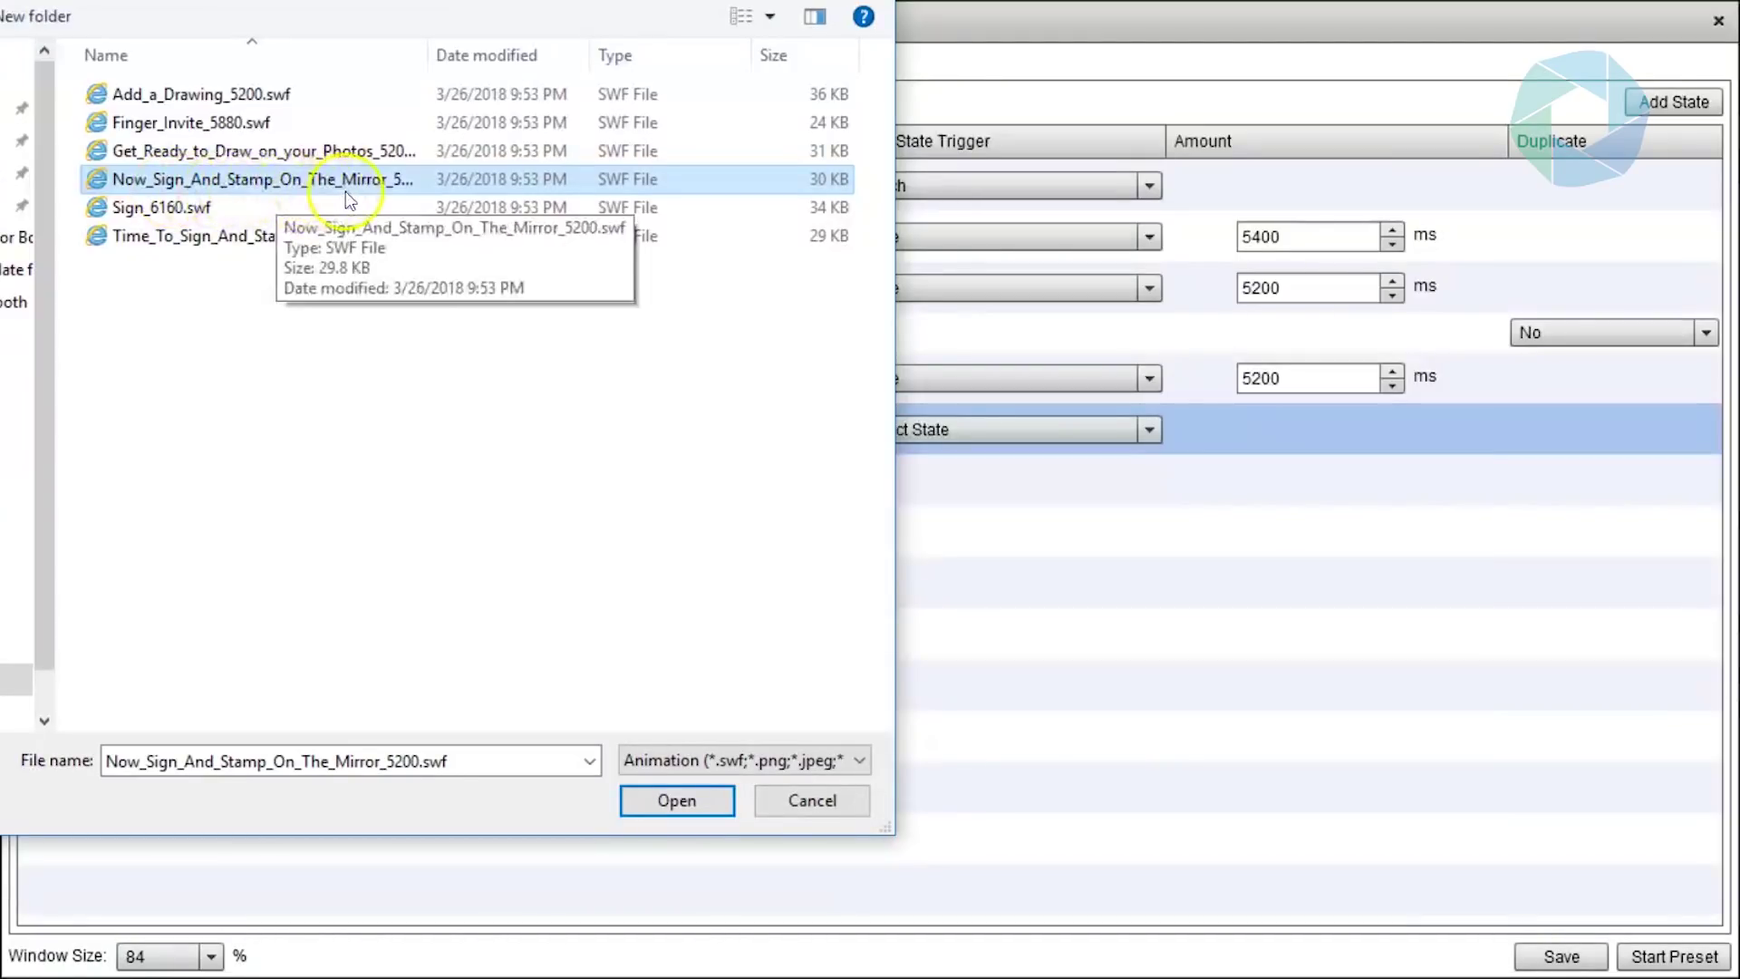
{"action": "left_click", "coordinate": [673, 801]}
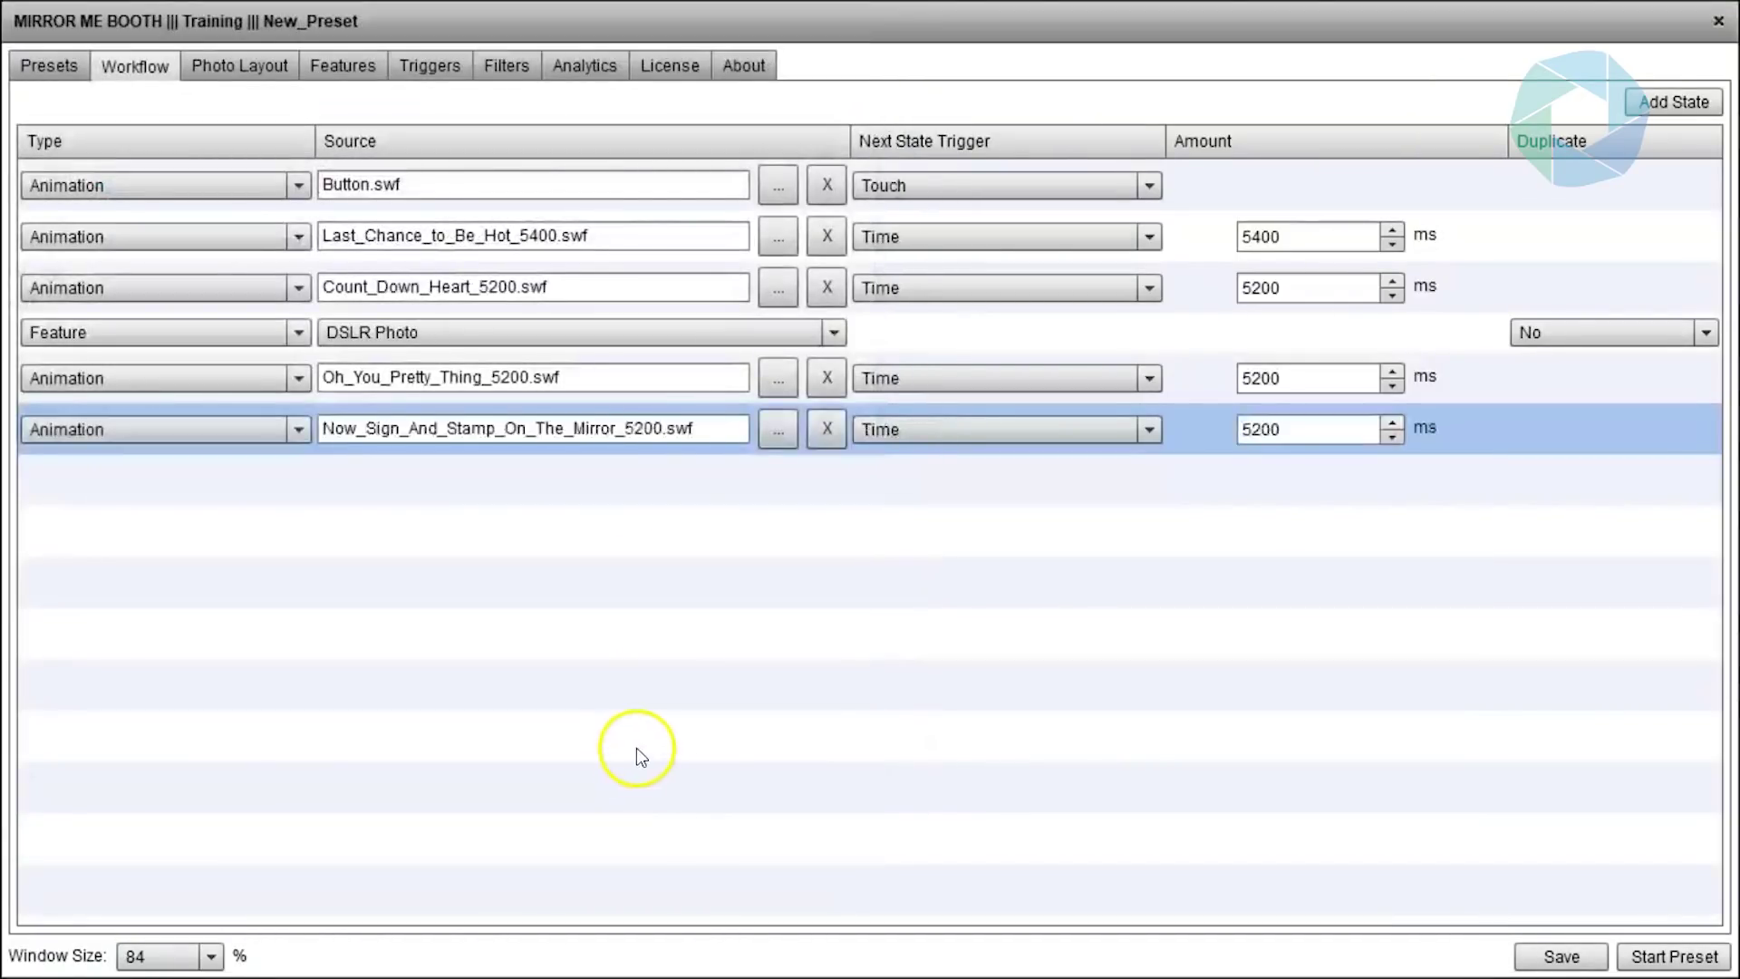
- Add a Feature state set to Signature after the sign-and-stamp animation
{"action": "left_click", "coordinate": [1675, 103]}
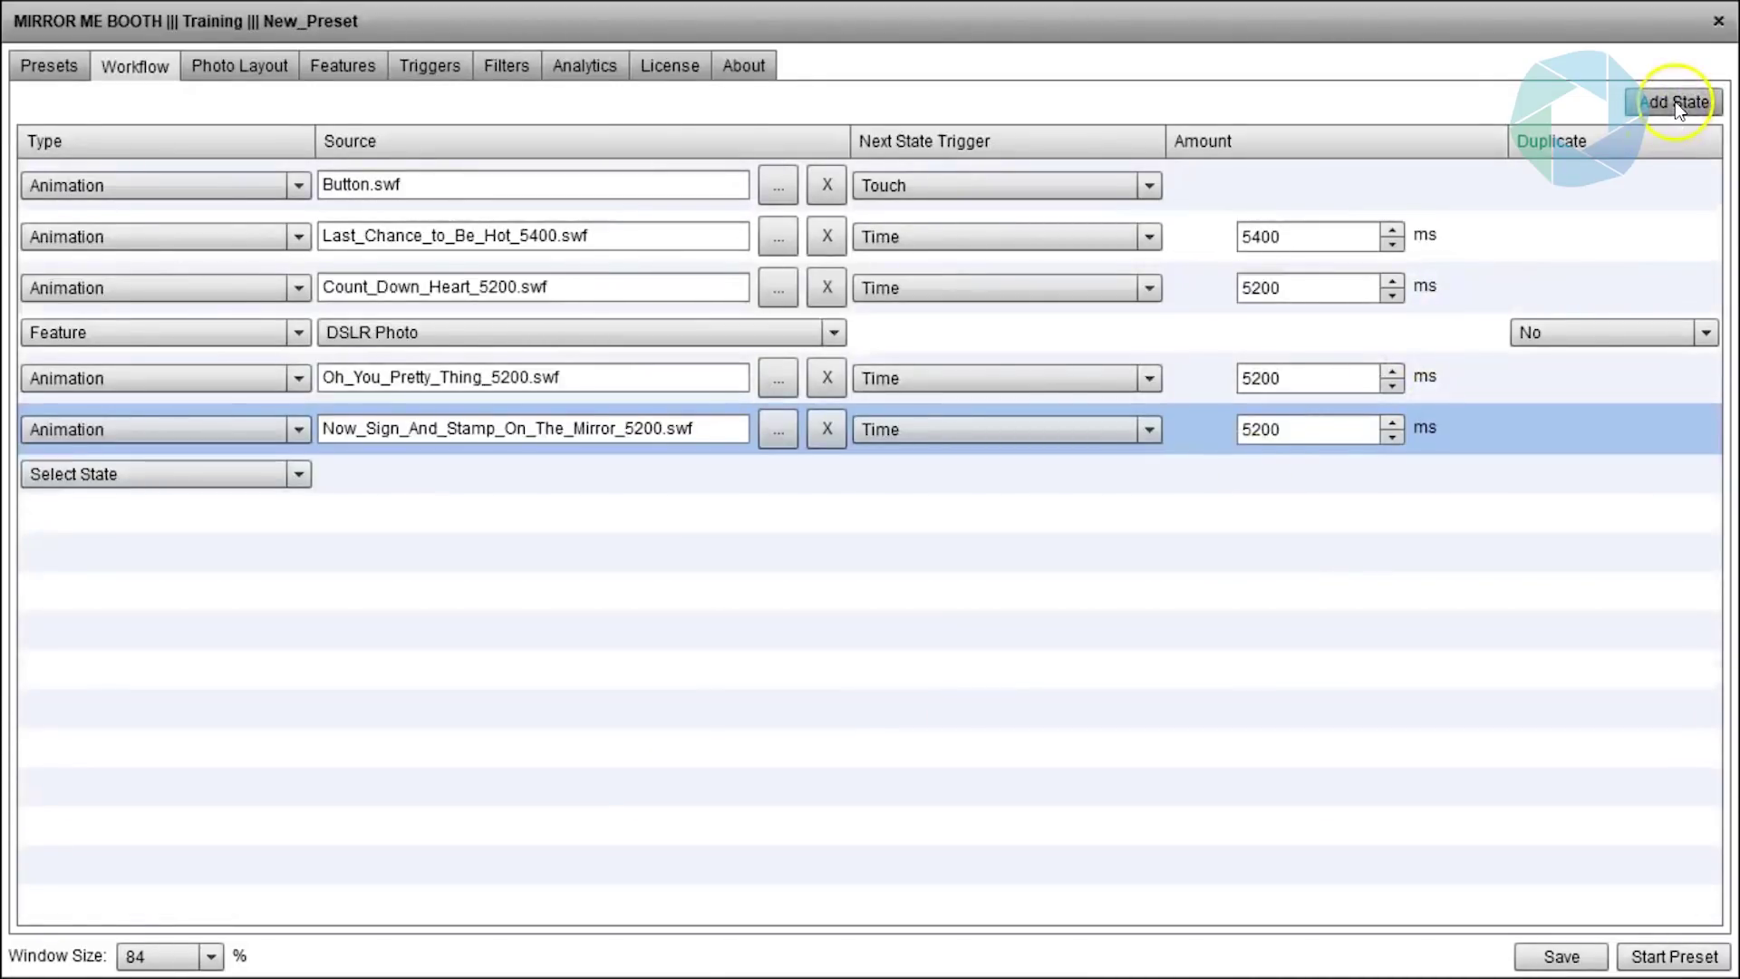
{"action": "left_click", "coordinate": [300, 474]}
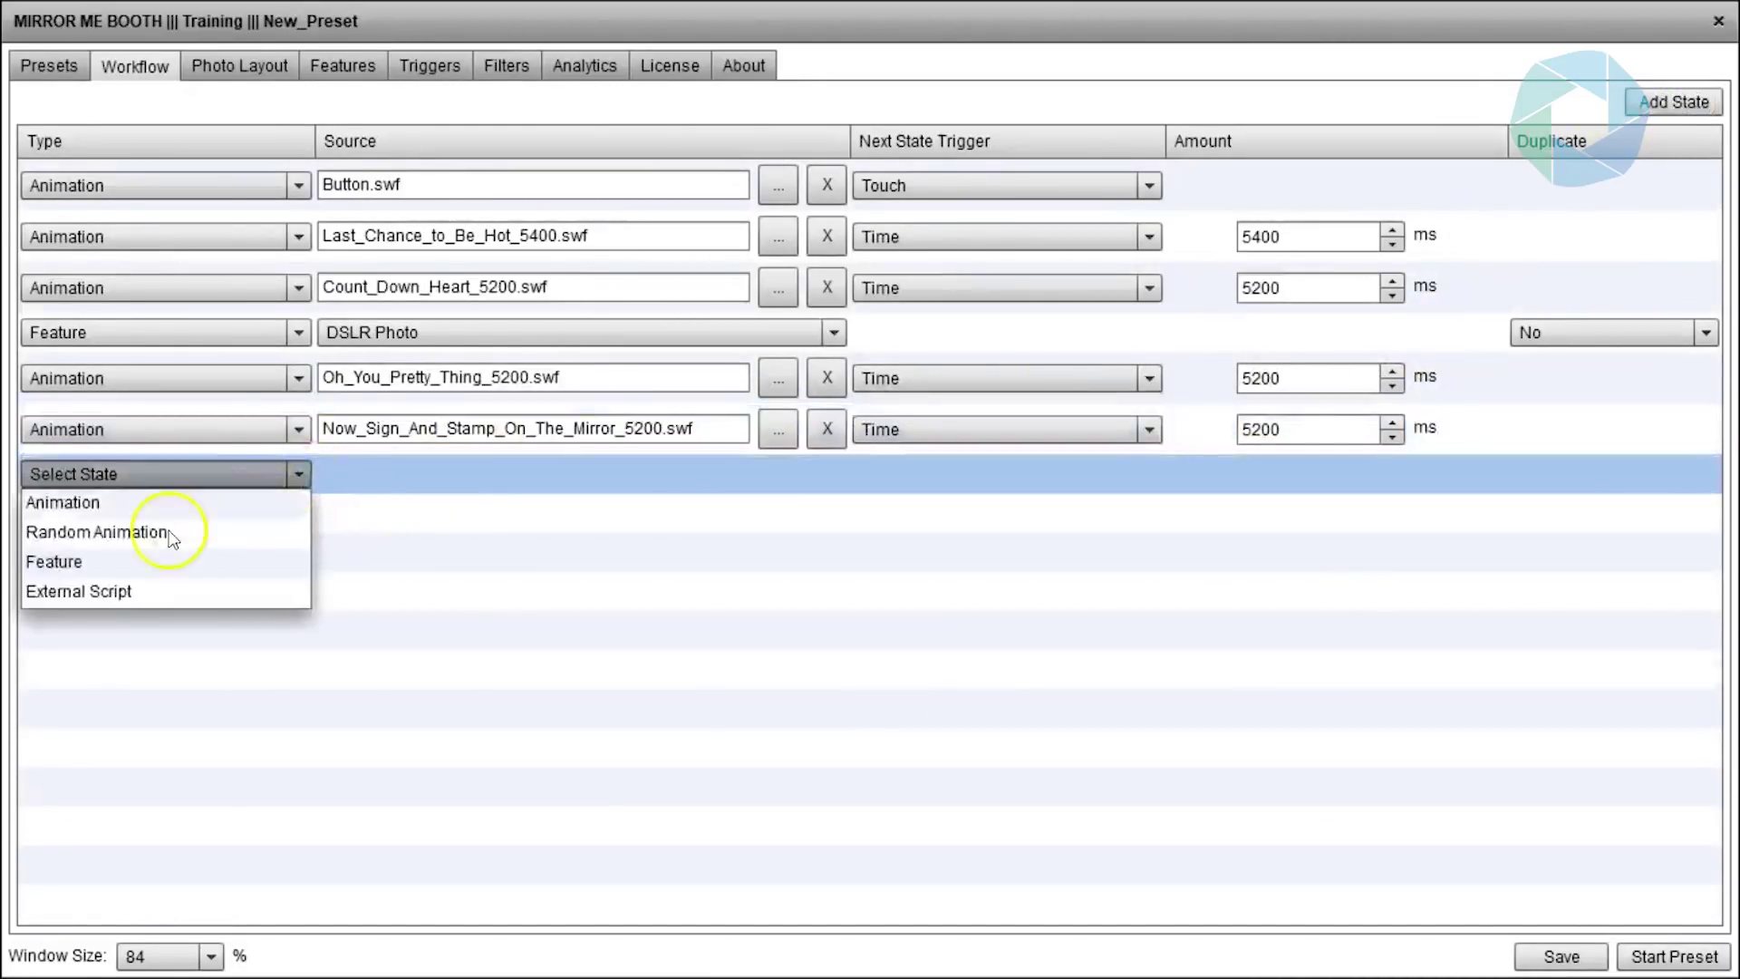
{"action": "left_click", "coordinate": [171, 563]}
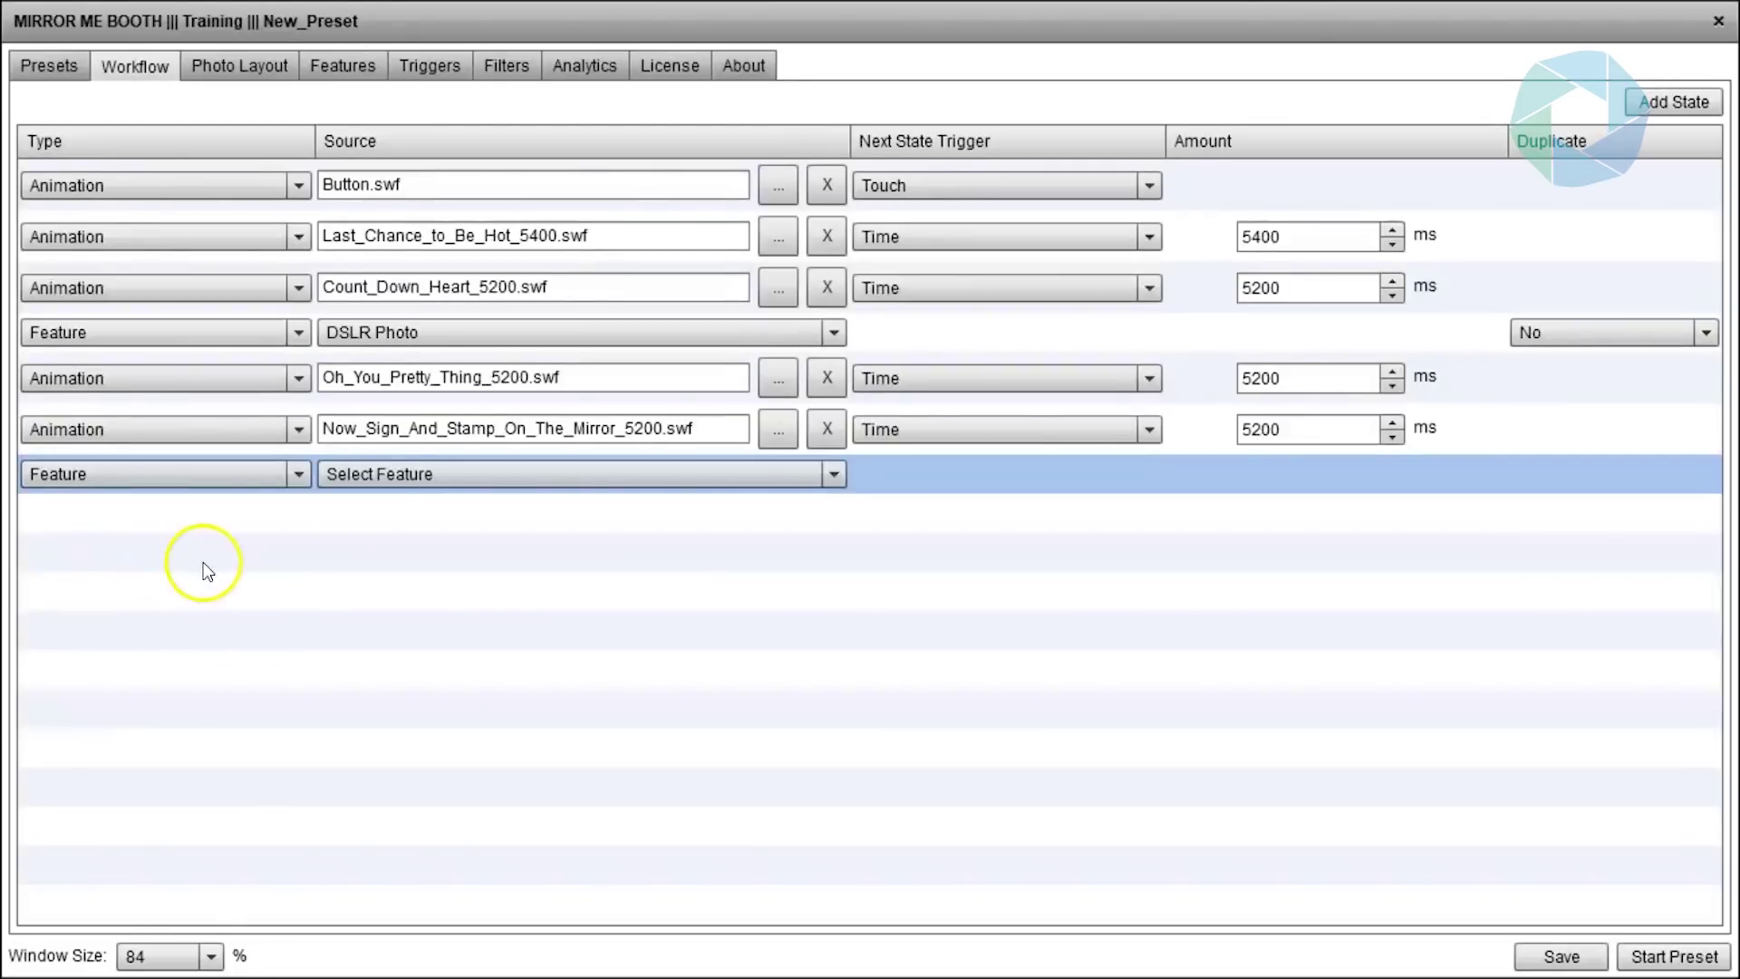
{"action": "left_click", "coordinate": [404, 480]}
{"action": "scroll", "coordinate": [614, 583], "scroll_direction": "down", "scroll_amount": 2}
{"action": "scroll", "coordinate": [726, 621], "scroll_direction": "down", "scroll_amount": 3}
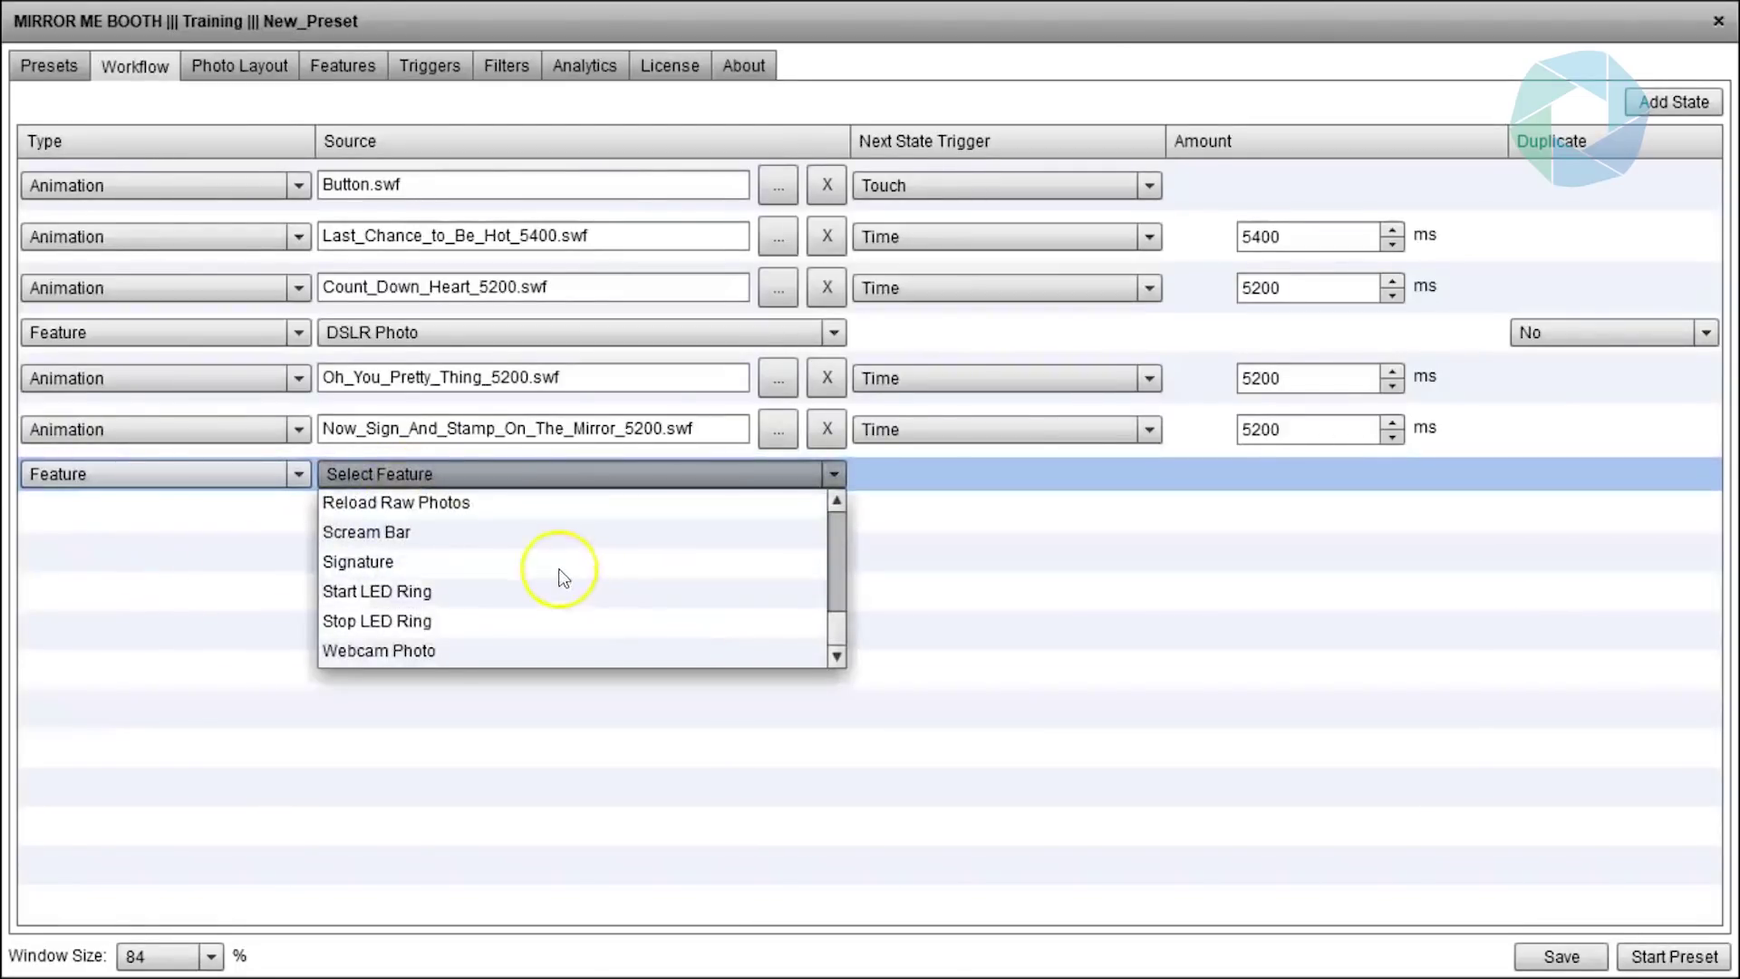
{"action": "left_click", "coordinate": [531, 567]}
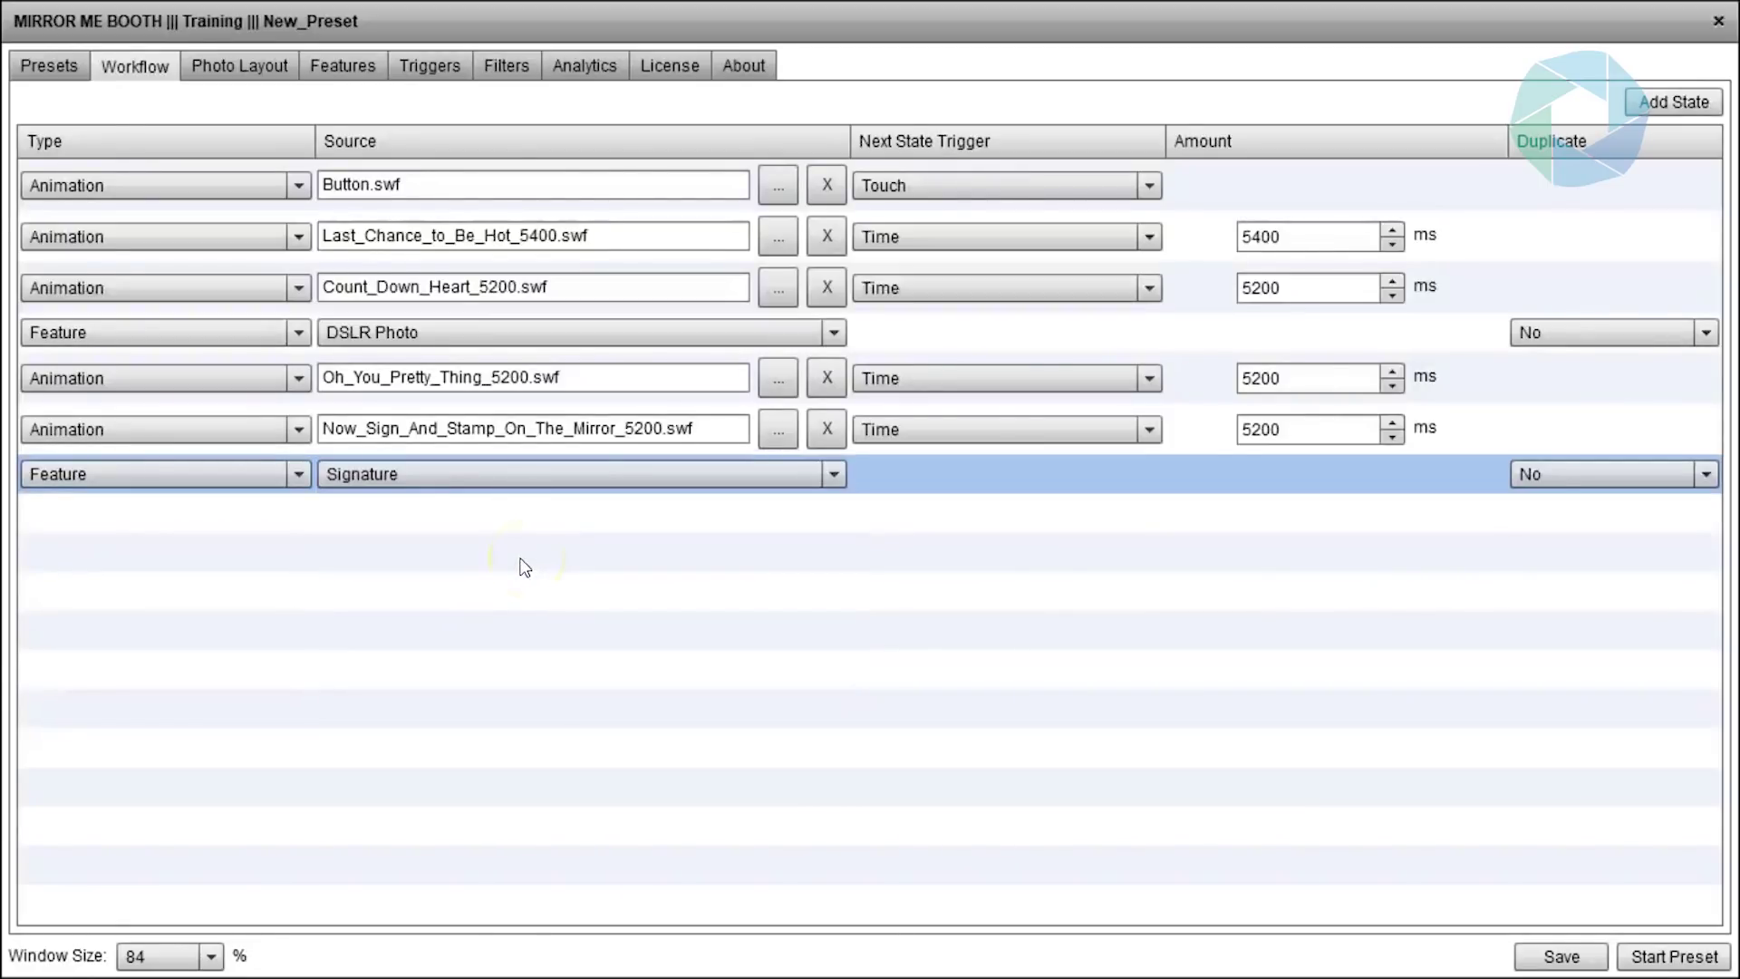
- Add an Animation state after the Signature feature using How_Many_Copies_To_Print_5200.swf from the Print folder
{"action": "left_click", "coordinate": [1652, 98]}
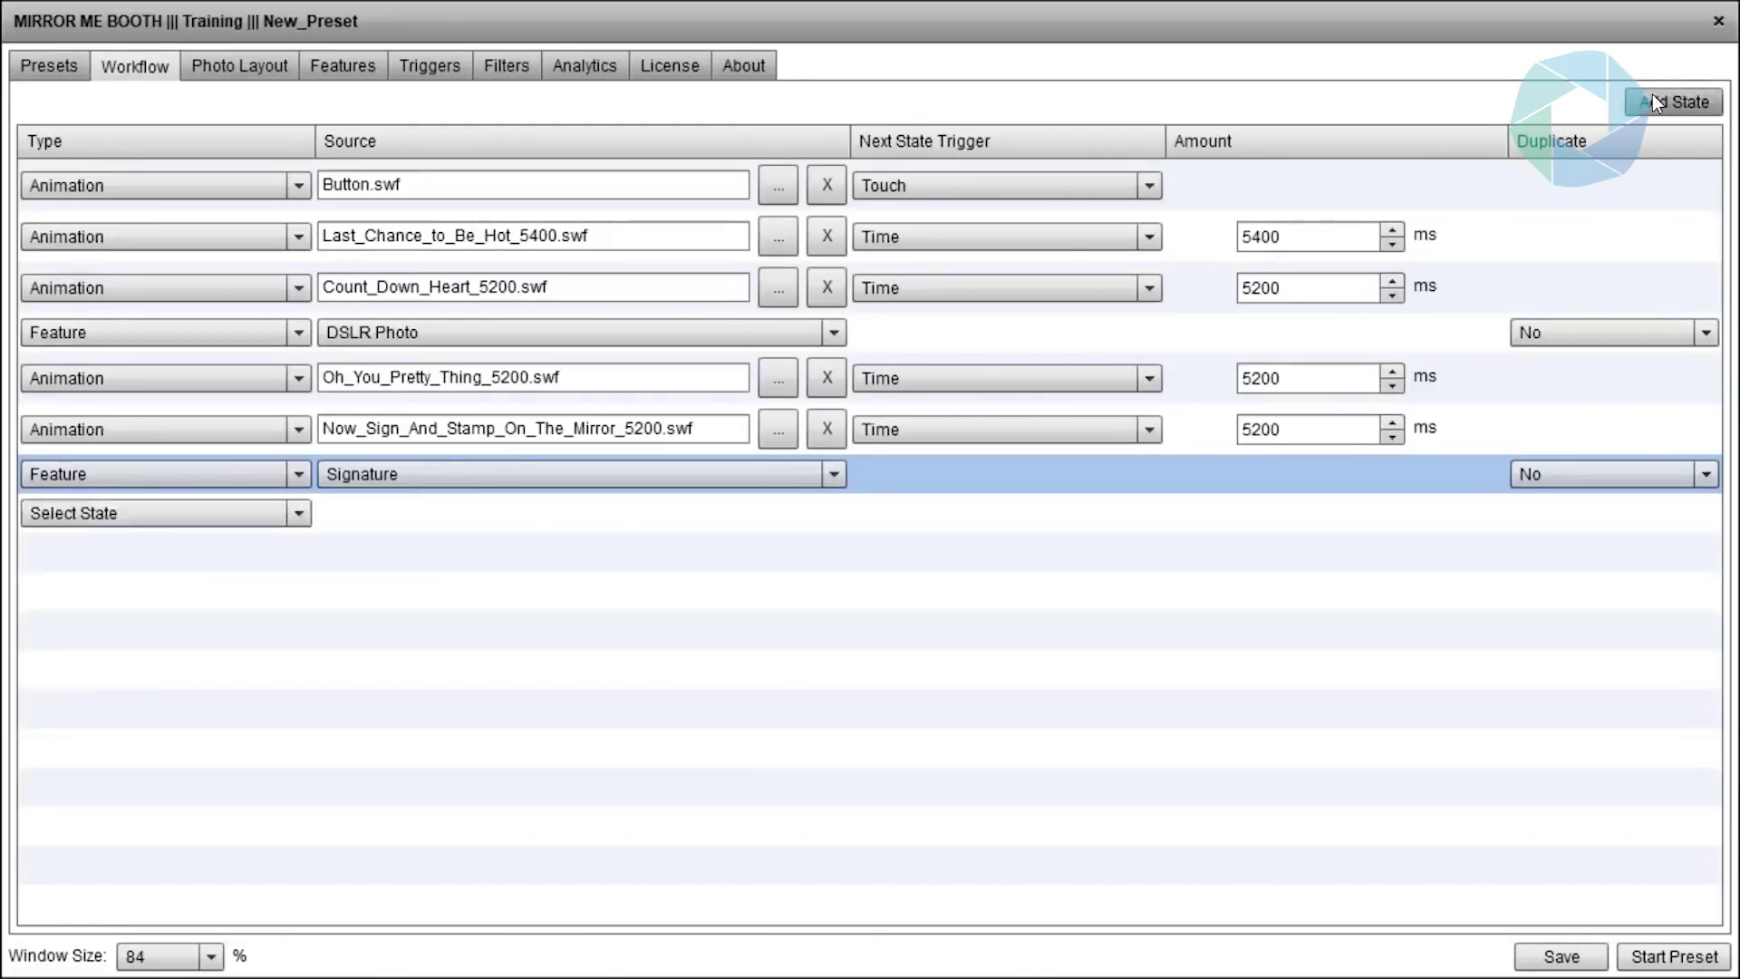
{"action": "left_click", "coordinate": [298, 514]}
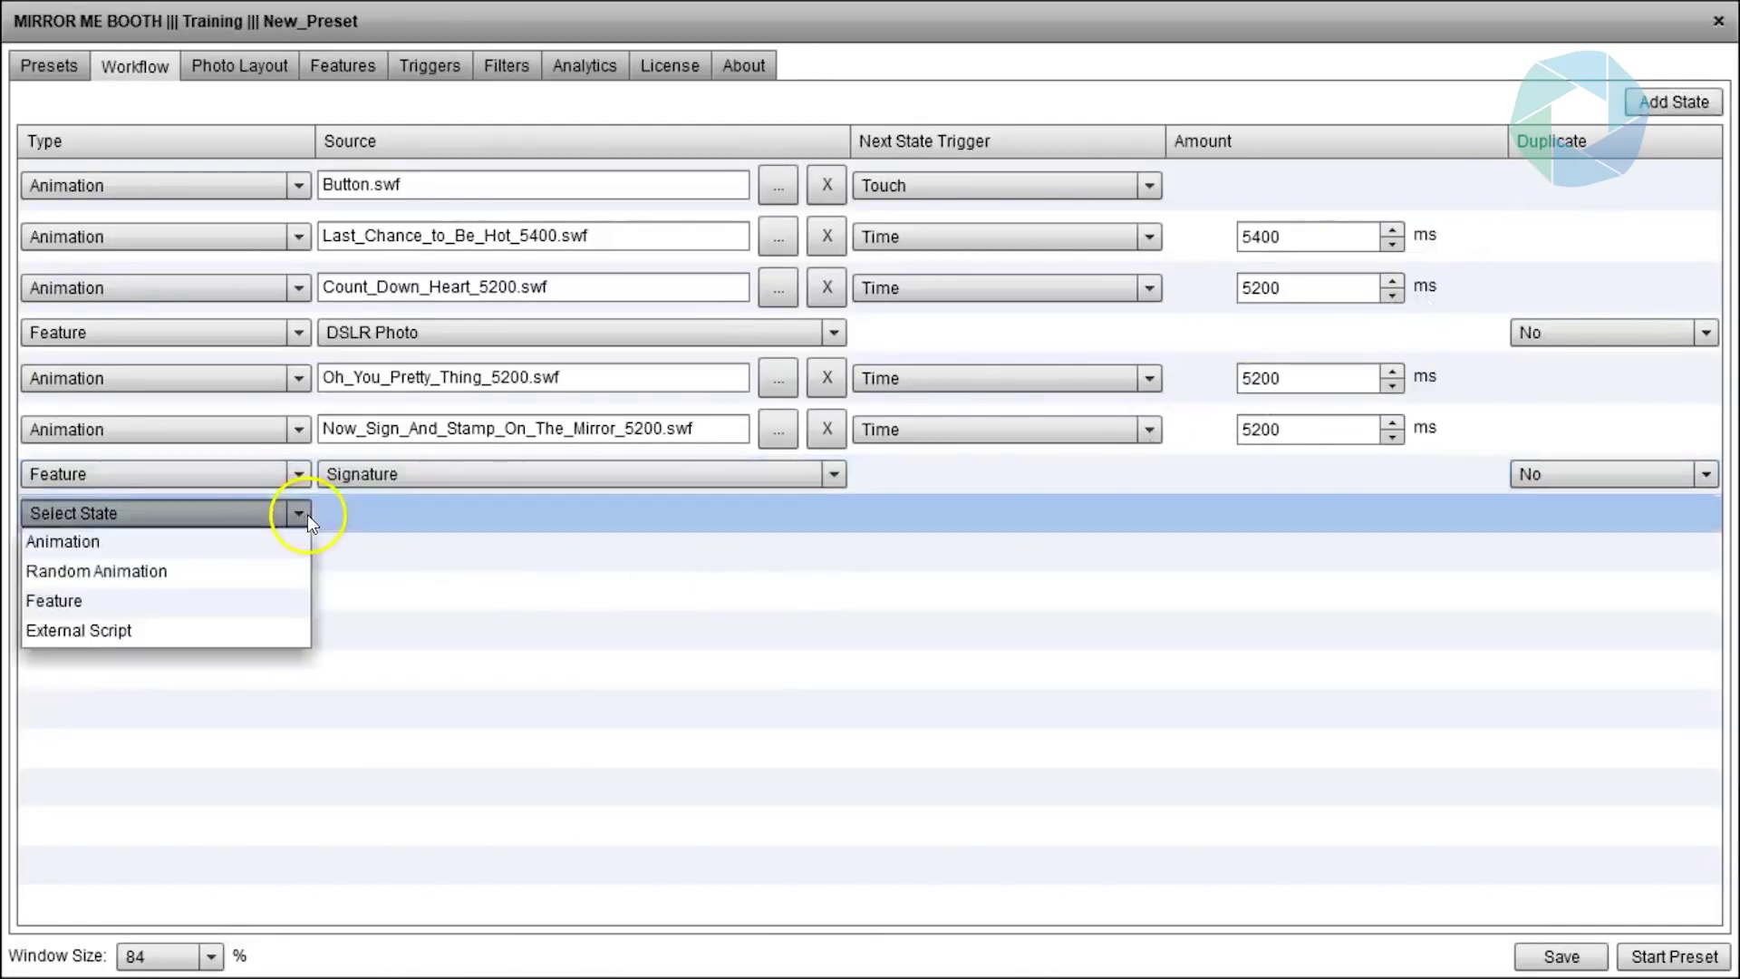
{"action": "left_click", "coordinate": [288, 544]}
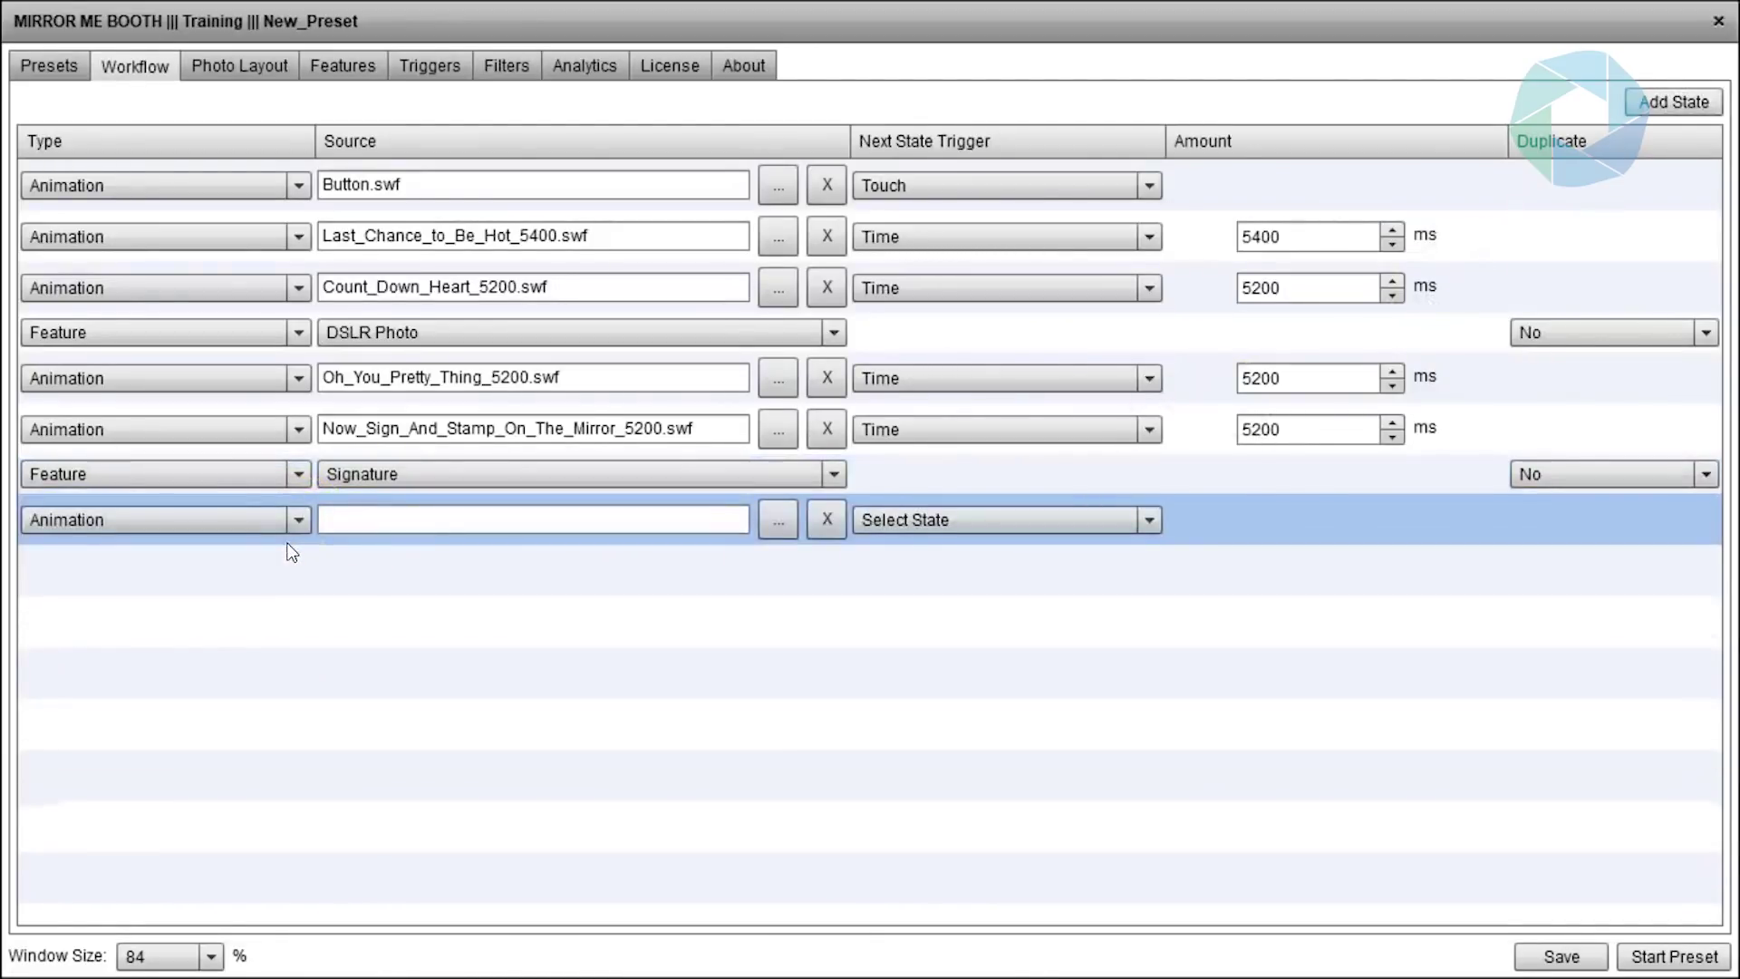
{"action": "left_click", "coordinate": [780, 530]}
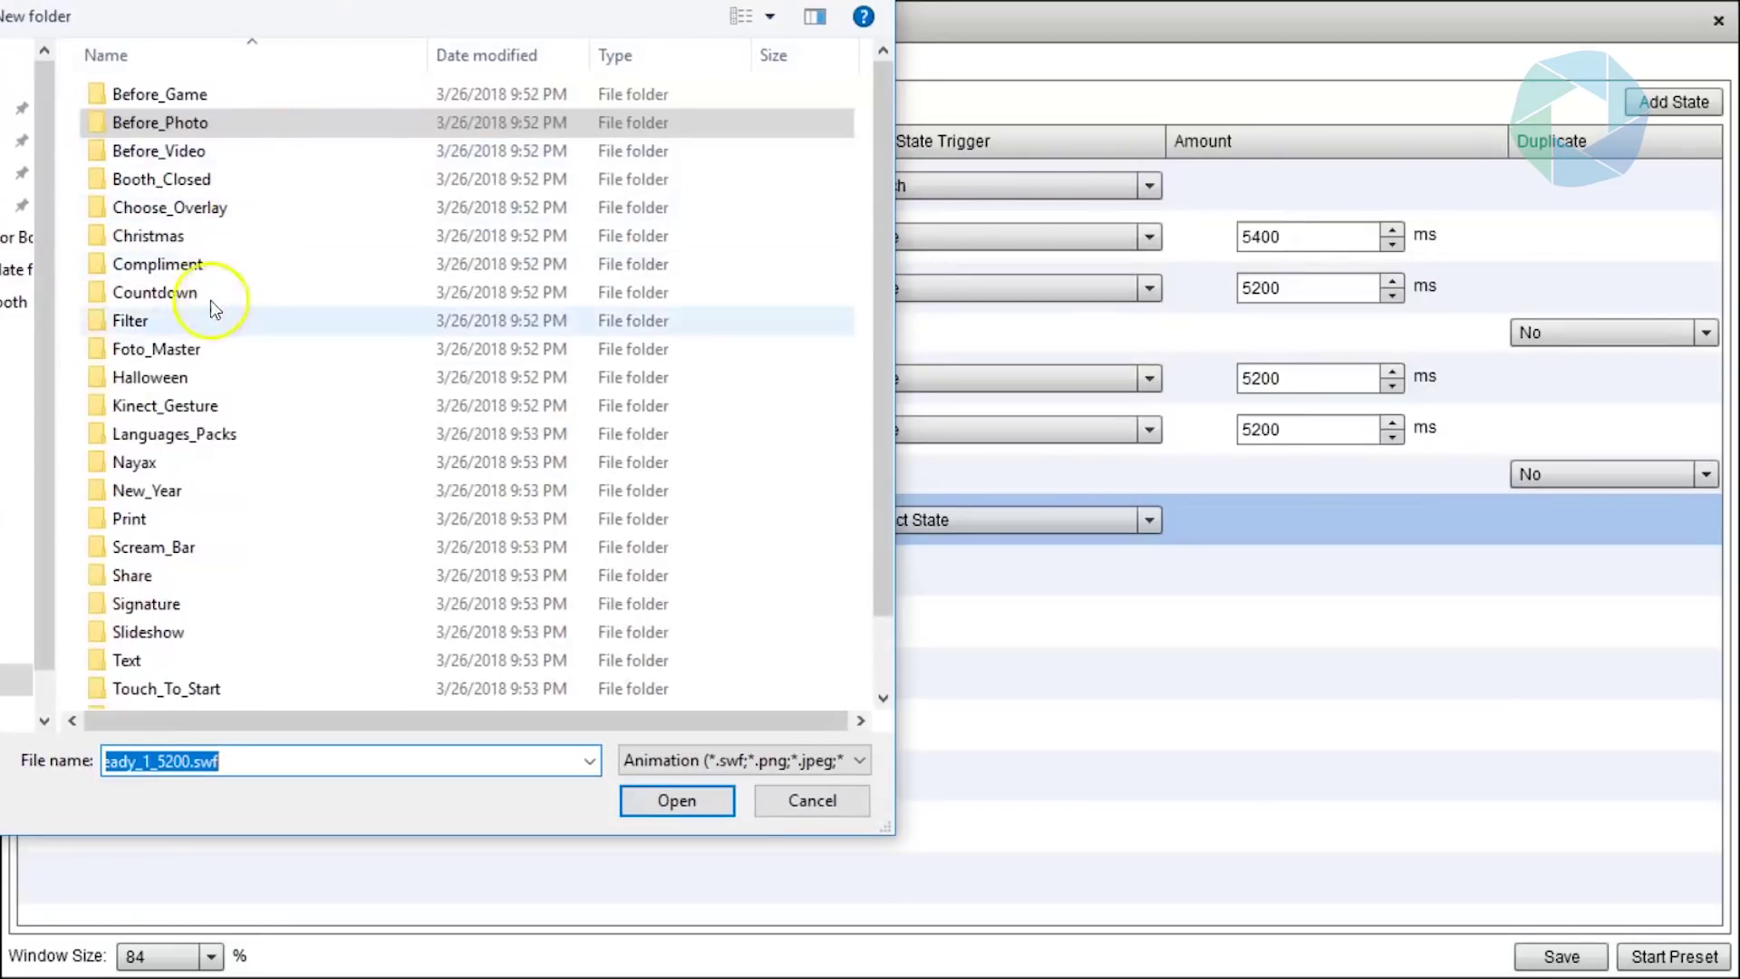
{"action": "double_click", "coordinate": [152, 524]}
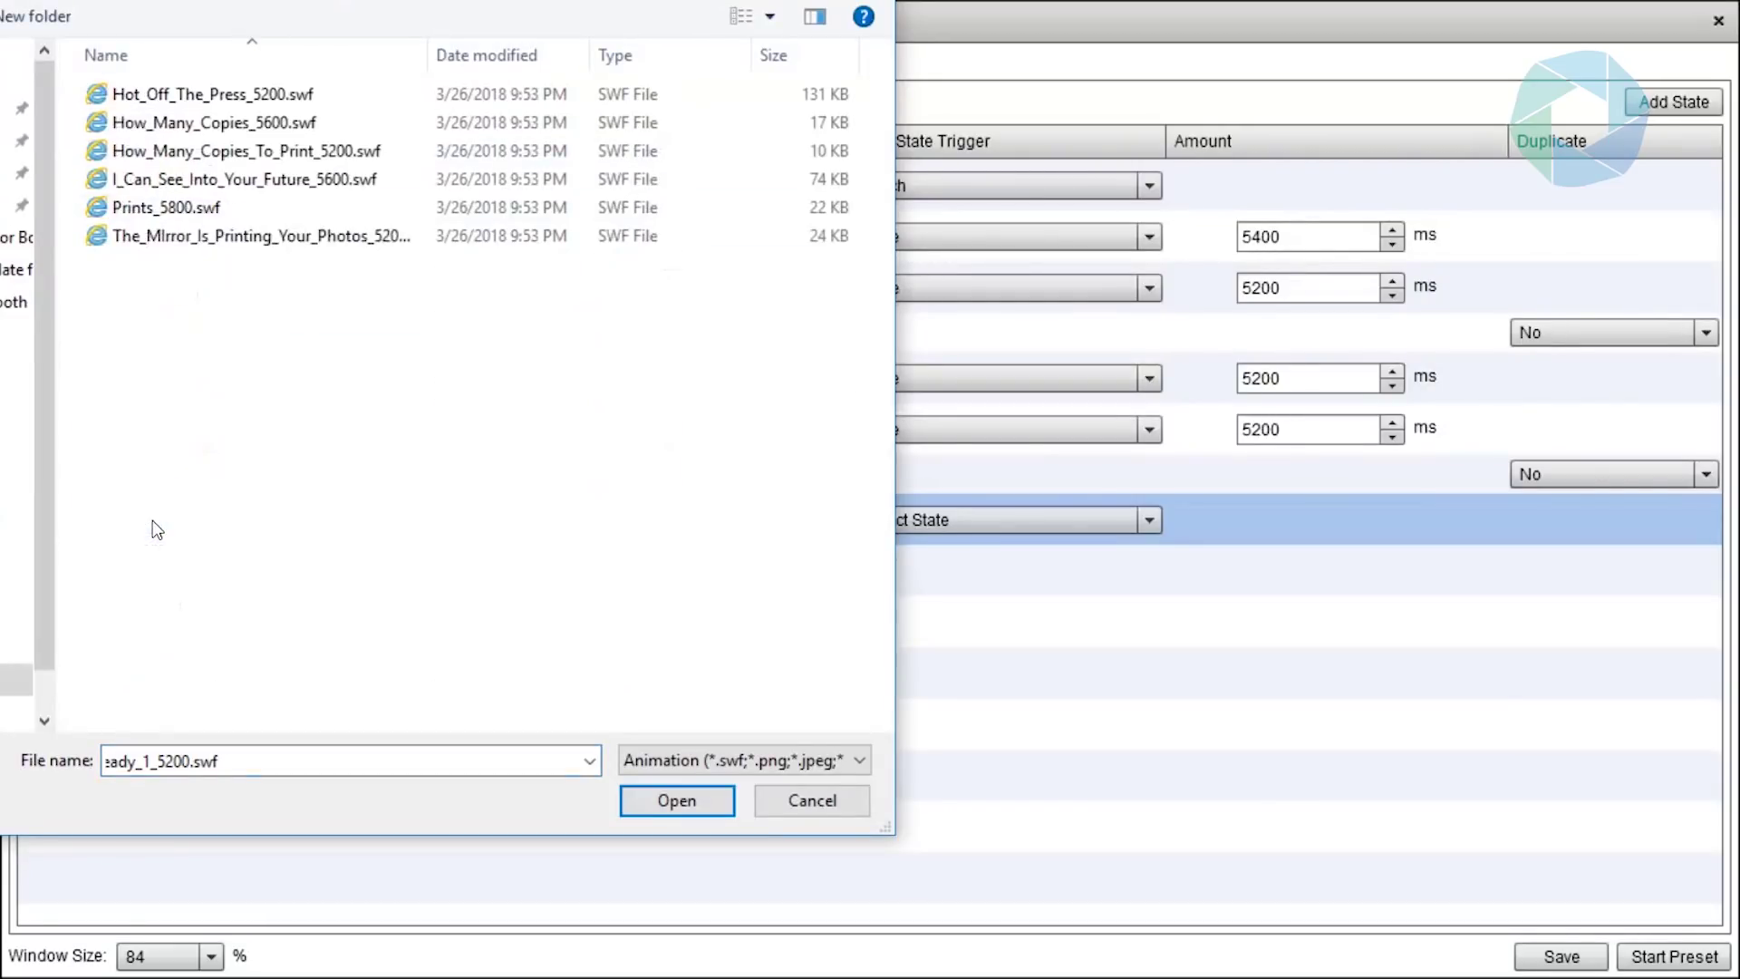
{"action": "left_click", "coordinate": [300, 153]}
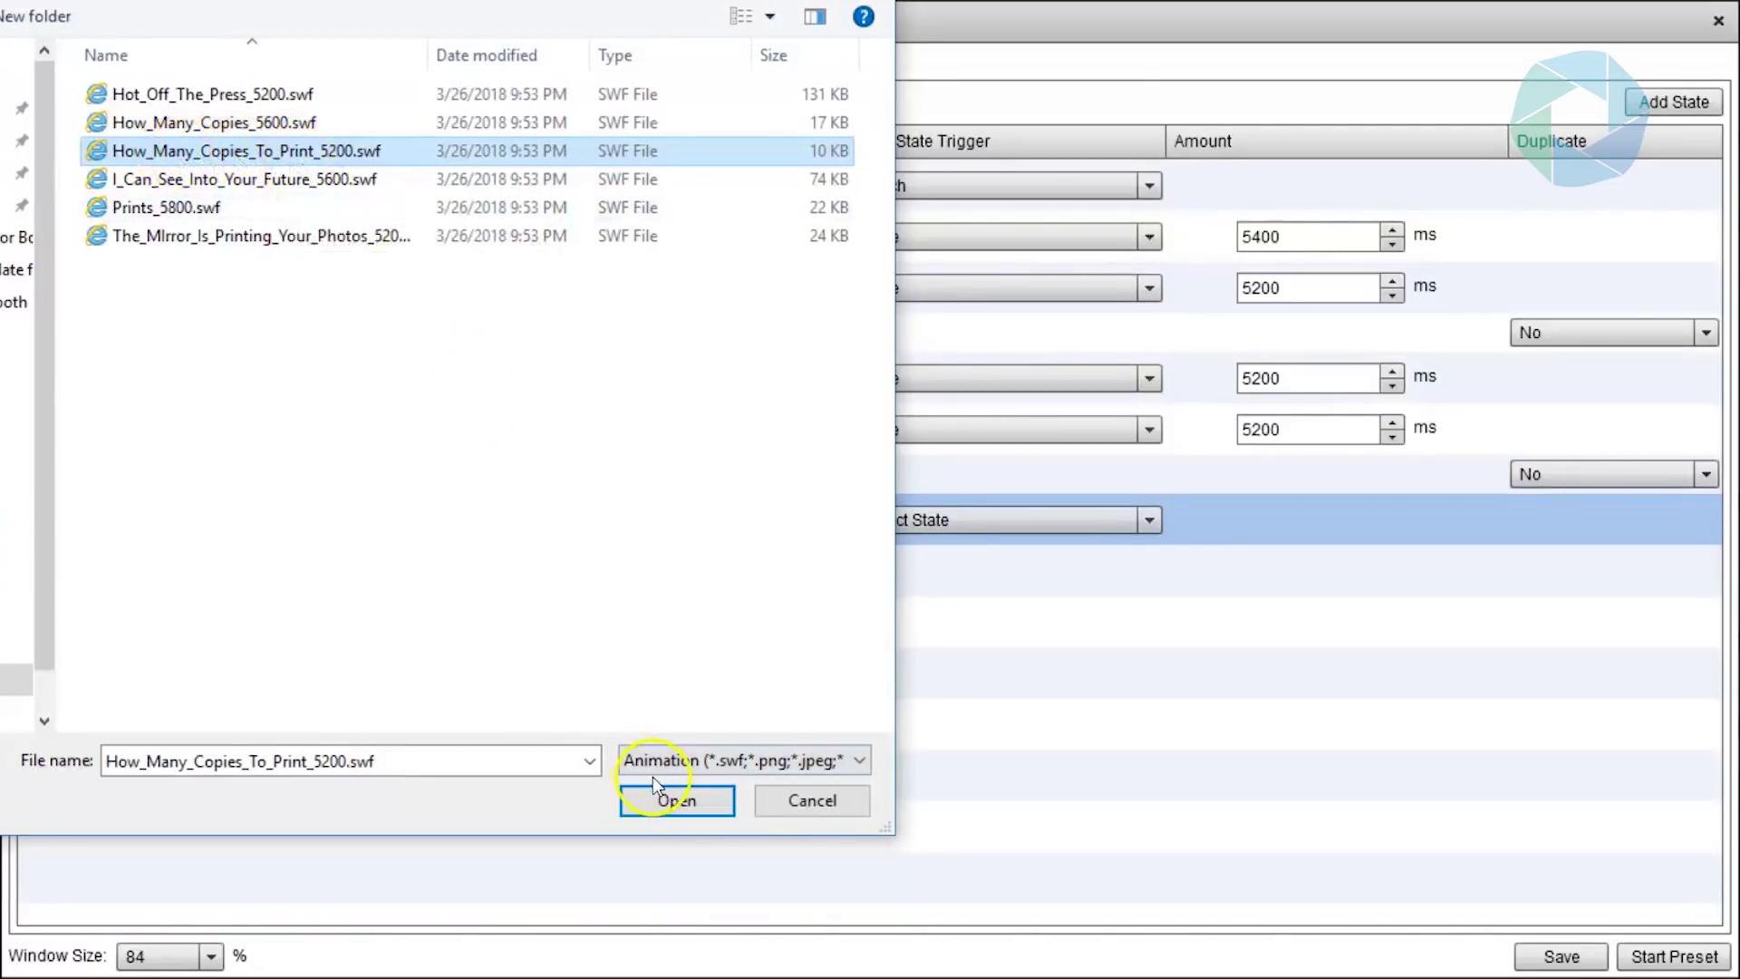
{"action": "left_click", "coordinate": [667, 801]}
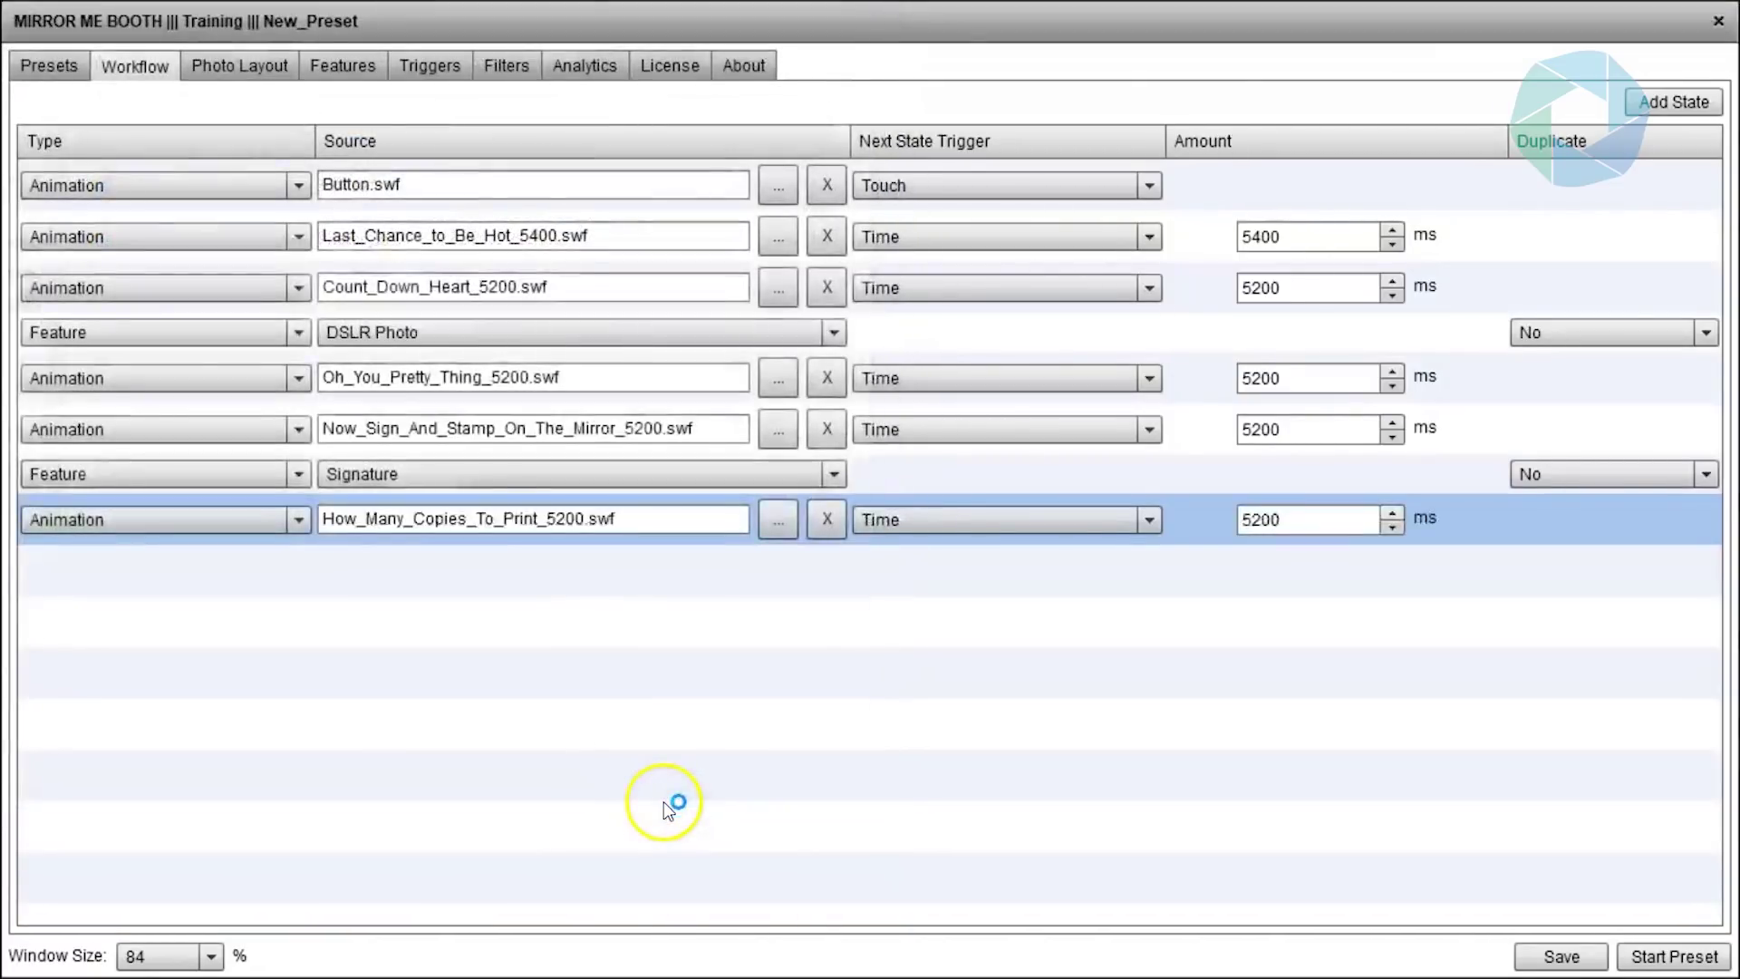
- Add a Feature state set to Print Copies after the How_Many_Copies_To_Print animation
{"action": "left_click", "coordinate": [1672, 103]}
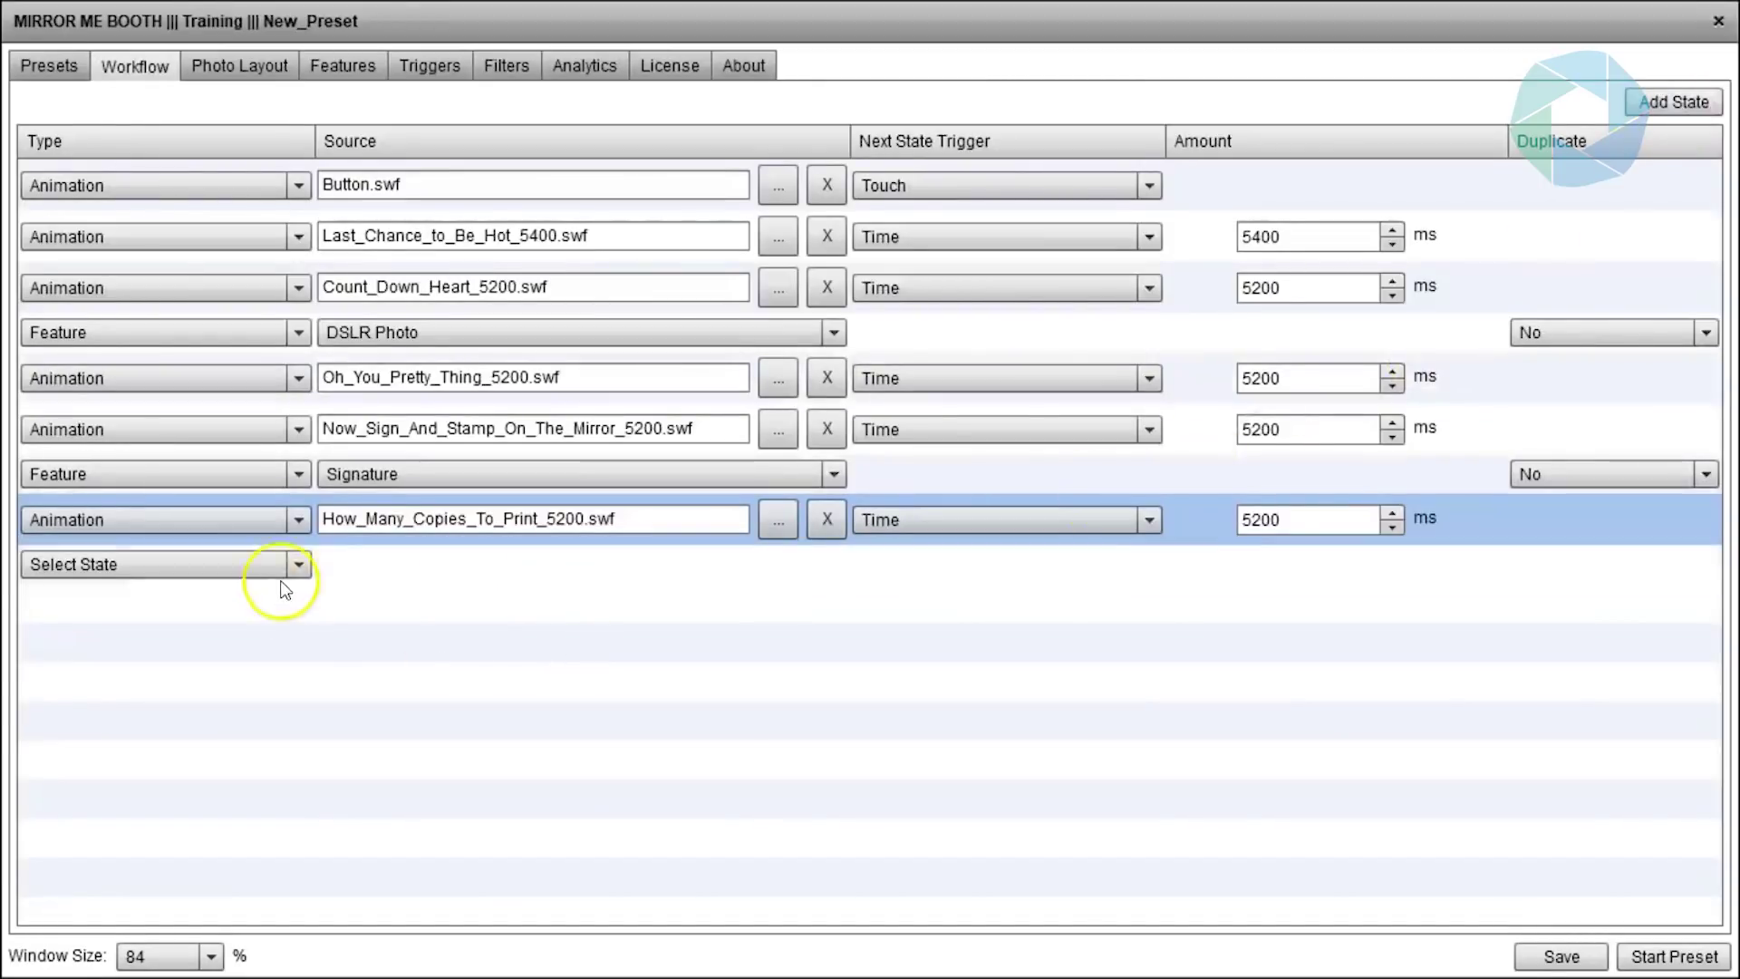
{"action": "left_click", "coordinate": [300, 563]}
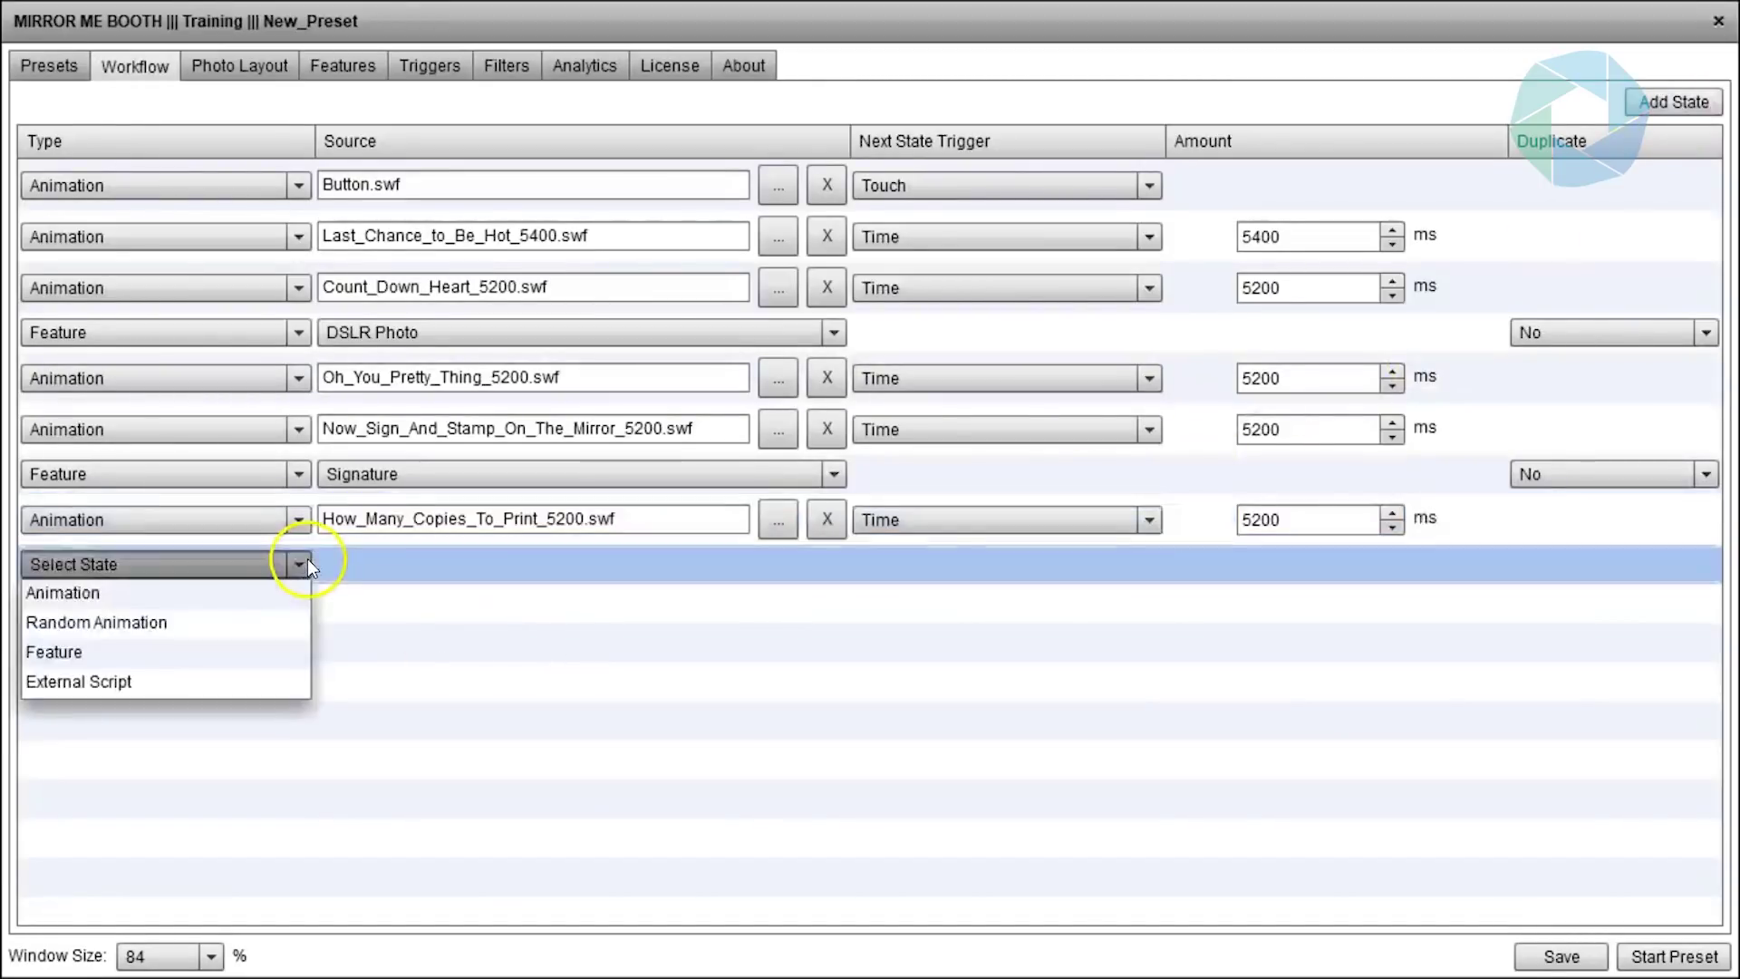
{"action": "left_click", "coordinate": [121, 651]}
{"action": "left_click", "coordinate": [454, 567]}
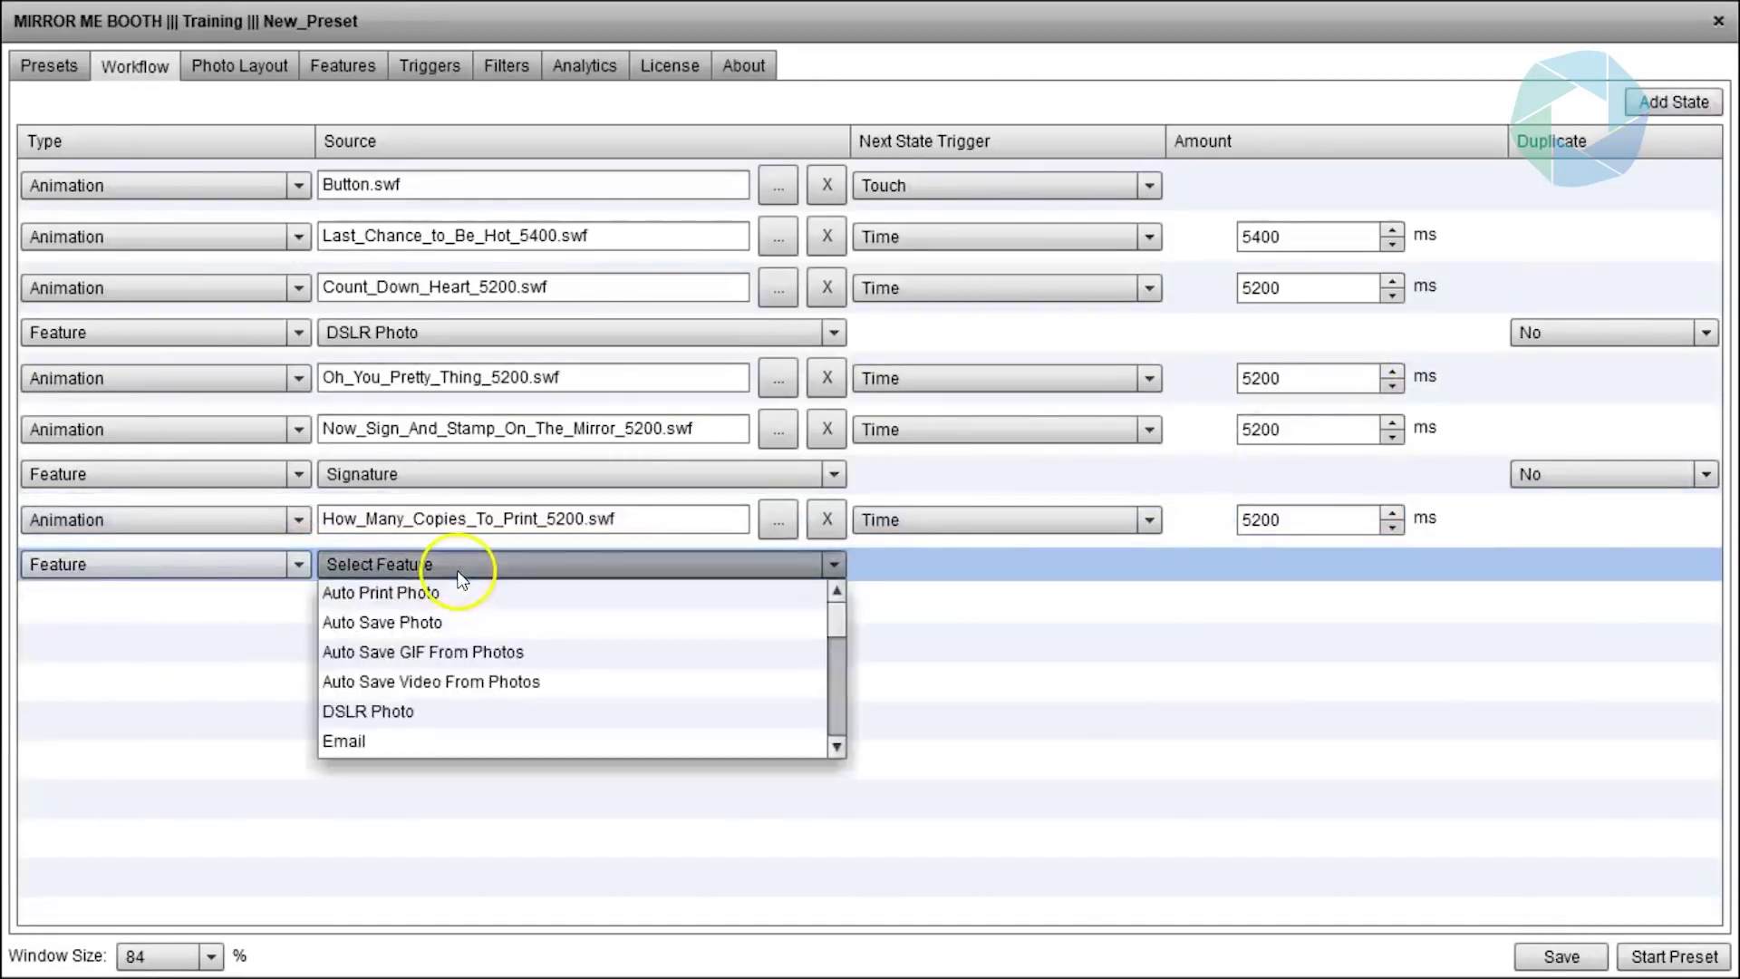
{"action": "scroll", "coordinate": [529, 626], "scroll_direction": "down", "scroll_amount": 4}
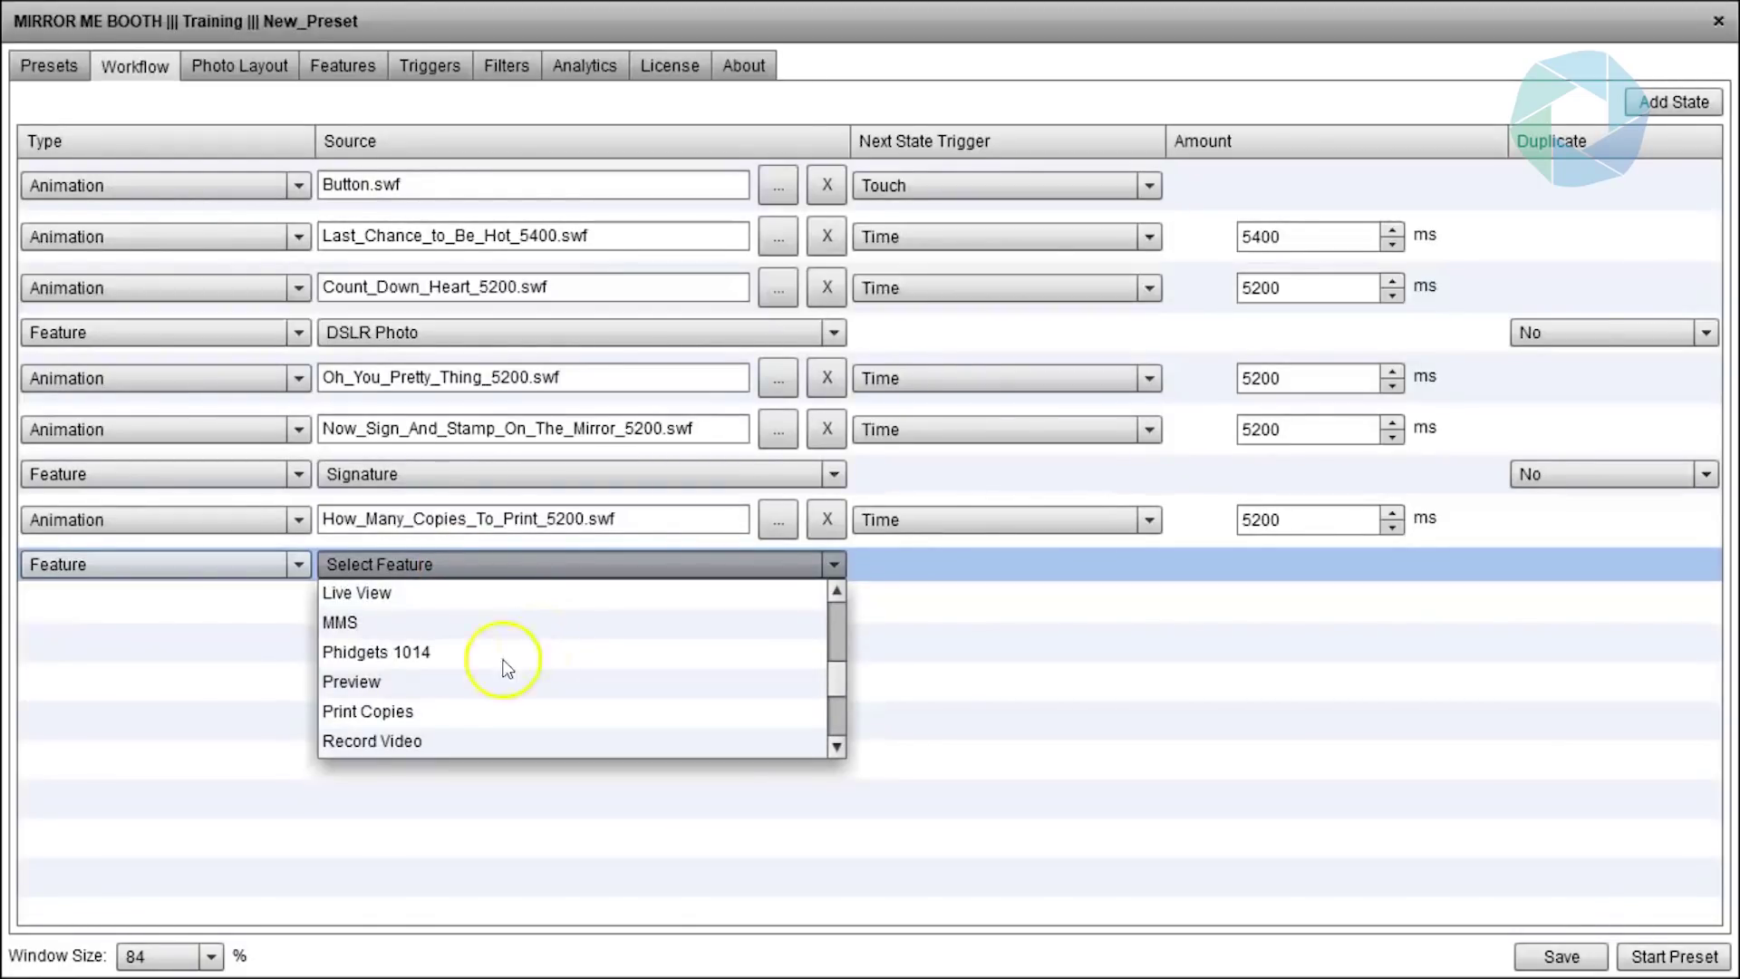
{"action": "left_click", "coordinate": [400, 713]}
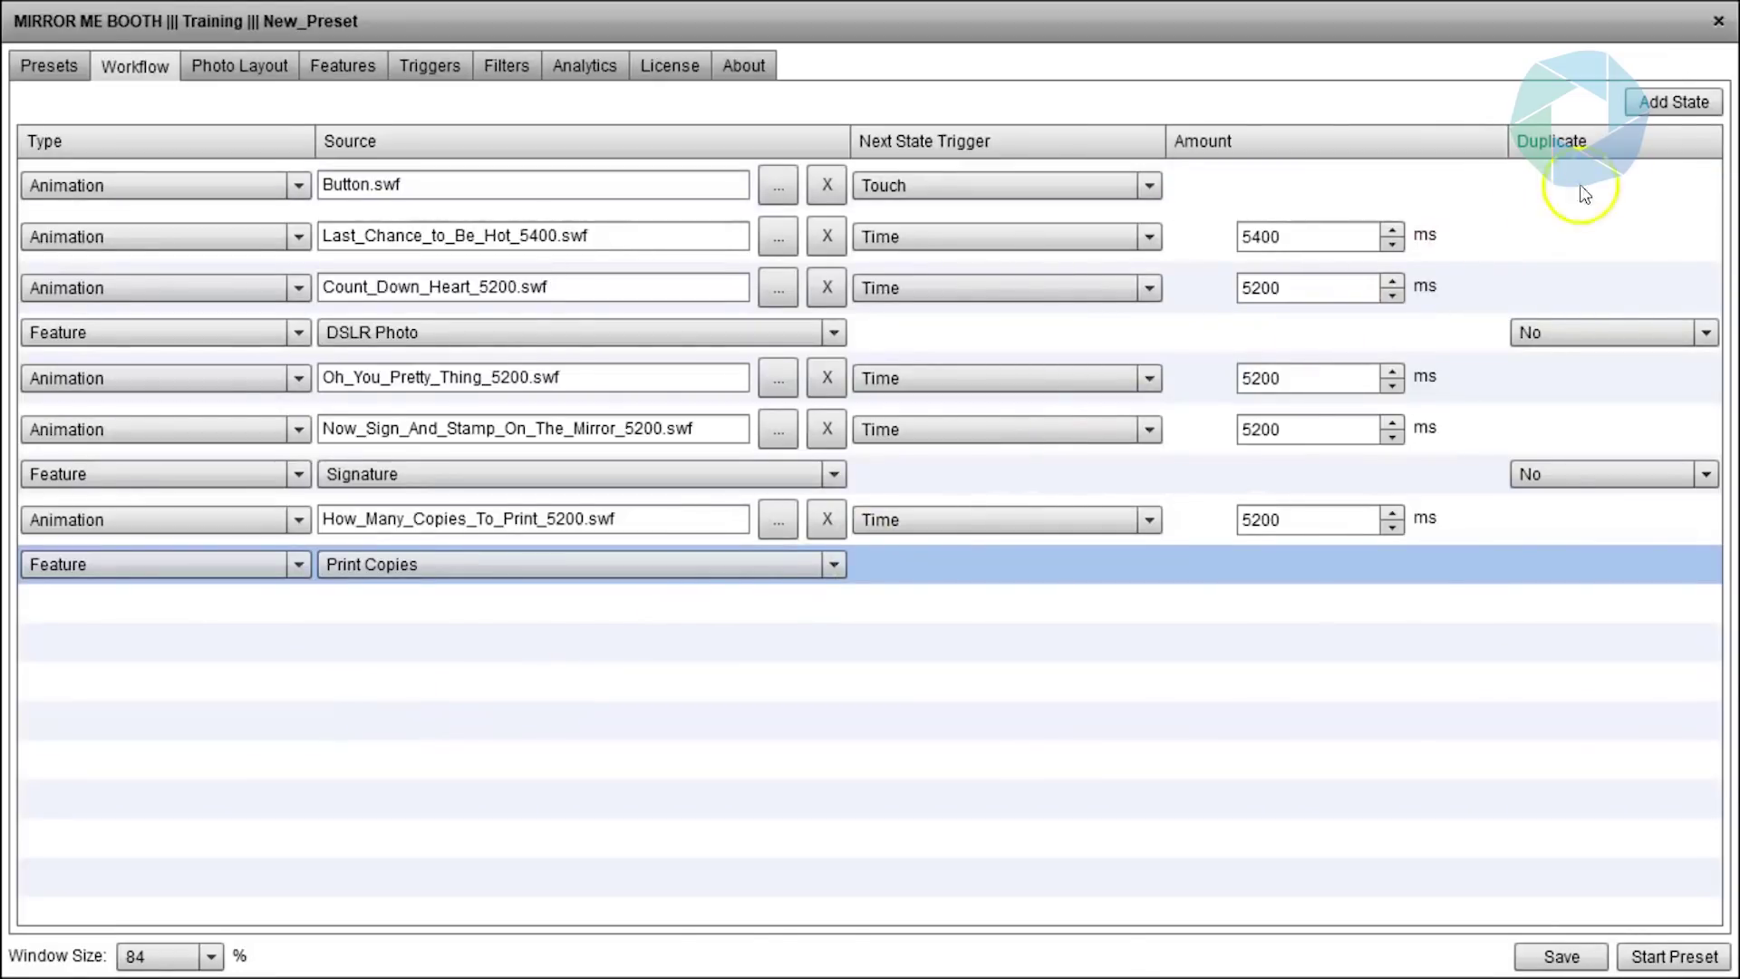
- Add an Animation state after Print Copies using Hot_Off_The_Press_5200.swf, and save the preset
{"action": "left_click", "coordinate": [1670, 95]}
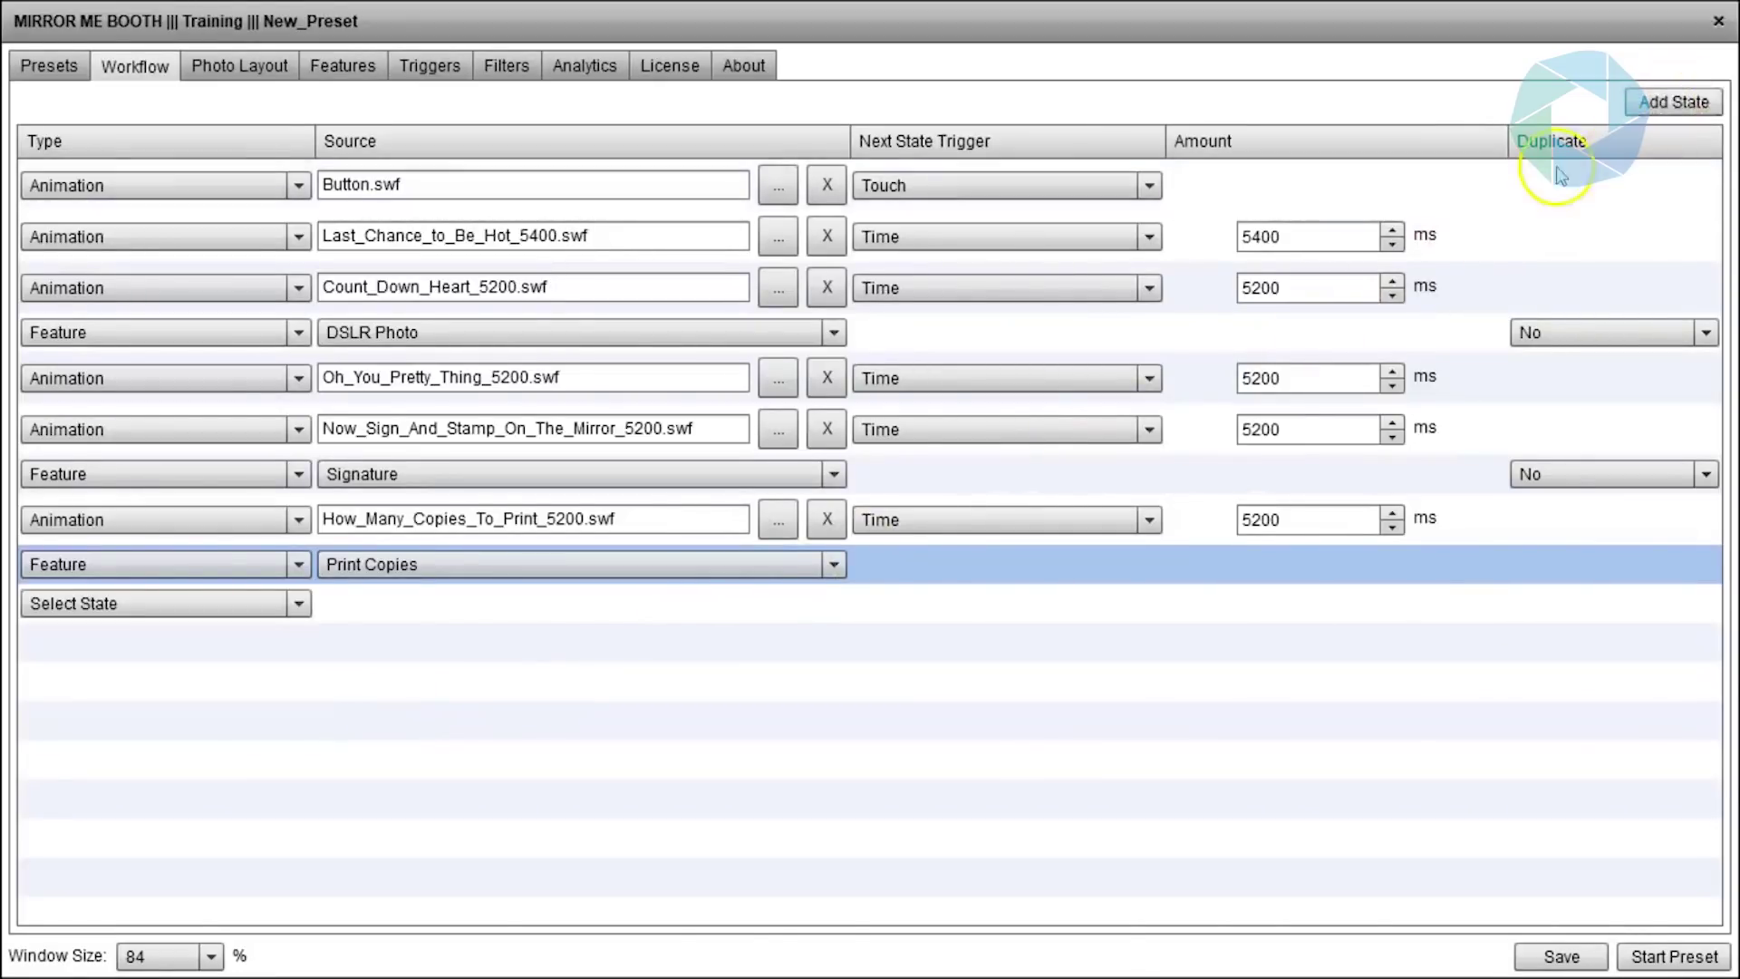
{"action": "left_click", "coordinate": [299, 603]}
{"action": "left_click", "coordinate": [254, 633]}
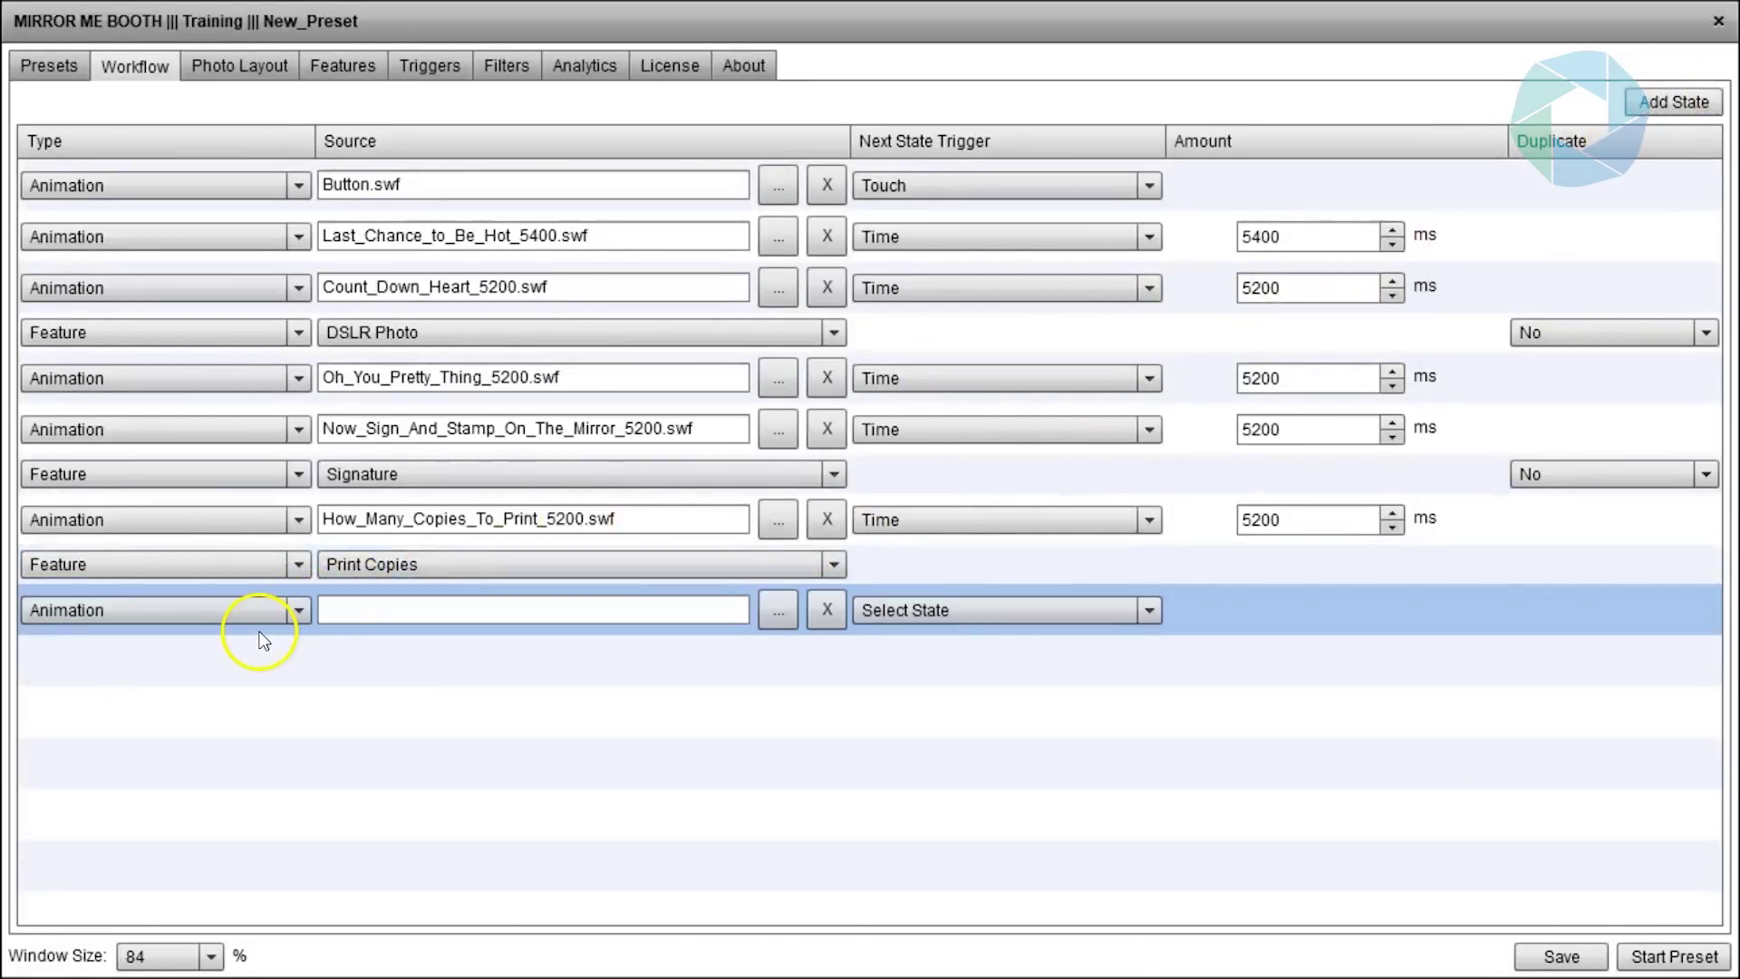
{"action": "left_click", "coordinate": [779, 612]}
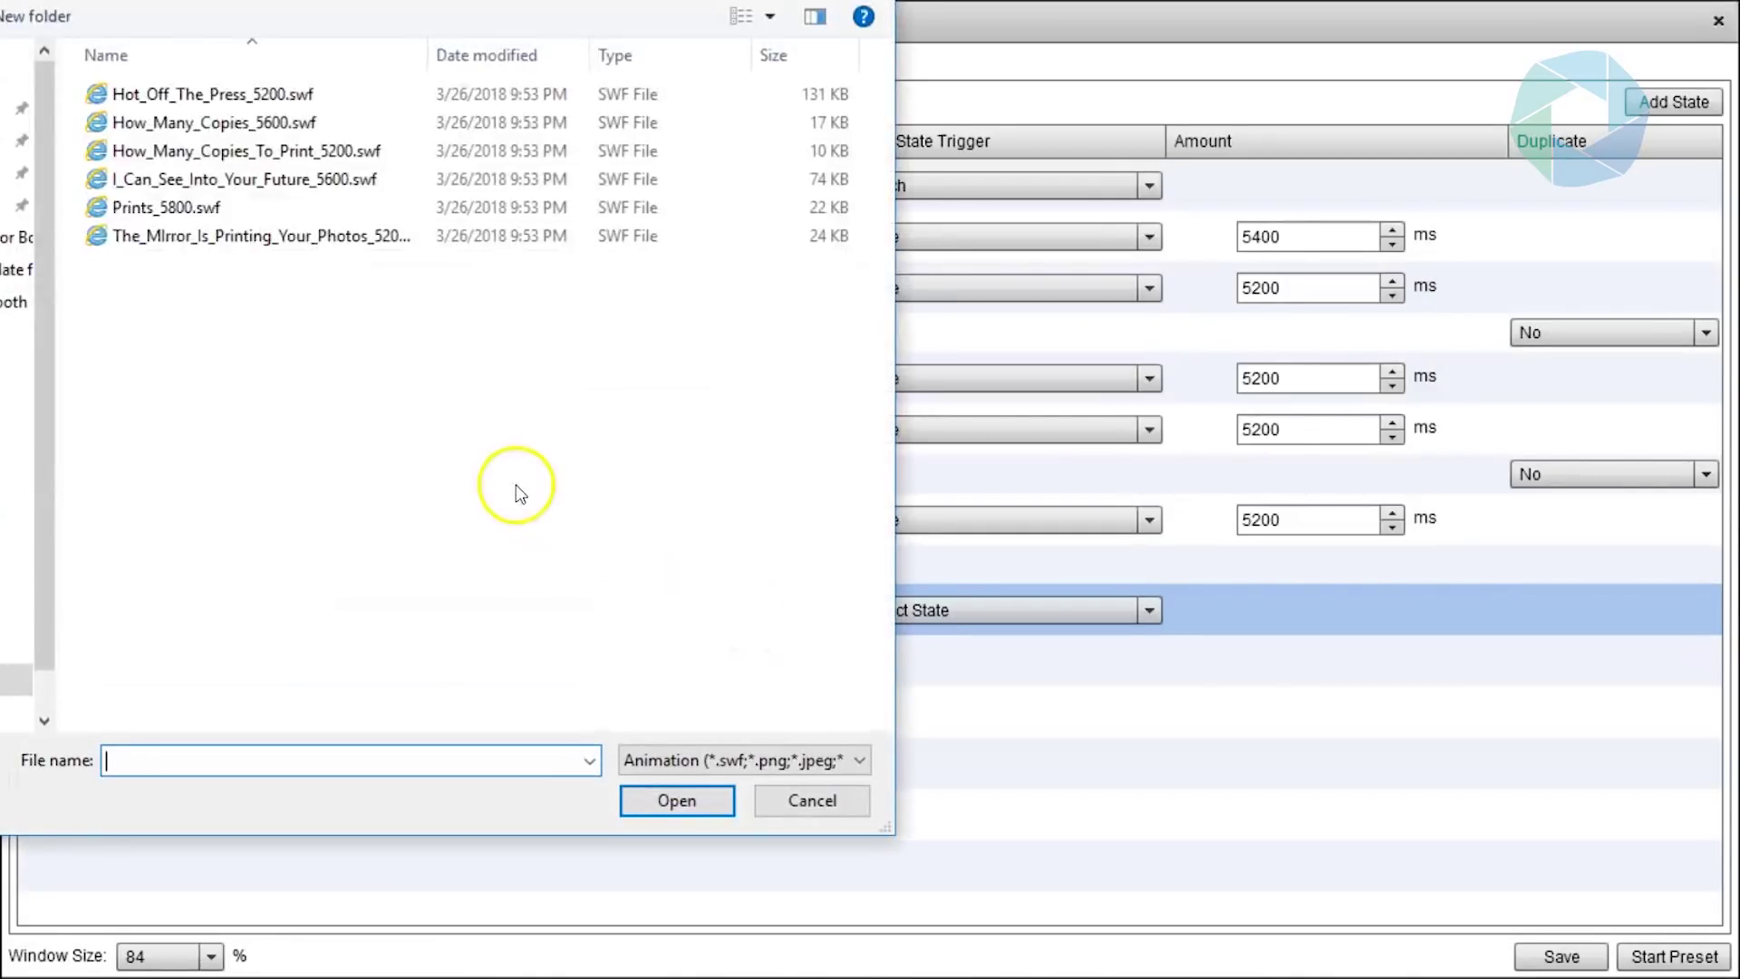
{"action": "left_click", "coordinate": [290, 93]}
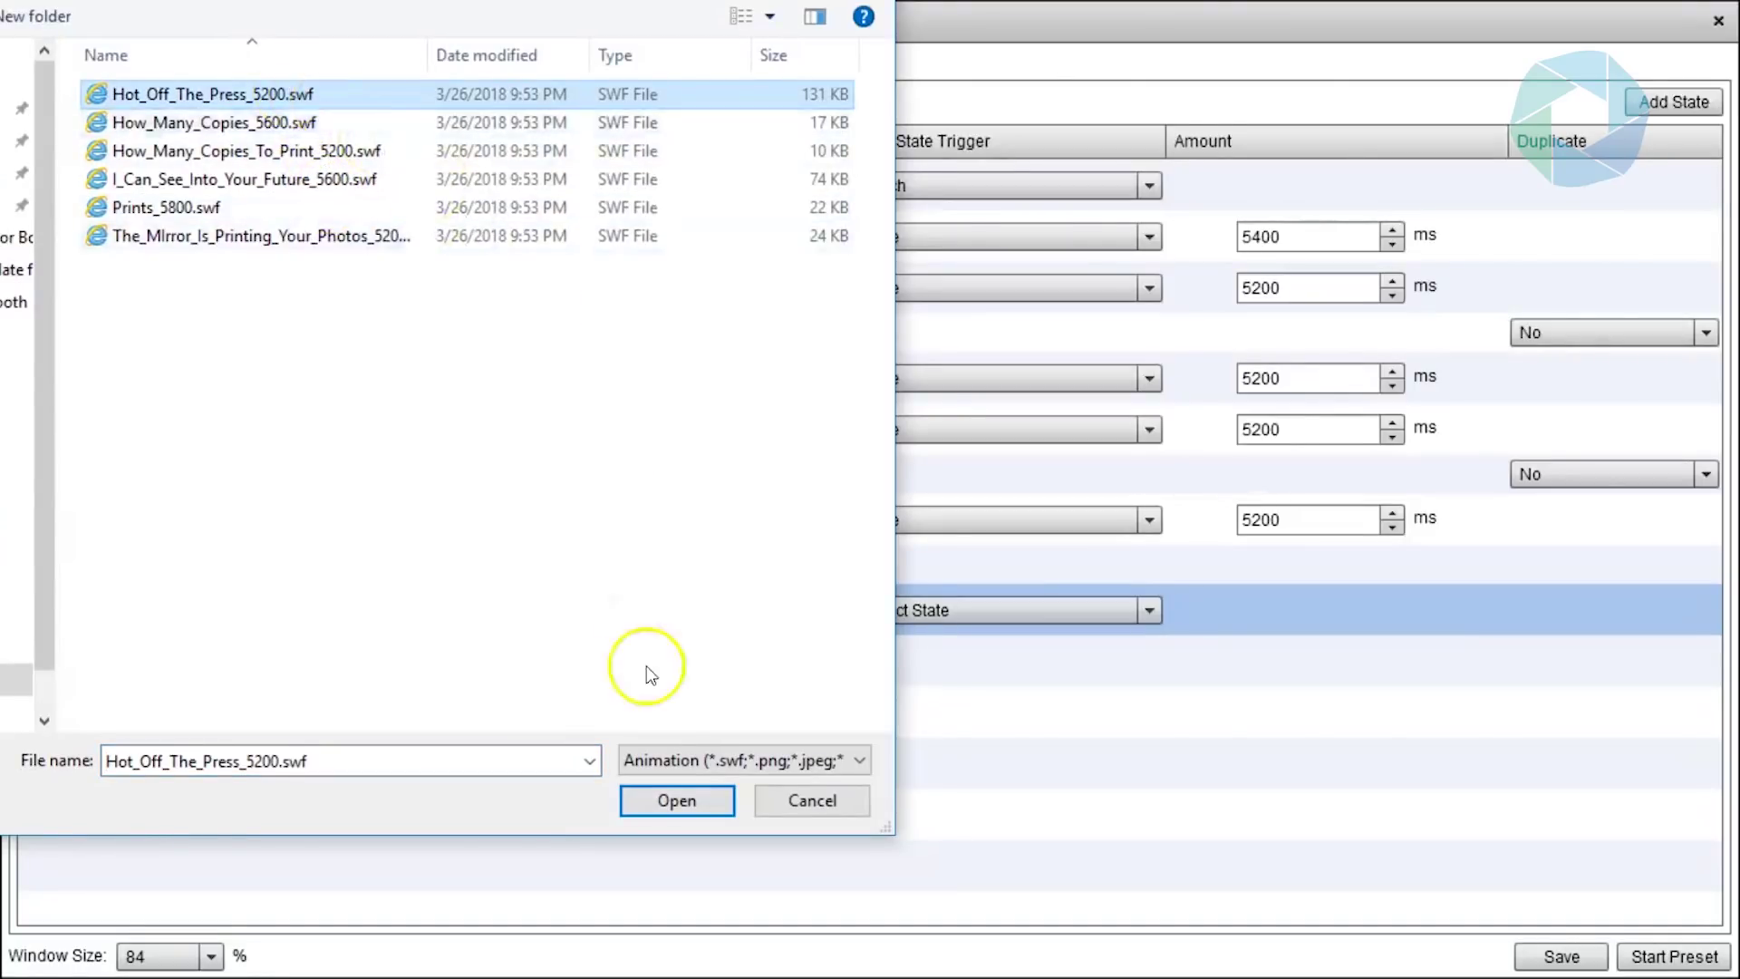
{"action": "left_click", "coordinate": [693, 806]}
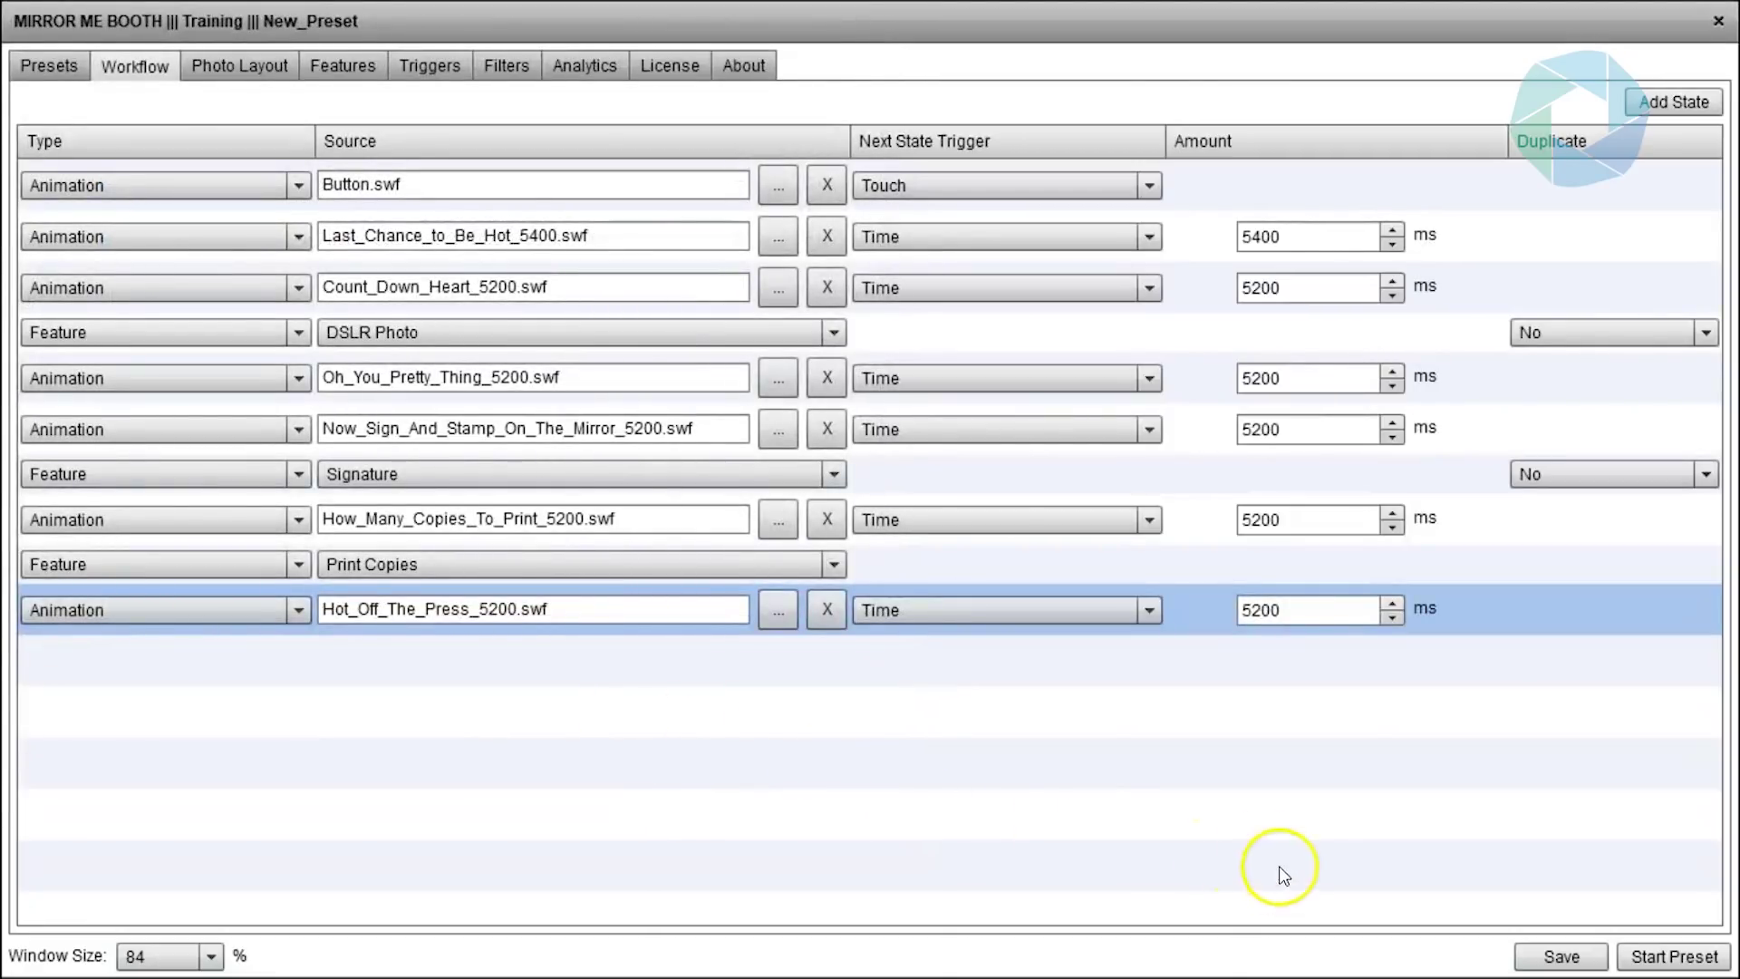
{"action": "left_click", "coordinate": [1561, 965]}
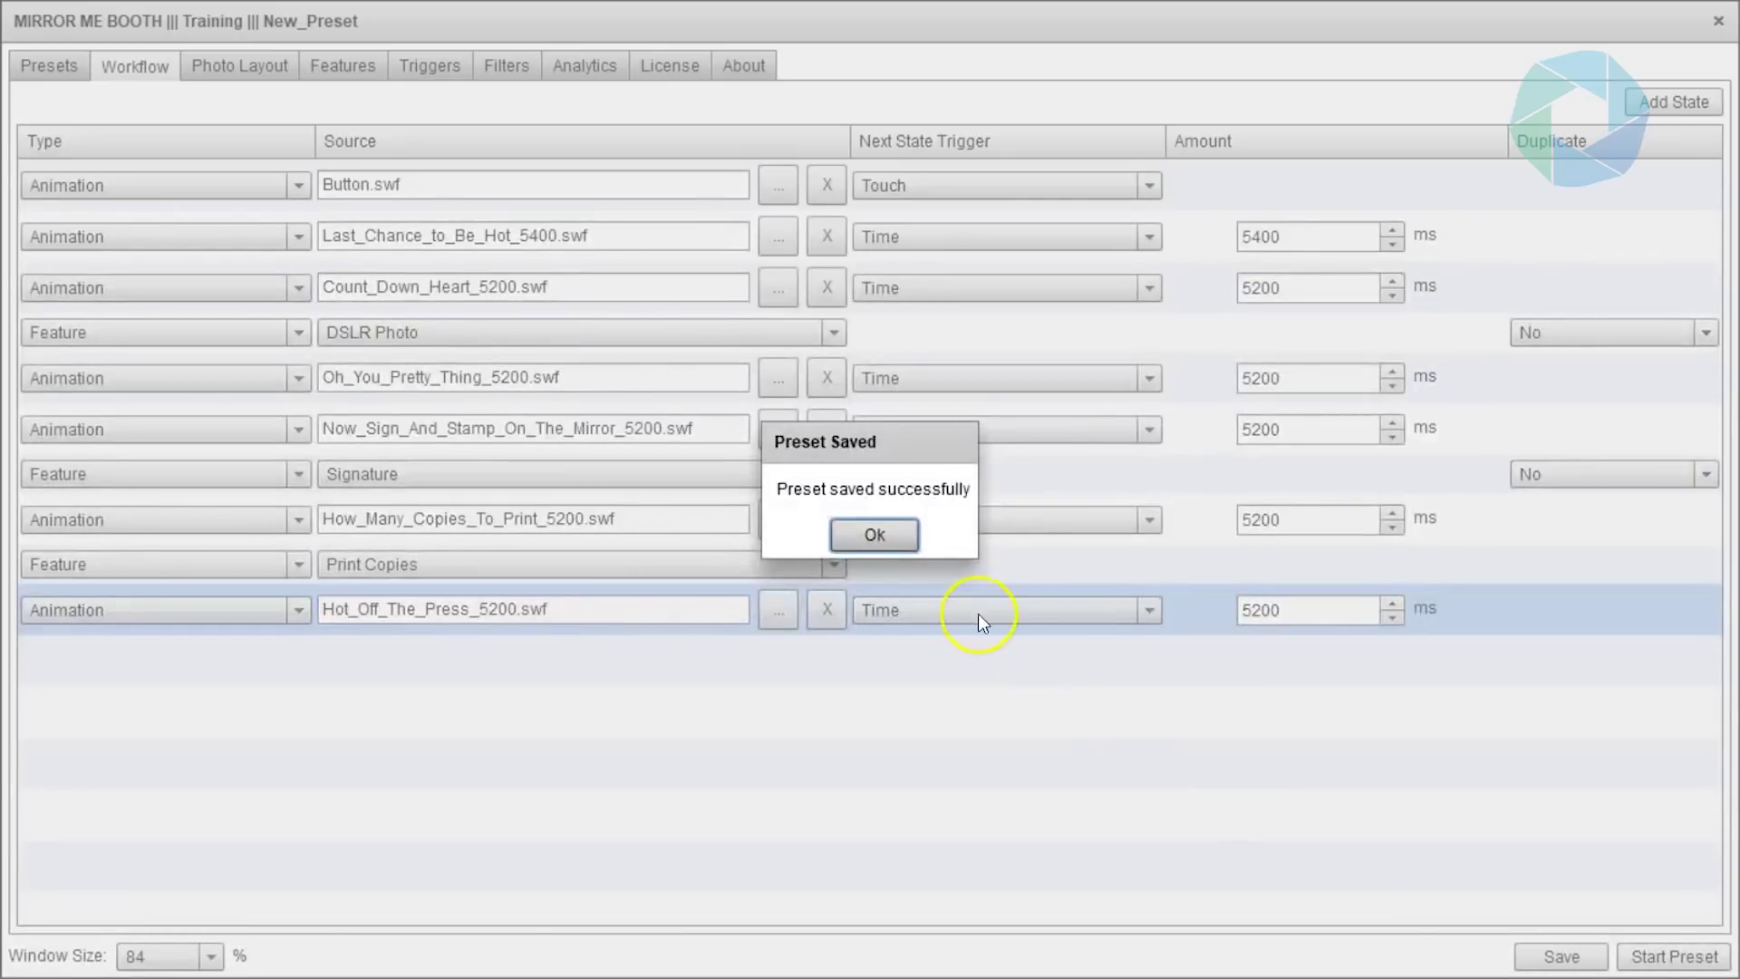
{"action": "left_click", "coordinate": [877, 538]}
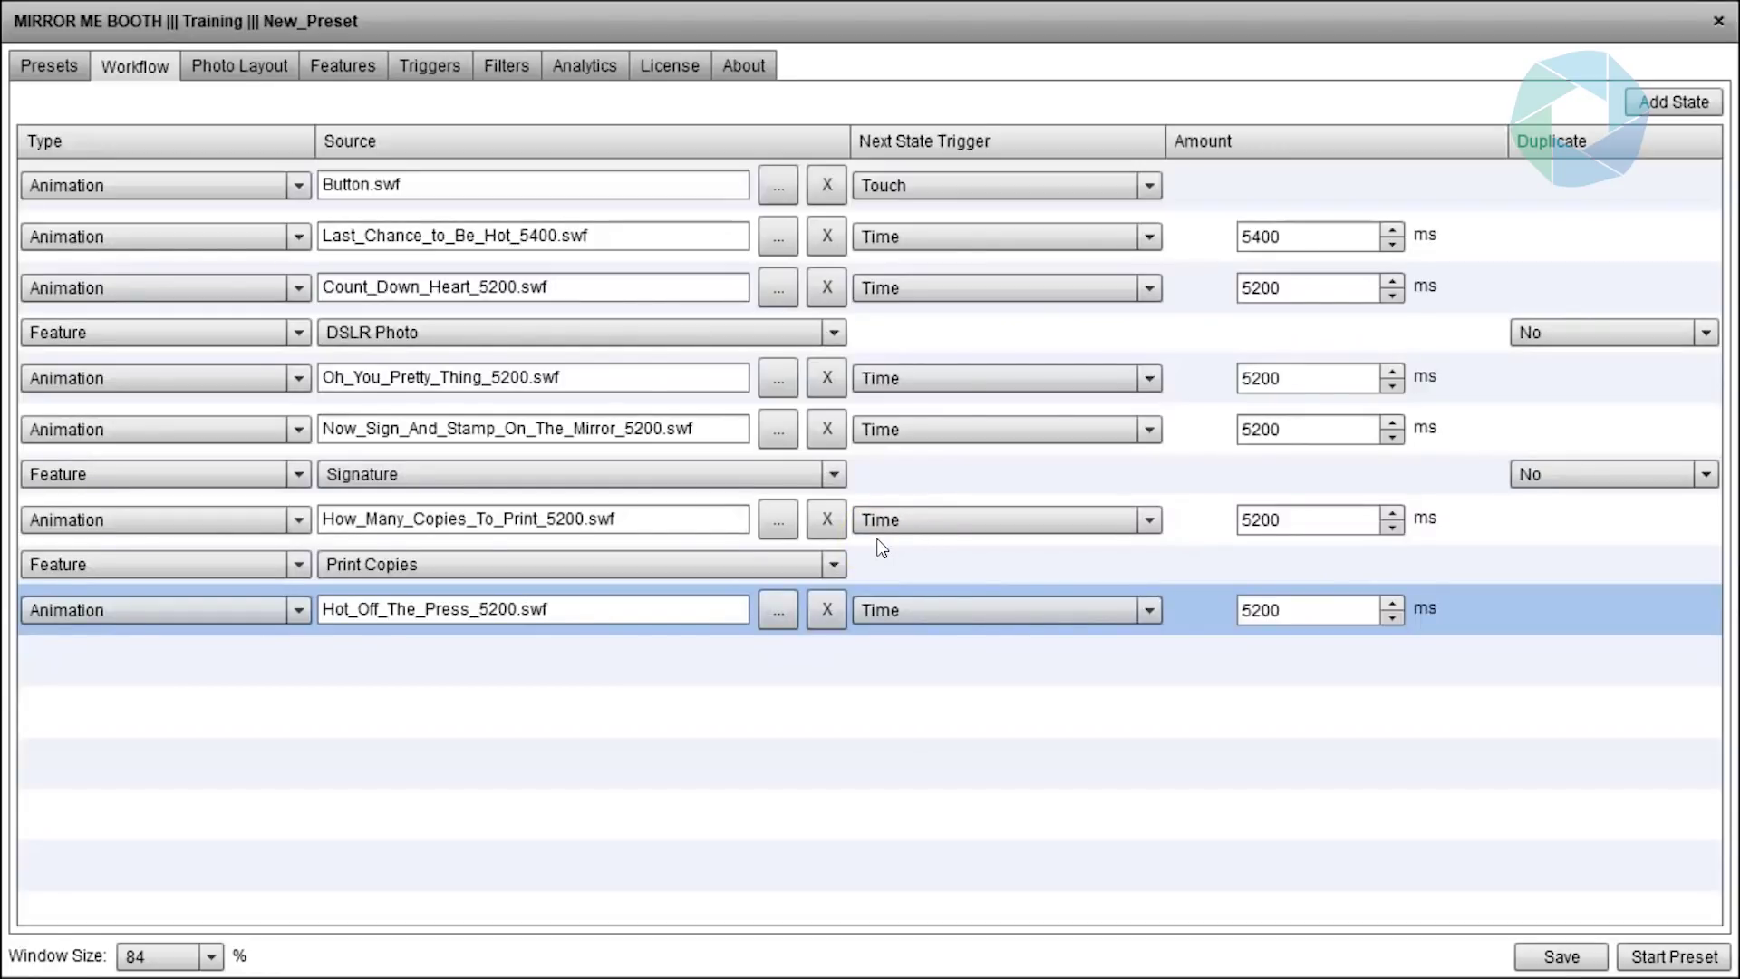
- Add the overlay image Beauty_Mirror_2_H1_clear.png from the Overlays Pink_Horizontal folder to the photo layout
{"action": "left_click", "coordinate": [275, 71]}
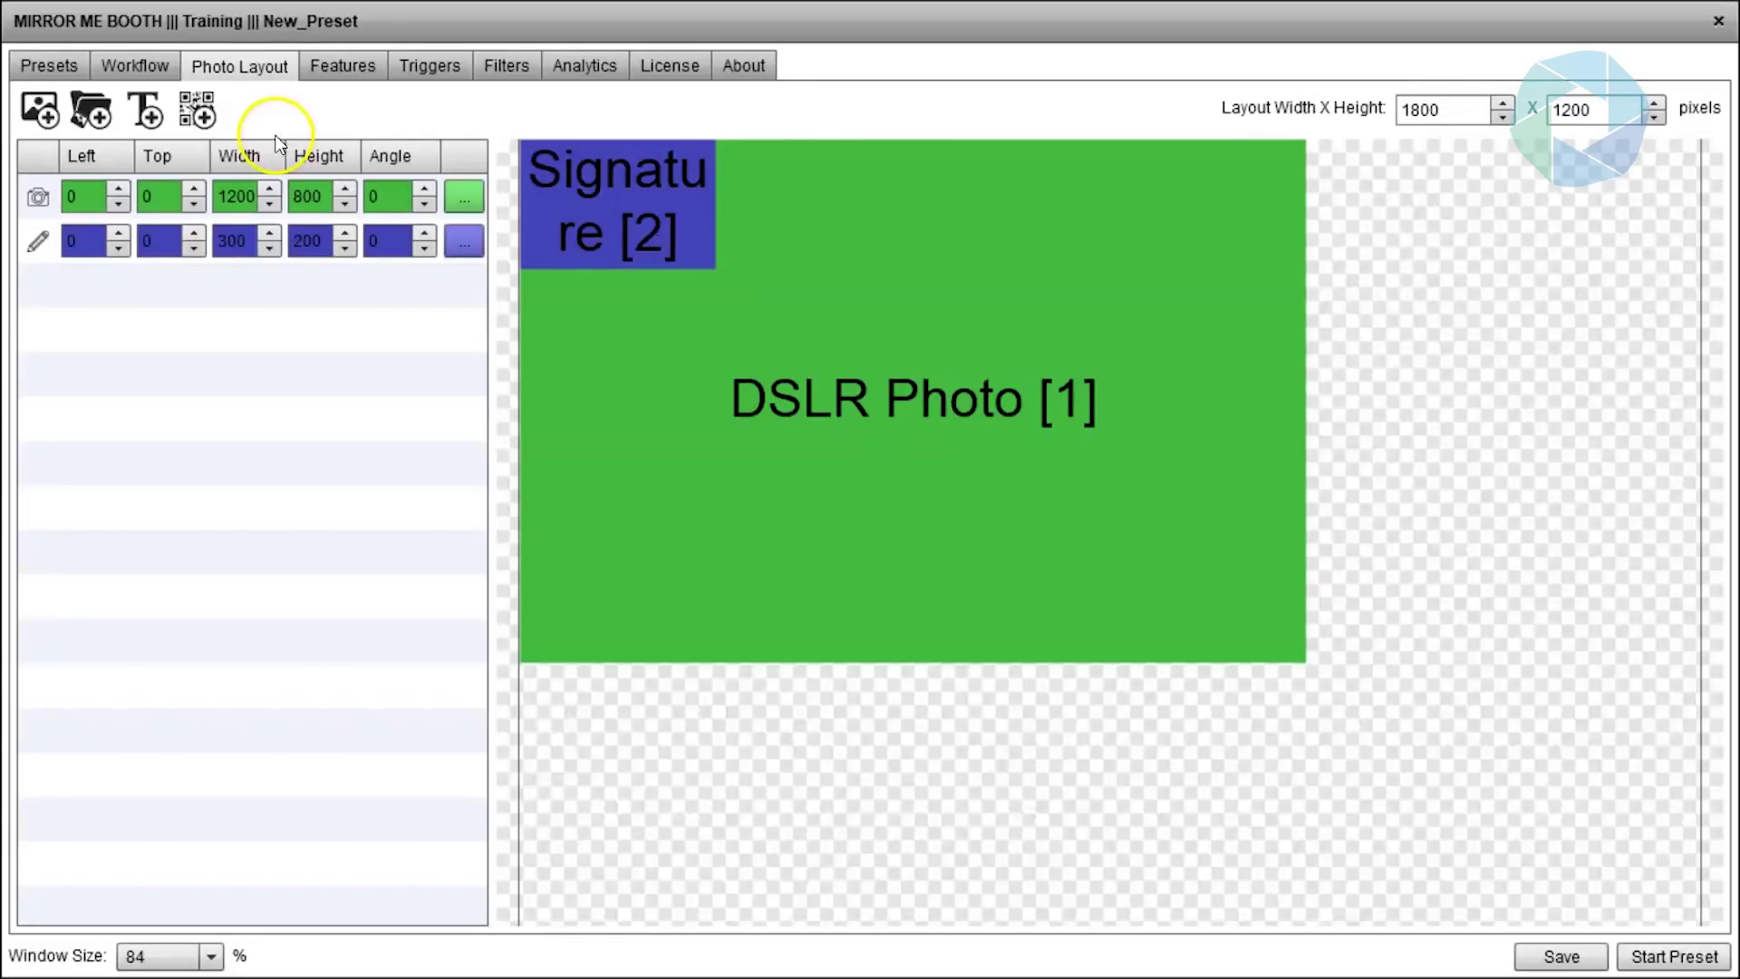
{"action": "left_click", "coordinate": [42, 112]}
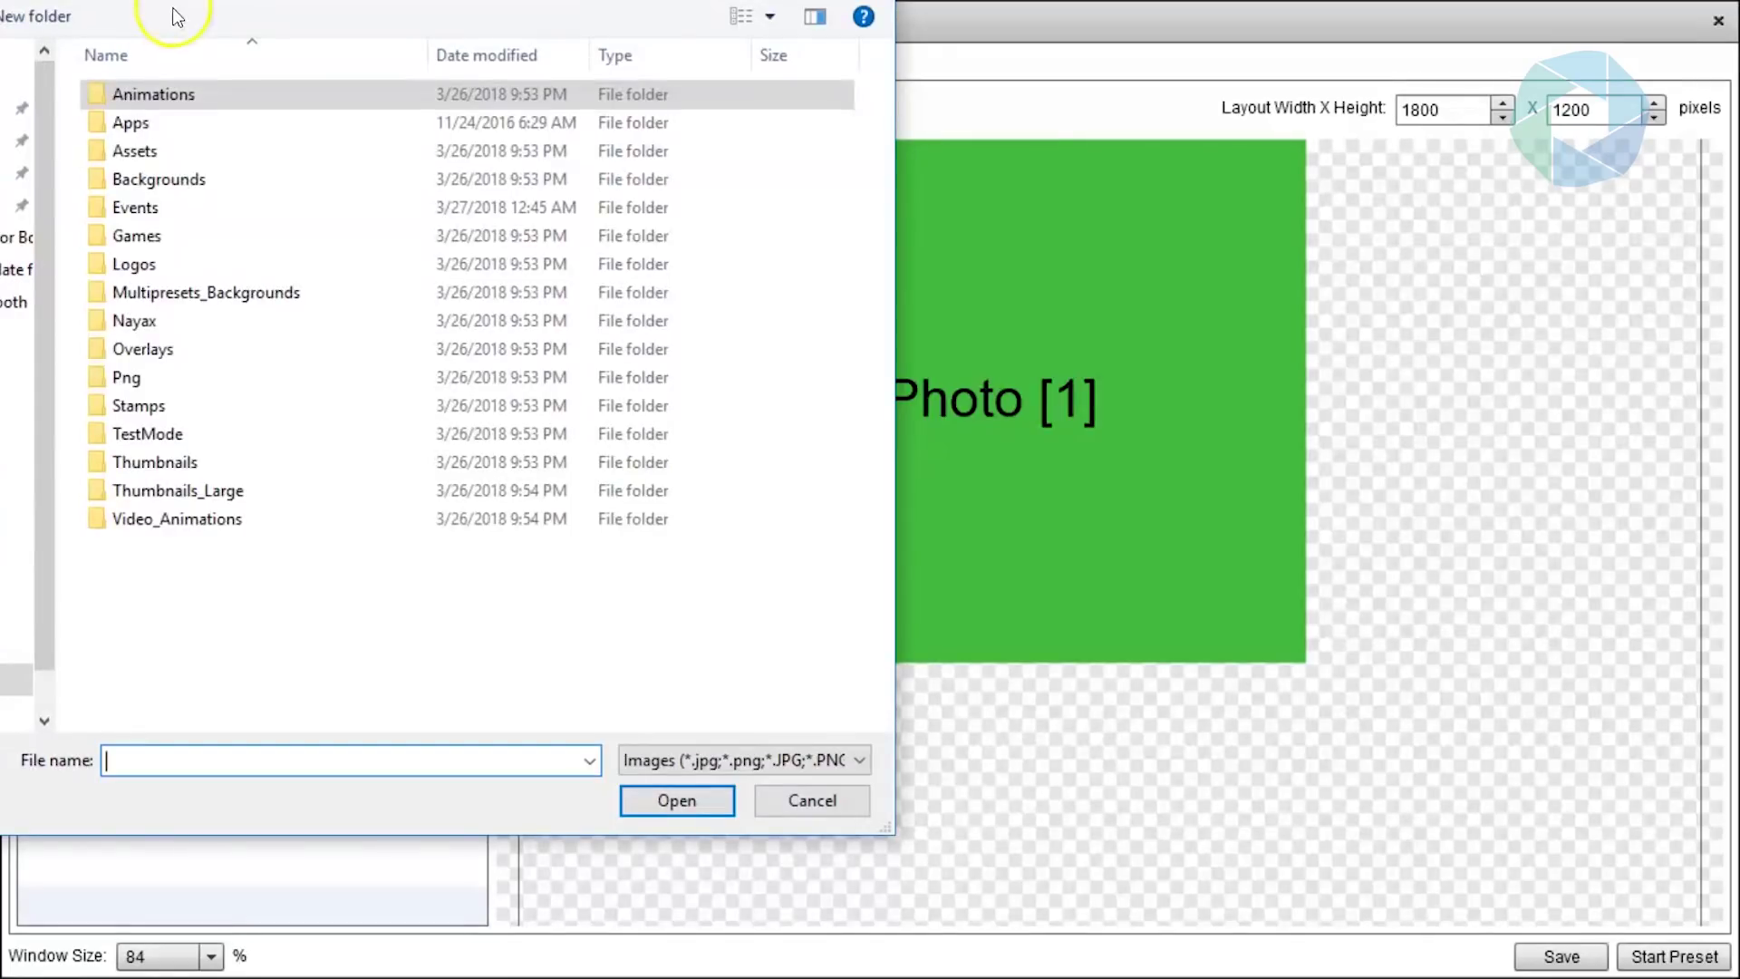
{"action": "double_click", "coordinate": [216, 348]}
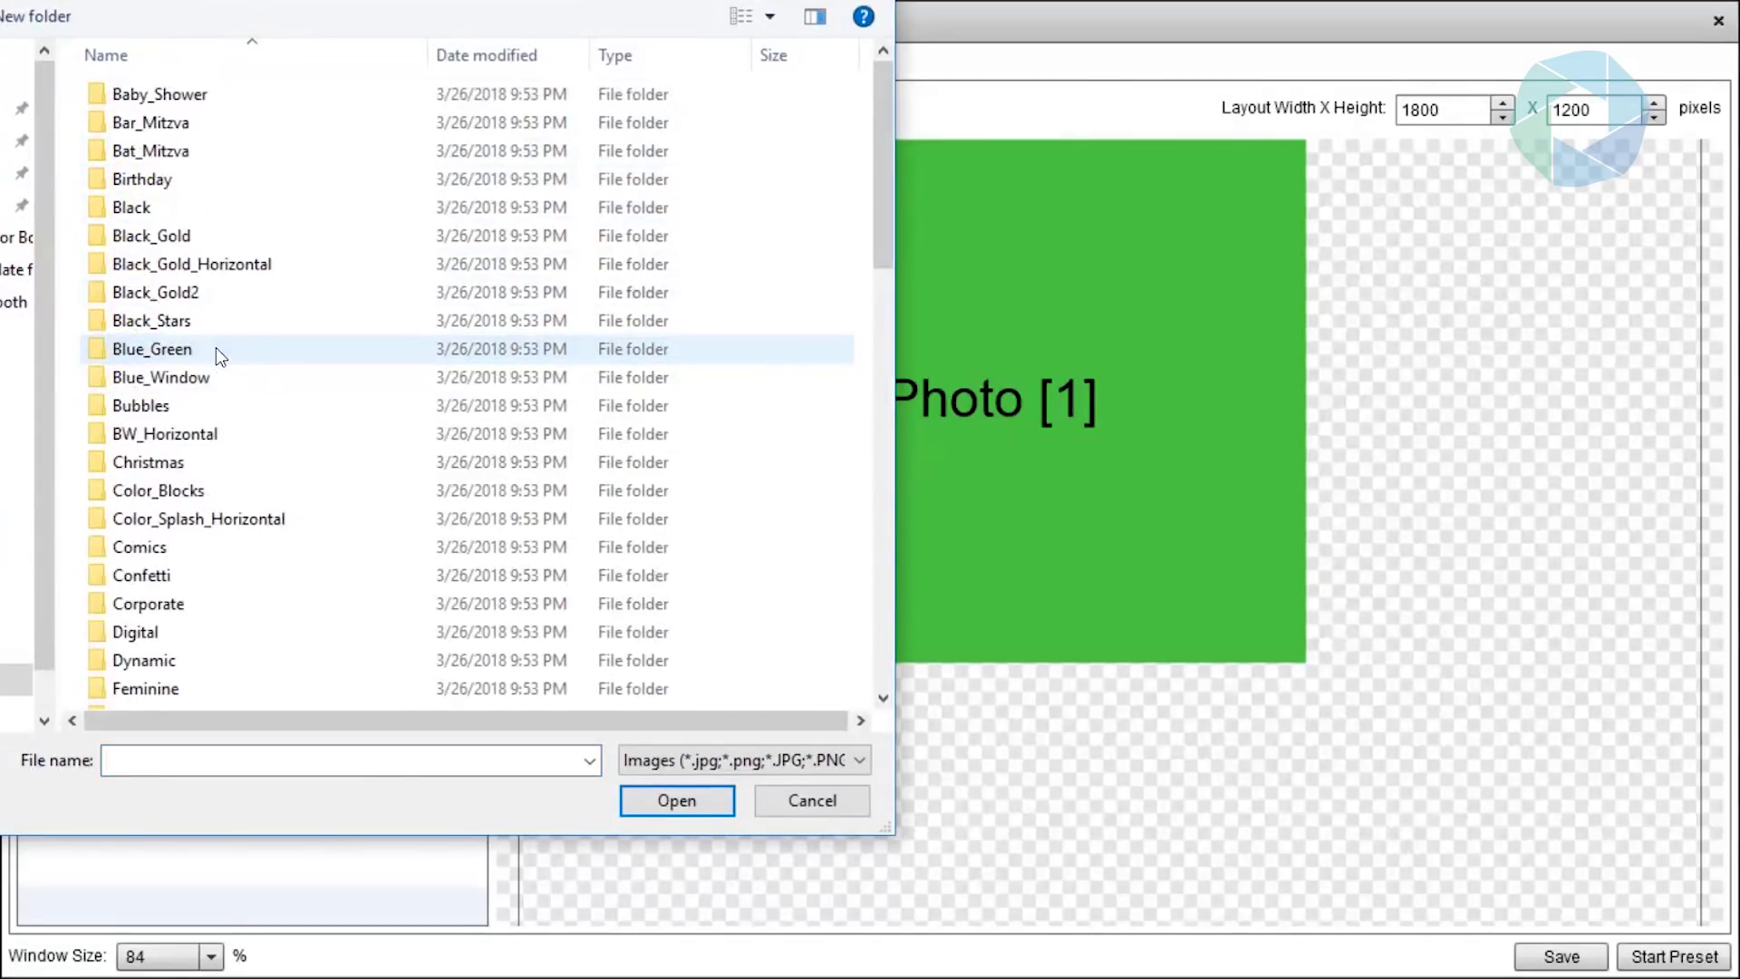
{"action": "left_click_drag", "start_coordinate": [879, 161], "coordinate": [925, 439]}
{"action": "left_click", "coordinate": [371, 547]}
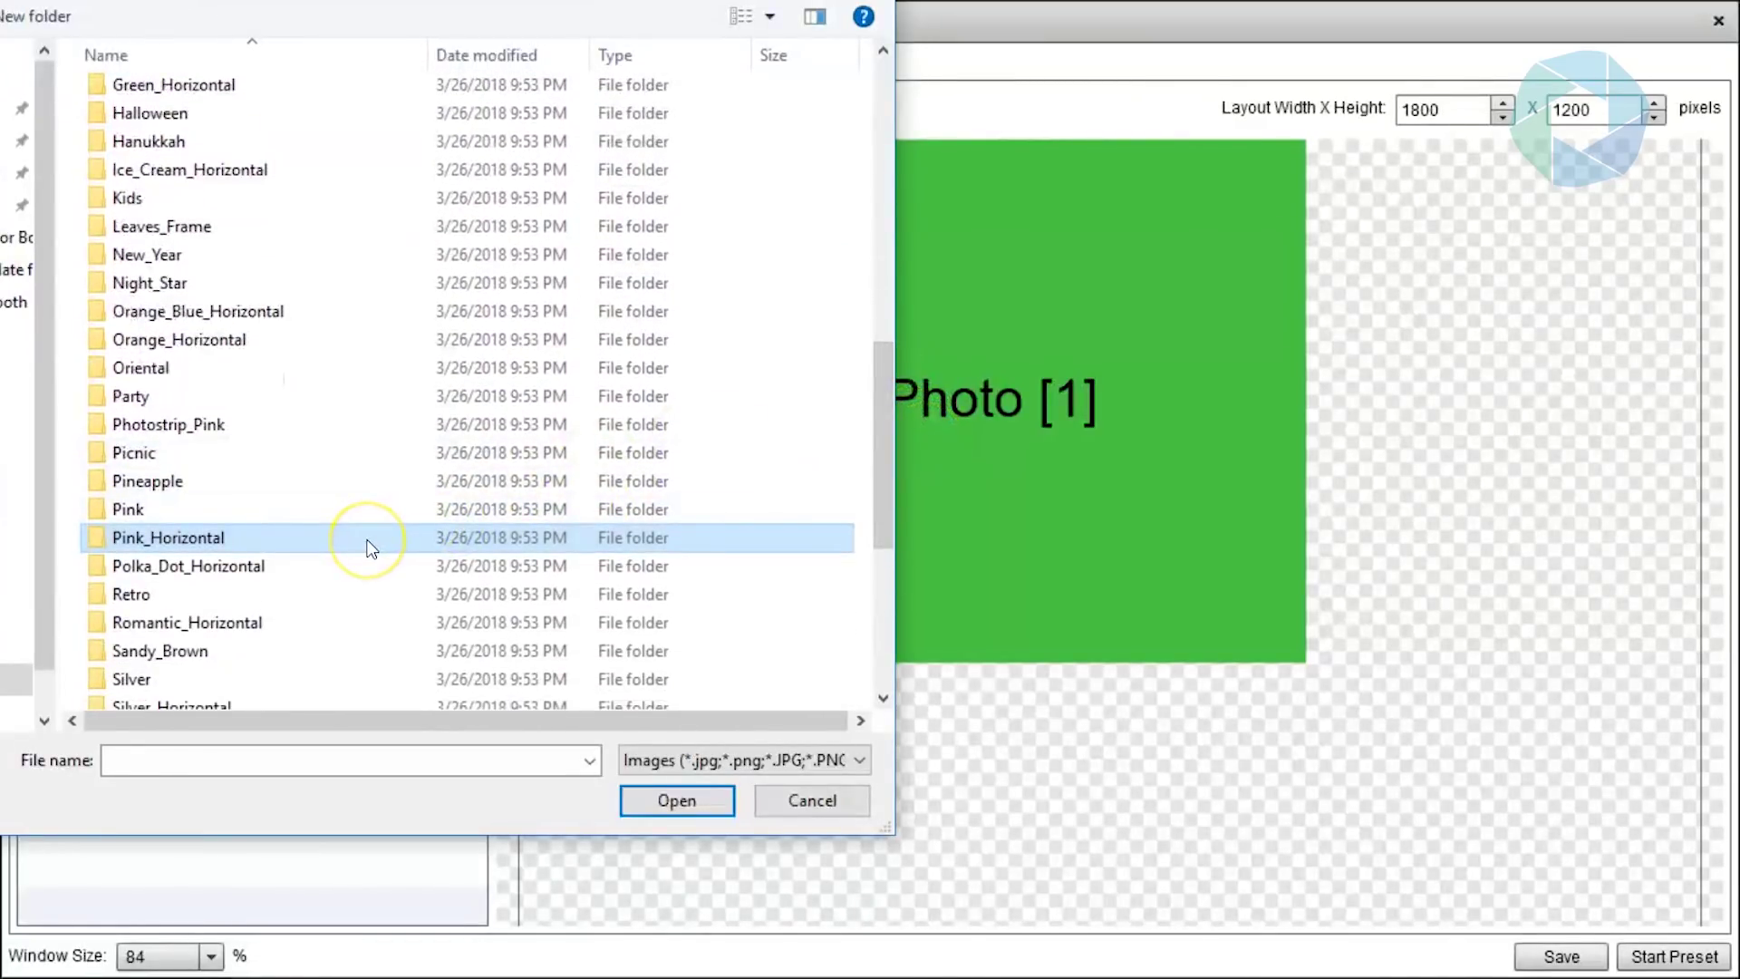
{"action": "double_click", "coordinate": [371, 546]}
{"action": "left_click", "coordinate": [345, 159]}
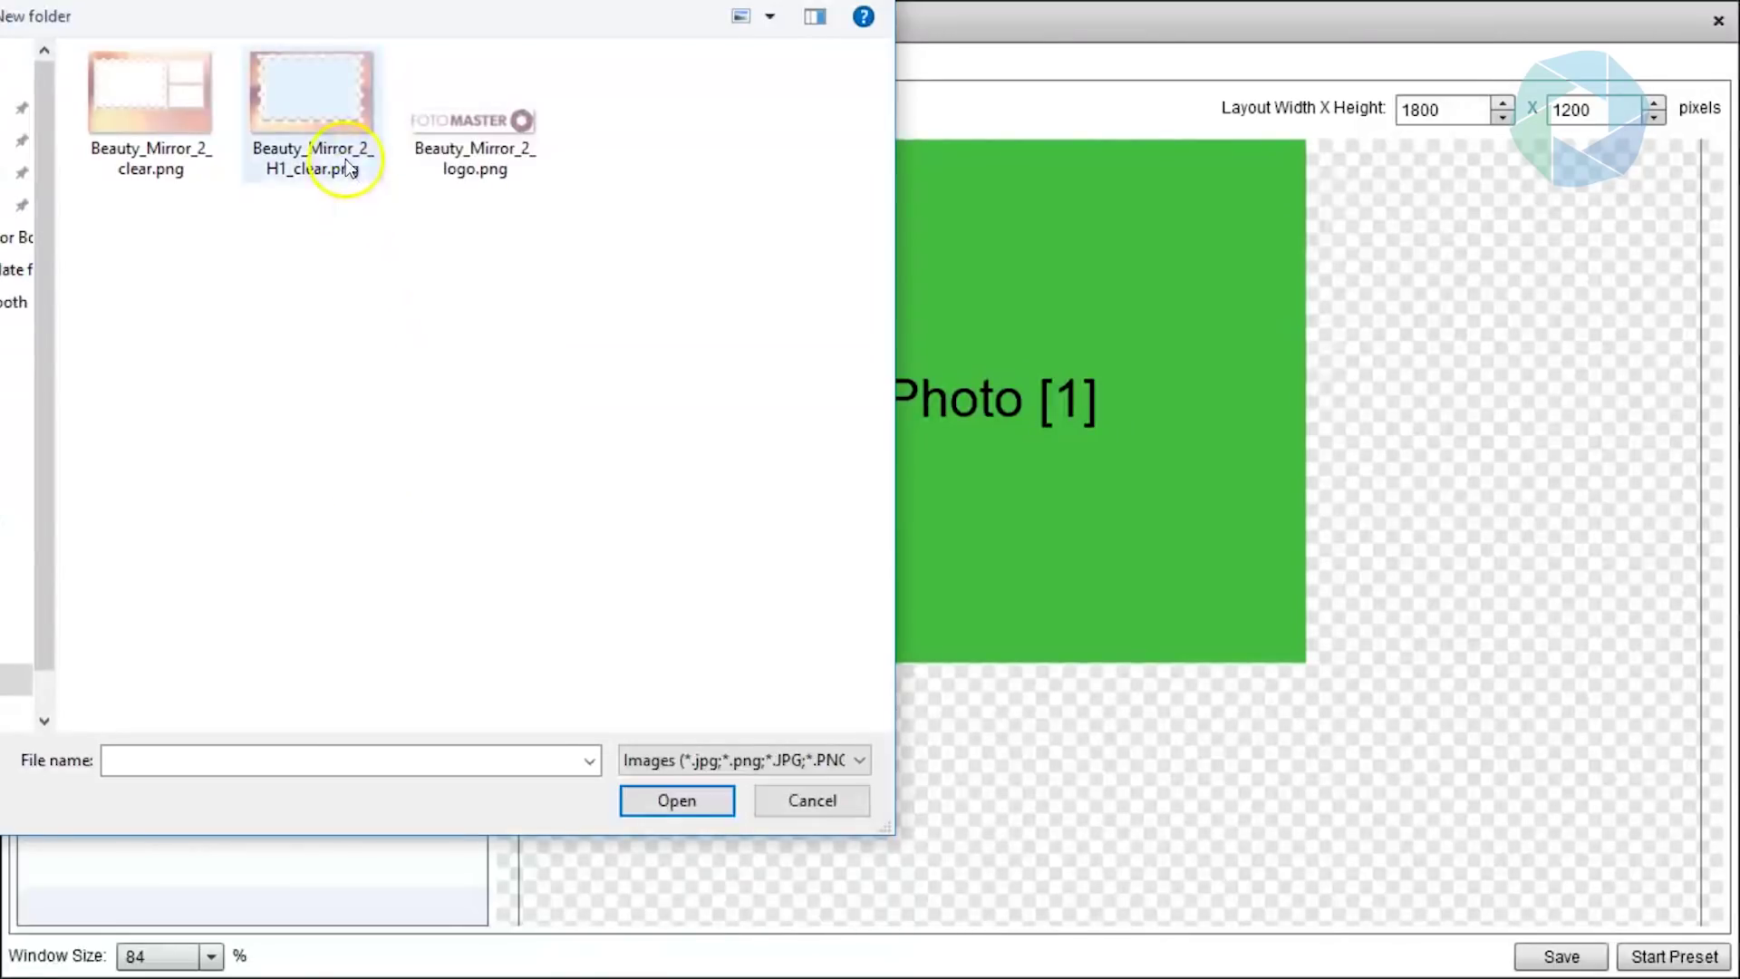
{"action": "left_click", "coordinate": [699, 808]}
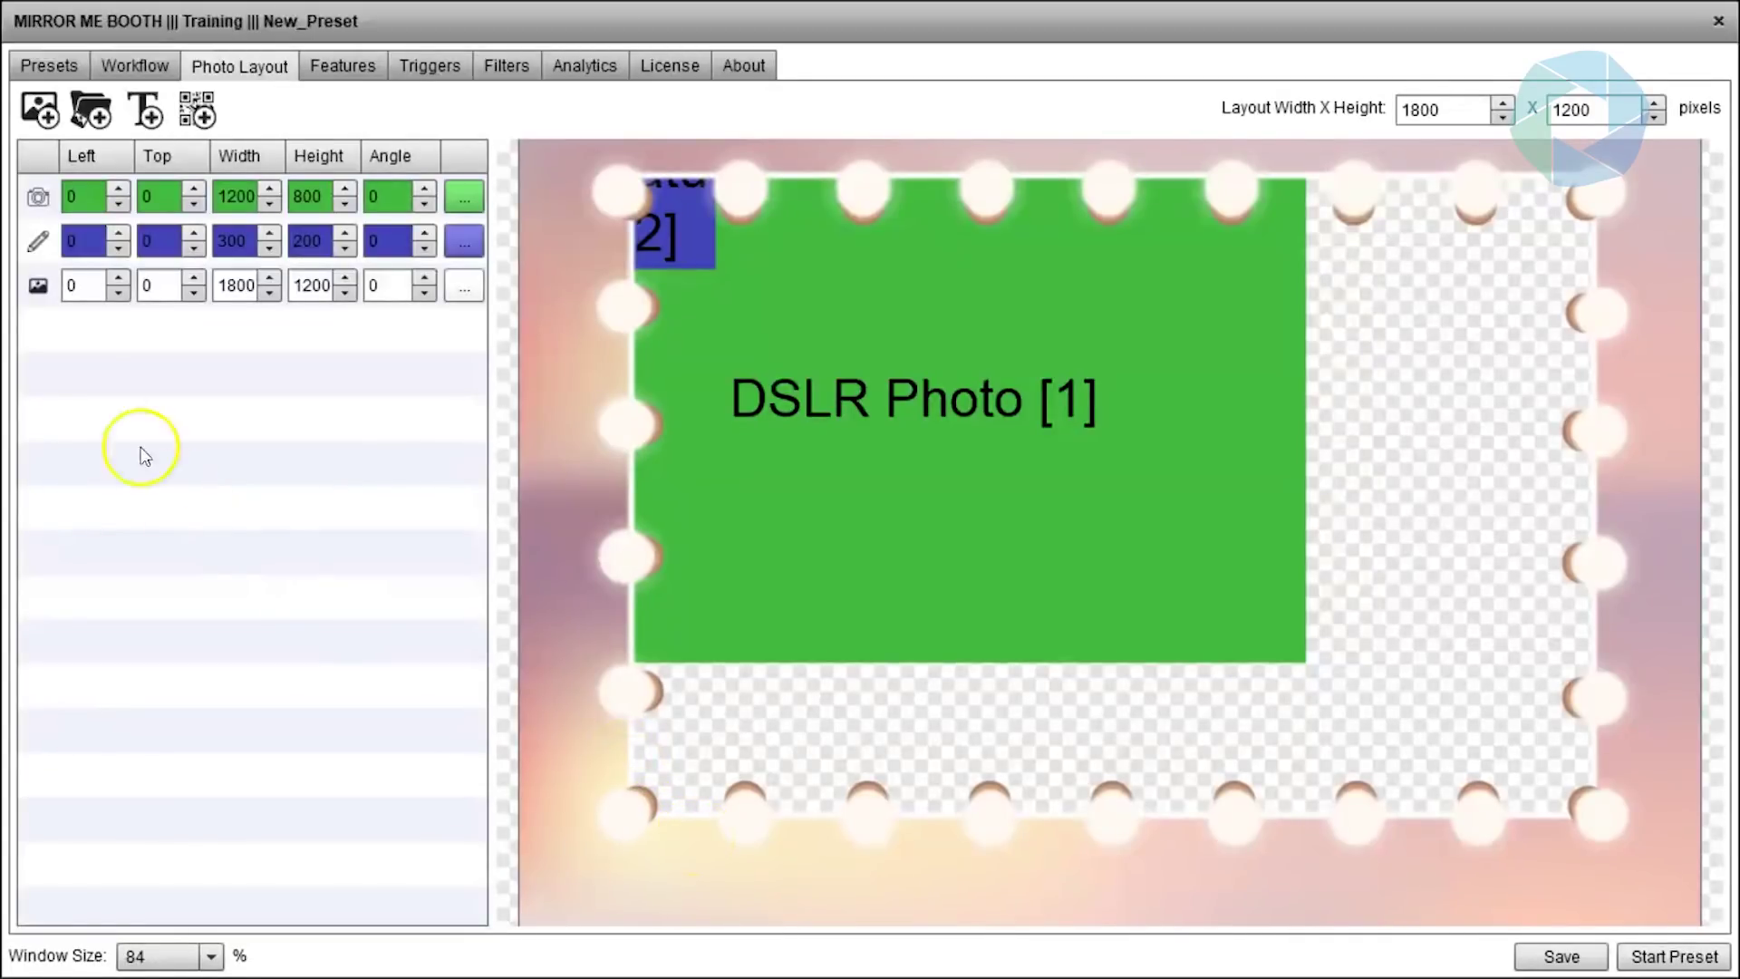
- Enlarge the DSLR photo to about 1518 × 1012 pixels at about 140, 45 to fill the frame, layered behind the overlay
{"action": "left_click_drag", "start_coordinate": [38, 288], "coordinate": [36, 197]}
{"action": "left_click_drag", "start_coordinate": [776, 410], "coordinate": [1077, 554]}
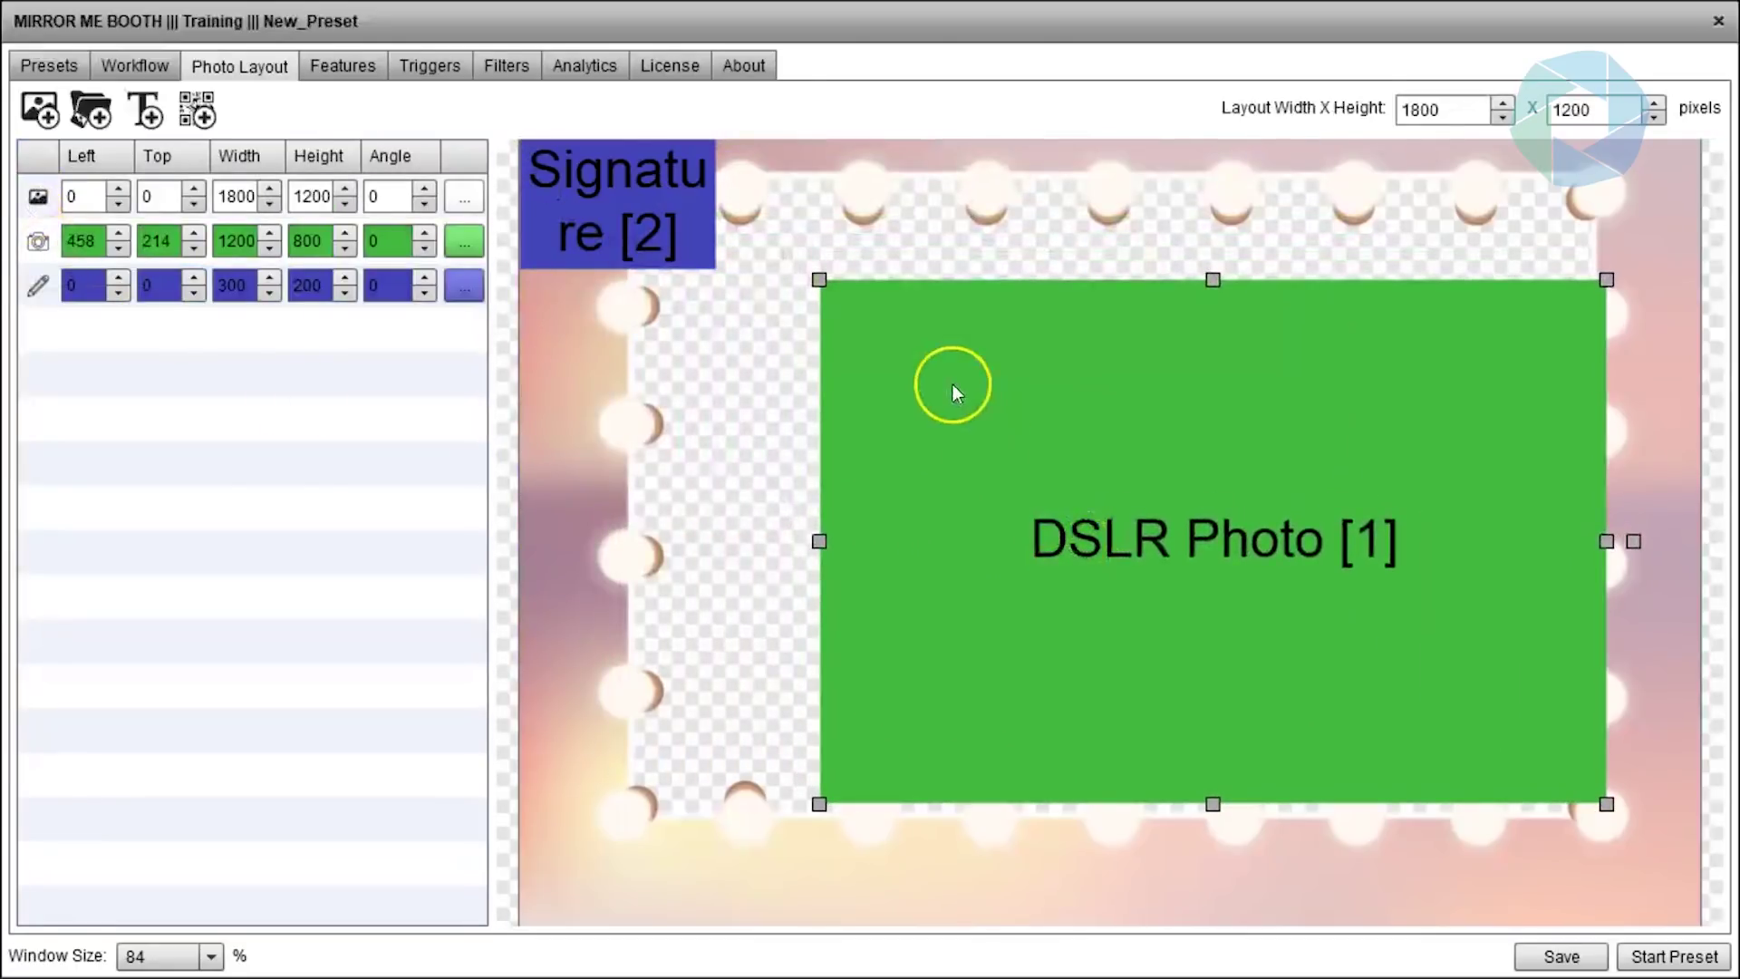
{"action": "left_click_drag", "start_coordinate": [818, 279], "coordinate": [612, 218]}
{"action": "left_click_drag", "start_coordinate": [874, 325], "coordinate": [874, 349]}
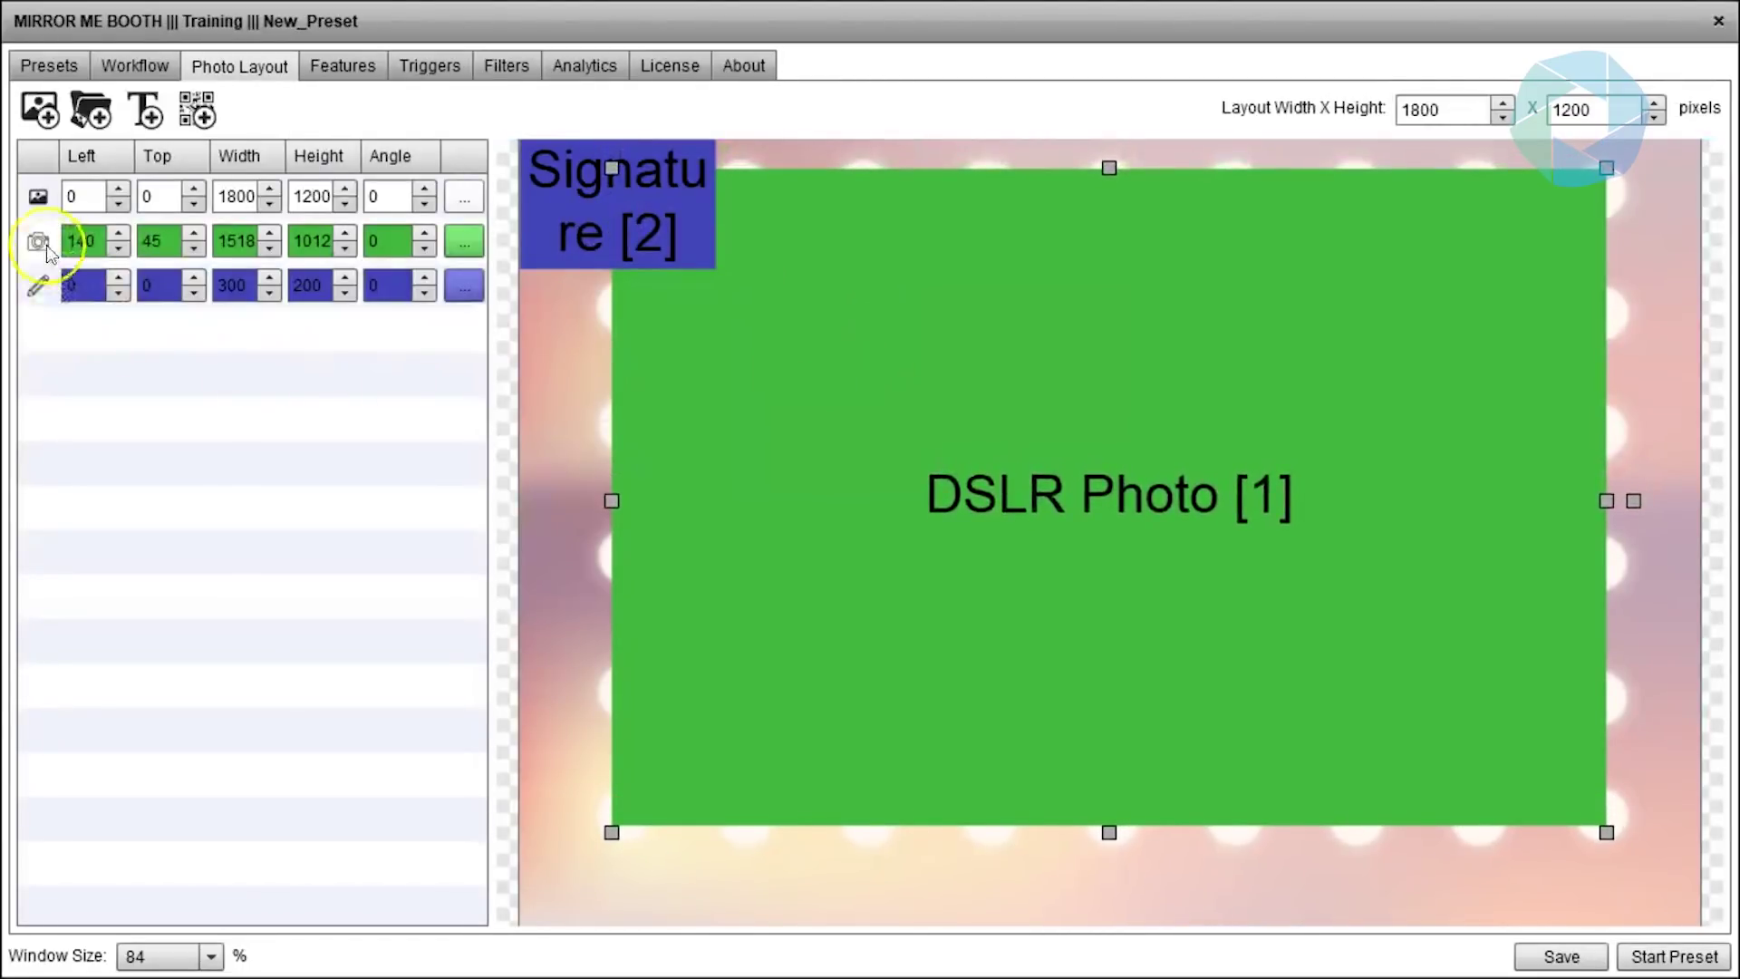
{"action": "left_click_drag", "start_coordinate": [57, 207], "coordinate": [56, 243]}
- Move the signature to the photo's lower-right area at about 1249, 748, and save the preset
{"action": "mouse_move", "coordinate": [641, 241]}
{"action": "left_mouse_down"}
{"action": "mouse_move", "coordinate": [1001, 551]}
{"action": "mouse_move", "coordinate": [1454, 729]}
{"action": "left_mouse_up"}
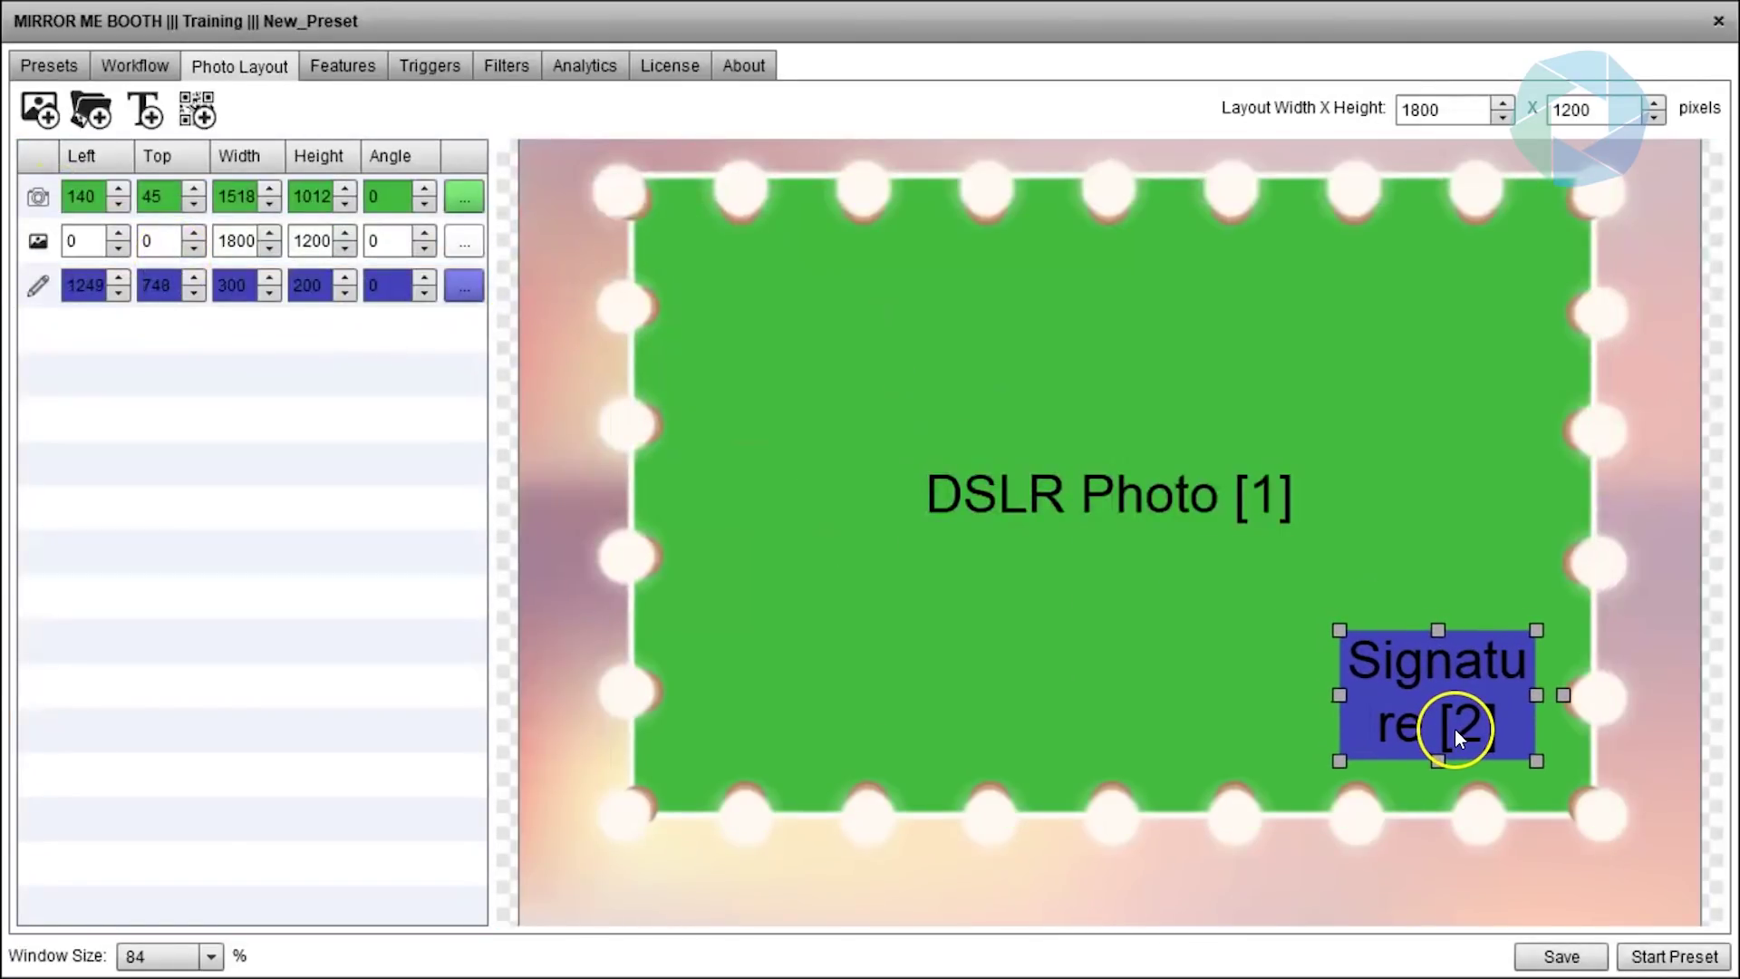
{"action": "left_click", "coordinate": [1570, 959]}
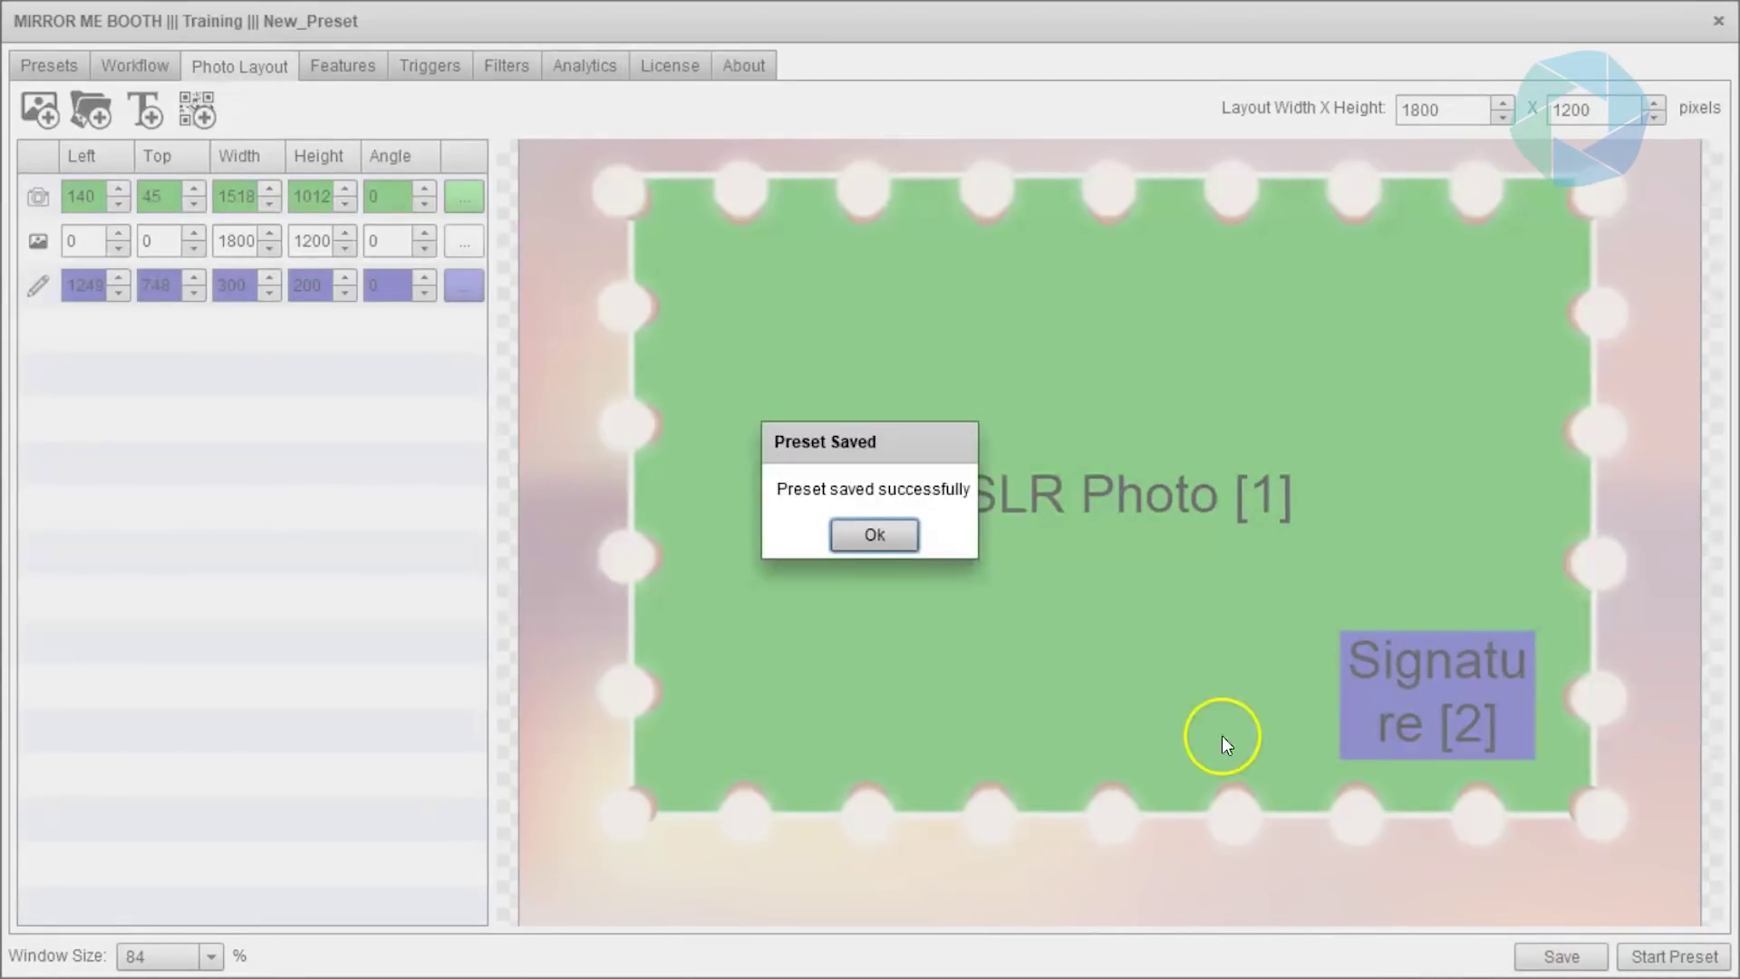
{"action": "left_click", "coordinate": [870, 540]}
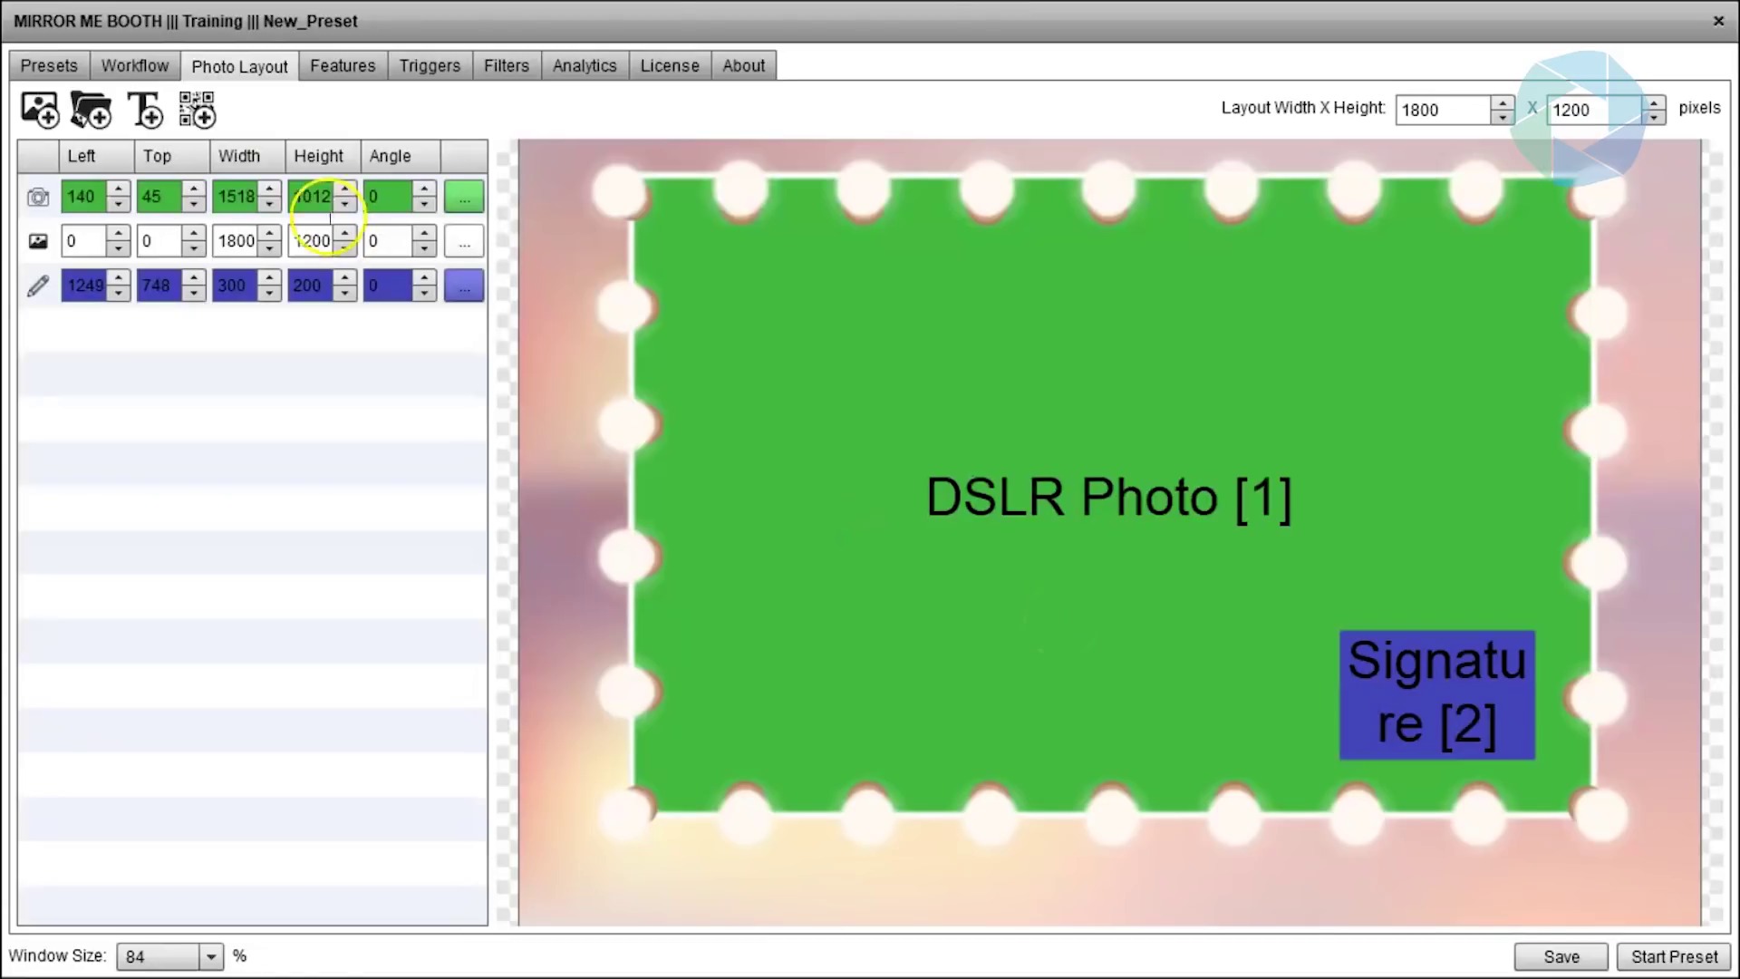
- Switch to File Explorer and copy Beauty_Mirror_2_H1_clear.png from the Pink_Horizontal folder within MirrorMeBooth's Overlays
{"action": "left_click", "coordinate": [50, 66]}
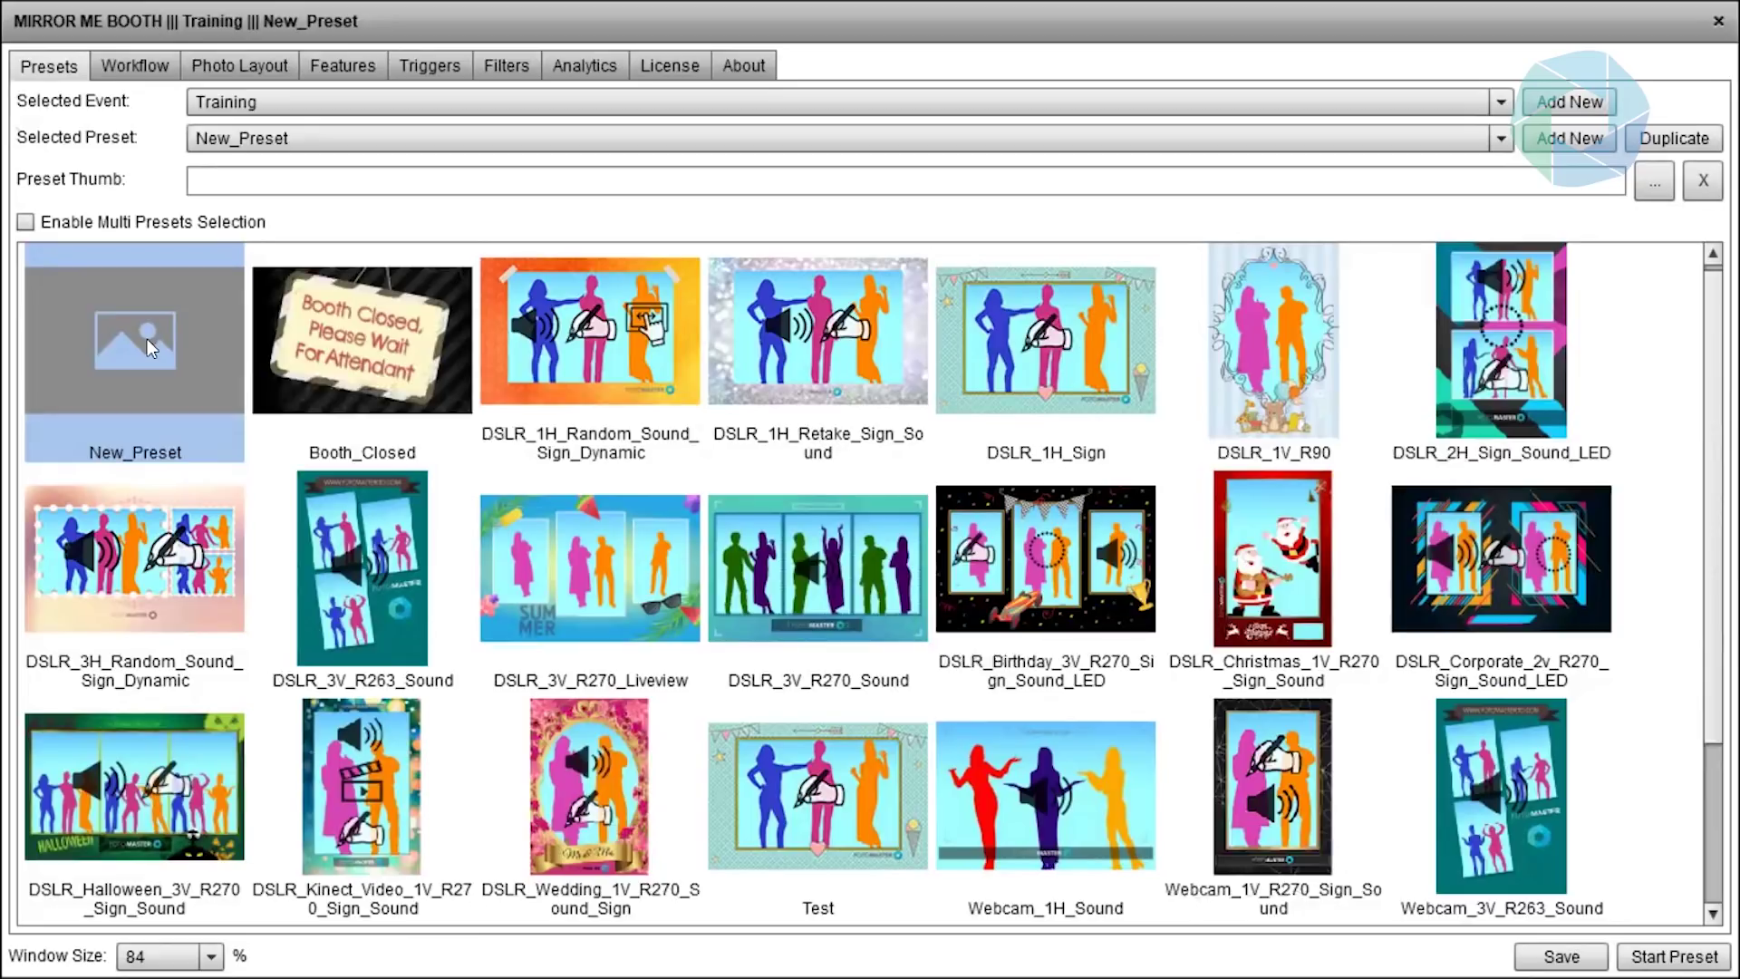
{"action": "key", "text": "Escape"}
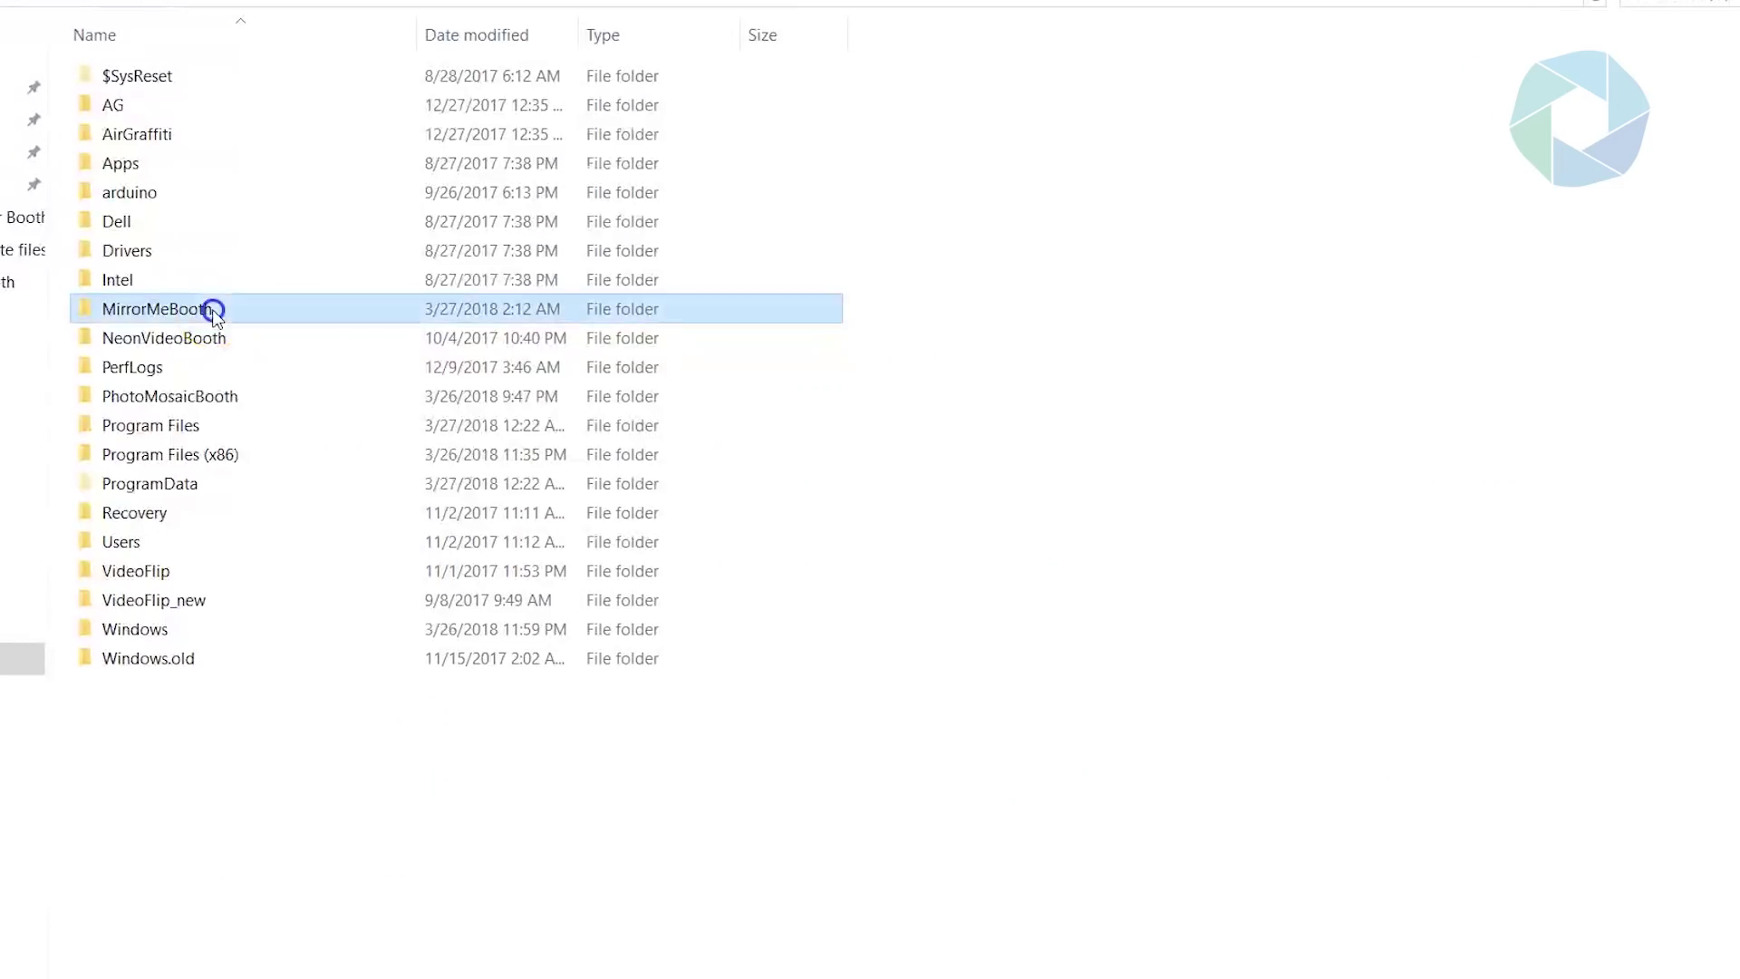
{"action": "double_click", "coordinate": [214, 311]}
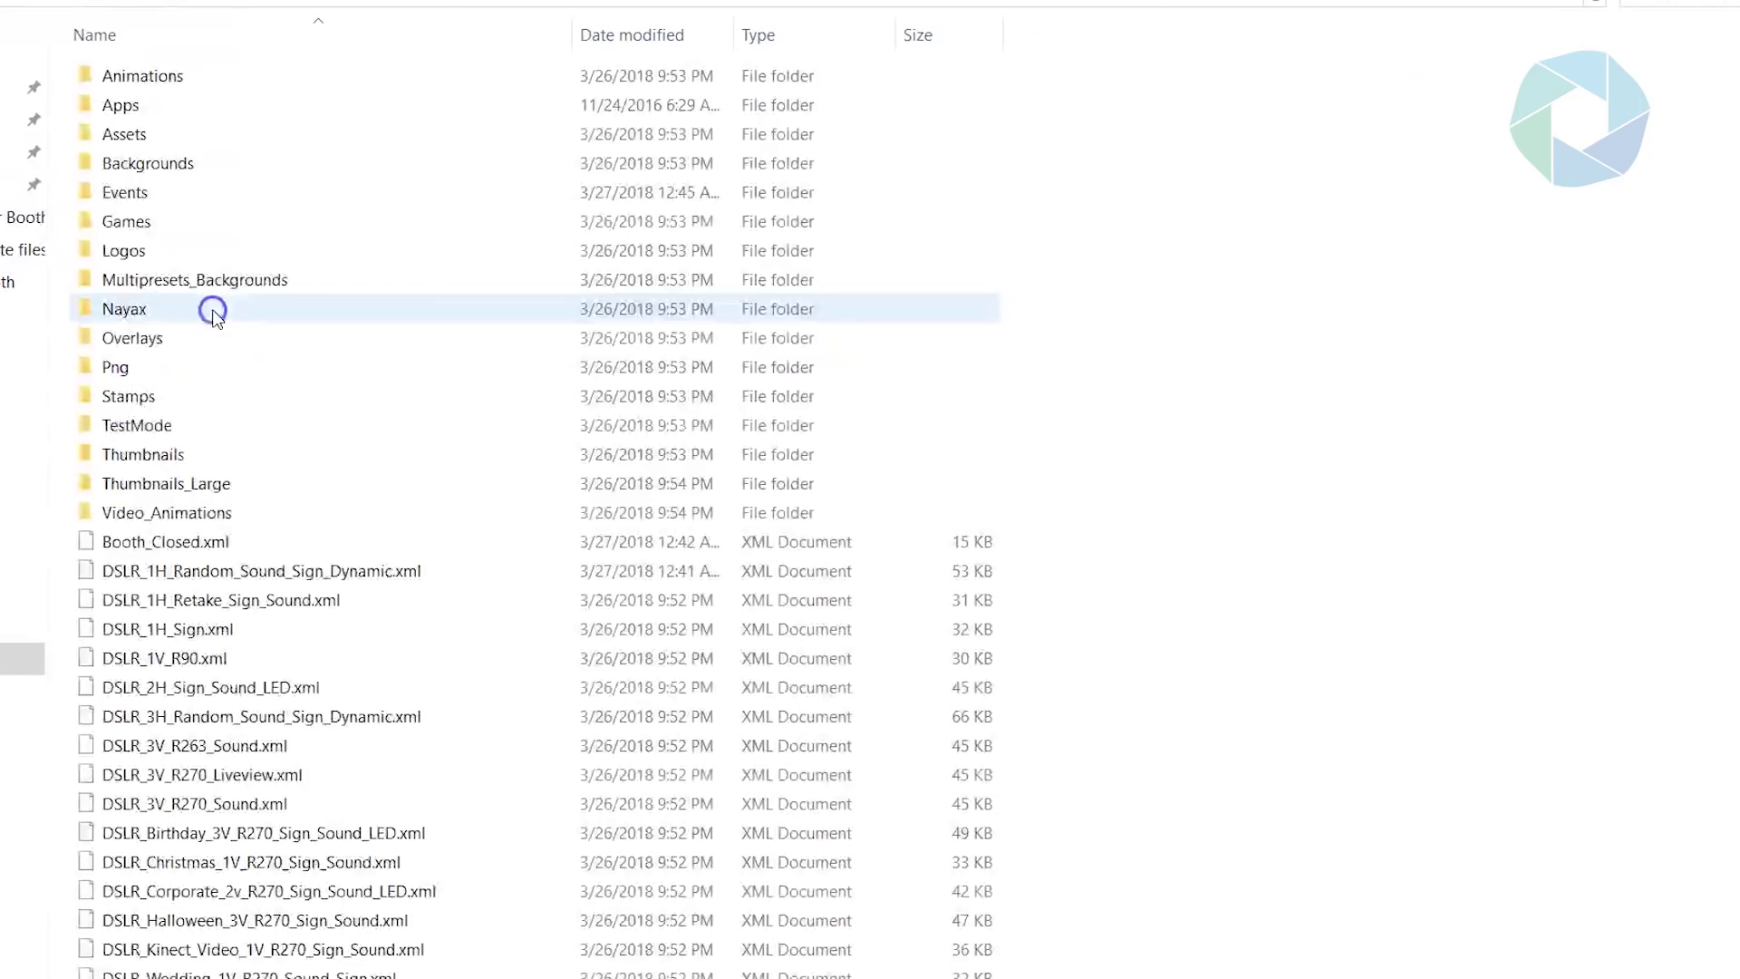
{"action": "double_click", "coordinate": [167, 337]}
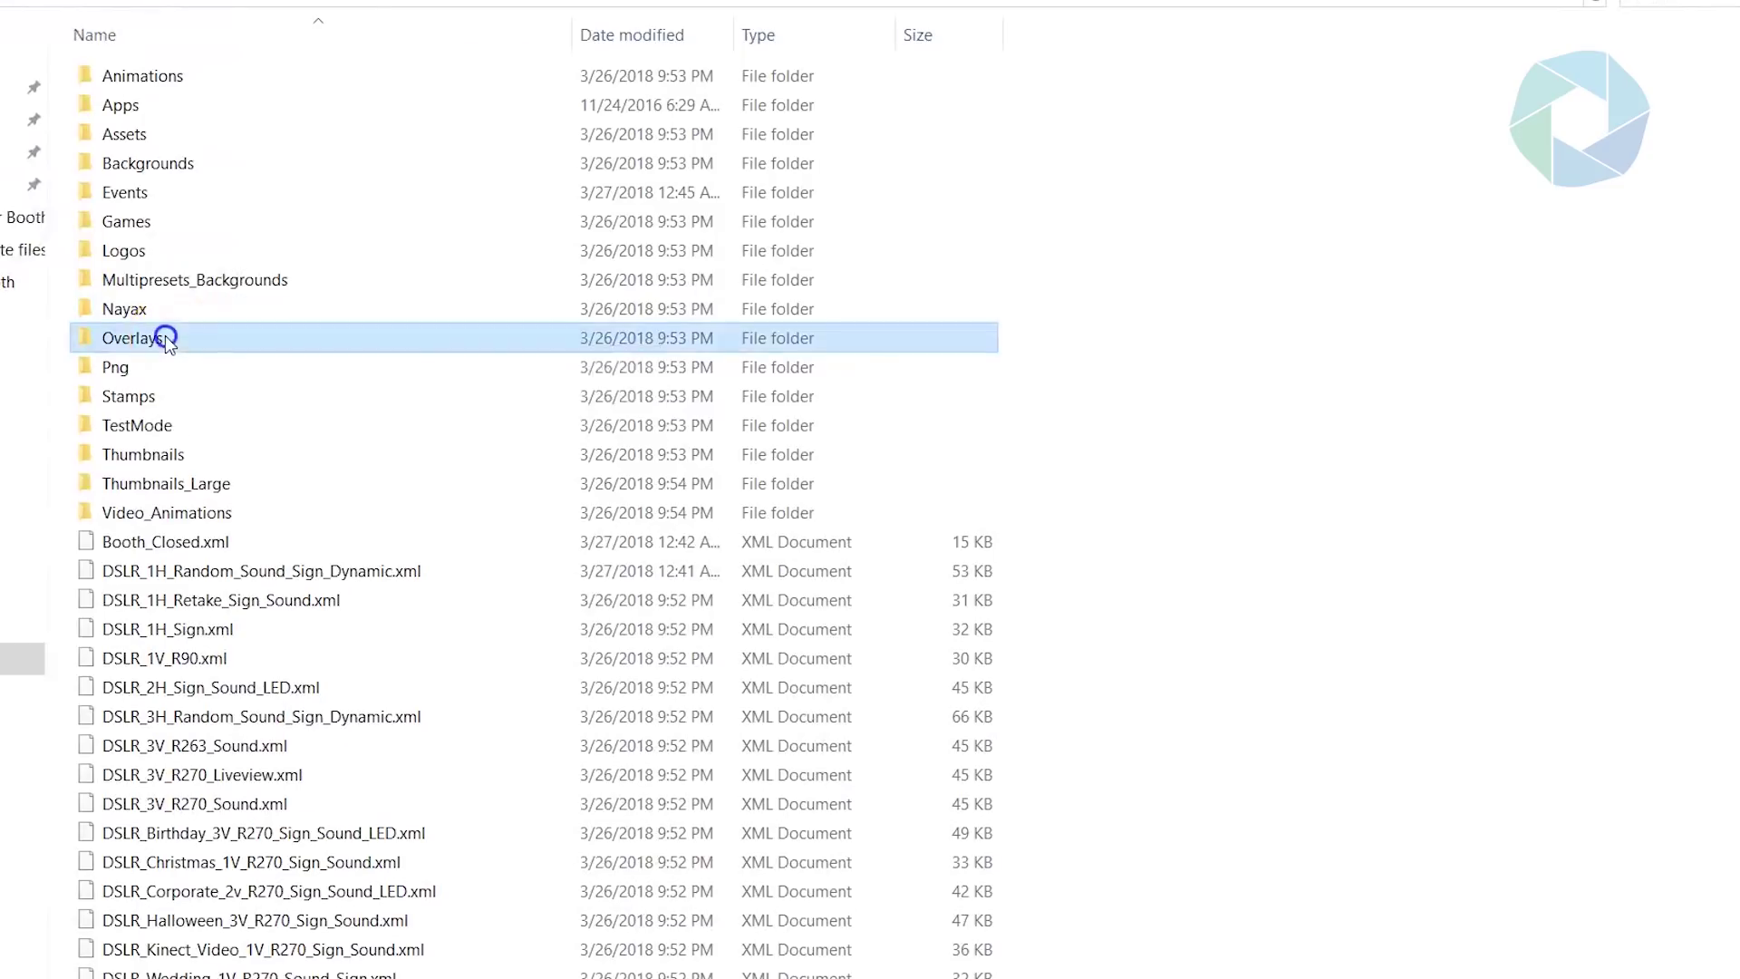
{"action": "scroll", "coordinate": [307, 501], "scroll_direction": "down", "scroll_amount": 8}
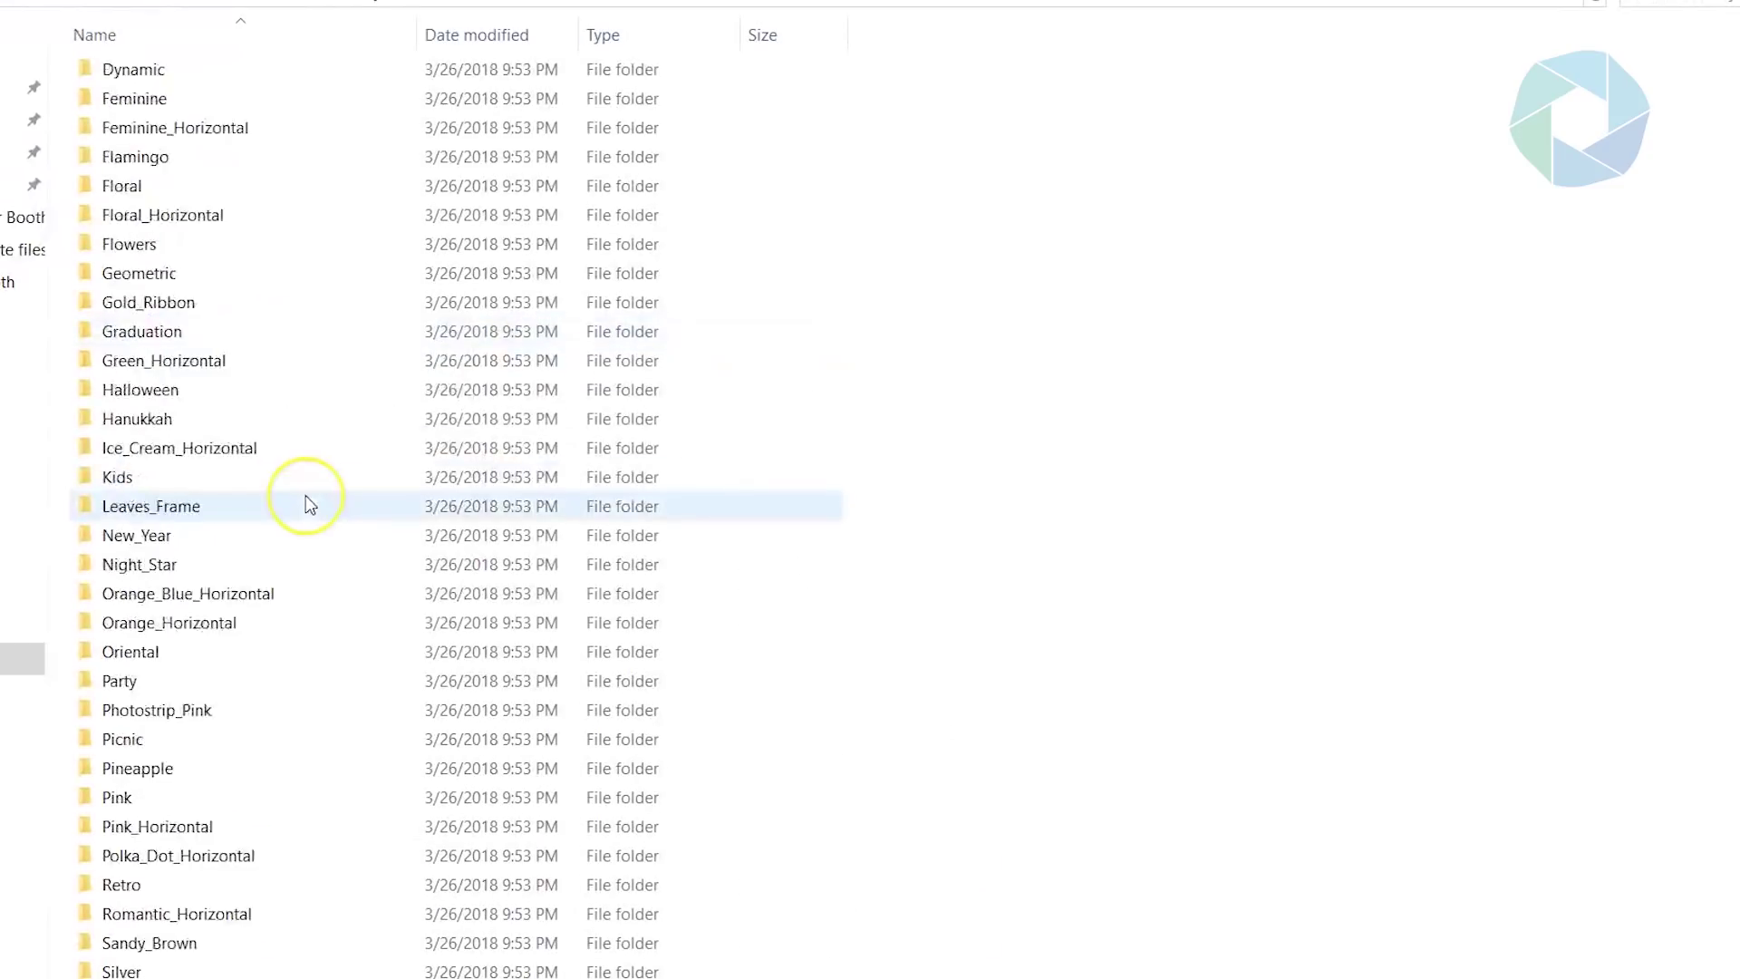
{"action": "double_click", "coordinate": [187, 736]}
{"action": "left_click", "coordinate": [283, 162]}
{"action": "right_click", "coordinate": [281, 161]}
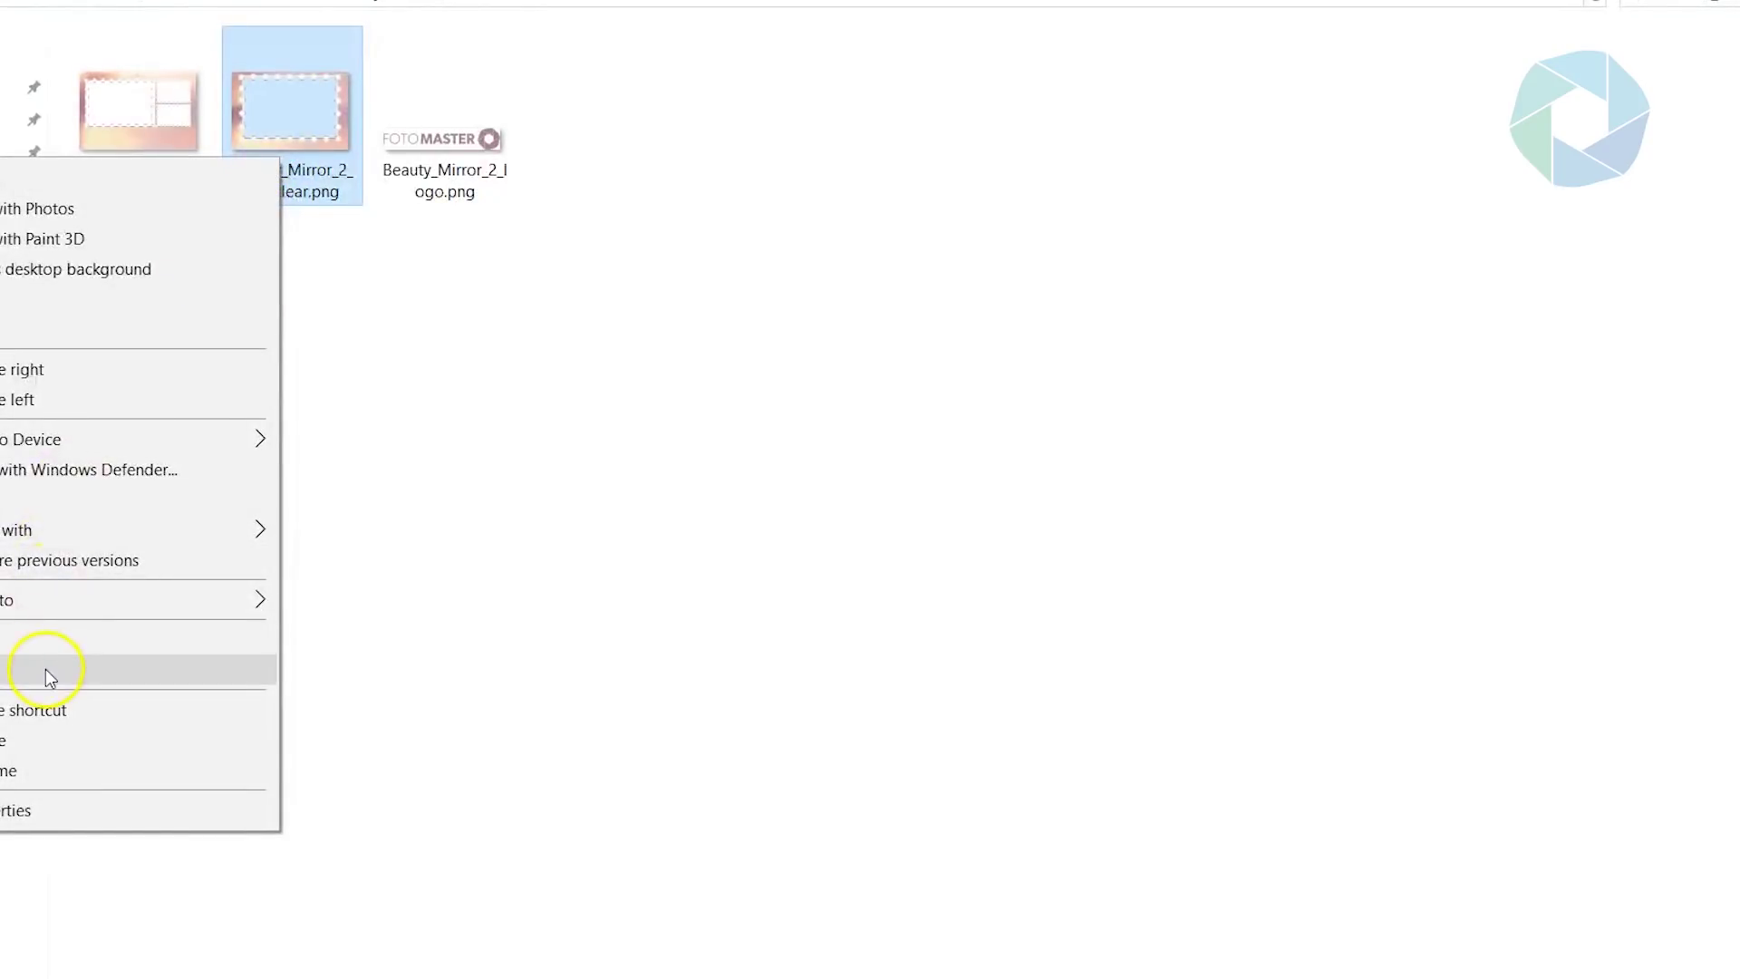
{"action": "left_click", "coordinate": [46, 669]}
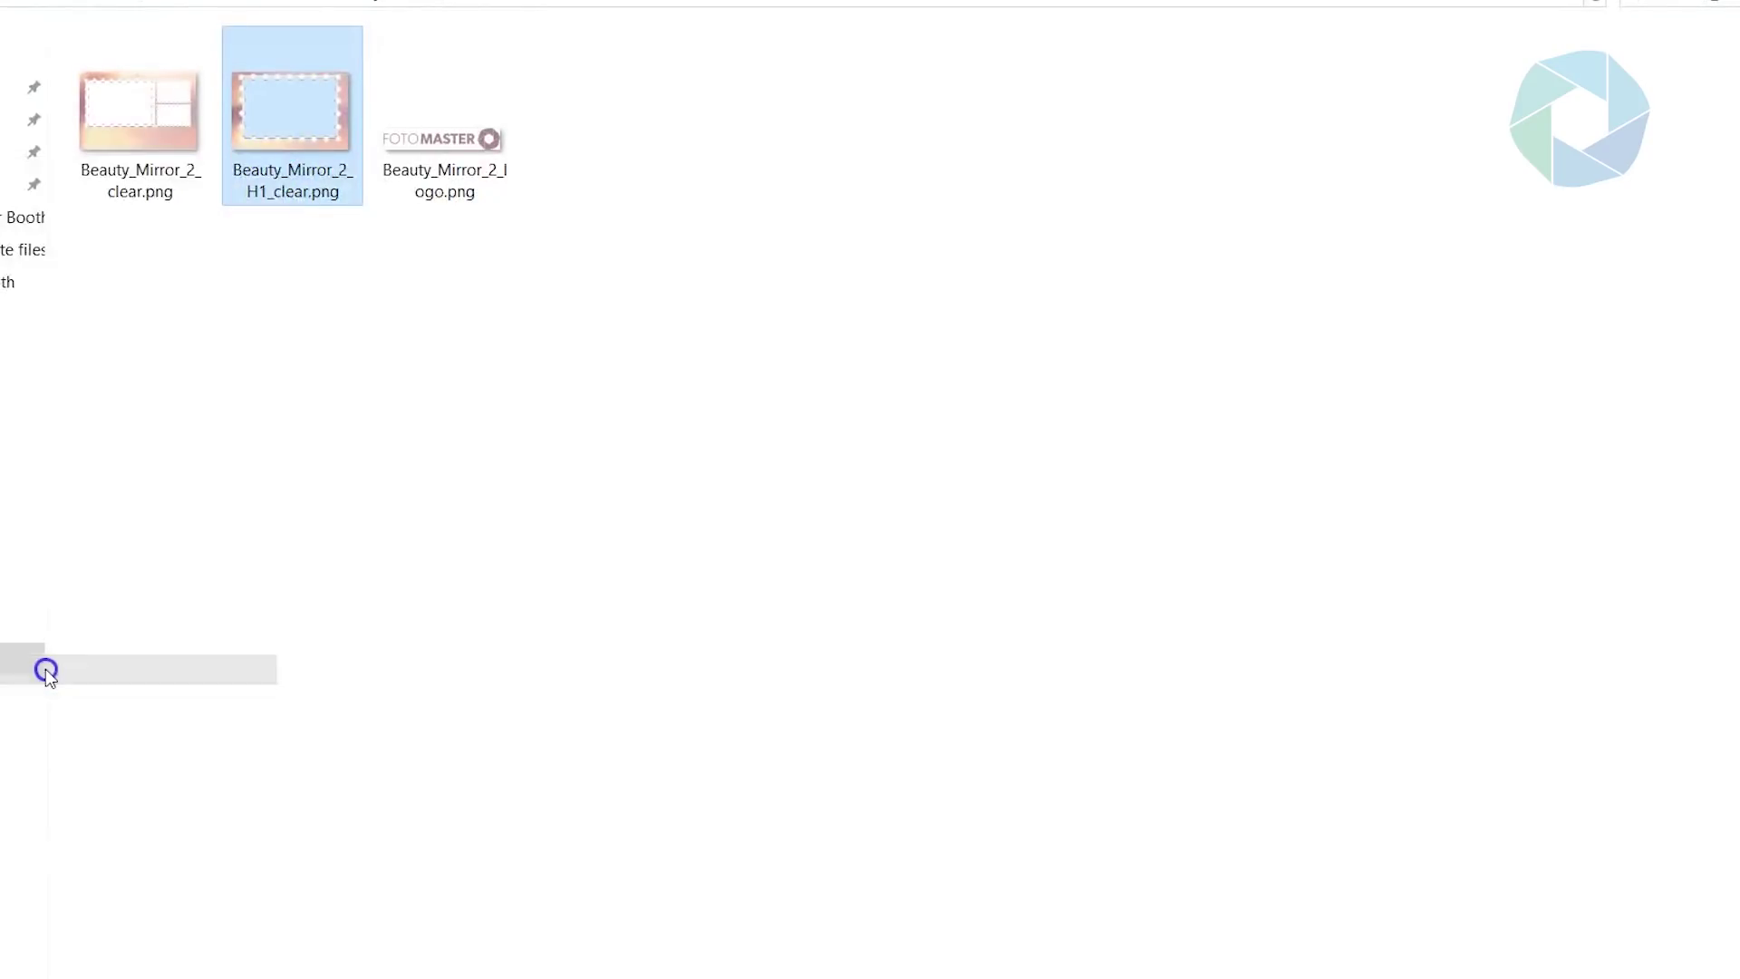
- Paste the copied overlay image into MirrorMeBooth's Thumbnails folder
{"action": "left_click", "coordinate": [277, 7]}
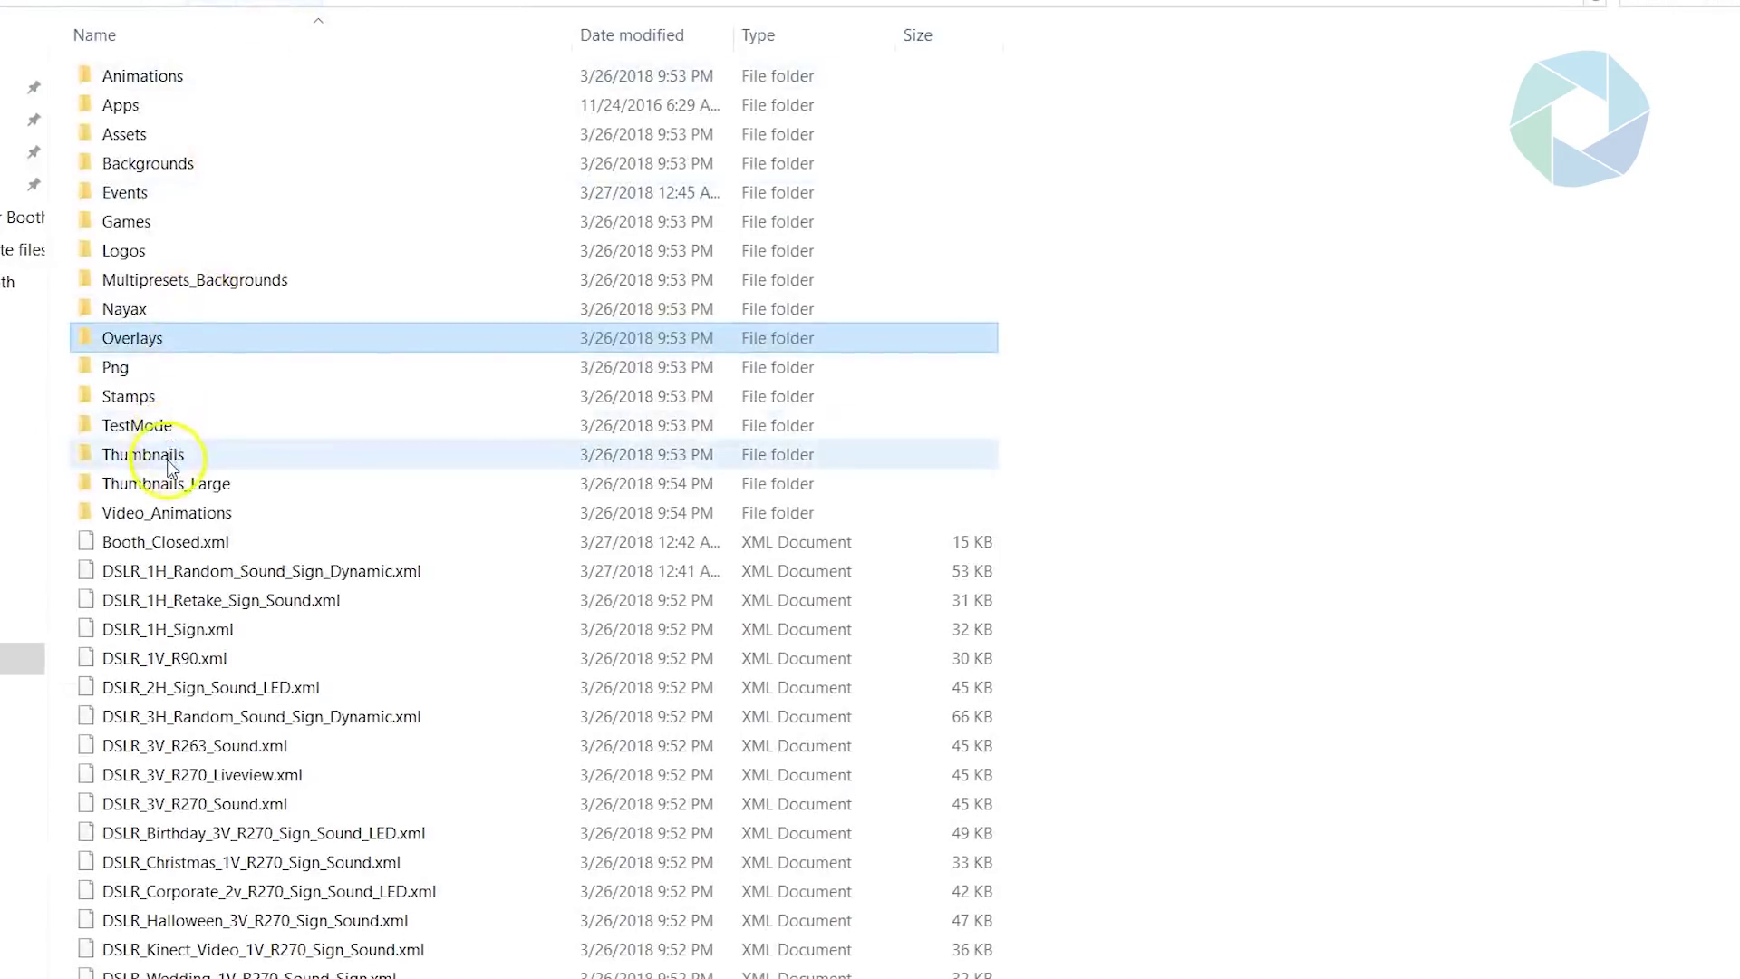
{"action": "double_click", "coordinate": [205, 450]}
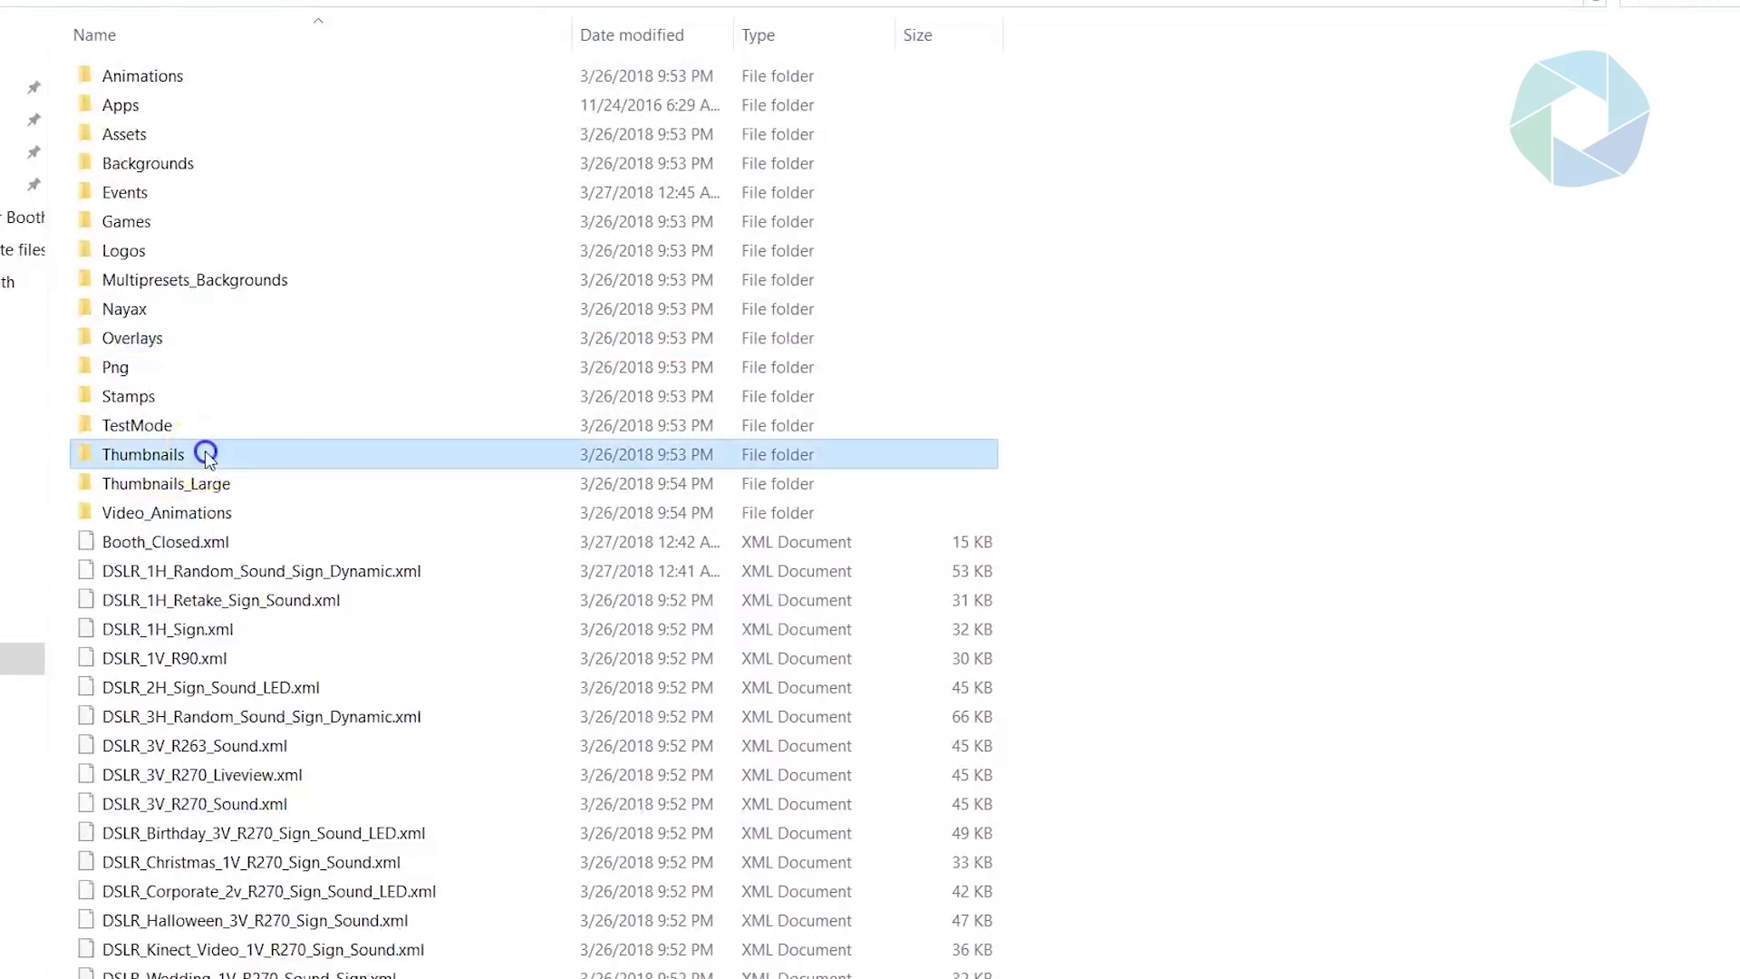
{"action": "right_click", "coordinate": [363, 391]}
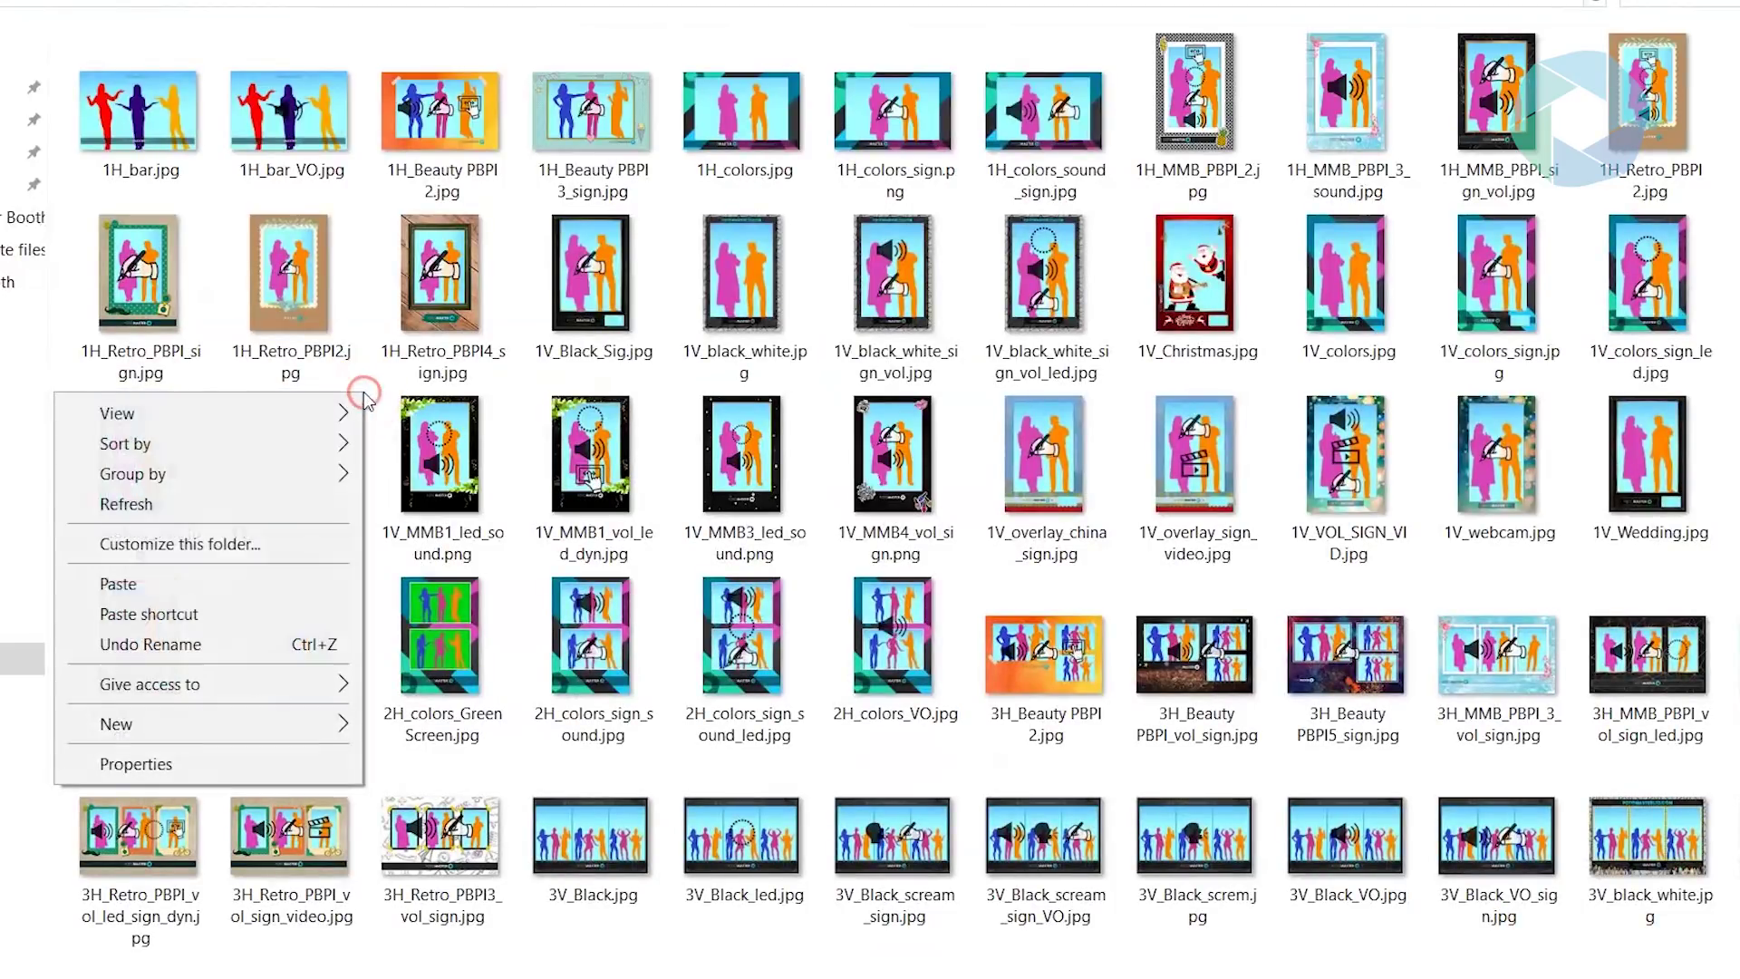
{"action": "left_click", "coordinate": [175, 603]}
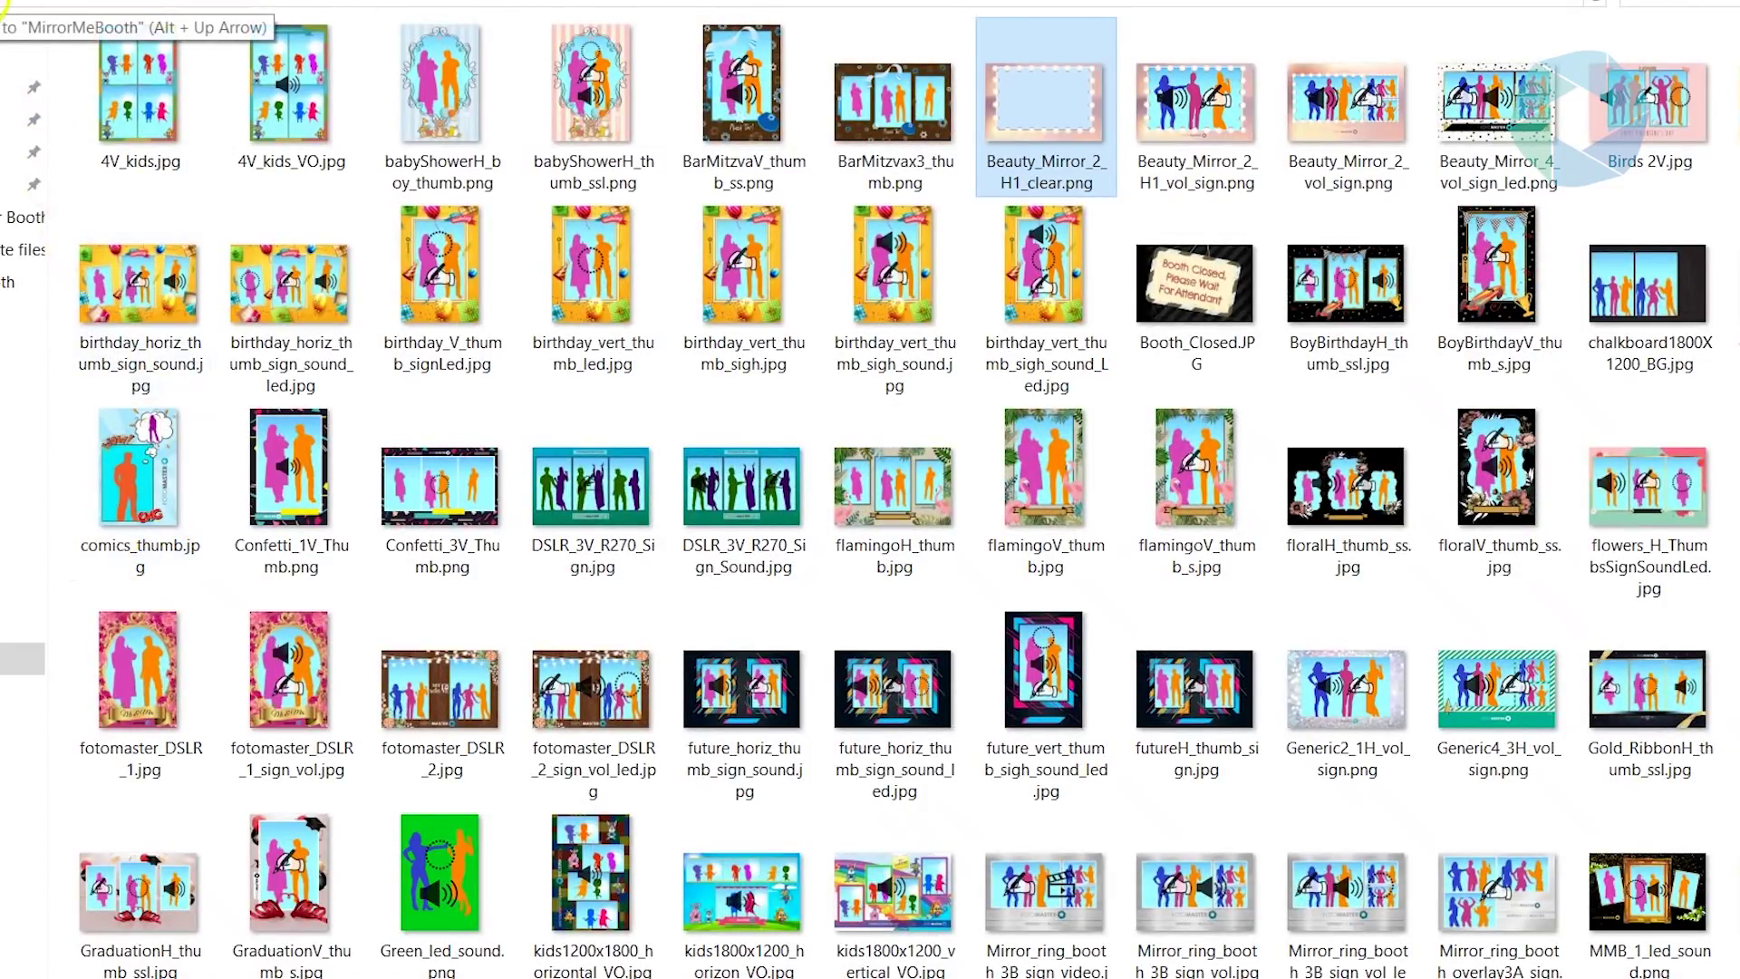
- Paste the copied overlay image into MirrorMeBooth's Thumbnails_Large folder and switch back to Mirror Me Booth
{"action": "left_click", "coordinate": [2, 2]}
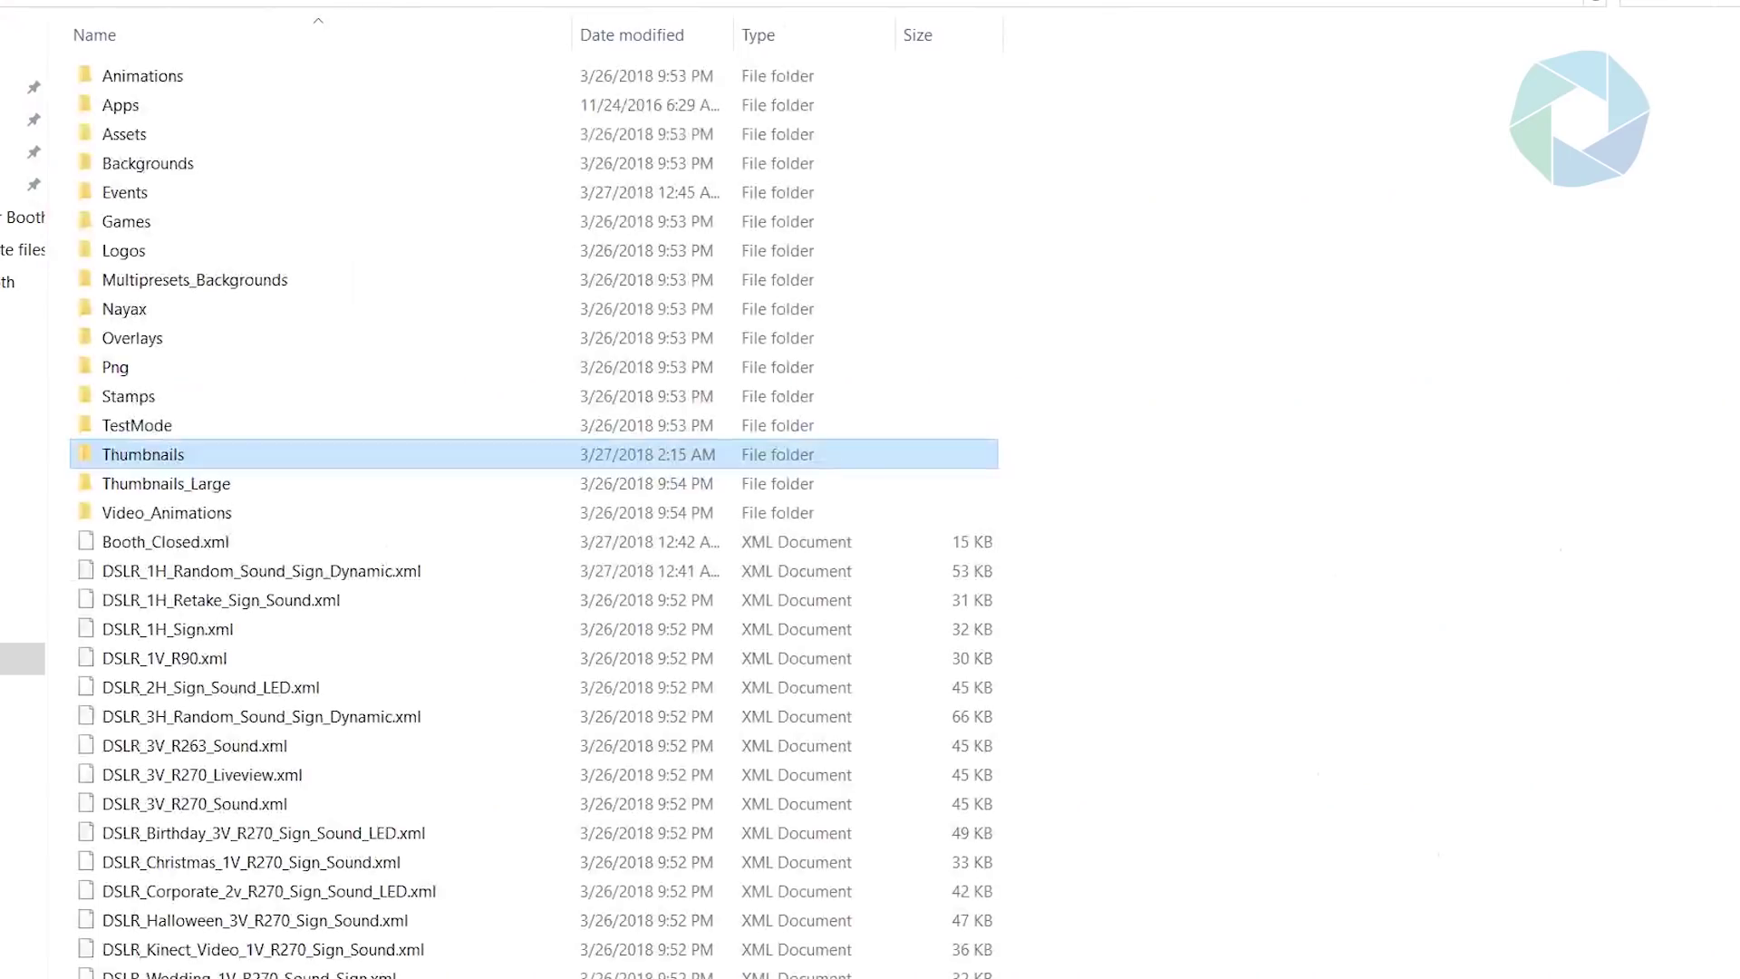
{"action": "double_click", "coordinate": [232, 489]}
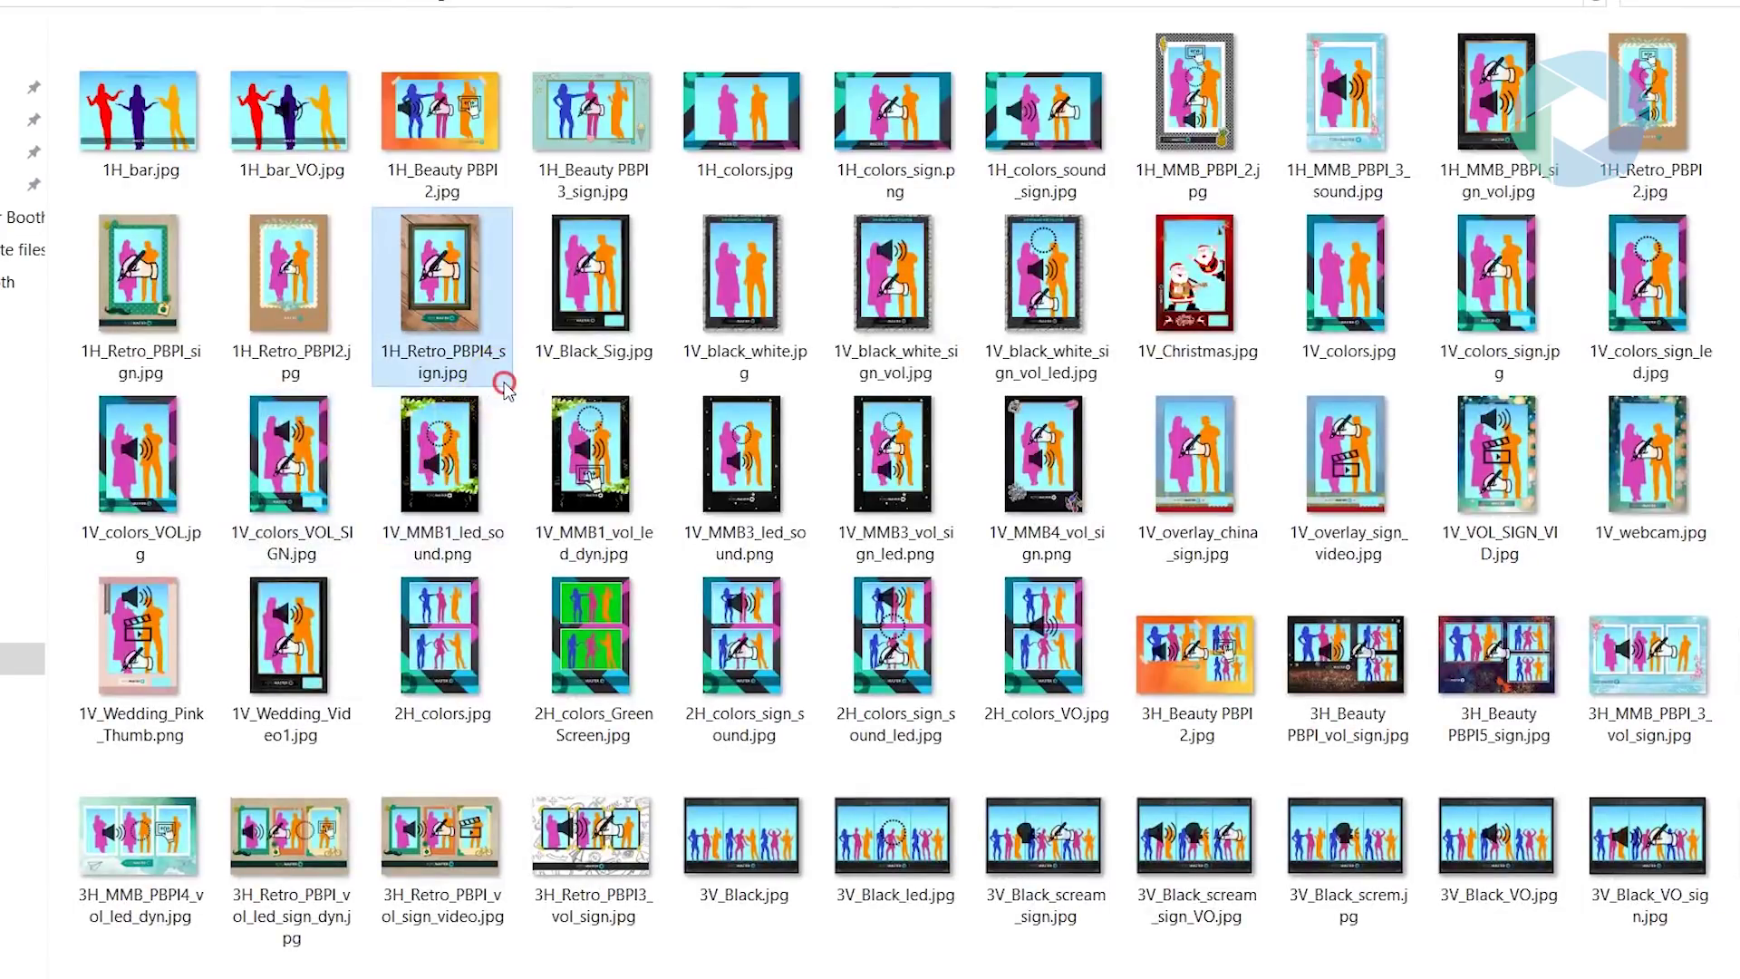
{"action": "right_click", "coordinate": [496, 367]}
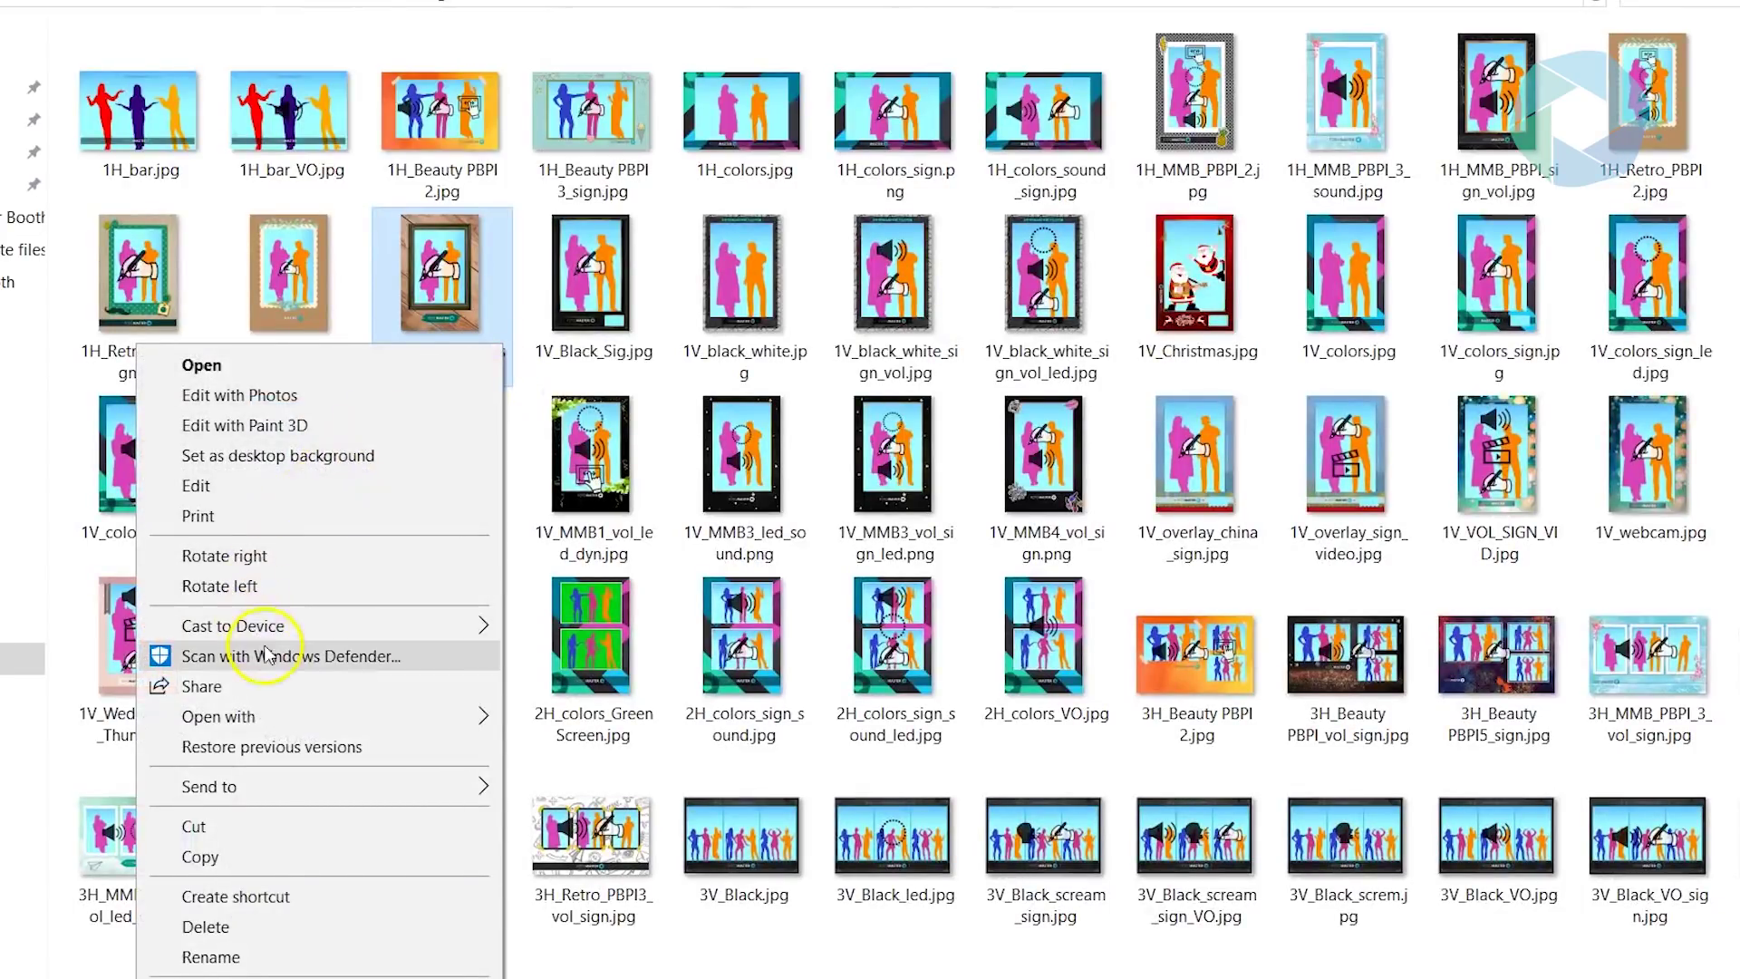
{"action": "right_click", "coordinate": [513, 384]}
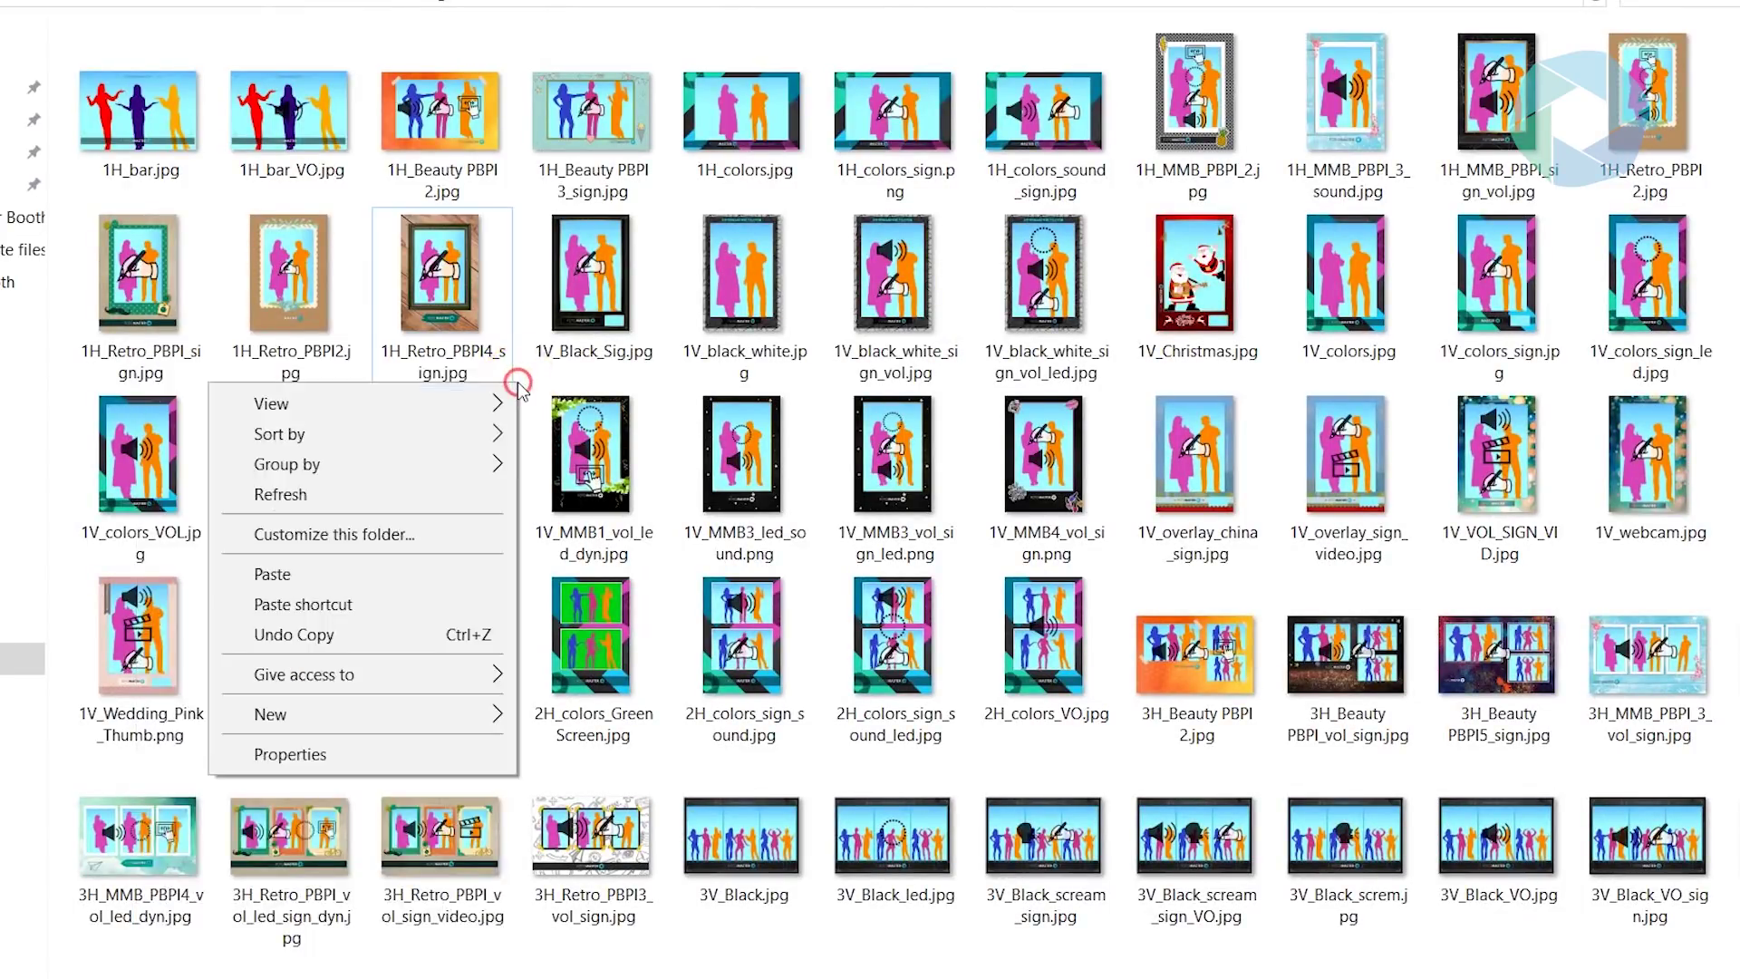
{"action": "left_click", "coordinate": [325, 580]}
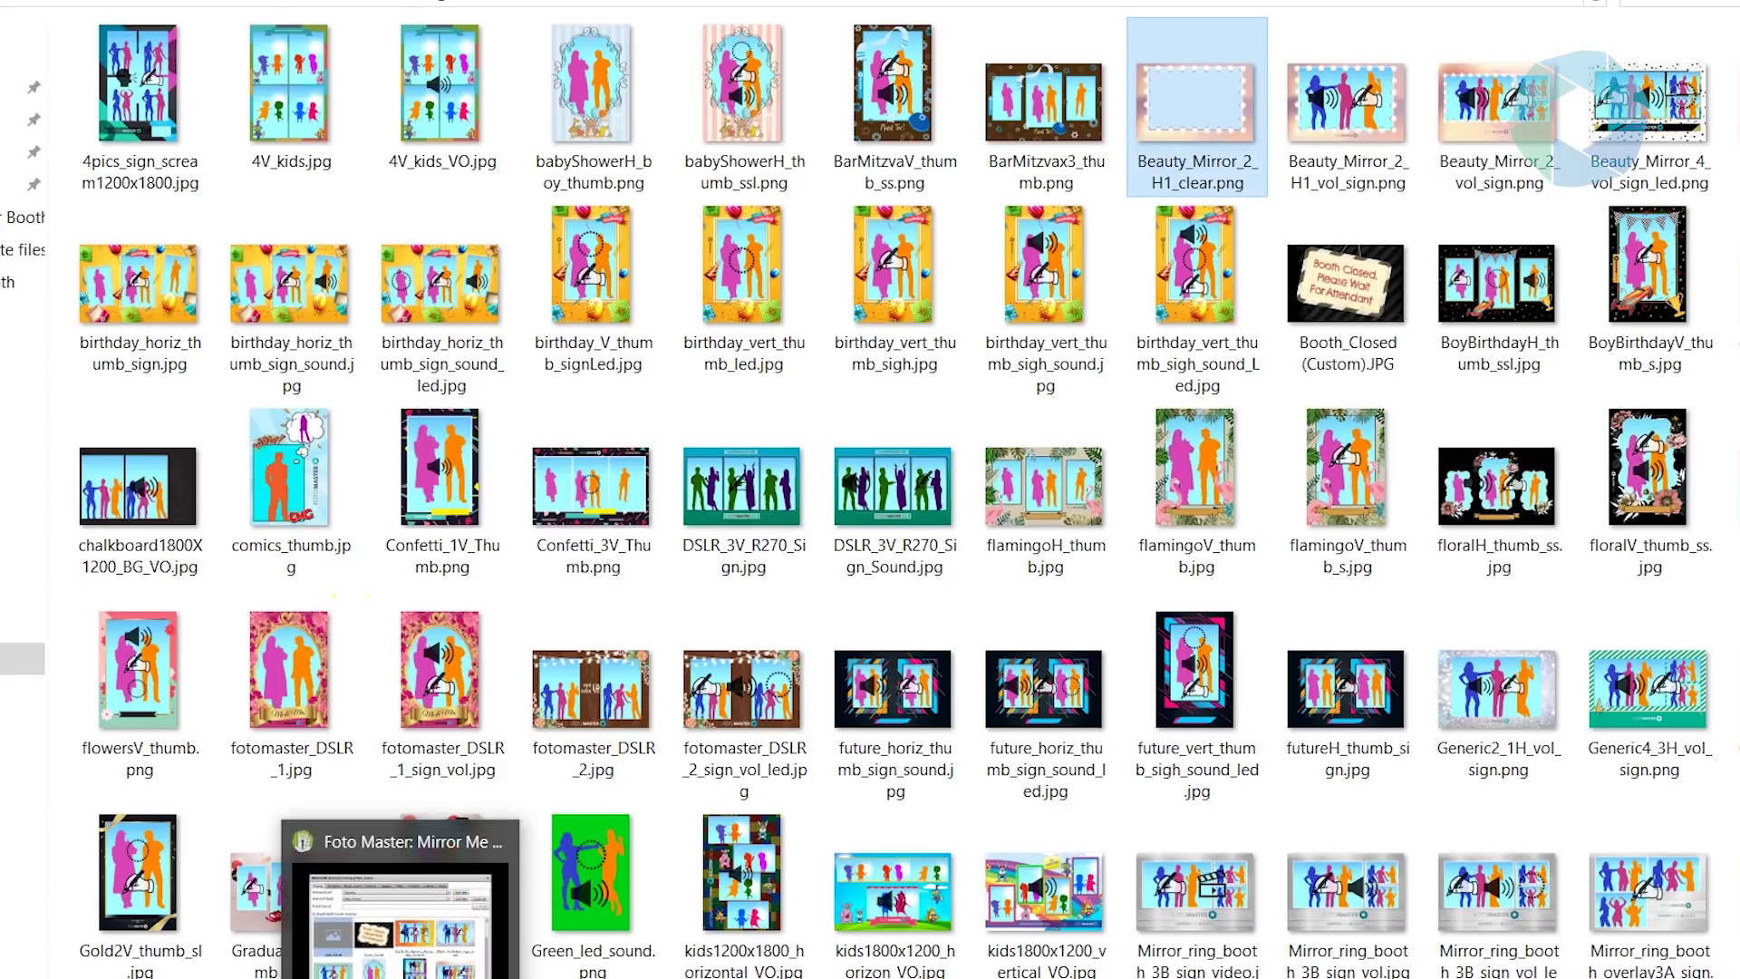
{"action": "left_click", "coordinate": [391, 977]}
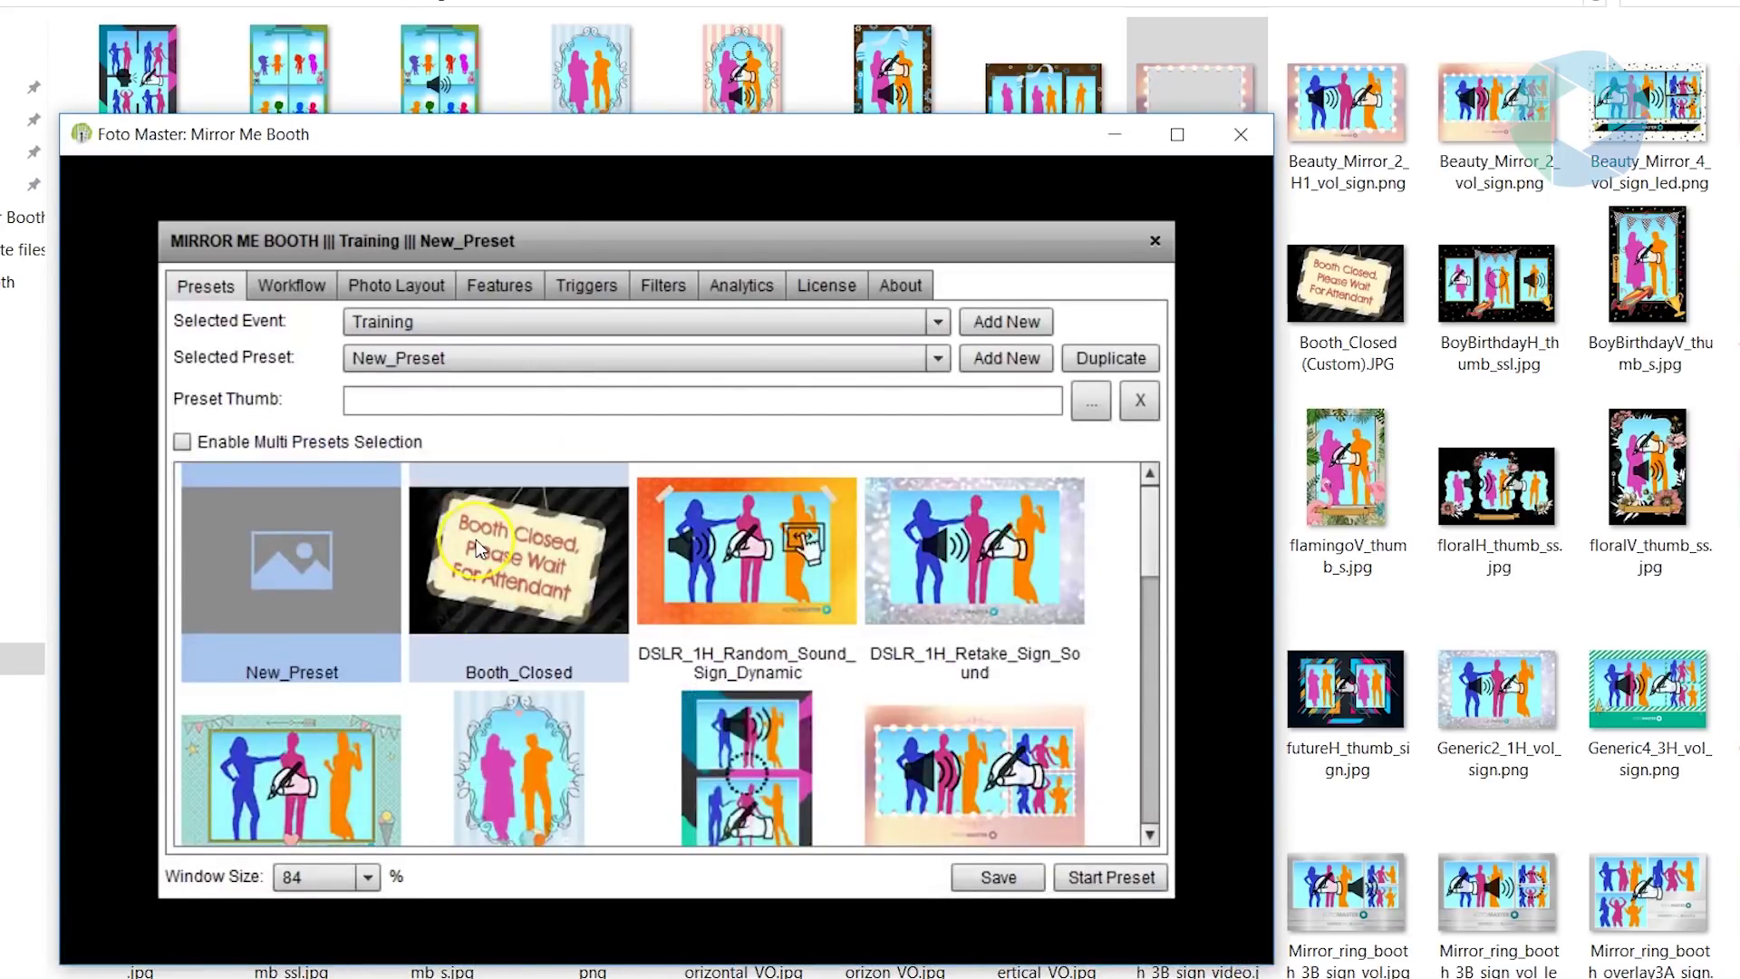
- Set New_Preset's thumbnail to Beauty_Mirror_2_H1_clear.png from the Thumbnails folder and save the preset
{"action": "key", "text": "ctrl+f"}
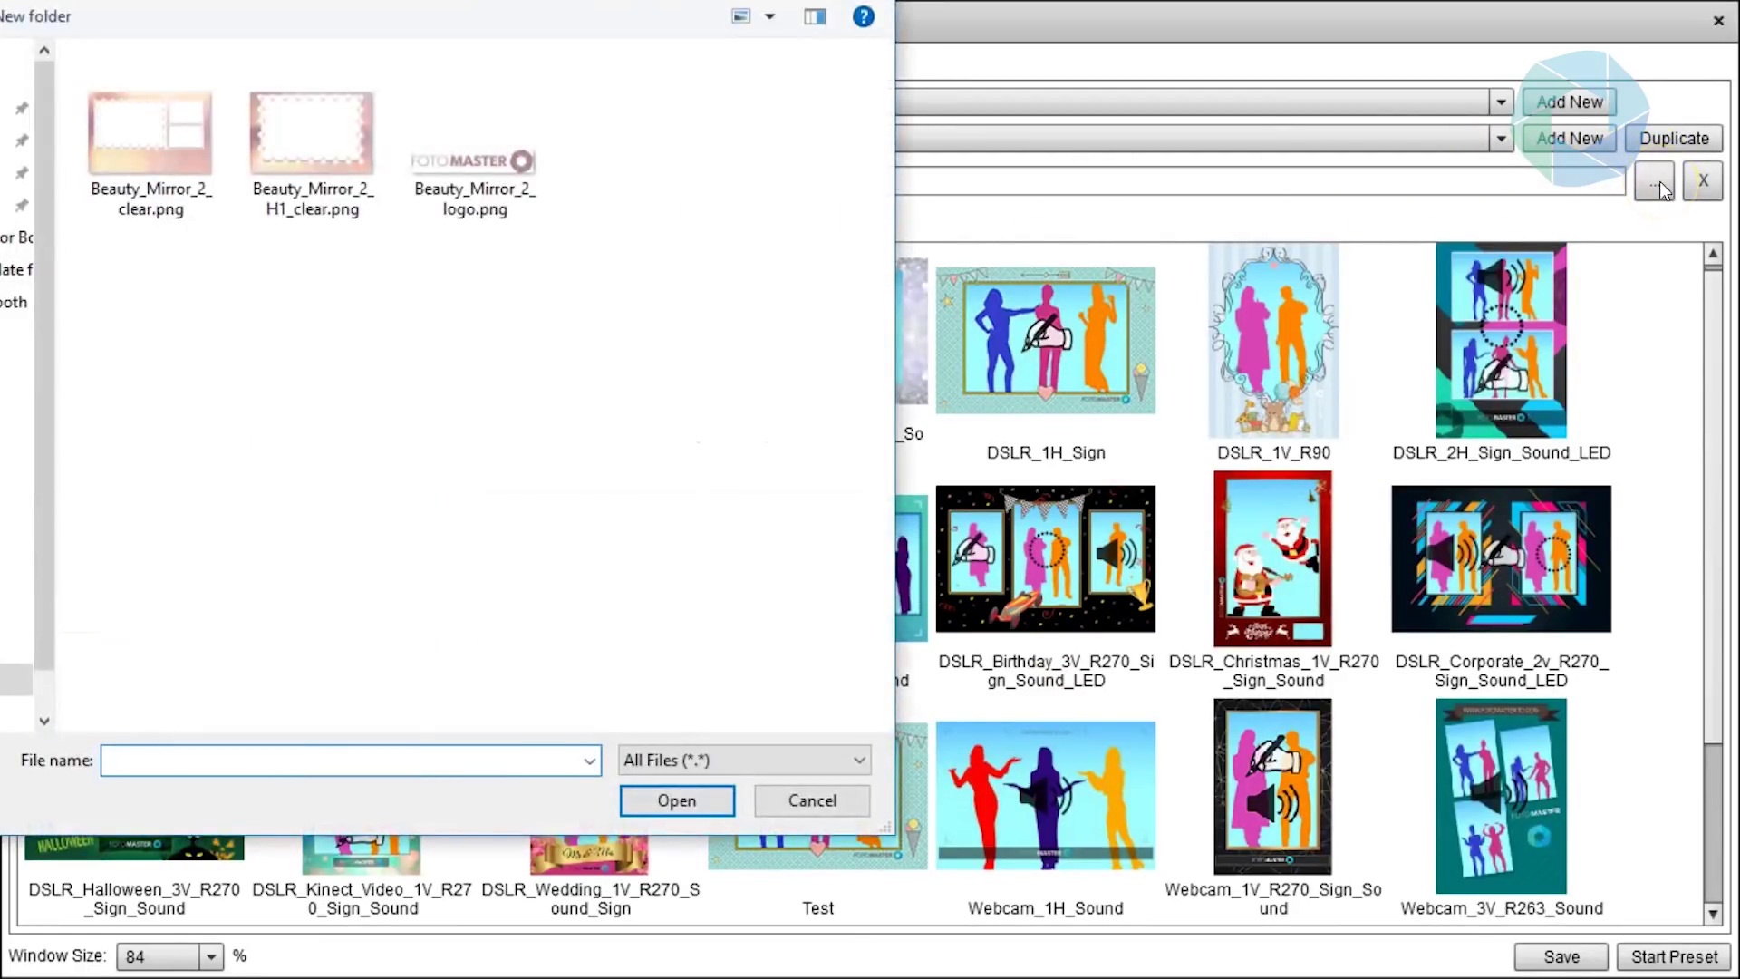
{"action": "left_click", "coordinate": [767, 138]}
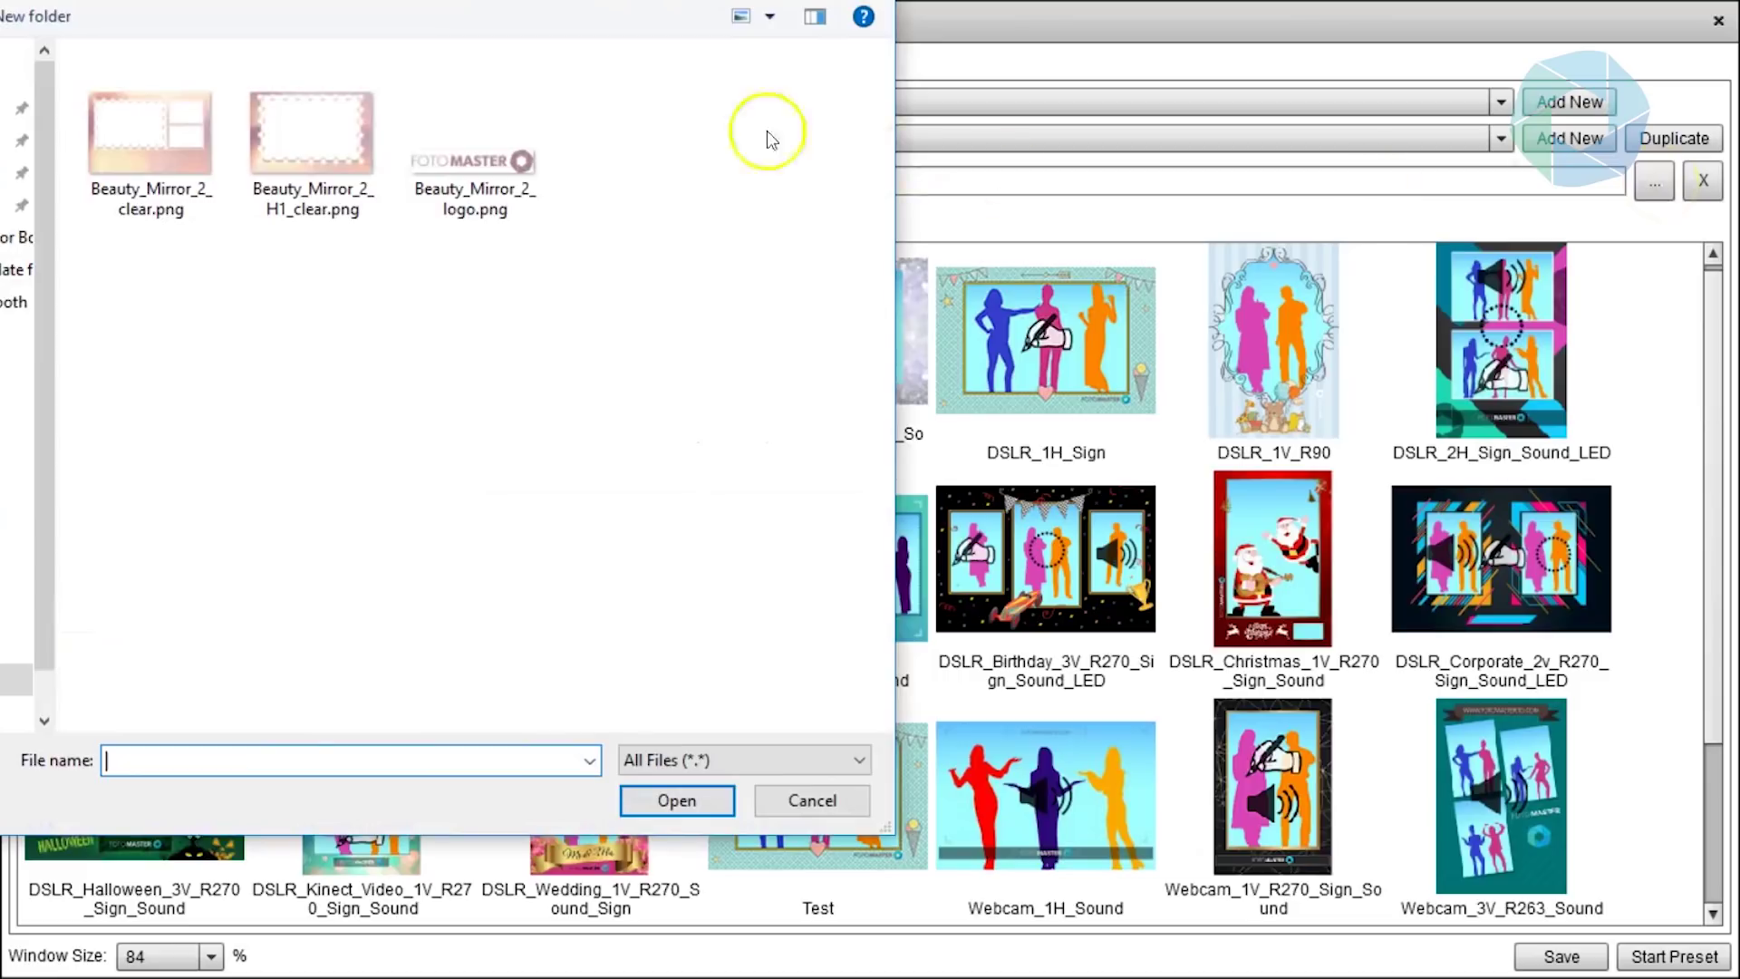
{"action": "left_click", "coordinate": [181, 5]}
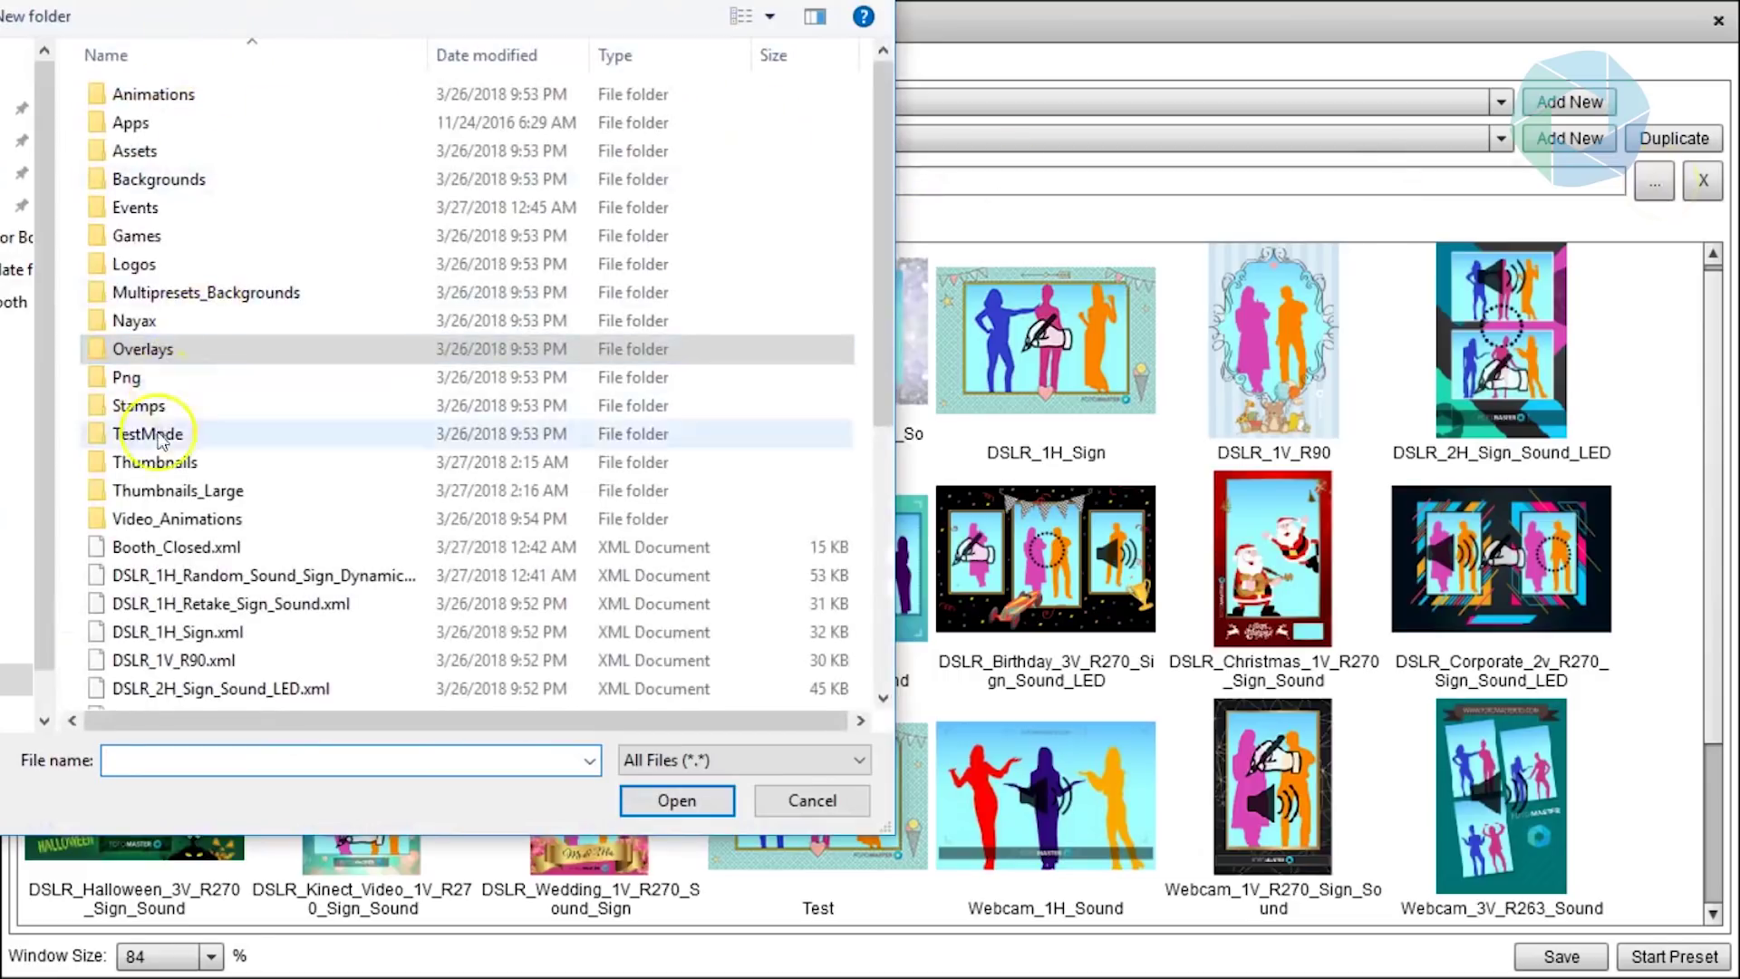
{"action": "double_click", "coordinate": [232, 456]}
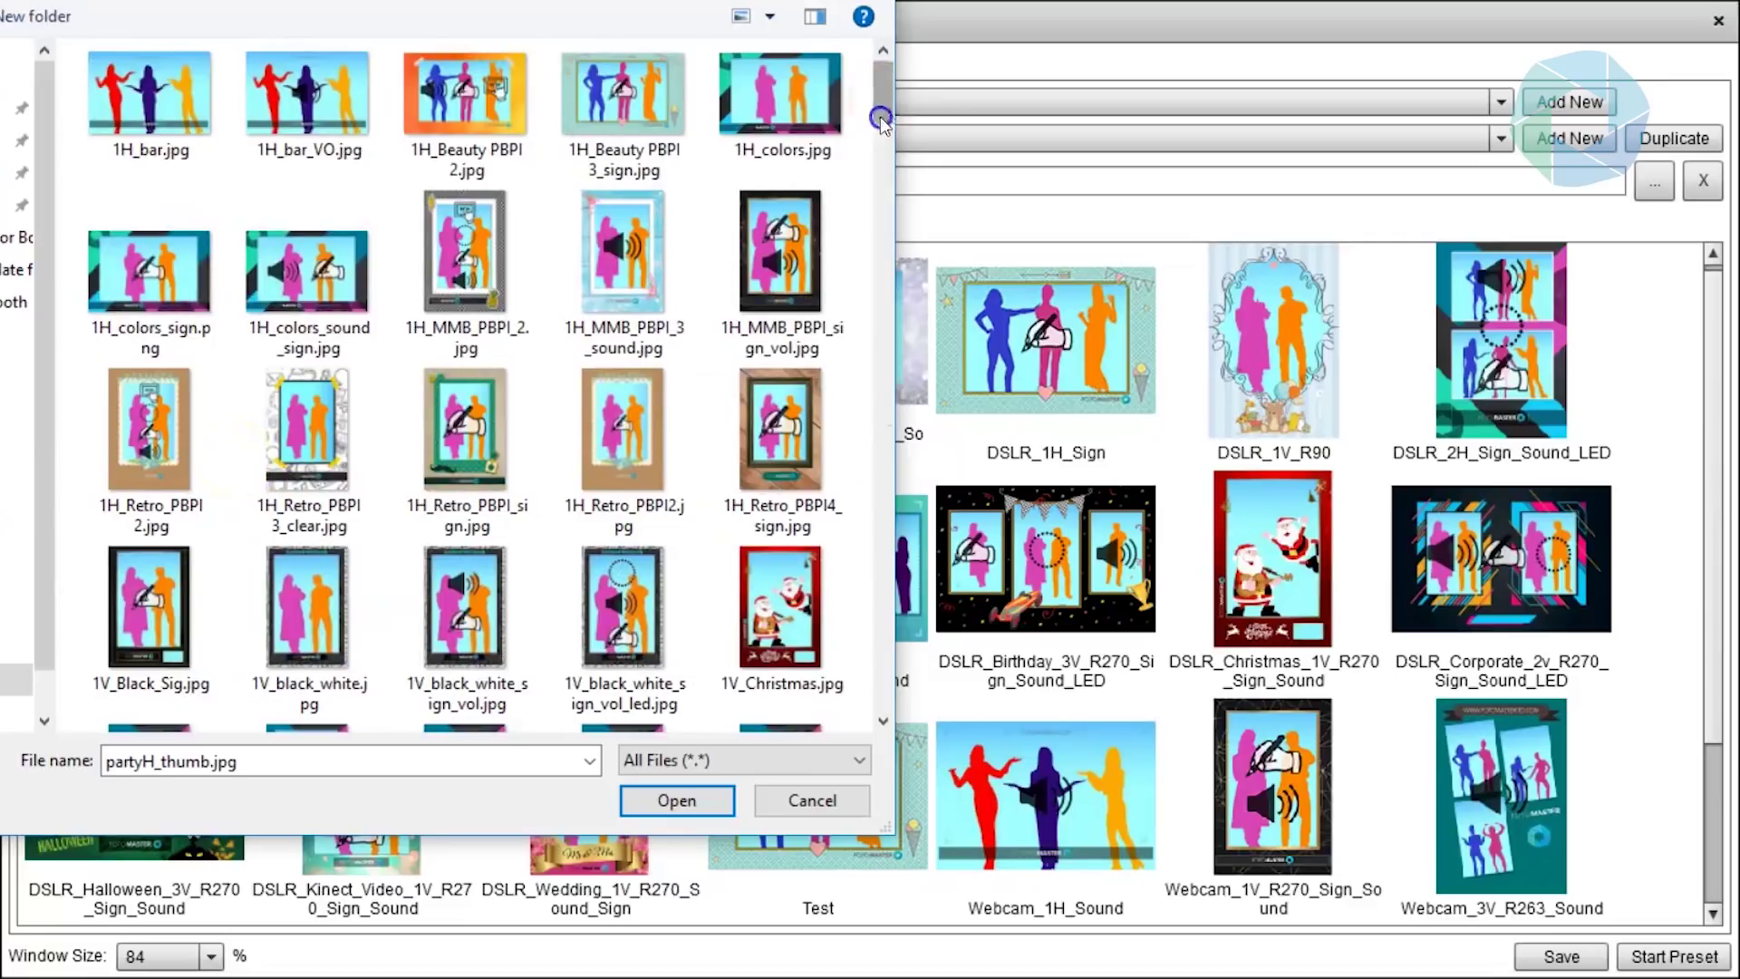
{"action": "left_click_drag", "start_coordinate": [883, 99], "coordinate": [870, 381]}
{"action": "left_click", "coordinate": [198, 485]}
{"action": "left_click", "coordinate": [671, 802]}
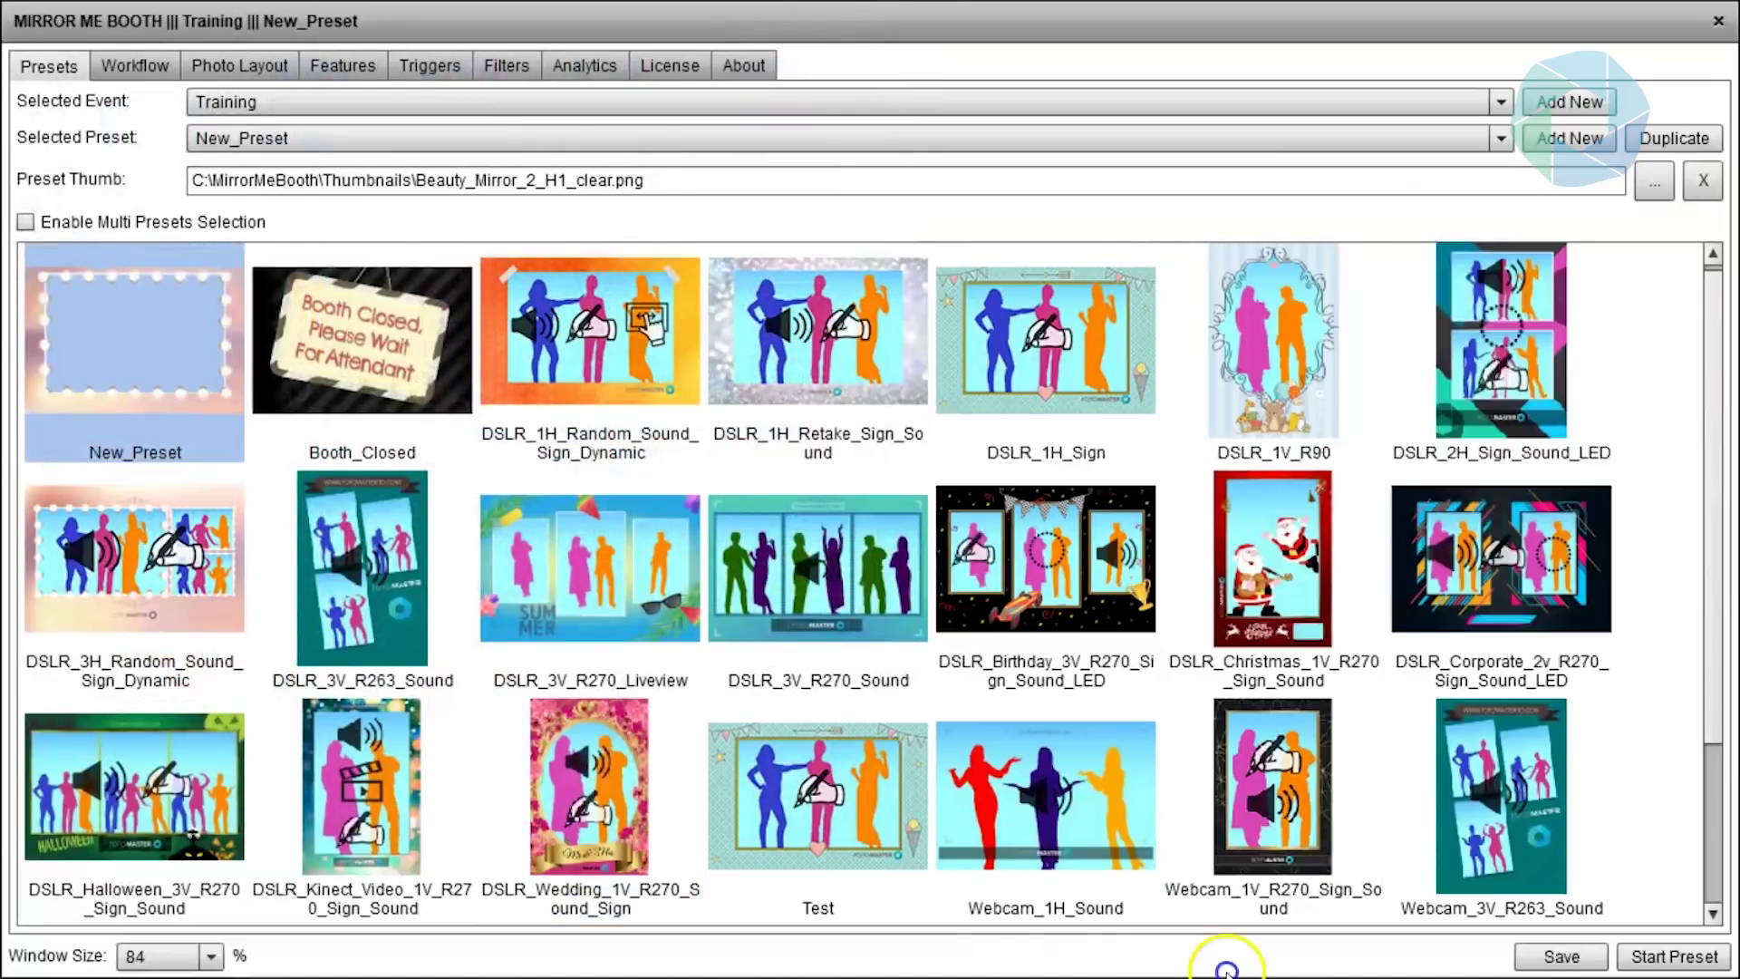
{"action": "left_click", "coordinate": [1561, 957]}
{"action": "left_click", "coordinate": [886, 537]}
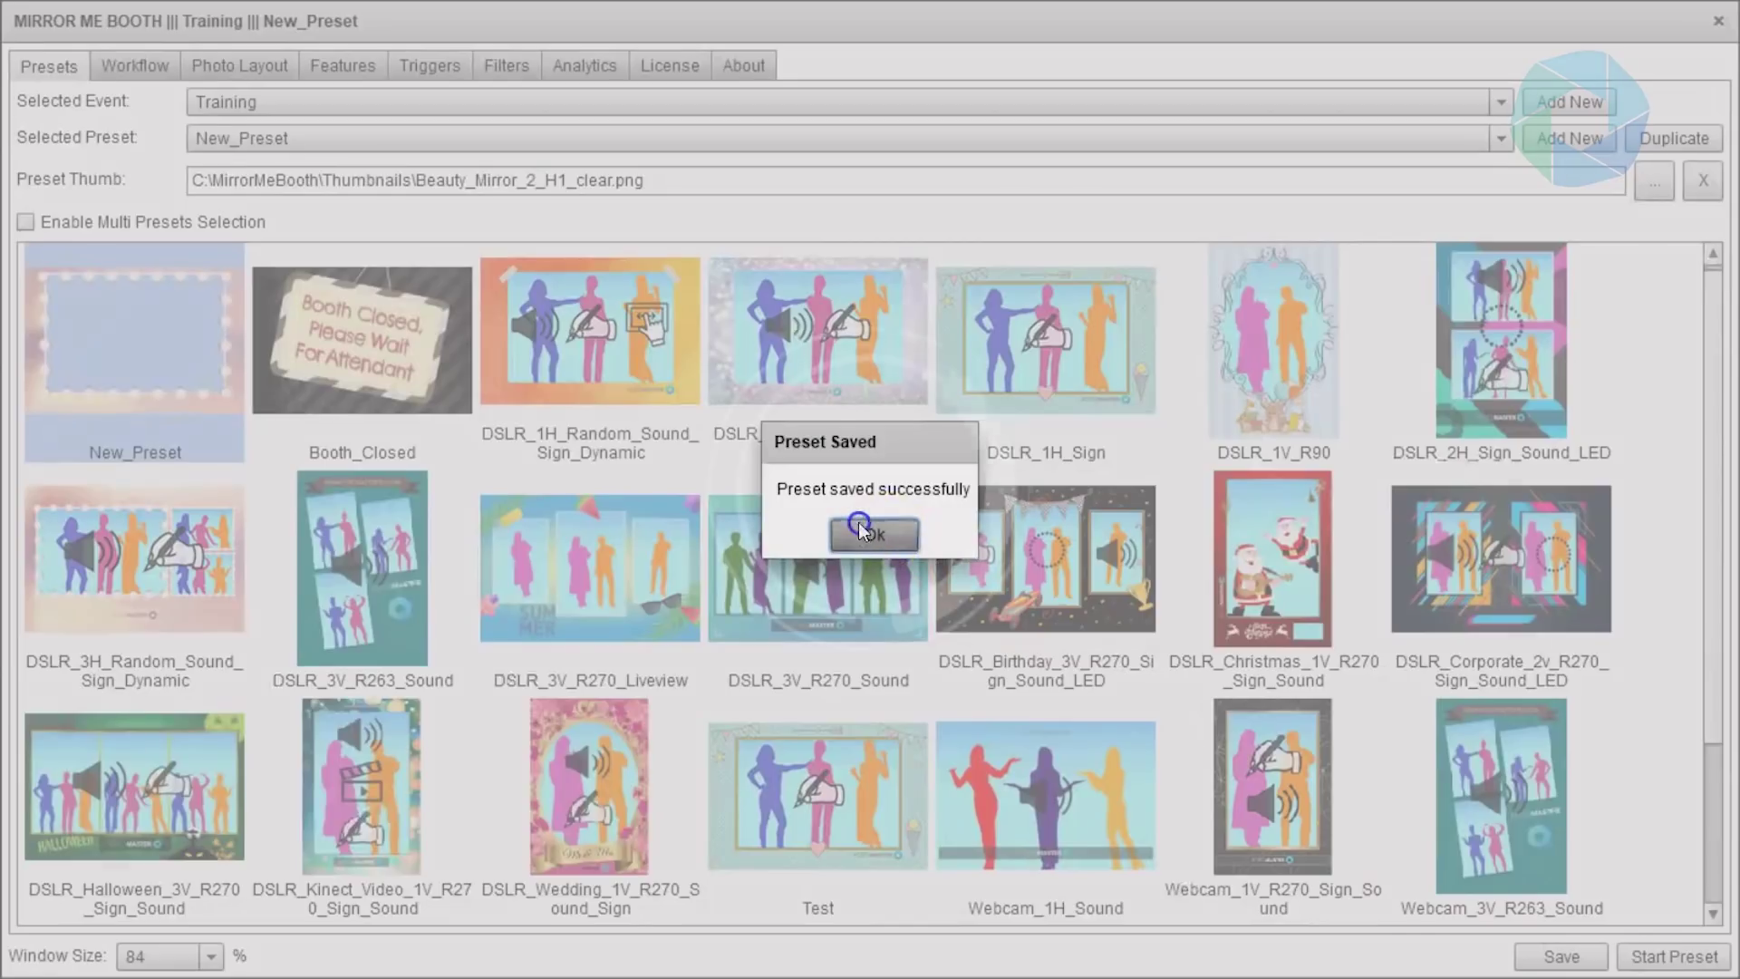
{"action": "left_click", "coordinate": [859, 531]}
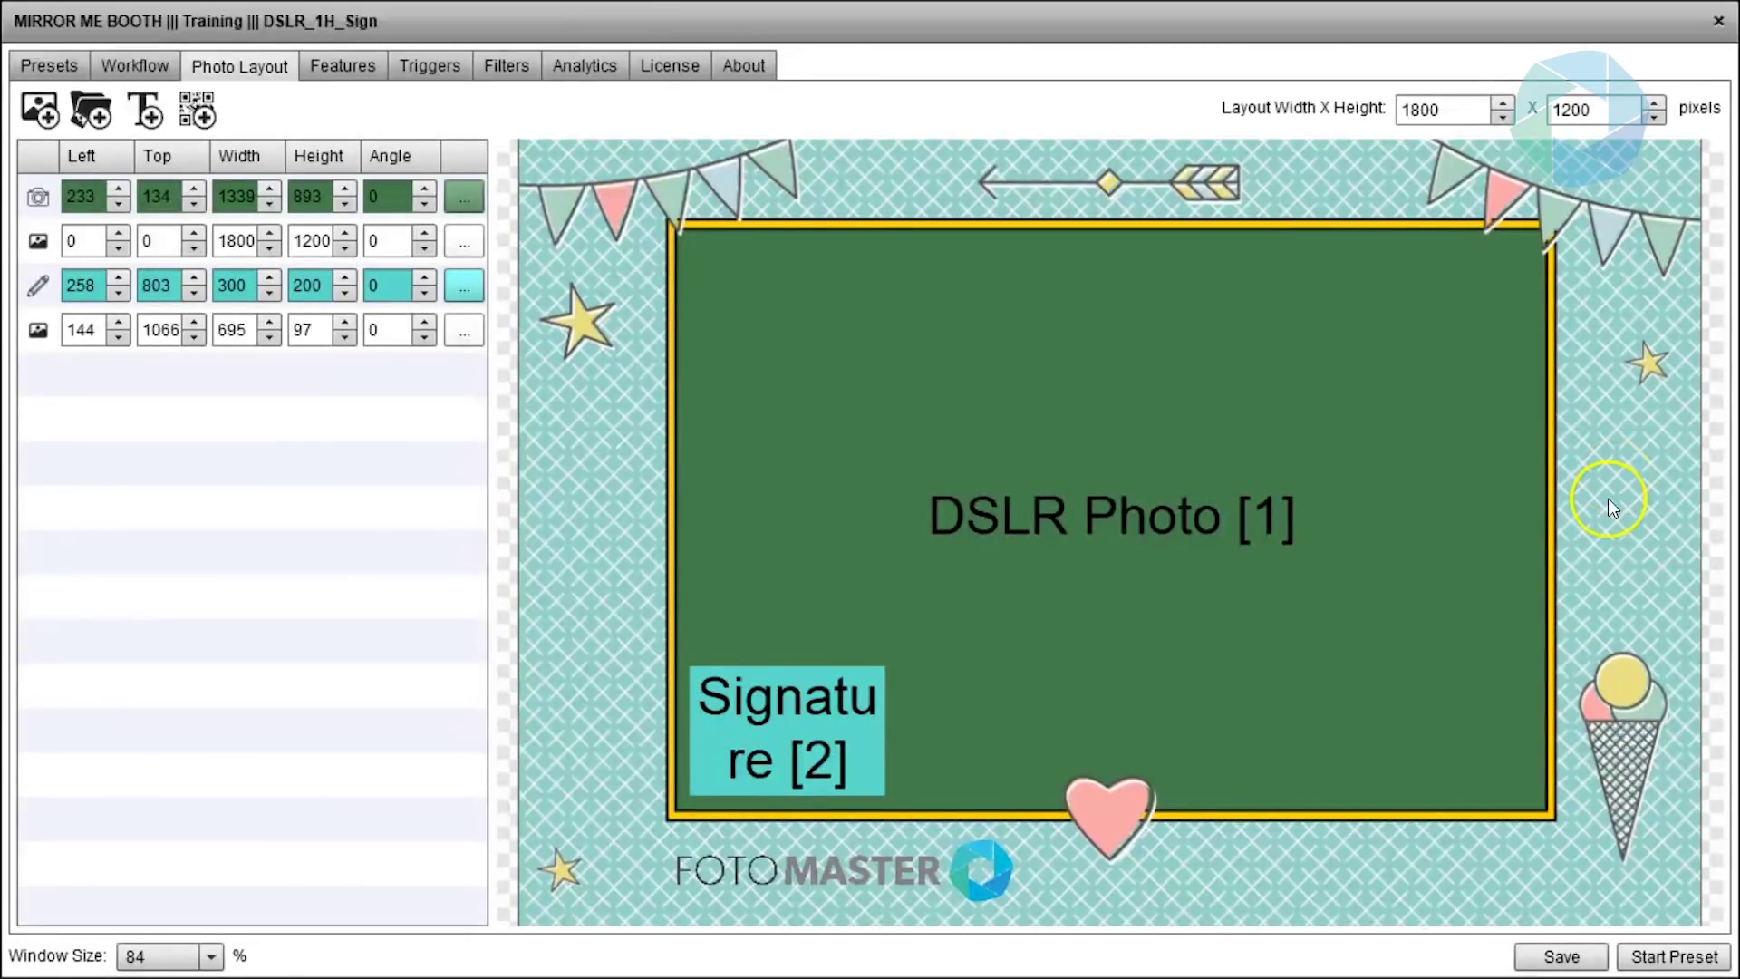
- Move the DSLR_1H_Sign overlay to about -421, -29, the signature to about 1274, 564, and the logo to about 1054, 619
{"action": "left_click_drag", "start_coordinate": [1618, 504], "coordinate": [1352, 478]}
{"action": "mouse_move", "coordinate": [820, 712]}
{"action": "left_mouse_down"}
{"action": "mouse_move", "coordinate": [1318, 672]}
{"action": "mouse_move", "coordinate": [1461, 561]}
{"action": "left_mouse_up"}
{"action": "mouse_move", "coordinate": [982, 851]}
{"action": "left_mouse_down"}
{"action": "mouse_move", "coordinate": [1465, 703]}
{"action": "mouse_move", "coordinate": [1595, 531]}
{"action": "mouse_move", "coordinate": [1561, 551]}
{"action": "mouse_move", "coordinate": [1568, 569]}
{"action": "left_mouse_up"}
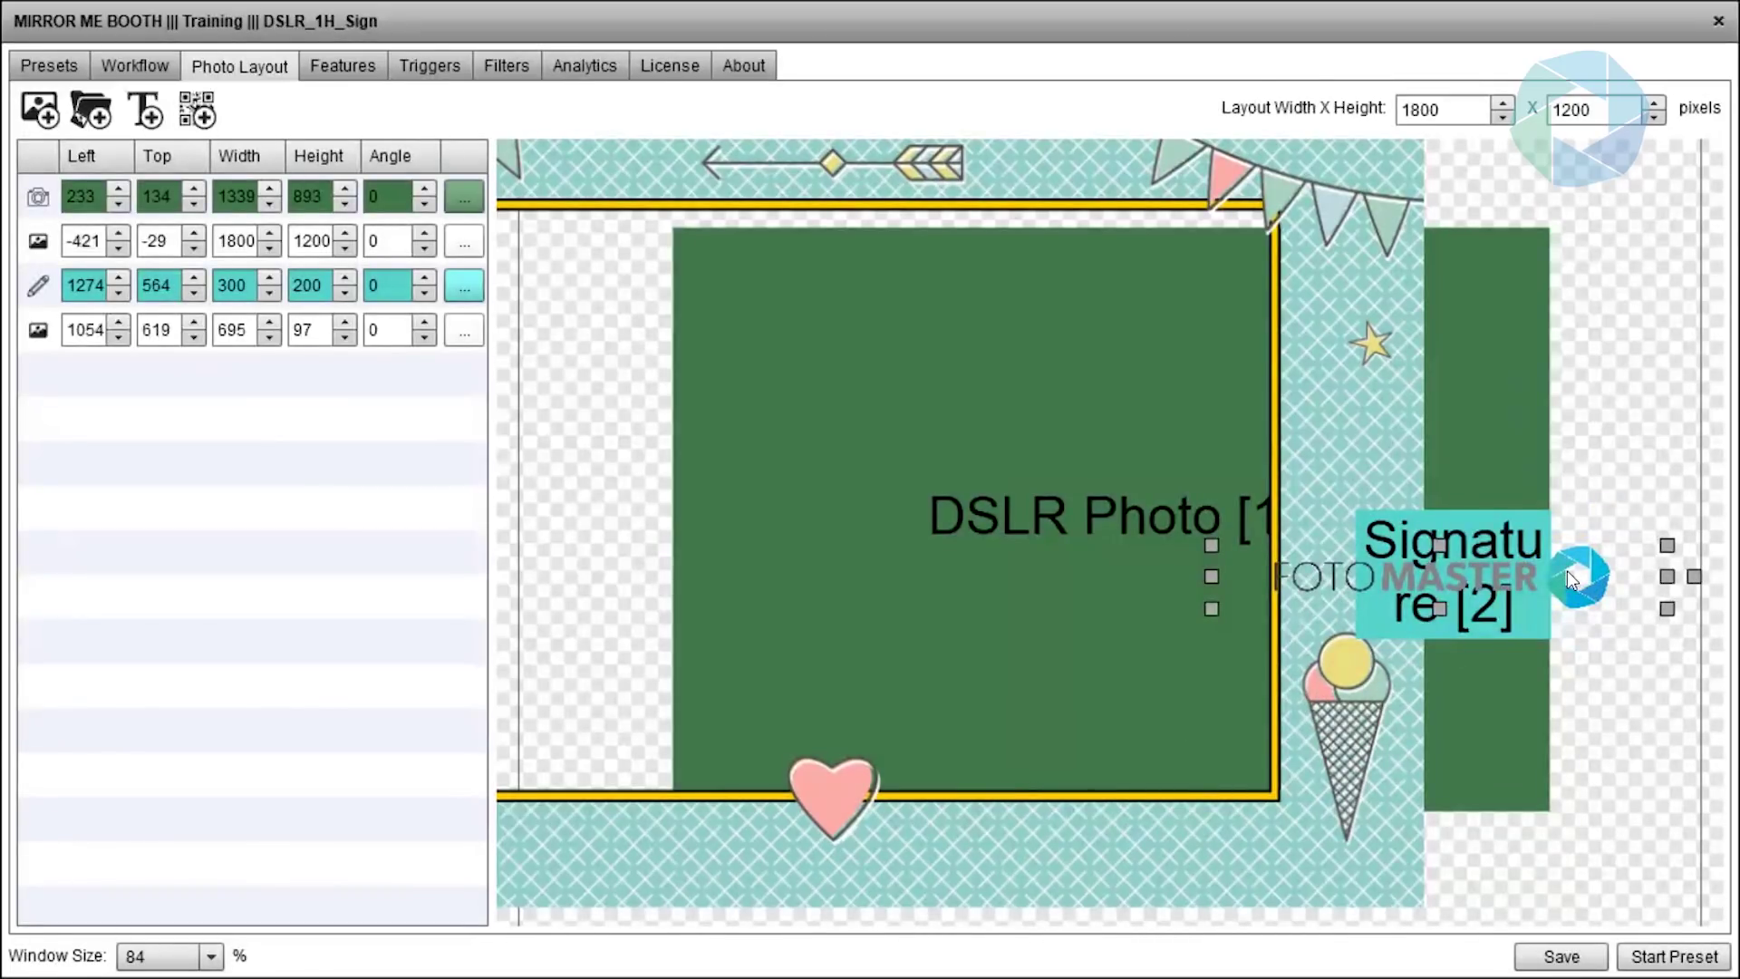
{"action": "left_click", "coordinate": [1301, 546]}
{"action": "left_click", "coordinate": [392, 243]}
{"action": "left_click", "coordinate": [391, 331]}
{"action": "left_click", "coordinate": [38, 198]}
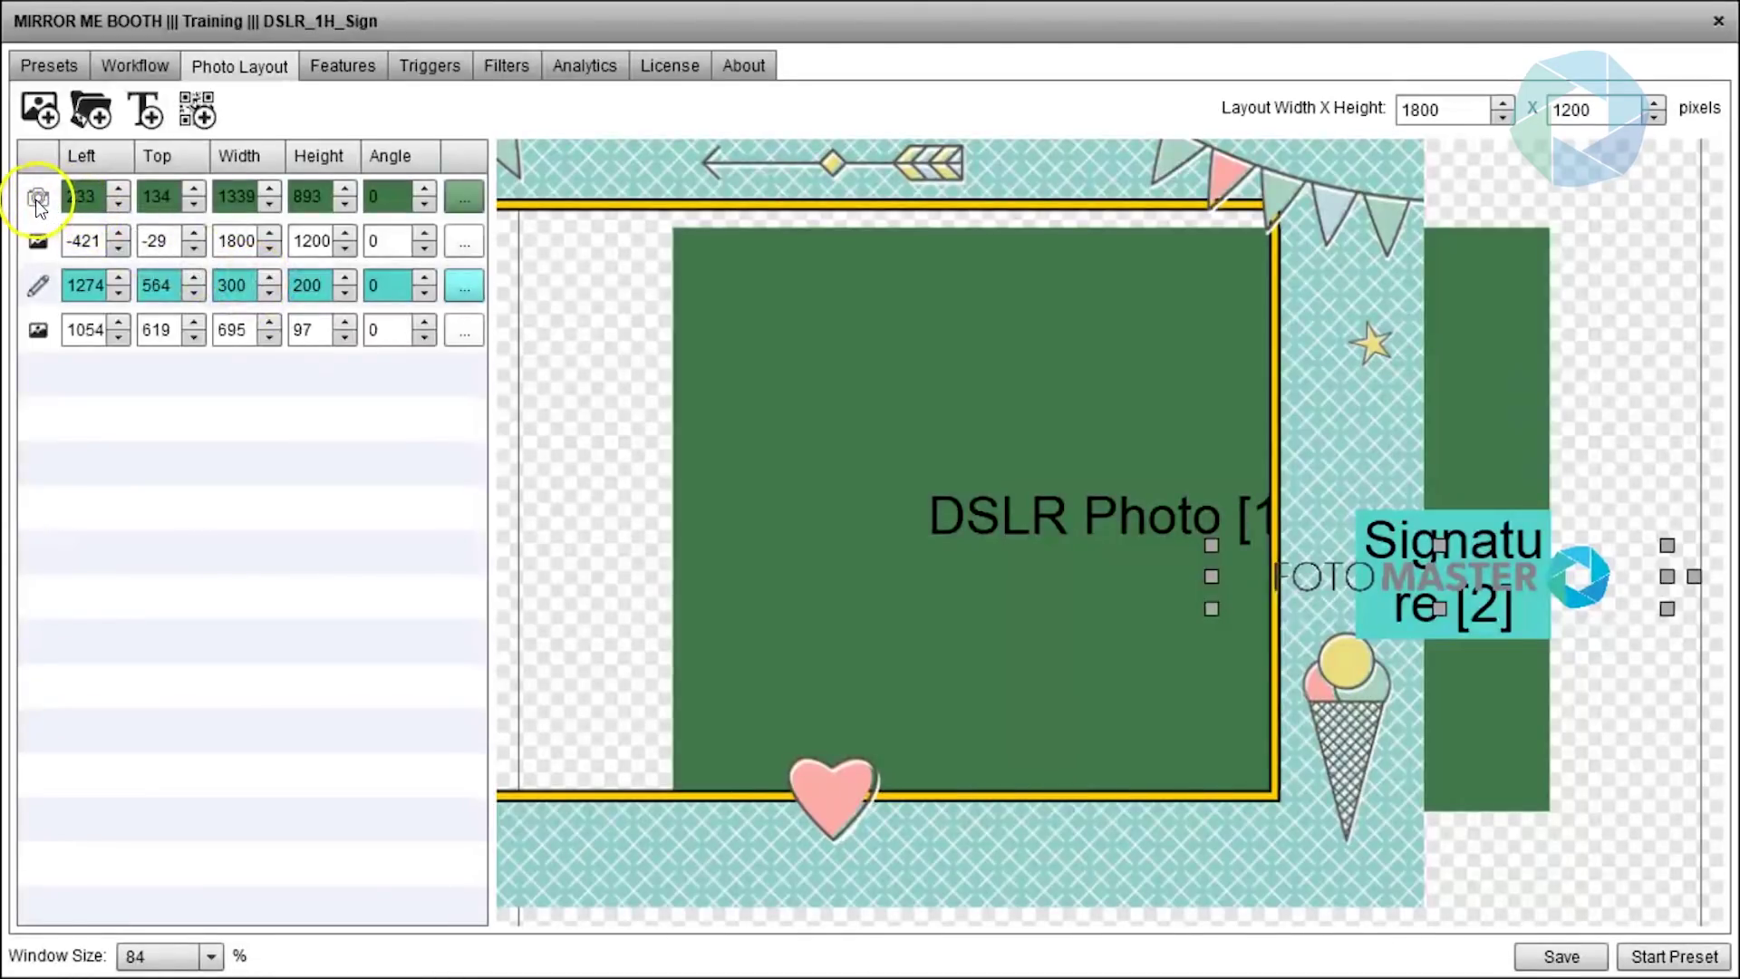
{"action": "left_click", "coordinate": [185, 194]}
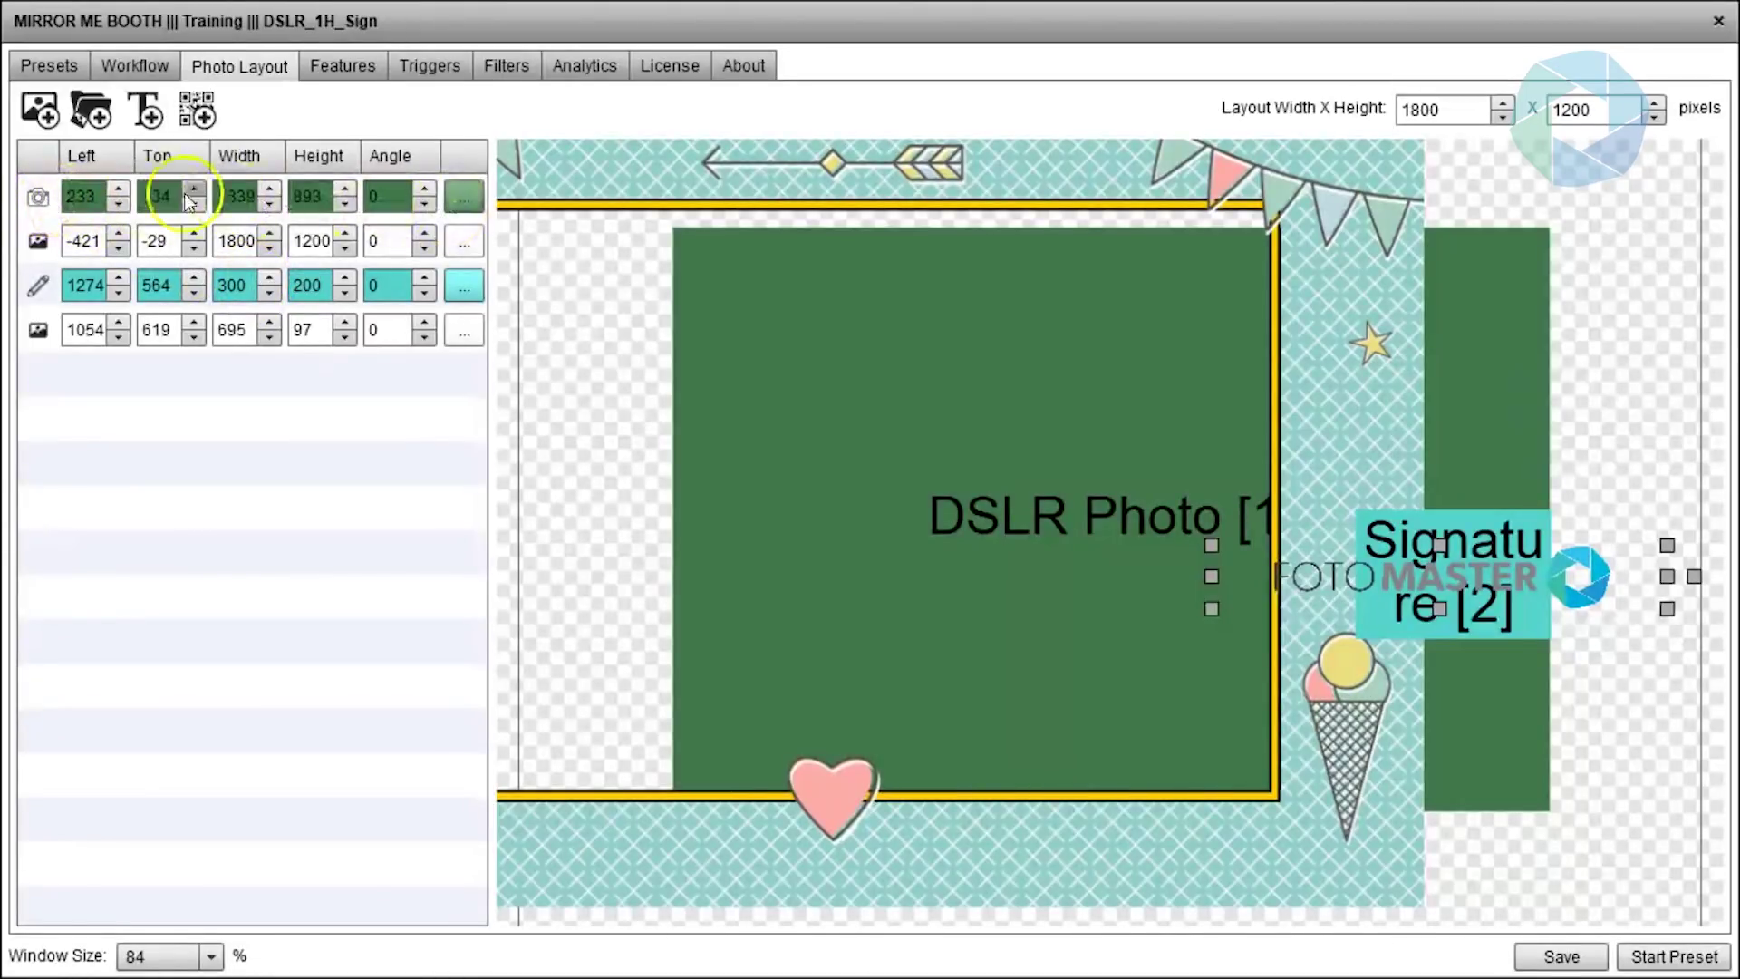
{"action": "left_click", "coordinate": [408, 243]}
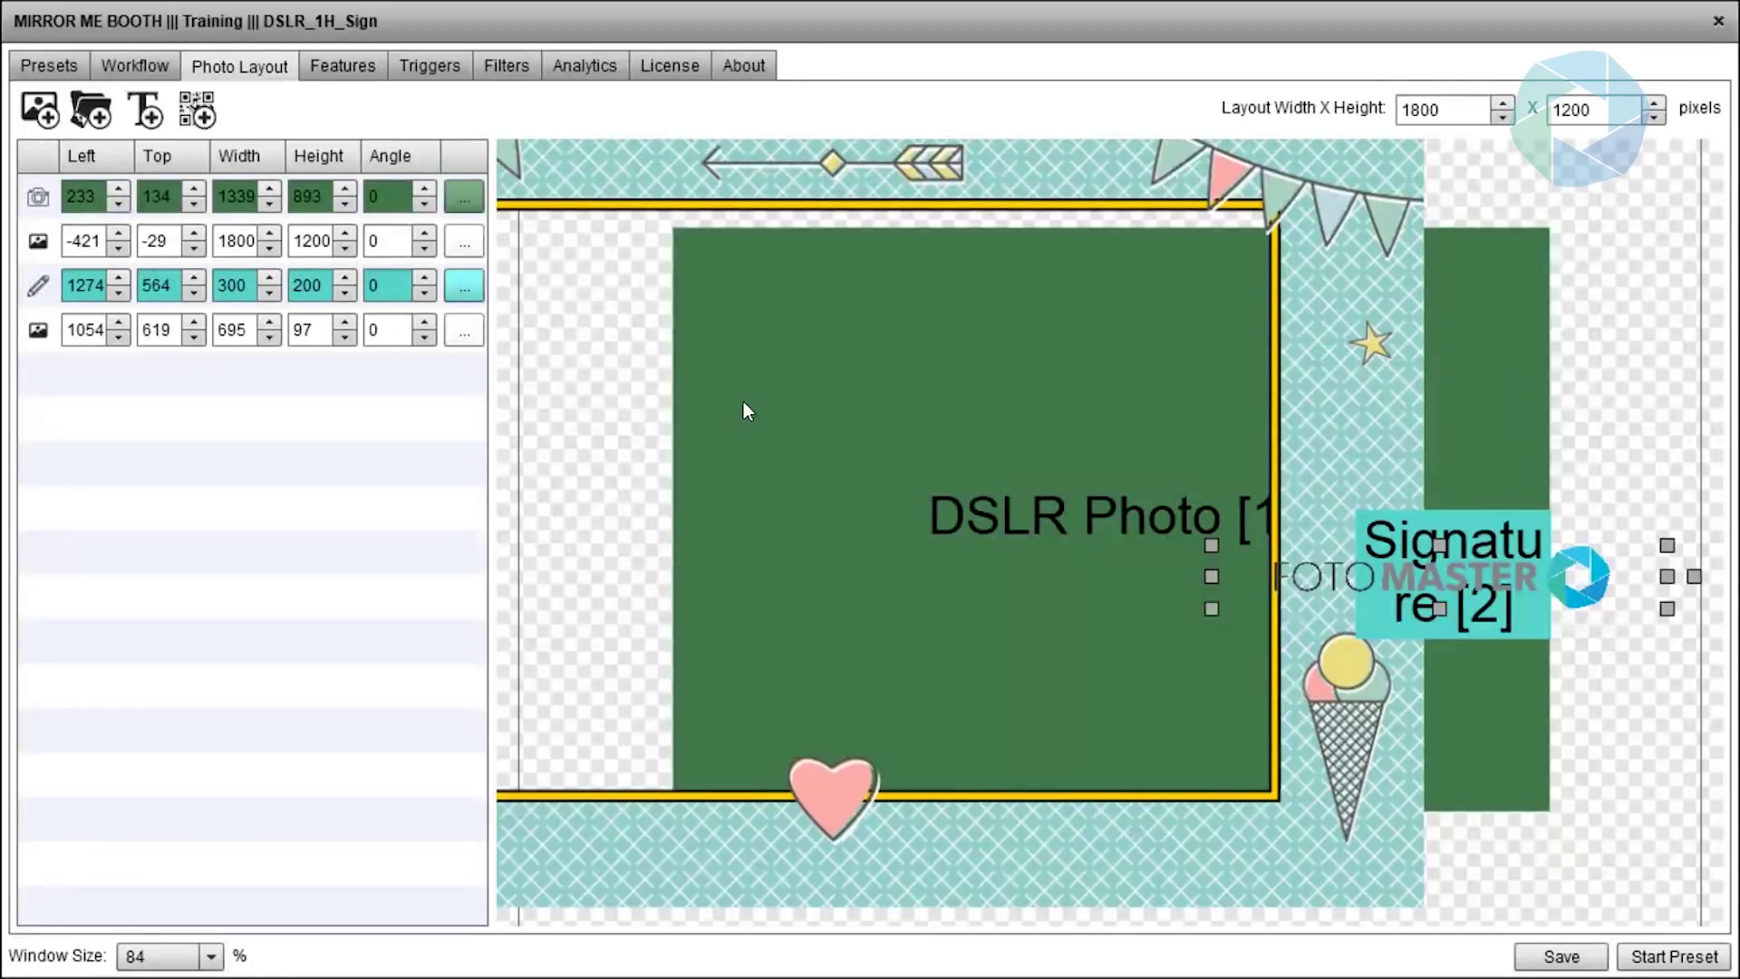
- Reorder the DSLR Photo element to the end of the layout's element list, in front of the overlay, signature and logo
{"action": "left_click", "coordinate": [45, 201]}
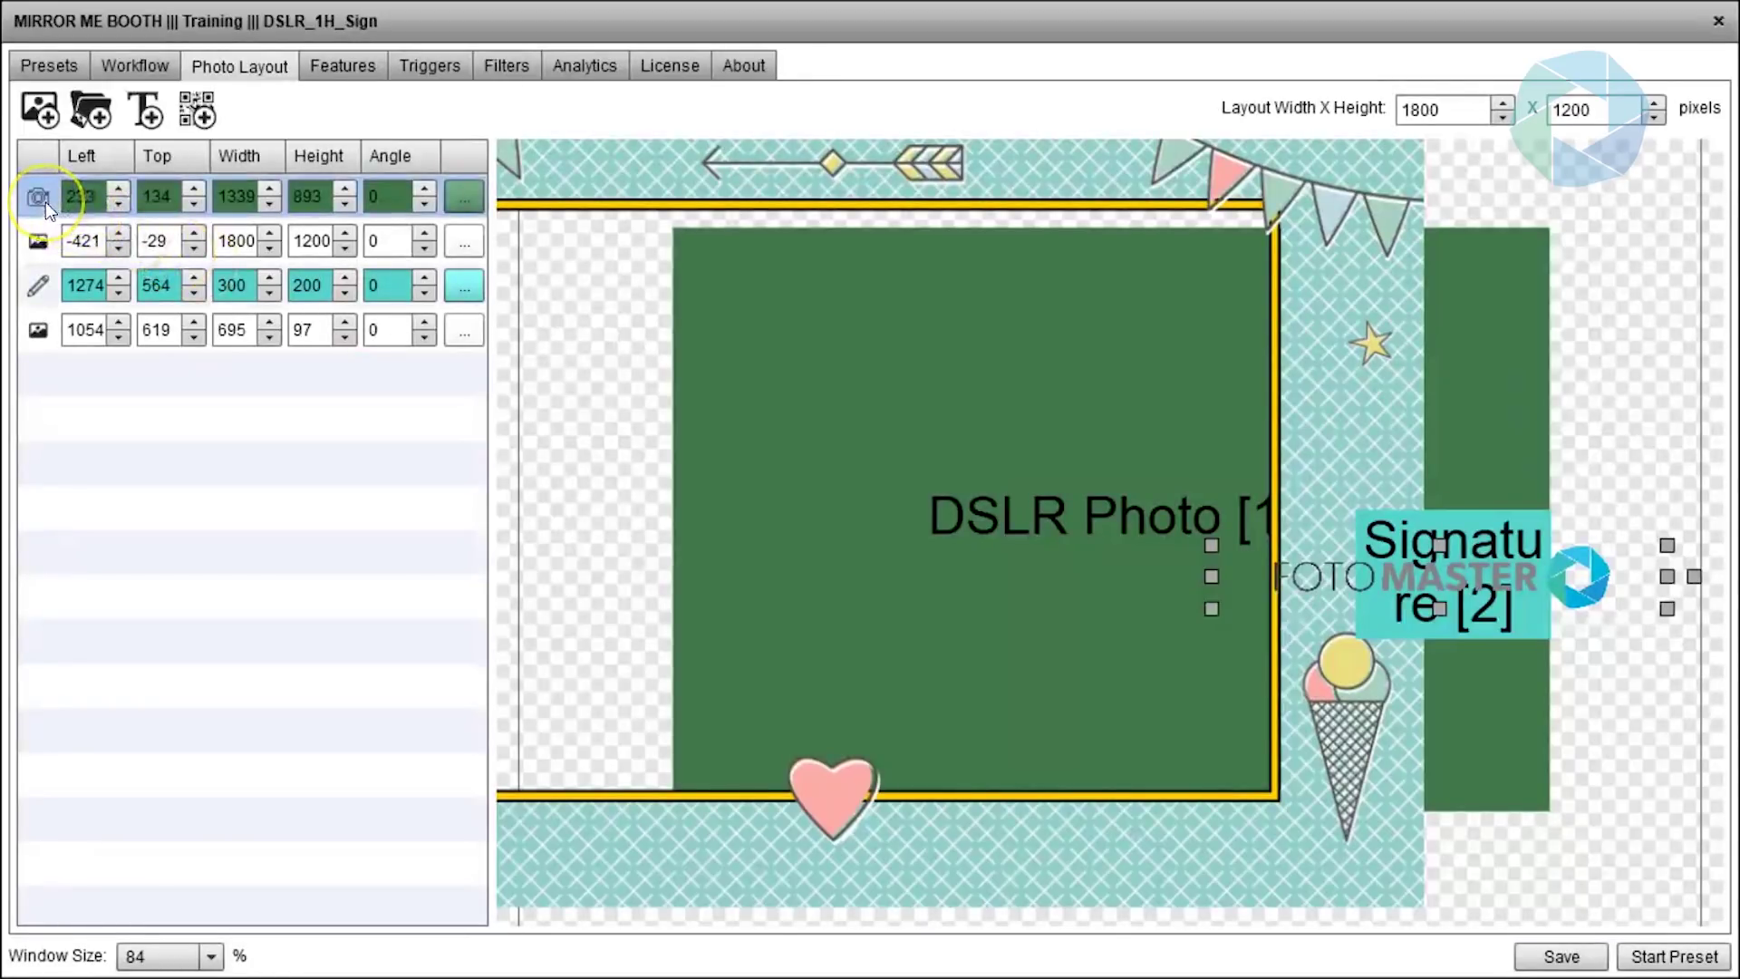
{"action": "left_click_drag", "start_coordinate": [45, 202], "coordinate": [43, 367]}
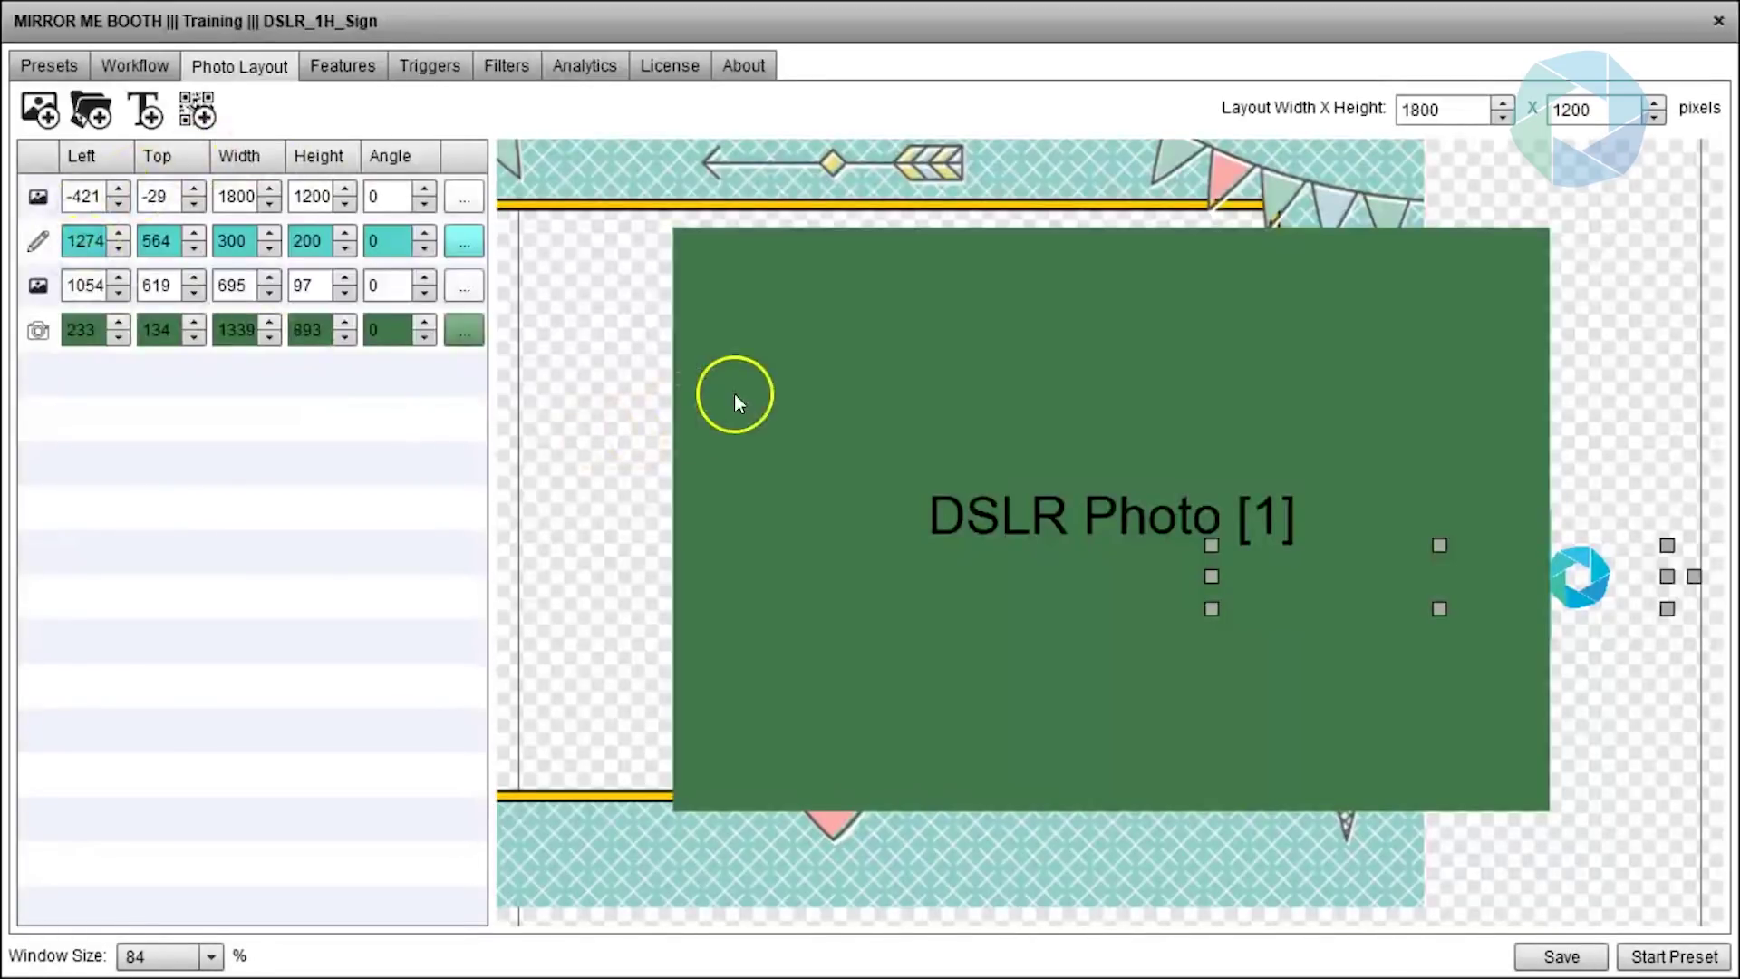
{"action": "left_click", "coordinate": [777, 372]}
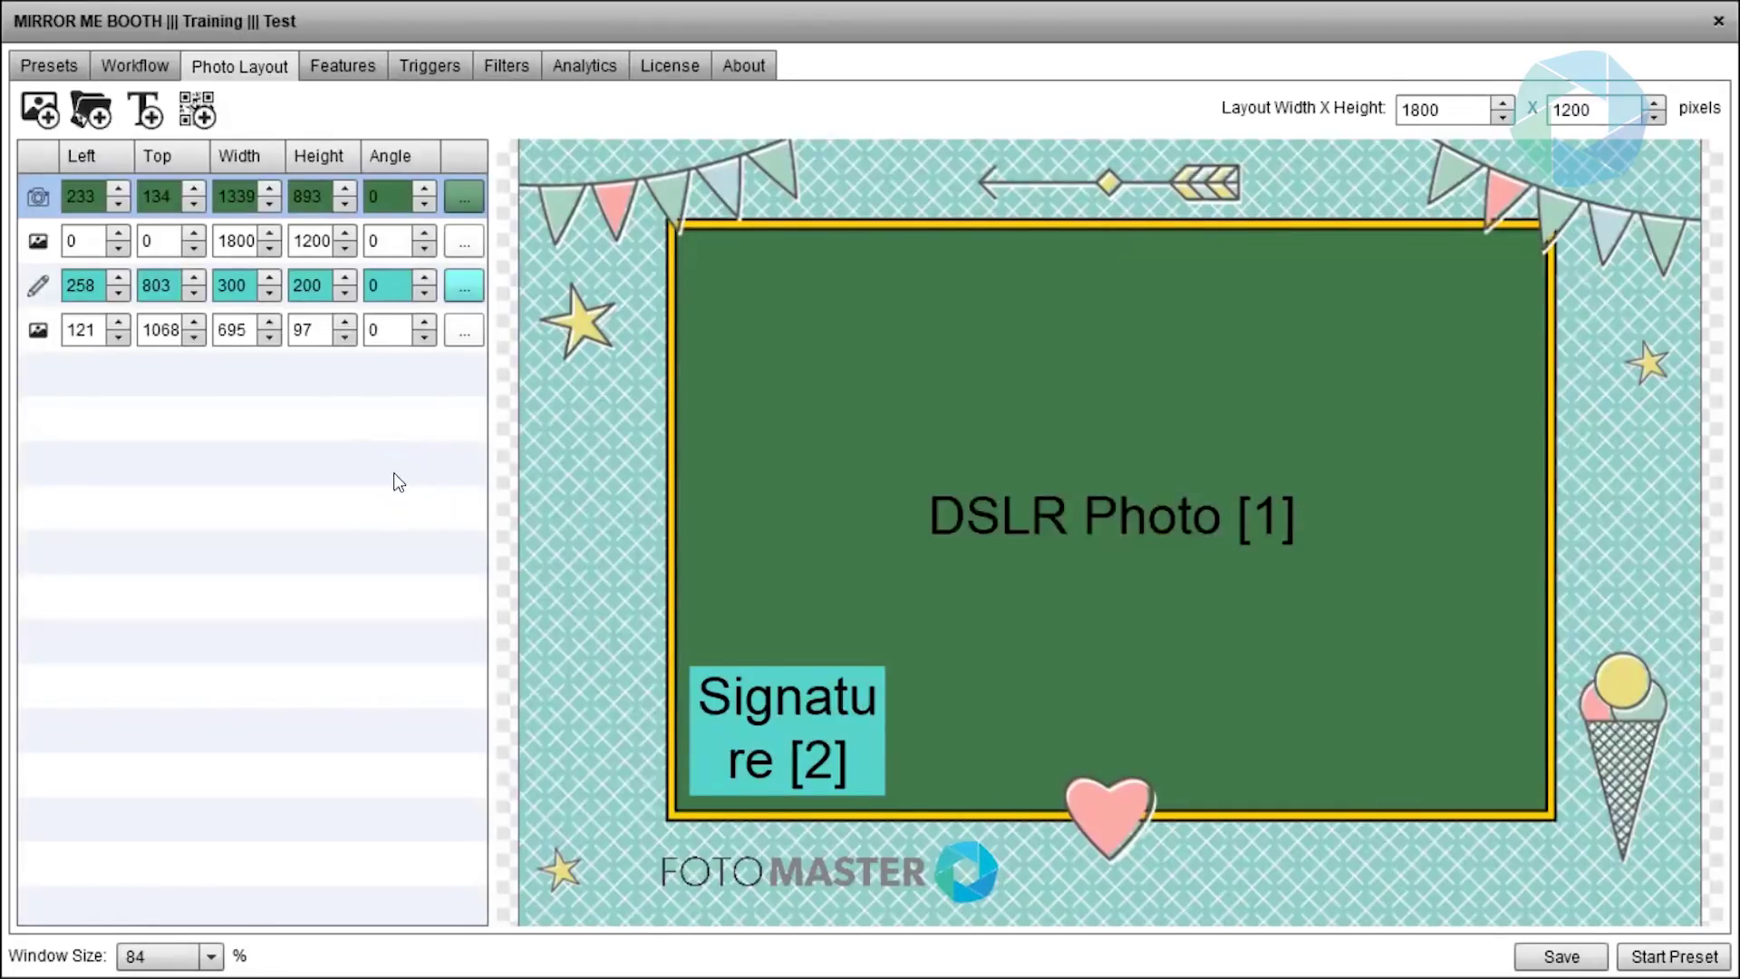
- Try to delete the signature element directly from the Test preset's photo layout
{"action": "left_click", "coordinate": [38, 331]}
{"action": "left_click", "coordinate": [38, 243]}
{"action": "left_click", "coordinate": [37, 290]}
{"action": "left_click", "coordinate": [37, 201]}
{"action": "left_click", "coordinate": [29, 290]}
{"action": "key", "text": "Delete"}
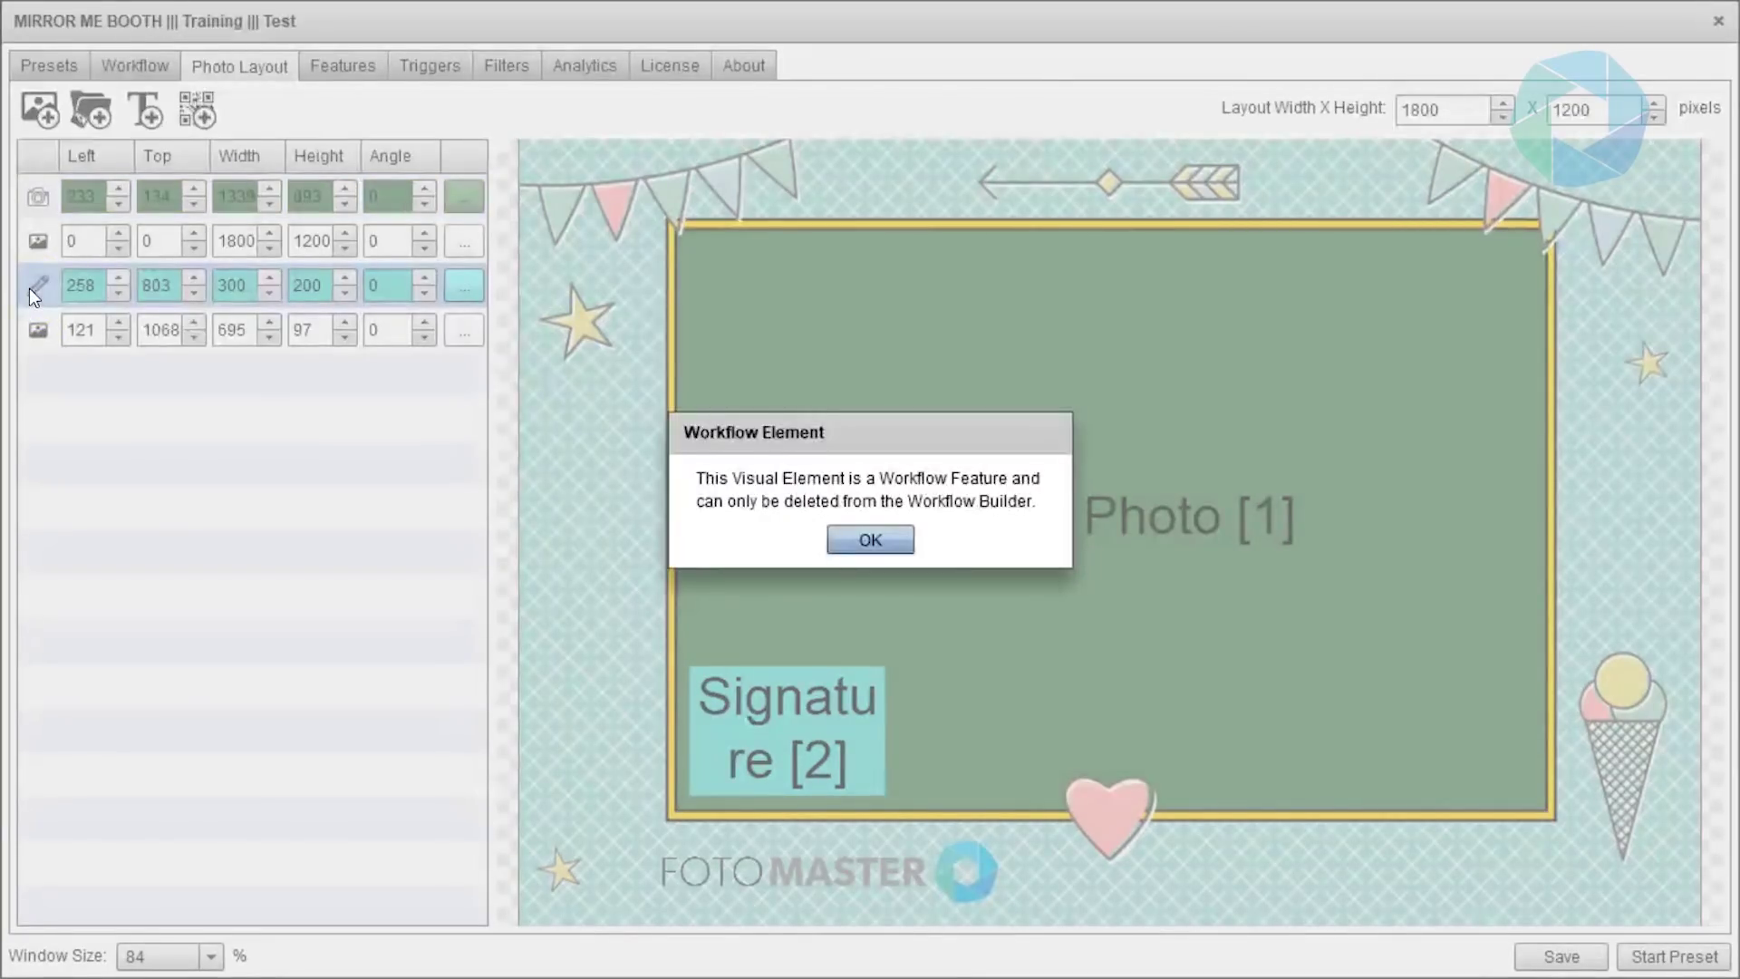
{"action": "left_click", "coordinate": [148, 367]}
{"action": "left_click", "coordinate": [891, 542]}
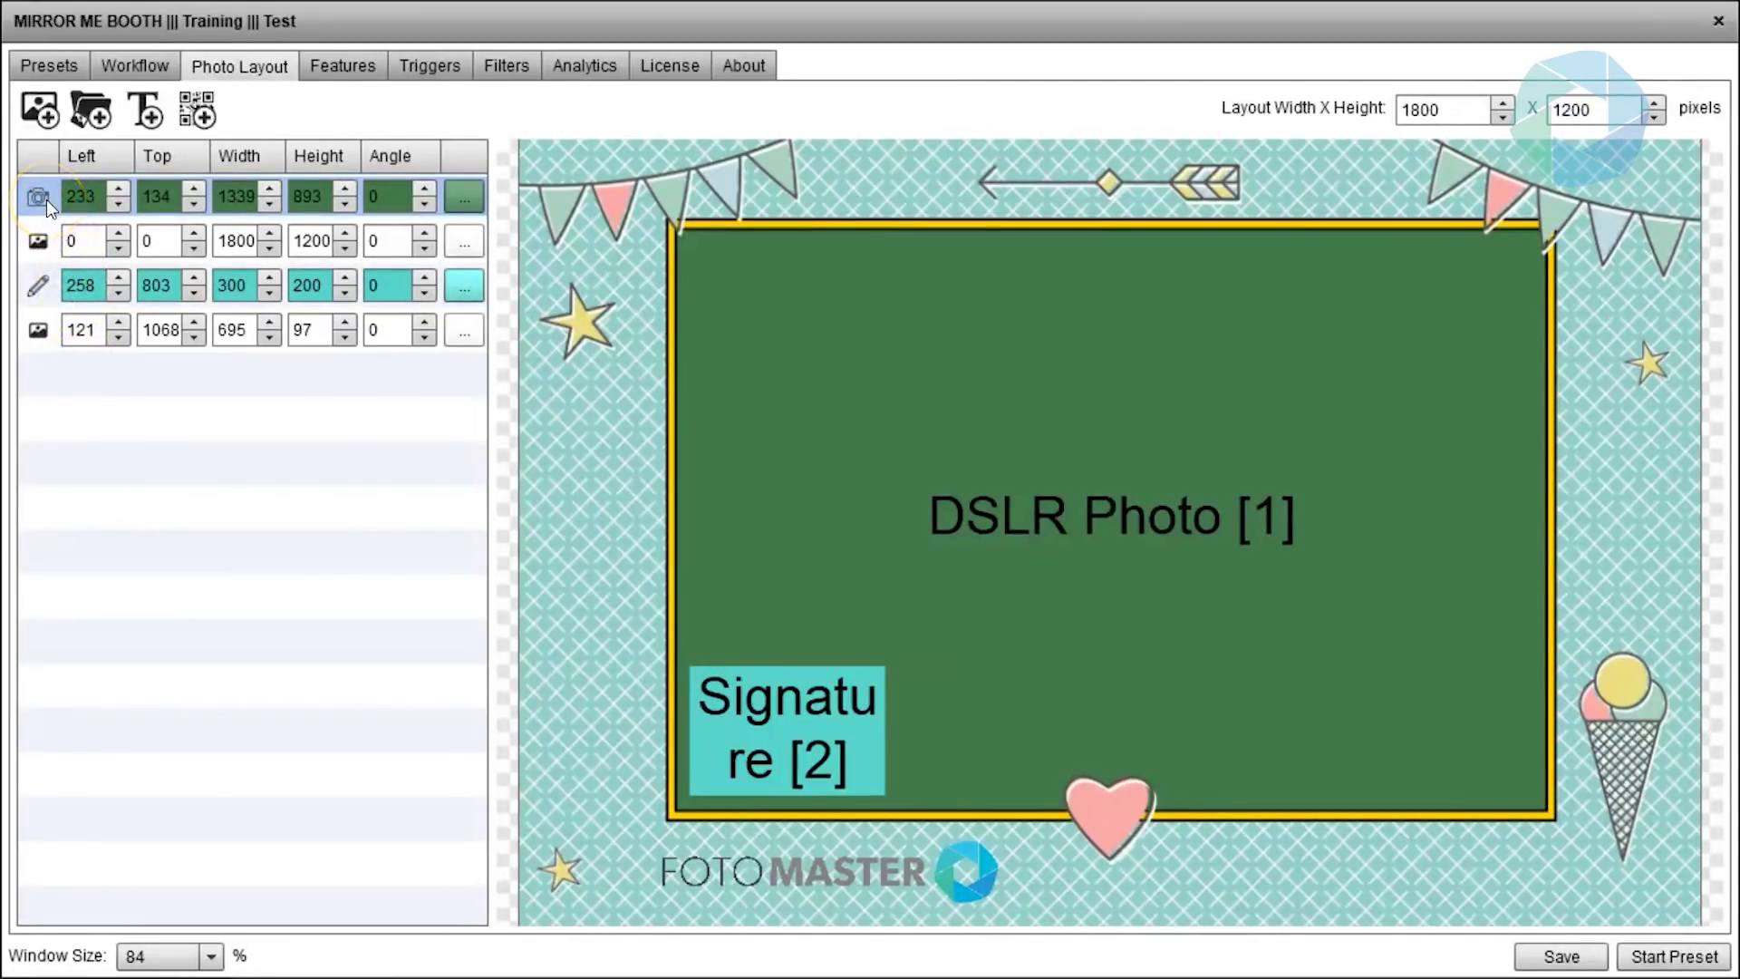
- Select the other layout elements in turn and retry deleting the signature element
{"action": "left_click", "coordinate": [51, 295]}
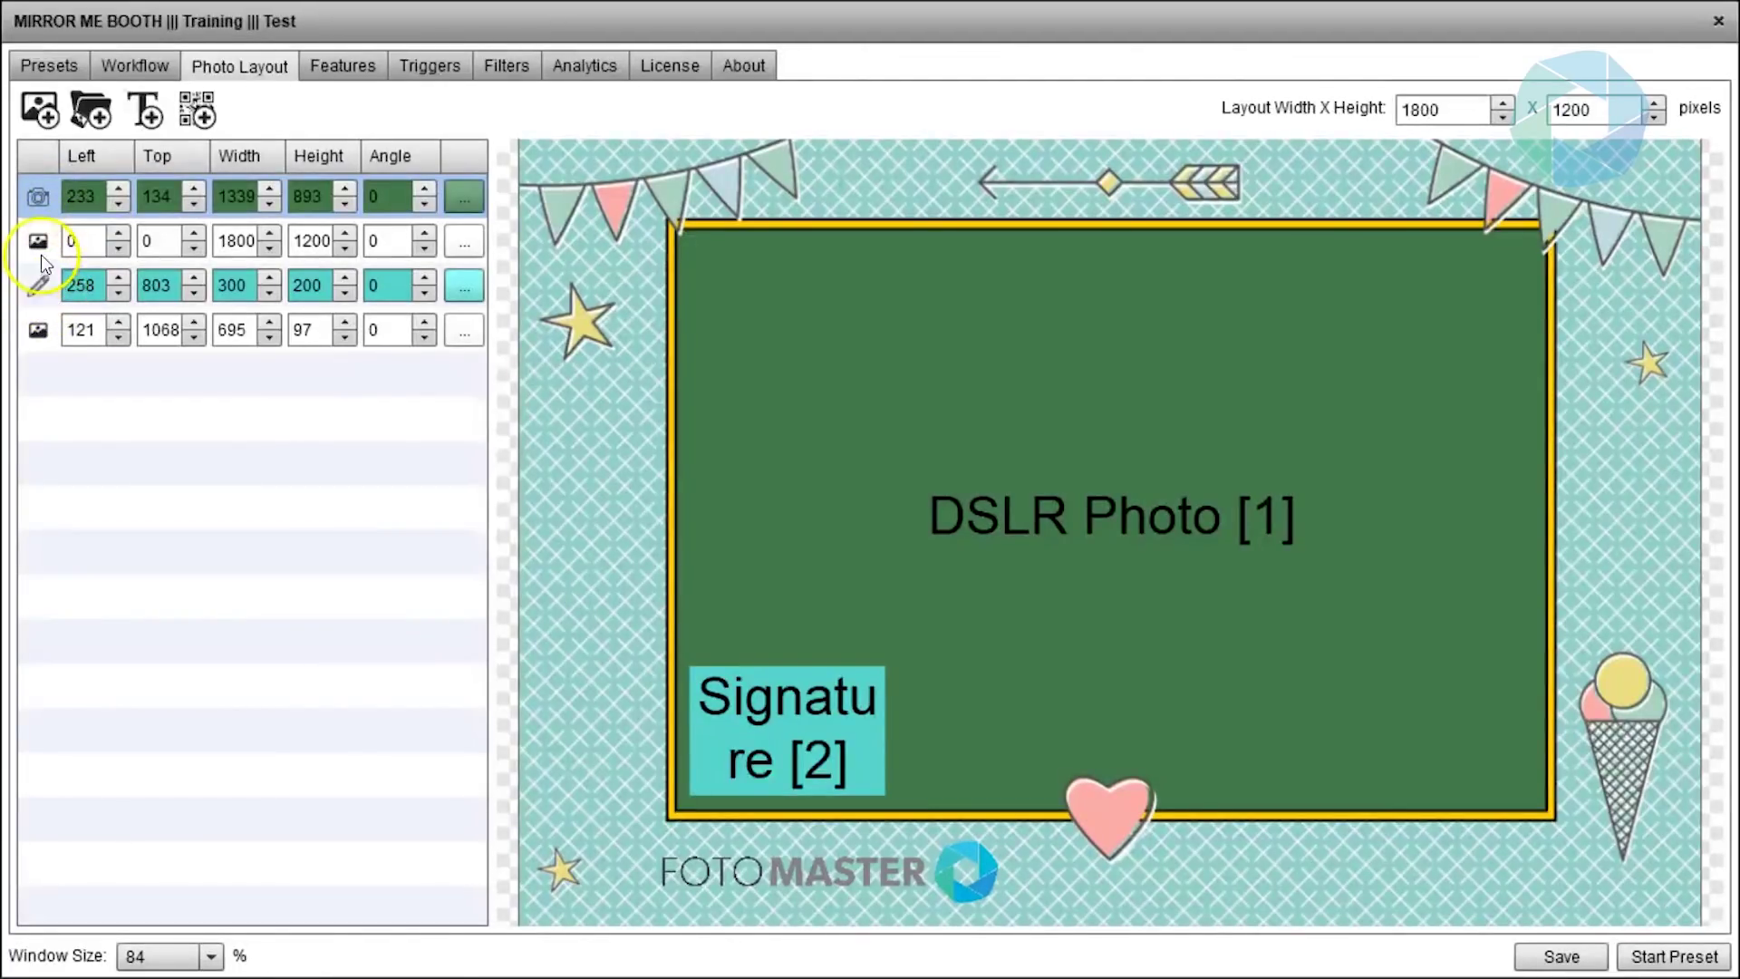
{"action": "left_click", "coordinate": [41, 248]}
{"action": "left_click", "coordinate": [40, 332]}
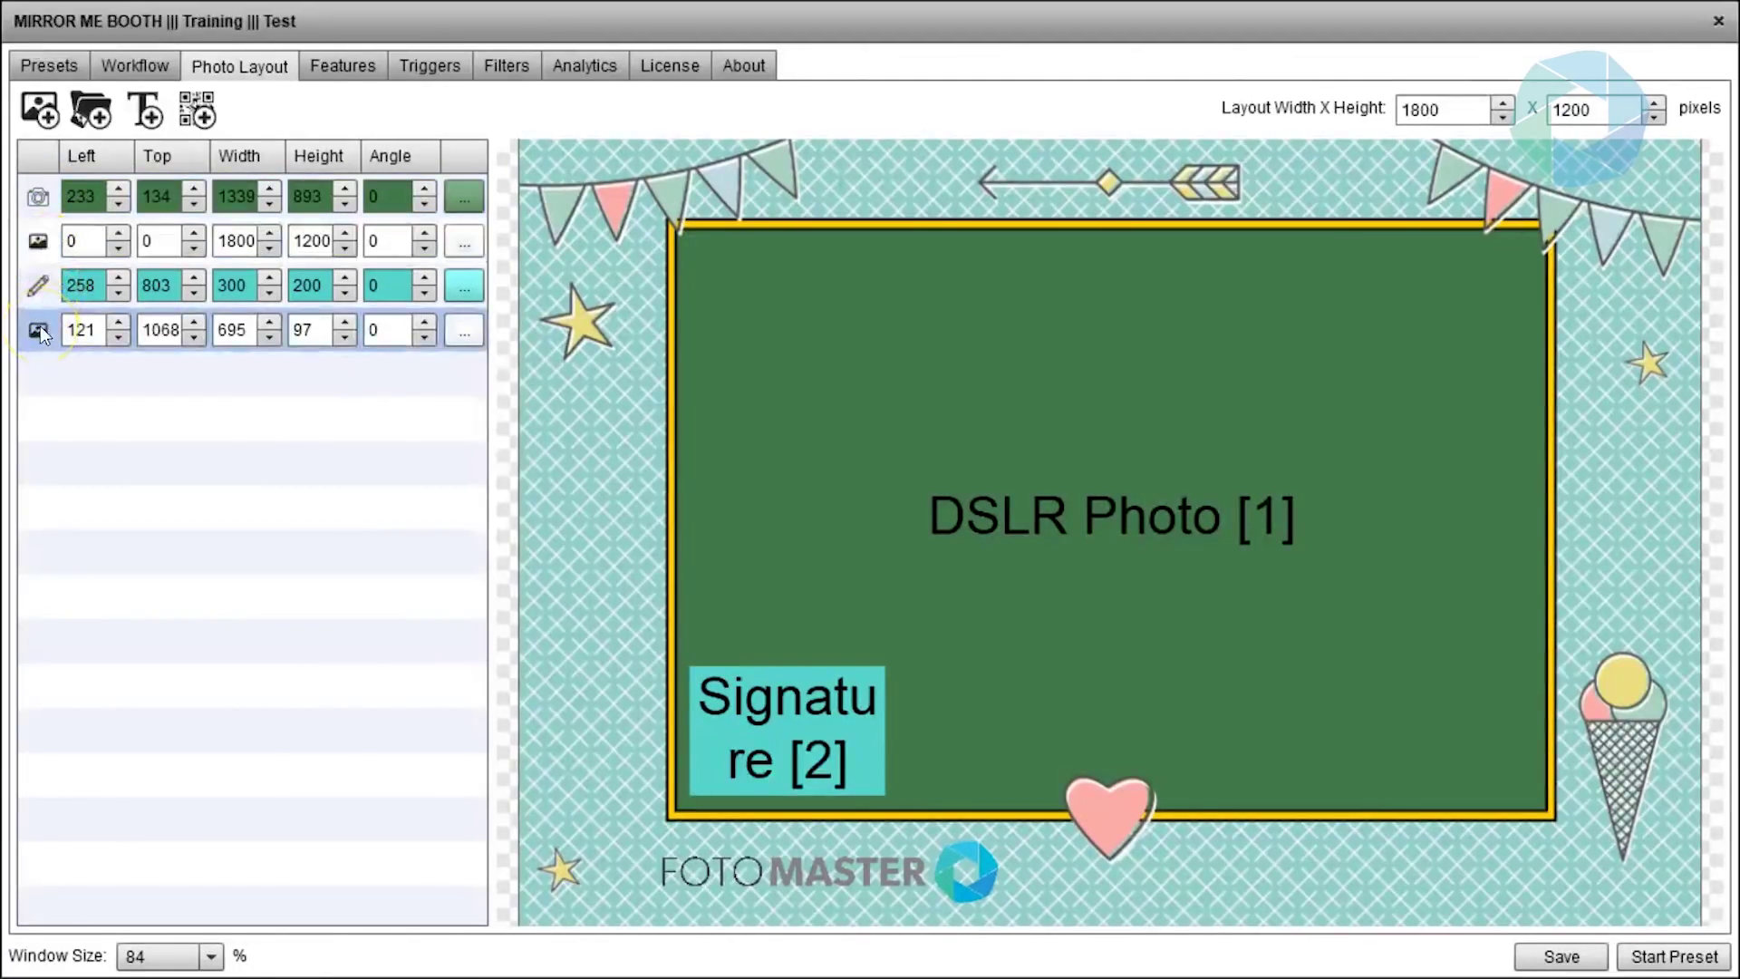
{"action": "left_click", "coordinate": [45, 301]}
{"action": "left_click", "coordinate": [51, 198]}
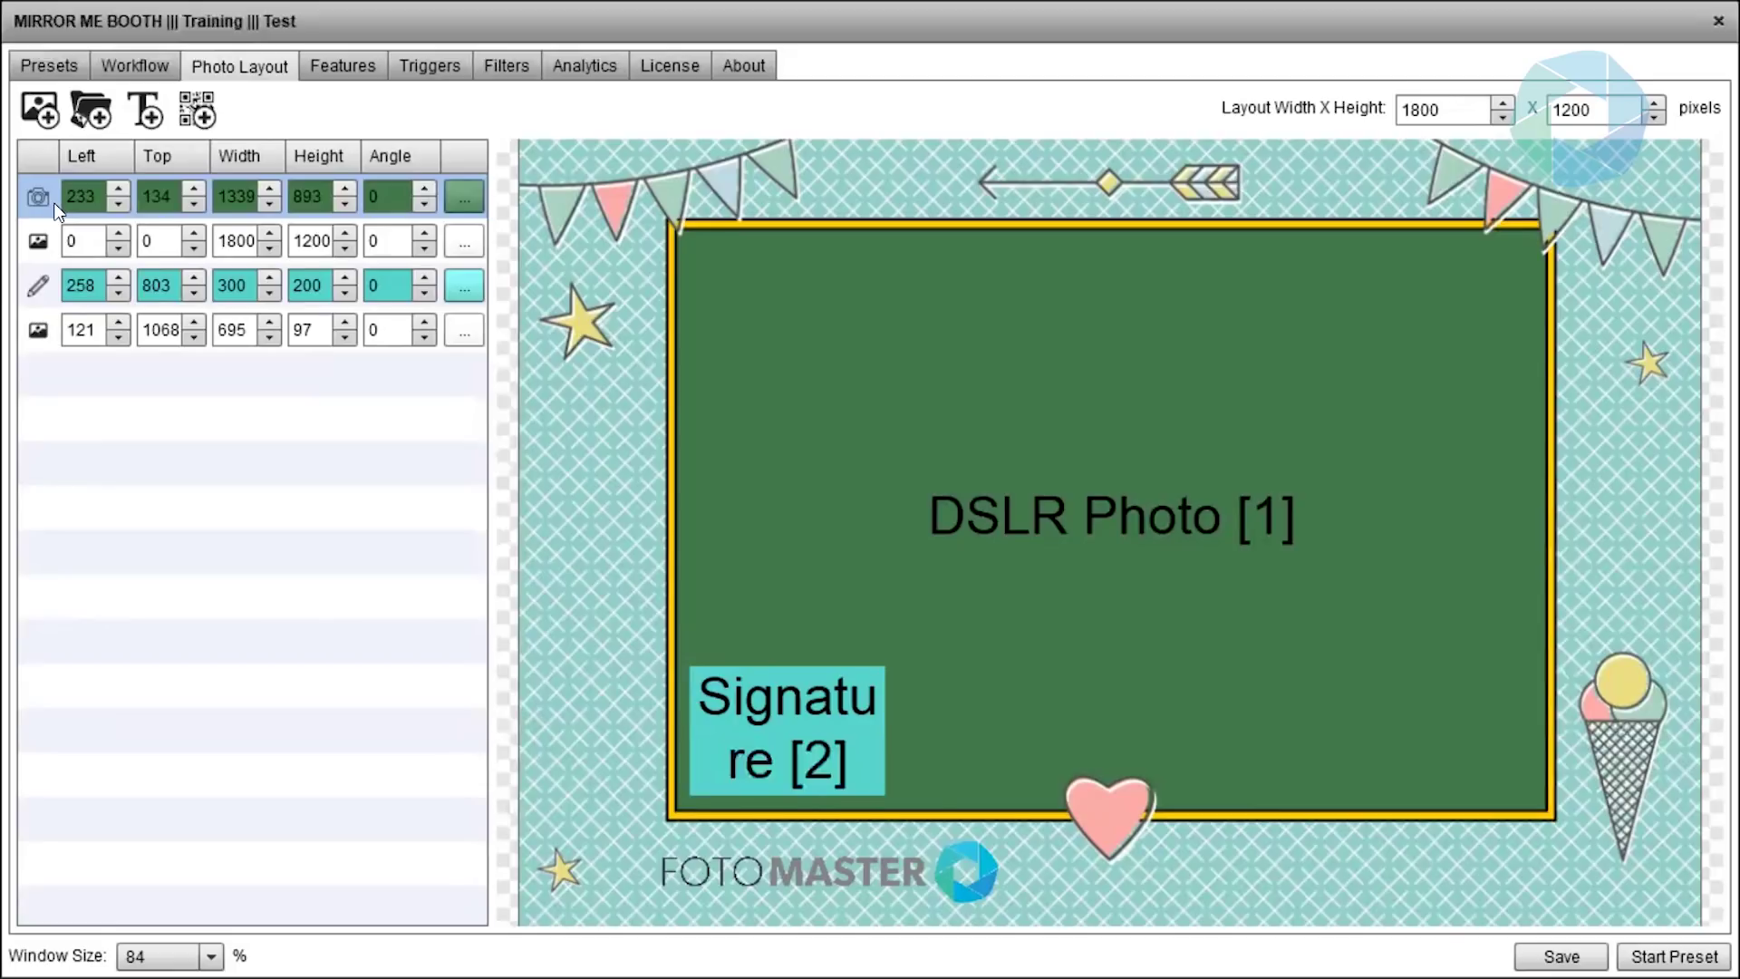
{"action": "left_click", "coordinate": [34, 294]}
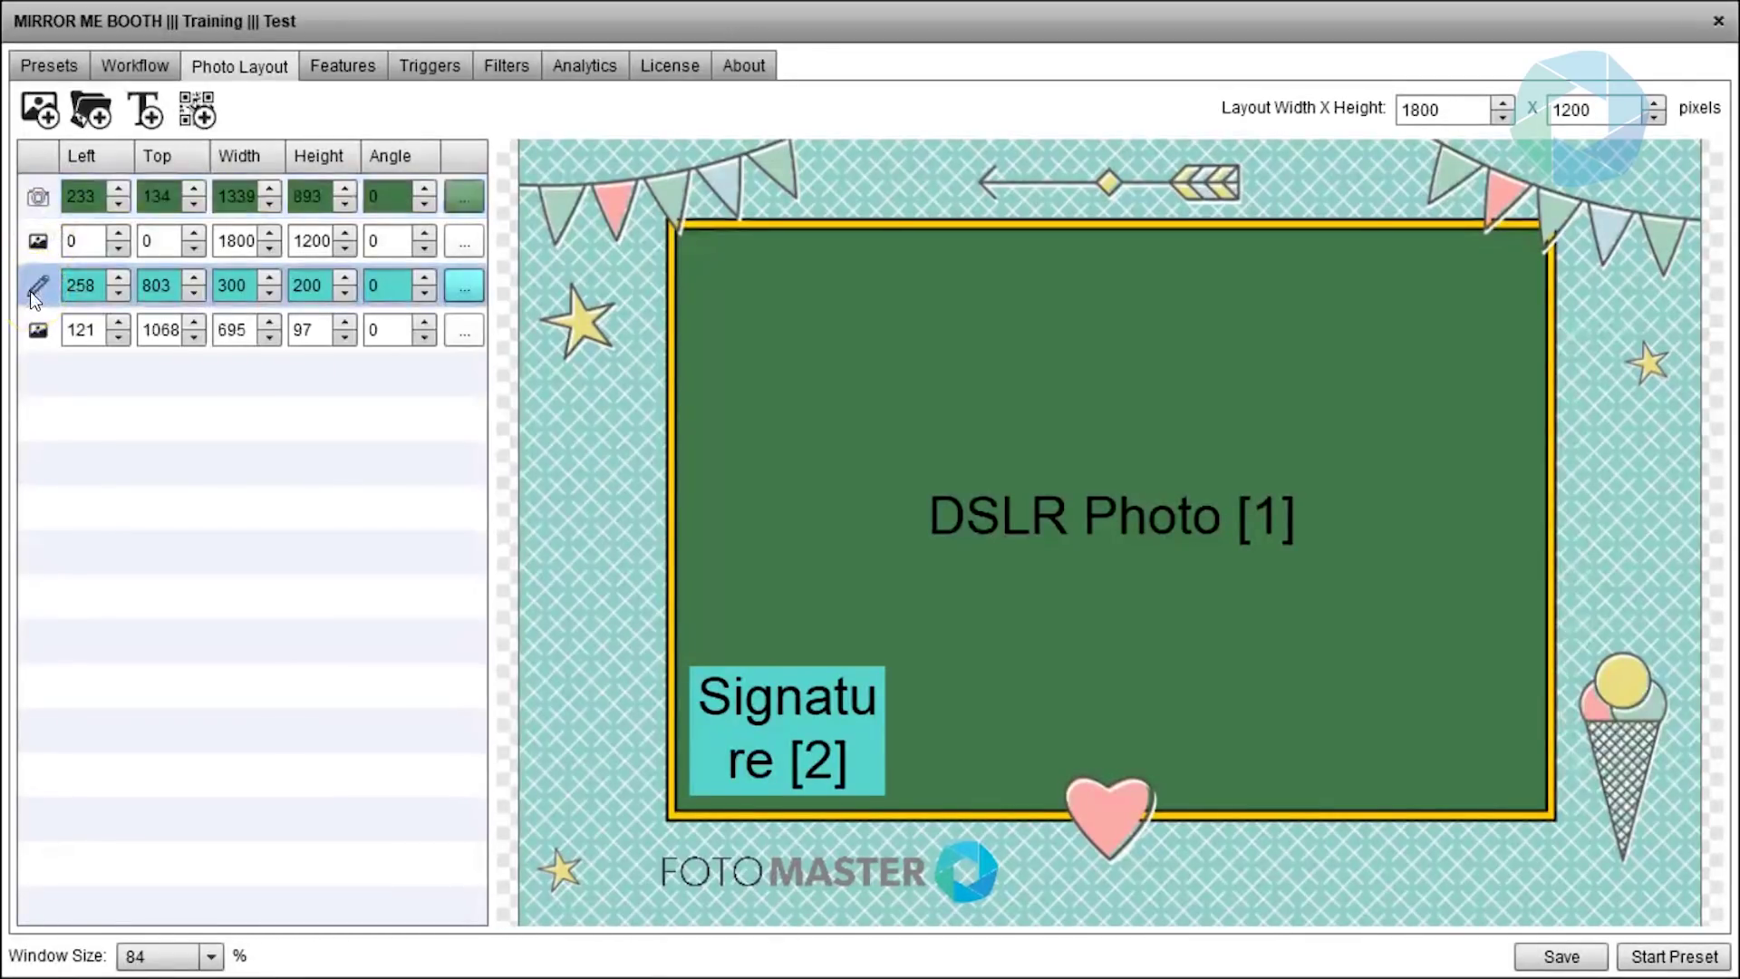
{"action": "key", "text": "Delete"}
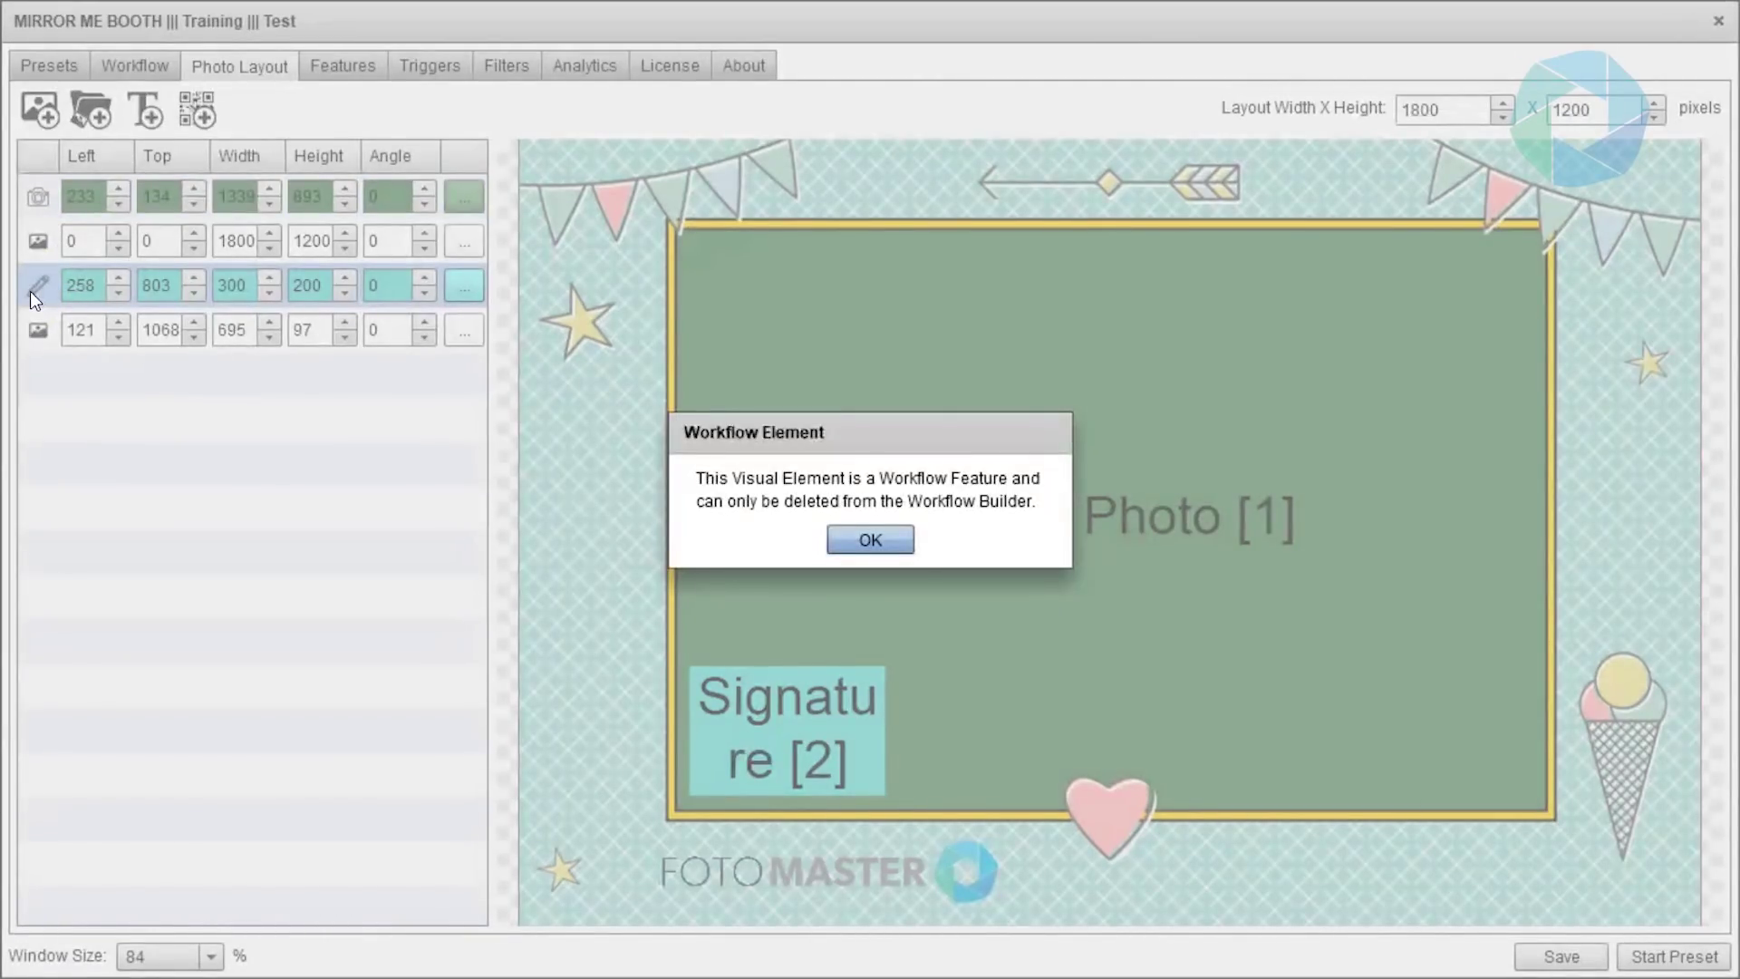
{"action": "left_click", "coordinate": [881, 538]}
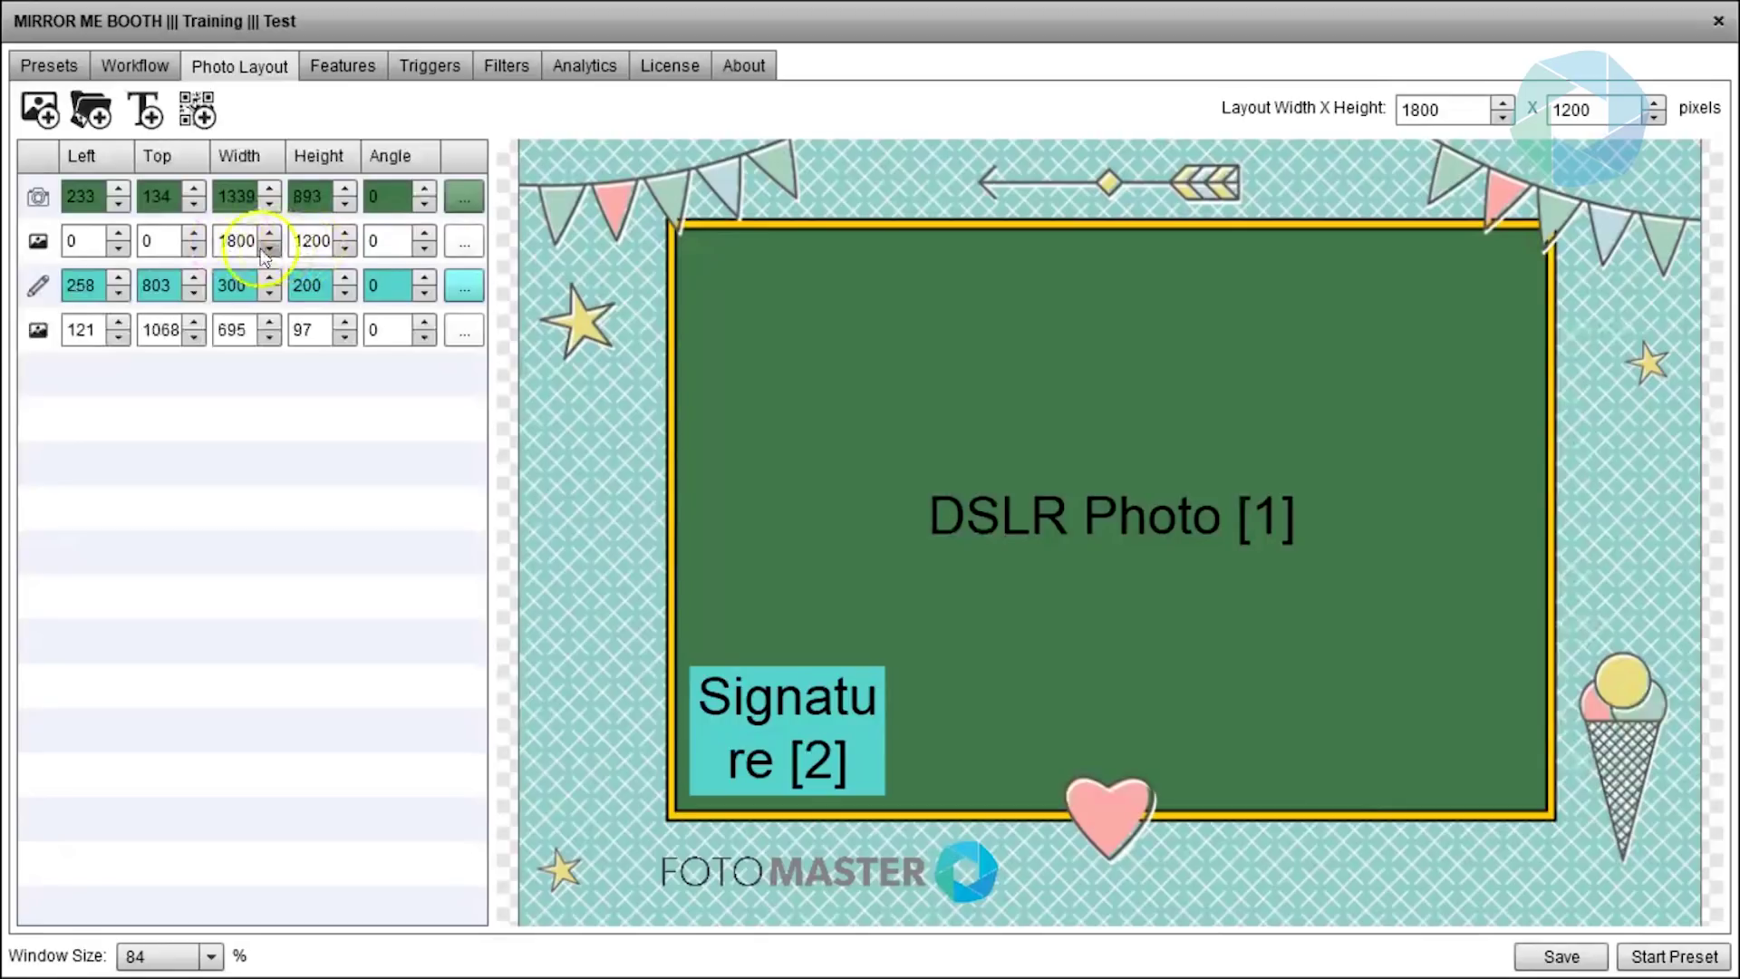
- Move the FOTOMASTER logo slightly toward the layout's lower-left corner, to about 99, 1070
{"action": "left_click", "coordinate": [41, 249]}
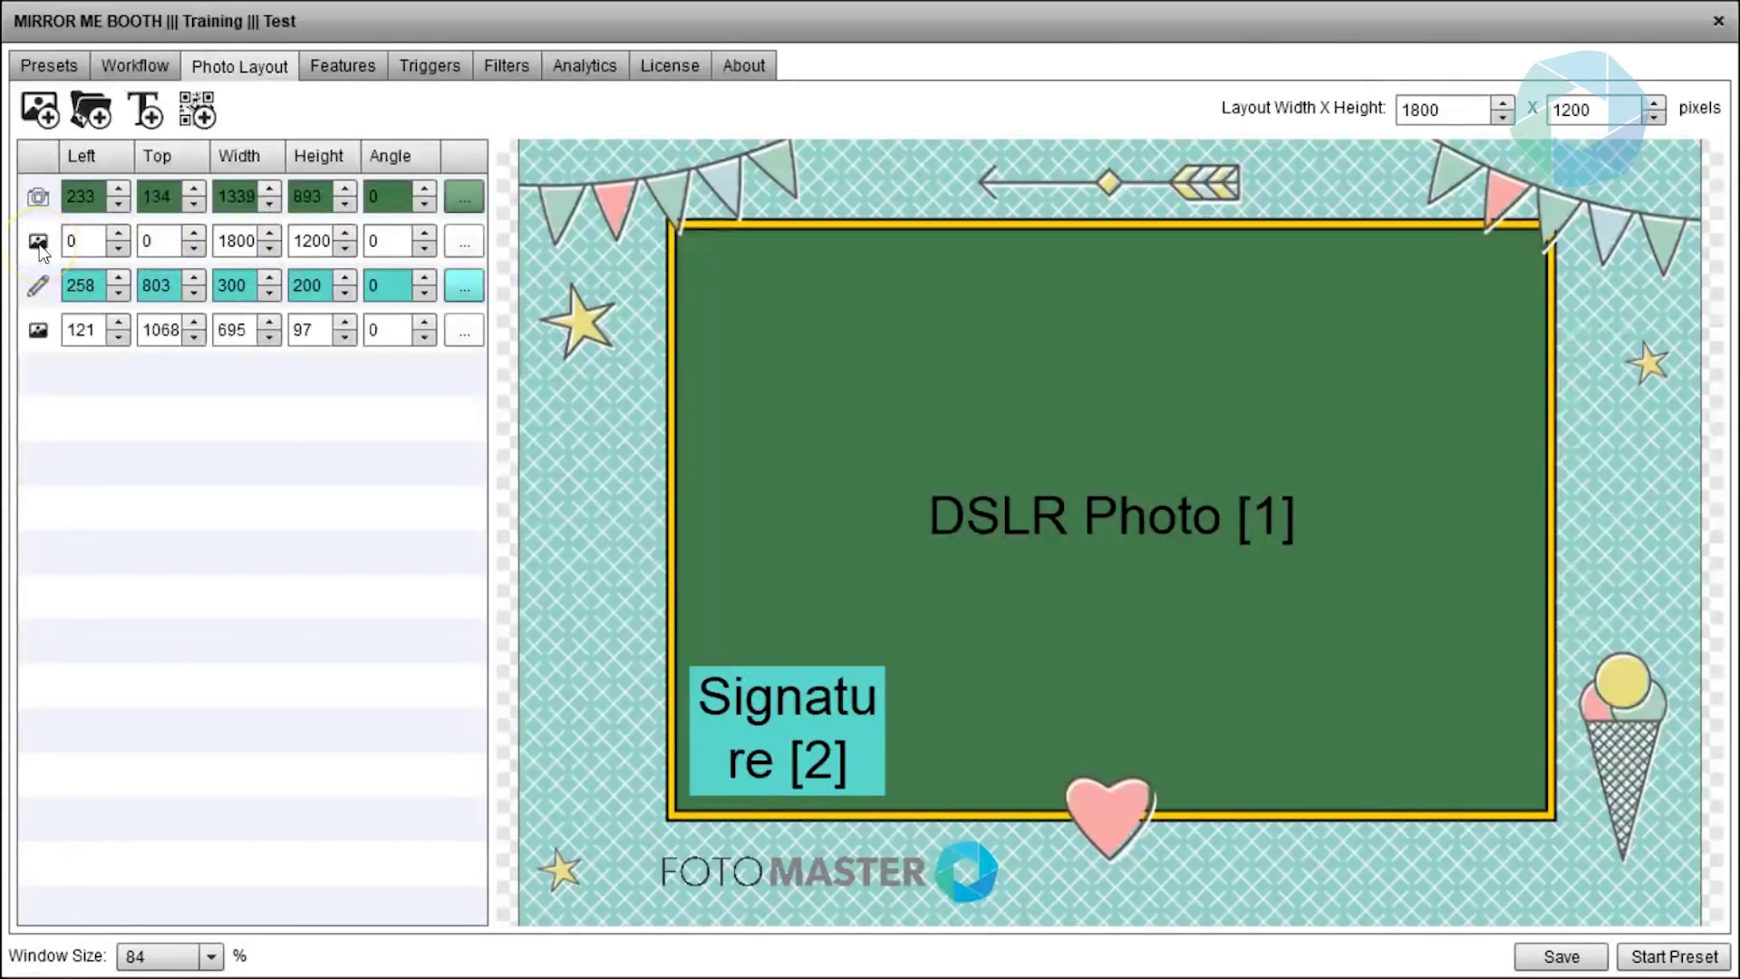
{"action": "left_click", "coordinate": [41, 333]}
{"action": "left_click", "coordinate": [81, 331]}
{"action": "left_click", "coordinate": [83, 330]}
{"action": "left_click", "coordinate": [158, 330]}
{"action": "mouse_move", "coordinate": [714, 871]}
{"action": "left_mouse_down"}
{"action": "mouse_move", "coordinate": [804, 864]}
{"action": "mouse_move", "coordinate": [801, 777]}
{"action": "mouse_move", "coordinate": [846, 608]}
{"action": "mouse_move", "coordinate": [666, 605]}
{"action": "mouse_move", "coordinate": [649, 866]}
{"action": "mouse_move", "coordinate": [843, 880]}
{"action": "mouse_move", "coordinate": [698, 878]}
{"action": "left_mouse_up"}
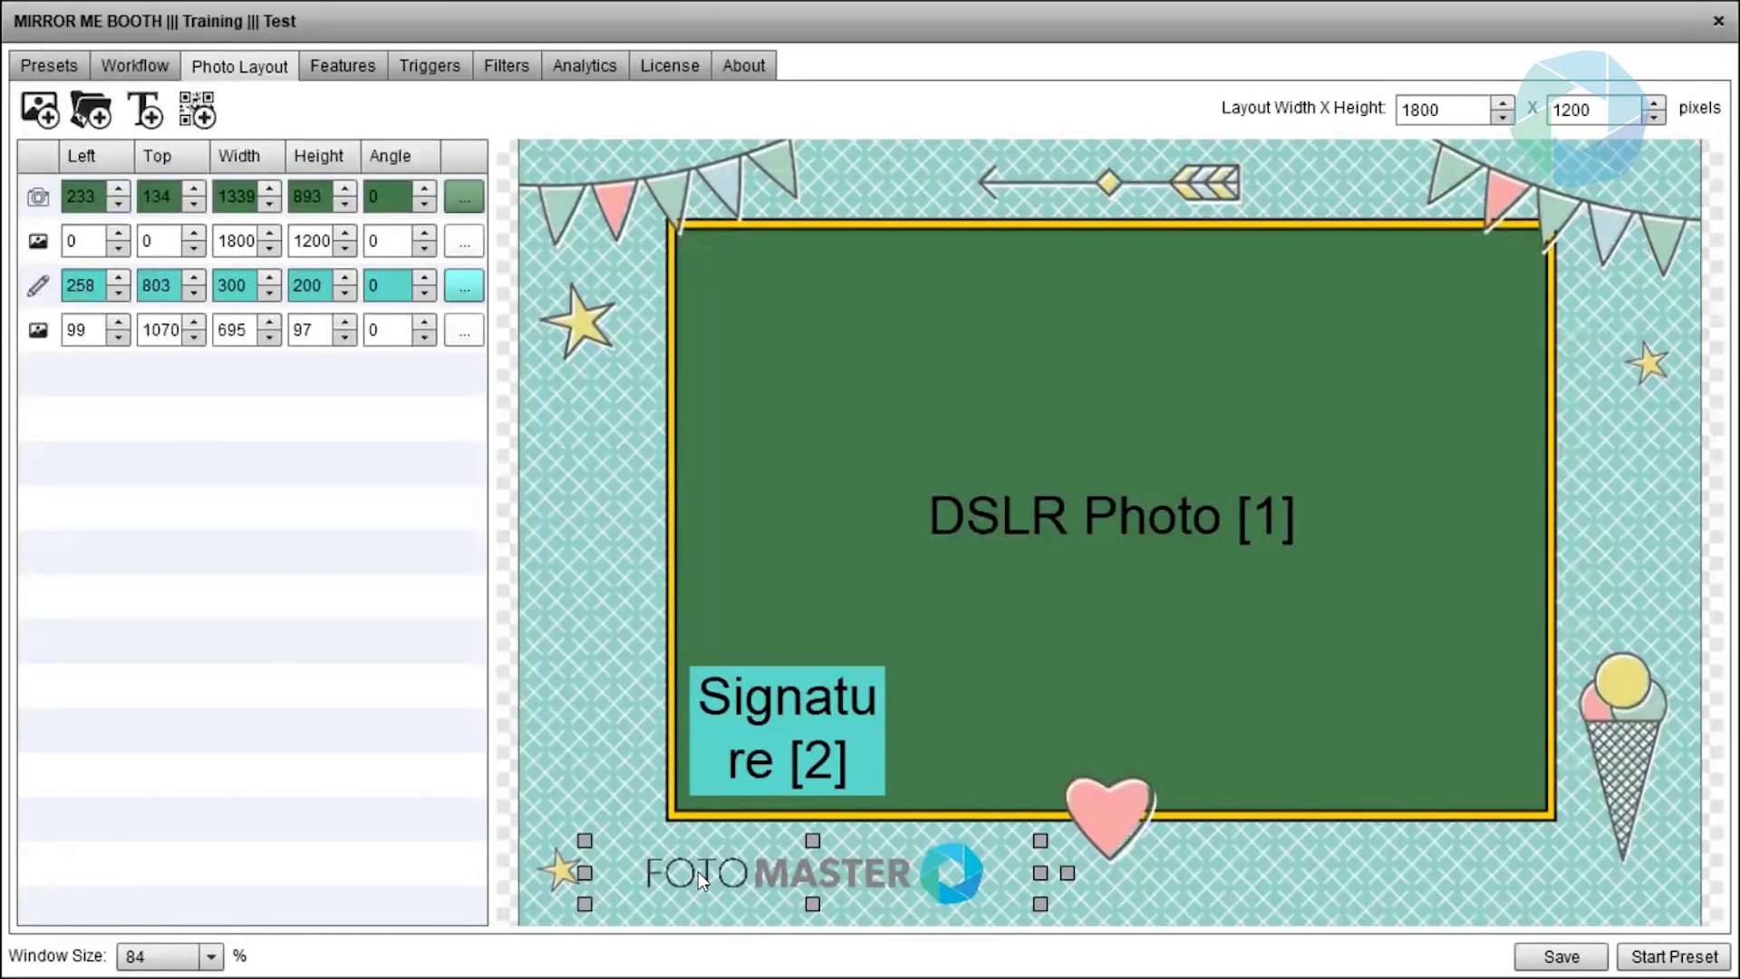
- Delete the FOTOMASTER logo from the photo layout and add the image 128x128.png from the Logos folder
{"action": "left_click", "coordinate": [39, 334]}
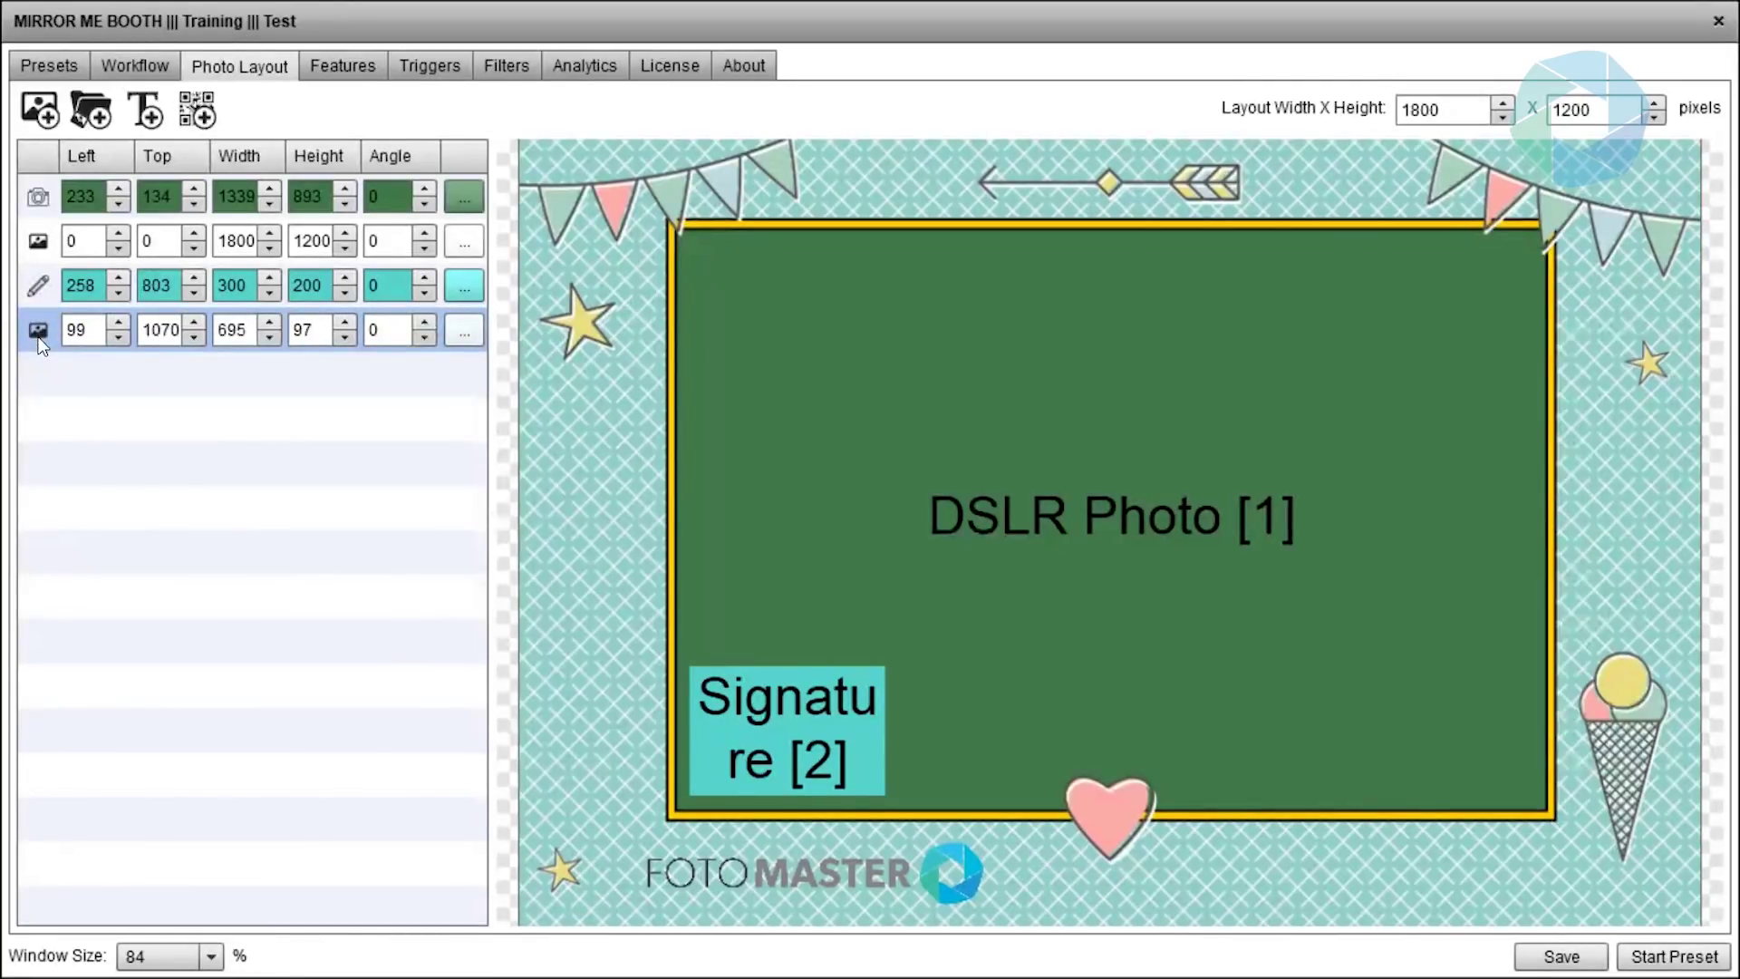
{"action": "key", "text": "Delete"}
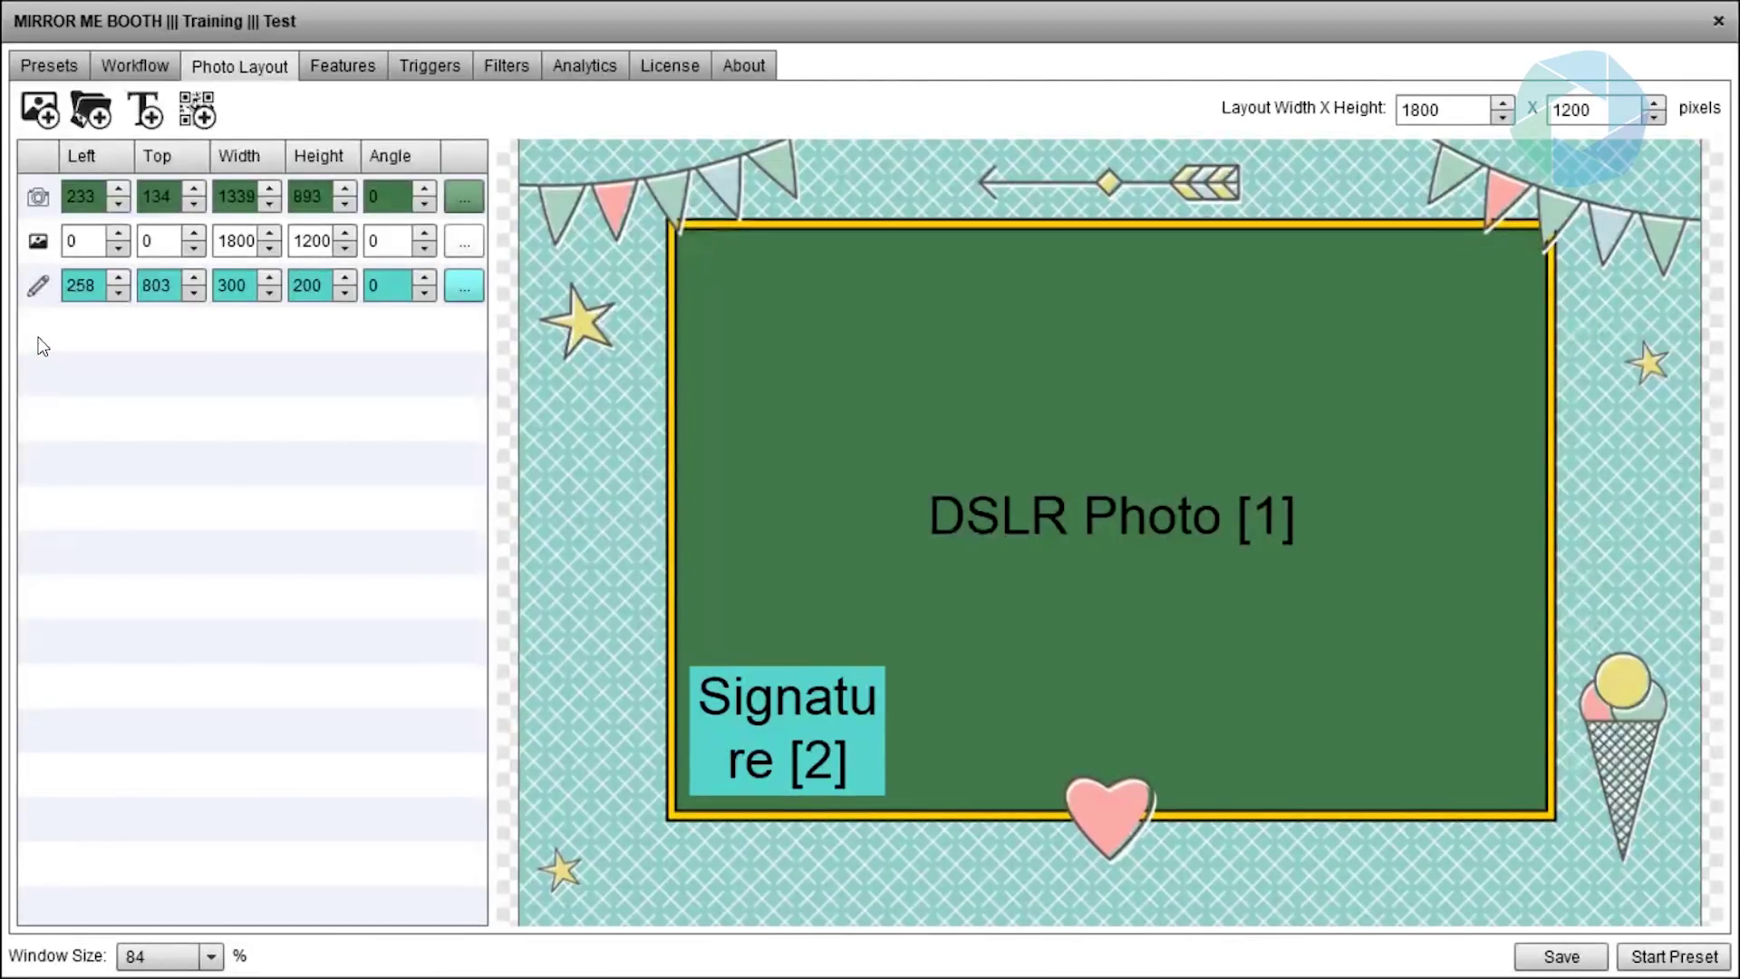
{"action": "left_click", "coordinate": [41, 111]}
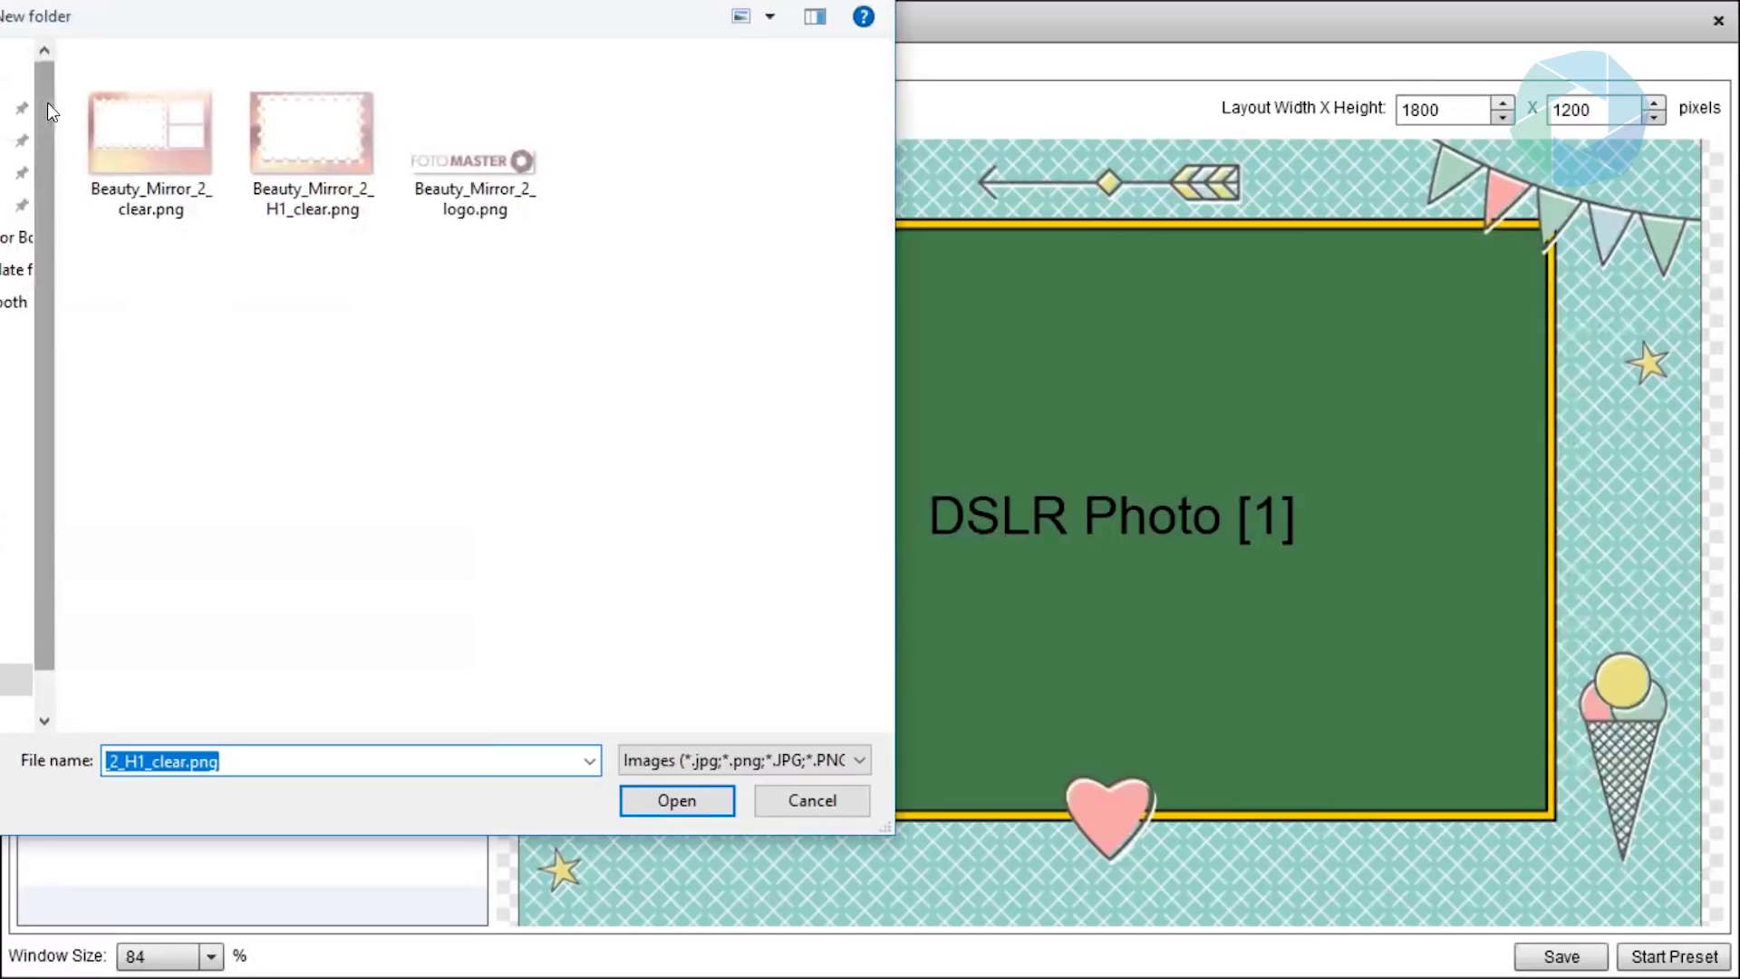
{"action": "left_click", "coordinate": [154, 0]}
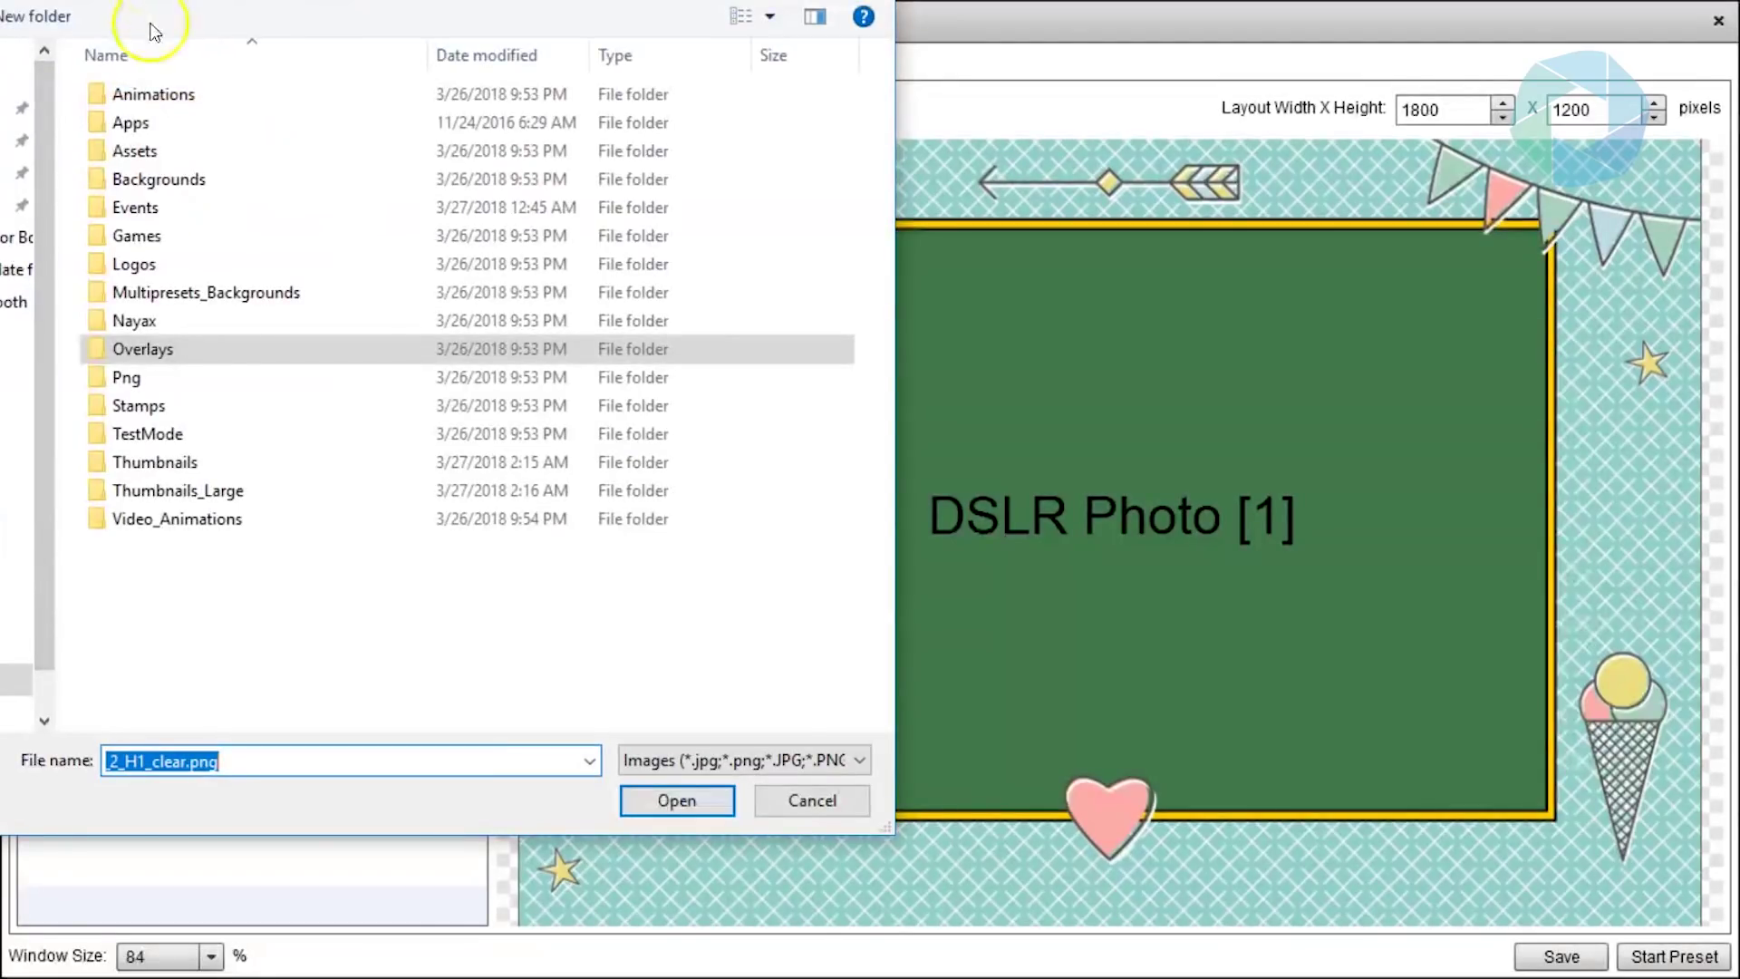
{"action": "double_click", "coordinate": [160, 263]}
{"action": "left_click", "coordinate": [623, 116]}
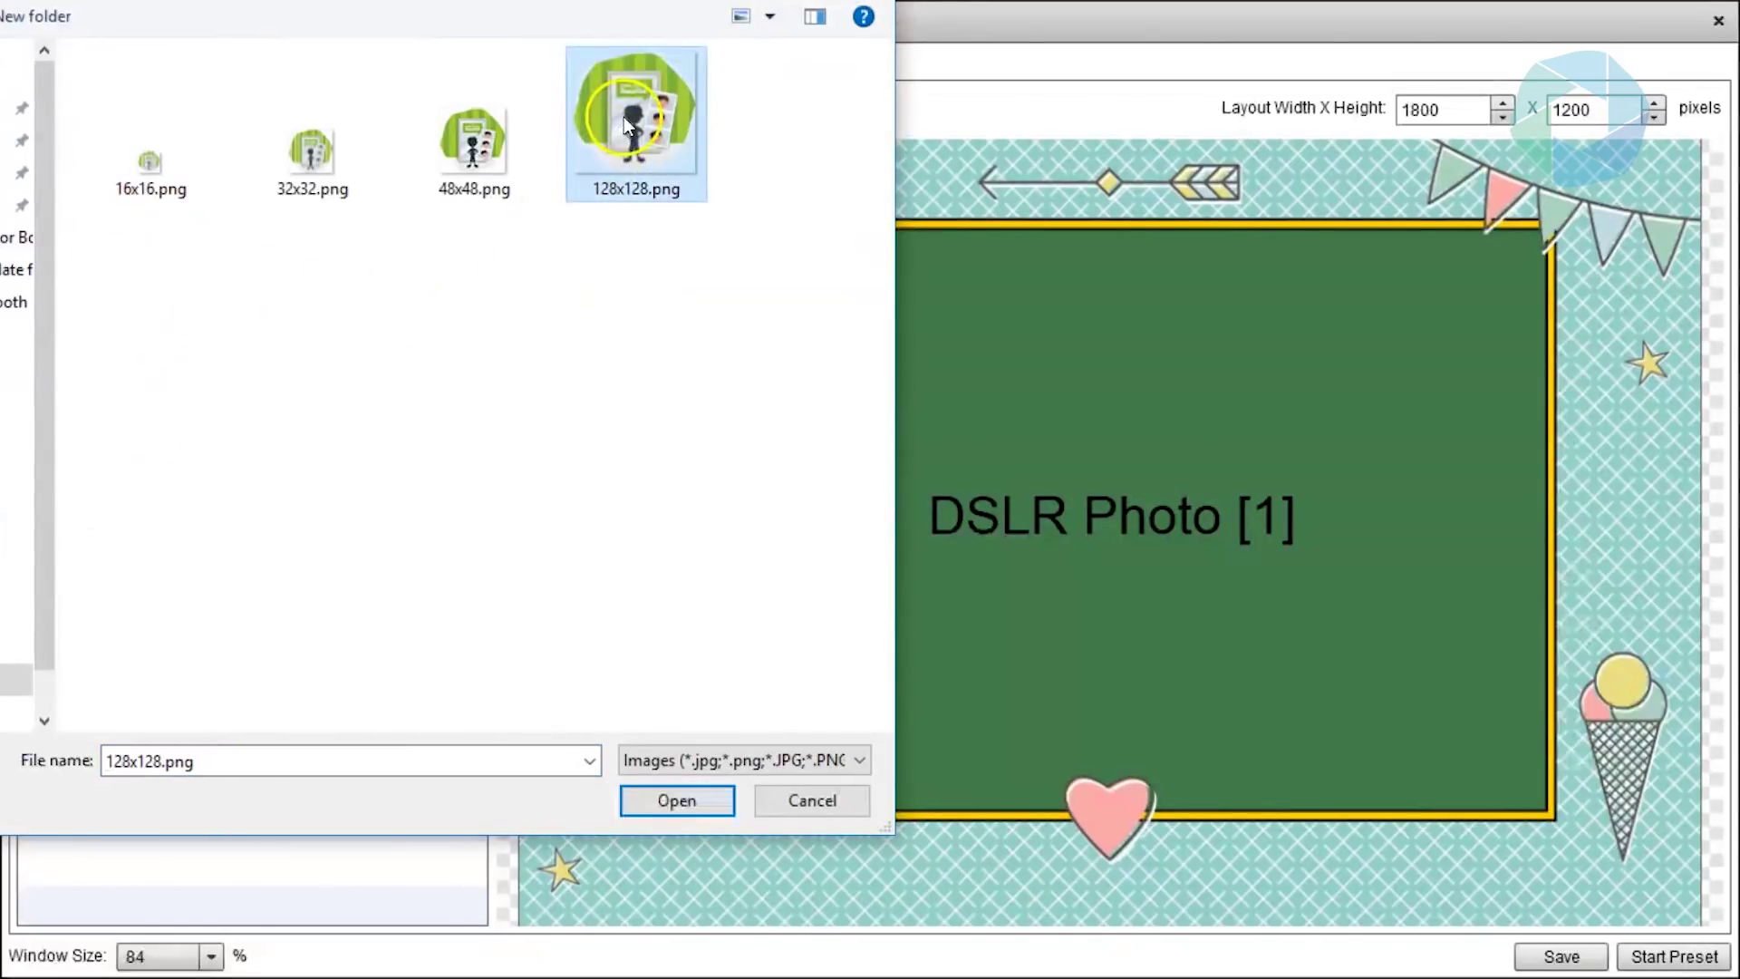
{"action": "left_click", "coordinate": [689, 802]}
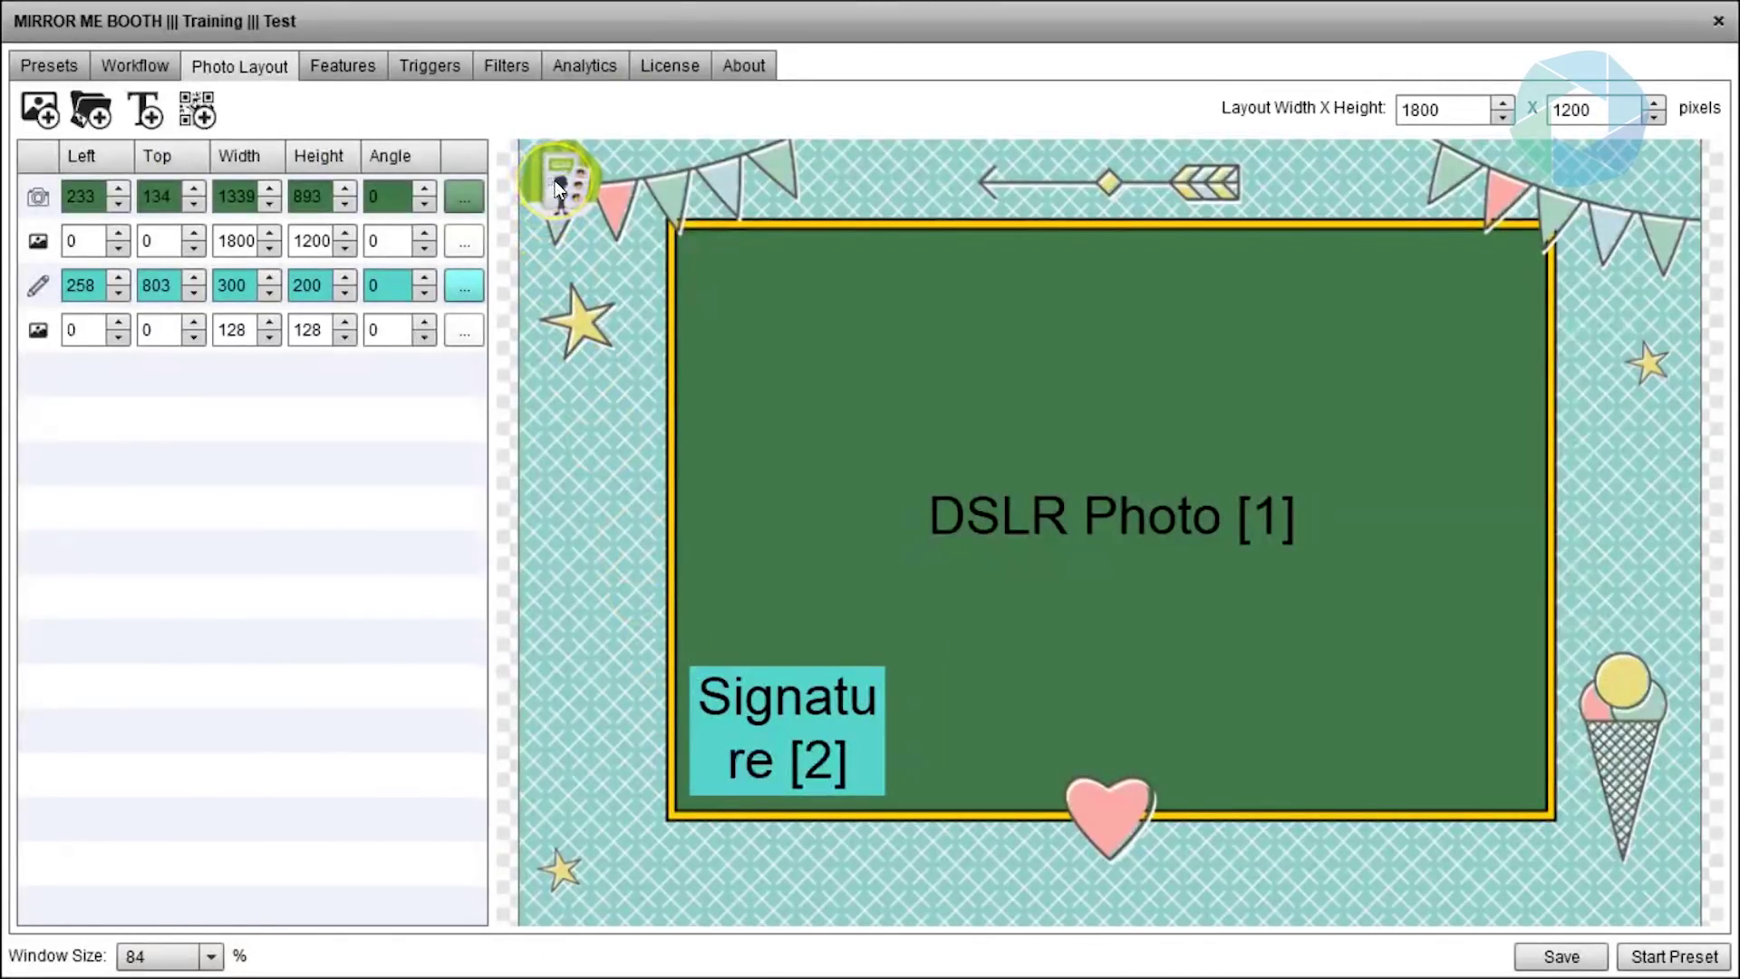
- Move the added 128x128 logo to the photo's upper-right corner at about 1393, 171
{"action": "left_click", "coordinate": [555, 181]}
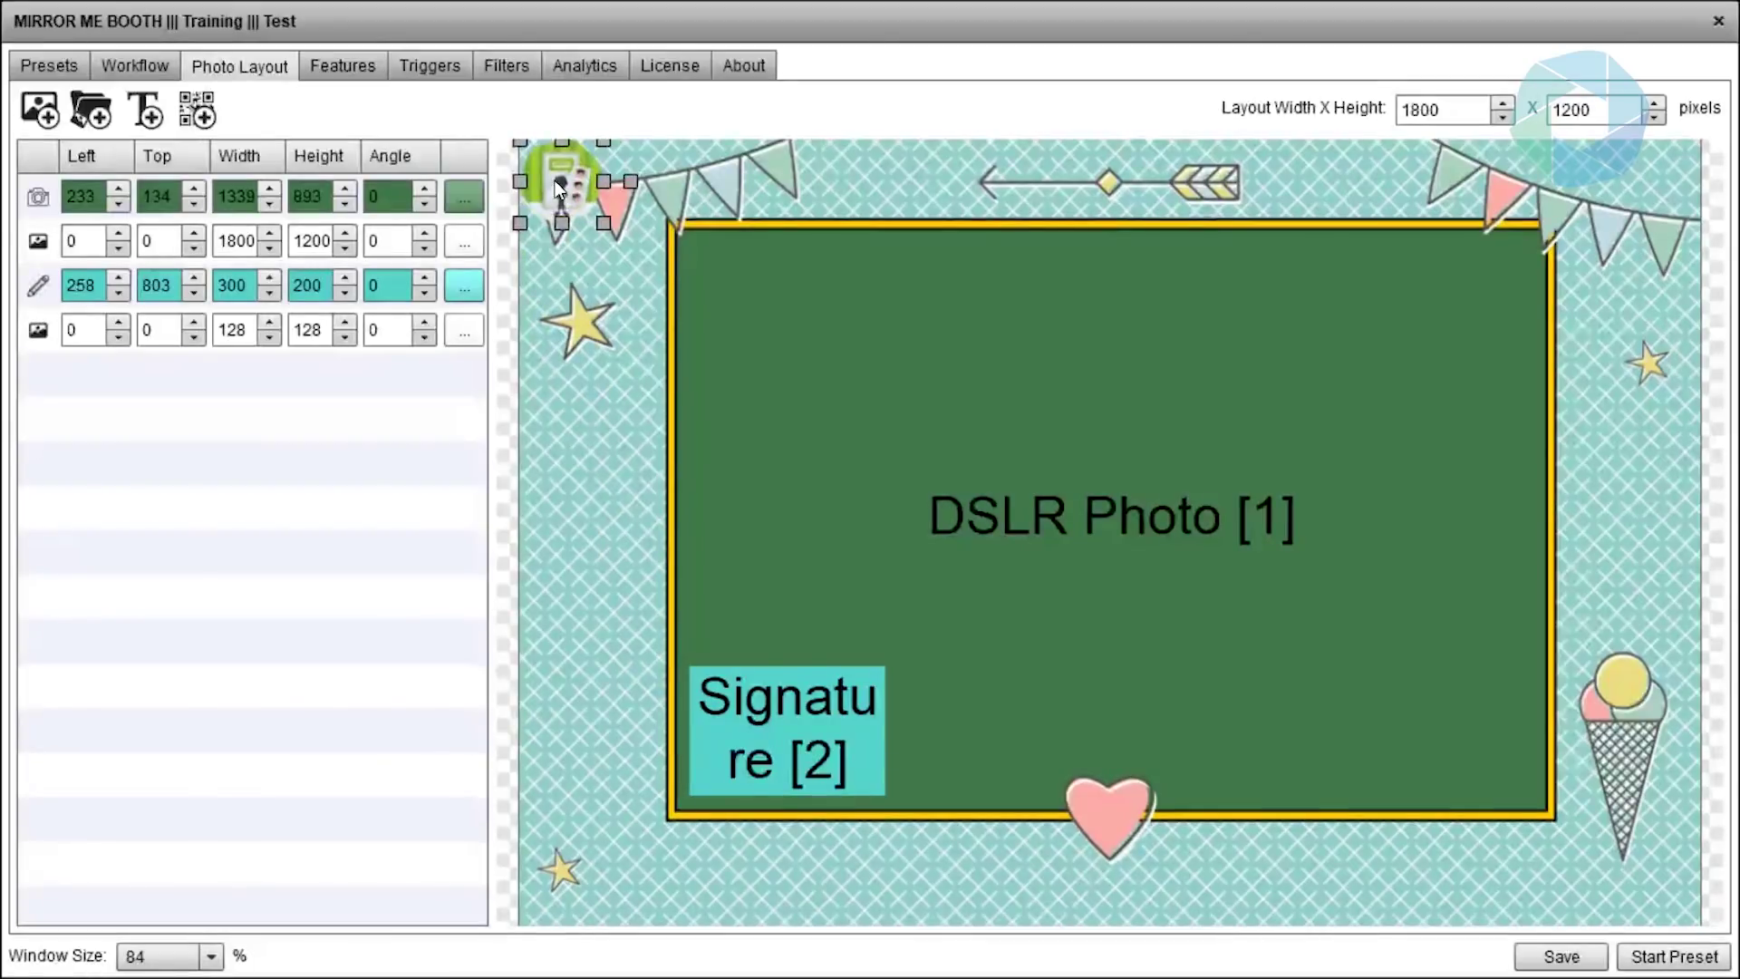
{"action": "left_click_drag", "start_coordinate": [555, 182], "coordinate": [1470, 291]}
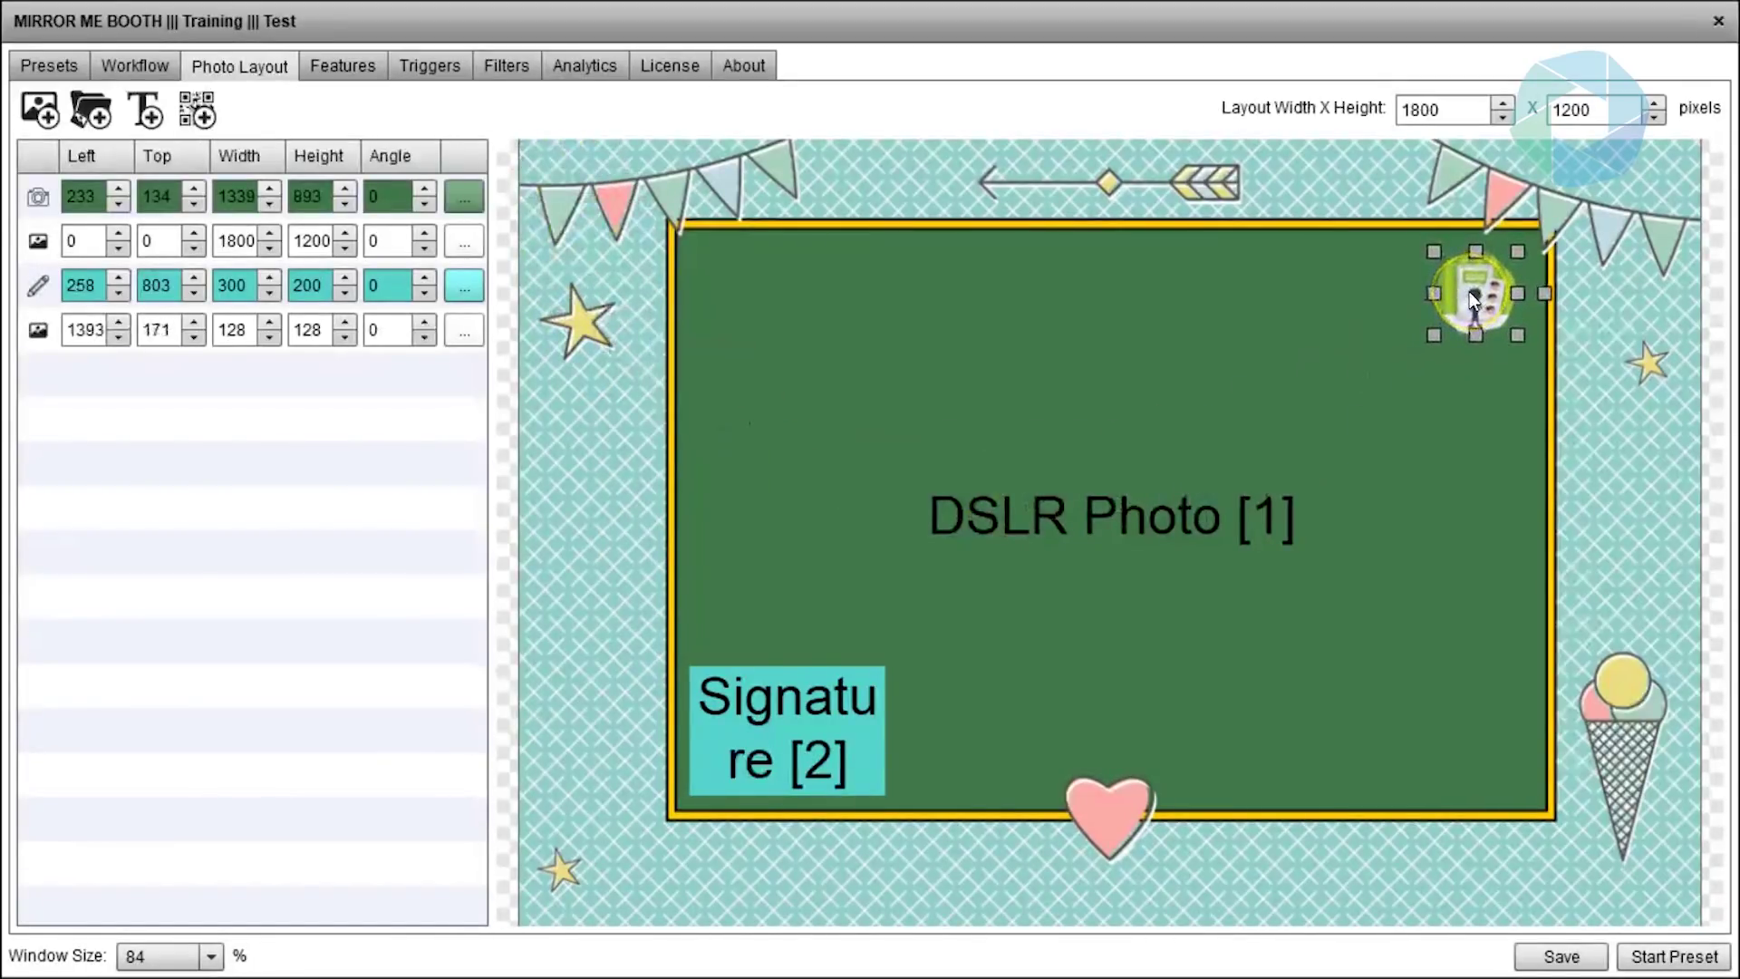
{"action": "left_click", "coordinate": [175, 389]}
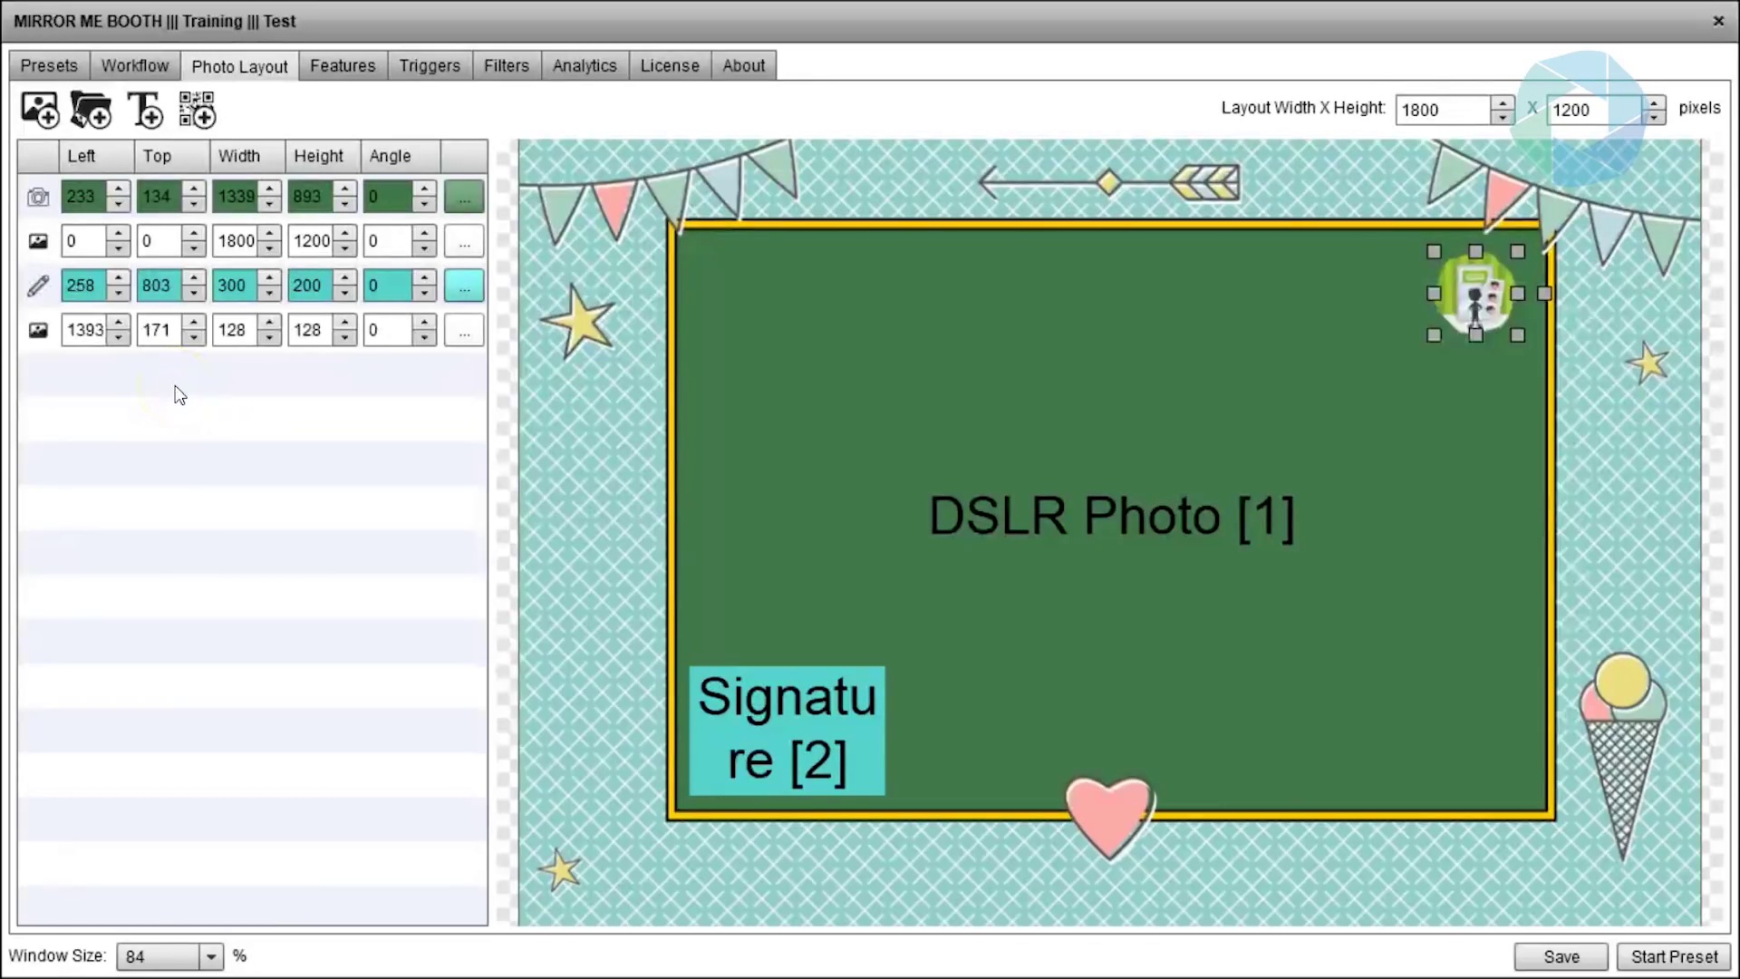
- Replace the full-size background overlay's image with Beauty_Mirror_3_H1_clear.png from the Romantic_Horizontal overlays folder
{"action": "left_click", "coordinate": [50, 251]}
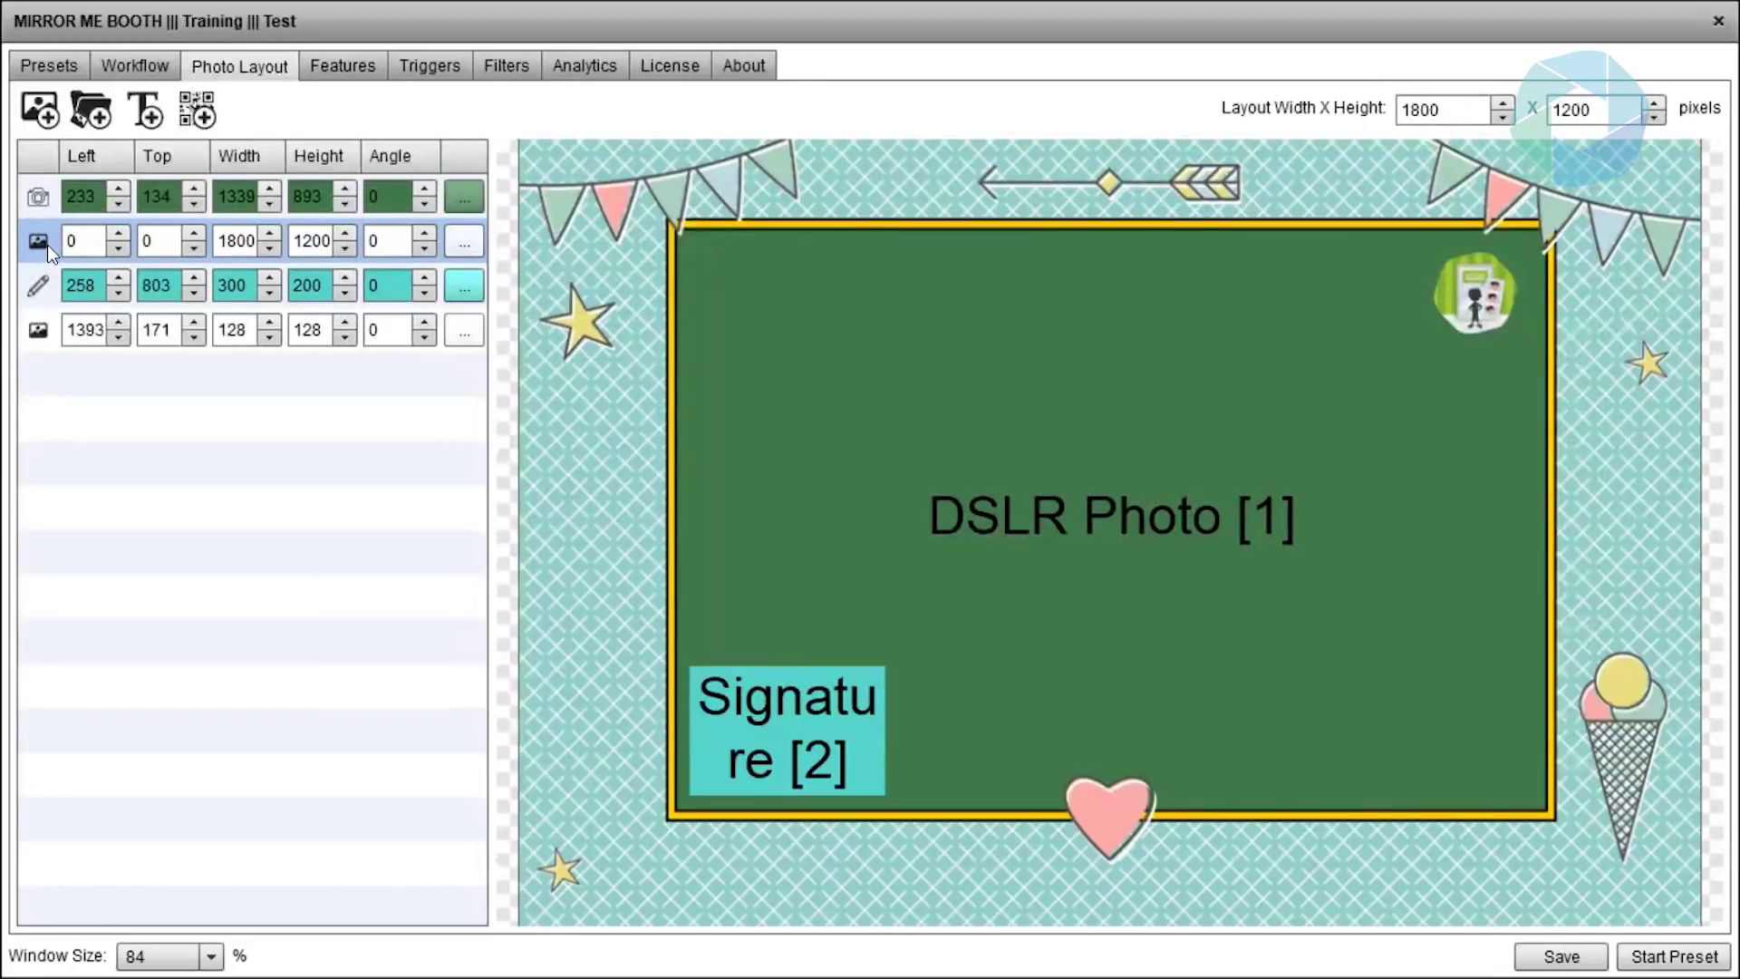
{"action": "left_click", "coordinate": [462, 243]}
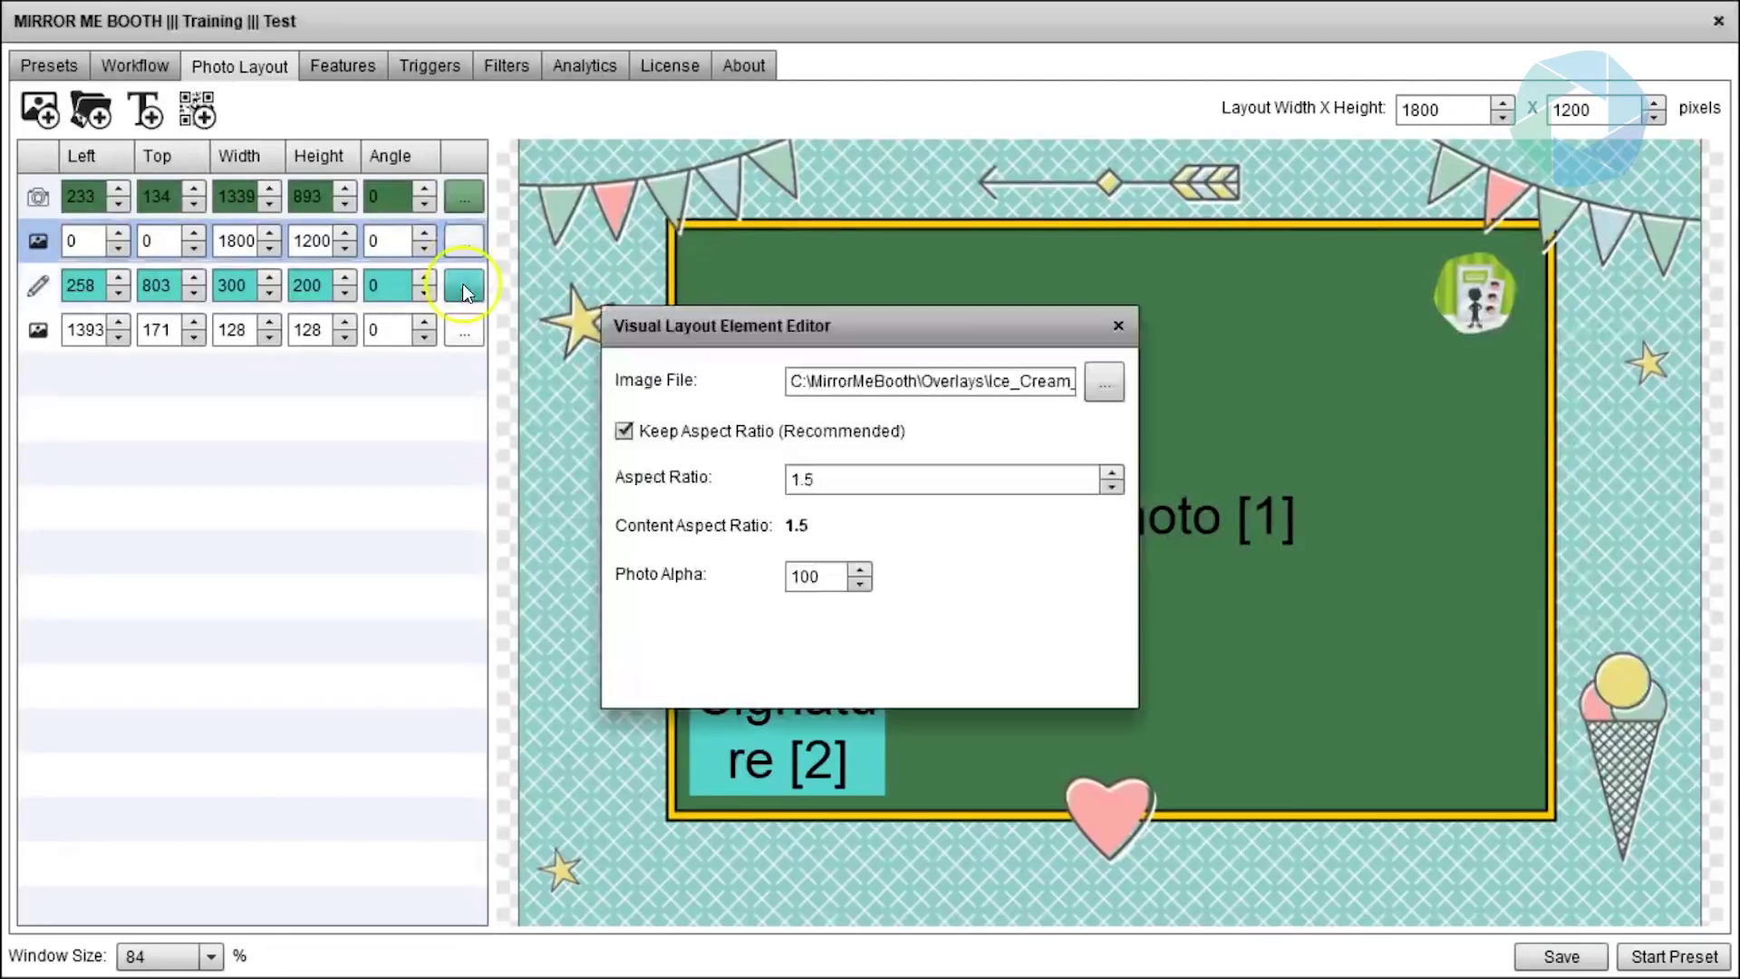
{"action": "left_click", "coordinate": [620, 360]}
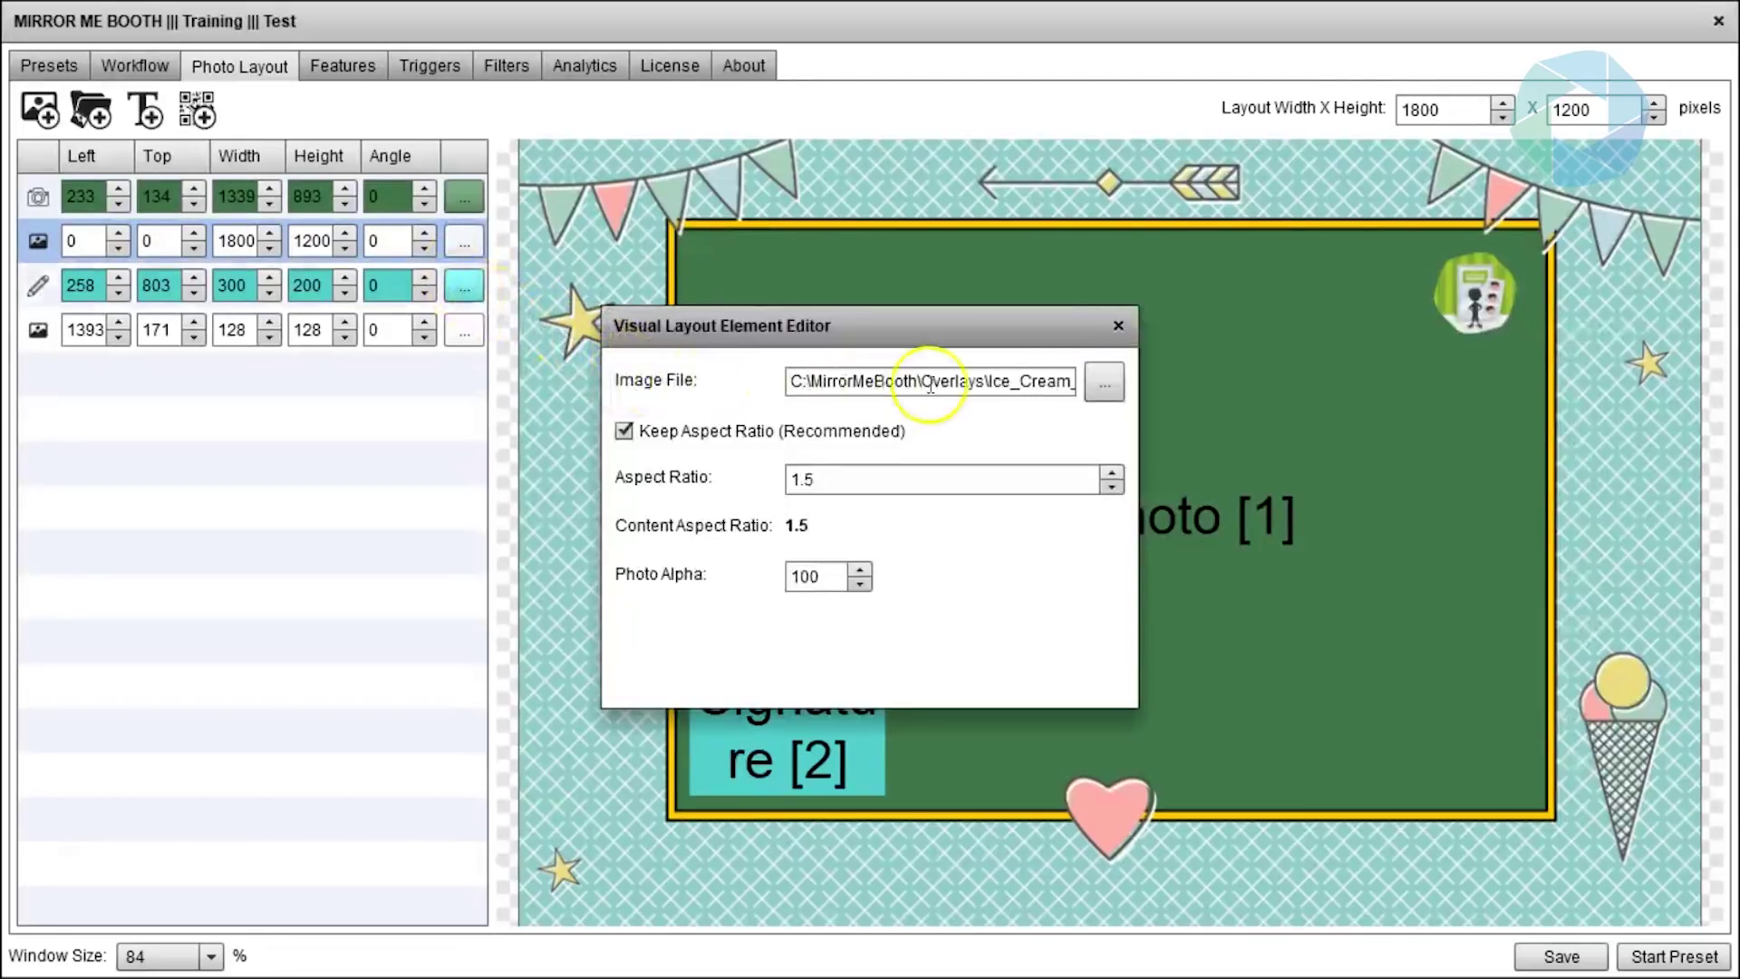
{"action": "left_click", "coordinate": [1104, 385]}
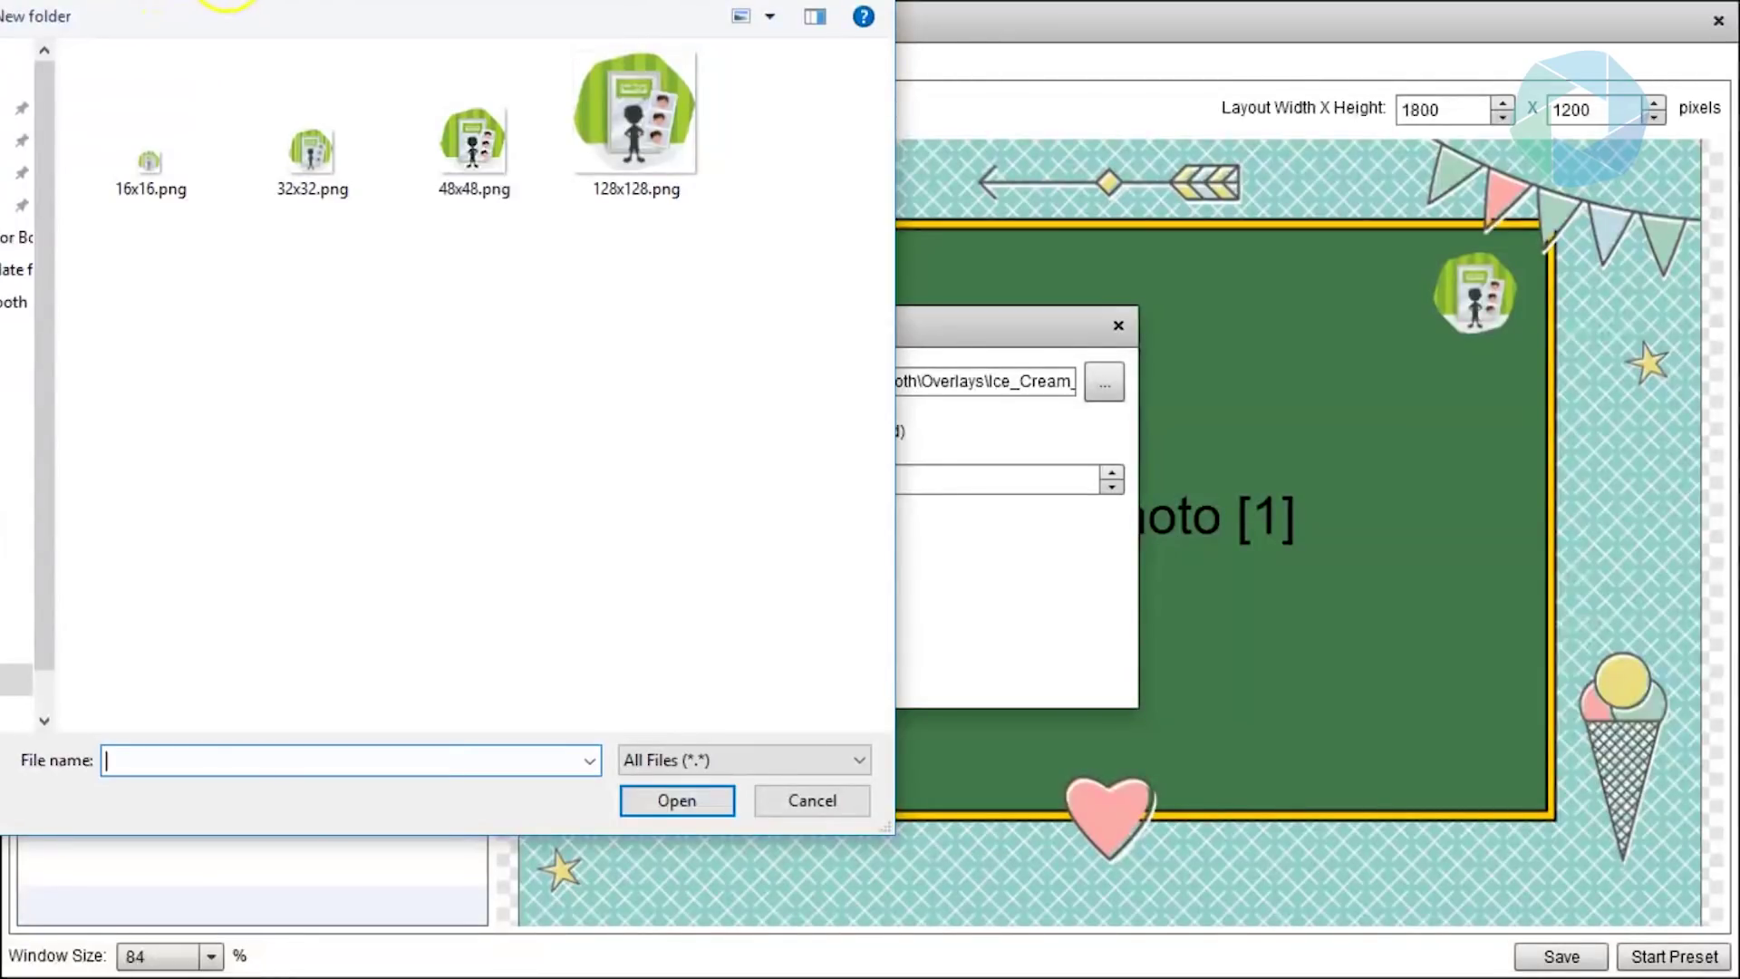
{"action": "left_click", "coordinate": [226, 0]}
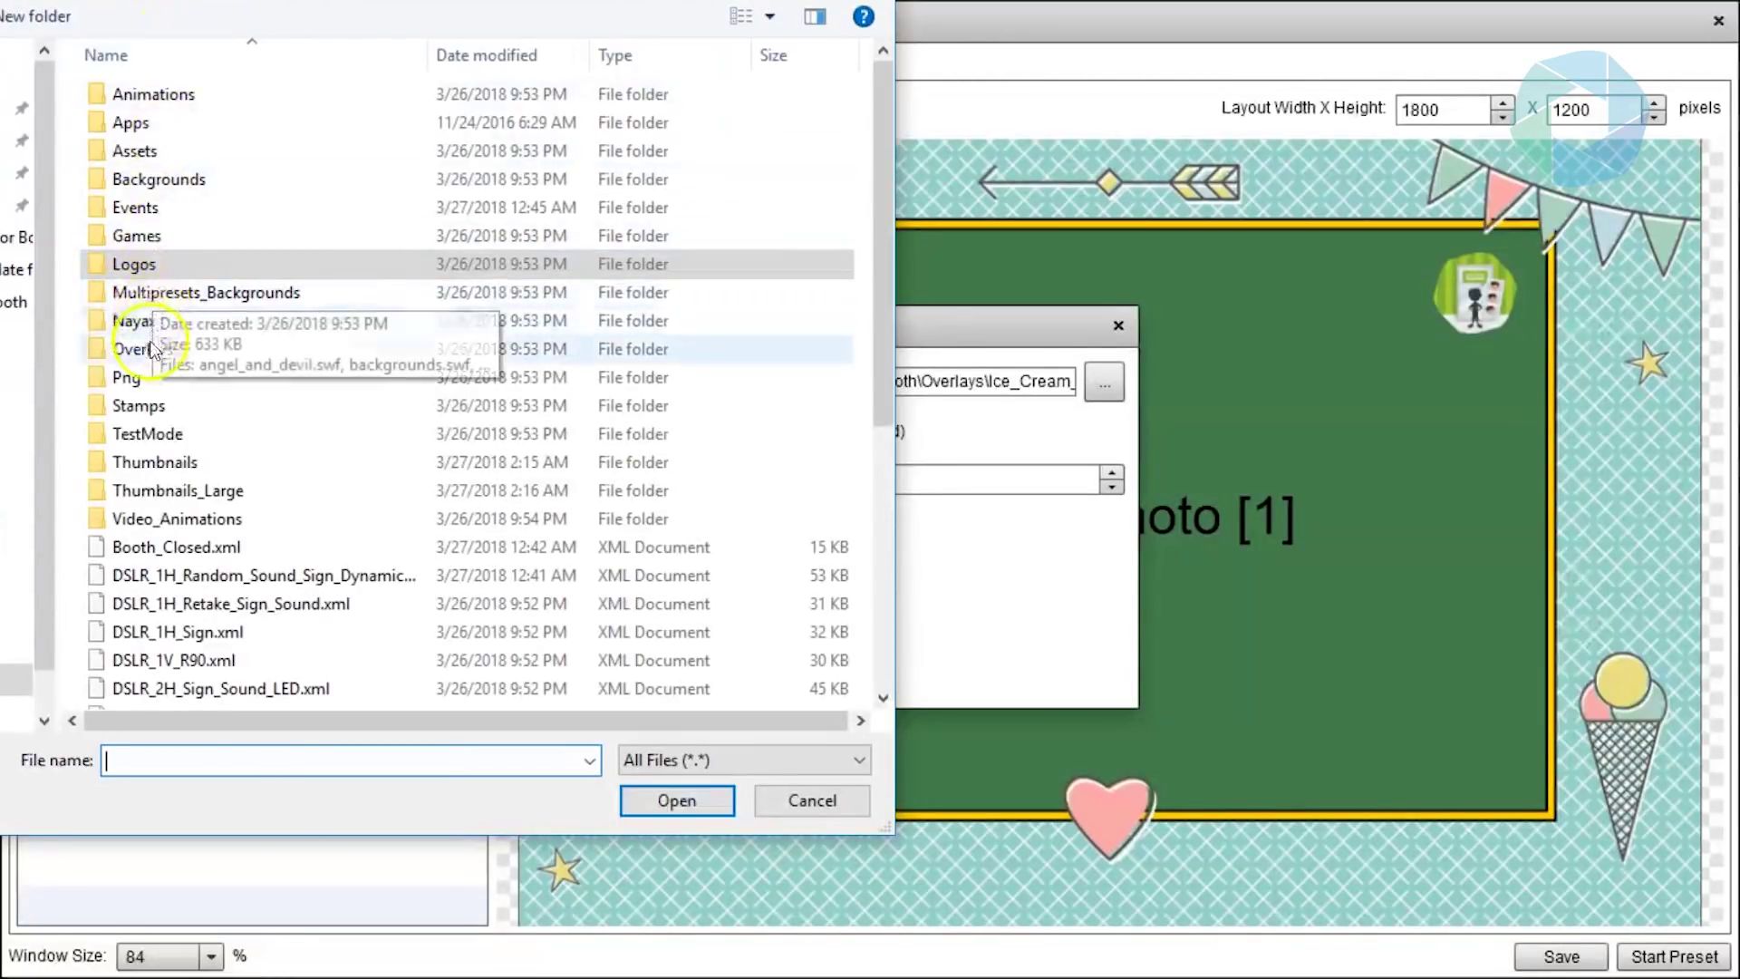
{"action": "double_click", "coordinate": [145, 349]}
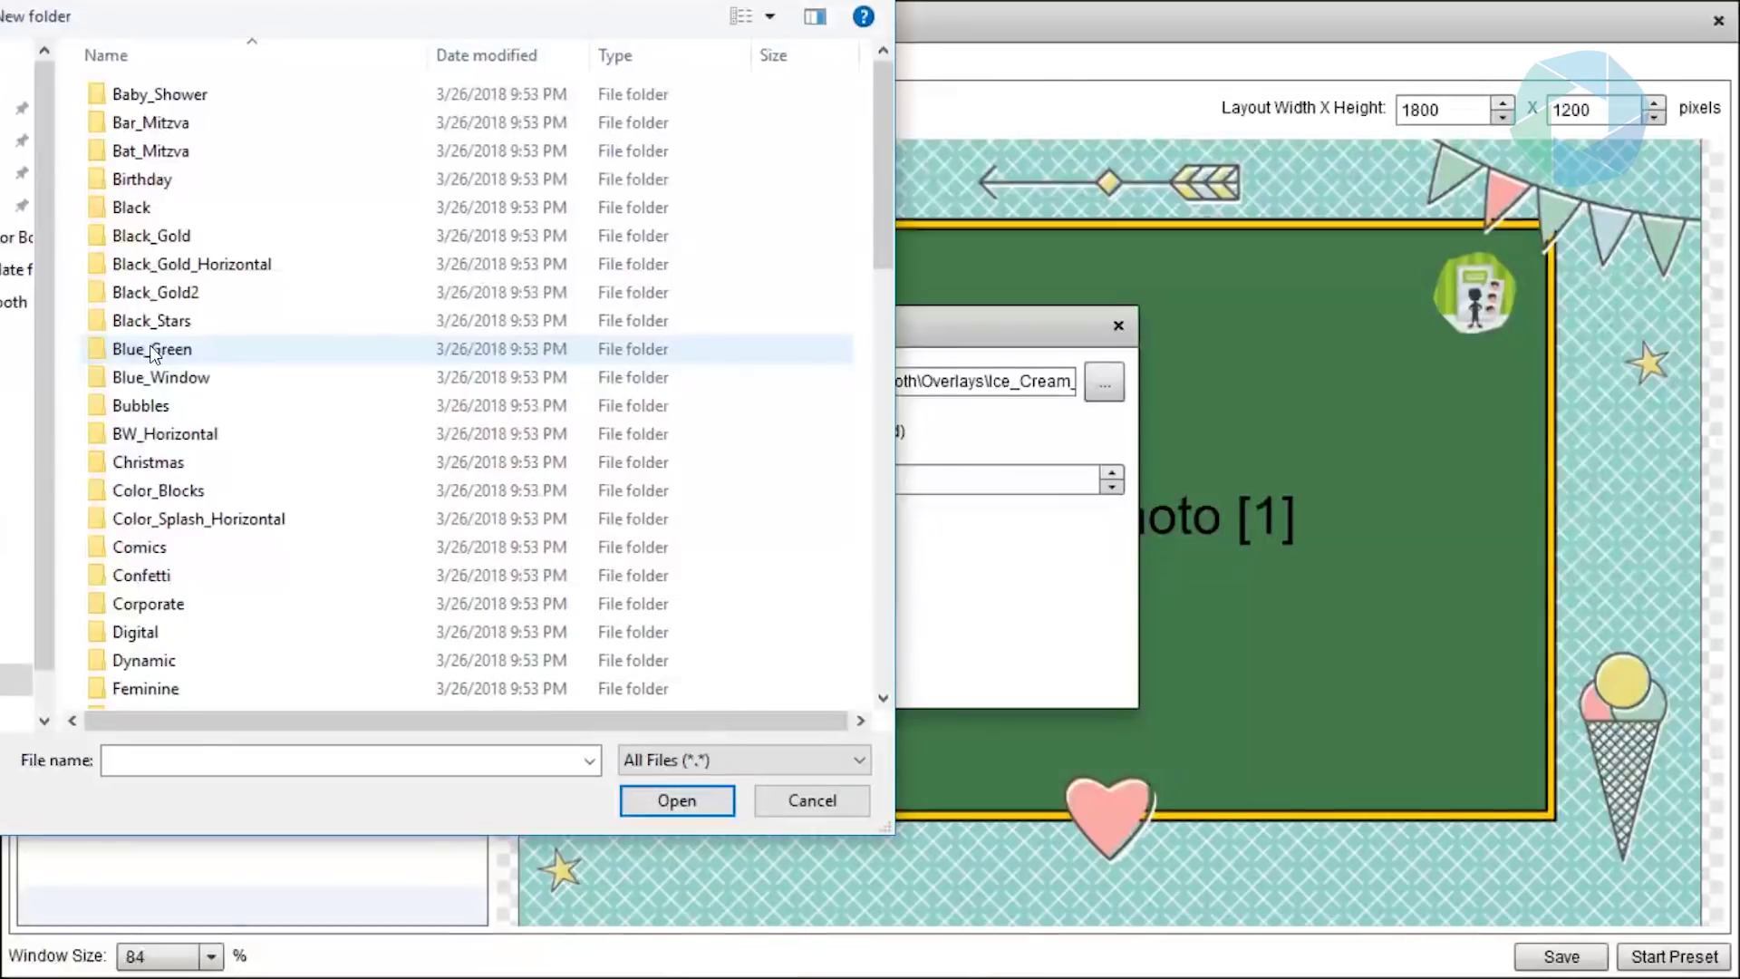
{"action": "left_click_drag", "start_coordinate": [887, 117], "coordinate": [879, 401]}
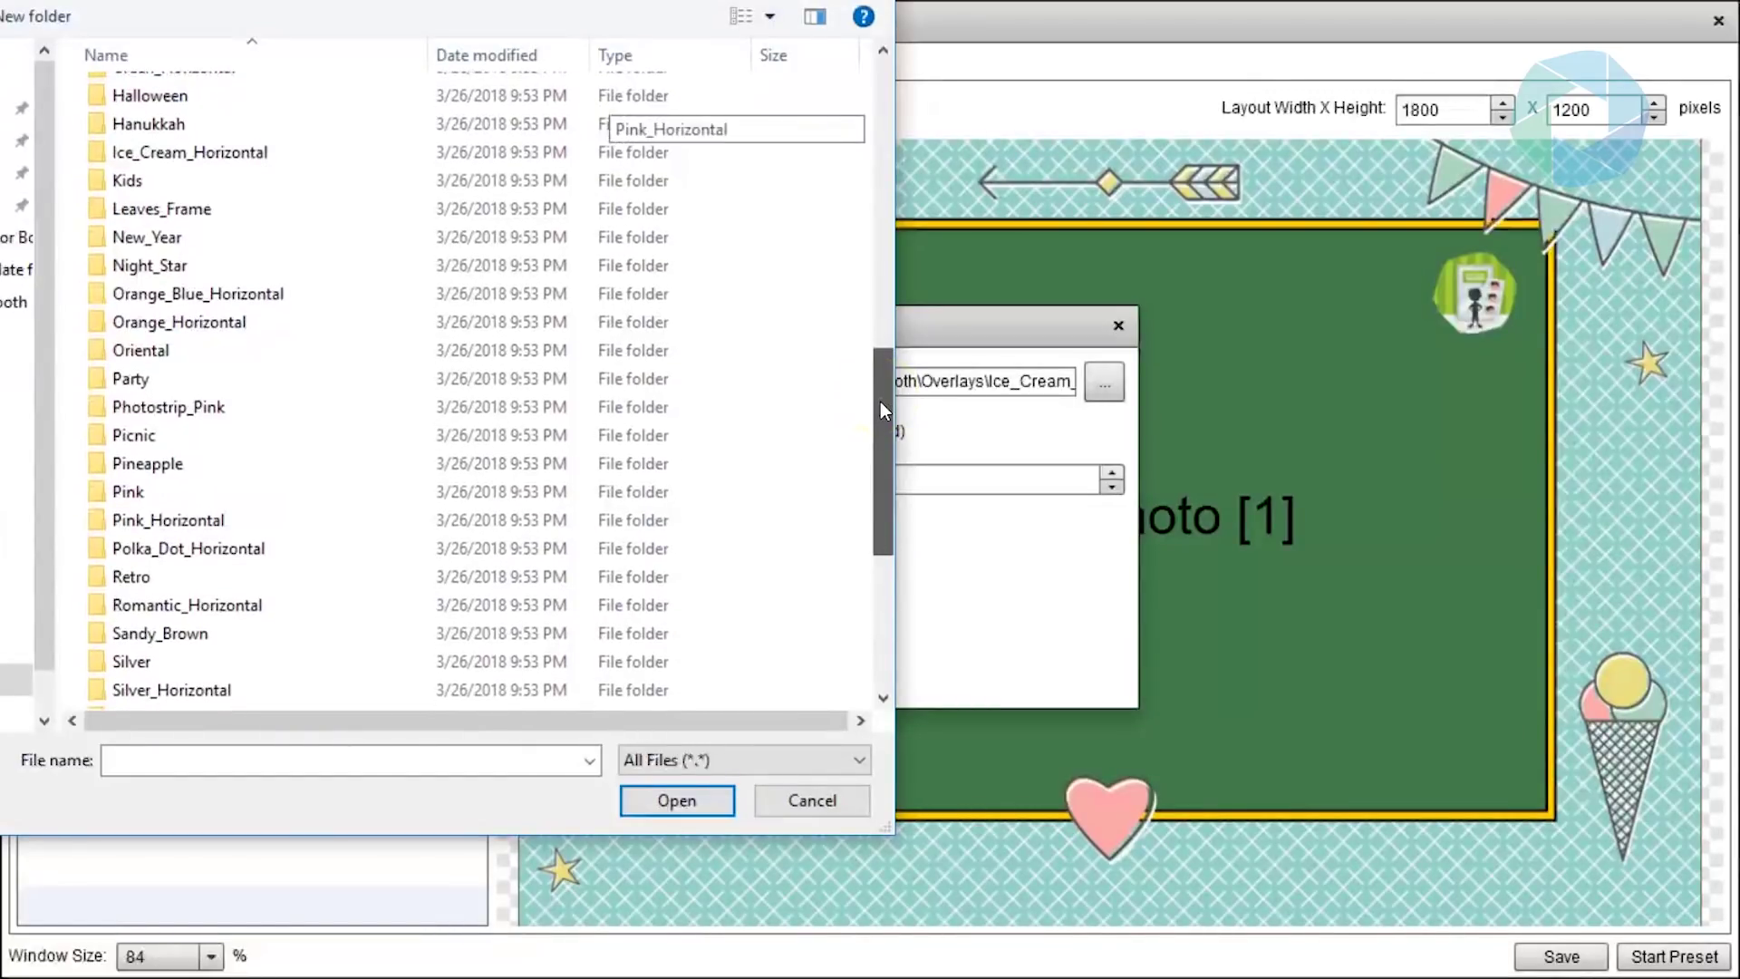
{"action": "double_click", "coordinate": [234, 602]}
{"action": "left_click", "coordinate": [182, 160]}
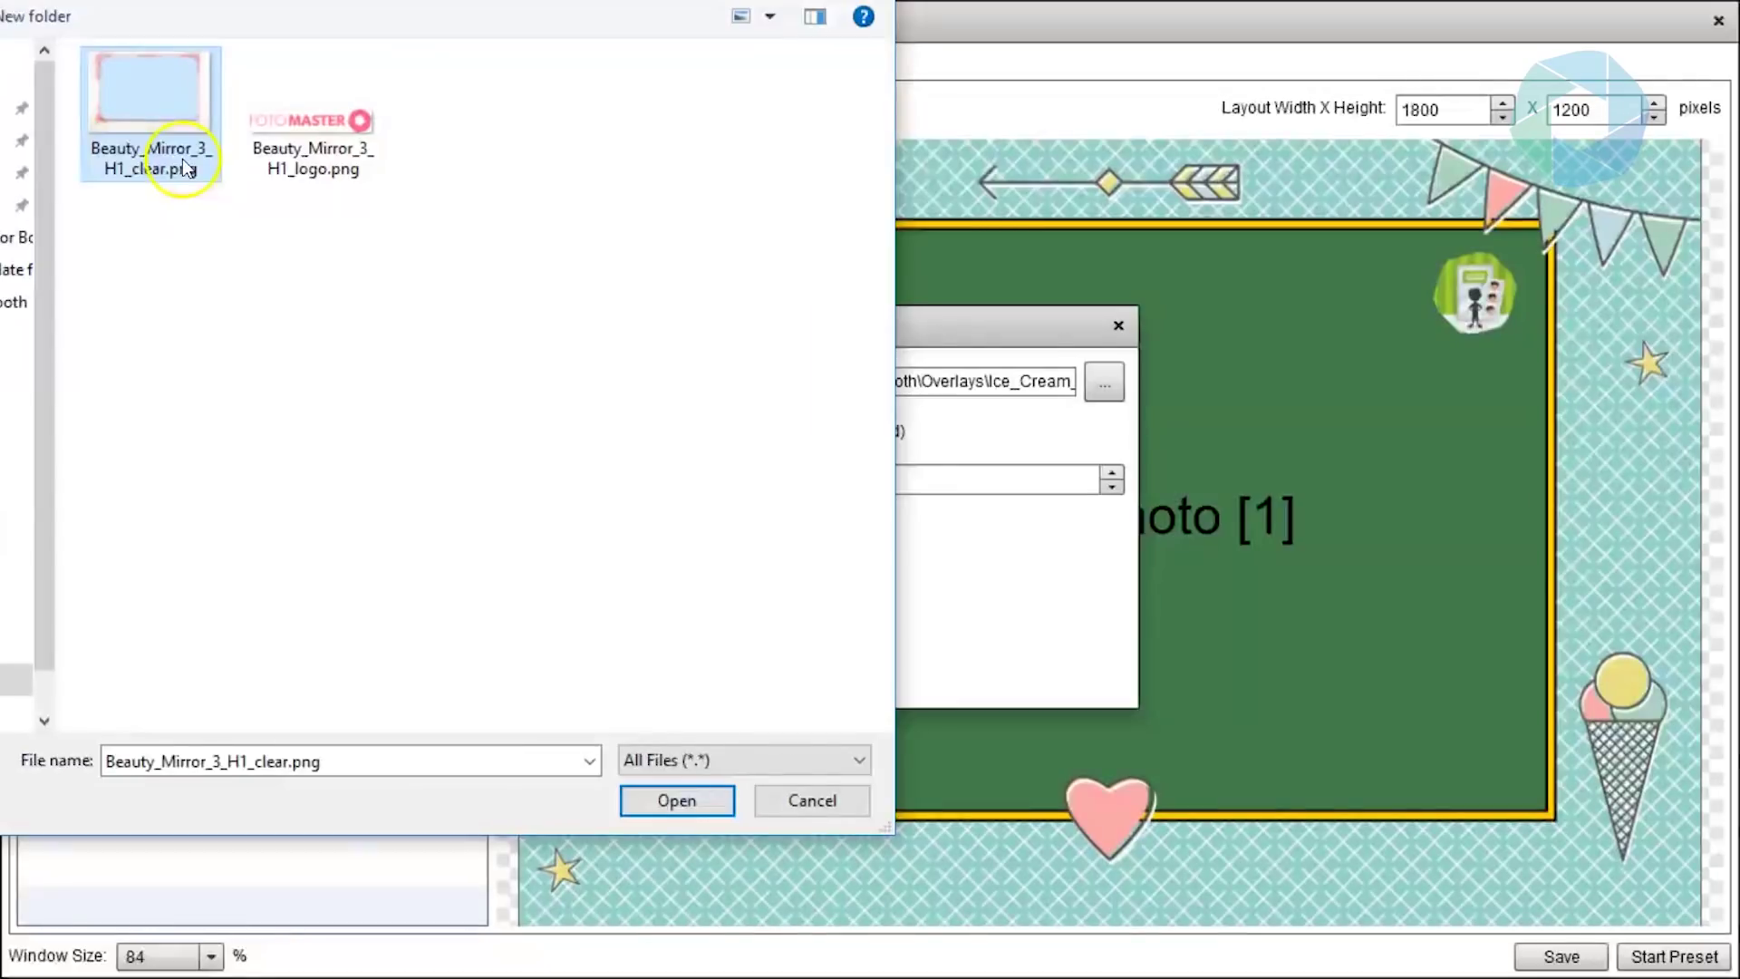
{"action": "left_click", "coordinate": [678, 802]}
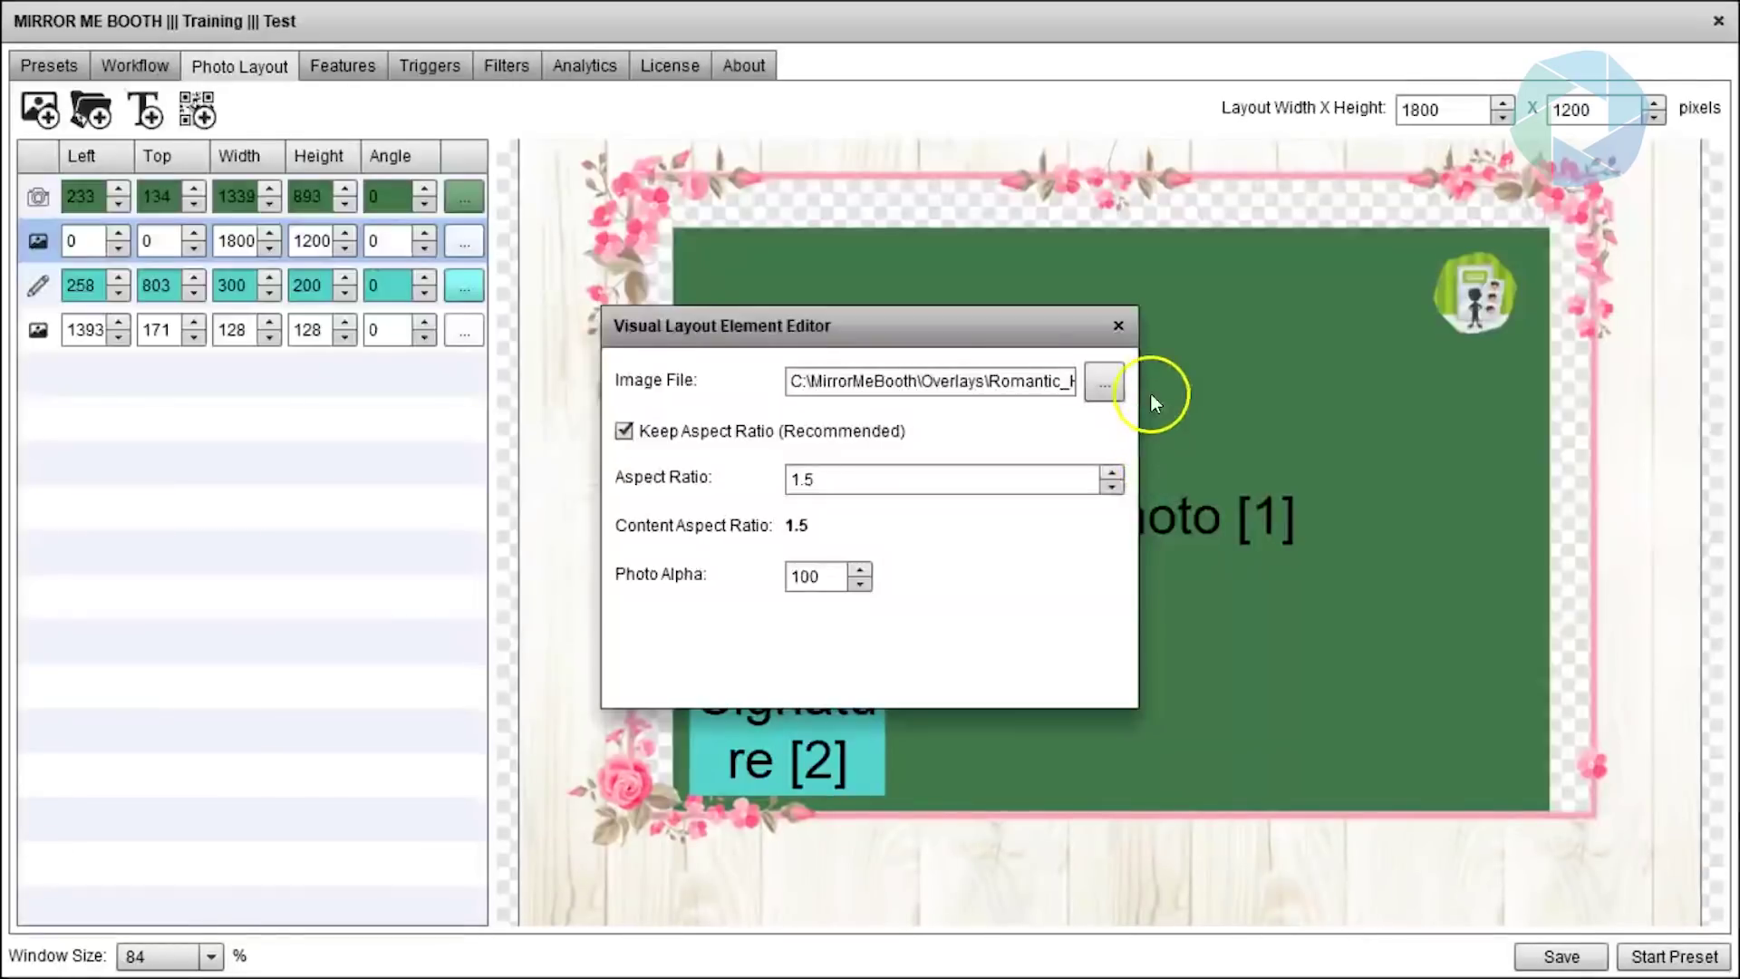
{"action": "left_click", "coordinate": [1120, 326]}
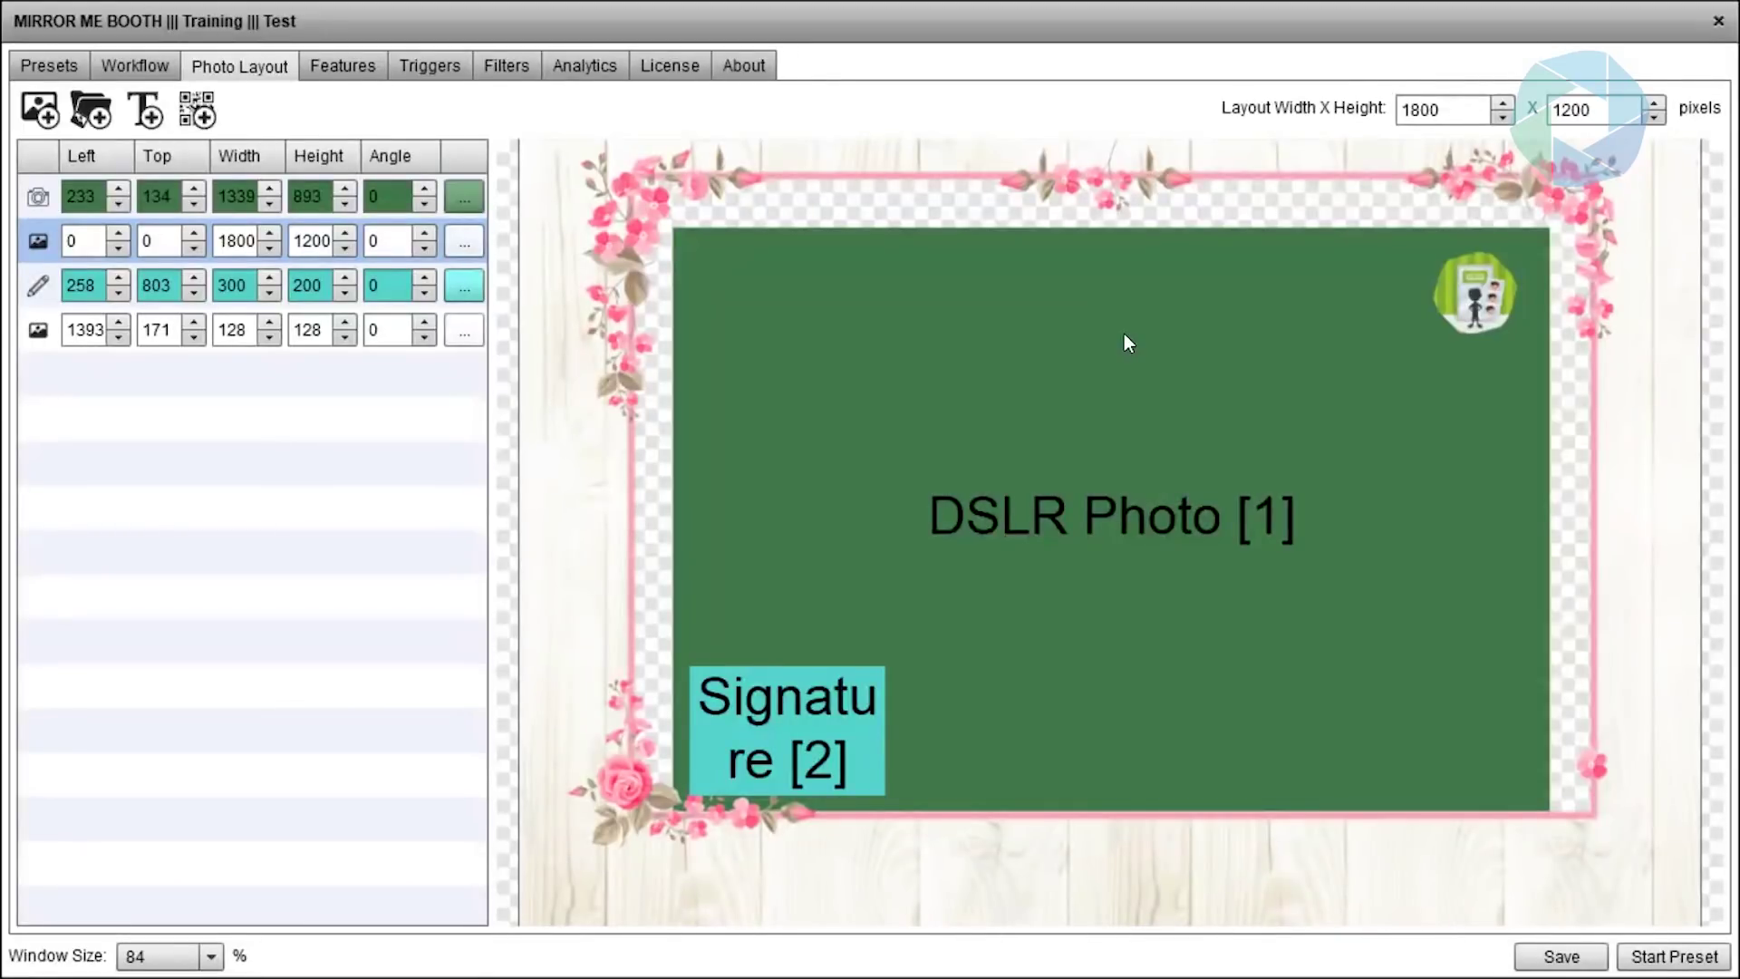
- Bring the DSLR photo in front of all other elements and enlarge it to about 1457 × 971 to fill the pink frame
{"action": "left_click", "coordinate": [38, 196]}
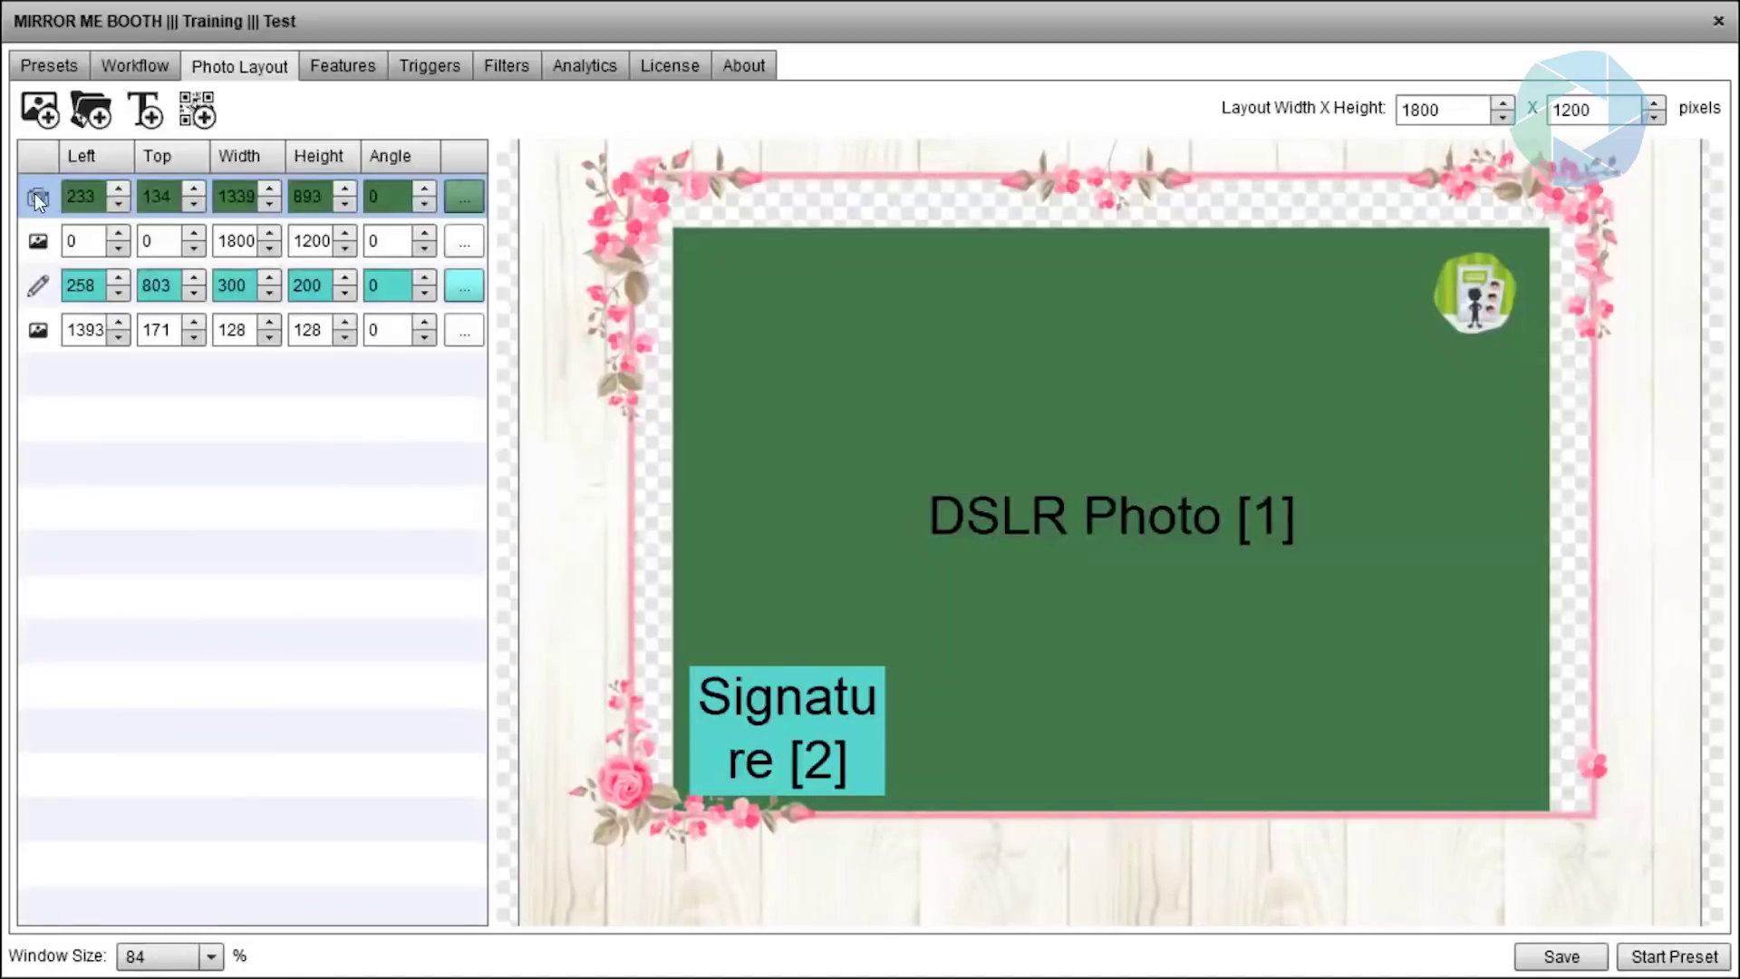
{"action": "left_click_drag", "start_coordinate": [36, 196], "coordinate": [46, 363]}
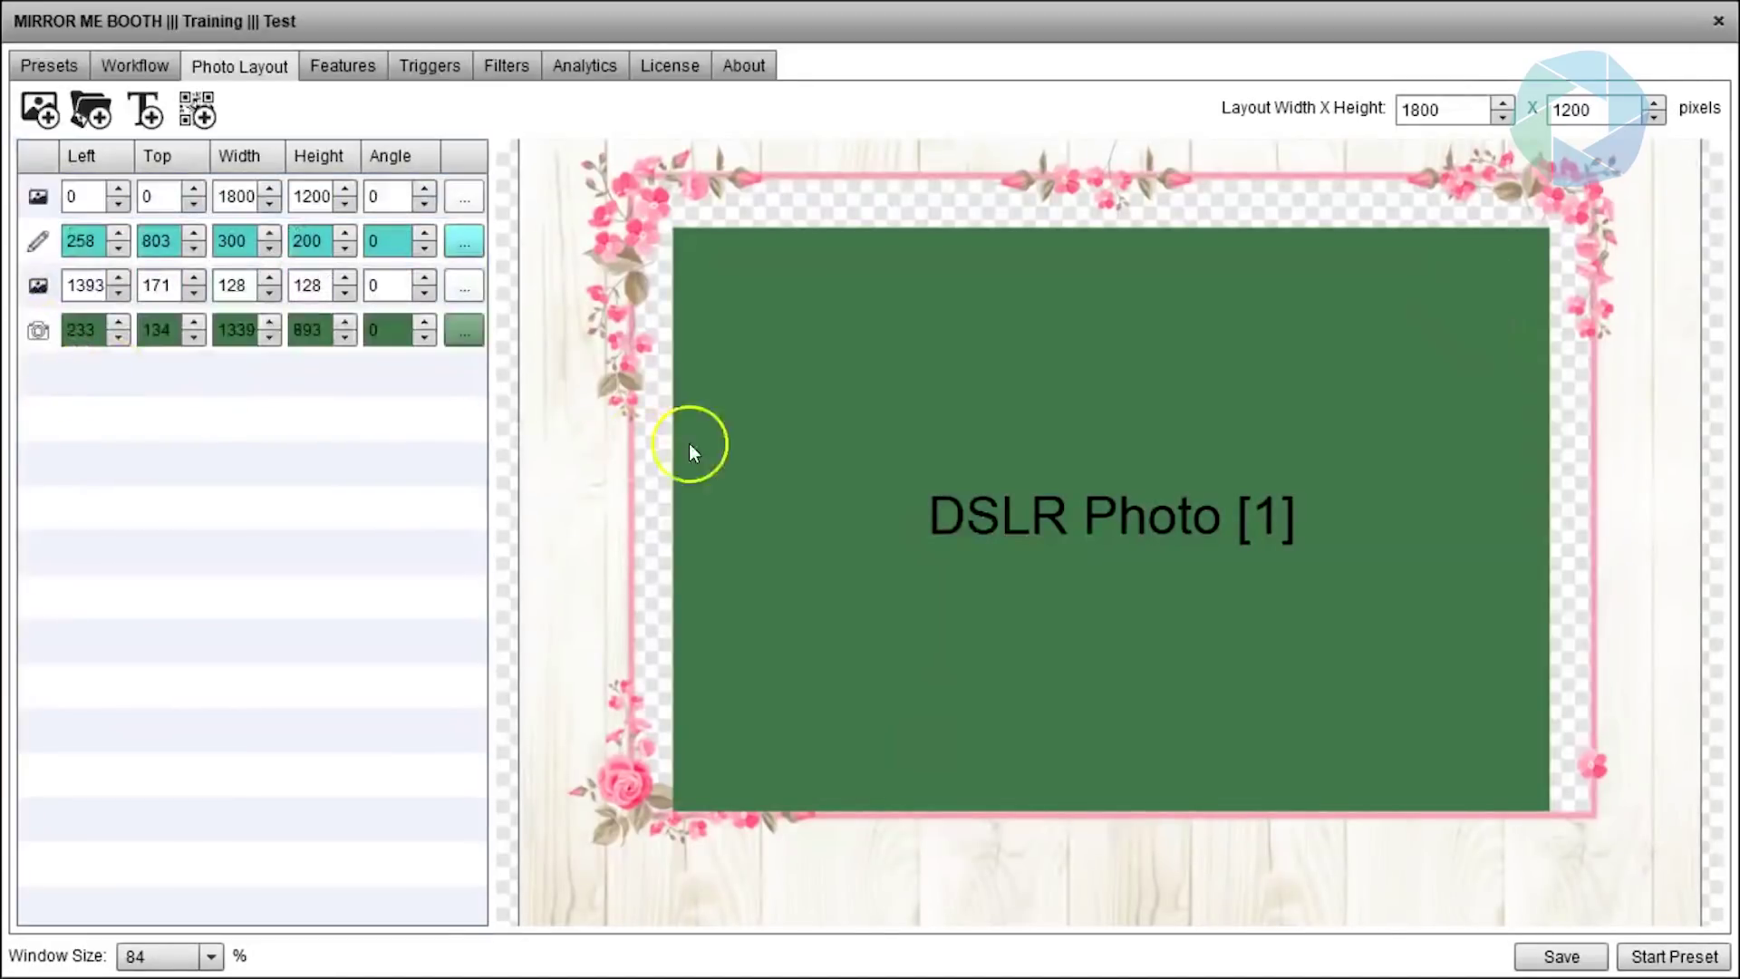
{"action": "left_click", "coordinate": [928, 437]}
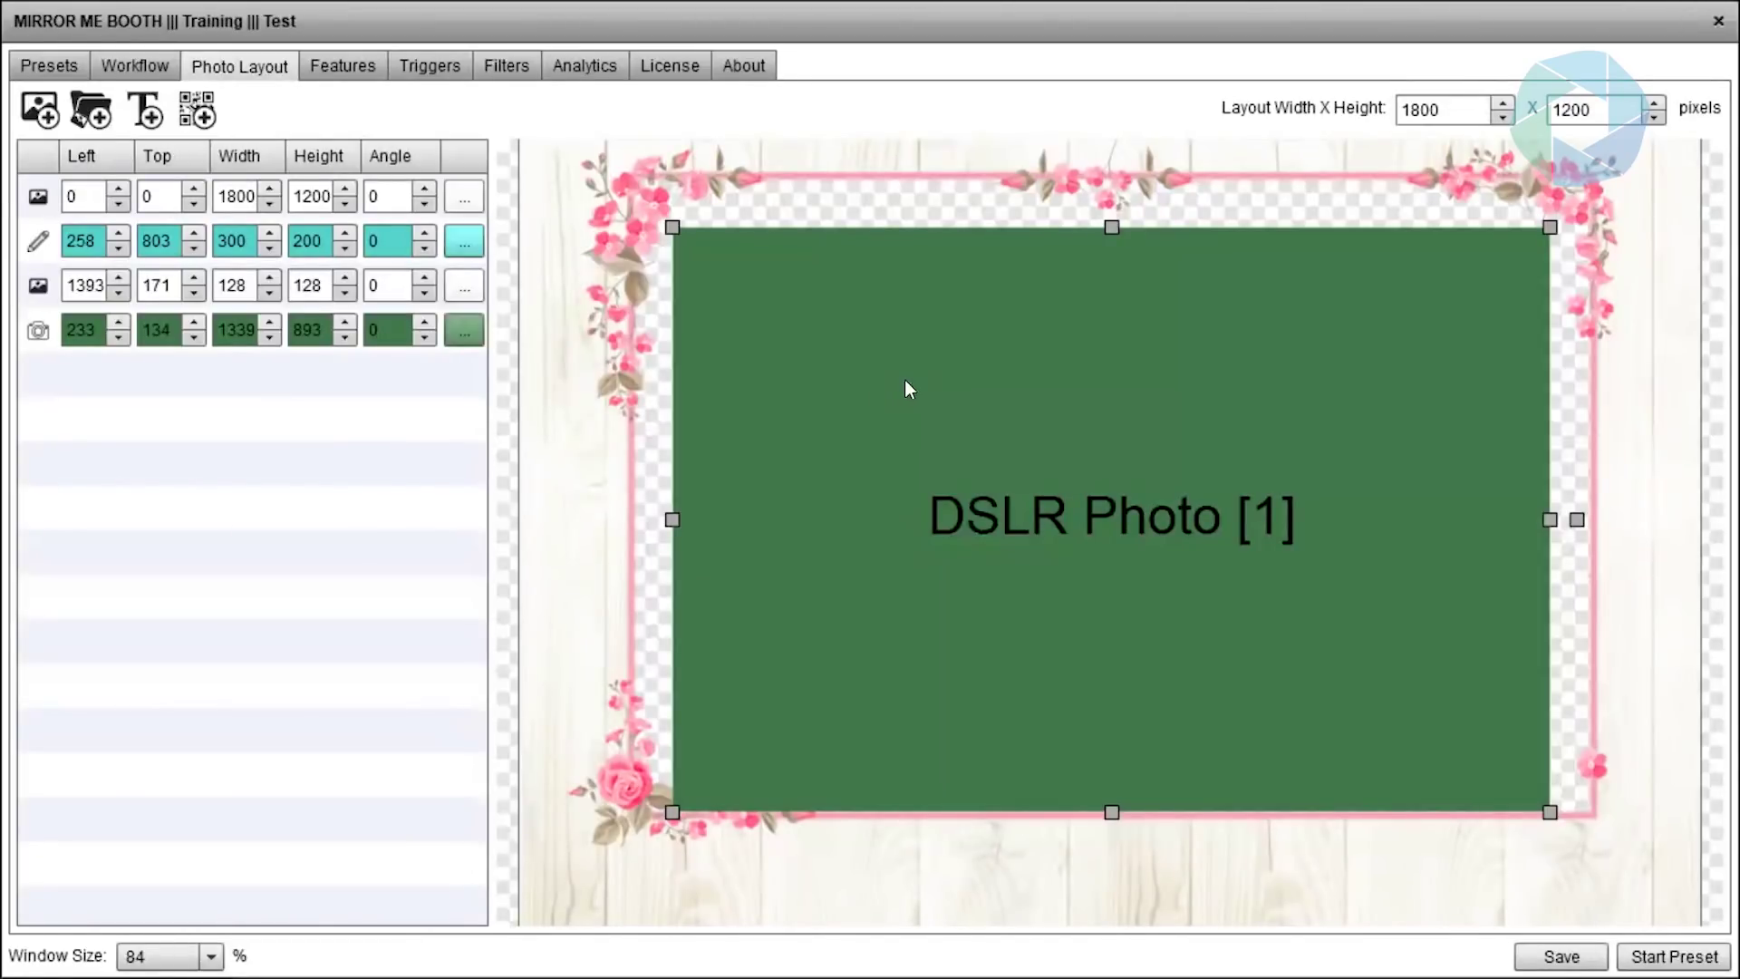
{"action": "left_click_drag", "start_coordinate": [676, 227], "coordinate": [594, 258]}
{"action": "left_click_drag", "start_coordinate": [1352, 618], "coordinate": [1396, 618]}
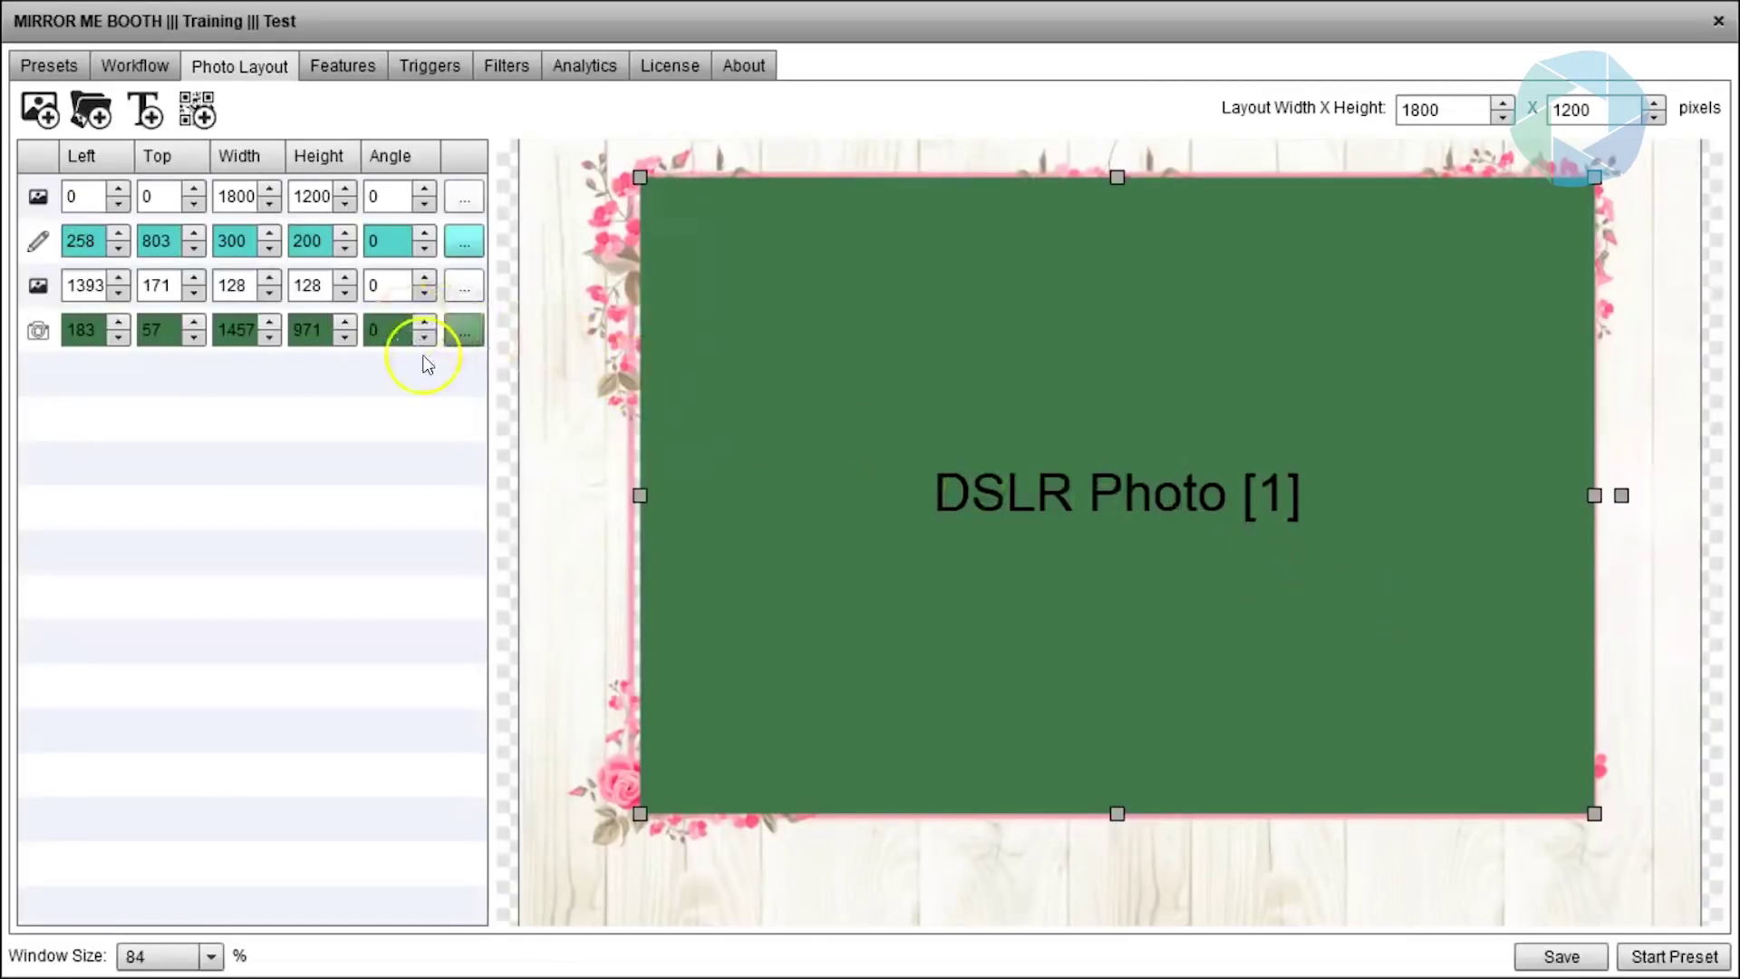
- Try the DSLR photo's height in small increments and set it to 950
{"action": "left_click", "coordinate": [346, 337]}
{"action": "left_click", "coordinate": [351, 340]}
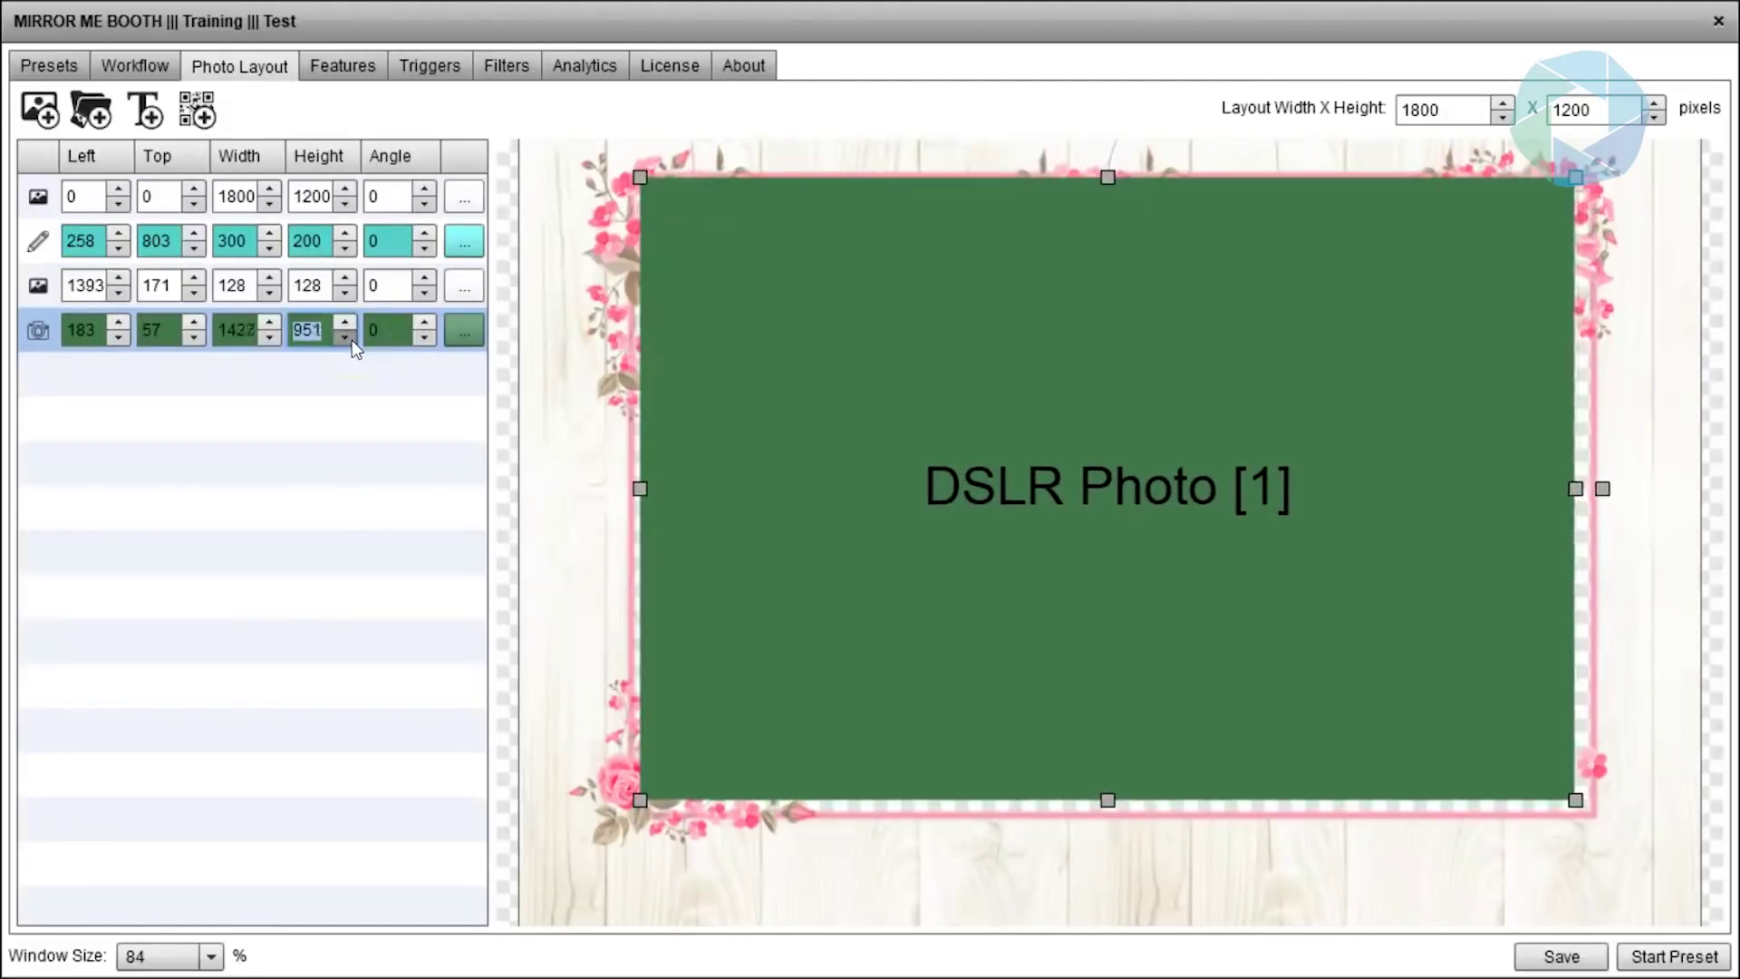
{"action": "left_click", "coordinate": [351, 324]}
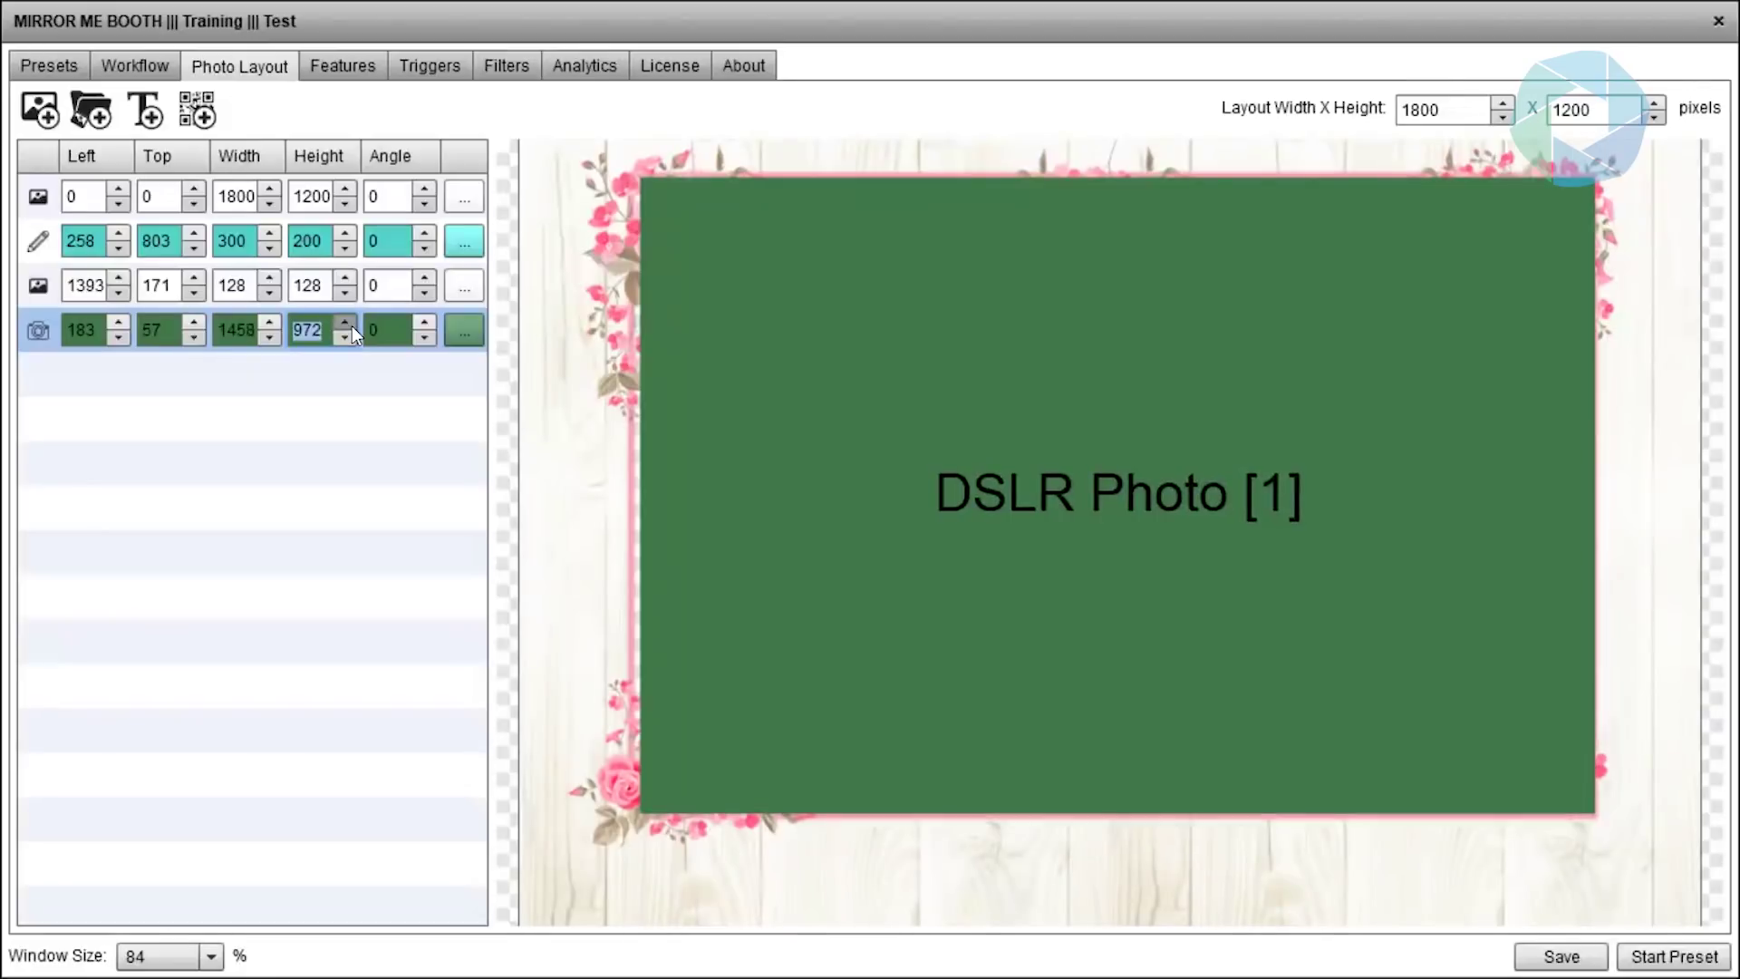
{"action": "left_click", "coordinate": [310, 330]}
{"action": "left_click", "coordinate": [310, 330]}
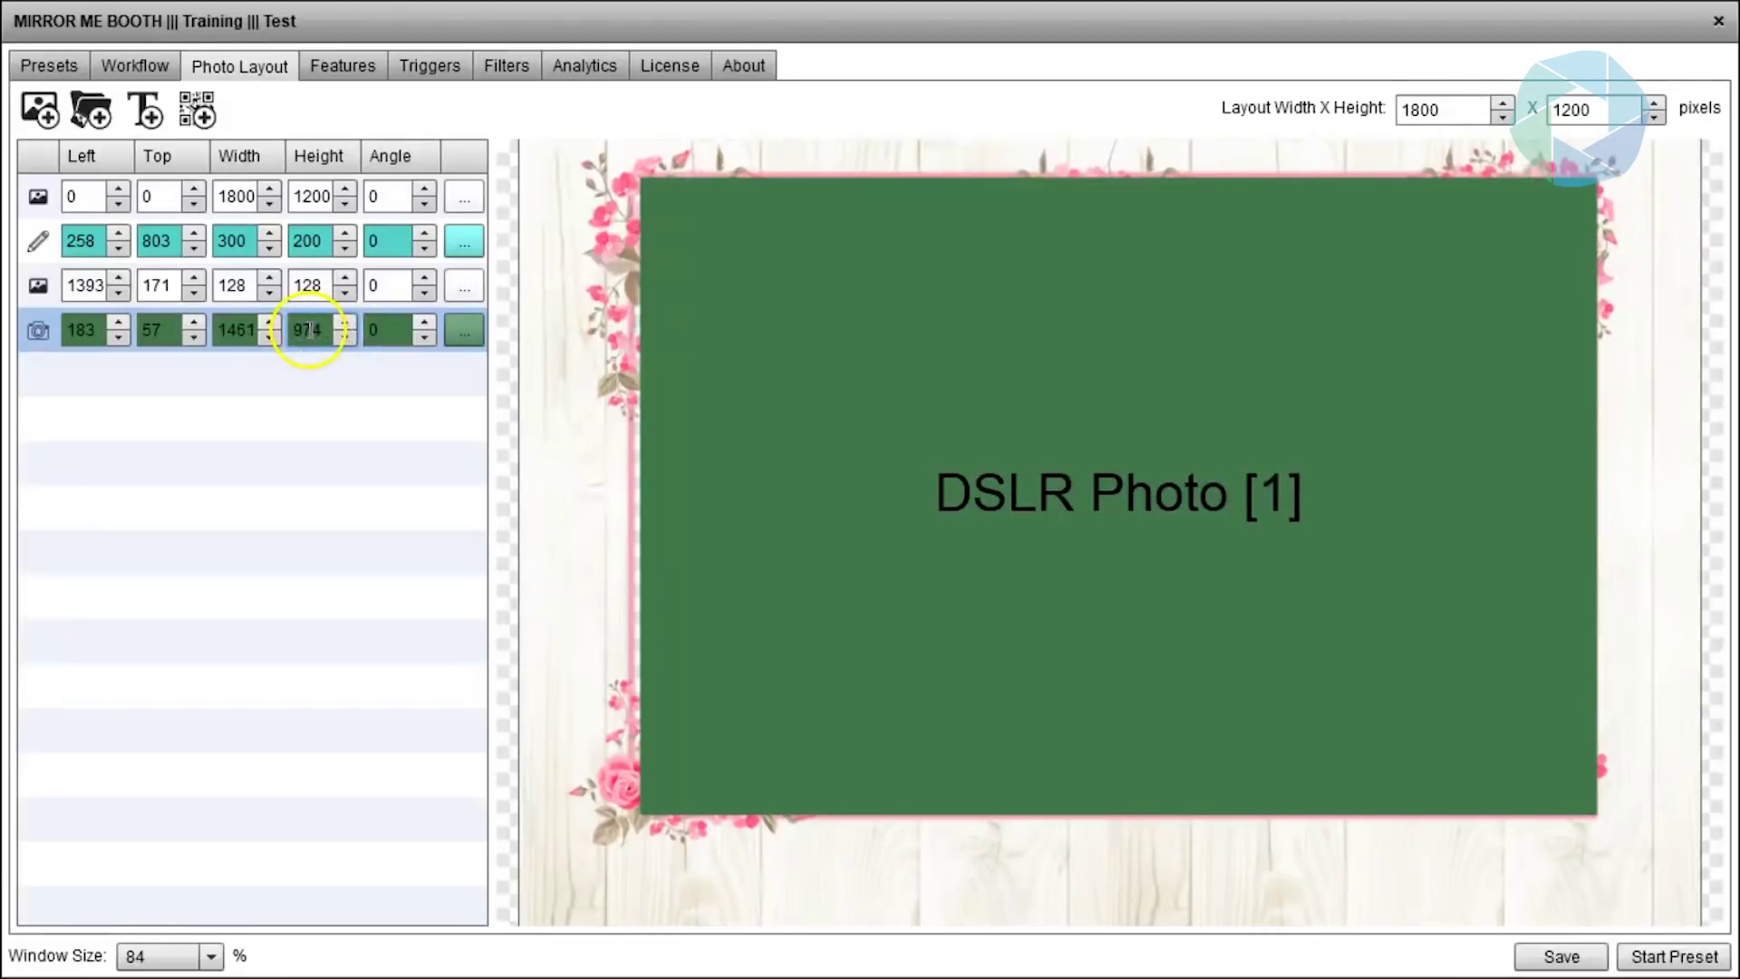
{"action": "key", "text": "BackSpace"}
{"action": "key", "text": "BackSpace"}
{"action": "key", "text": "BackSpace"}
{"action": "type", "text": "950"}
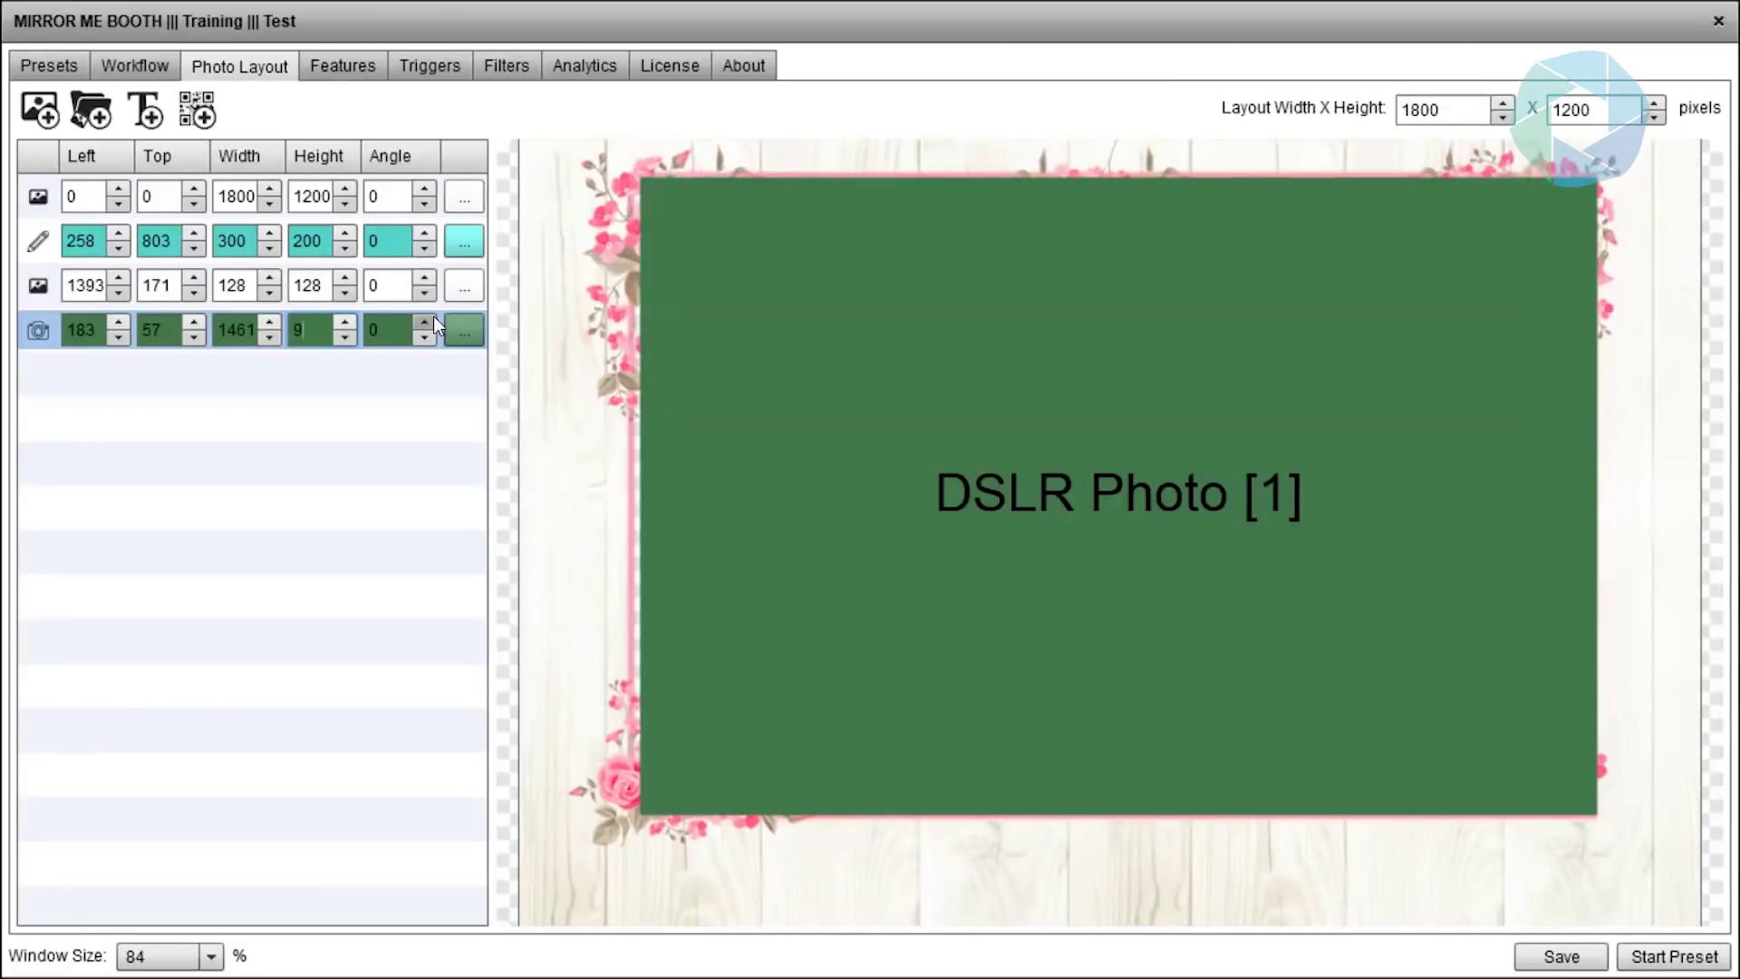
{"action": "key", "text": "Return"}
- Set the DSLR photo's height to 970 and nudge the photo to about 177, 55
{"action": "left_click", "coordinate": [349, 321]}
{"action": "key", "text": "BackSpace"}
{"action": "key", "text": "BackSpace"}
{"action": "type", "text": "70"}
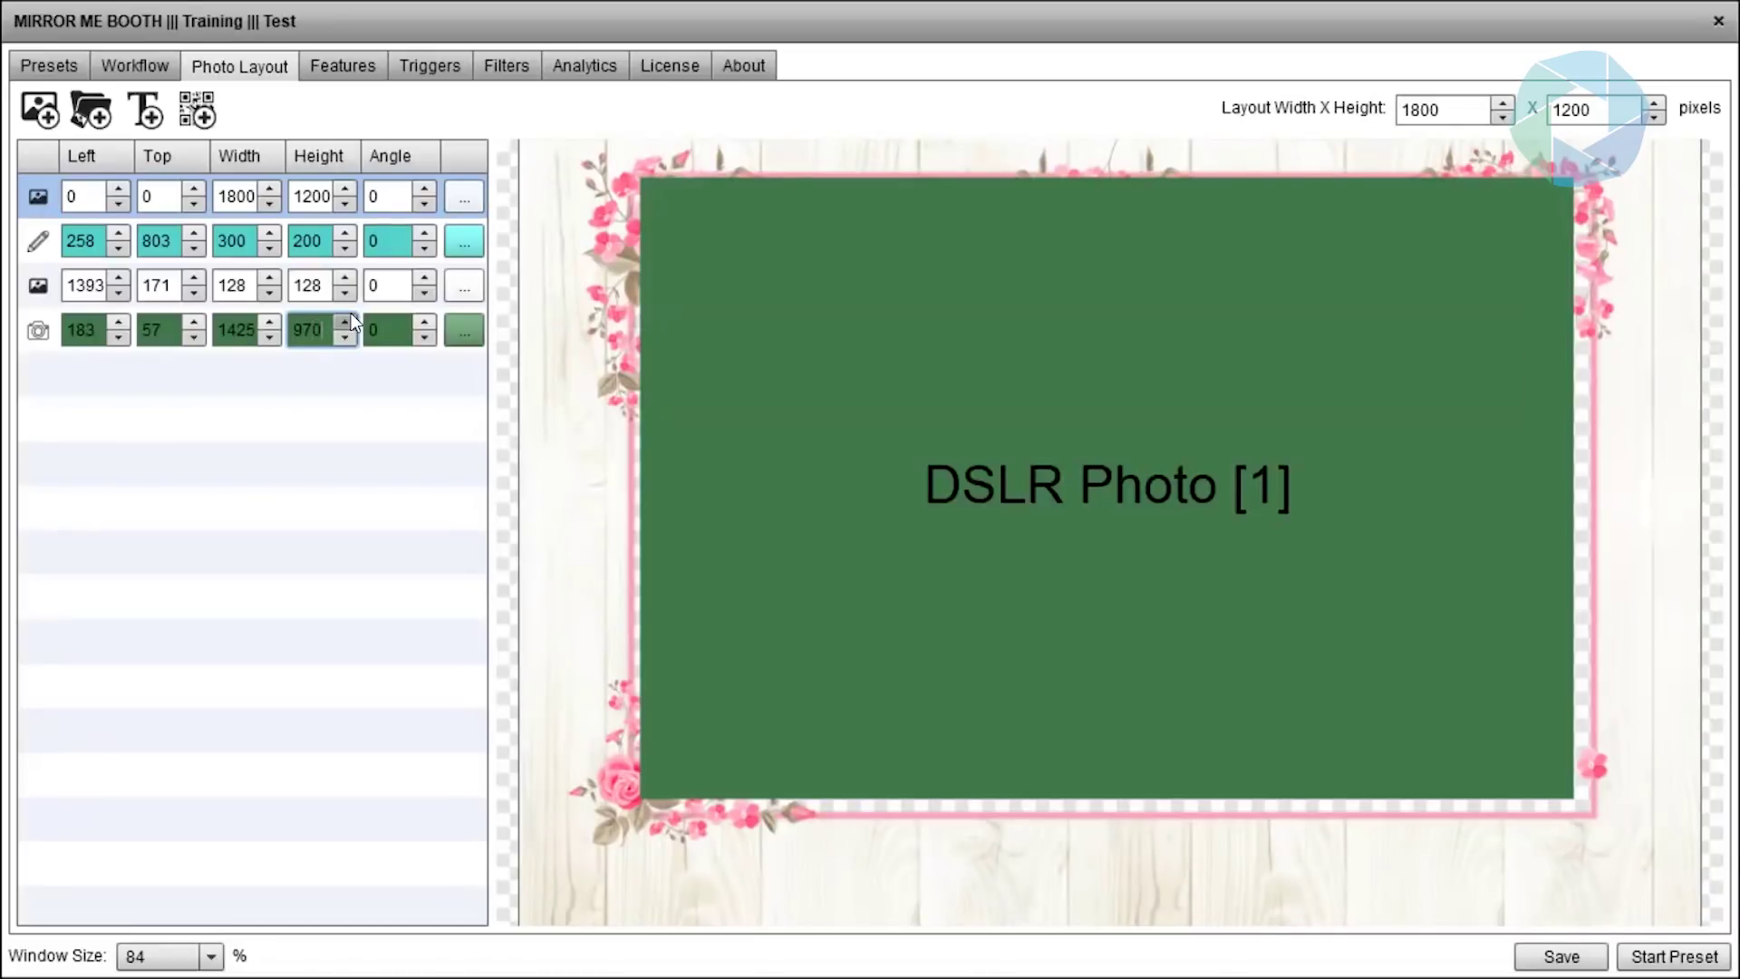
{"action": "key", "text": "Return"}
{"action": "left_click_drag", "start_coordinate": [1017, 423], "coordinate": [1012, 421]}
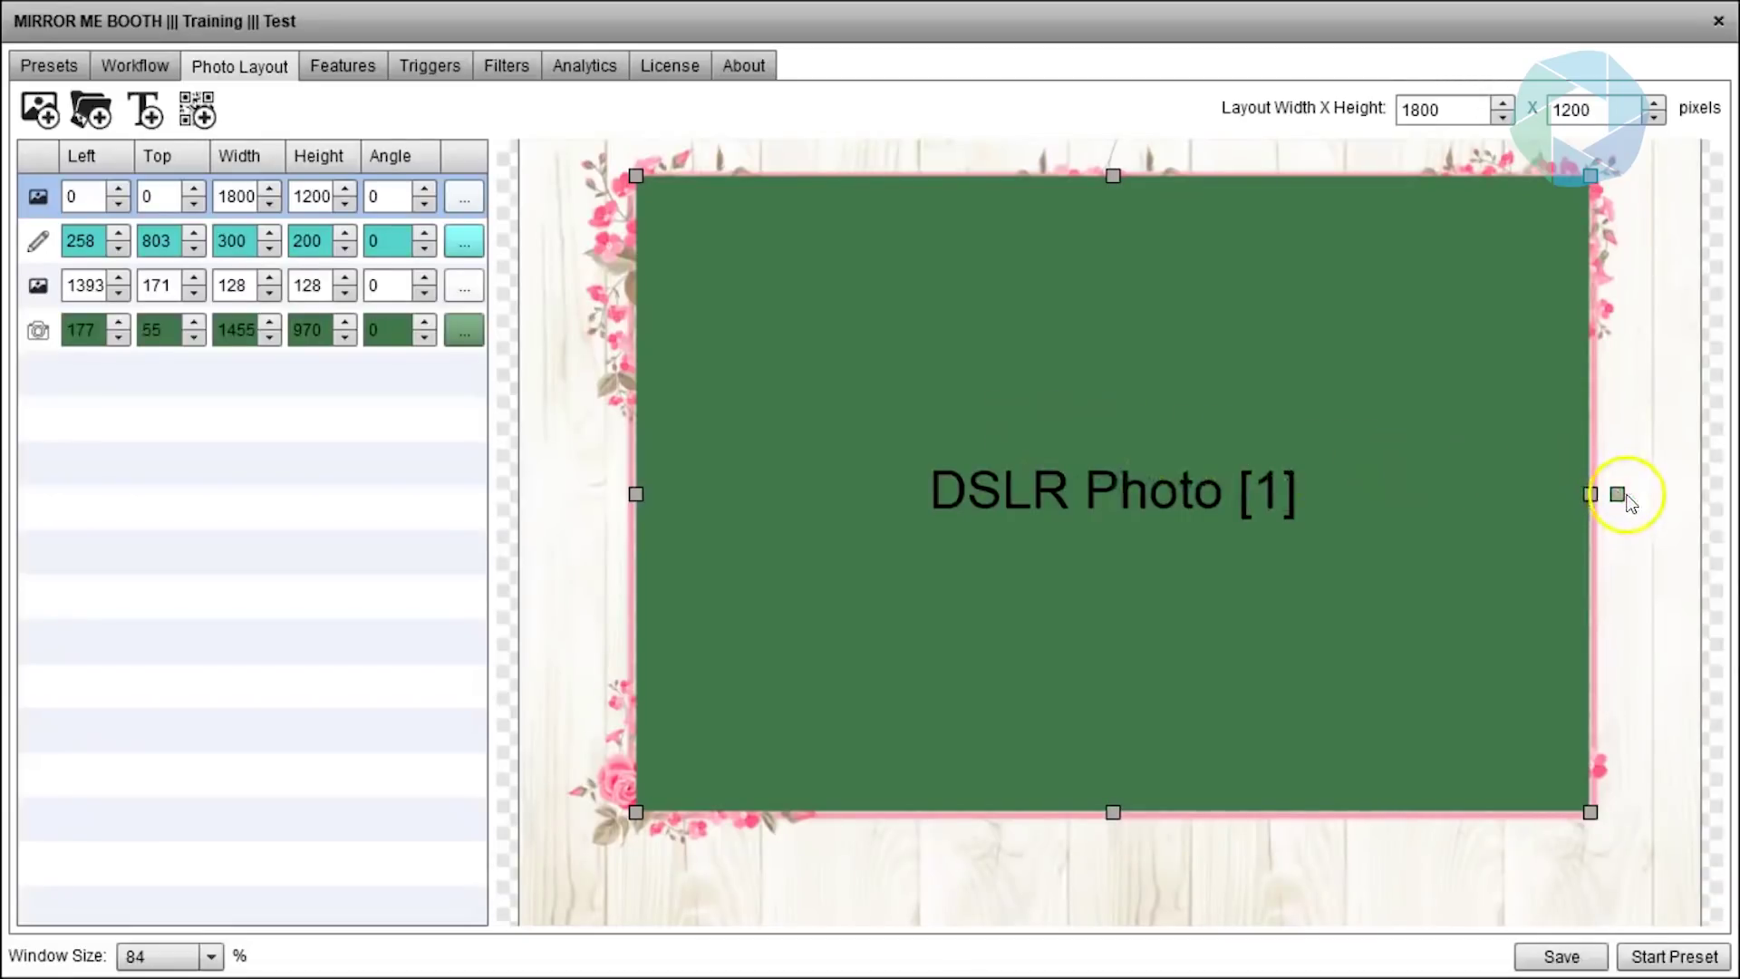
- Rotate the DSLR photo slightly counter-clockwise and reset its angle to 0
{"action": "left_click_drag", "start_coordinate": [1619, 497], "coordinate": [1612, 423]}
{"action": "left_click", "coordinate": [424, 336]}
{"action": "left_click", "coordinate": [426, 336]}
{"action": "left_click", "coordinate": [426, 328]}
{"action": "left_click", "coordinate": [427, 327]}
{"action": "left_click", "coordinate": [386, 330]}
{"action": "double_click", "coordinate": [386, 330]}
{"action": "key", "text": "BackSpace"}
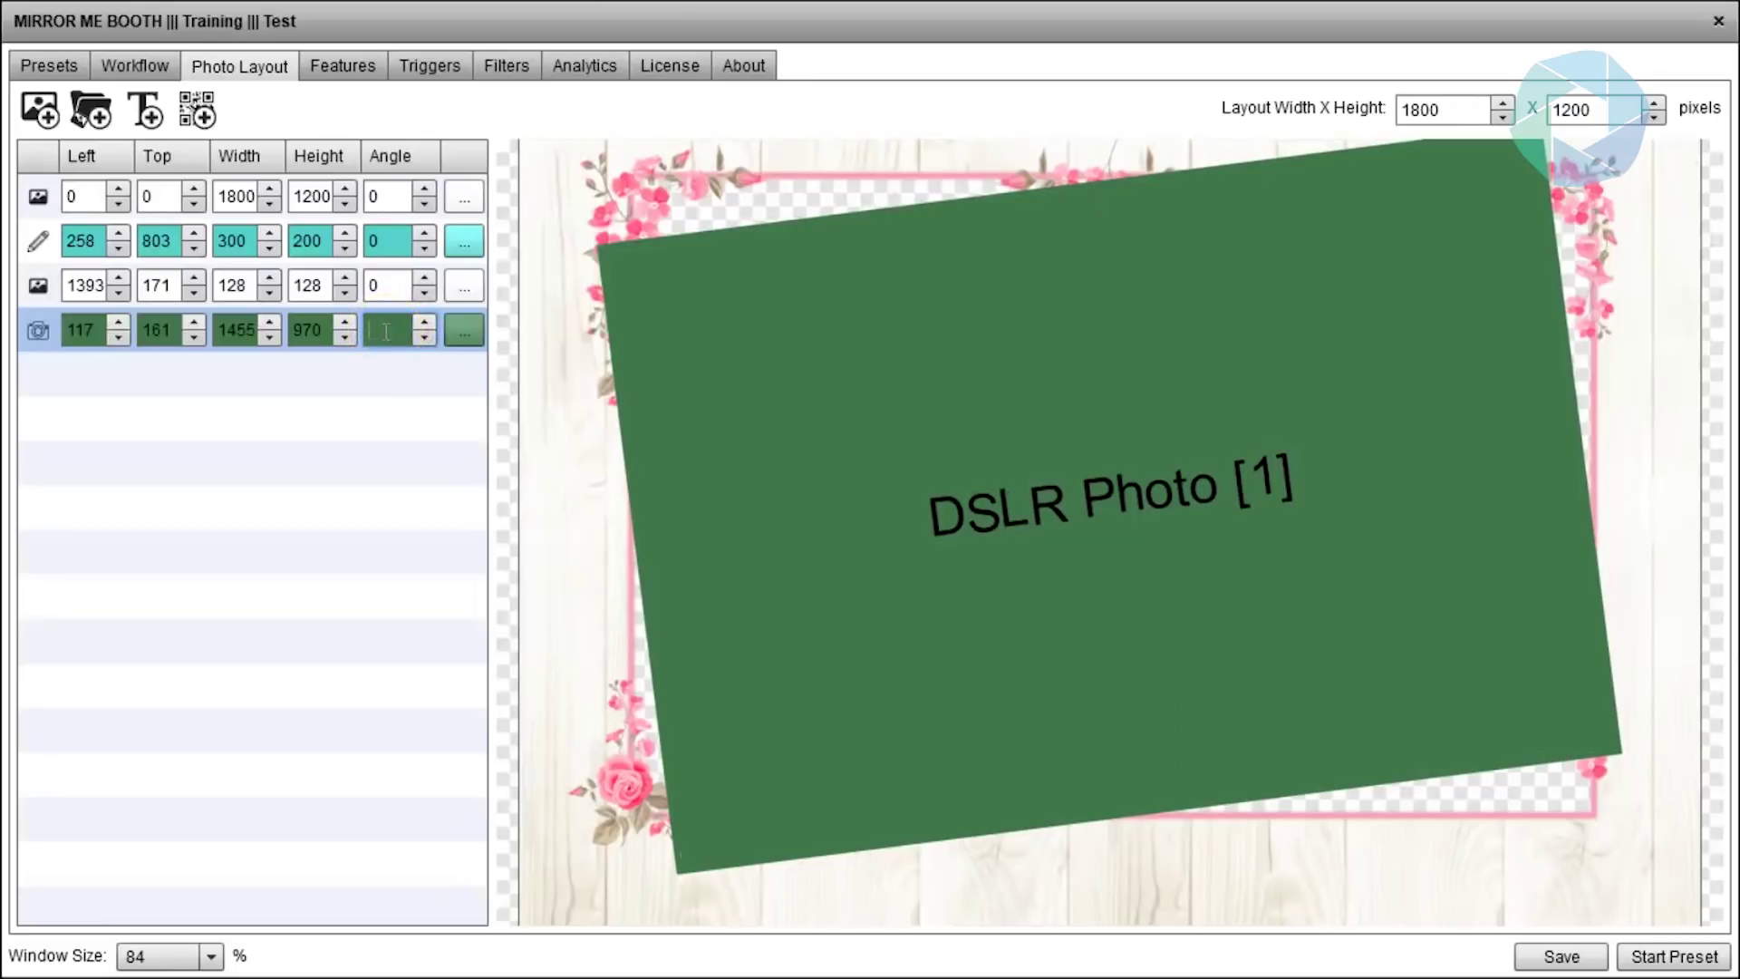
{"action": "type", "text": "0"}
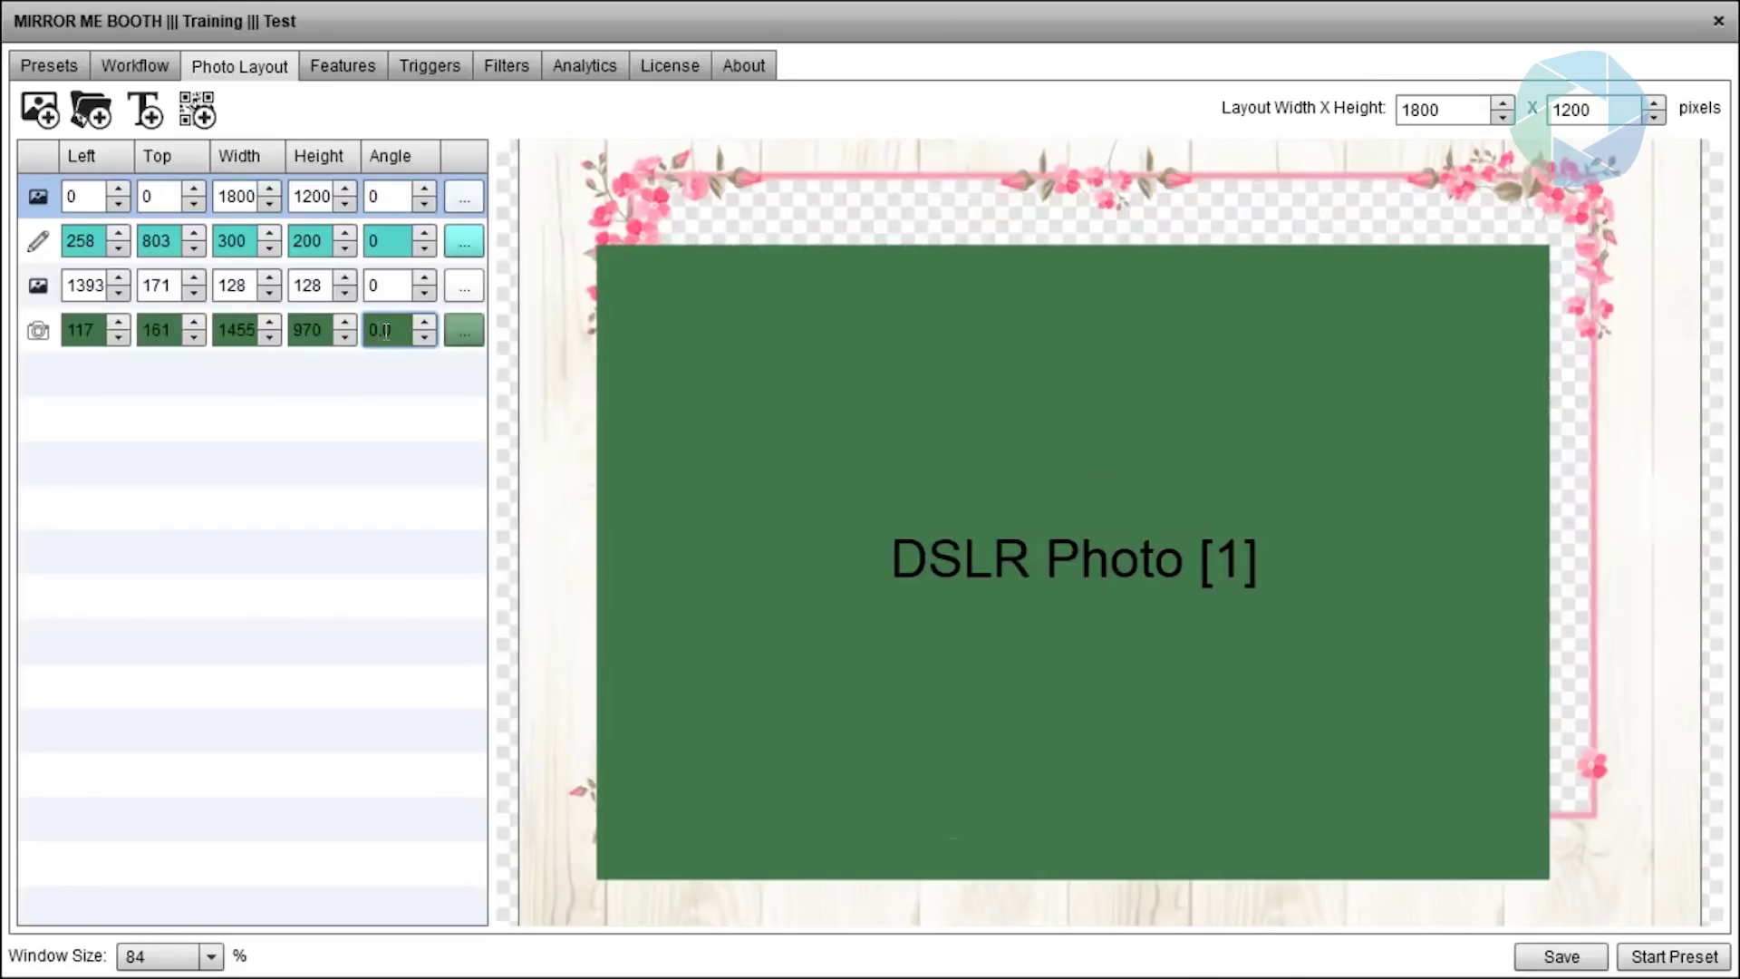
- Move the DSLR photo into the pink frame at about 178, 58 and send it behind all other layout elements
{"action": "left_click_drag", "start_coordinate": [859, 386], "coordinate": [901, 318]}
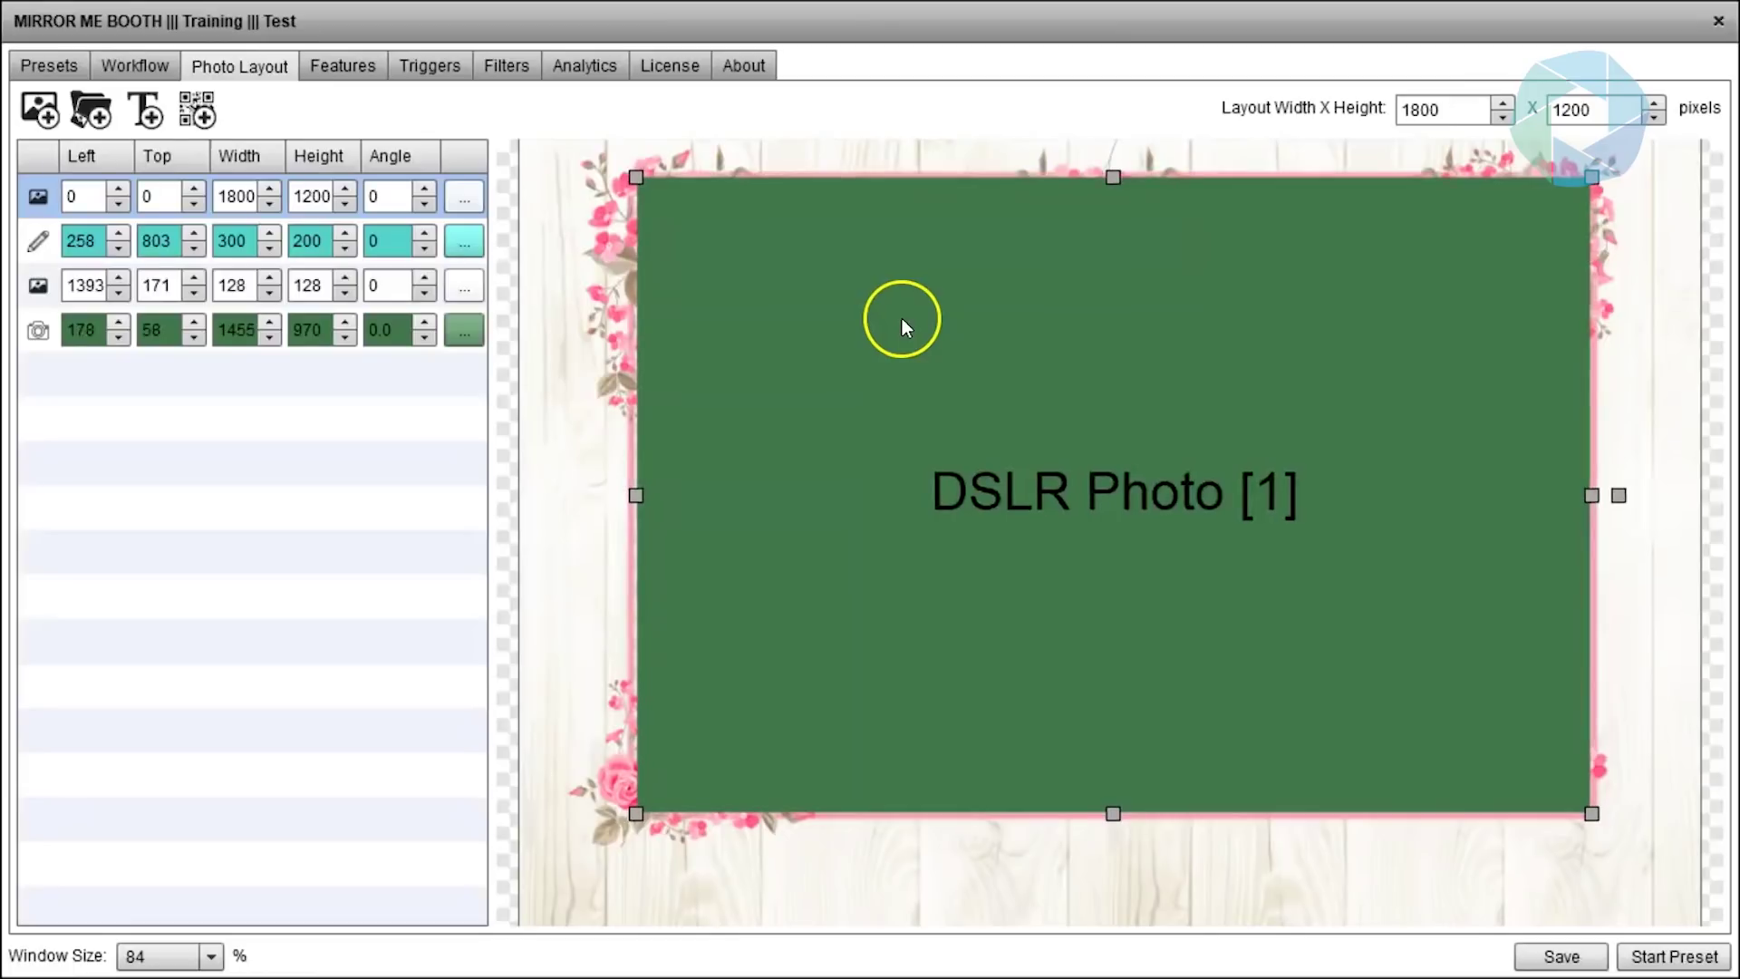
{"action": "left_click", "coordinate": [38, 332]}
{"action": "left_click_drag", "start_coordinate": [38, 332], "coordinate": [36, 196]}
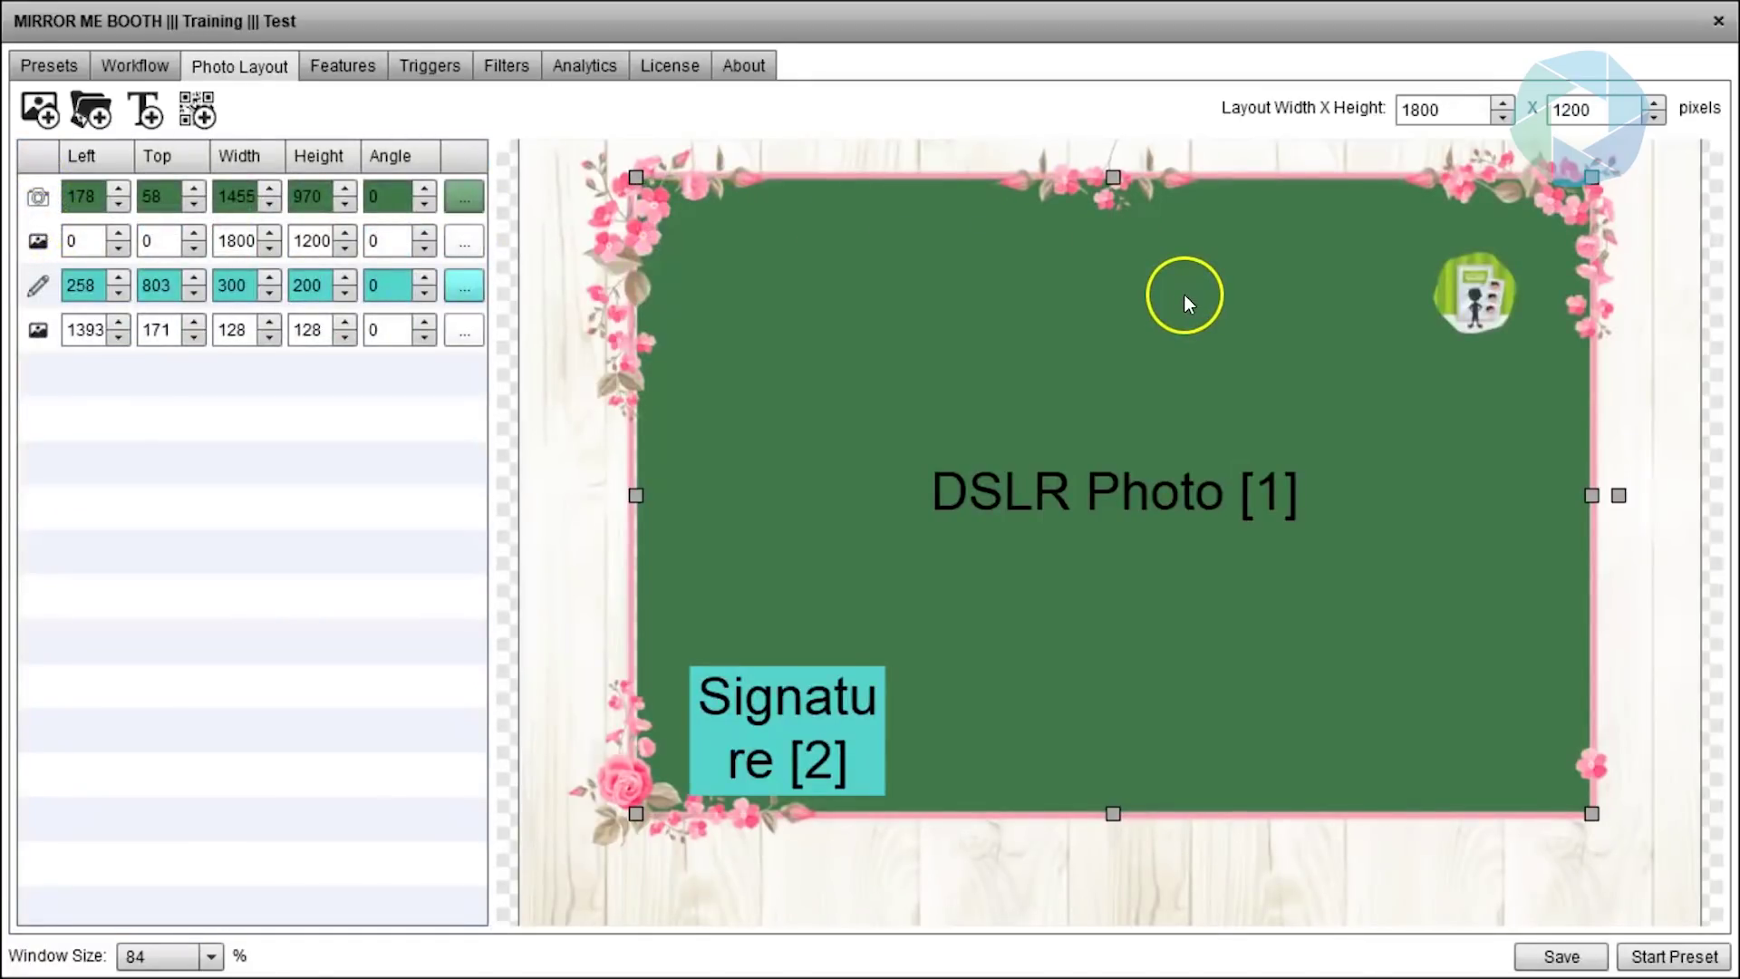
- Move the signature element to the photo's lower-right corner at about 1260, 777 and enlarge it to about 363 × 242
{"action": "mouse_move", "coordinate": [792, 716]}
{"action": "left_mouse_down"}
{"action": "mouse_move", "coordinate": [1419, 791]}
{"action": "mouse_move", "coordinate": [1493, 819]}
{"action": "mouse_move", "coordinate": [1490, 860]}
{"action": "mouse_move", "coordinate": [1481, 749]}
{"action": "left_mouse_up"}
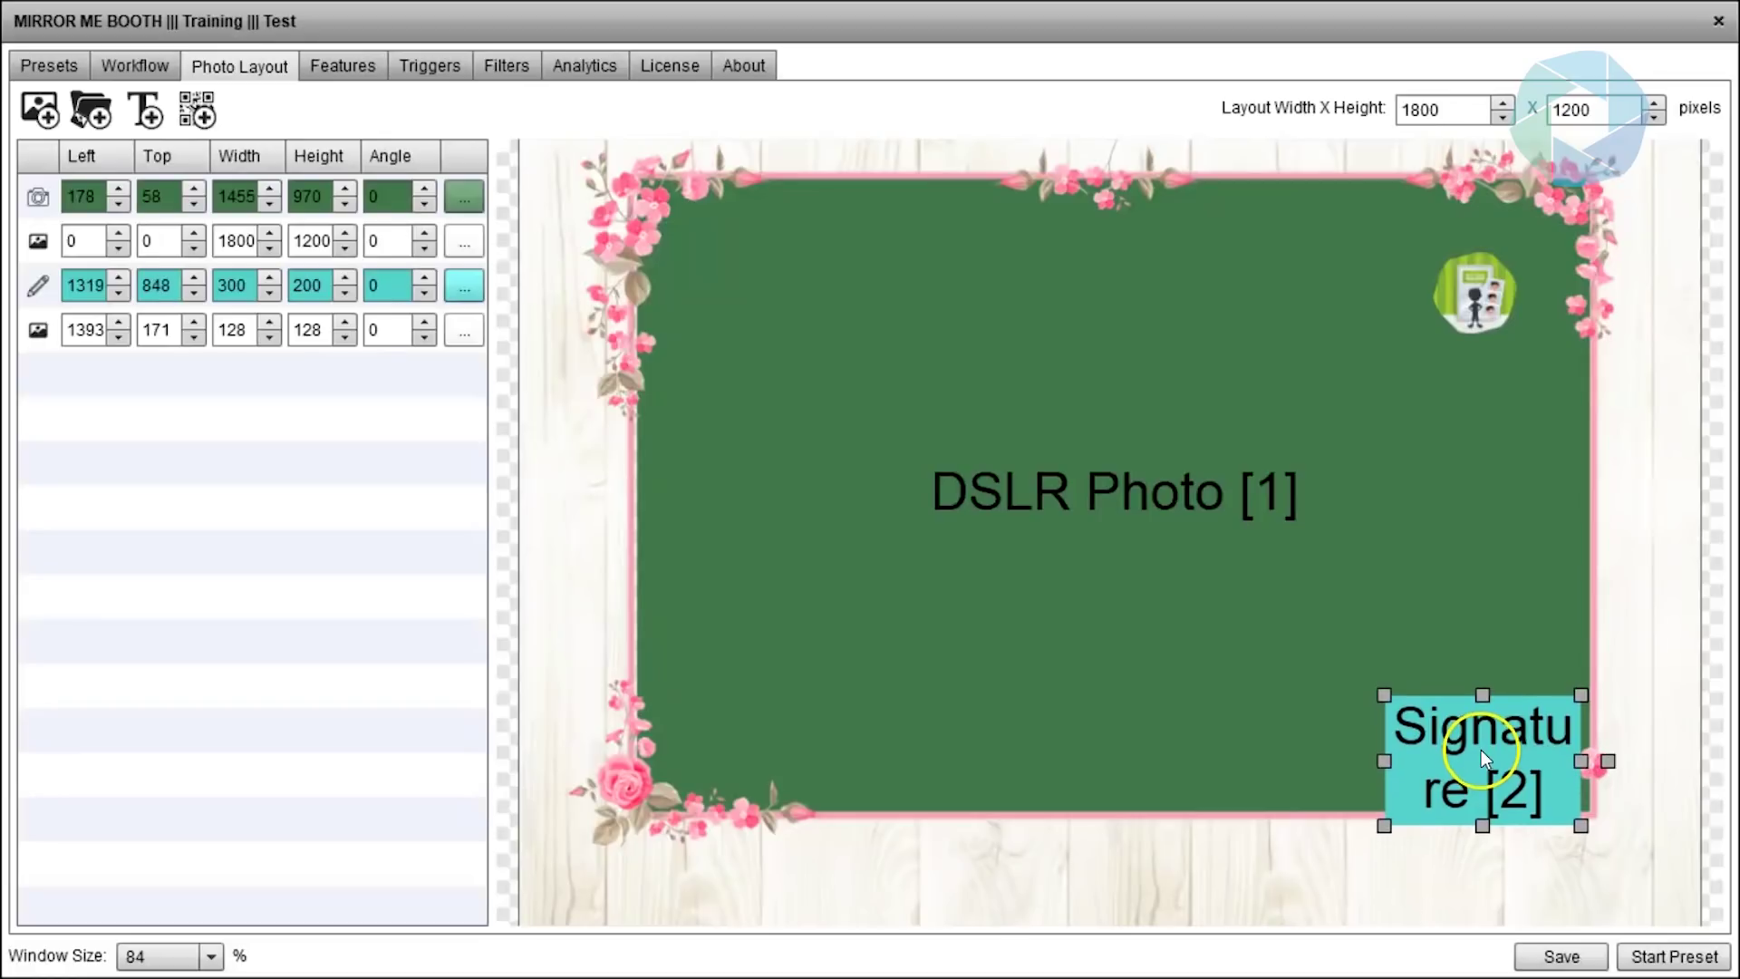
{"action": "left_click_drag", "start_coordinate": [1384, 696], "coordinate": [1345, 669]}
{"action": "left_click_drag", "start_coordinate": [1436, 742], "coordinate": [1439, 726]}
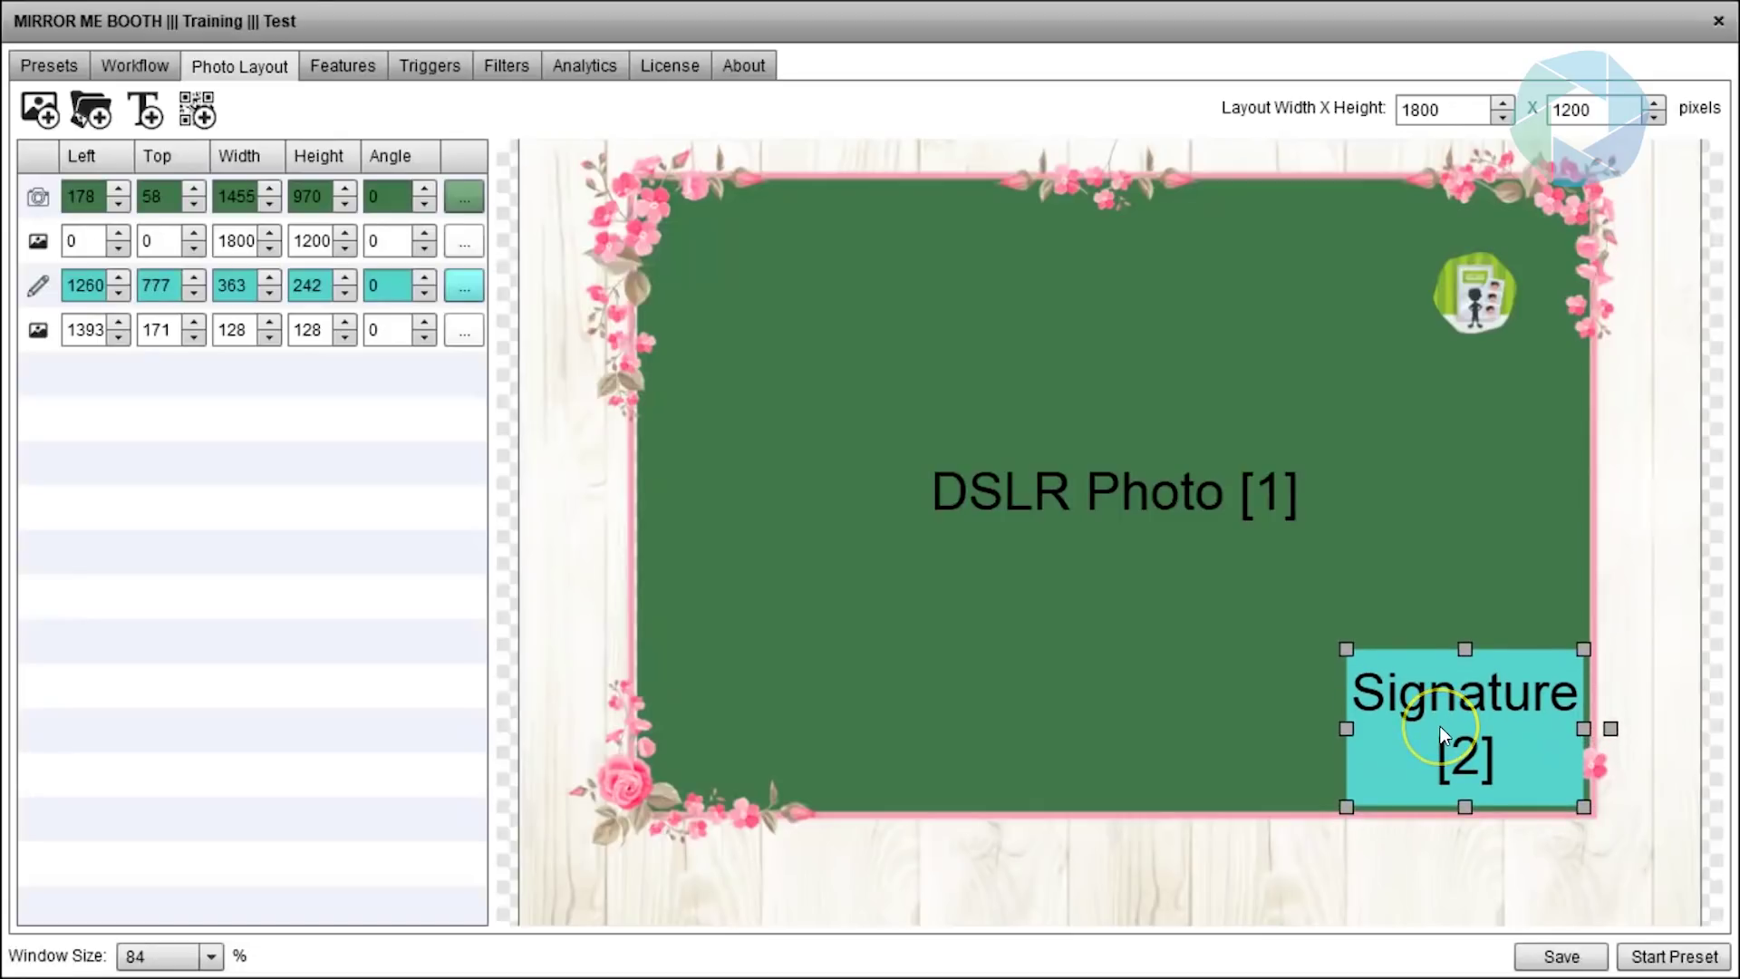
- Move the 128x128 logo to the layout's lower-right corner at about 1635, 1044 and save the preset
{"action": "left_click_drag", "start_coordinate": [1472, 317], "coordinate": [1633, 889]}
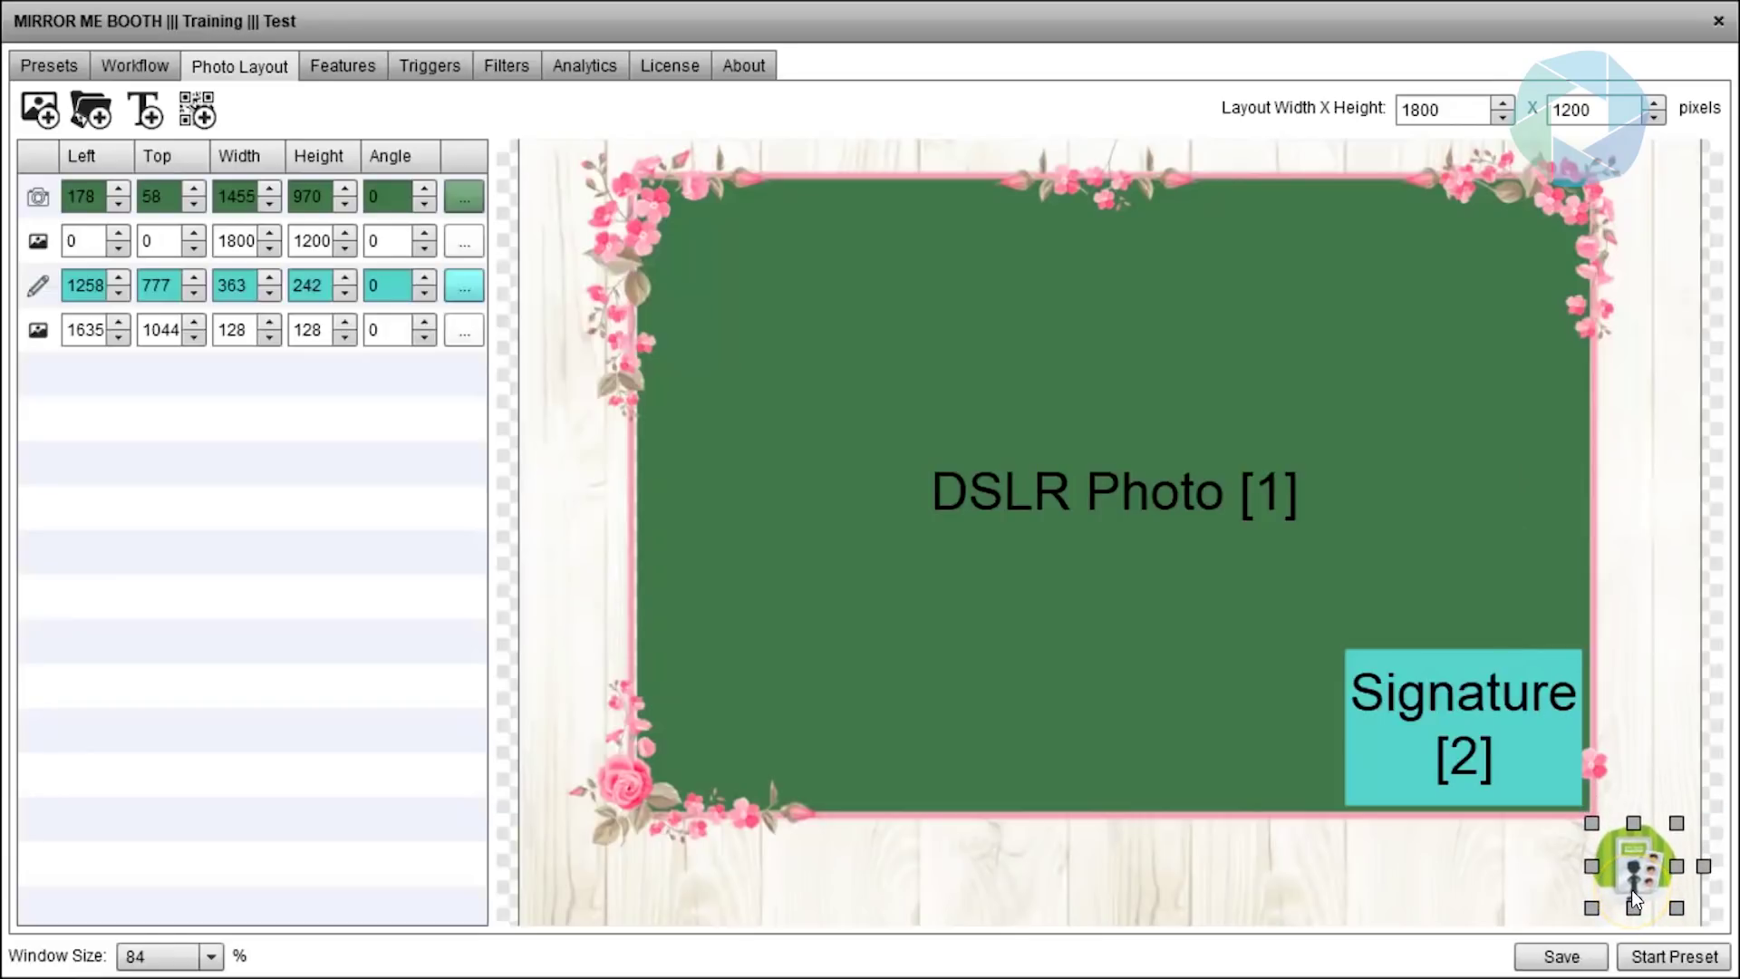
{"action": "left_click", "coordinate": [1559, 959]}
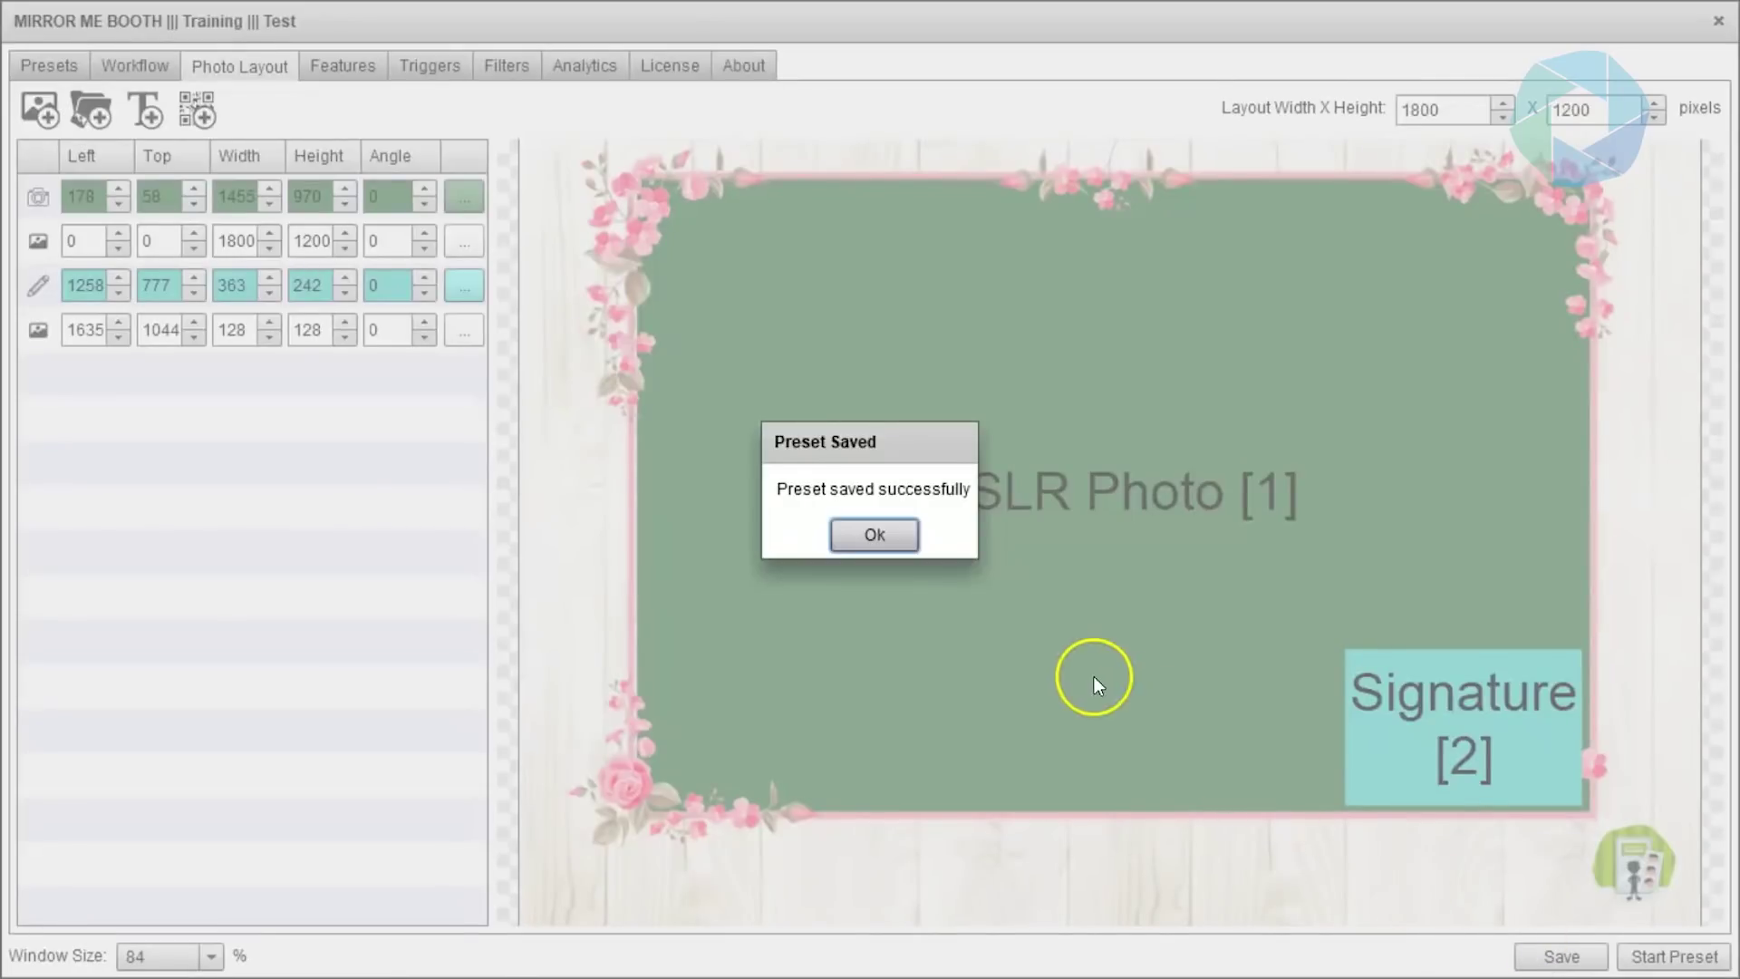
{"action": "left_click", "coordinate": [896, 543]}
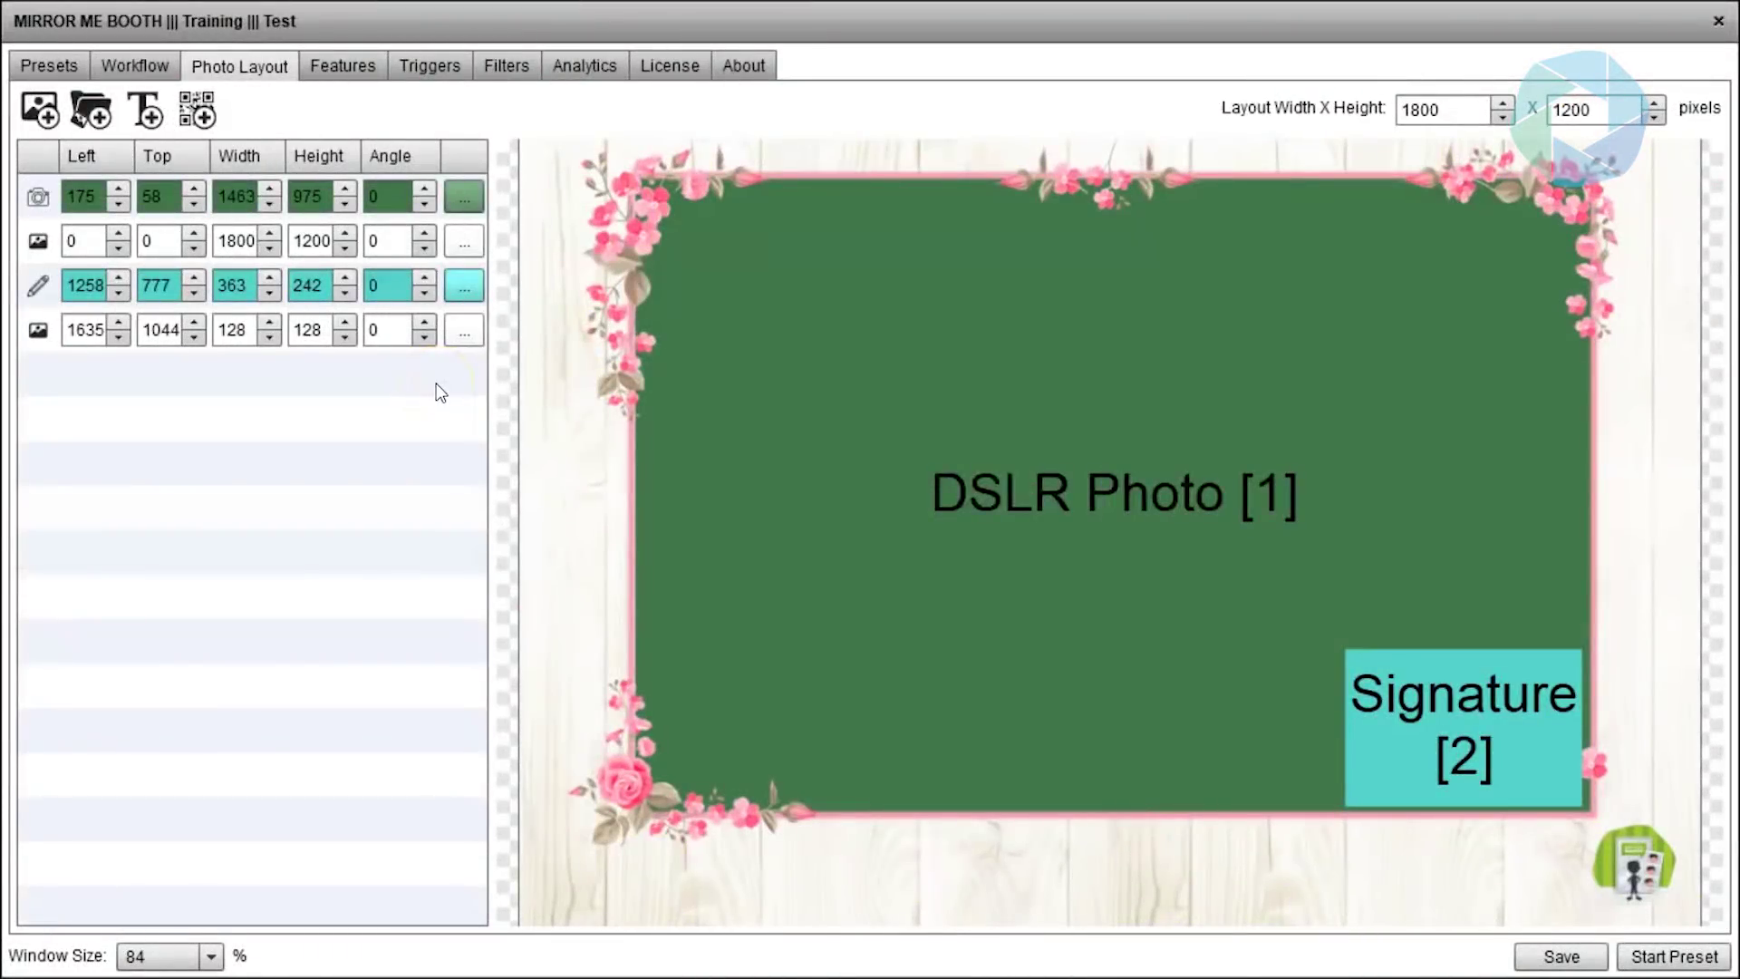
- Add a text element to the layout reading "Foto Master" and colour its text blue
{"action": "left_click", "coordinate": [145, 116]}
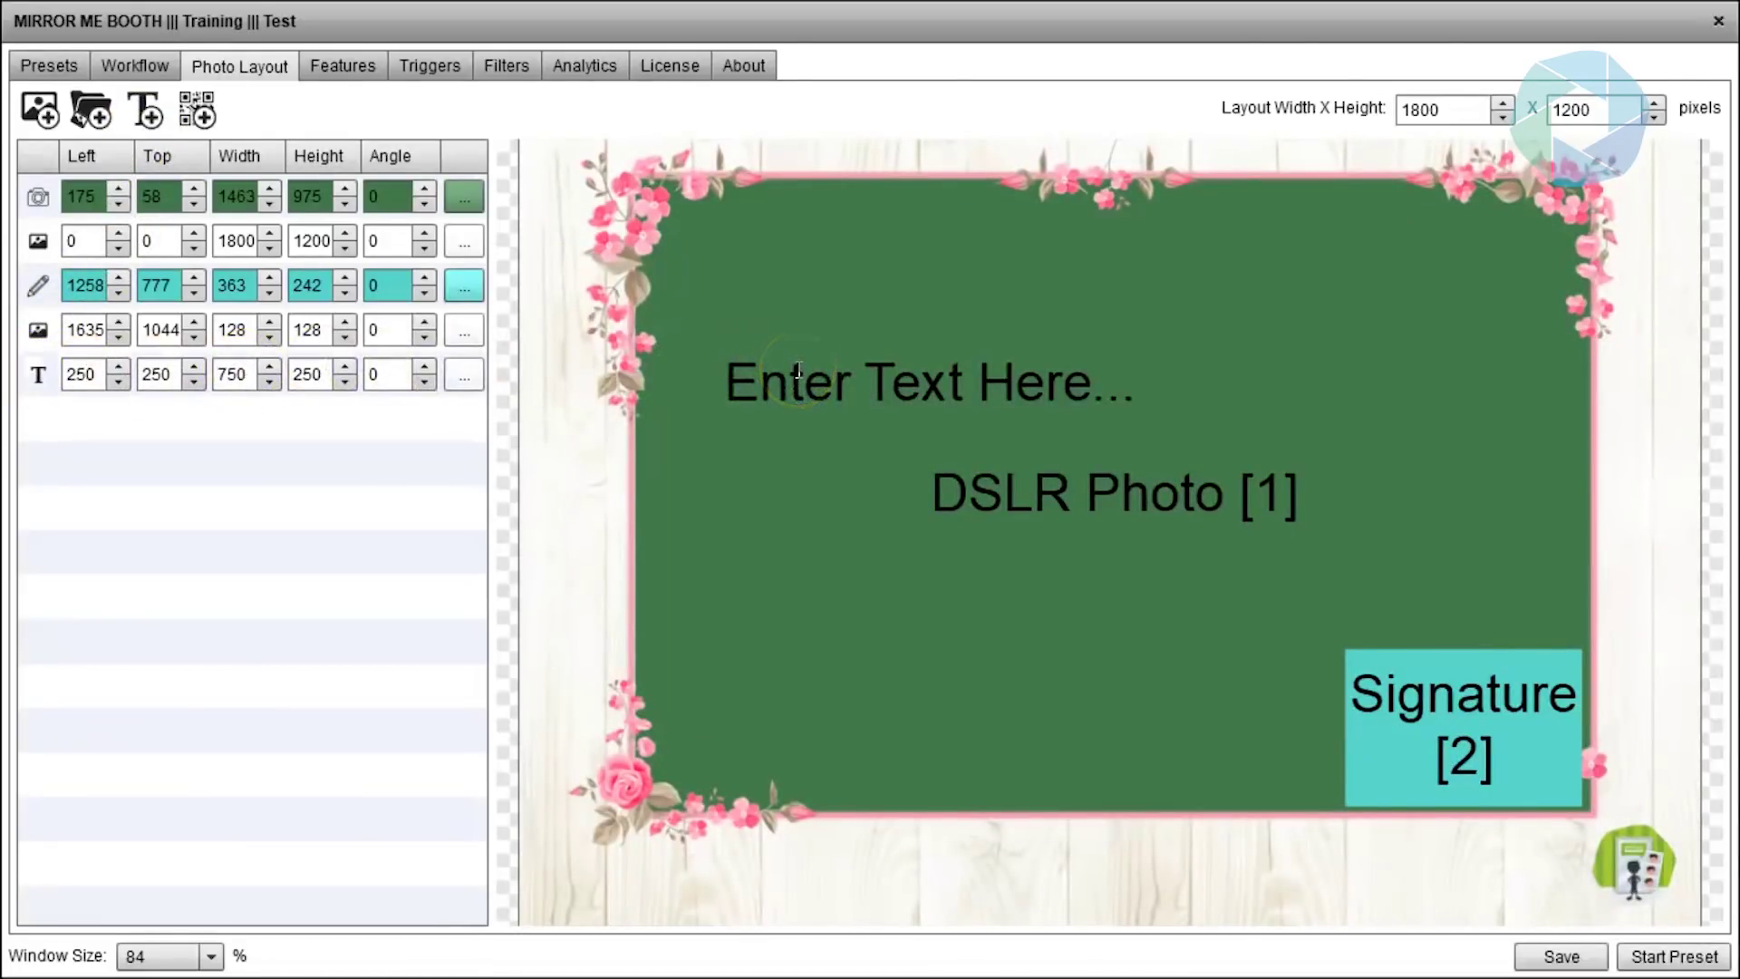
{"action": "left_click", "coordinate": [467, 382]}
{"action": "left_click_drag", "start_coordinate": [797, 330], "coordinate": [848, 477]}
{"action": "left_click_drag", "start_coordinate": [991, 508], "coordinate": [805, 508]}
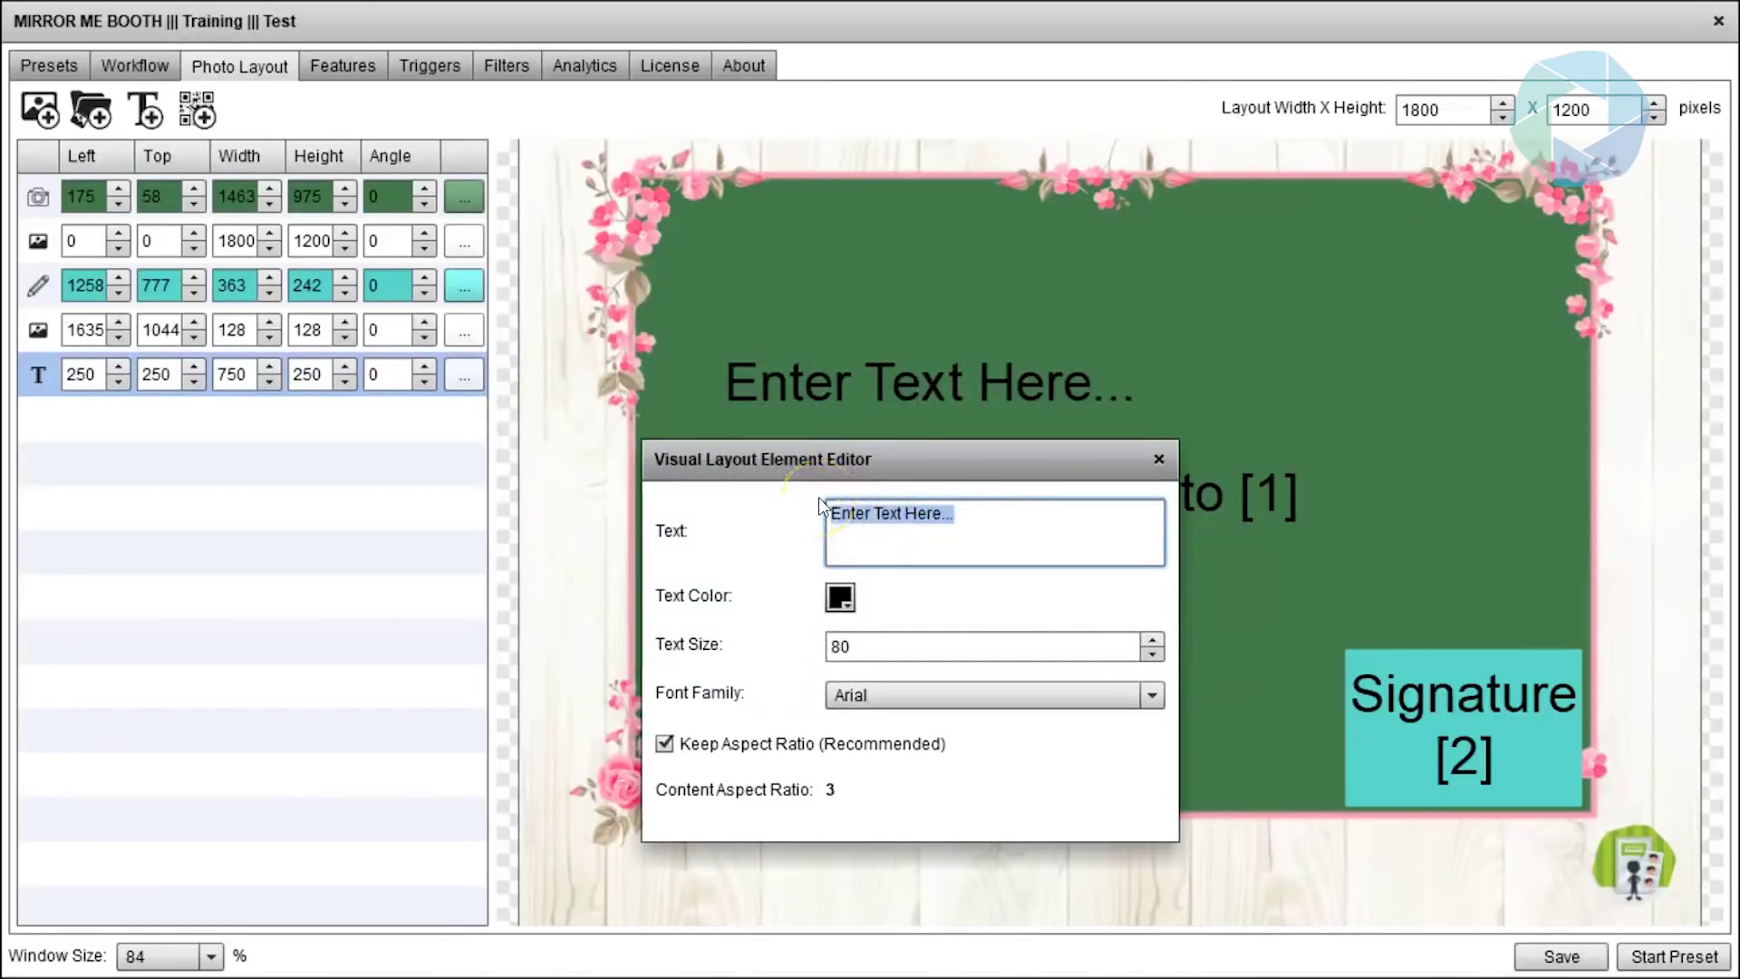
{"action": "type", "text": "Foto"}
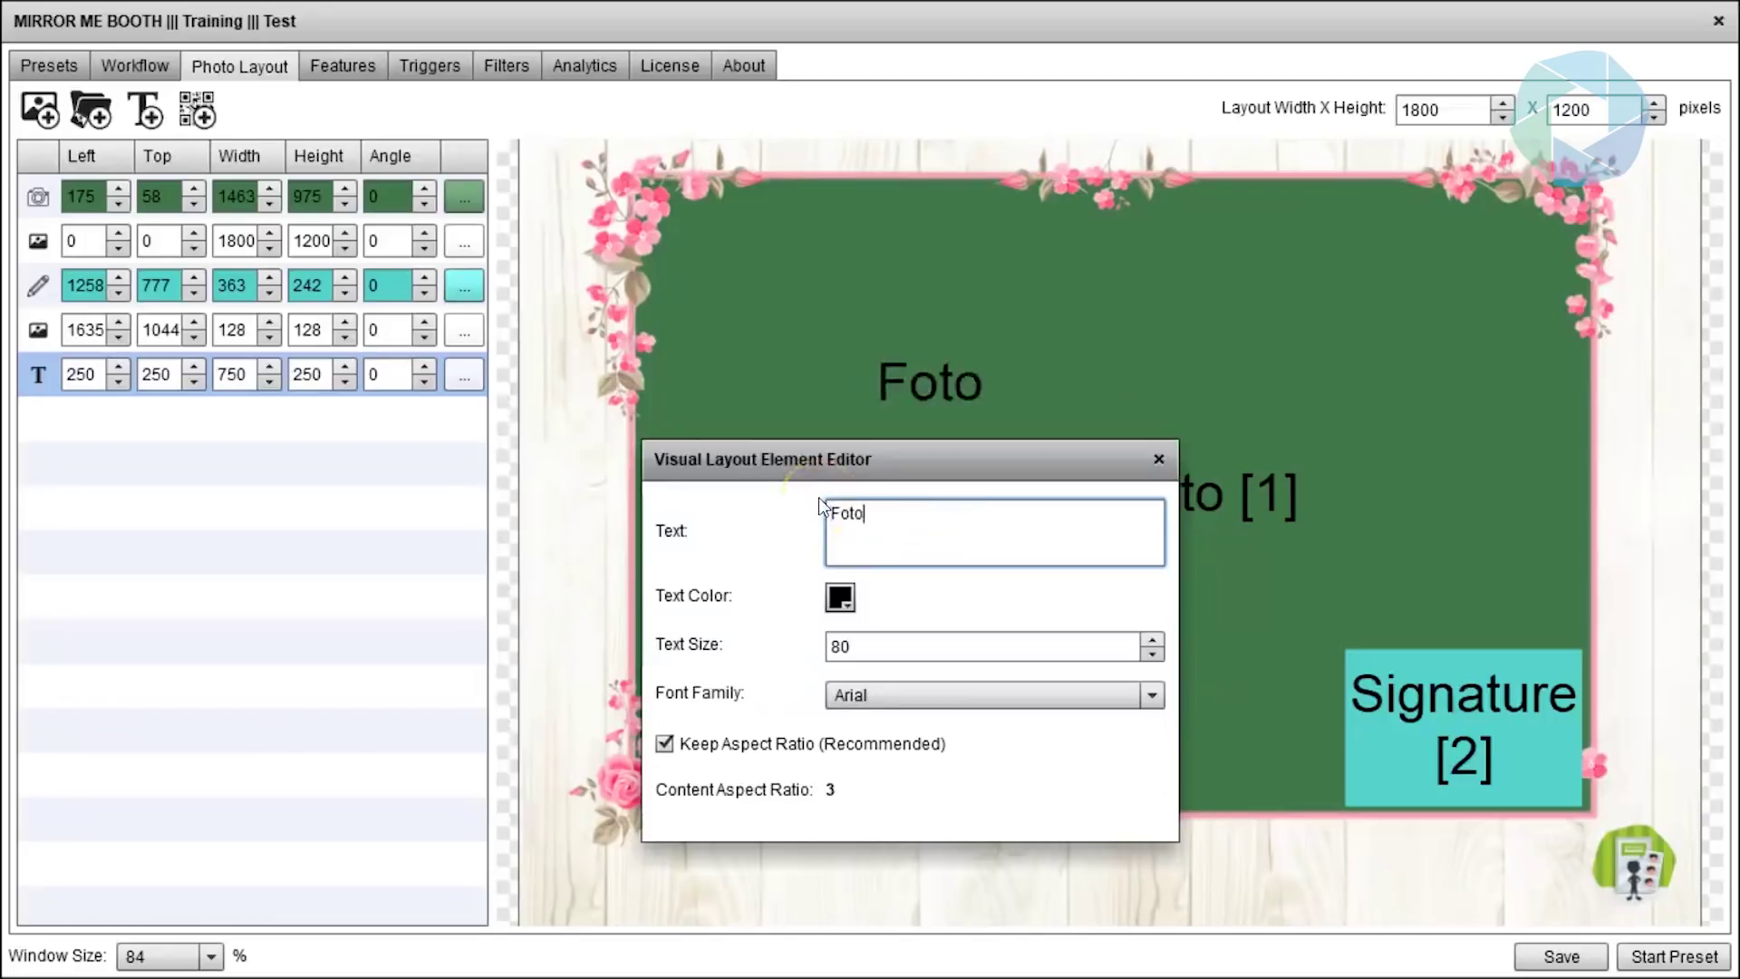
{"action": "type", "text": " Master"}
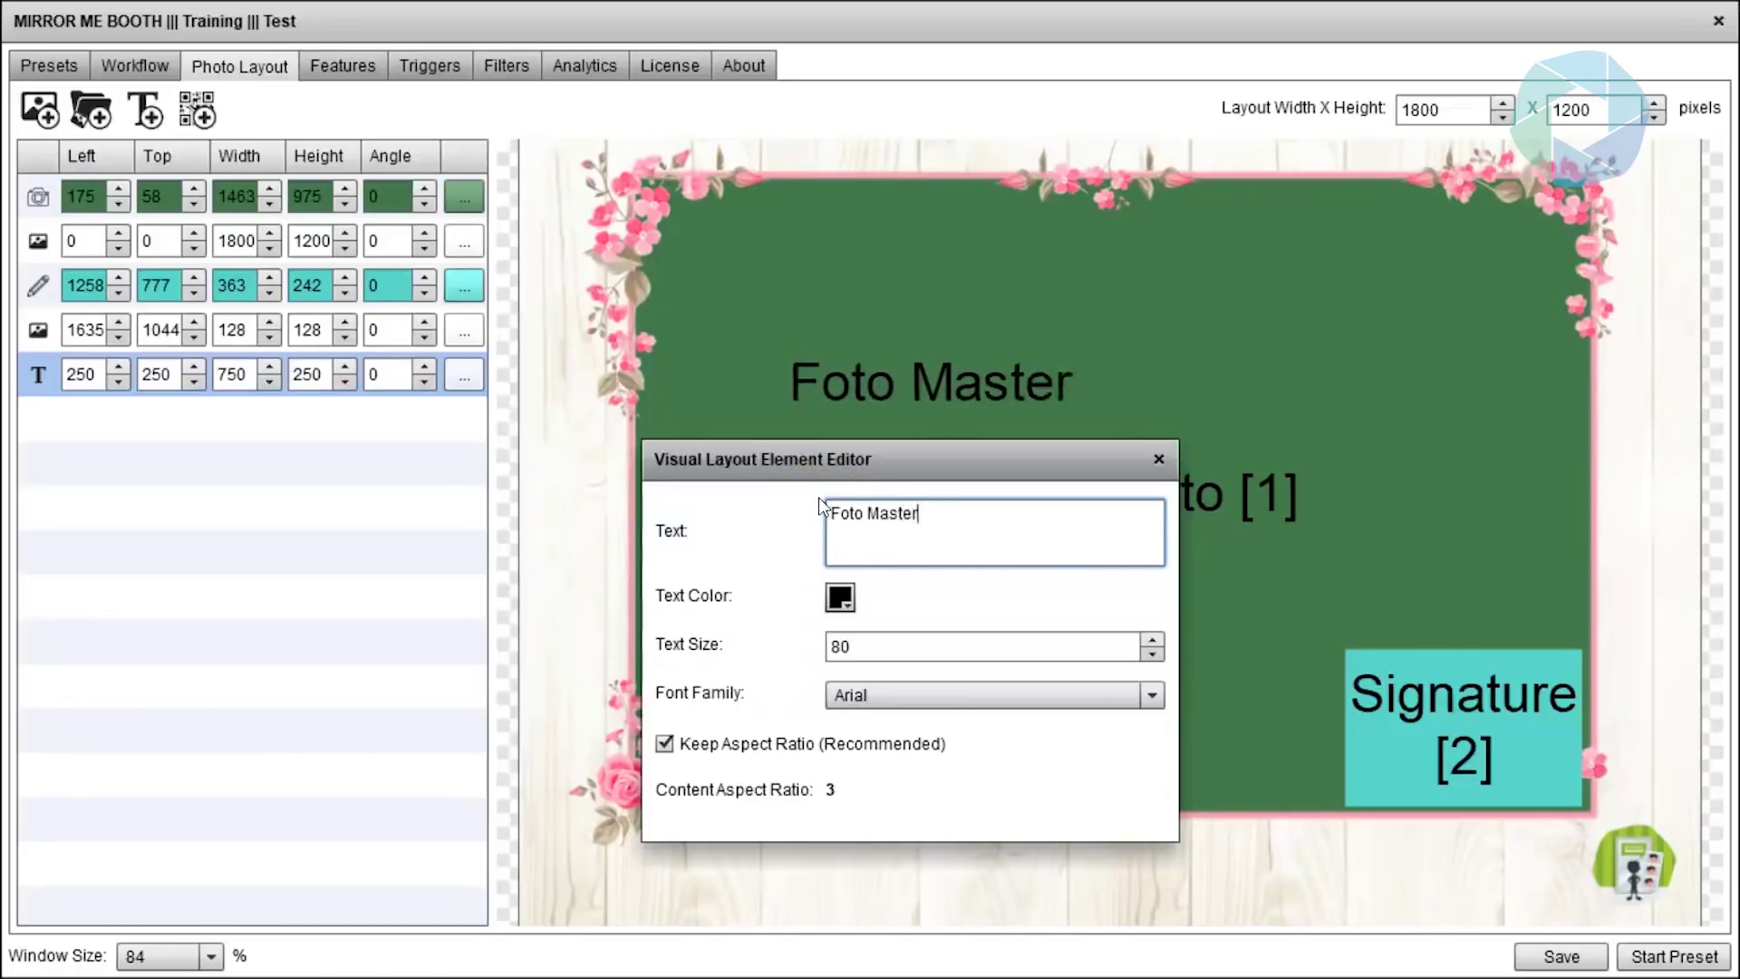
{"action": "left_click", "coordinate": [842, 598]}
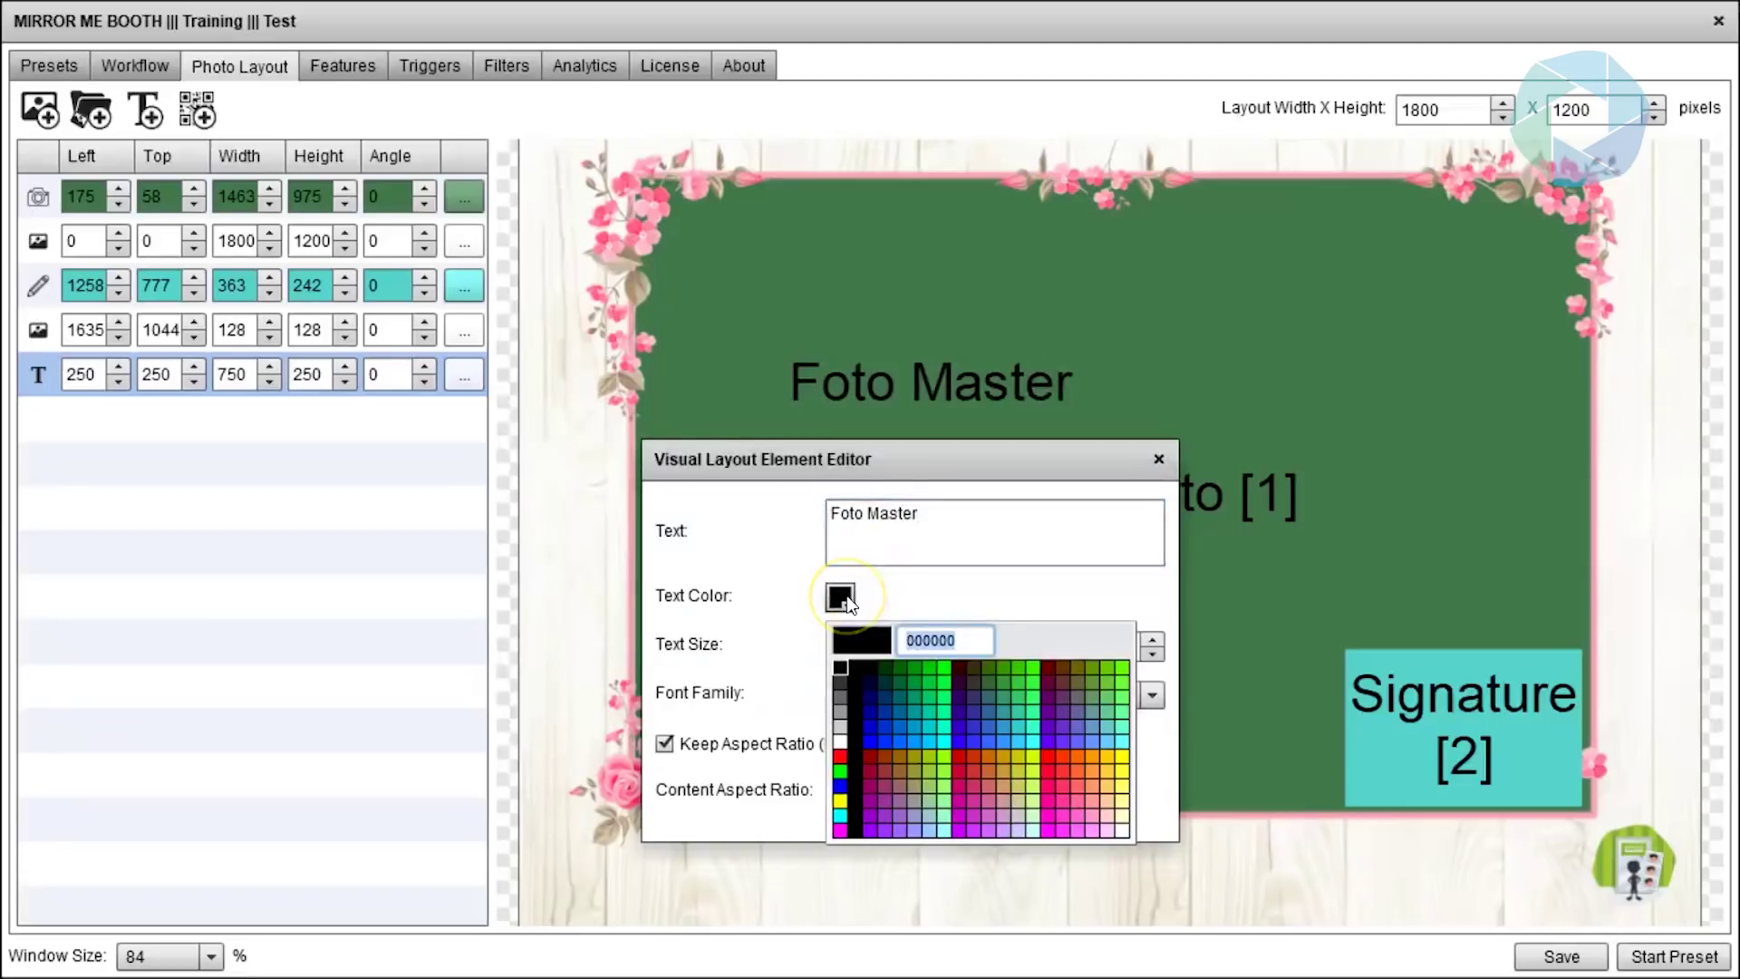
{"action": "left_click", "coordinate": [884, 728]}
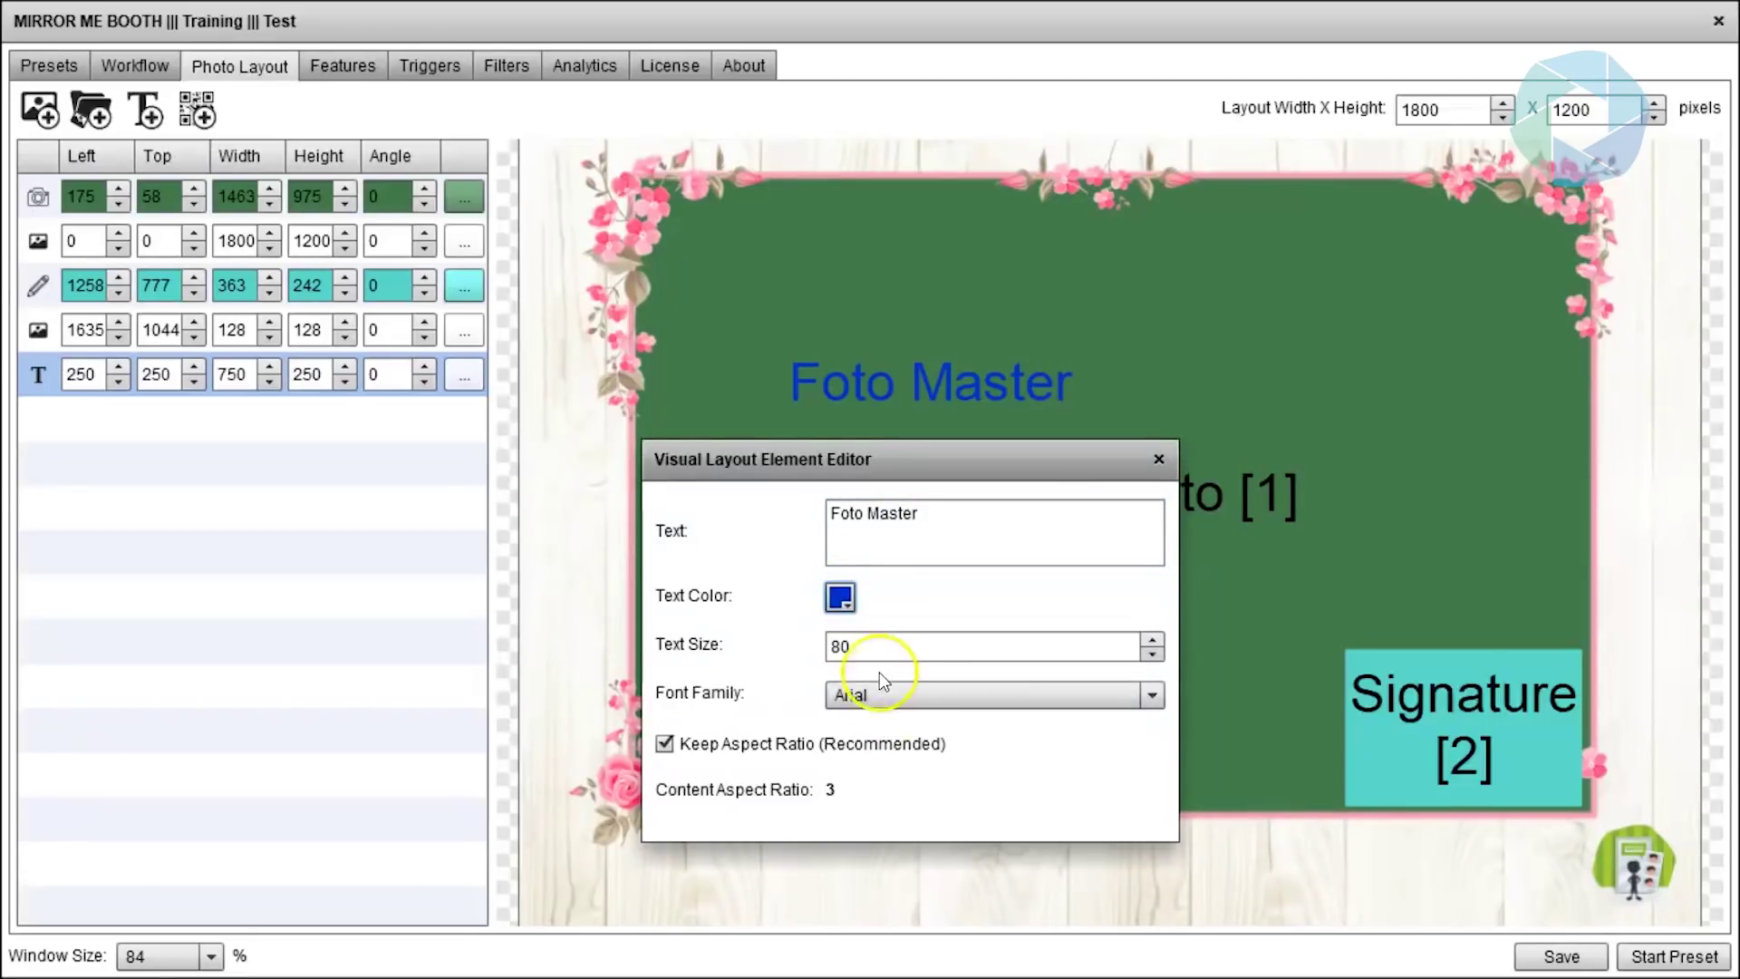
- Set the "Foto Master" text to size 100 in Aharoni and move it below the photo at about 112, 1004
{"action": "left_click_drag", "start_coordinate": [878, 642], "coordinate": [831, 645]}
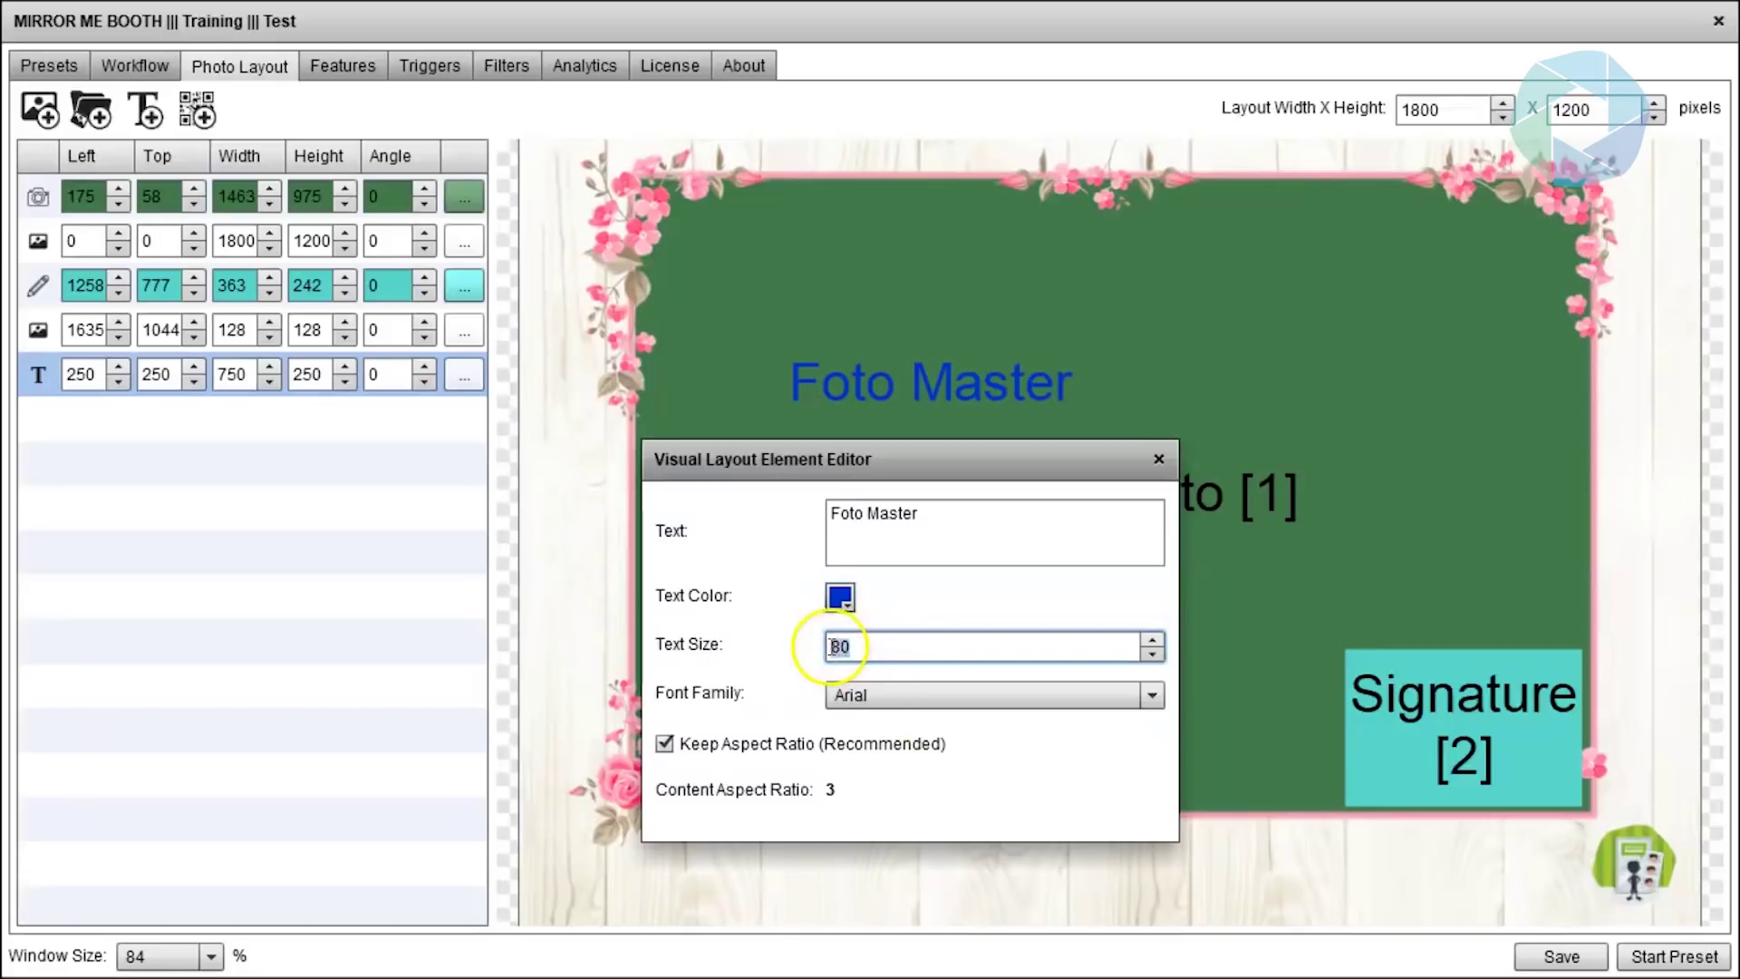
{"action": "type", "text": "1000"}
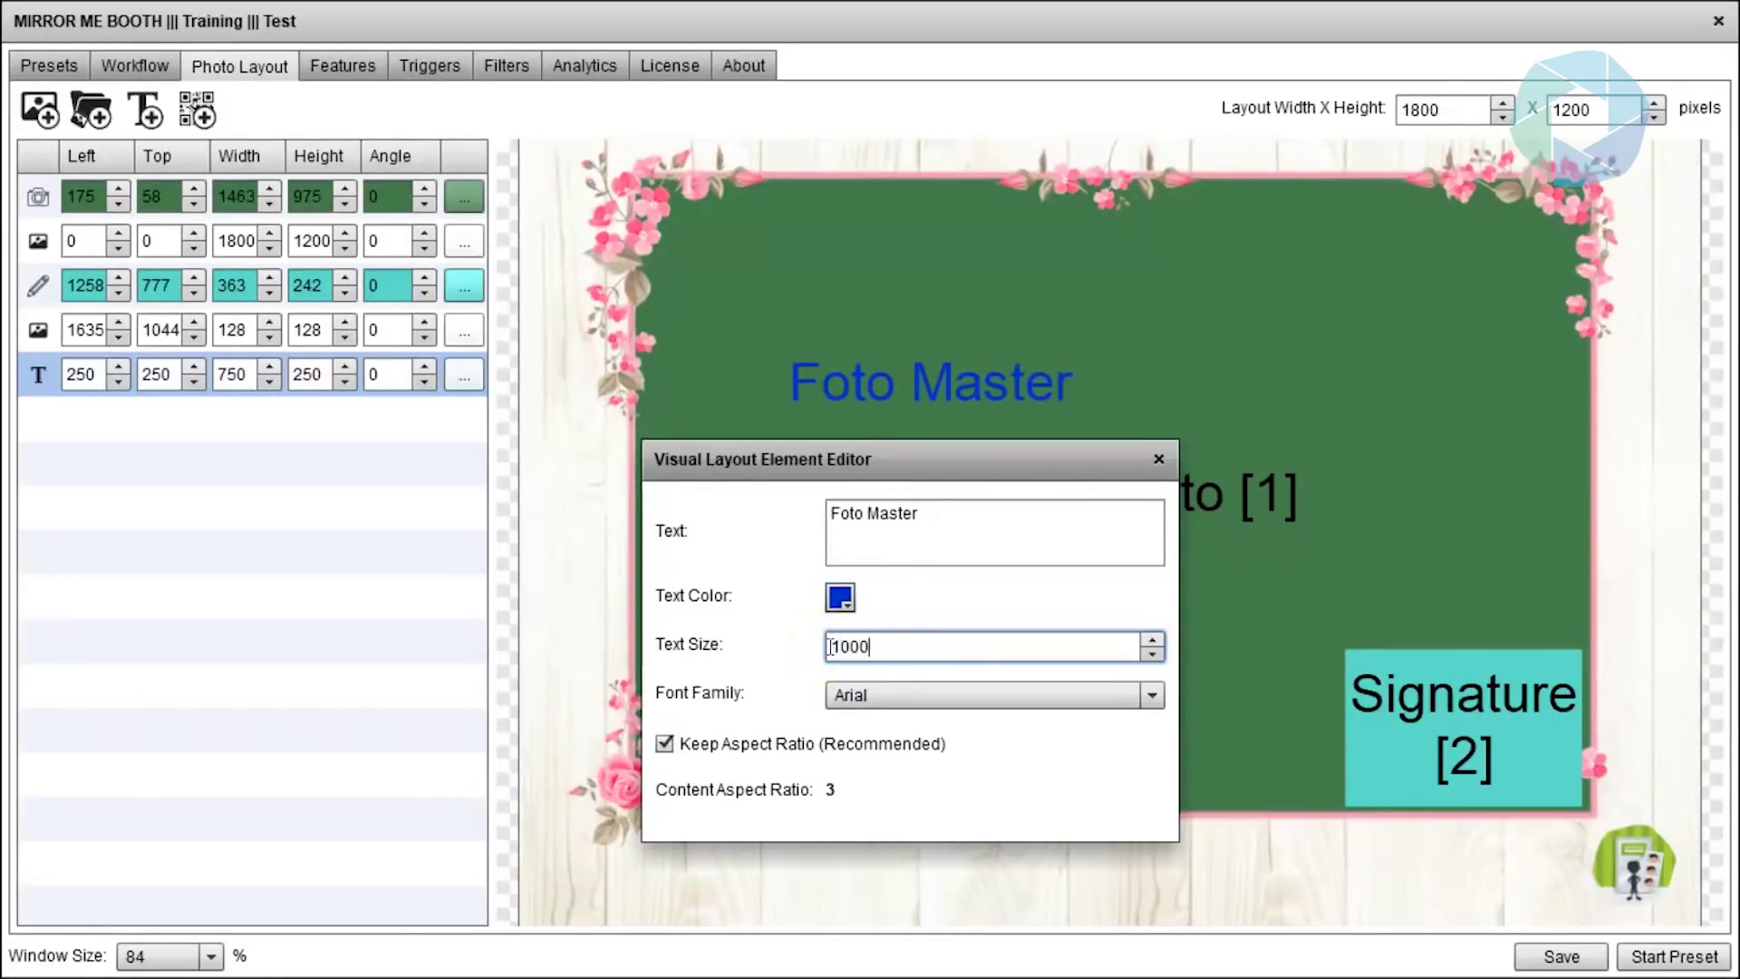
{"action": "key", "text": "BackSpace"}
{"action": "left_click", "coordinate": [955, 700]}
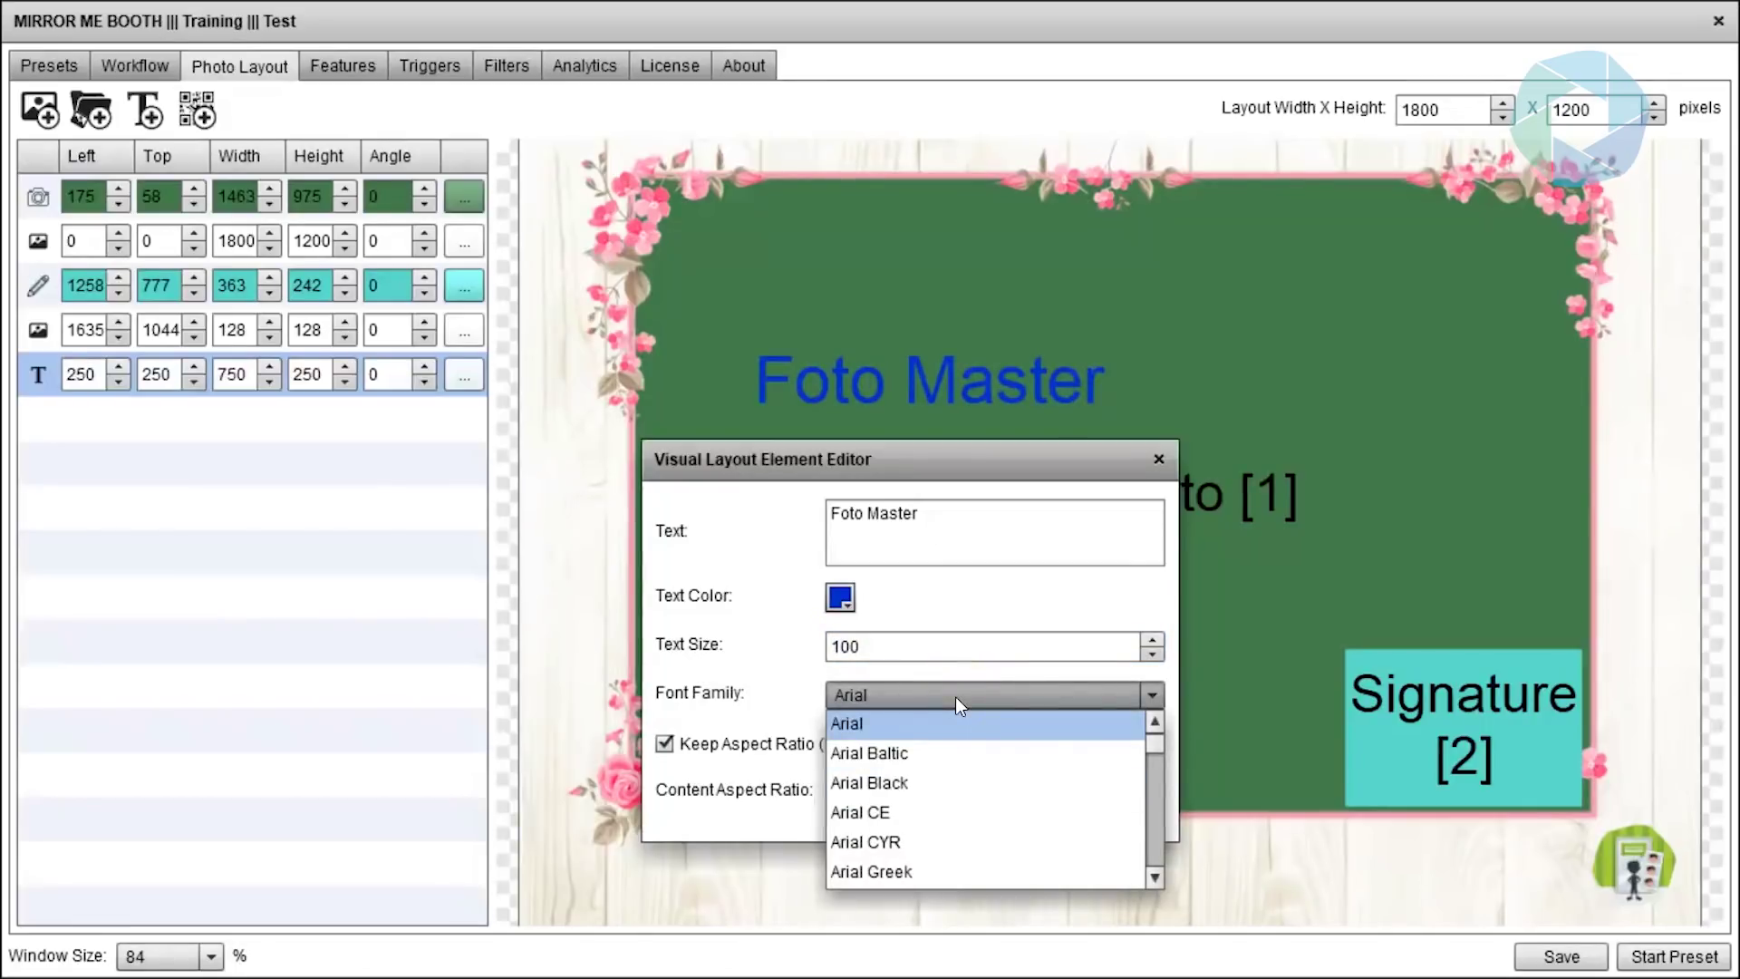
{"action": "scroll", "coordinate": [954, 716], "scroll_direction": "up", "scroll_amount": 1}
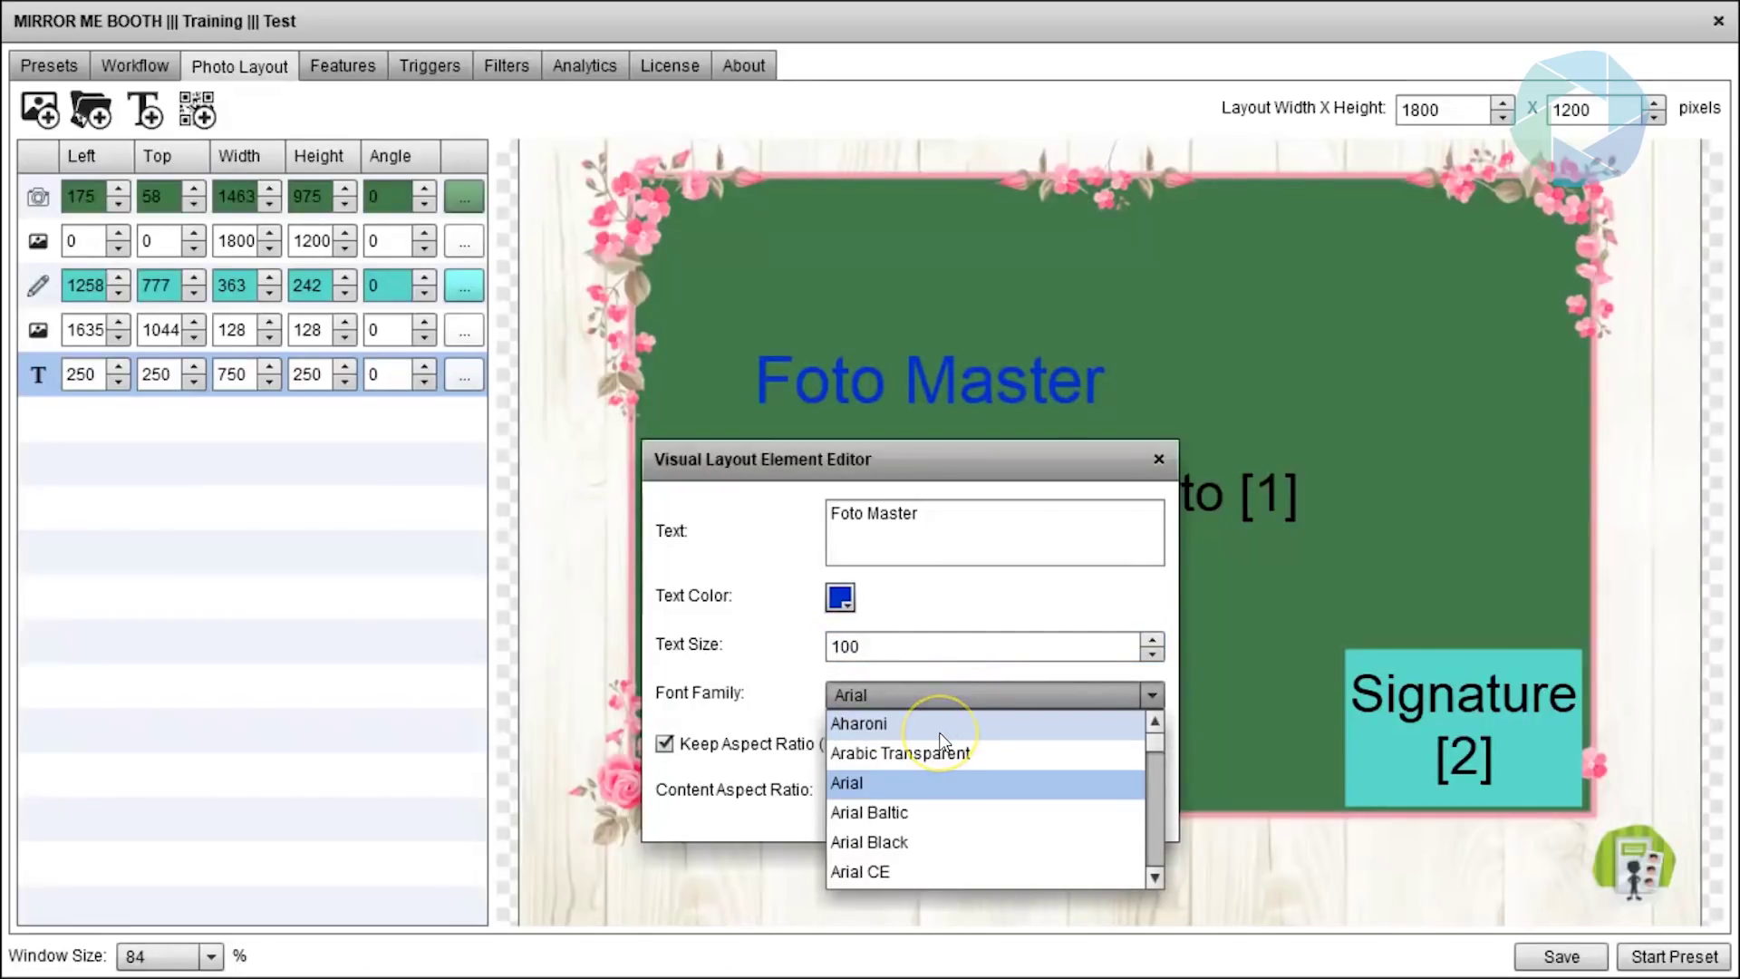
{"action": "left_click", "coordinate": [941, 732]}
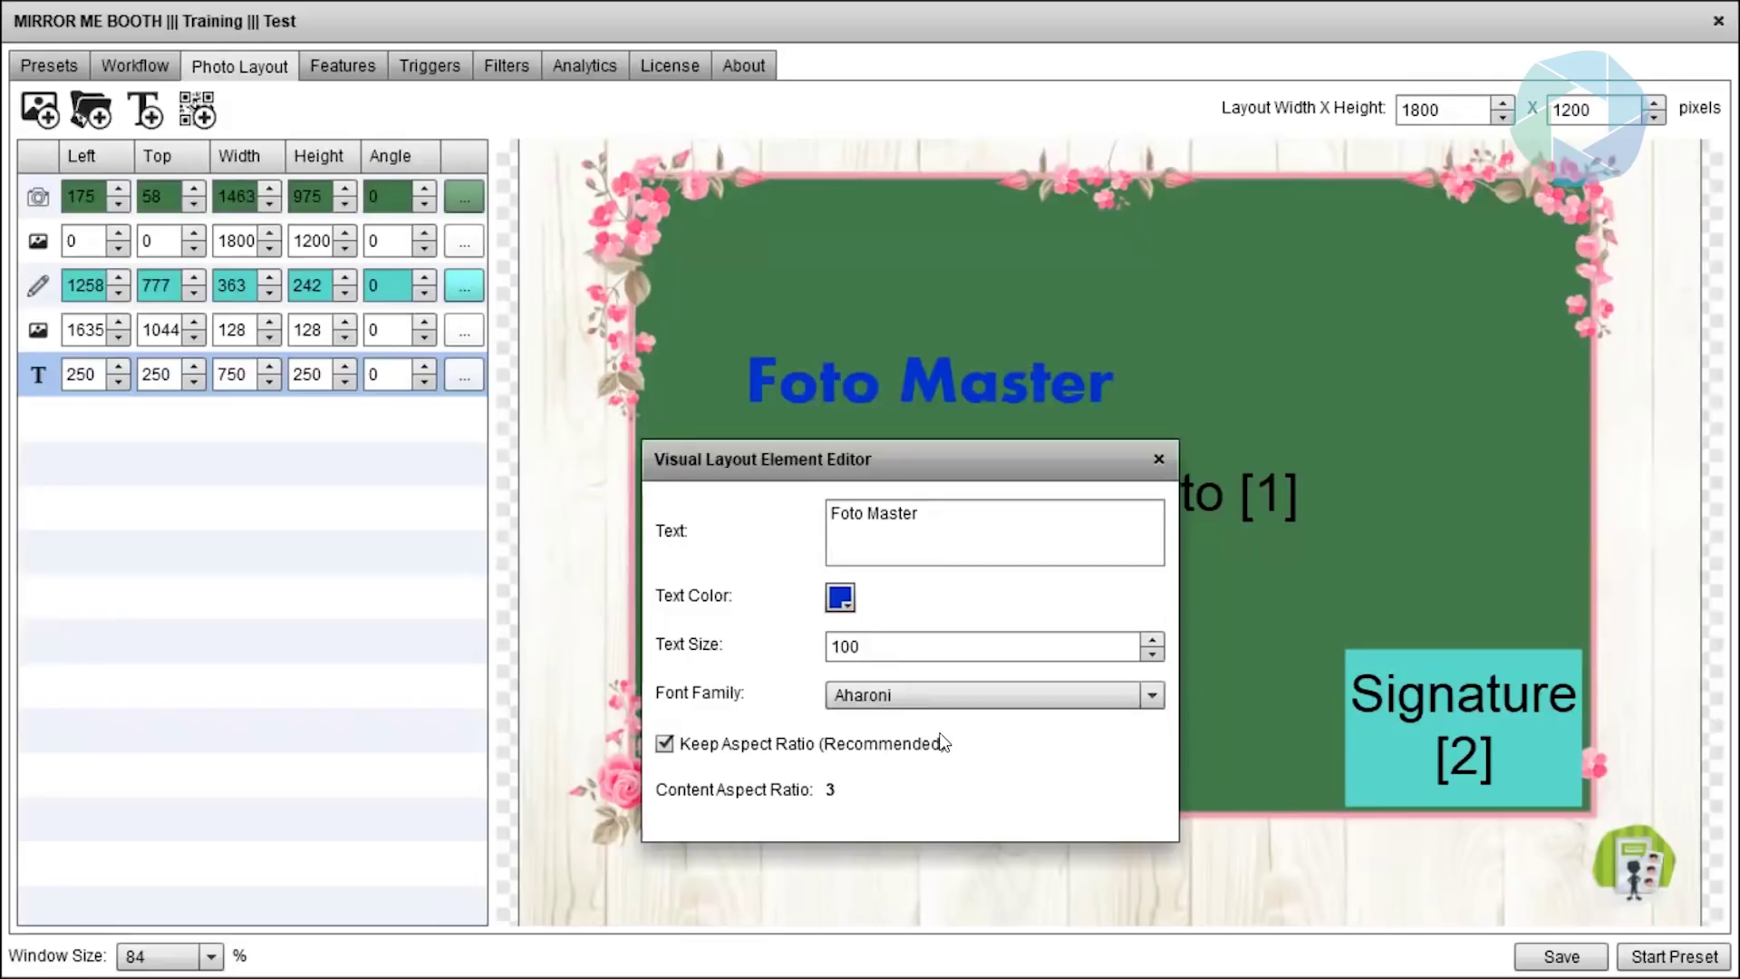
{"action": "left_click", "coordinate": [1159, 459]}
{"action": "left_click_drag", "start_coordinate": [1038, 381], "coordinate": [937, 870]}
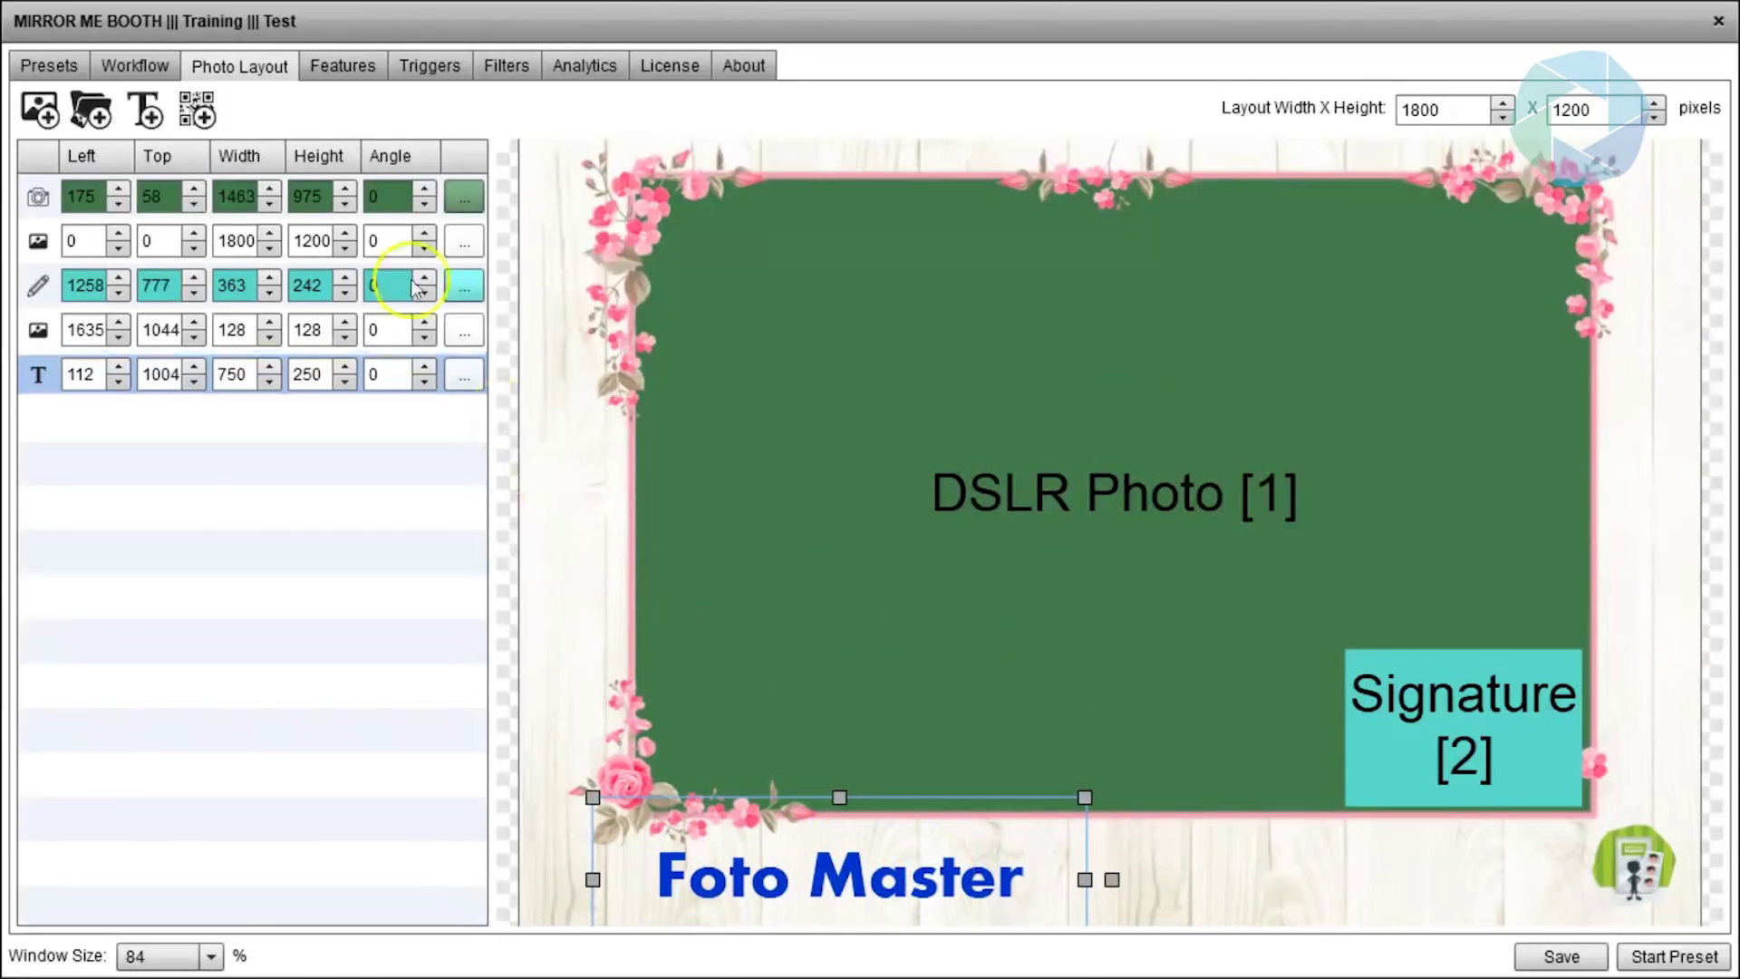
- Add a QR code element over the photo's lower-left area at about 257, 703 and save the preset
{"action": "left_click", "coordinate": [197, 111]}
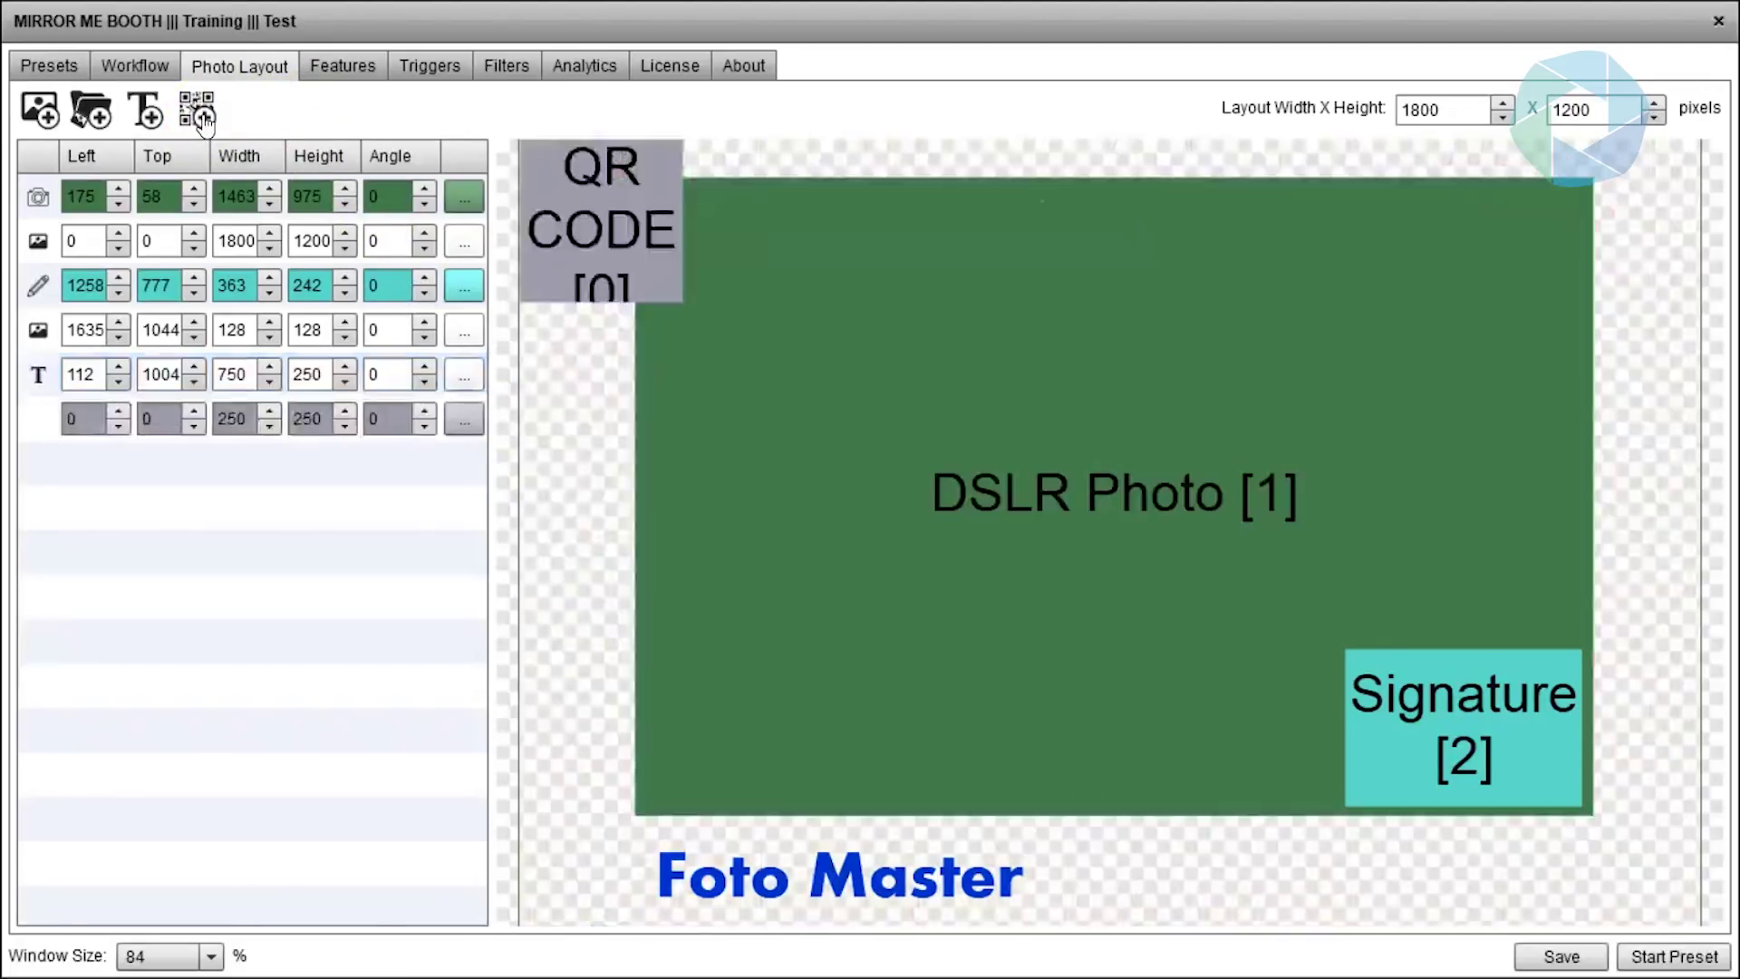
{"action": "left_click_drag", "start_coordinate": [569, 209], "coordinate": [738, 671]}
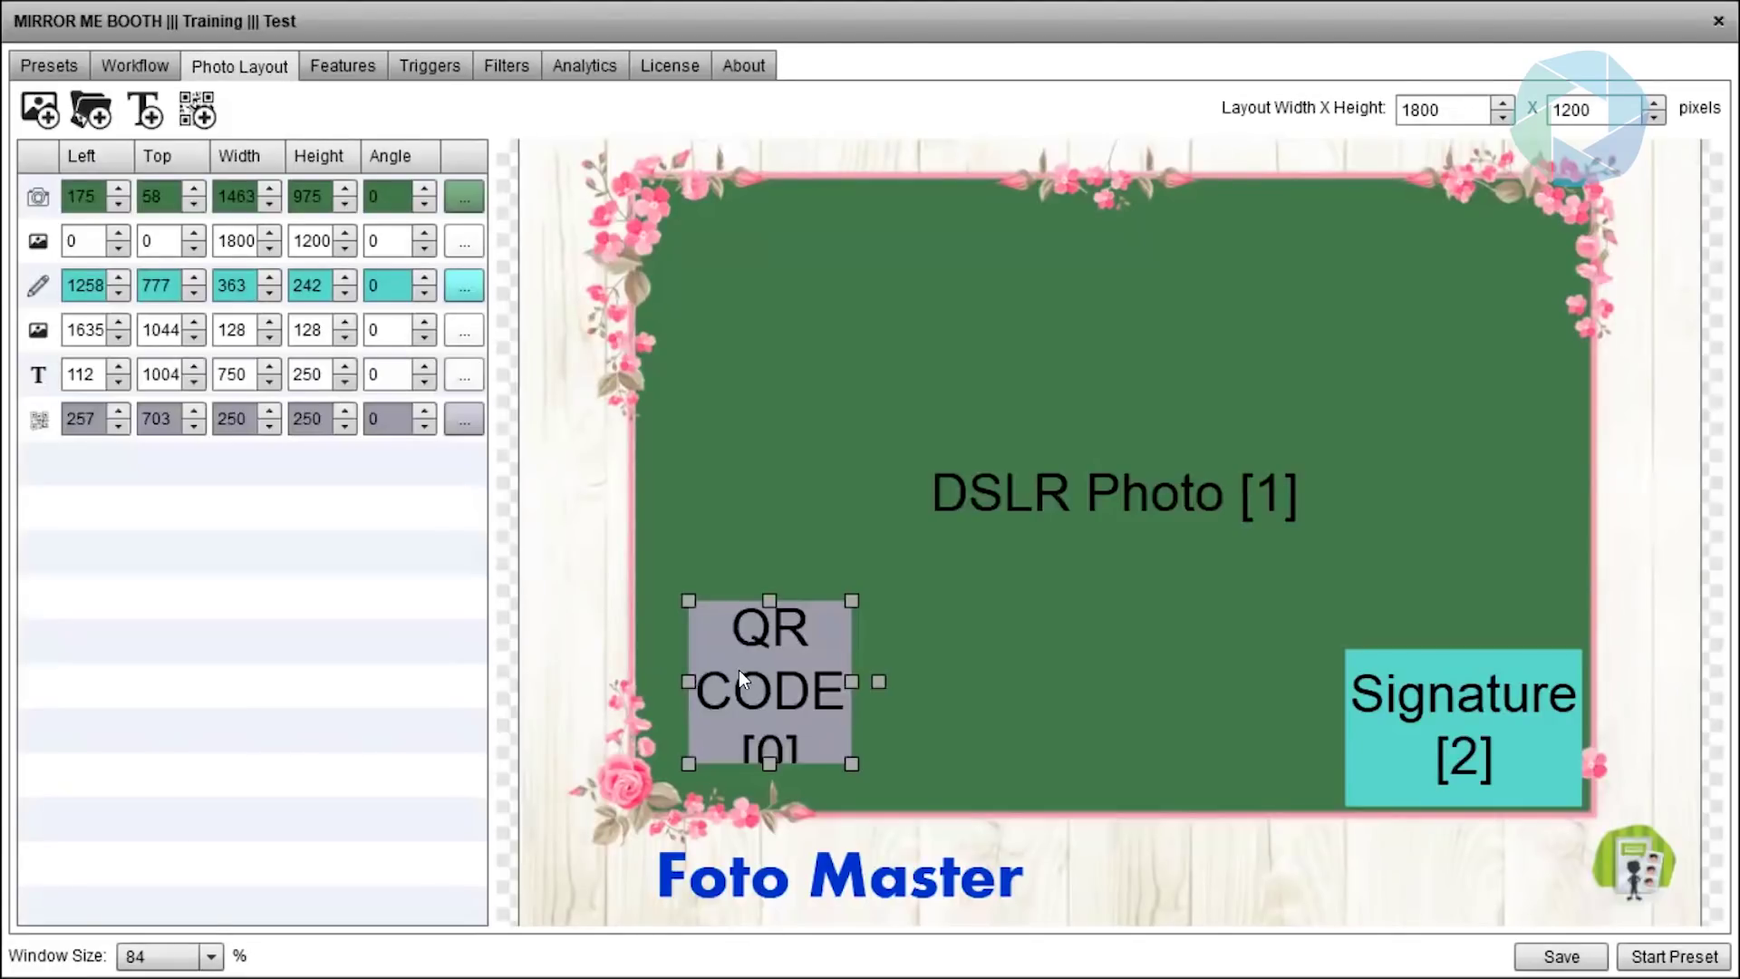
{"action": "left_click", "coordinate": [1554, 958]}
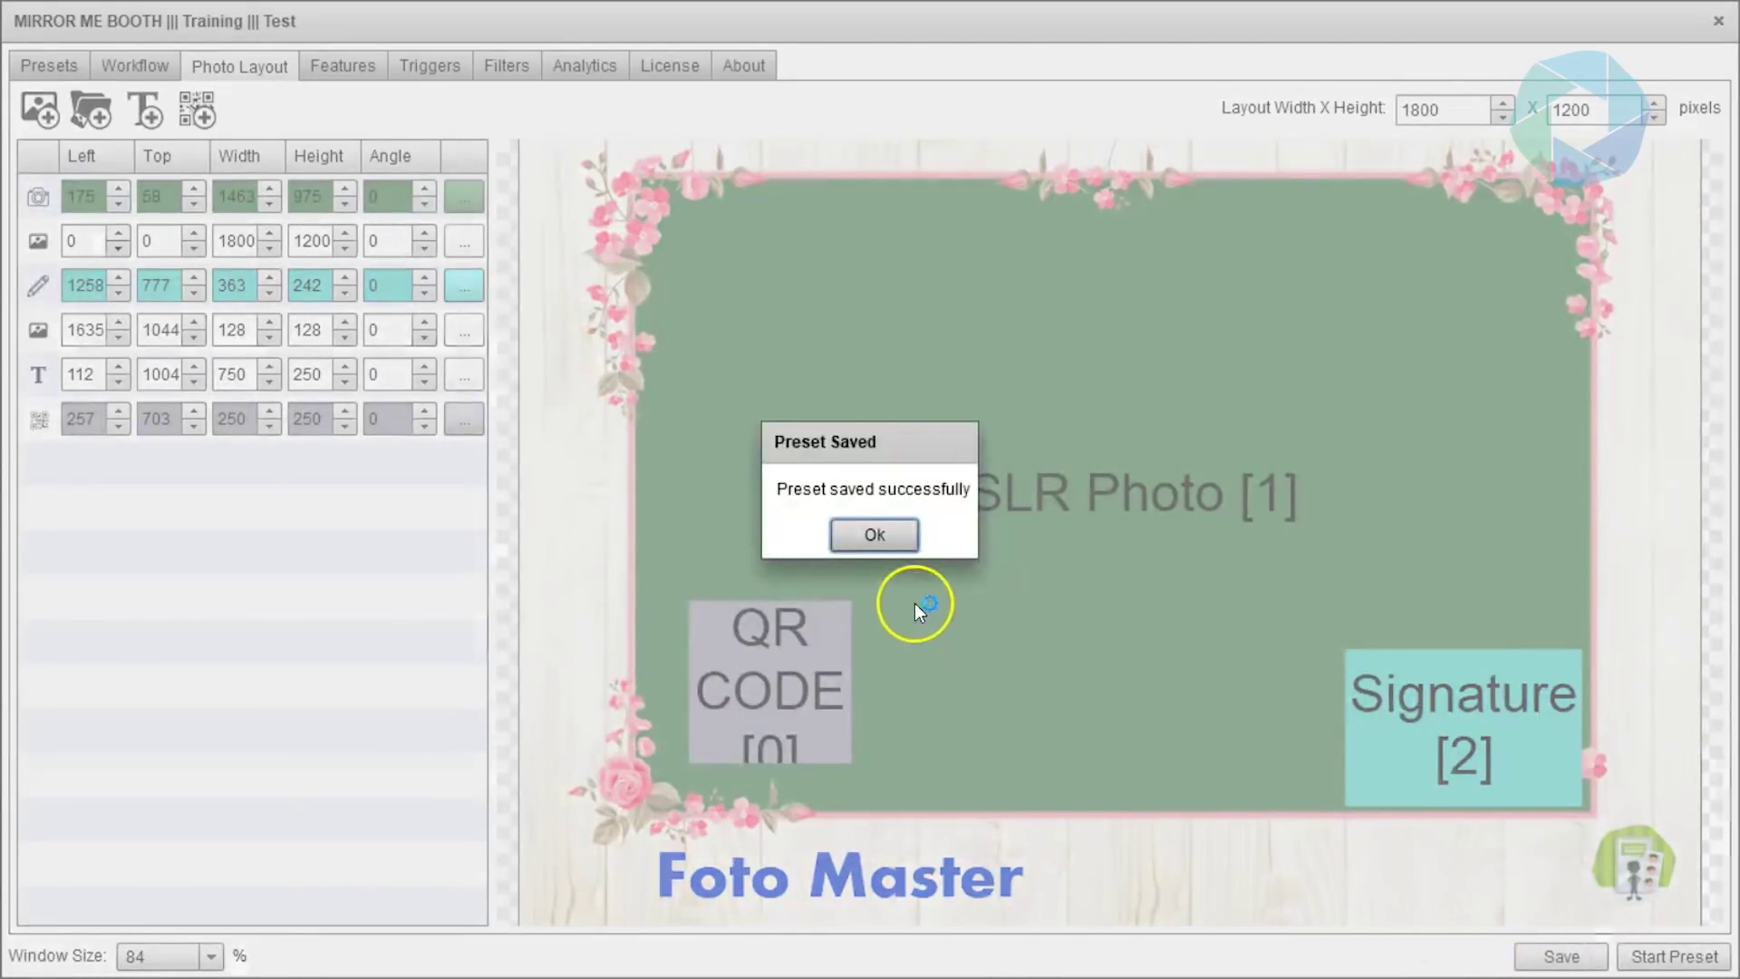
{"action": "left_click", "coordinate": [875, 536]}
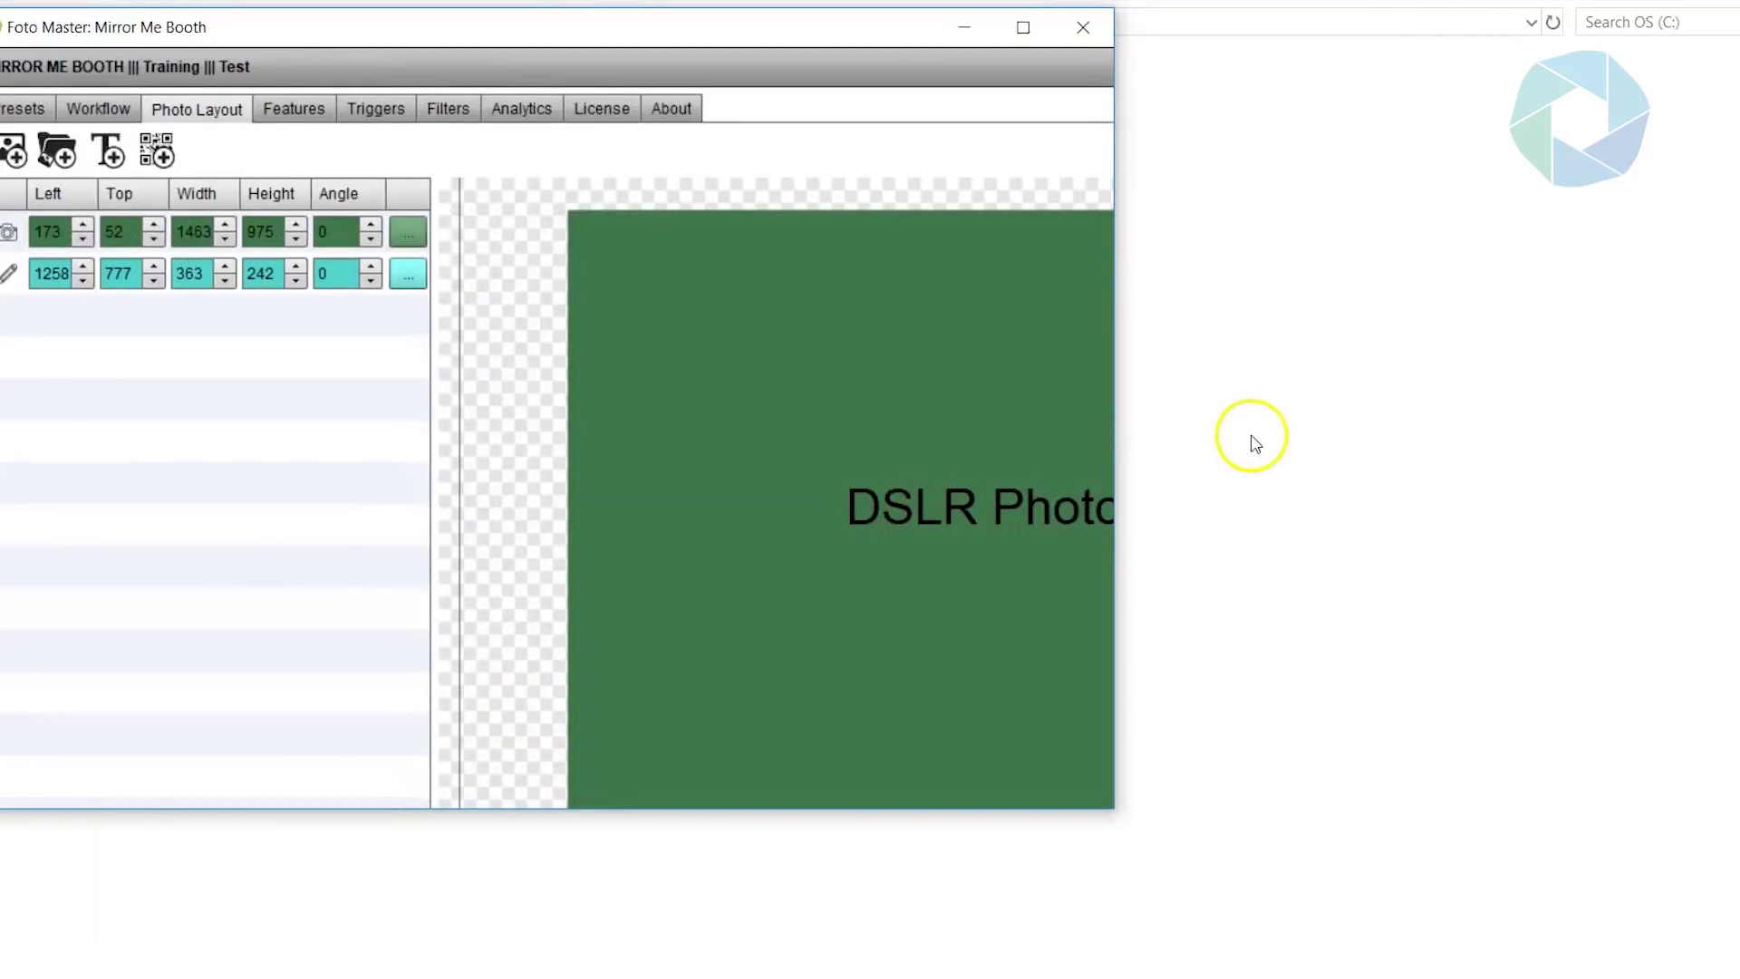
- Switch to File Explorer and examine the overlay images in MirrorMeBooth\Overlays\Dynamic\Dynamic_1H
{"action": "key", "text": "alt+F4"}
{"action": "double_click", "coordinate": [260, 323]}
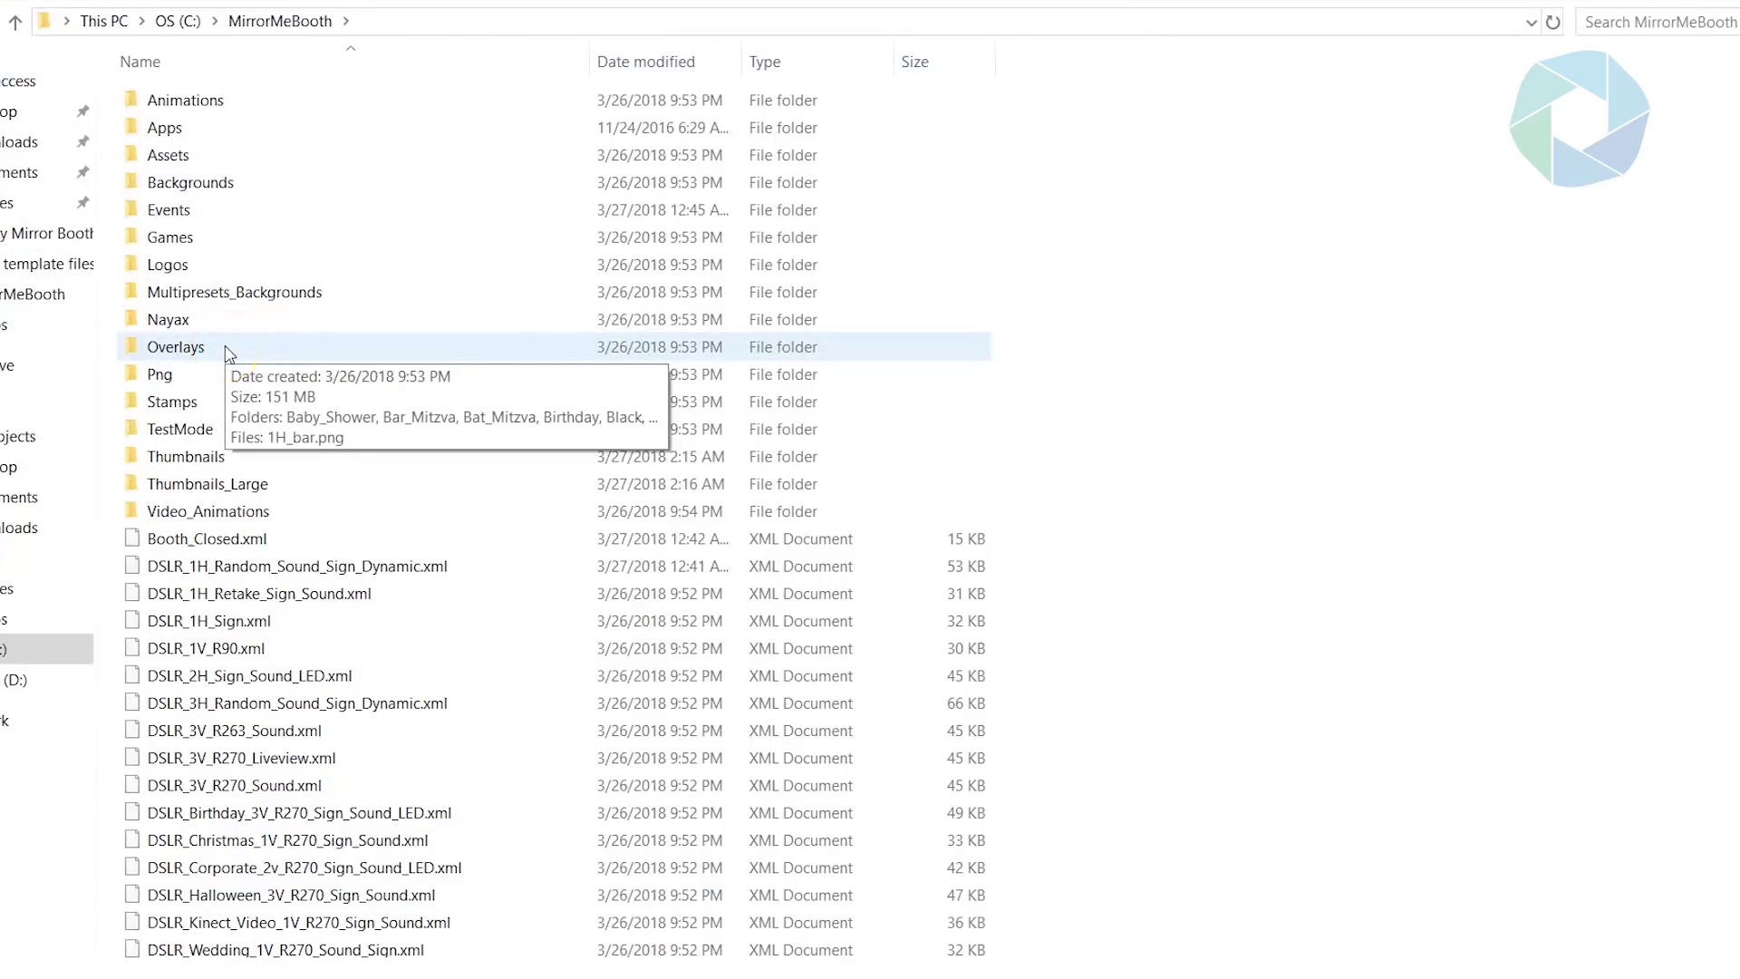
{"action": "double_click", "coordinate": [227, 349]}
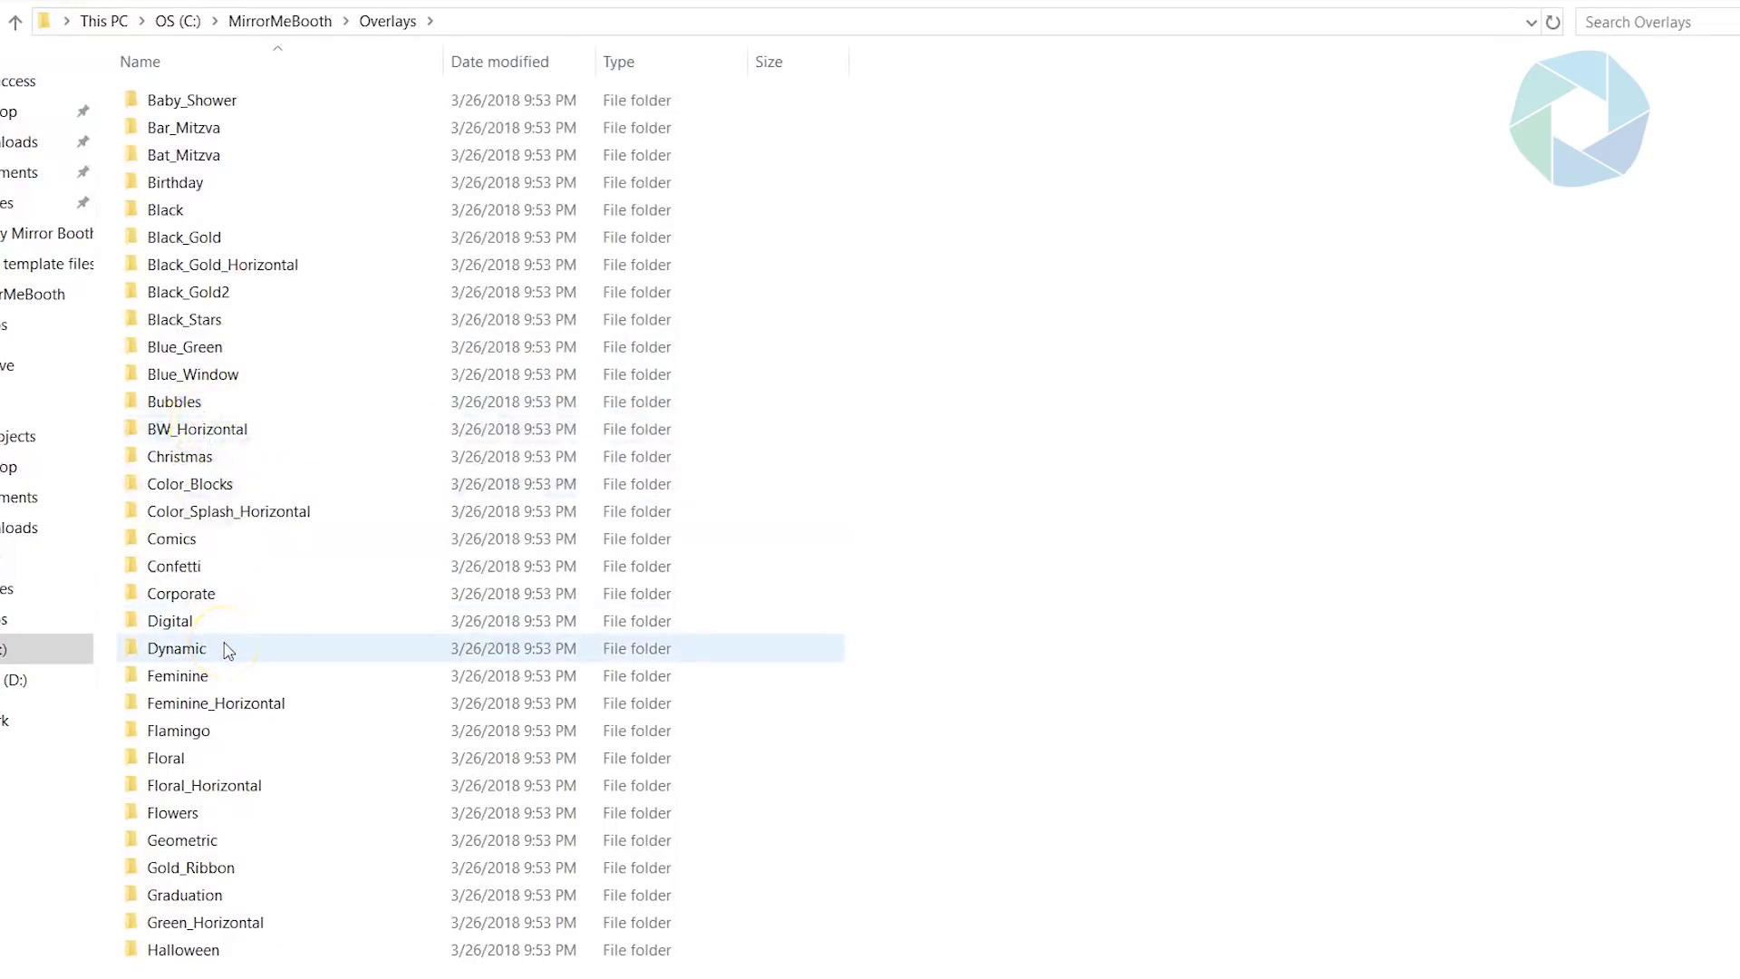
{"action": "double_click", "coordinate": [216, 649]}
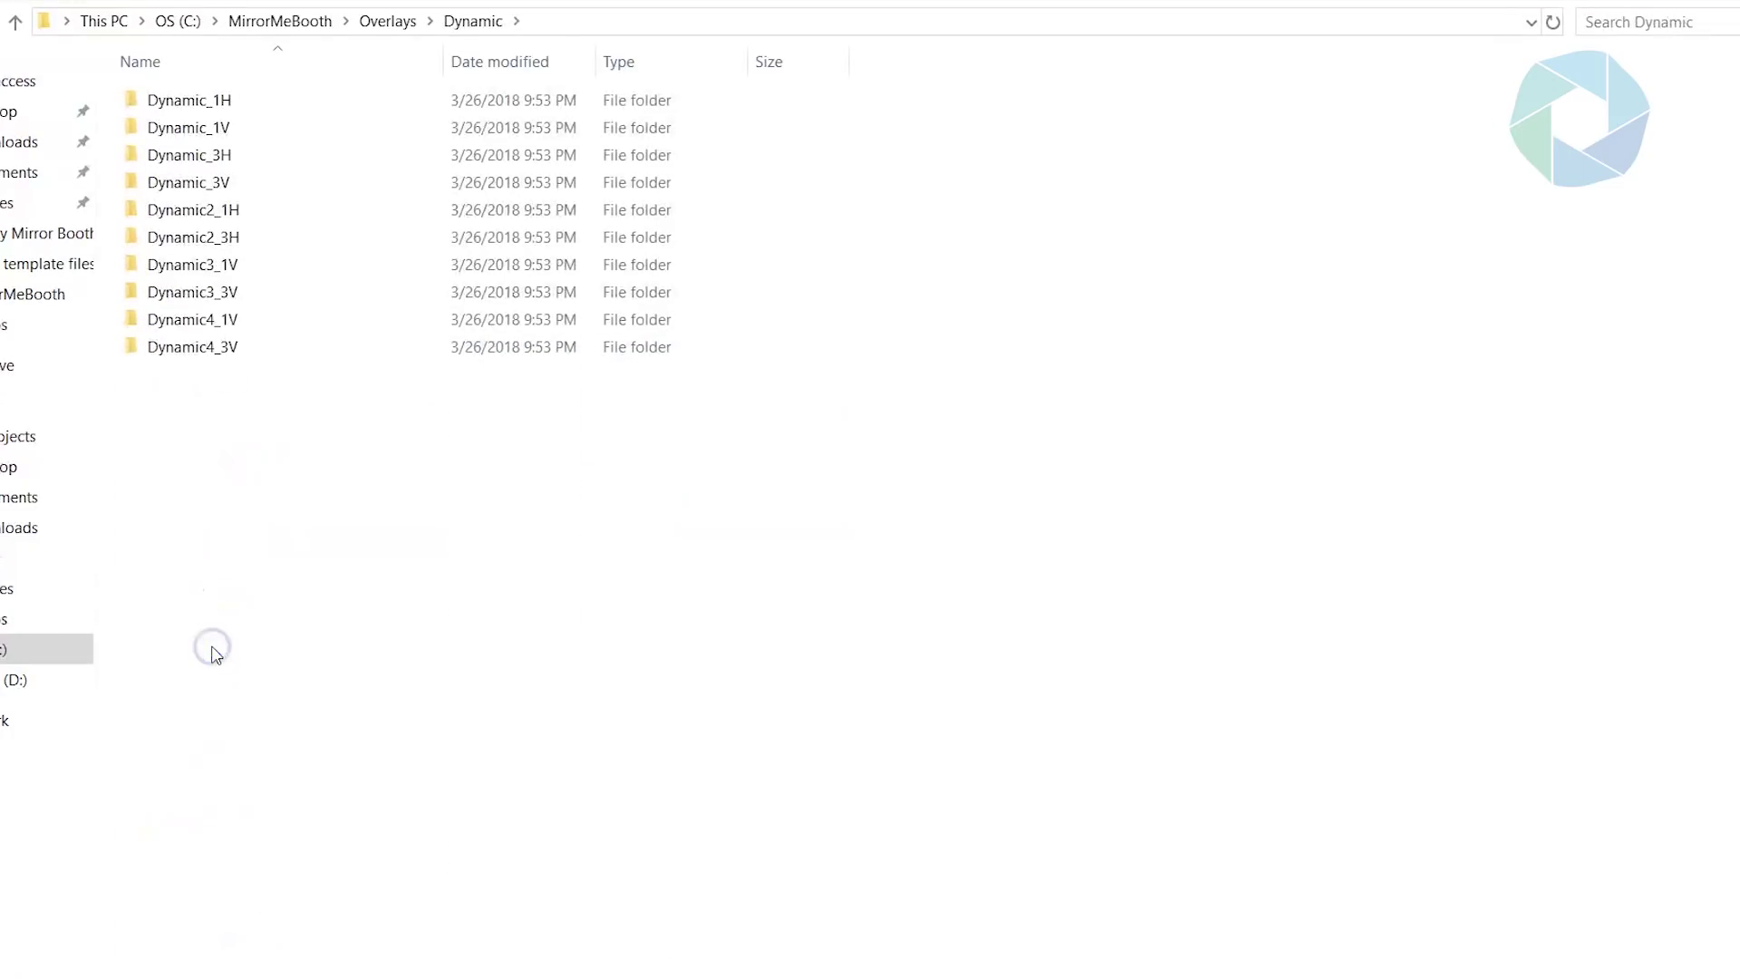
{"action": "left_click", "coordinate": [258, 108]}
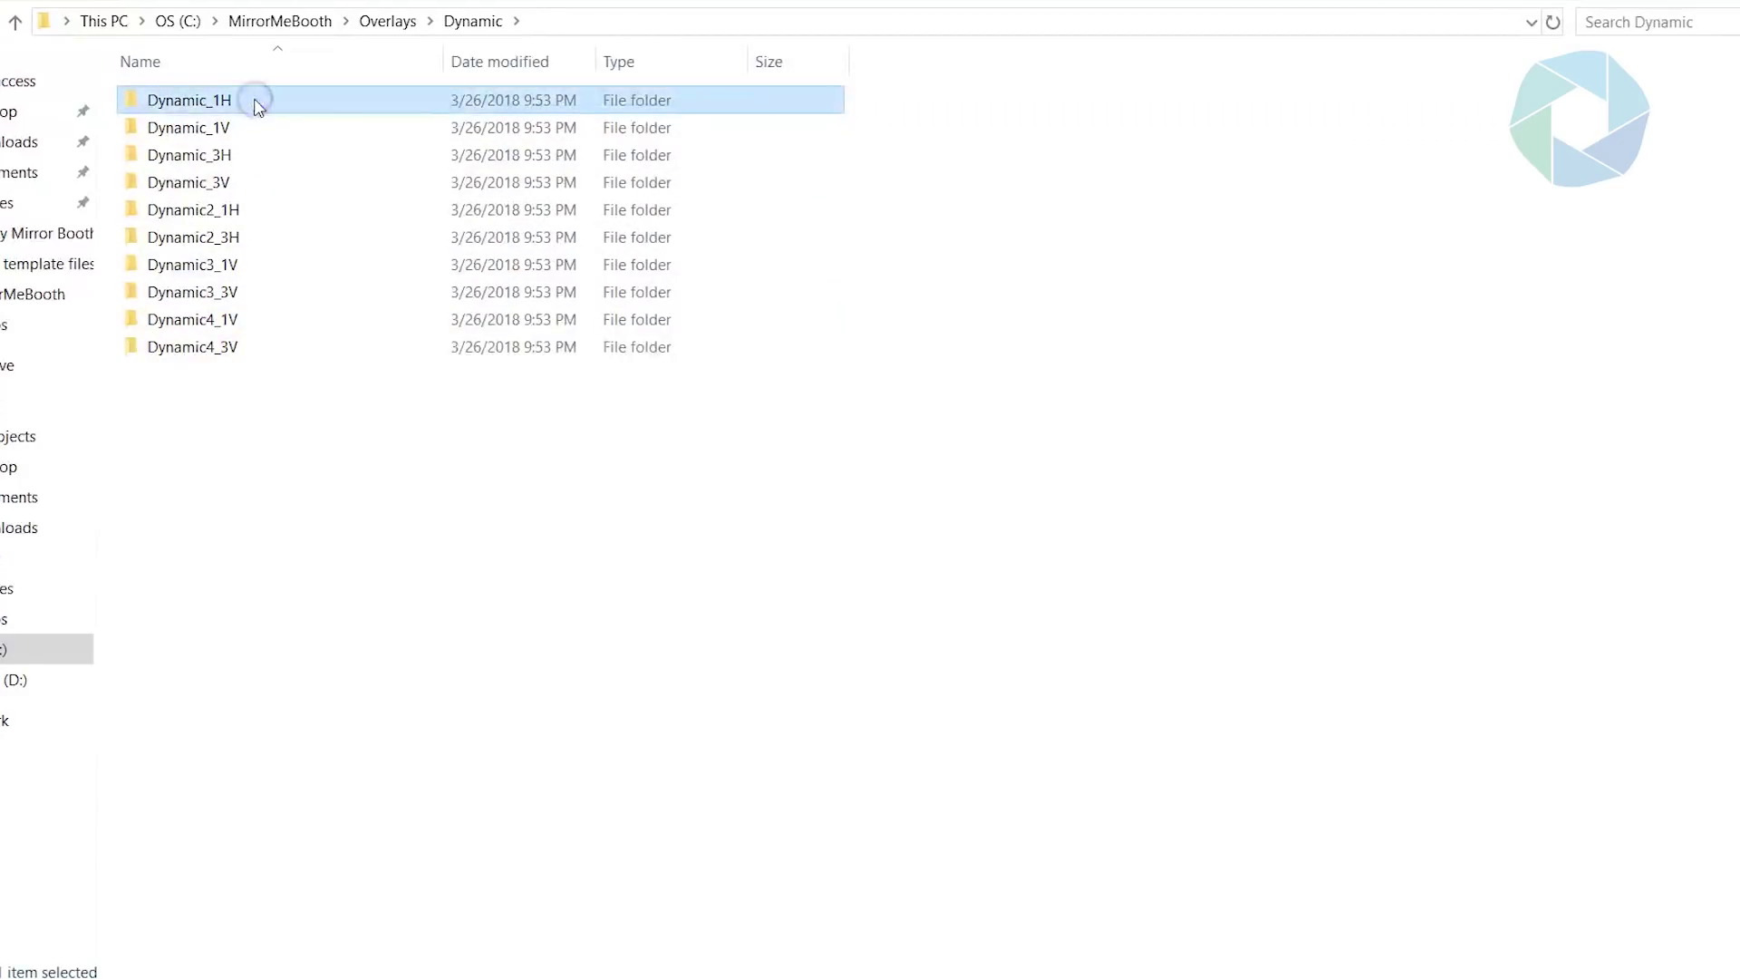
{"action": "double_click", "coordinate": [258, 108]}
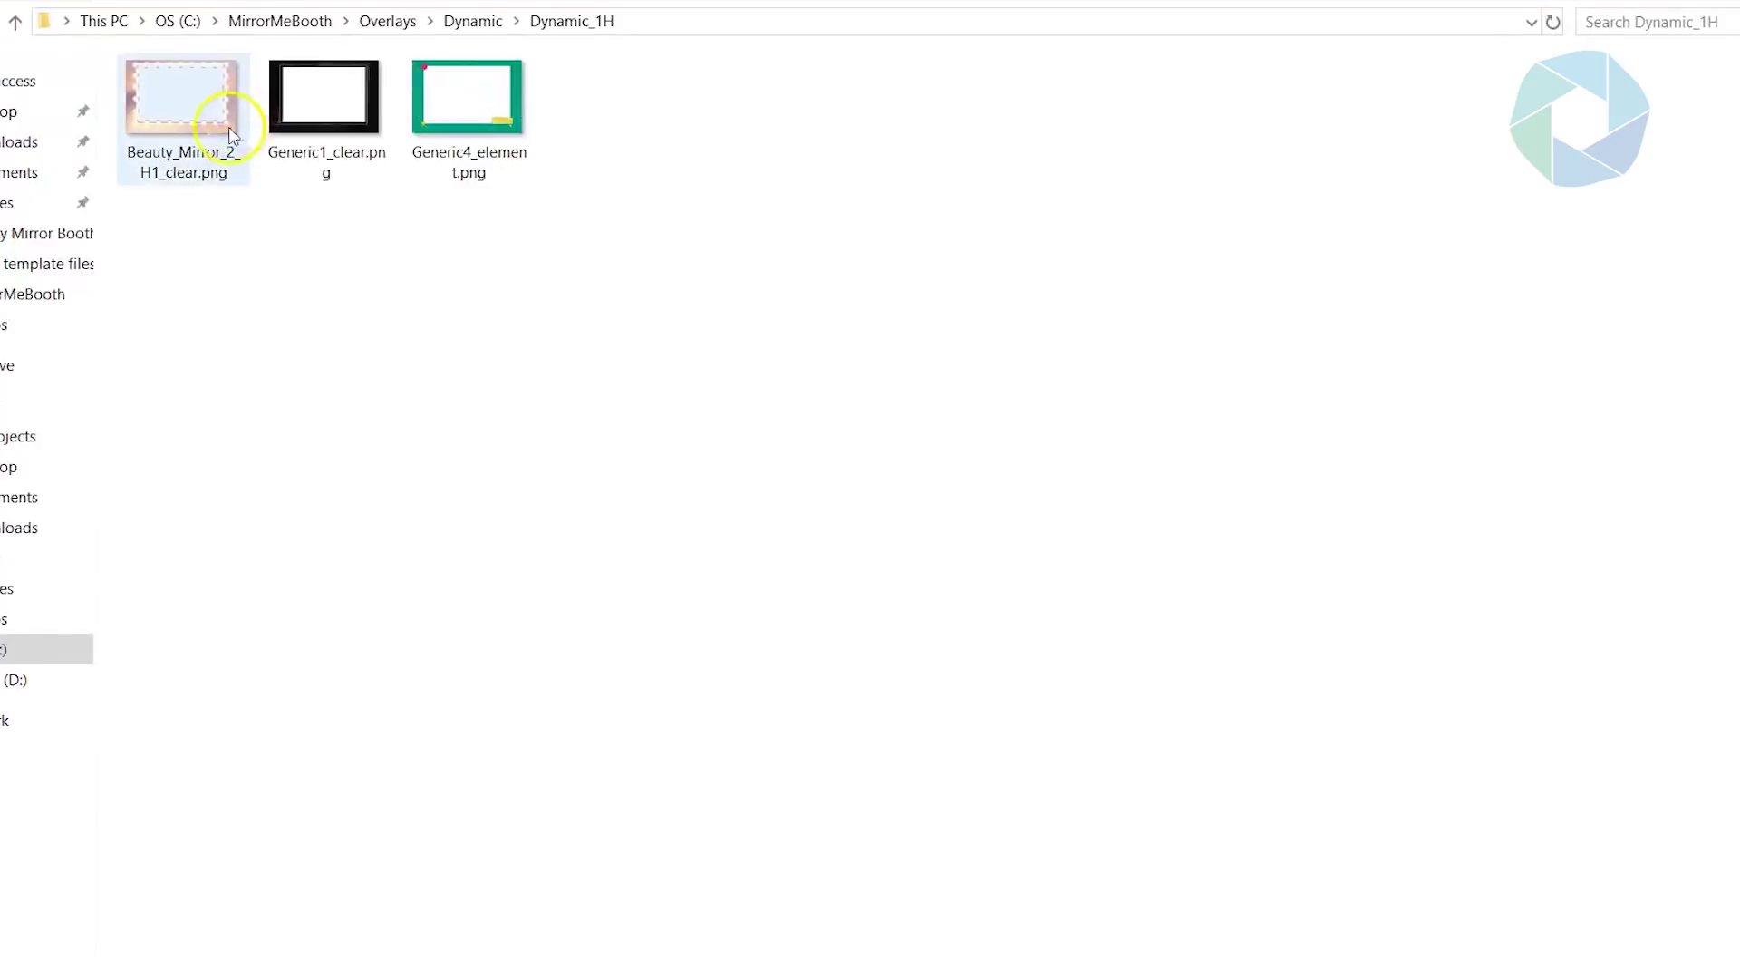
{"action": "left_click", "coordinate": [285, 136]}
{"action": "left_click", "coordinate": [426, 130]}
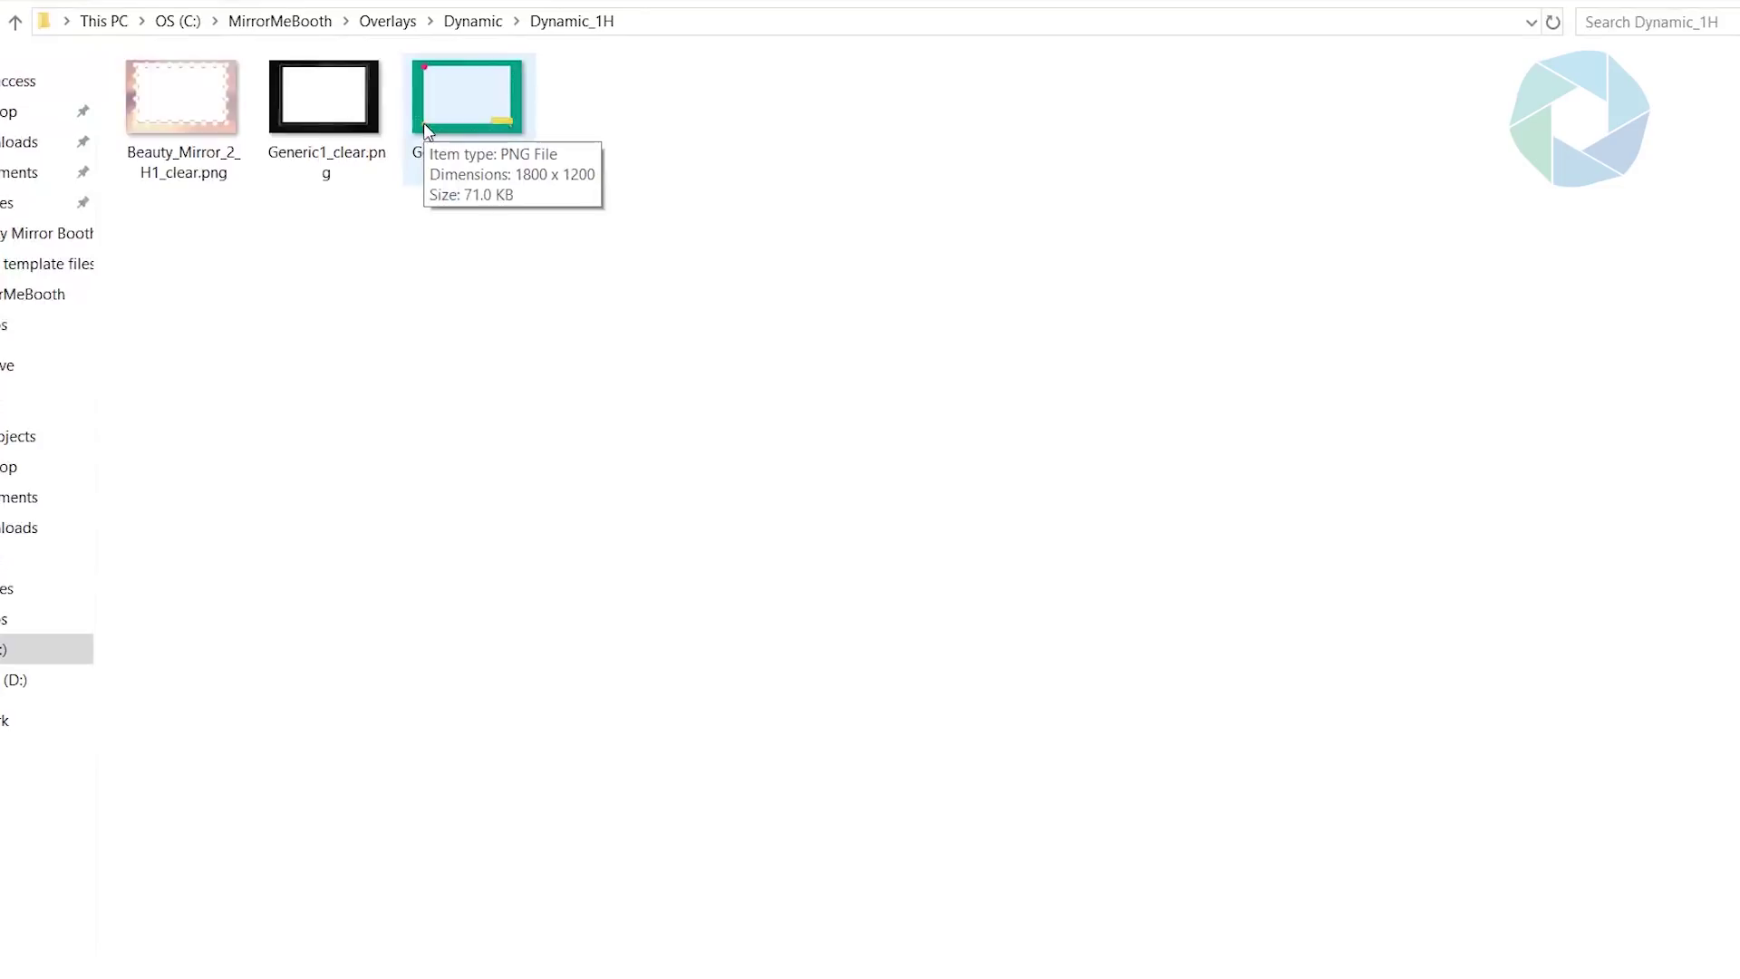
- Switch back to Mirror Me Booth and add the Overlays\Dynamic\Dynamic_1H folder to the photo layout as a folder element
{"action": "left_click", "coordinate": [404, 972]}
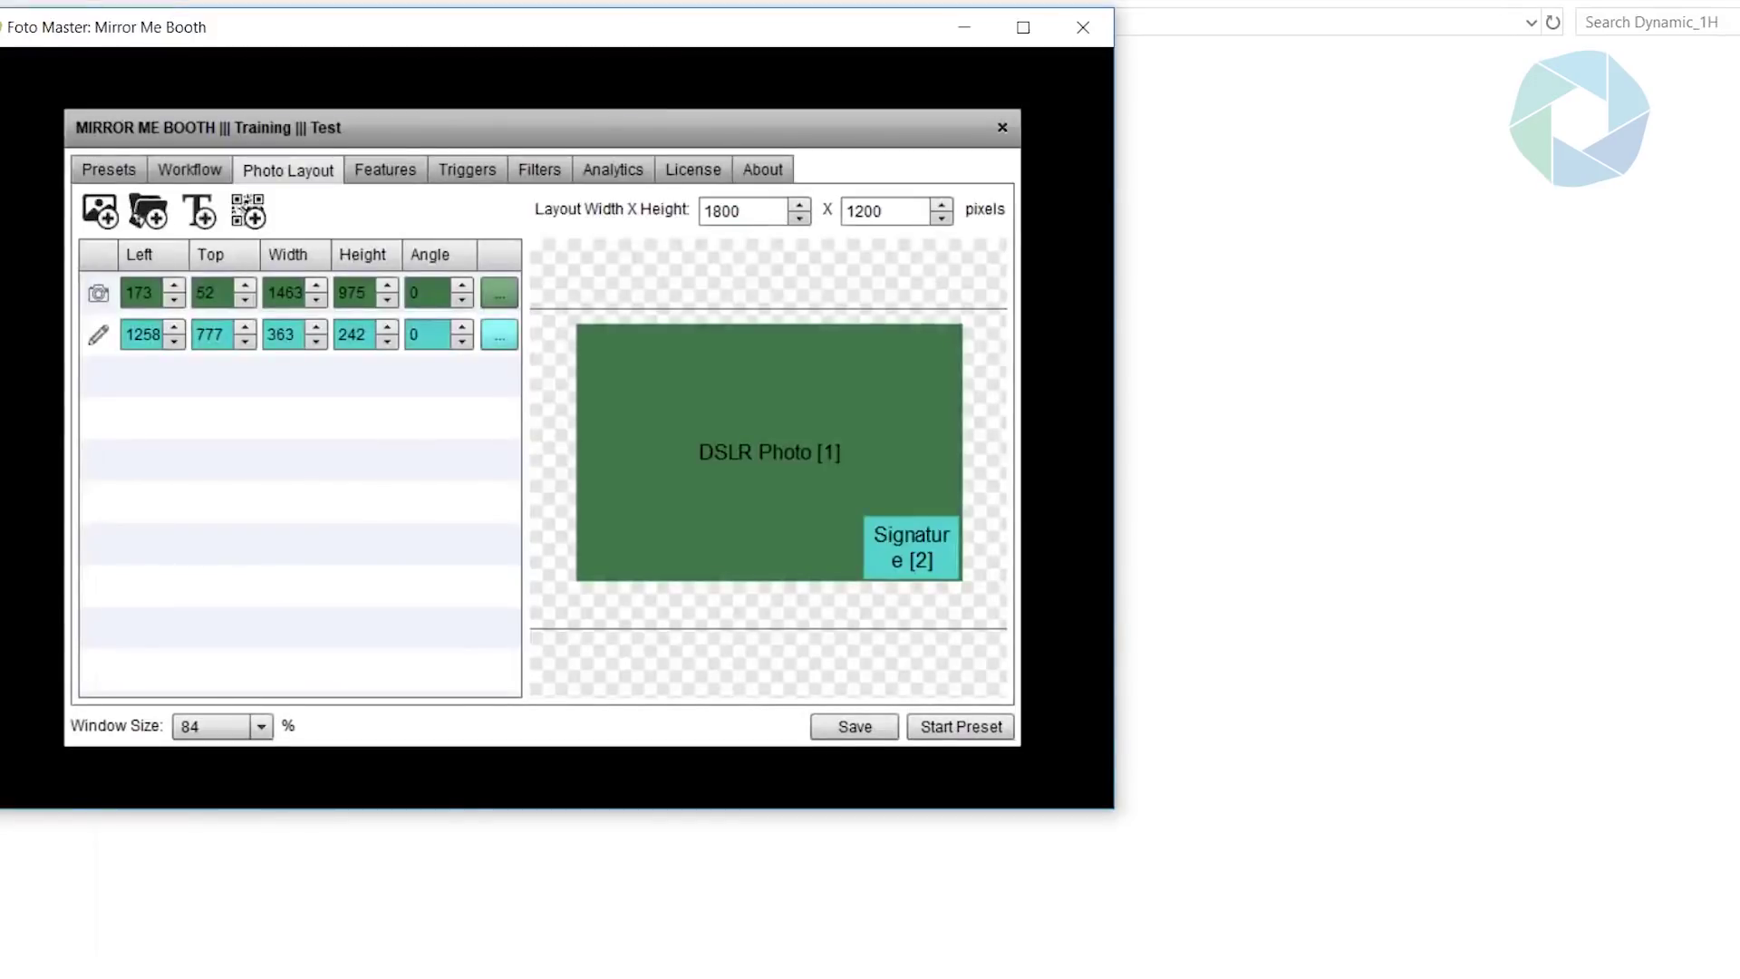
{"action": "left_click", "coordinate": [400, 567]}
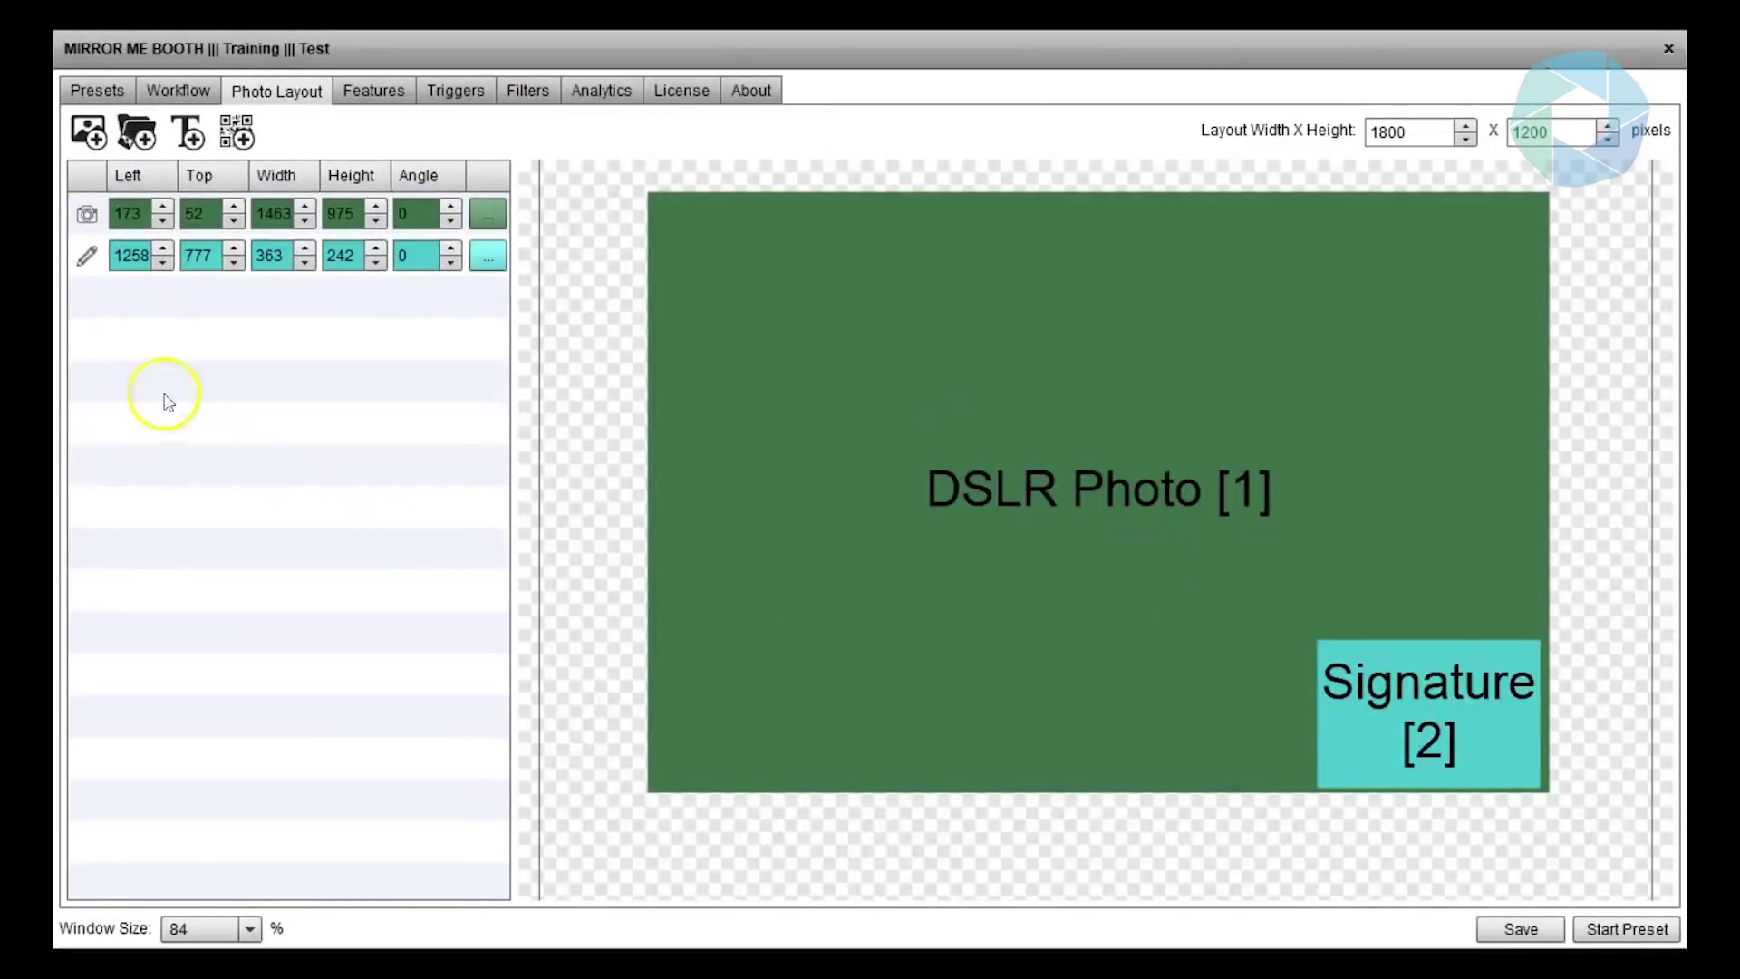
{"action": "left_click", "coordinate": [143, 140]}
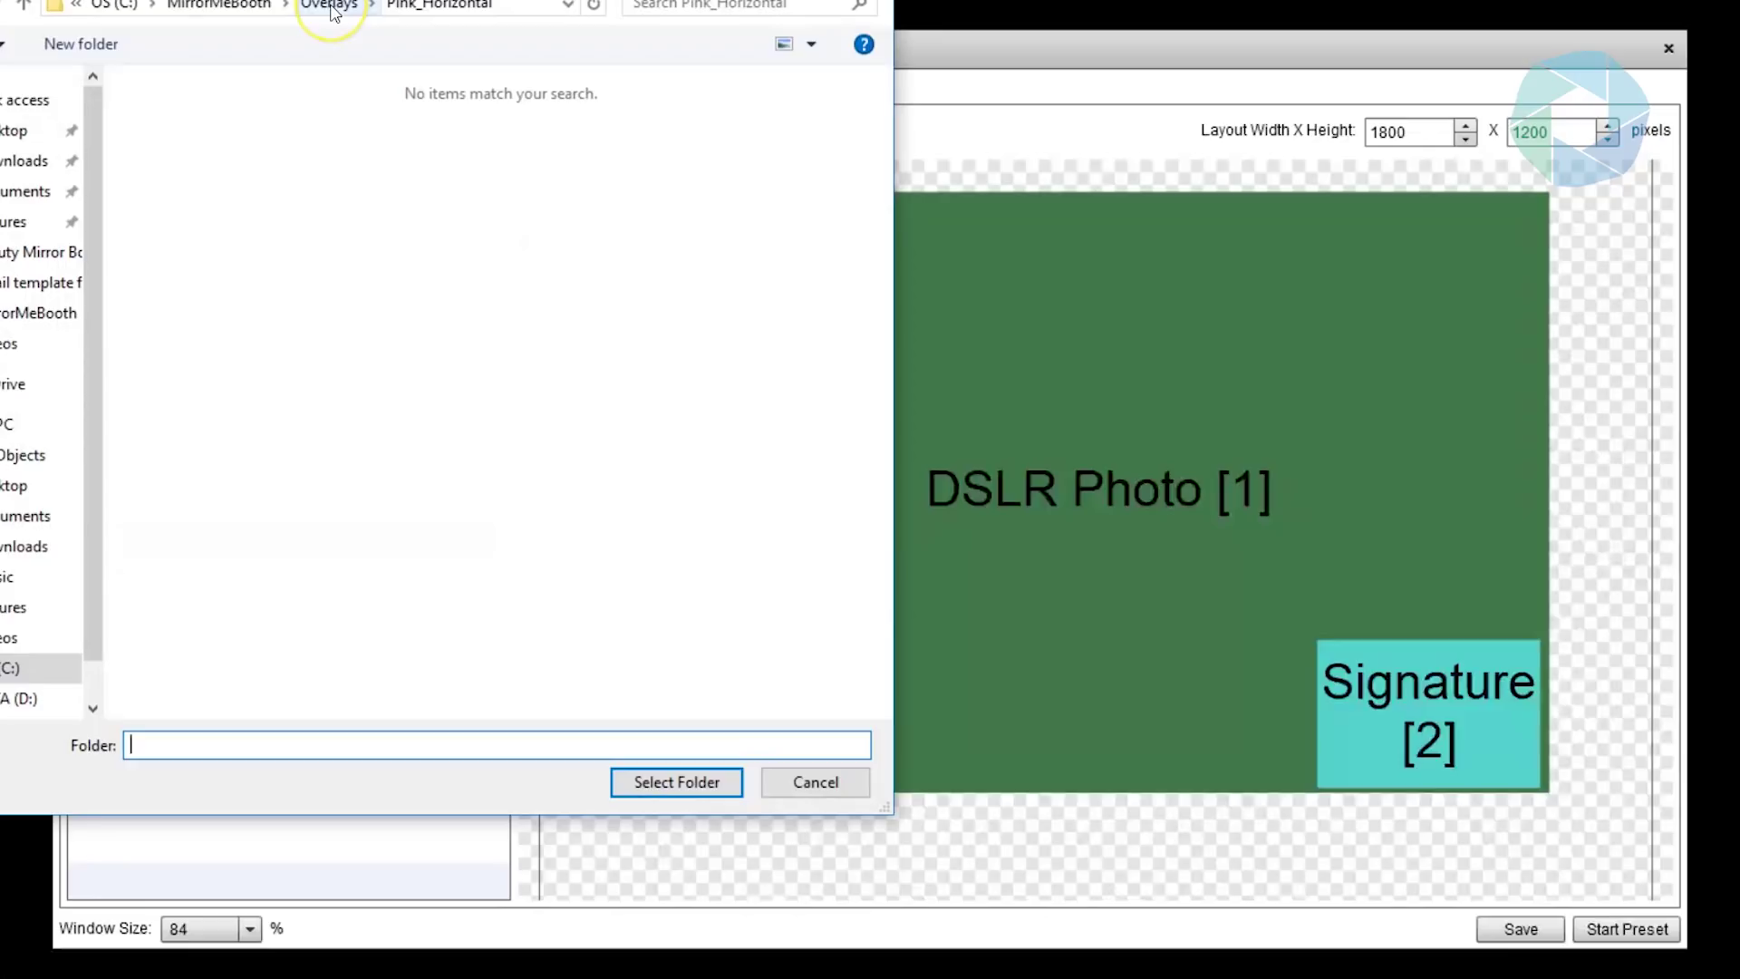
{"action": "left_click", "coordinate": [332, 5]}
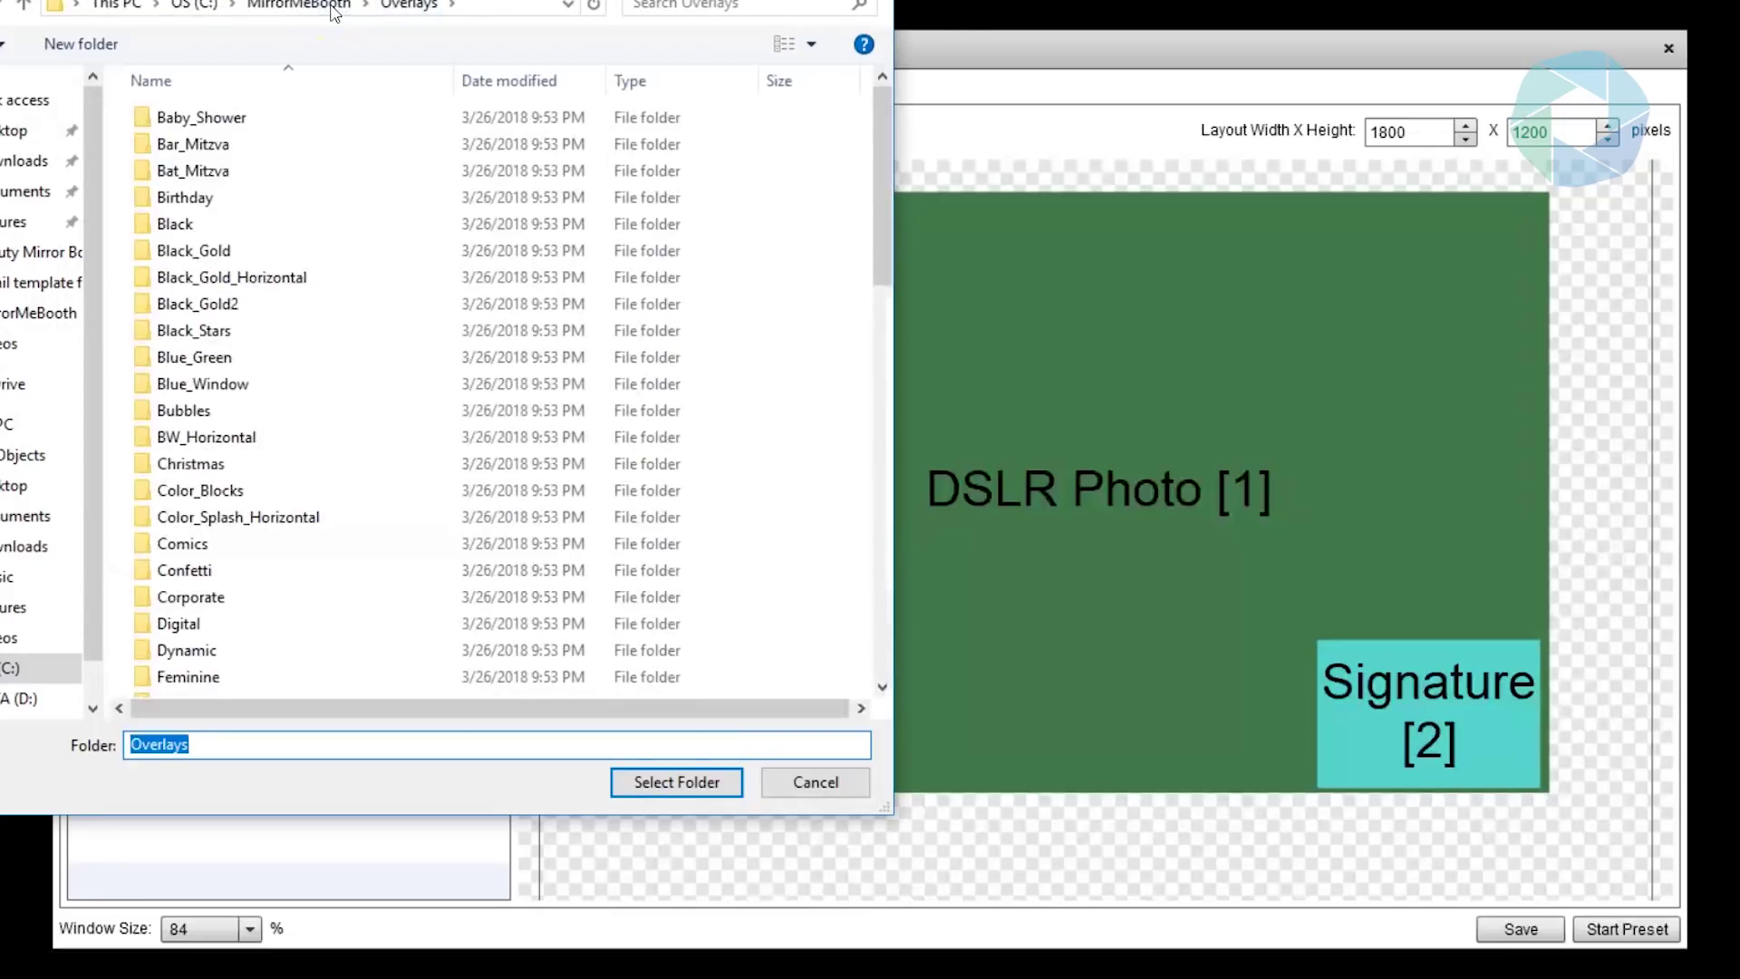
{"action": "left_click", "coordinate": [197, 653]}
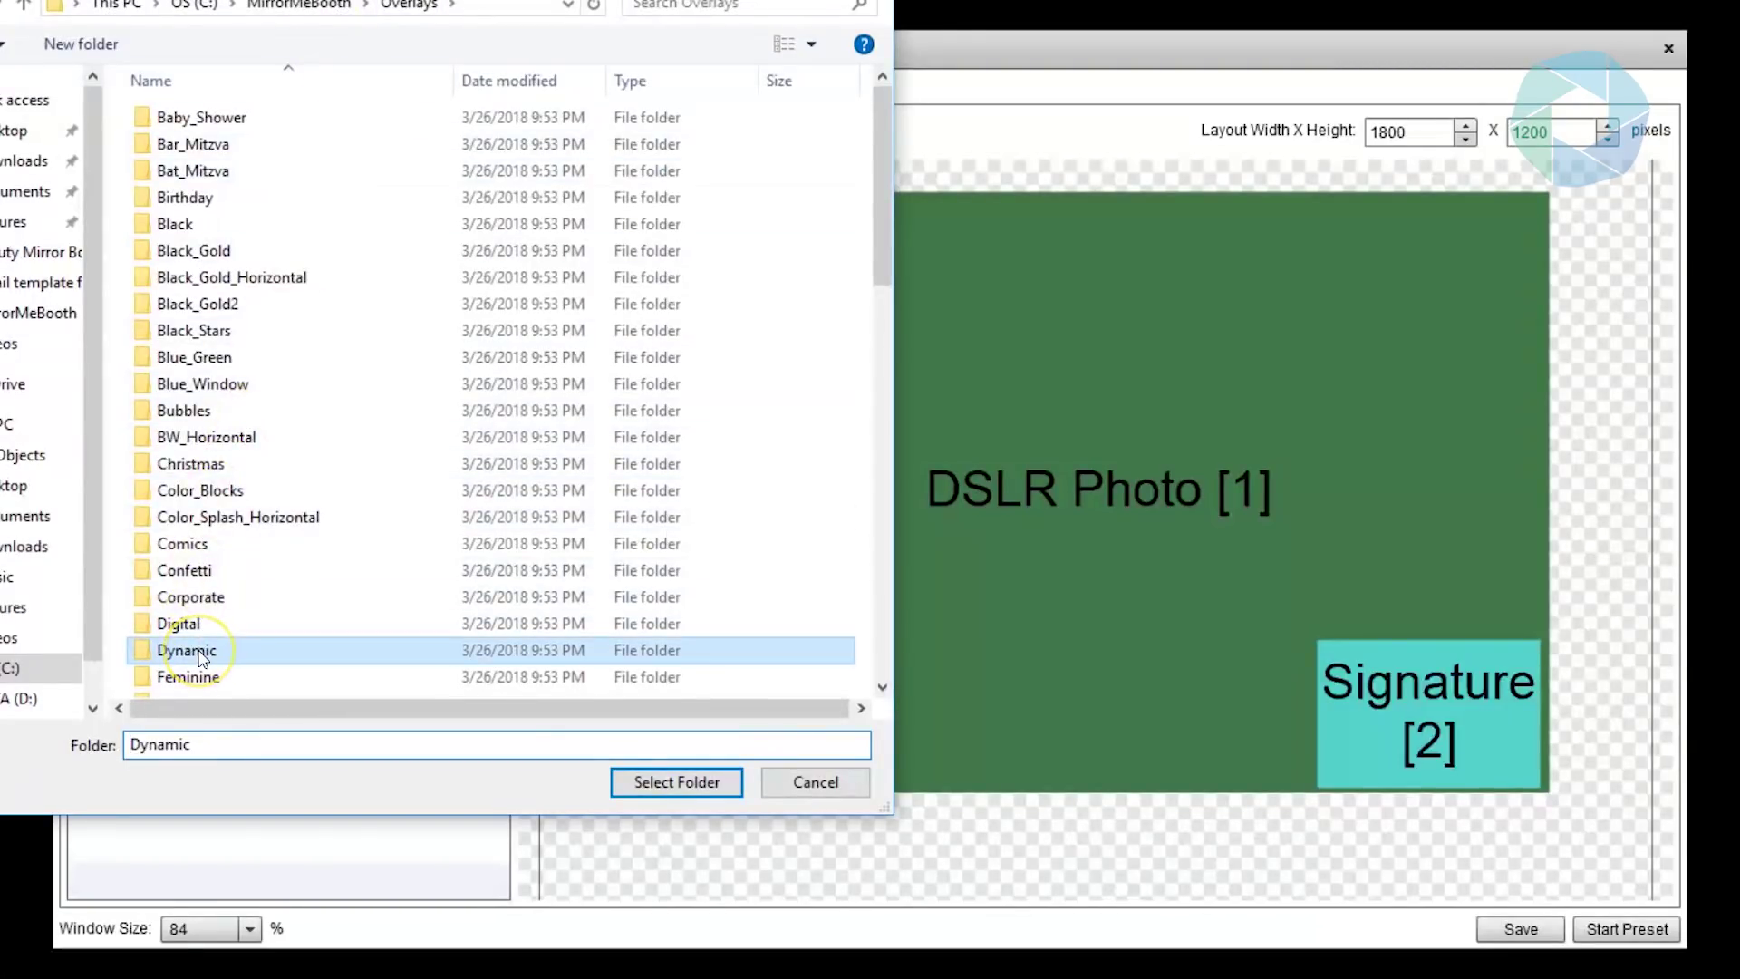
{"action": "double_click", "coordinate": [201, 659]}
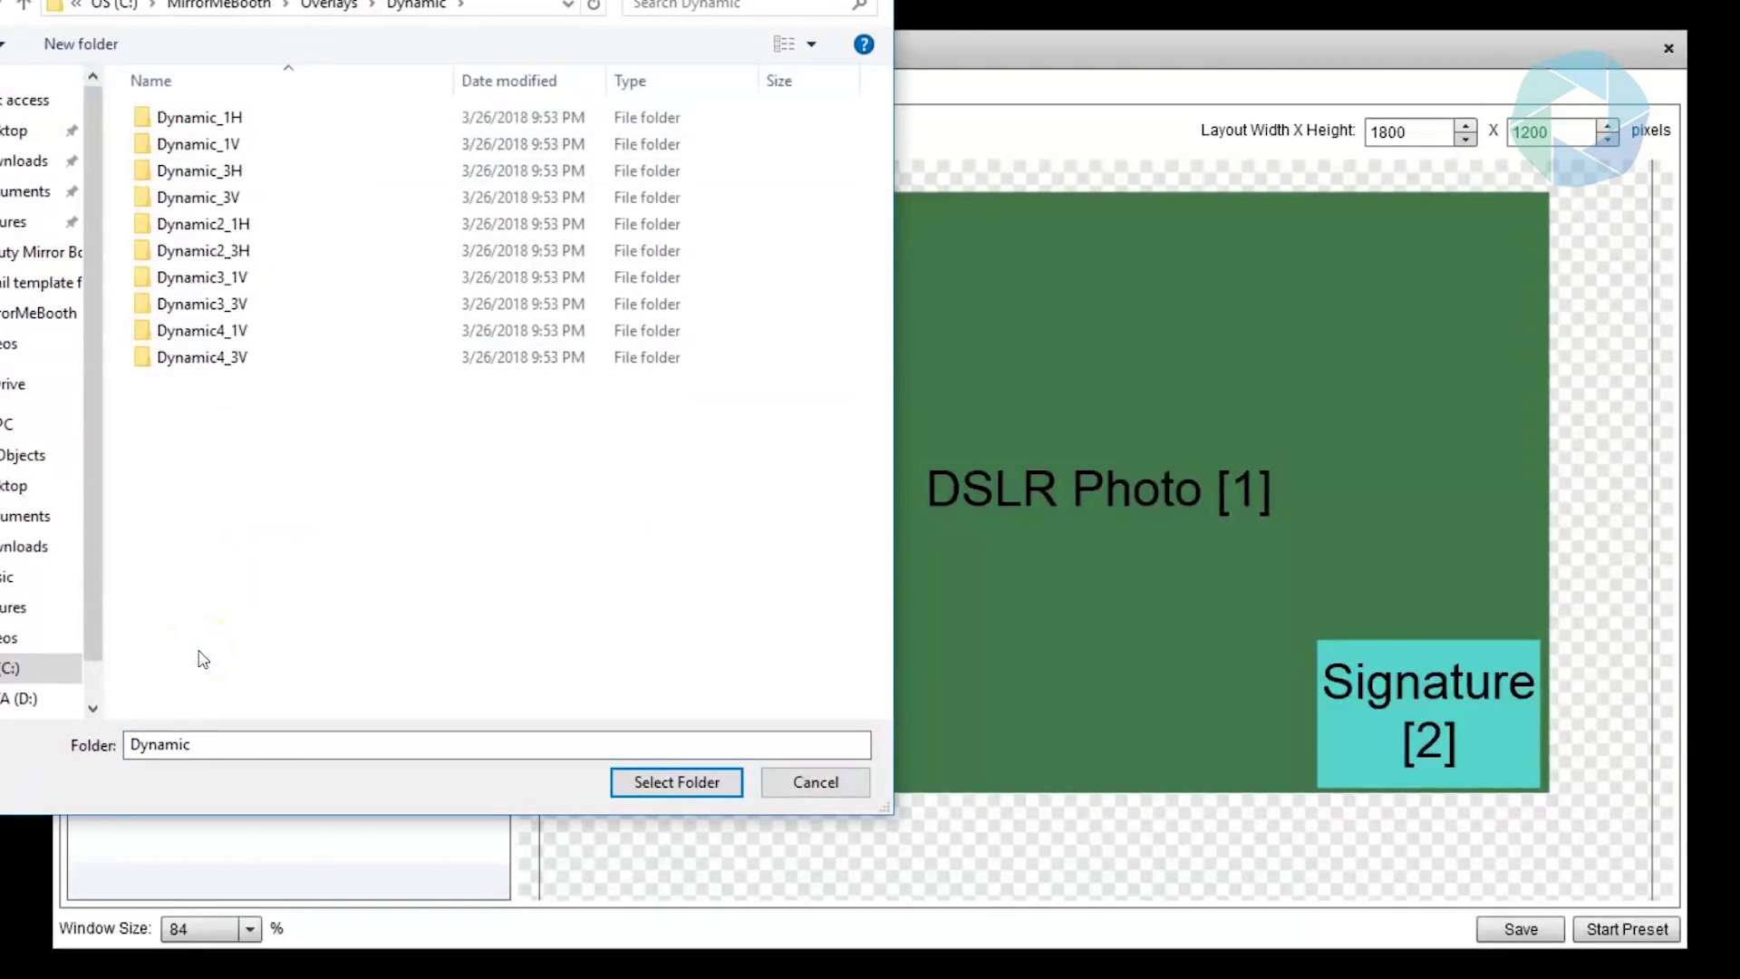
{"action": "left_click", "coordinate": [234, 118]}
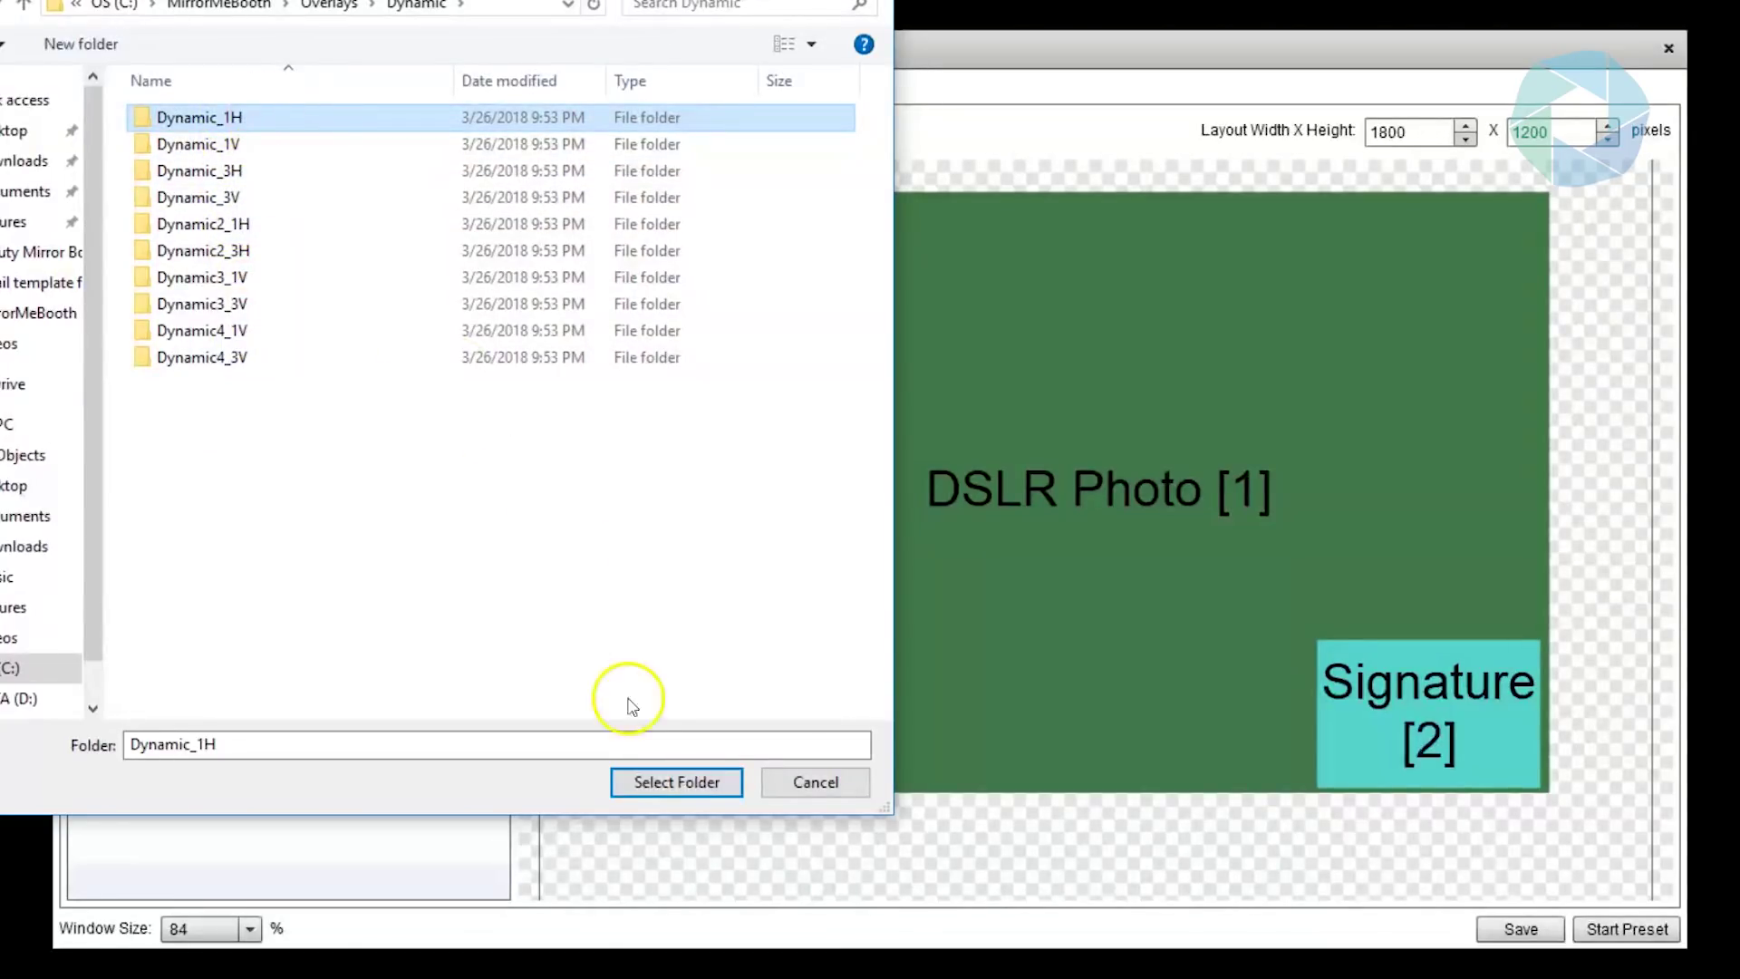
{"action": "left_click", "coordinate": [670, 785]}
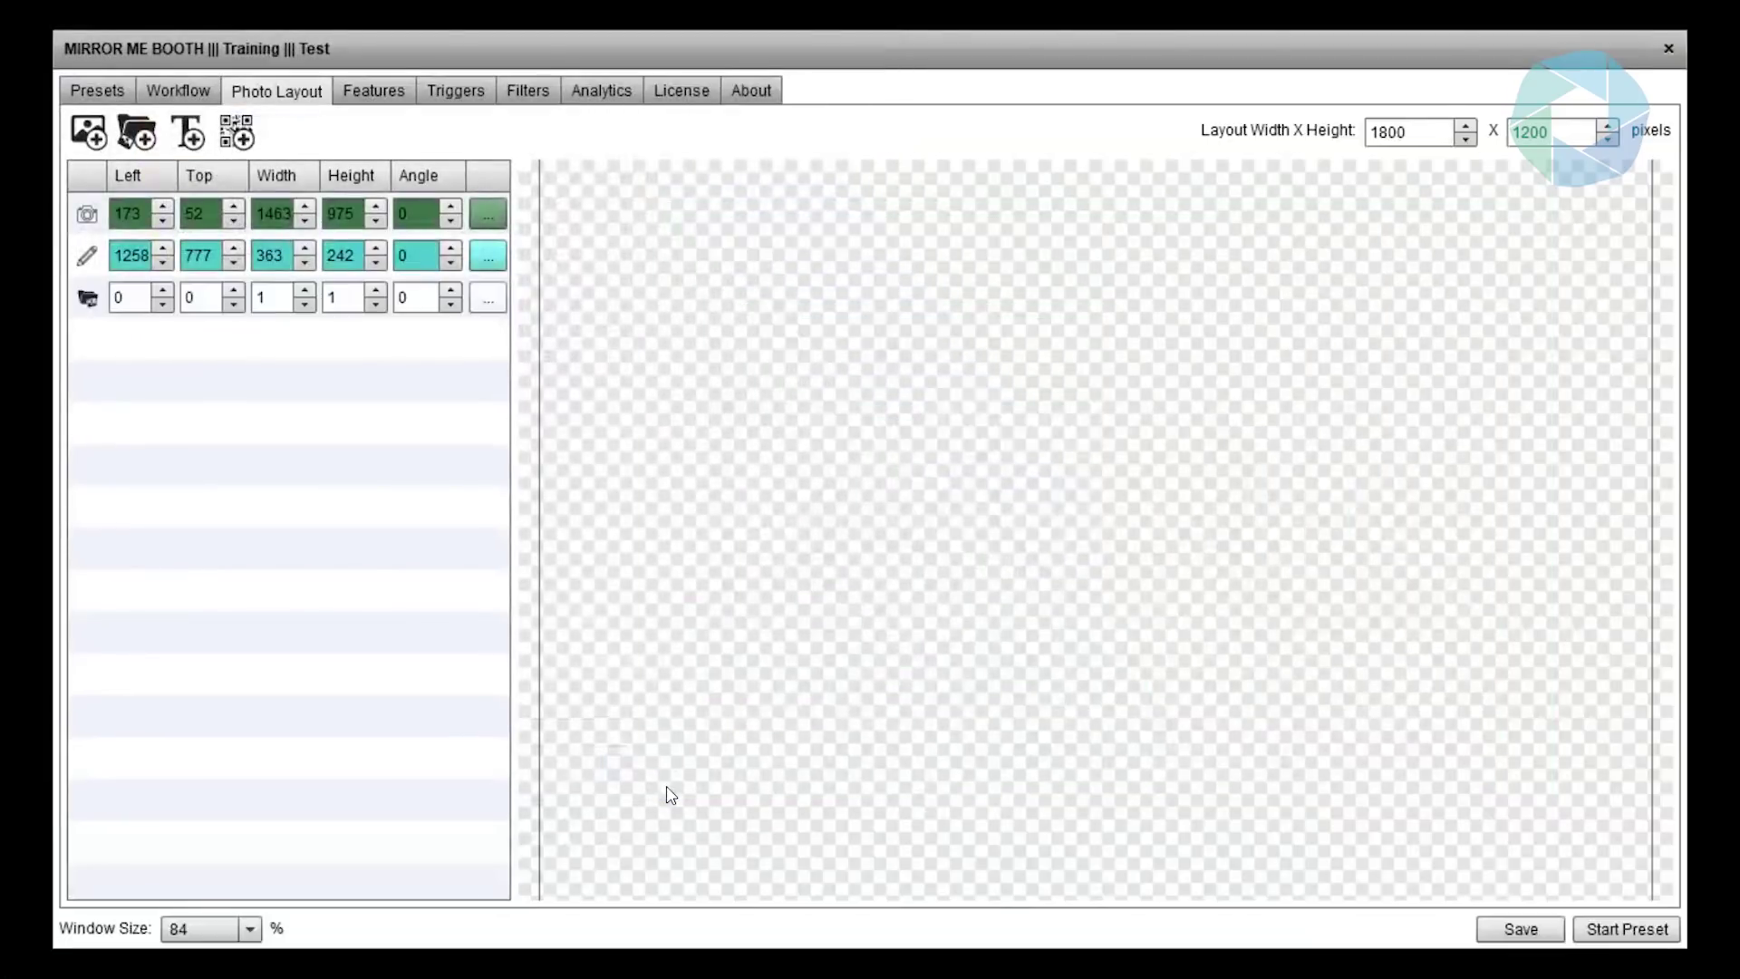
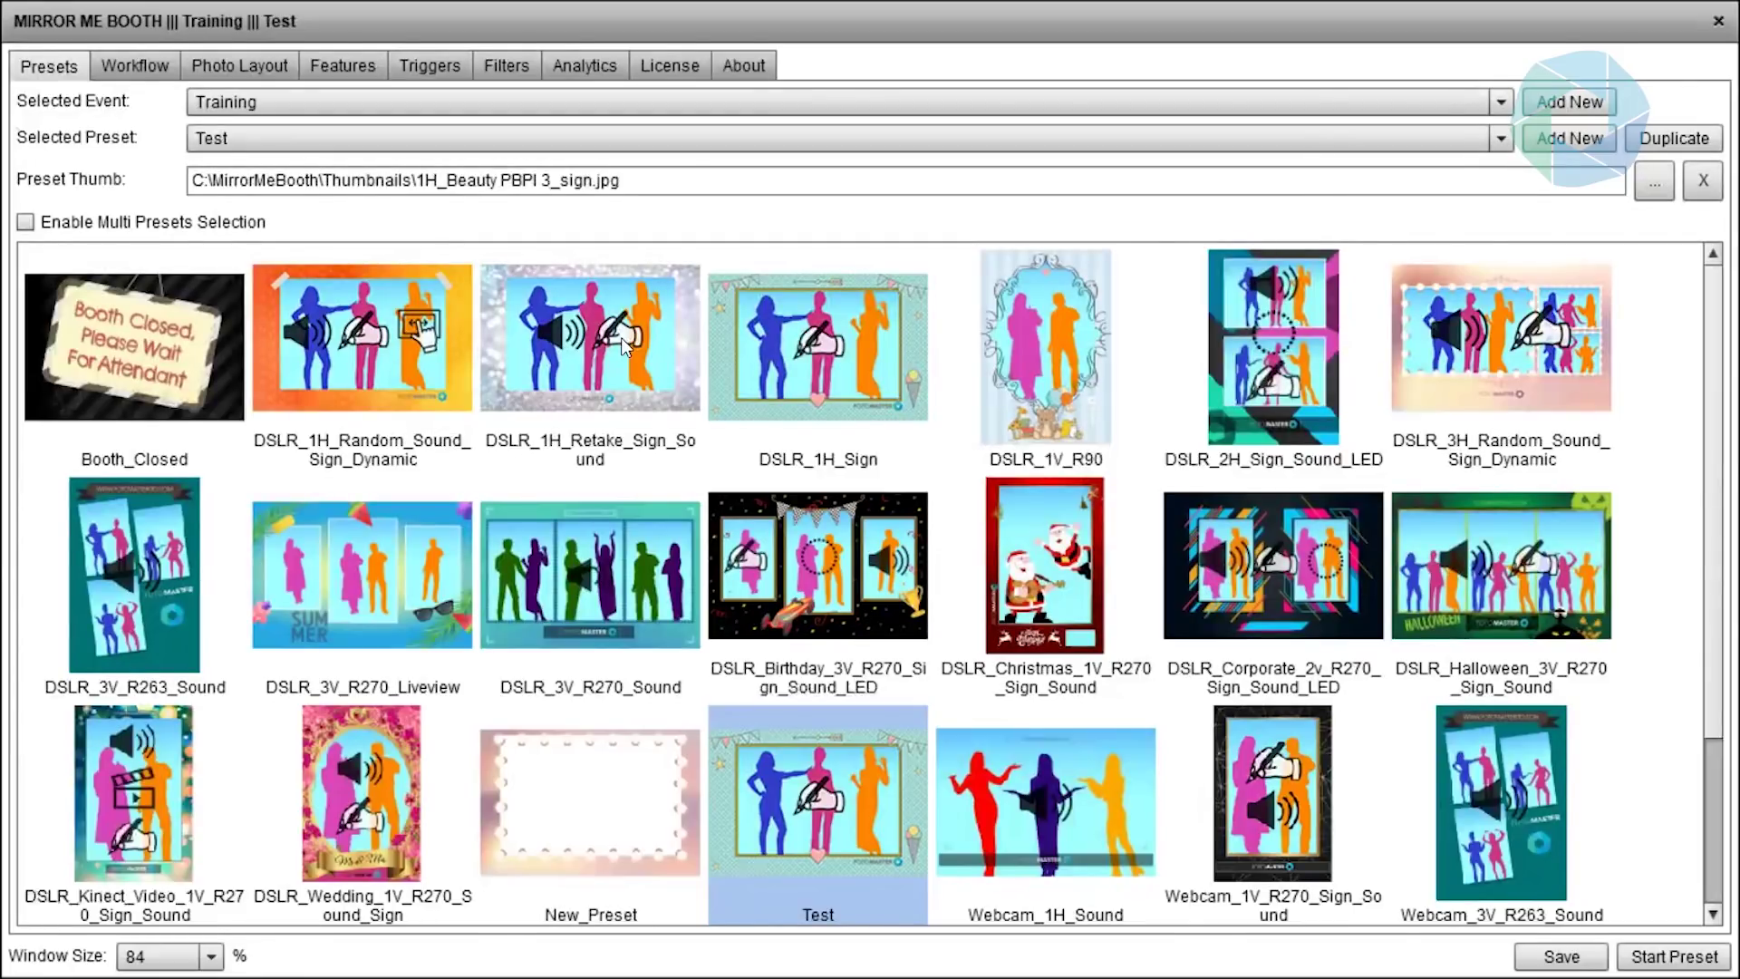
- Enable multi presets selection, add DSLR_1H_Sign, DSLR_1H_Retake_Sign_Sound and DSLR_1H_Random_Sound_Sign_Dynamic to the multi presets, and save
{"action": "left_click", "coordinate": [605, 336]}
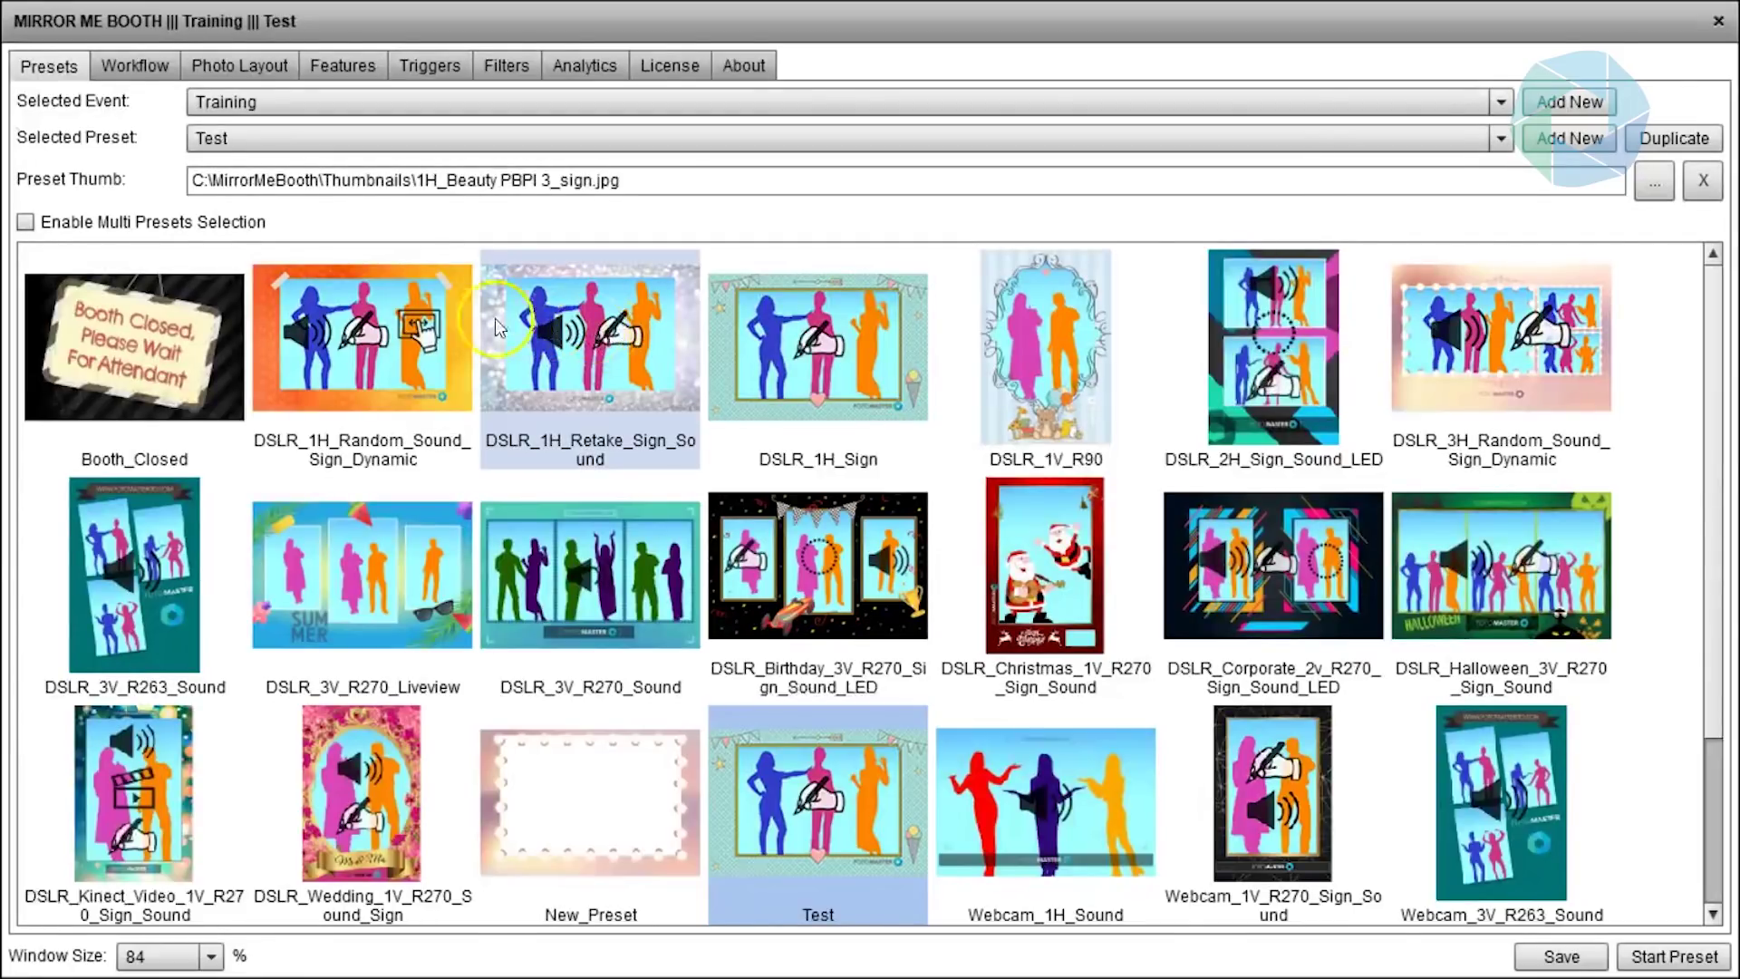
{"action": "left_click", "coordinate": [26, 223]}
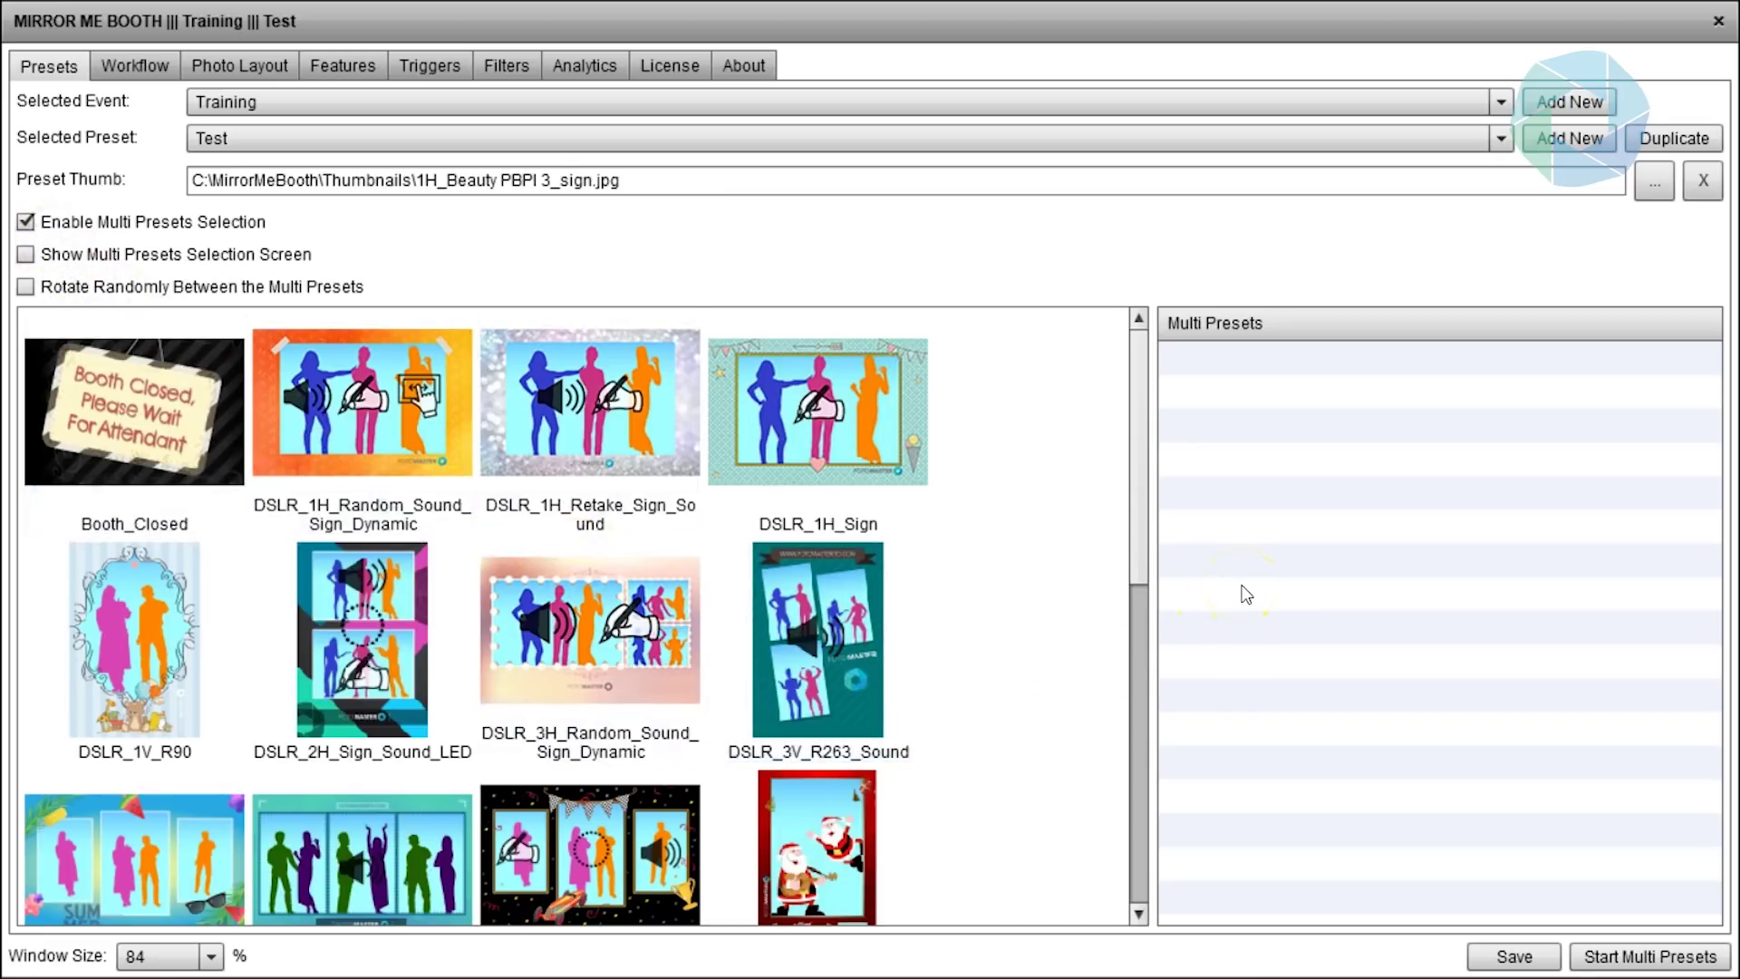
{"action": "left_click_drag", "start_coordinate": [836, 450], "coordinate": [1251, 444]}
{"action": "left_click_drag", "start_coordinate": [697, 444], "coordinate": [1235, 491]}
{"action": "left_click_drag", "start_coordinate": [367, 394], "coordinate": [1272, 485]}
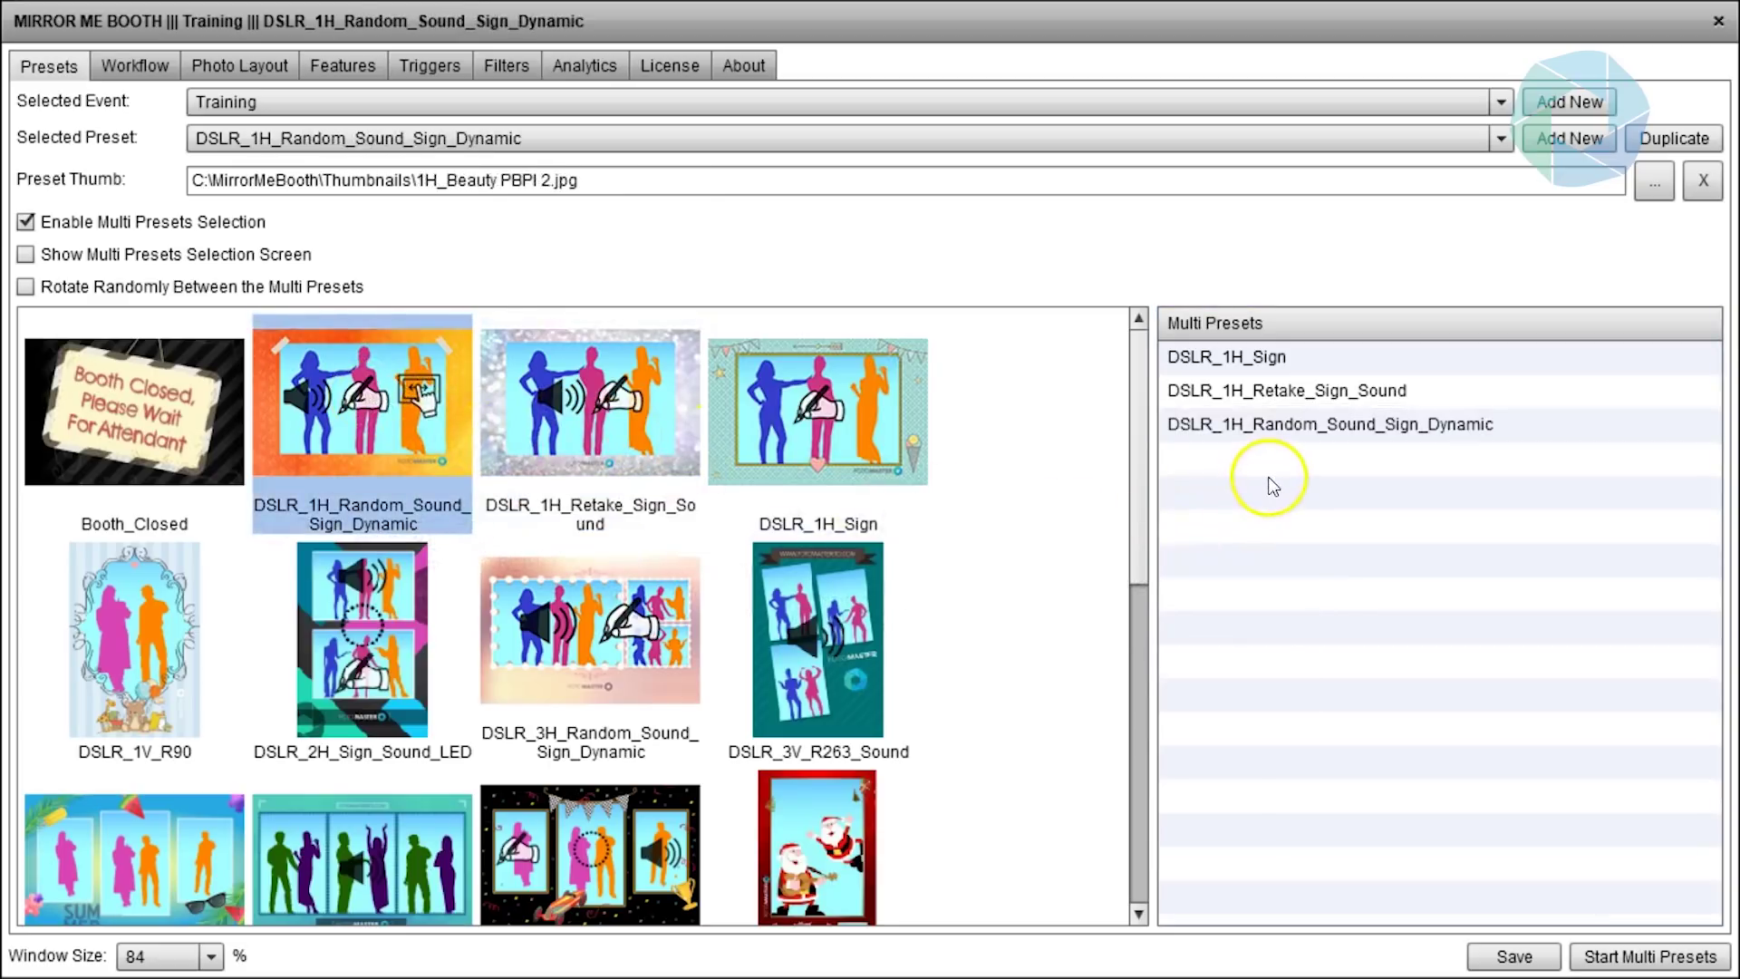
{"action": "left_click", "coordinate": [1512, 957]}
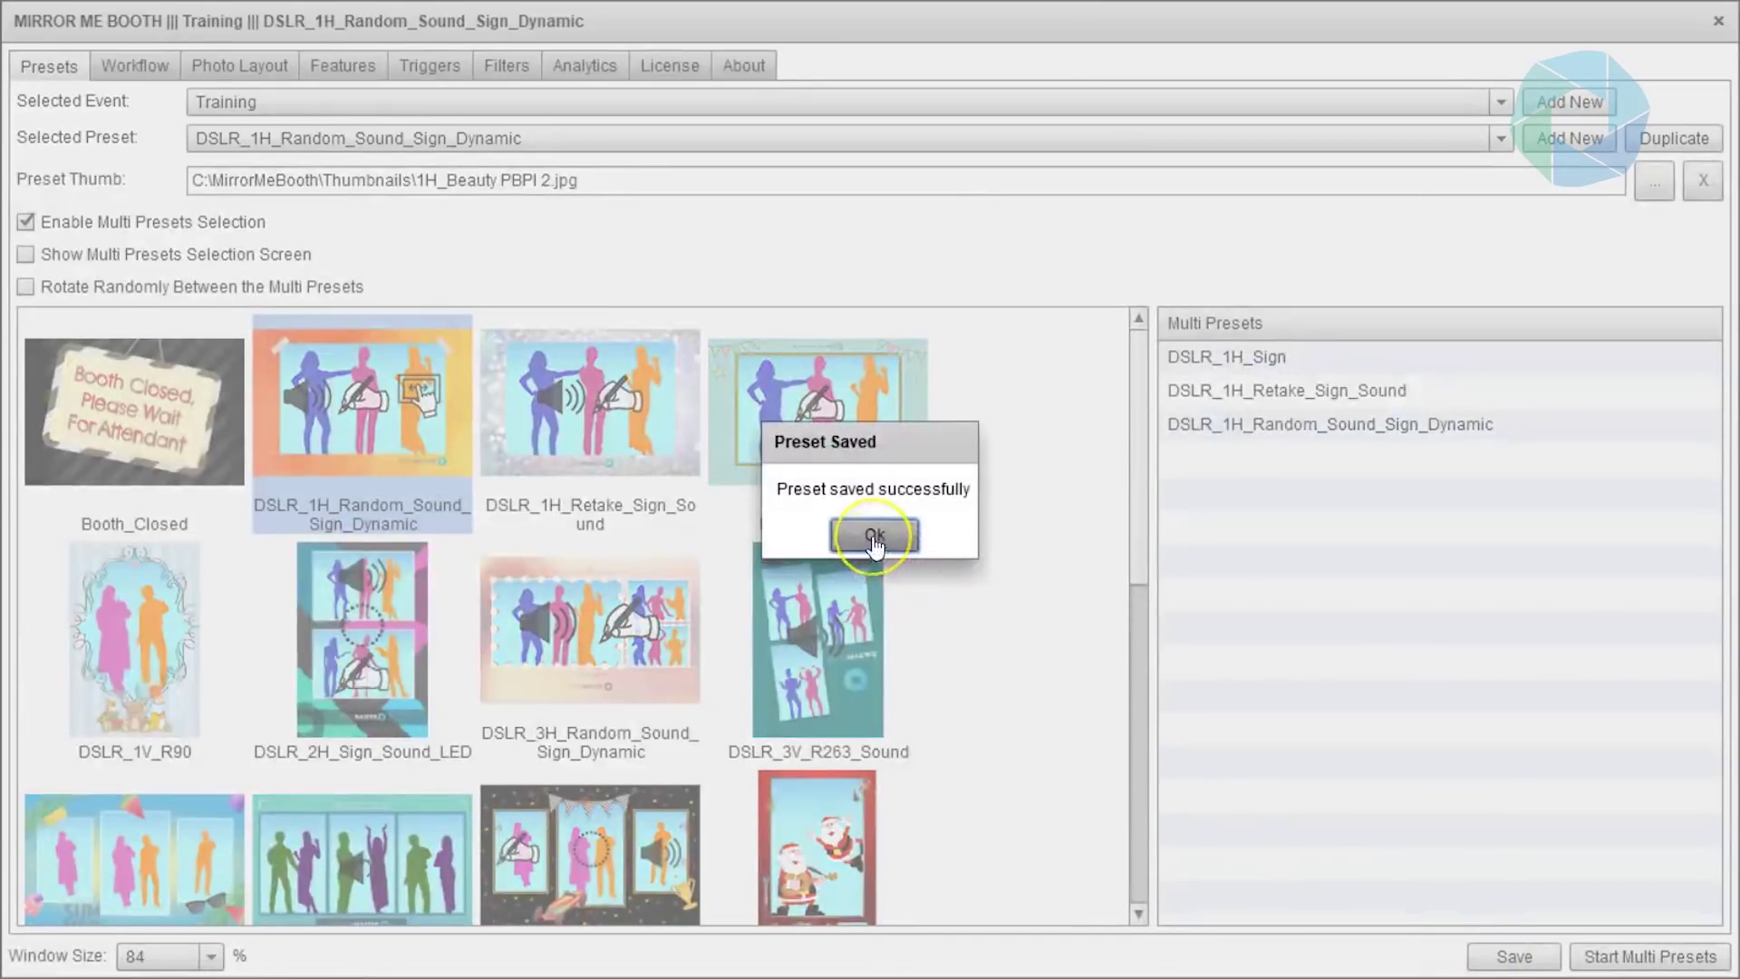
{"action": "left_click", "coordinate": [875, 540]}
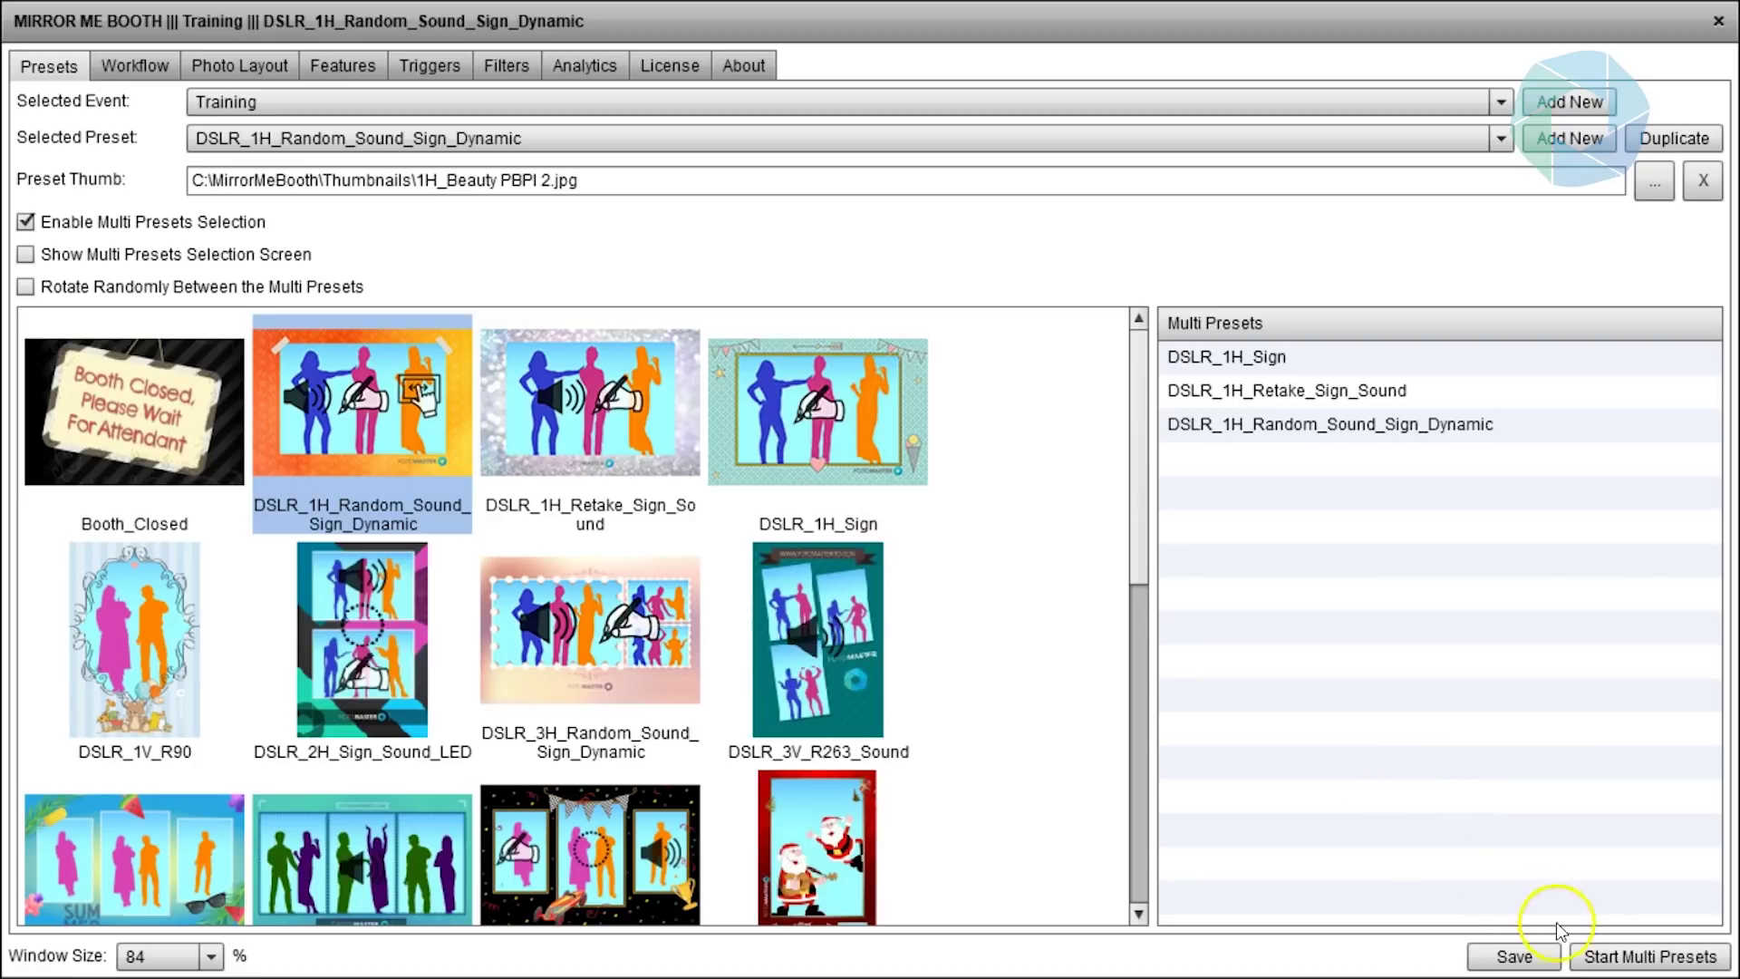
{"action": "left_click", "coordinate": [1636, 963]}
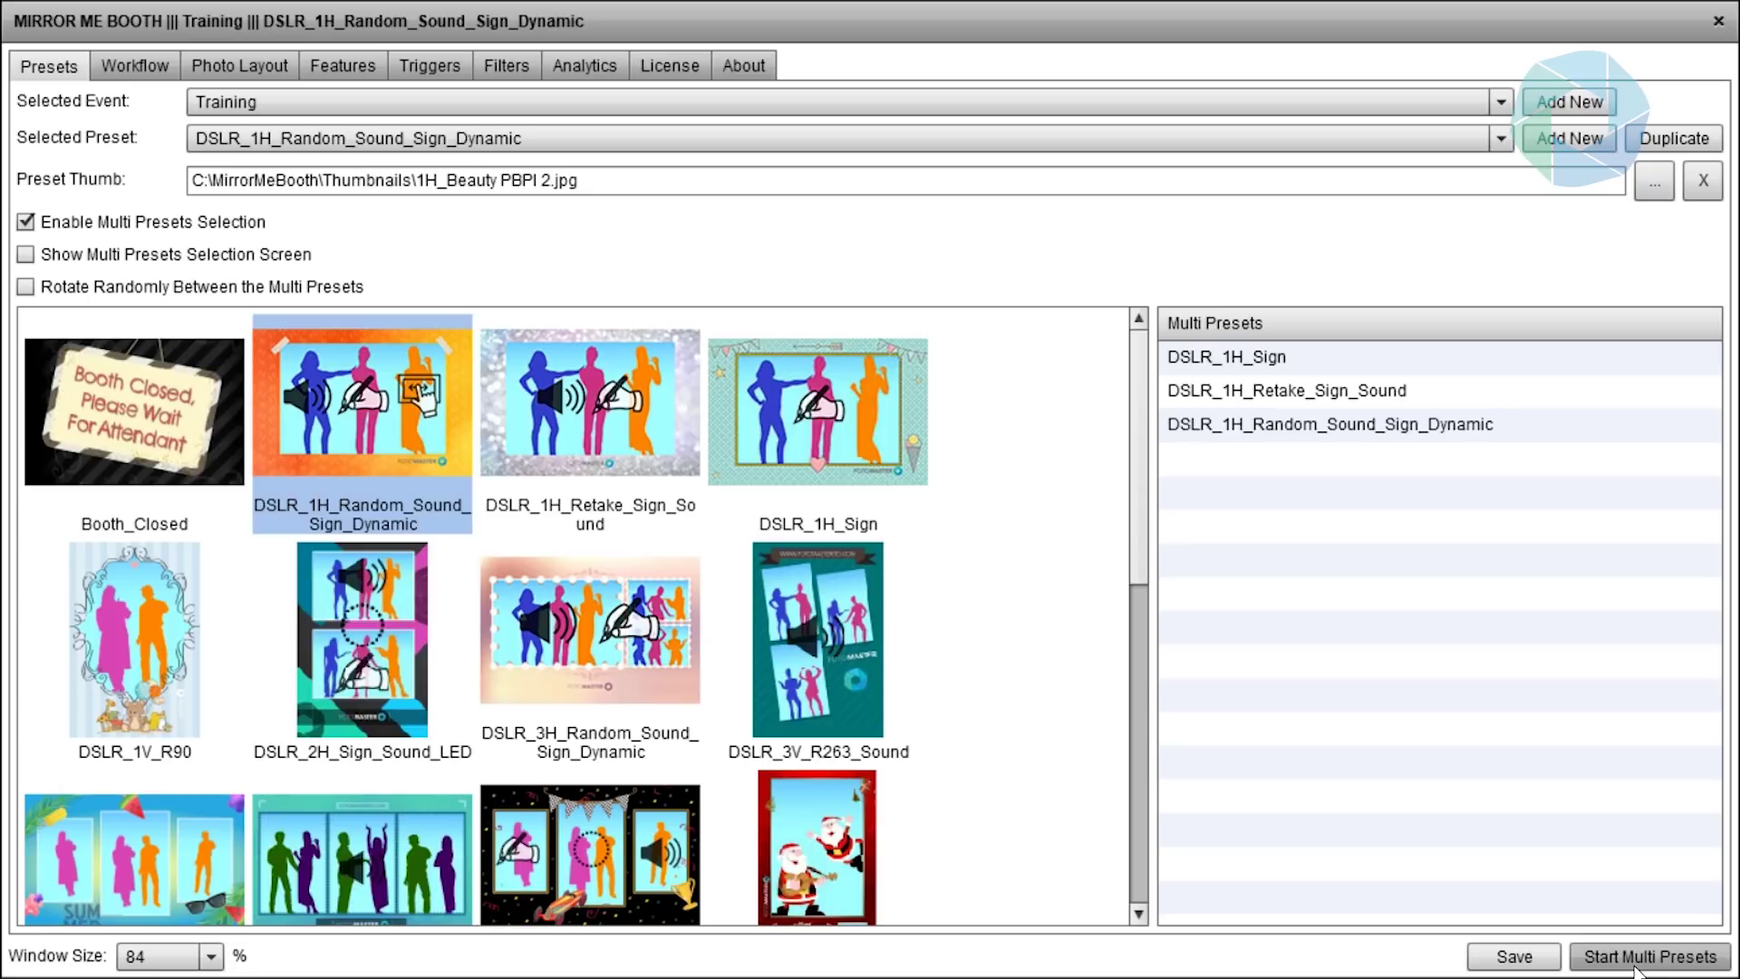
{"action": "left_click", "coordinate": [1635, 969]}
{"action": "left_click", "coordinate": [1625, 968]}
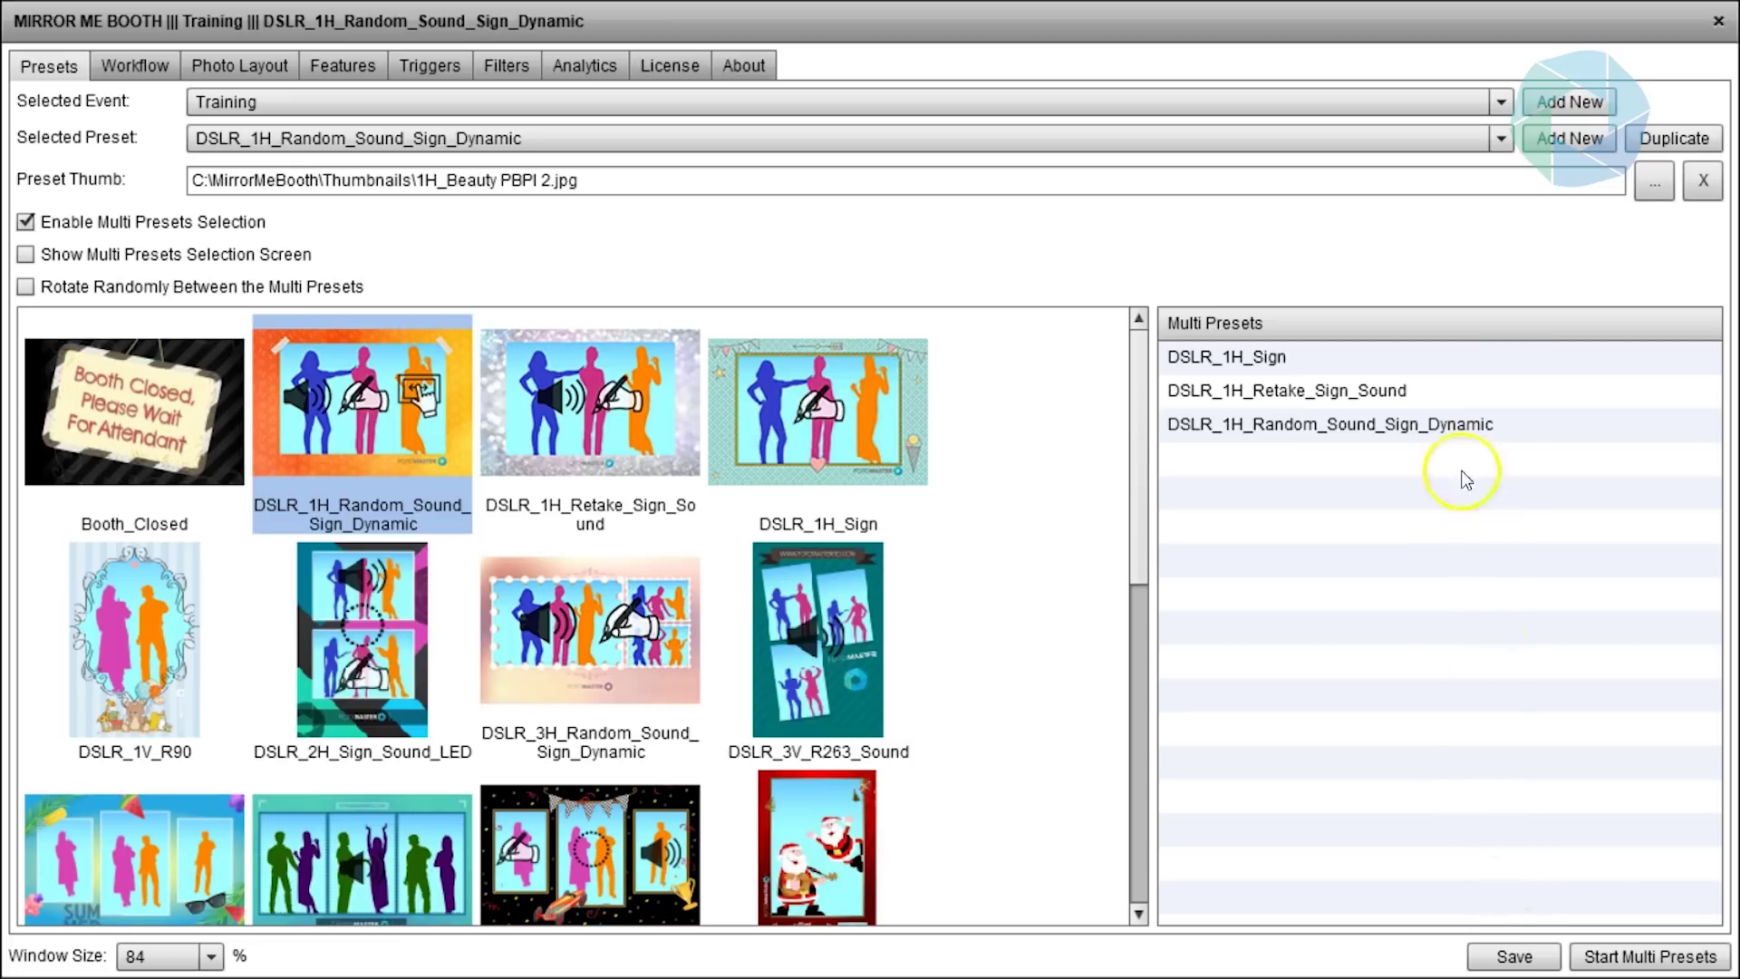
- Order the multi presets as DSLR_1H_Random_Sound_Sign_Dynamic, DSLR_1H_Retake_Sign_Sound, DSLR_1H_Sign and enable showing the multi presets selection screen
{"action": "left_click_drag", "start_coordinate": [1454, 427], "coordinate": [1450, 363]}
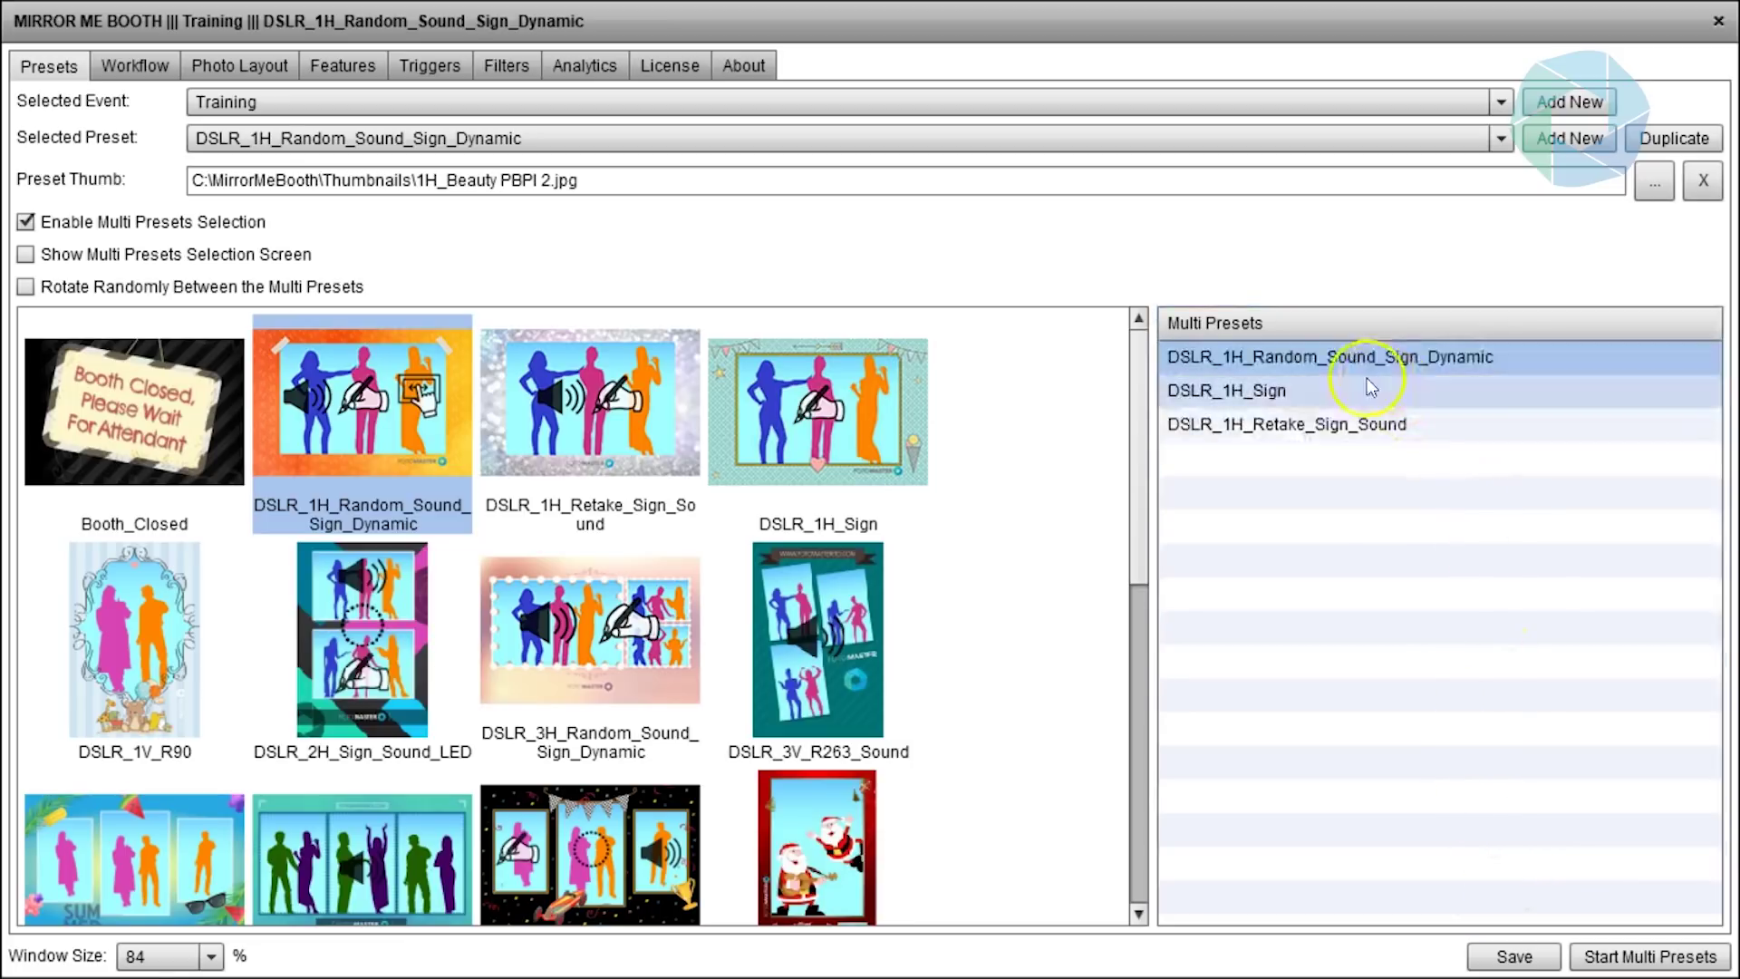
{"action": "left_click_drag", "start_coordinate": [1323, 388], "coordinate": [1324, 459]}
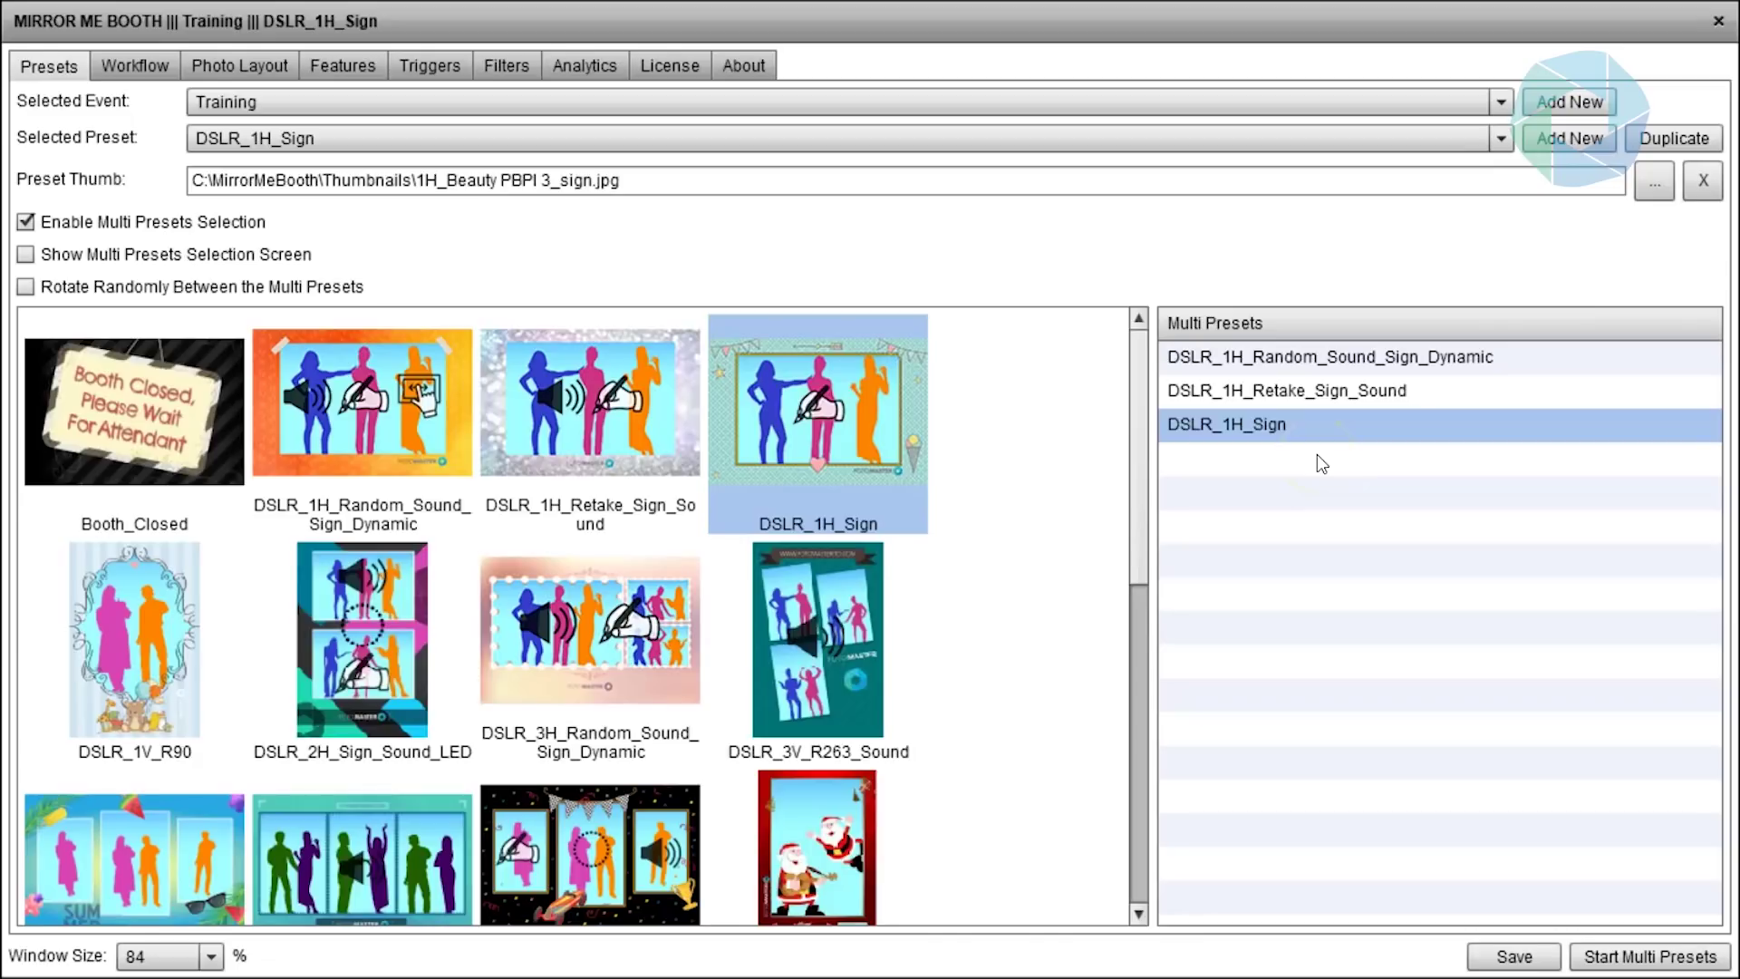
{"action": "left_click", "coordinate": [26, 288]}
{"action": "left_click", "coordinate": [26, 255]}
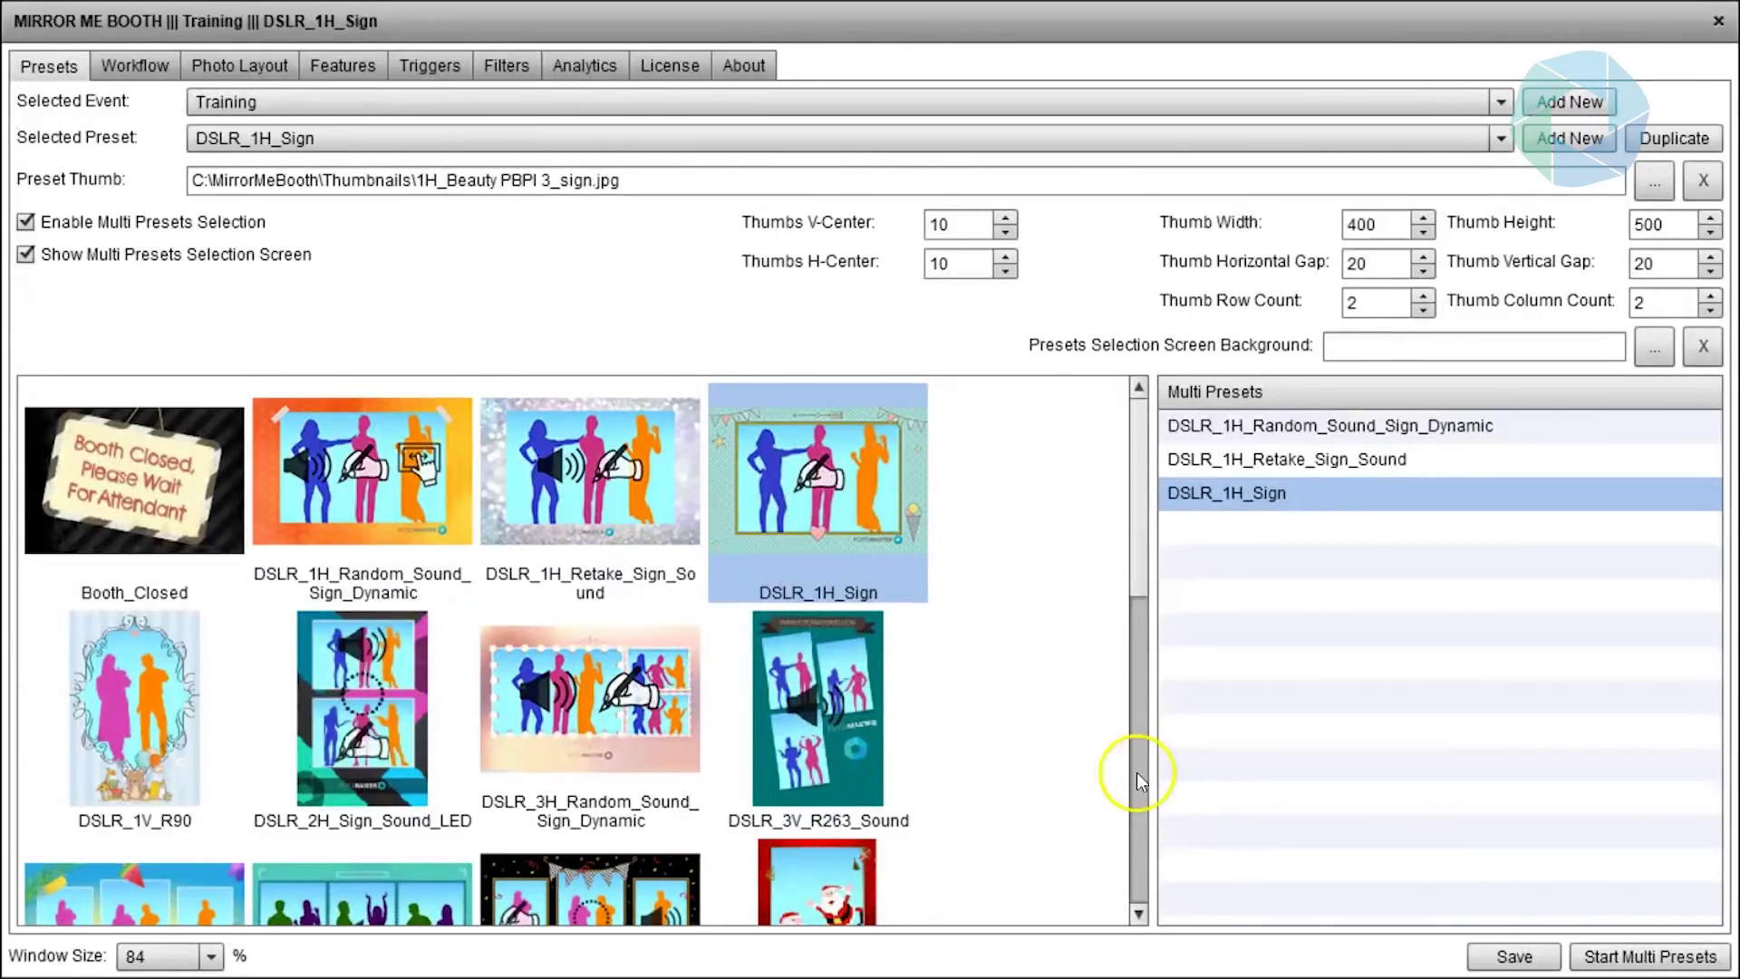
- Start the multi presets selection screen, reopen the settings over it, and shrink the settings window to 68% clear of the upper thumbnails
{"action": "left_click", "coordinate": [1629, 959]}
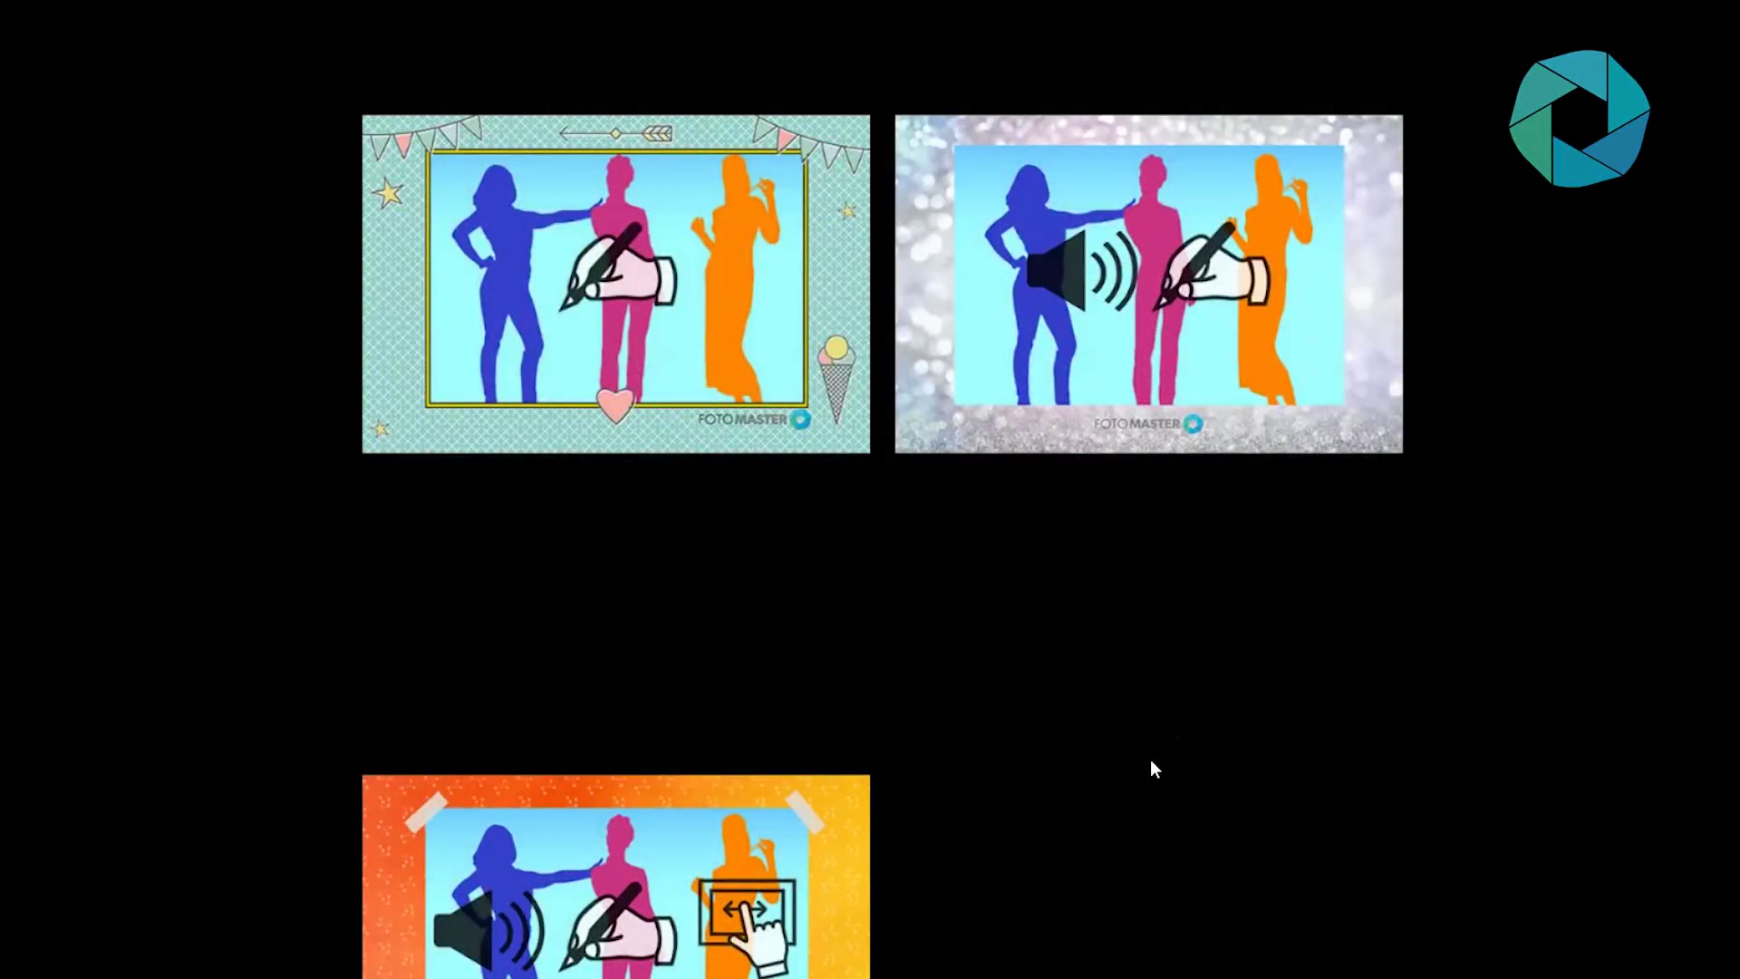
{"action": "right_click", "coordinate": [1151, 759]}
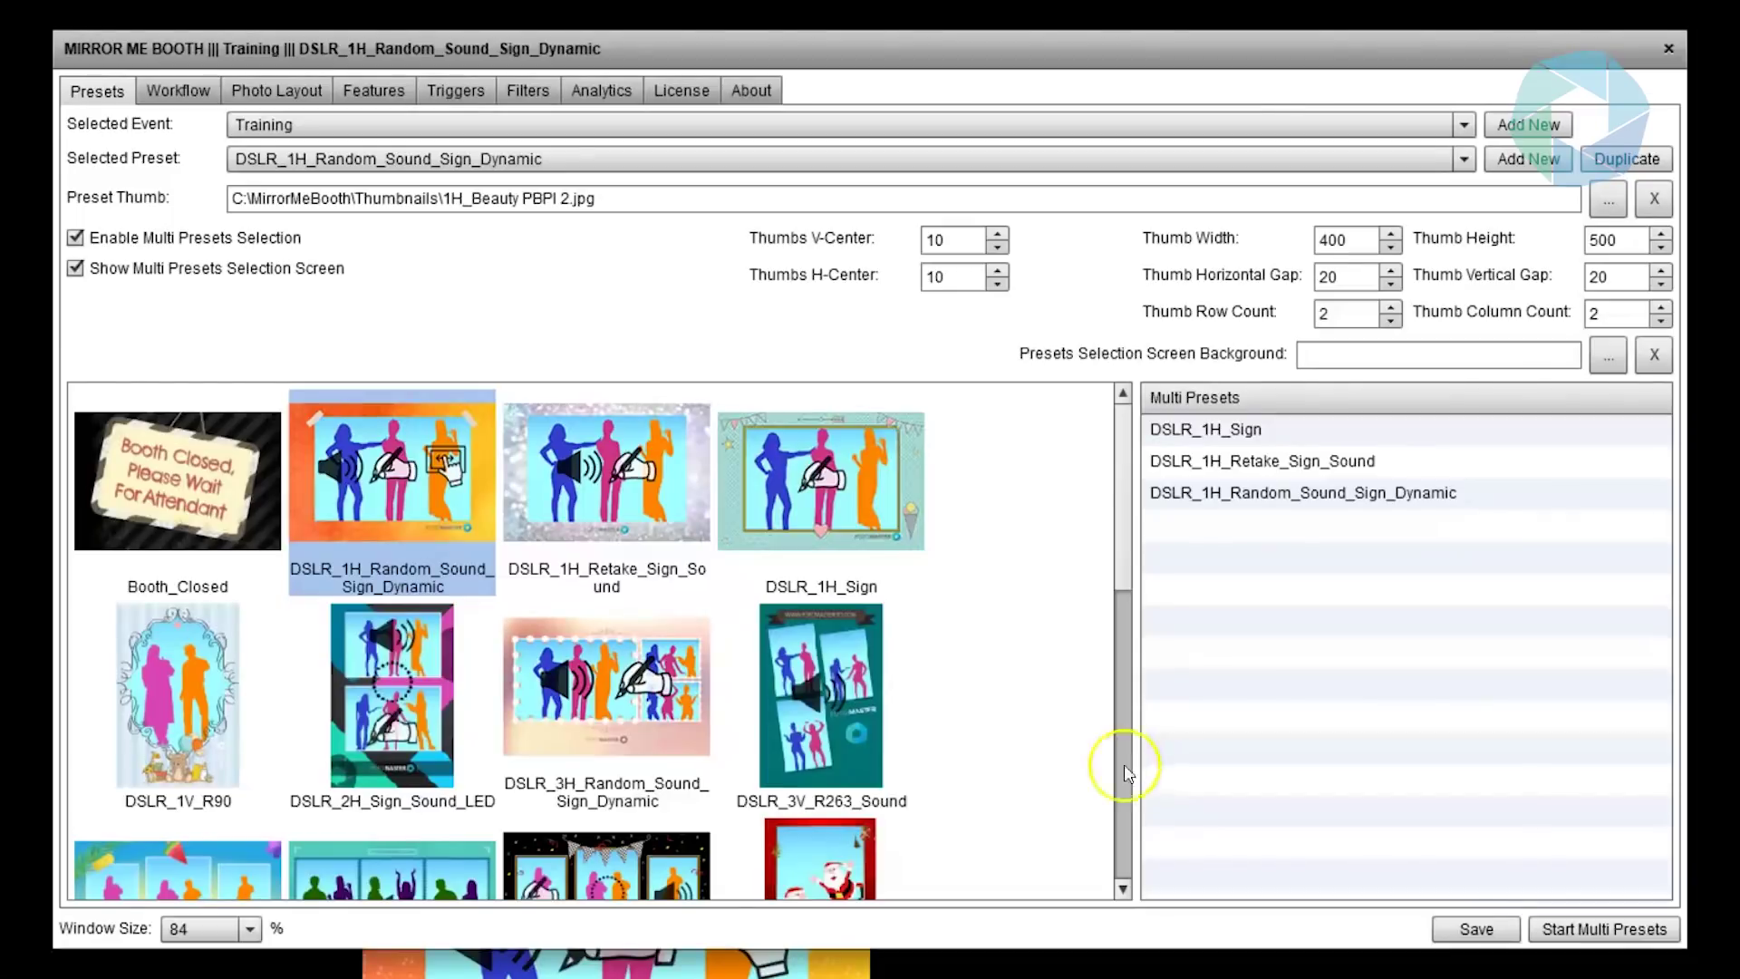
{"action": "left_click", "coordinate": [250, 932]}
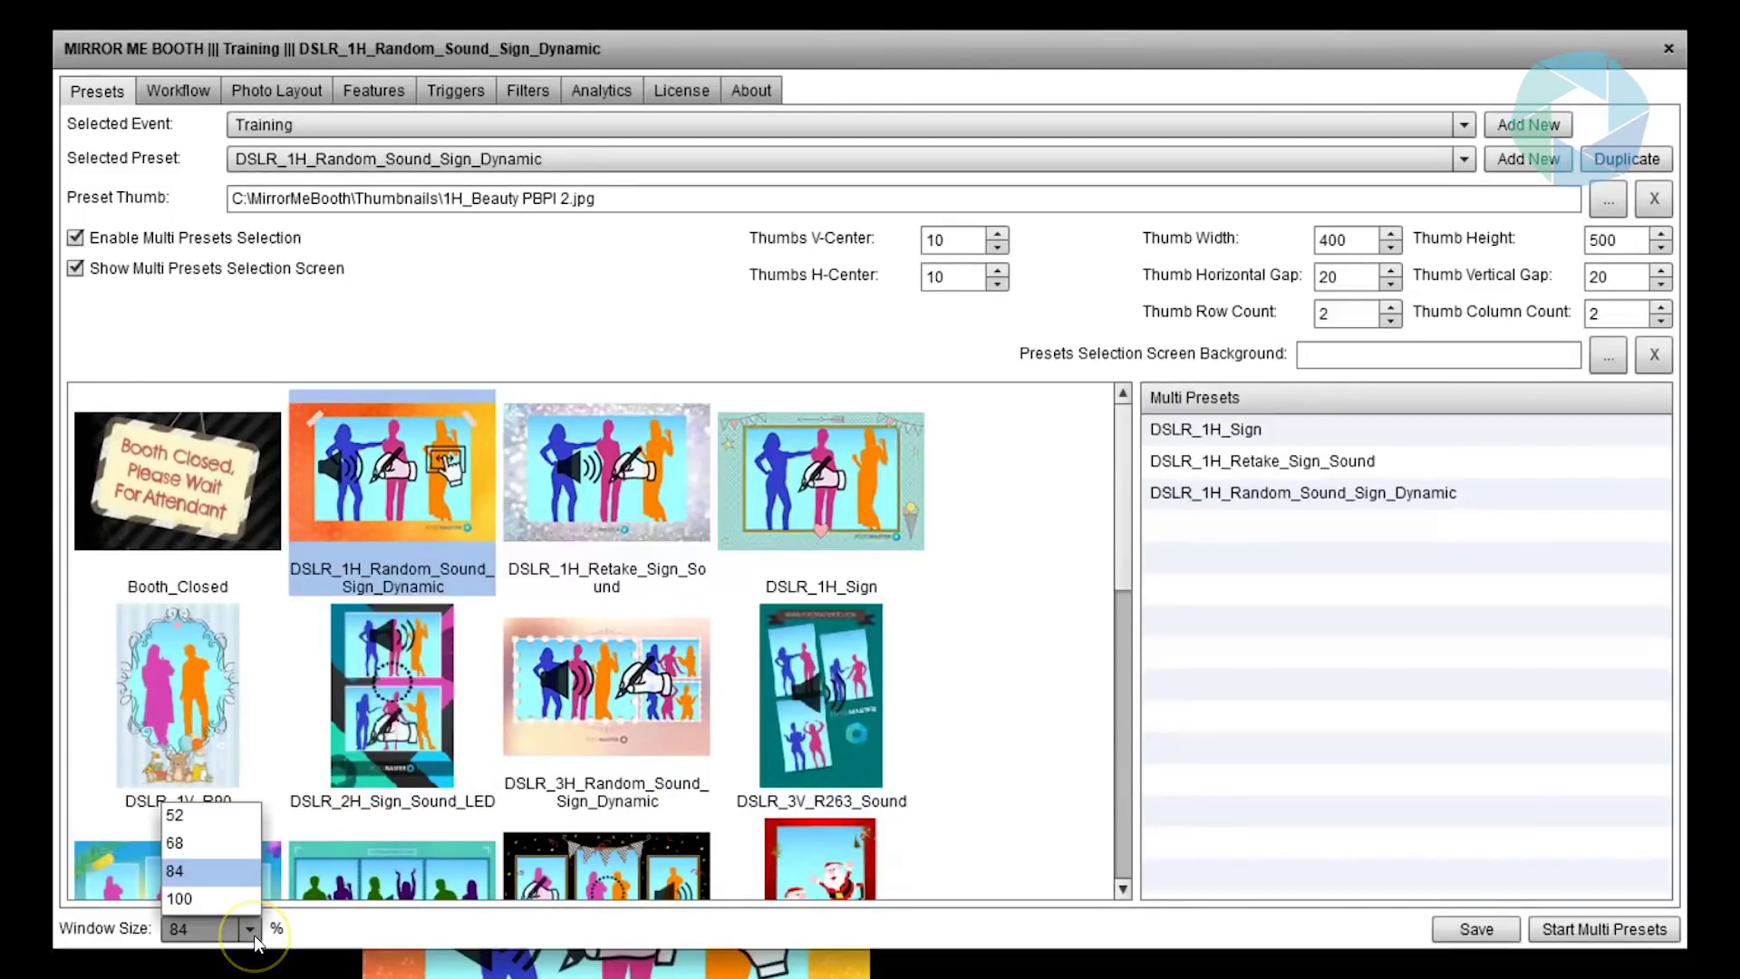
{"action": "left_click", "coordinate": [235, 844]}
{"action": "left_click_drag", "start_coordinate": [544, 143], "coordinate": [828, 295]}
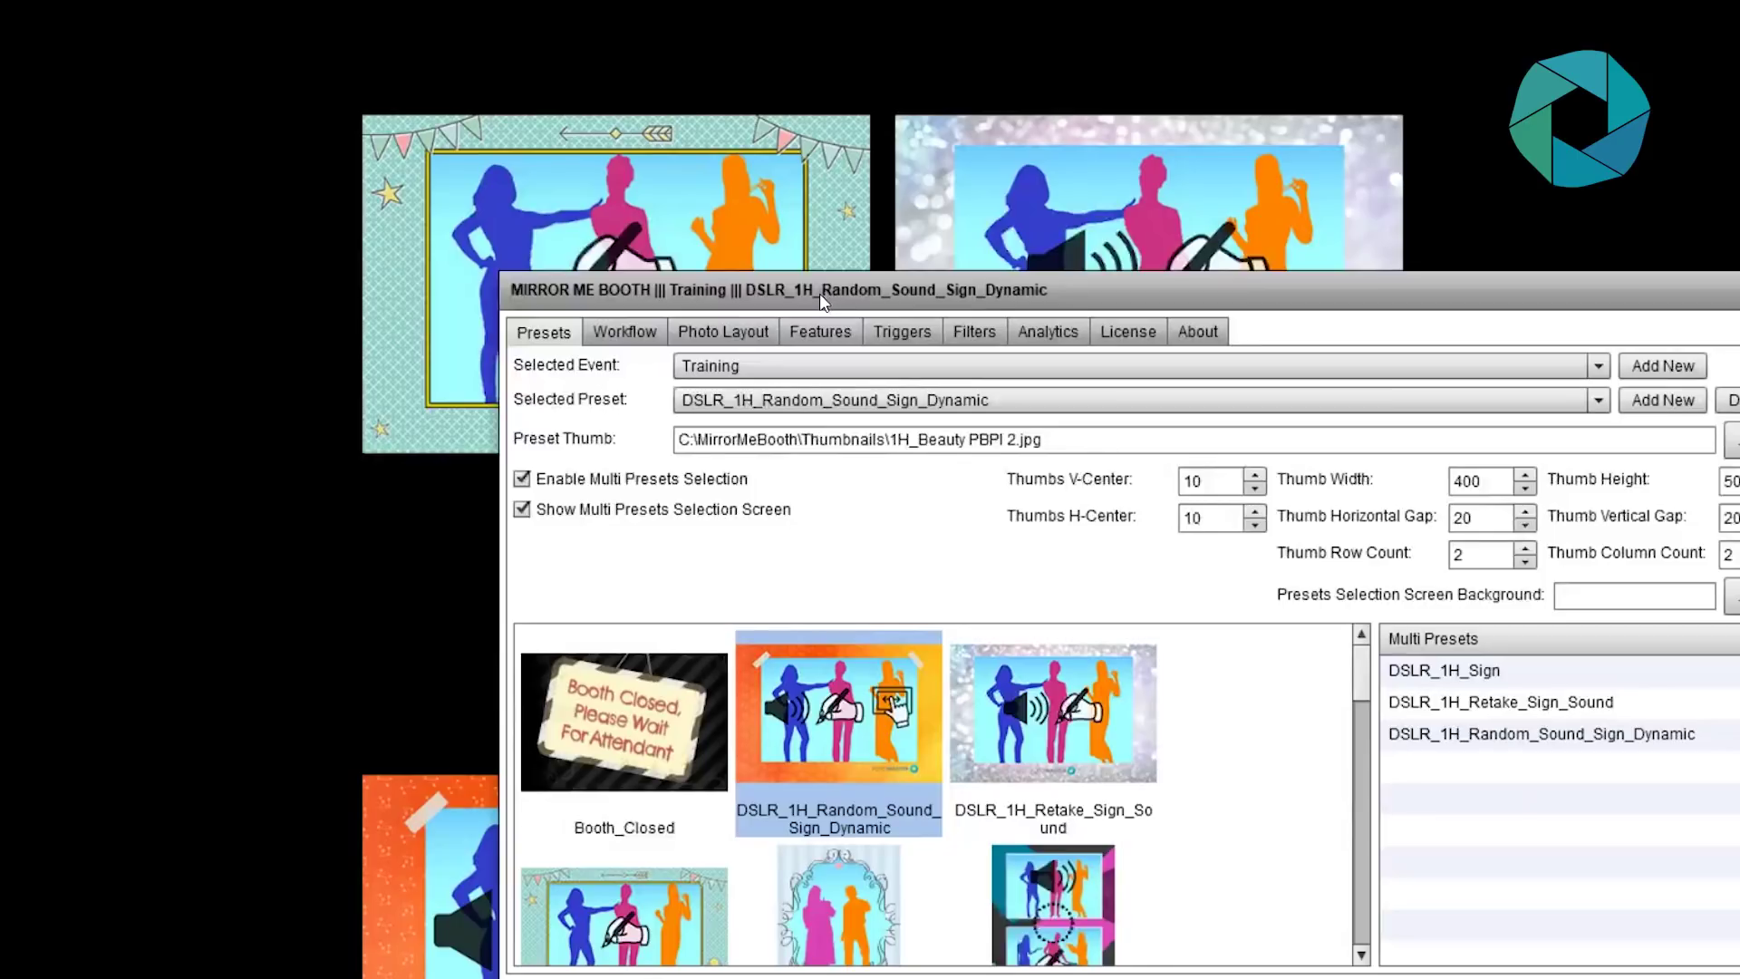
- Set the thumb height on the multi presets selection screen to 400
{"action": "left_click", "coordinate": [1489, 483]}
{"action": "left_click", "coordinate": [1731, 481]}
{"action": "type", "text": "400"}
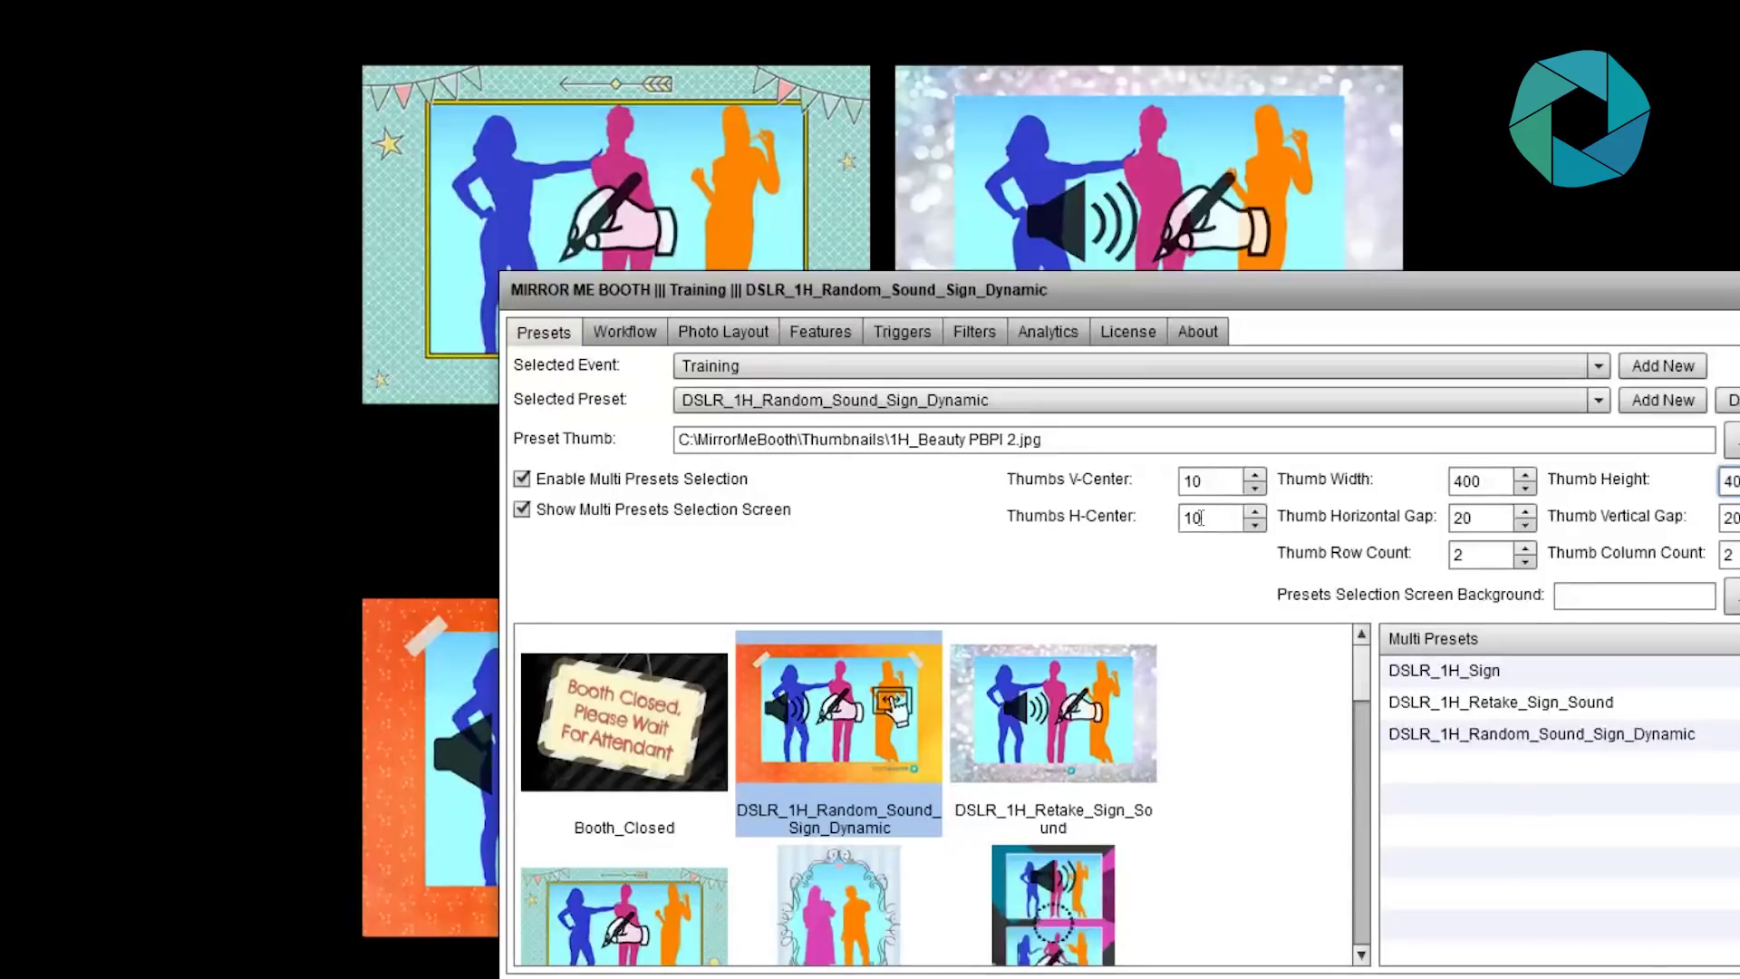
- Arrange the selection screen thumbnails in 1 row and 3 columns, and move the settings window aside to check the layout
{"action": "left_click", "coordinate": [1457, 555]}
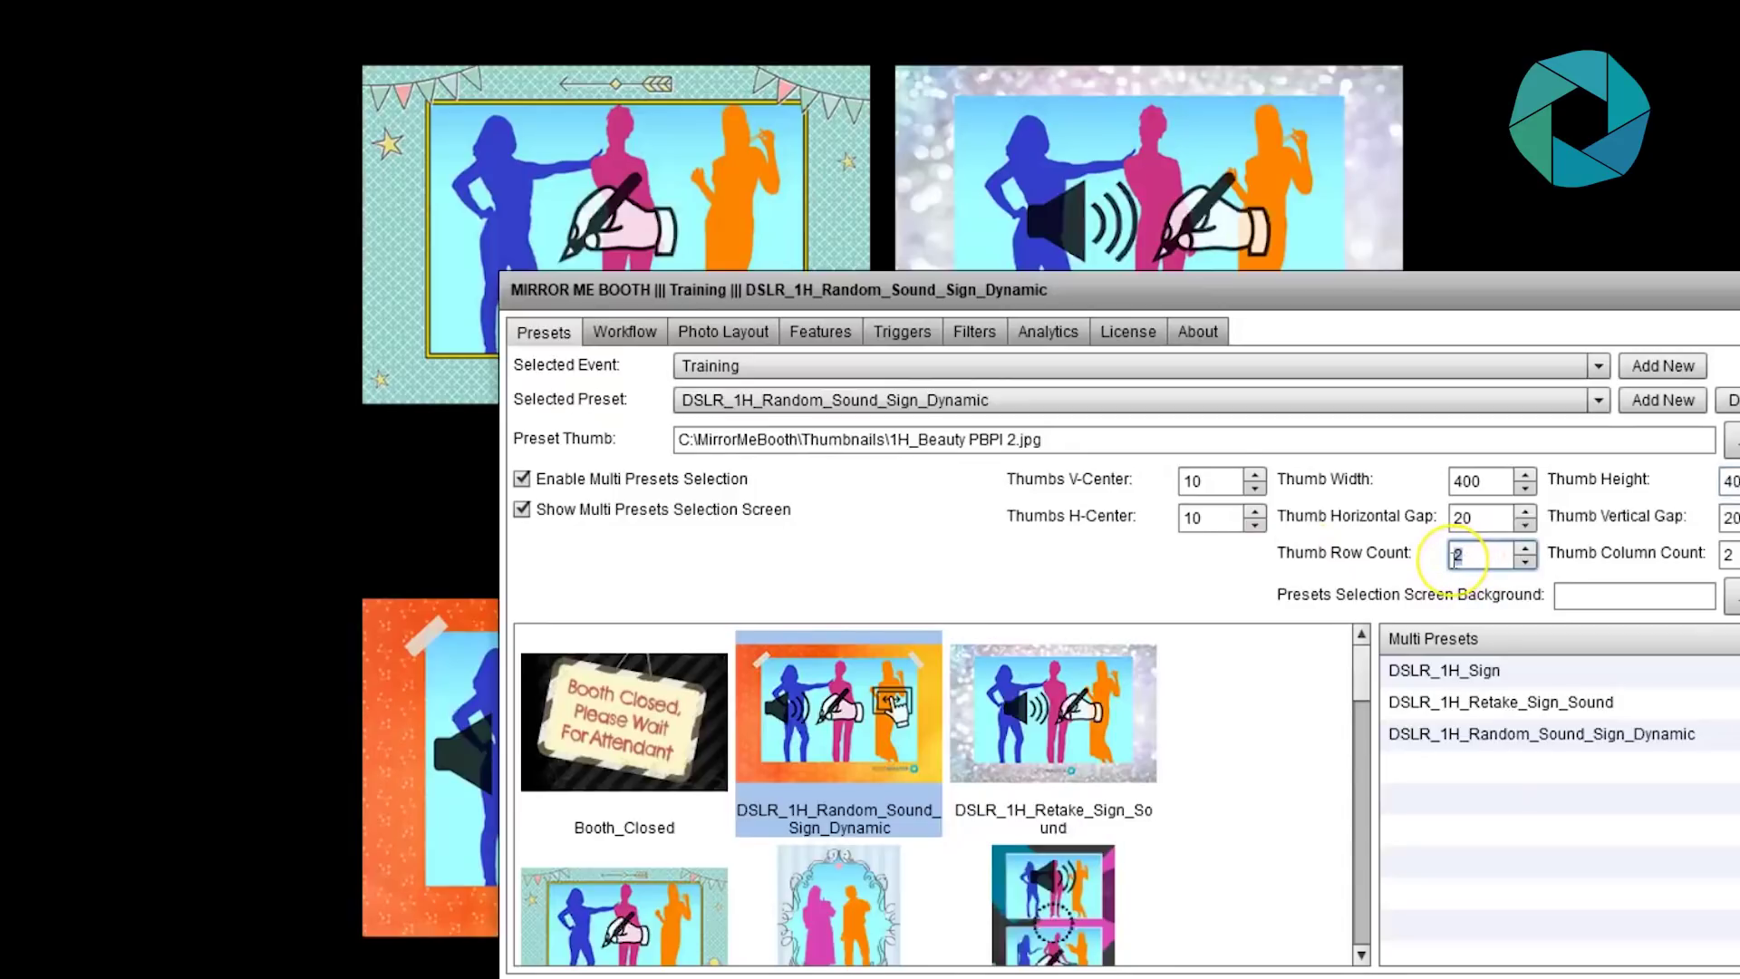
{"action": "key", "text": "Delete"}
{"action": "type", "text": "1"}
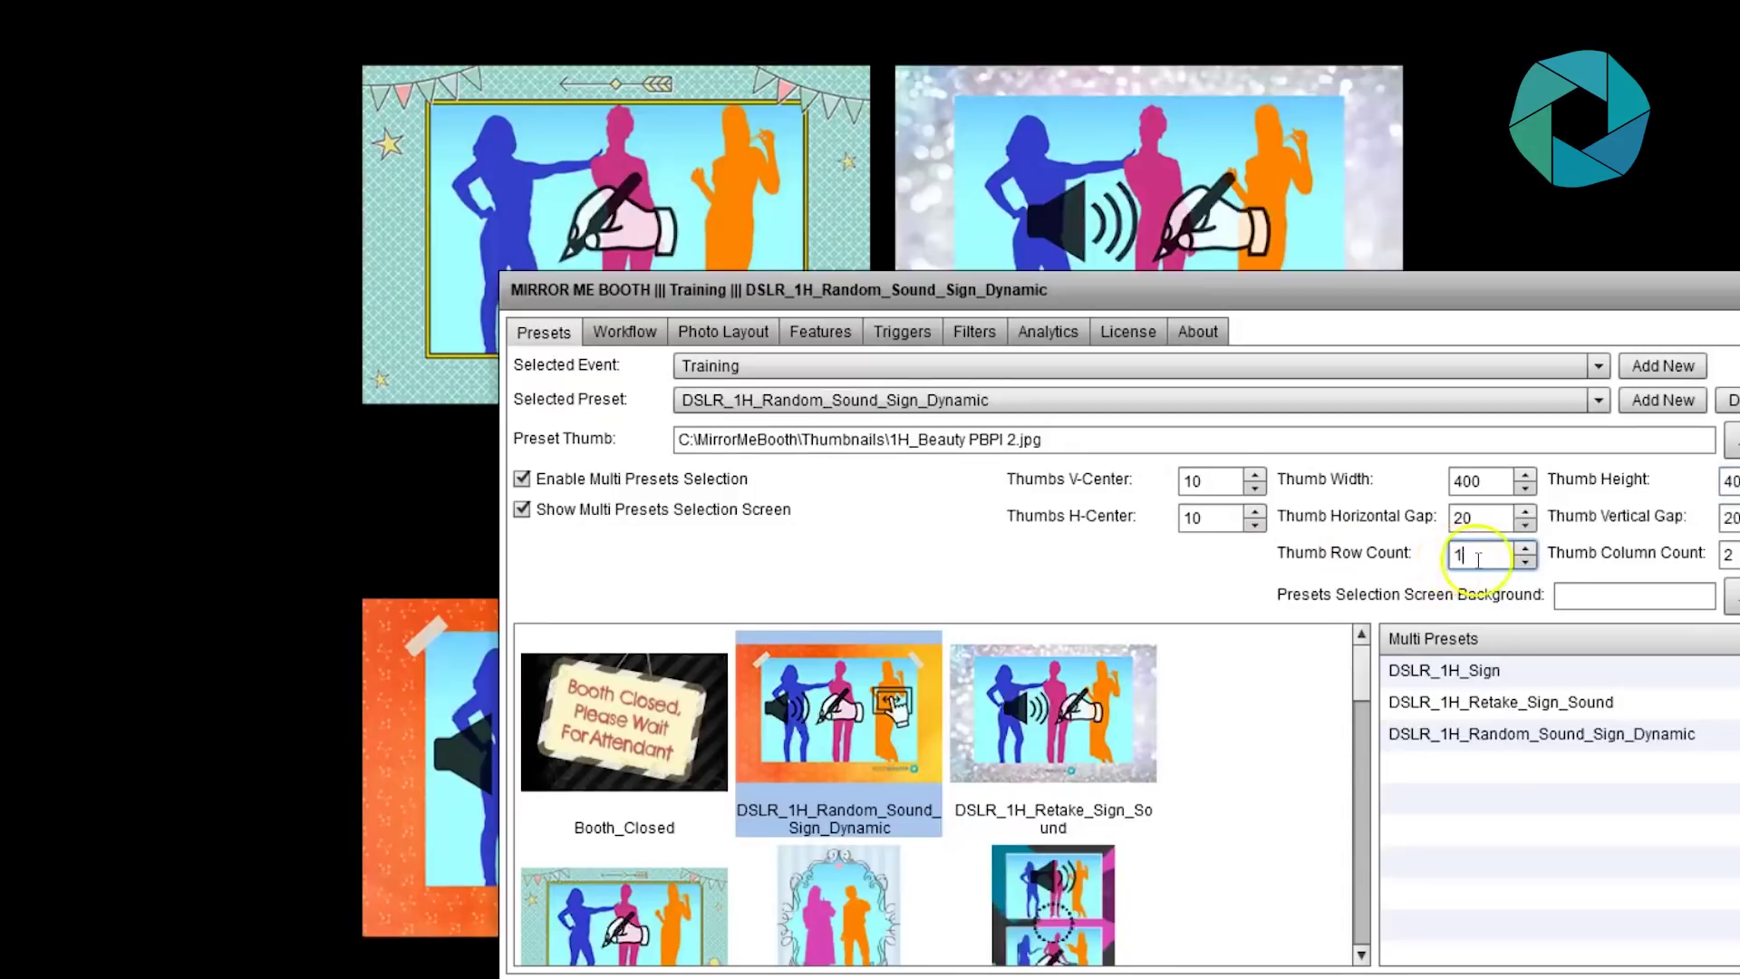
{"action": "left_click", "coordinate": [1727, 555]}
{"action": "key", "text": "Delete"}
{"action": "type", "text": "3"}
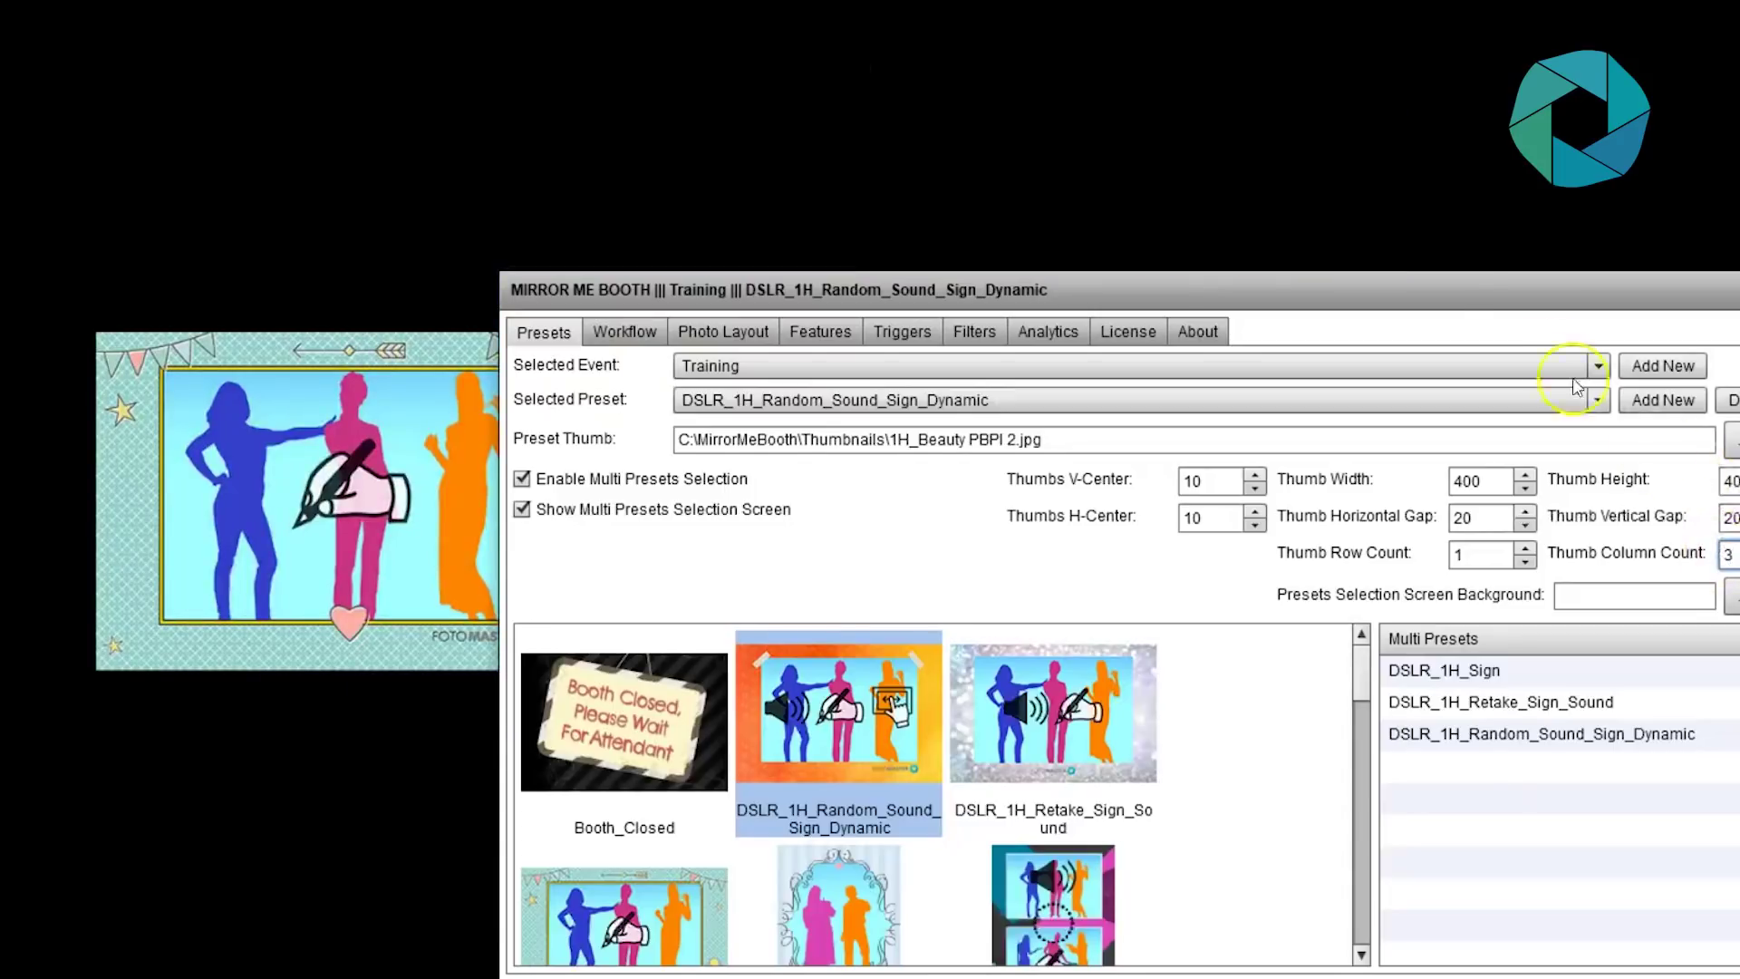
{"action": "left_click_drag", "start_coordinate": [1542, 315], "coordinate": [1278, 767]}
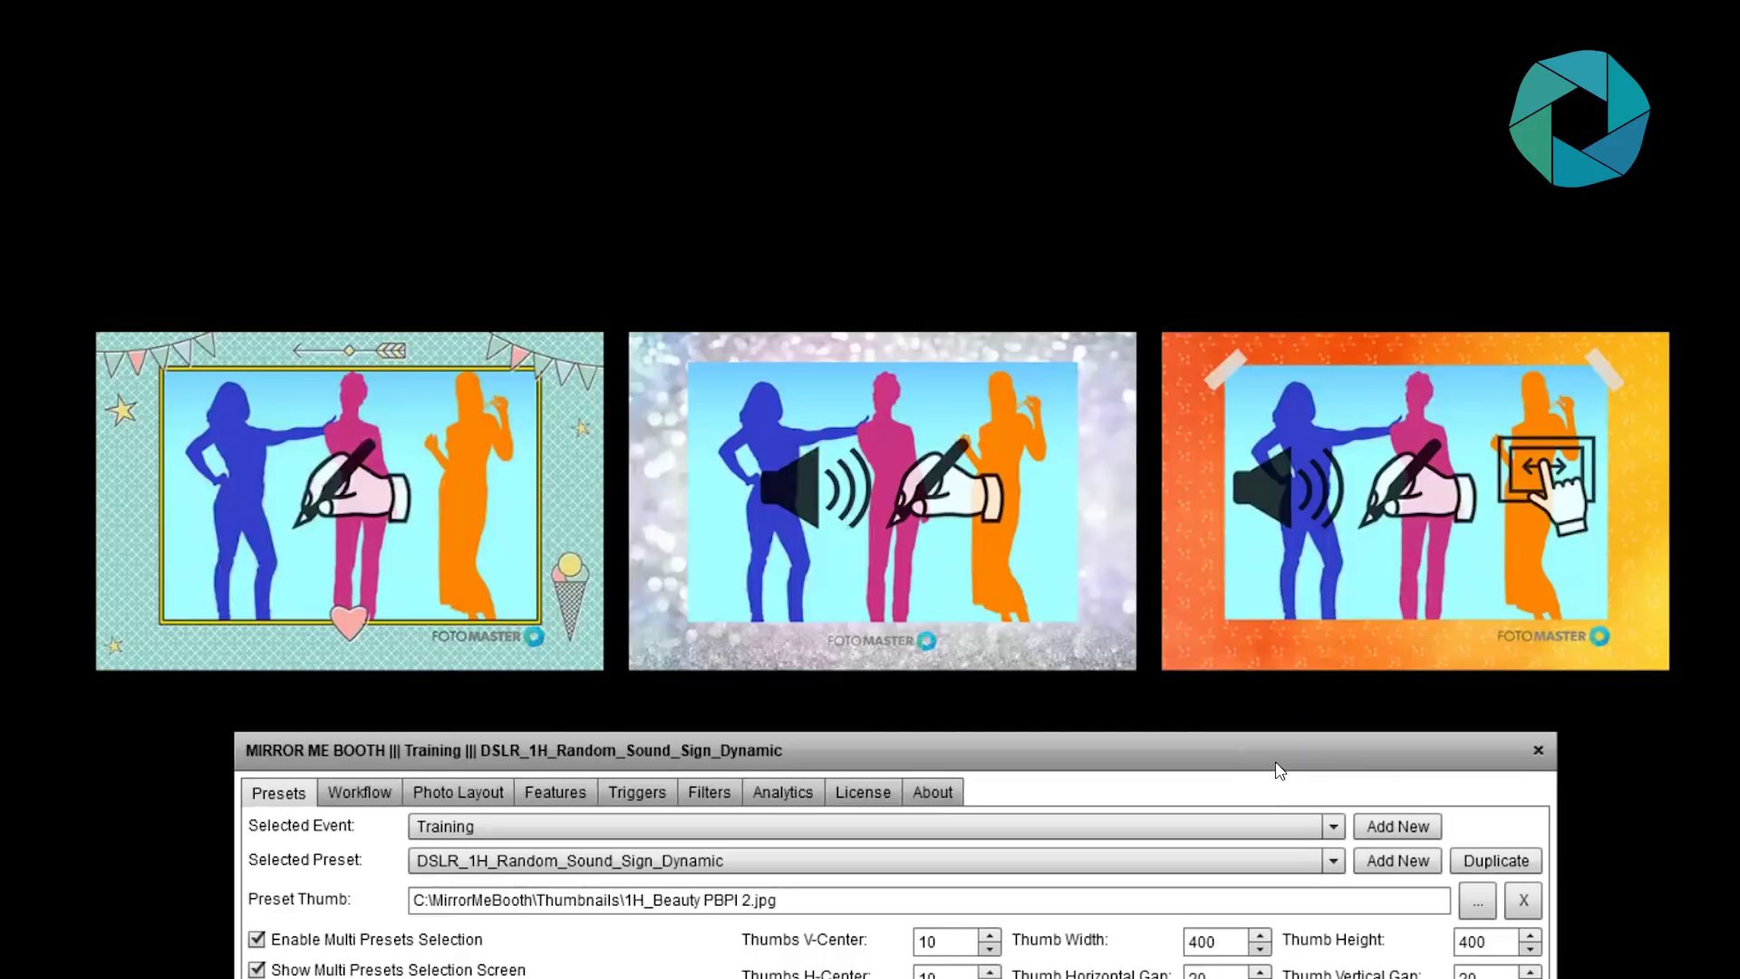
{"action": "left_click_drag", "start_coordinate": [1277, 766], "coordinate": [1278, 173]}
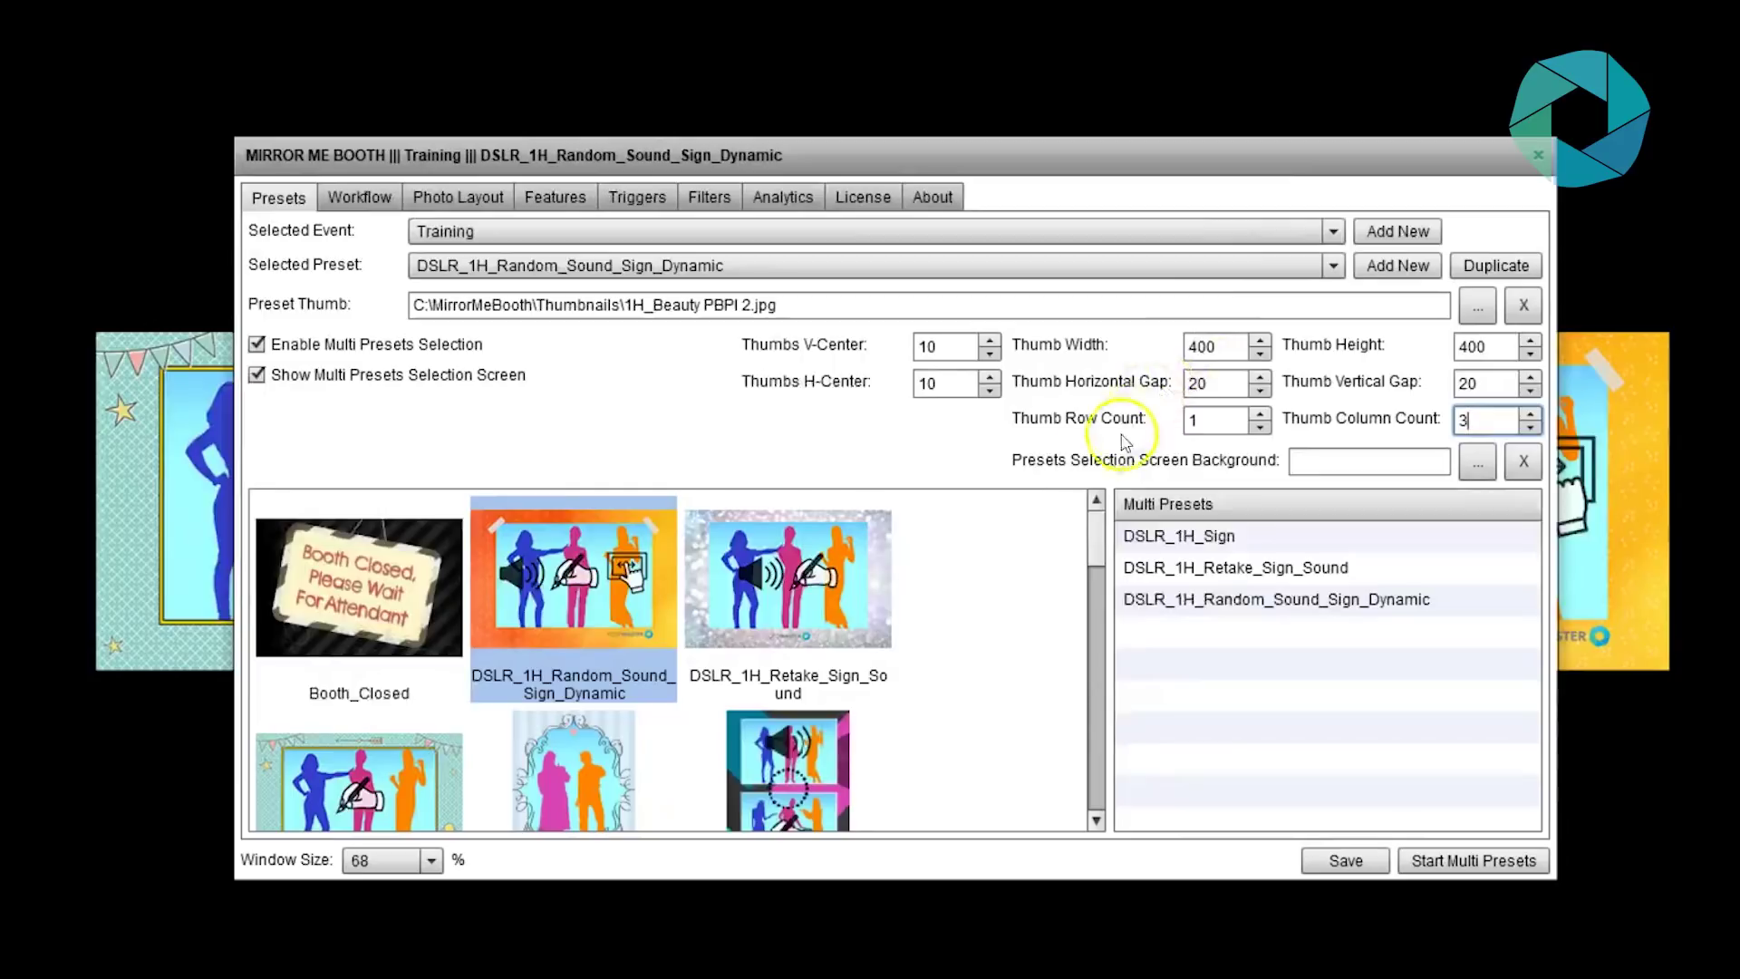
- Set BG2_Hor.jpg from the MirrorMeBooth\Backgrounds folder as the presets selection screen background
{"action": "left_click", "coordinate": [1095, 471]}
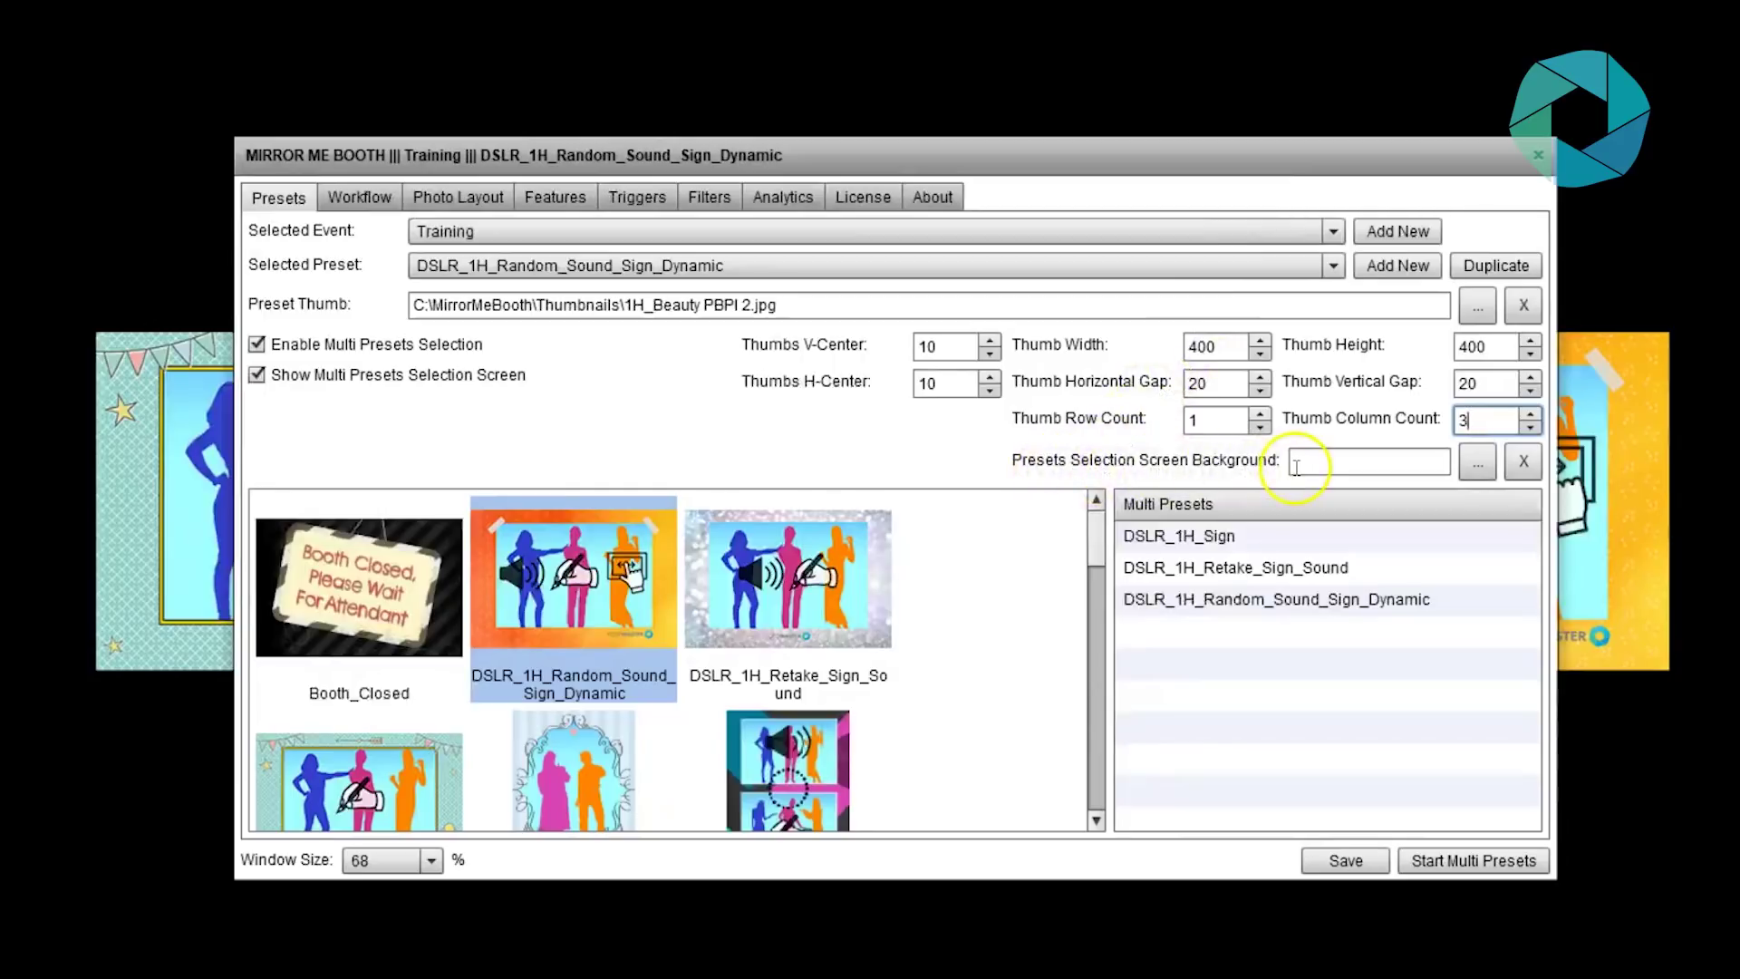
{"action": "left_click", "coordinate": [1476, 466]}
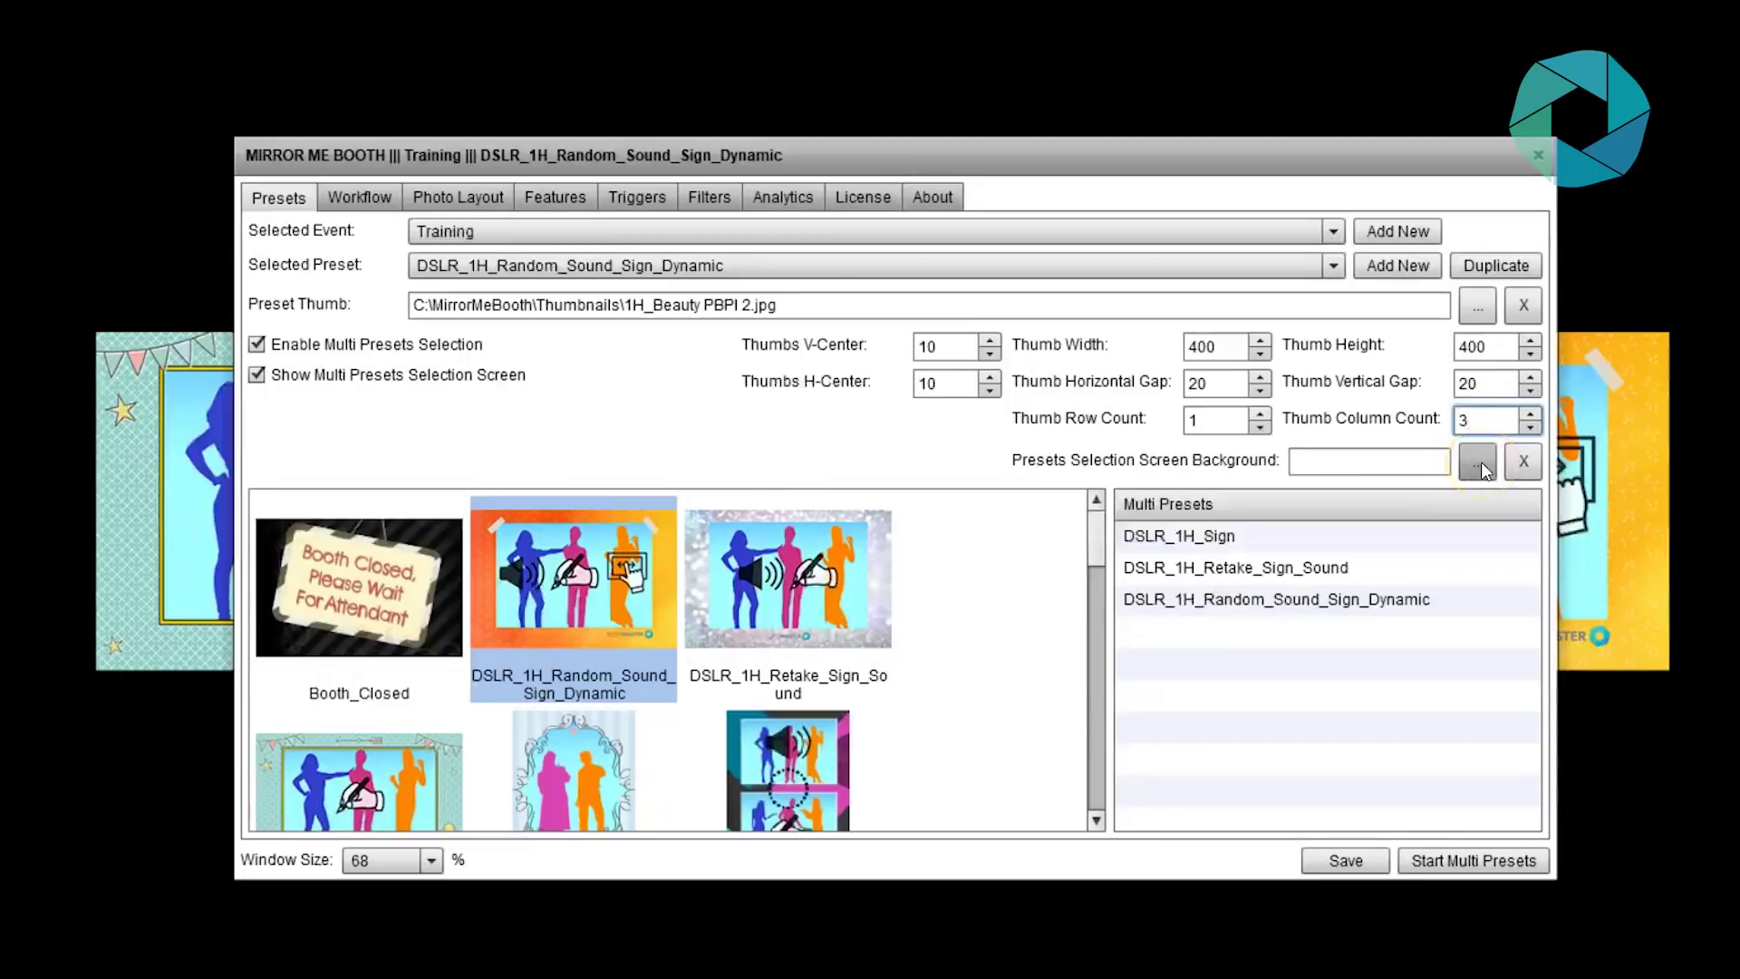
{"action": "left_click", "coordinate": [1481, 467]}
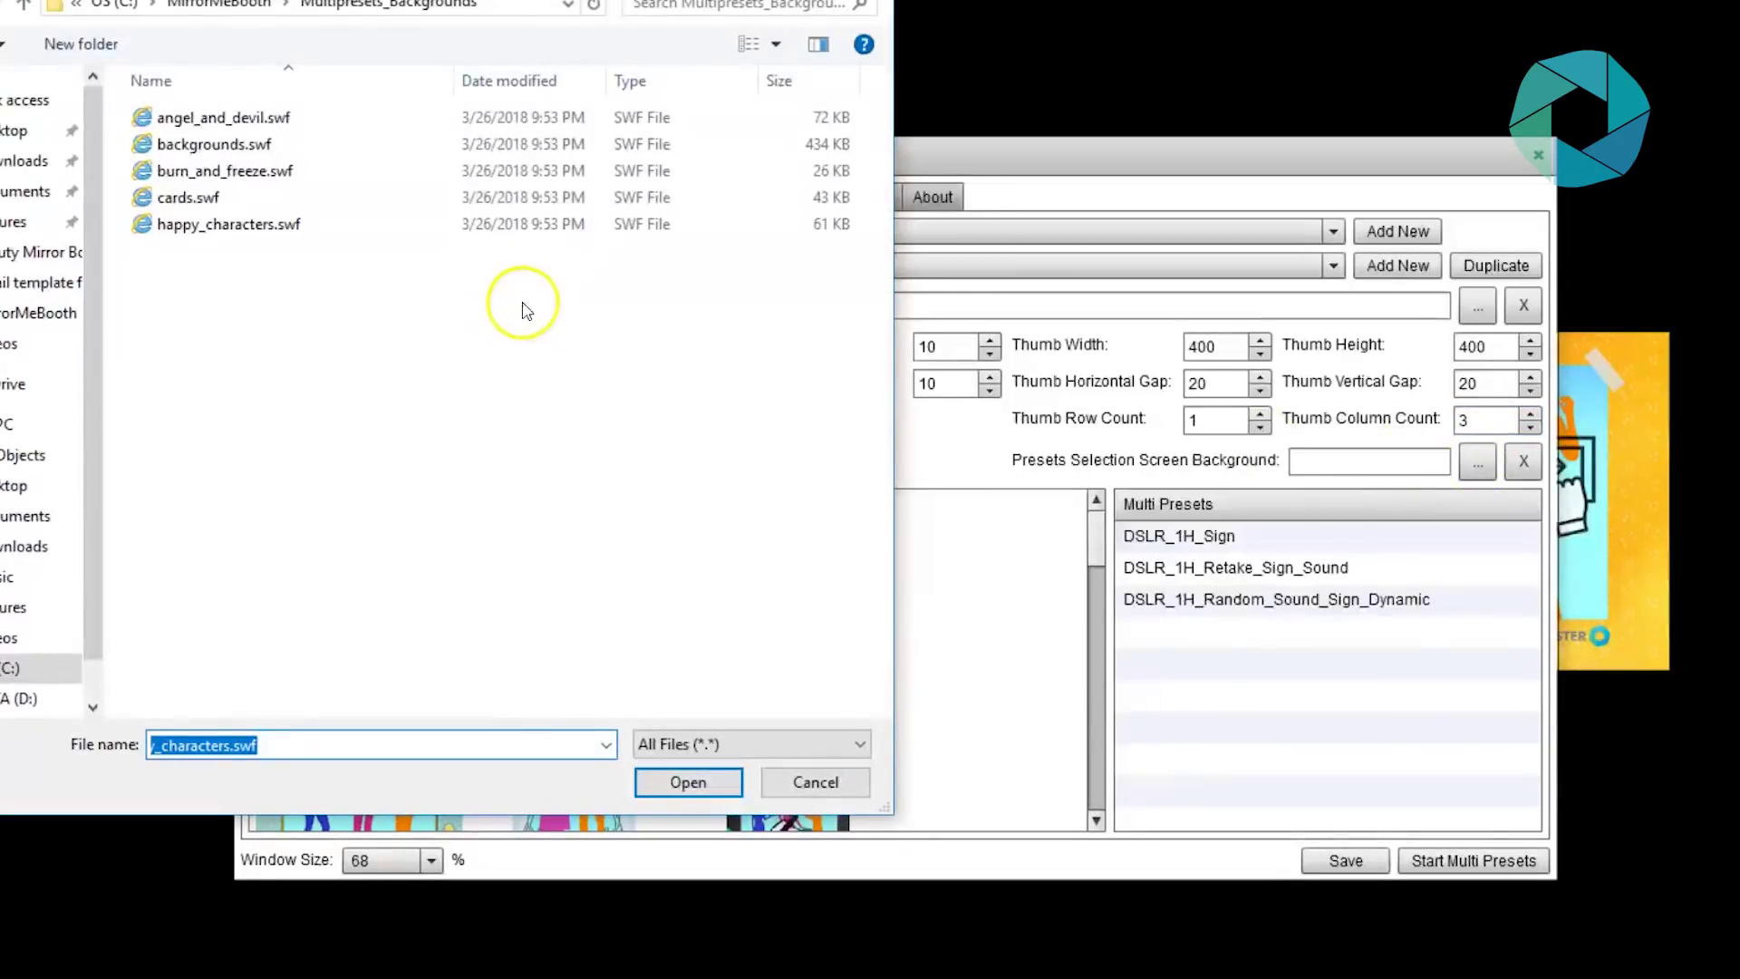
{"action": "left_click", "coordinate": [217, 11]}
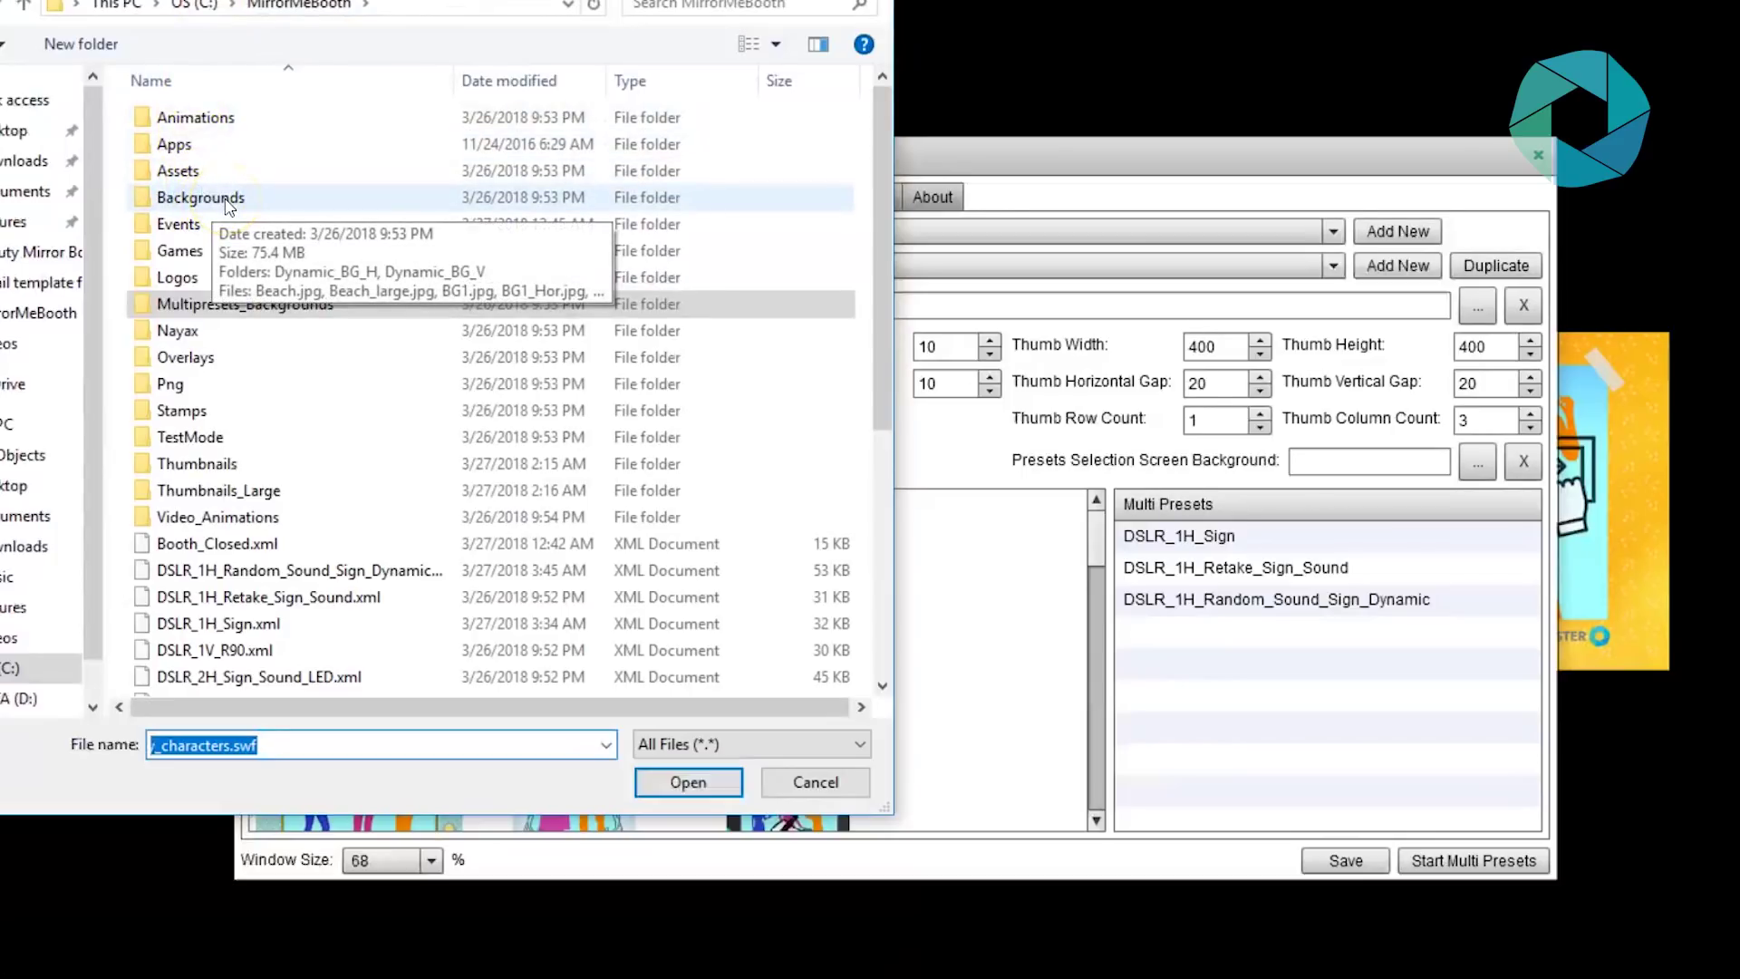
{"action": "double_click", "coordinate": [200, 198]}
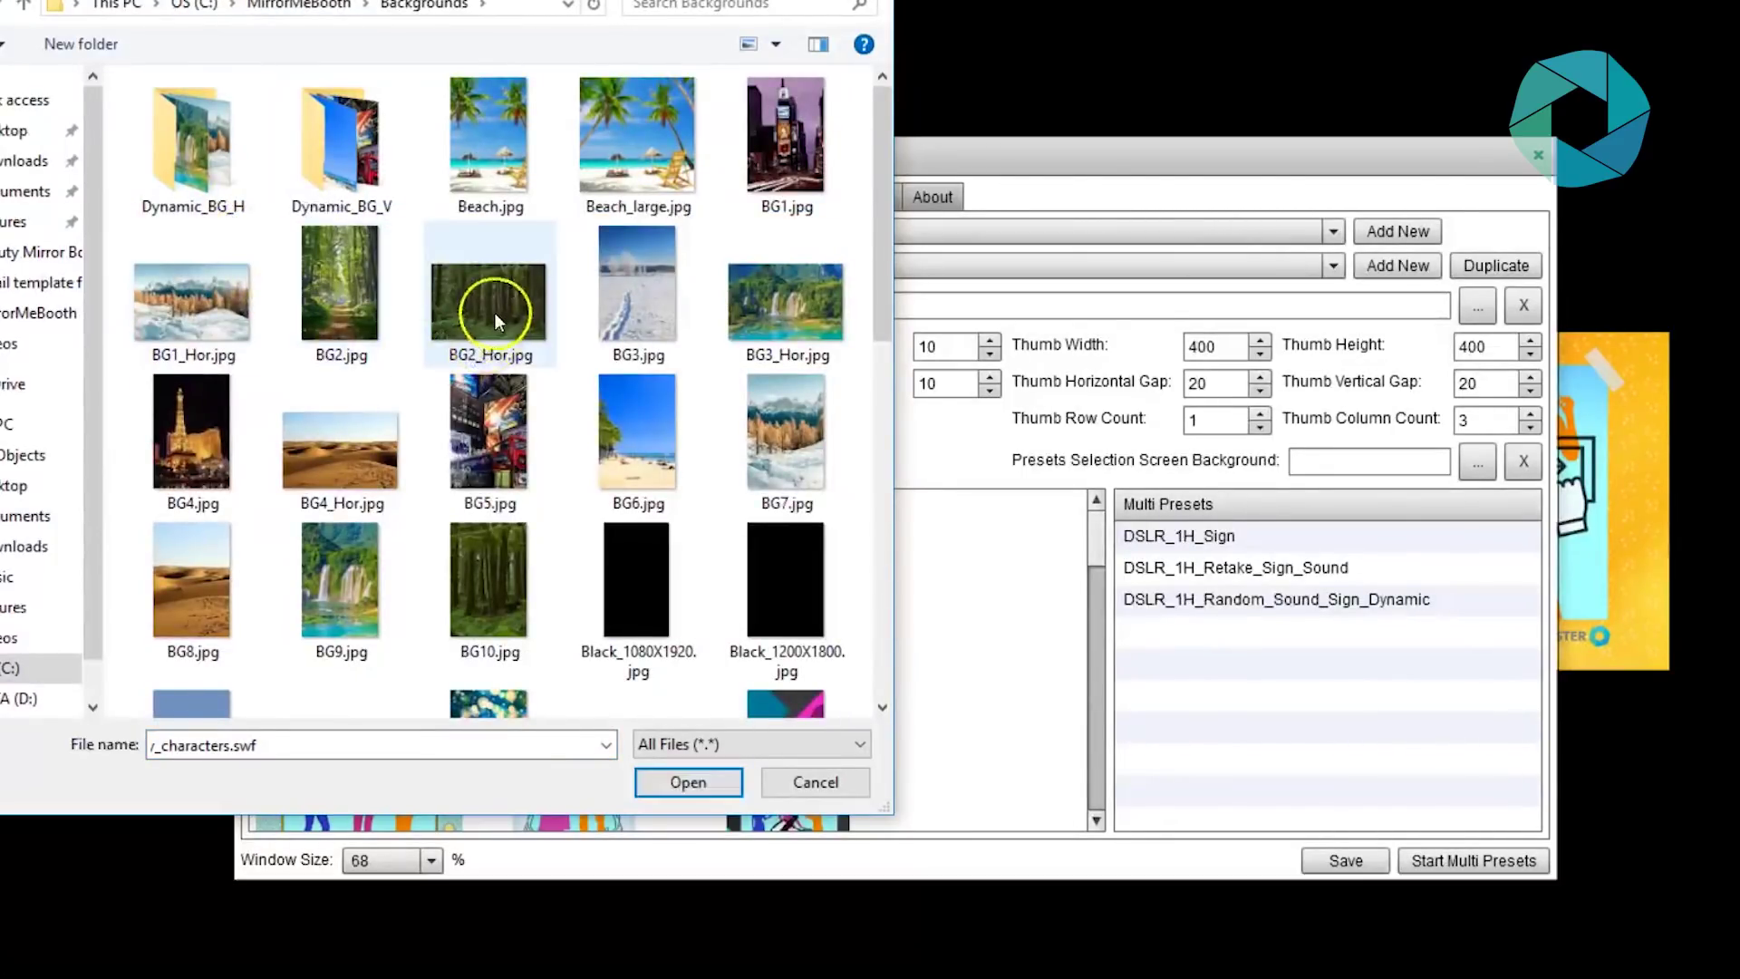
{"action": "left_click", "coordinate": [496, 312]}
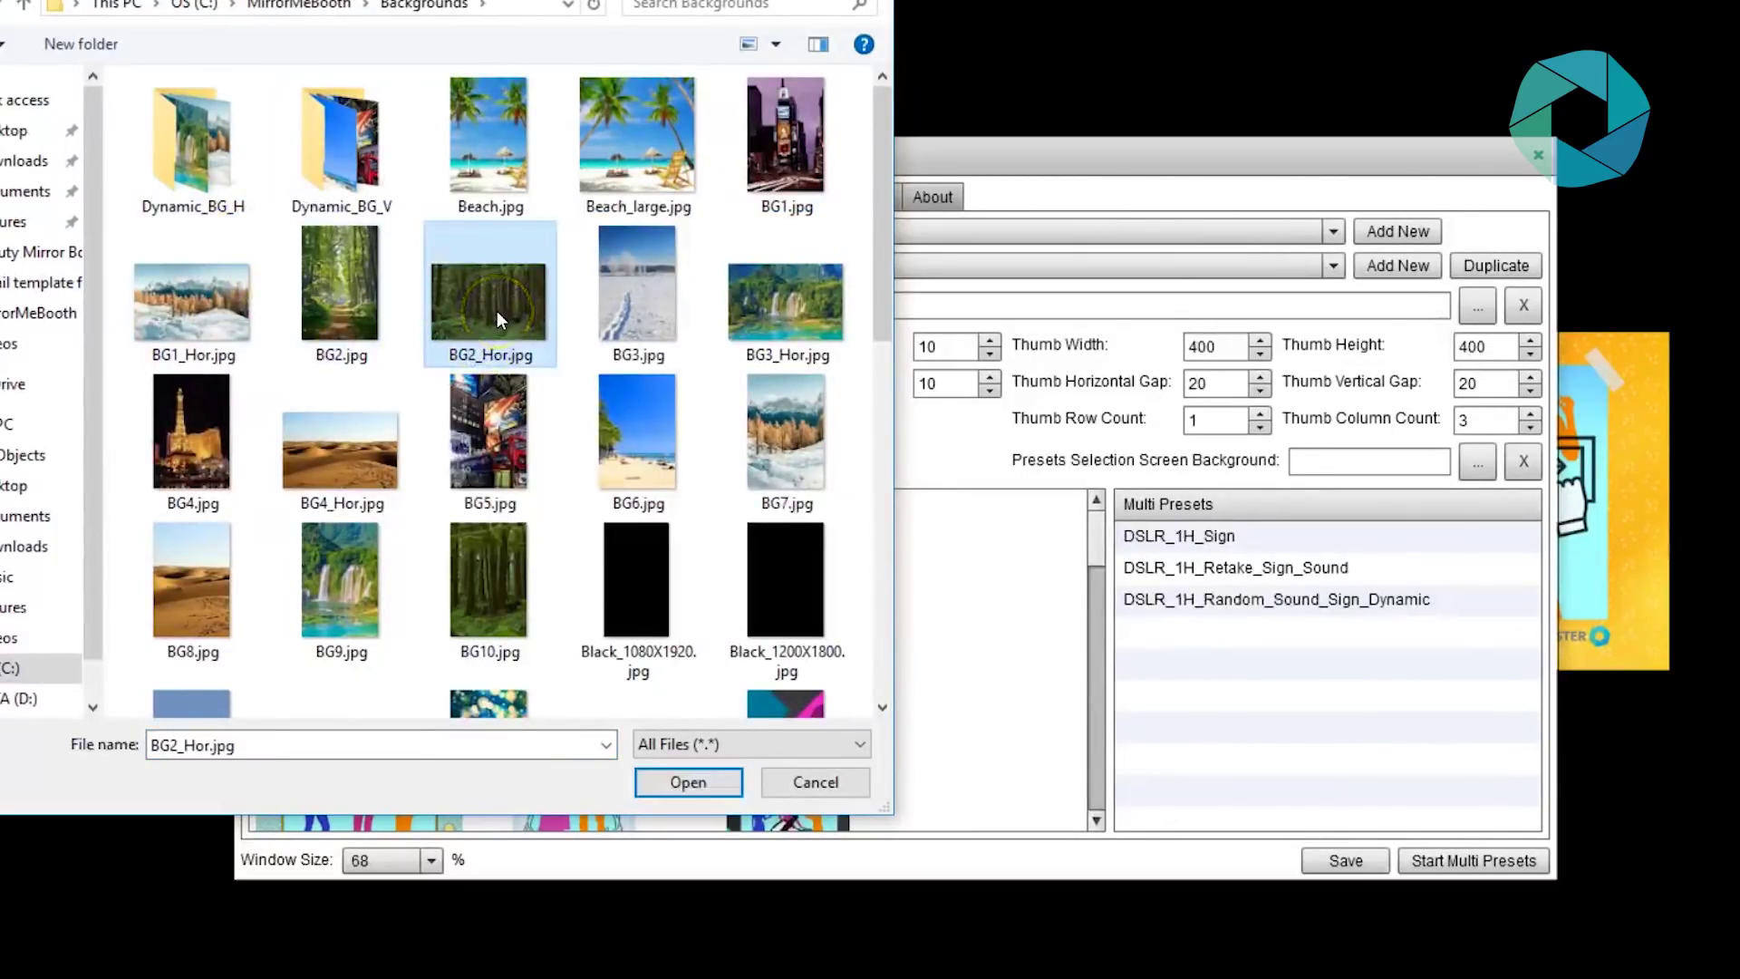
{"action": "left_click", "coordinate": [723, 781]}
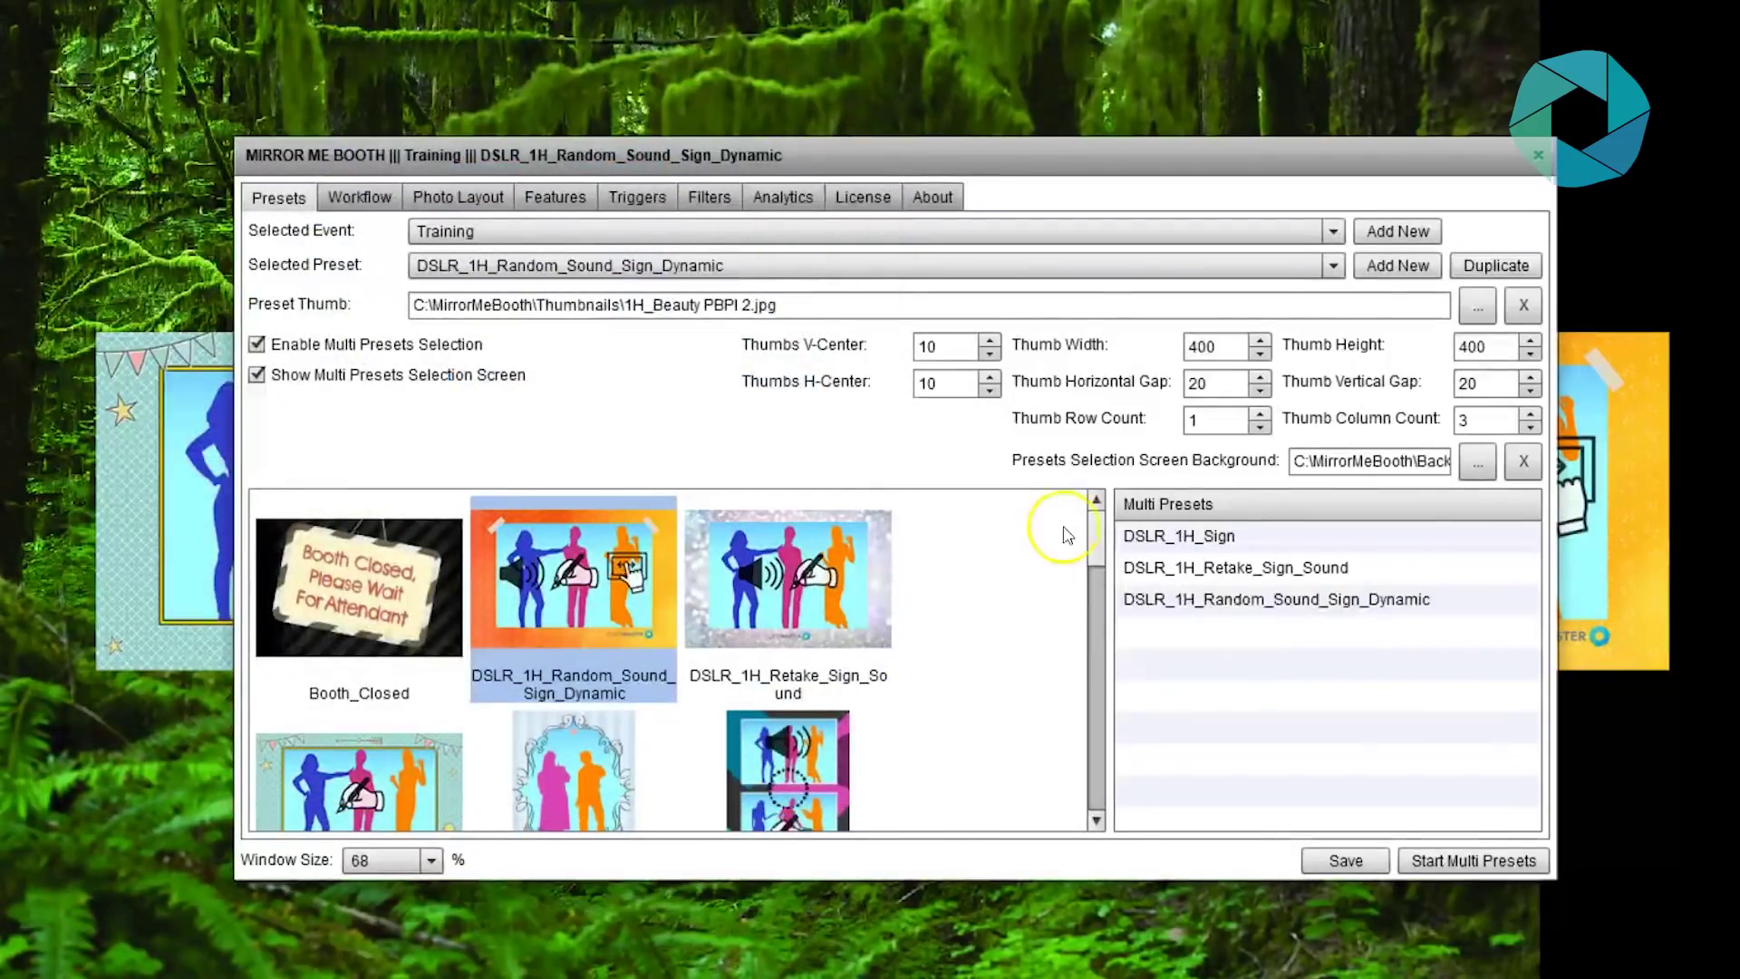
- Clear the presets selection screen background and save the multi presets settings
{"action": "left_click", "coordinate": [1525, 464]}
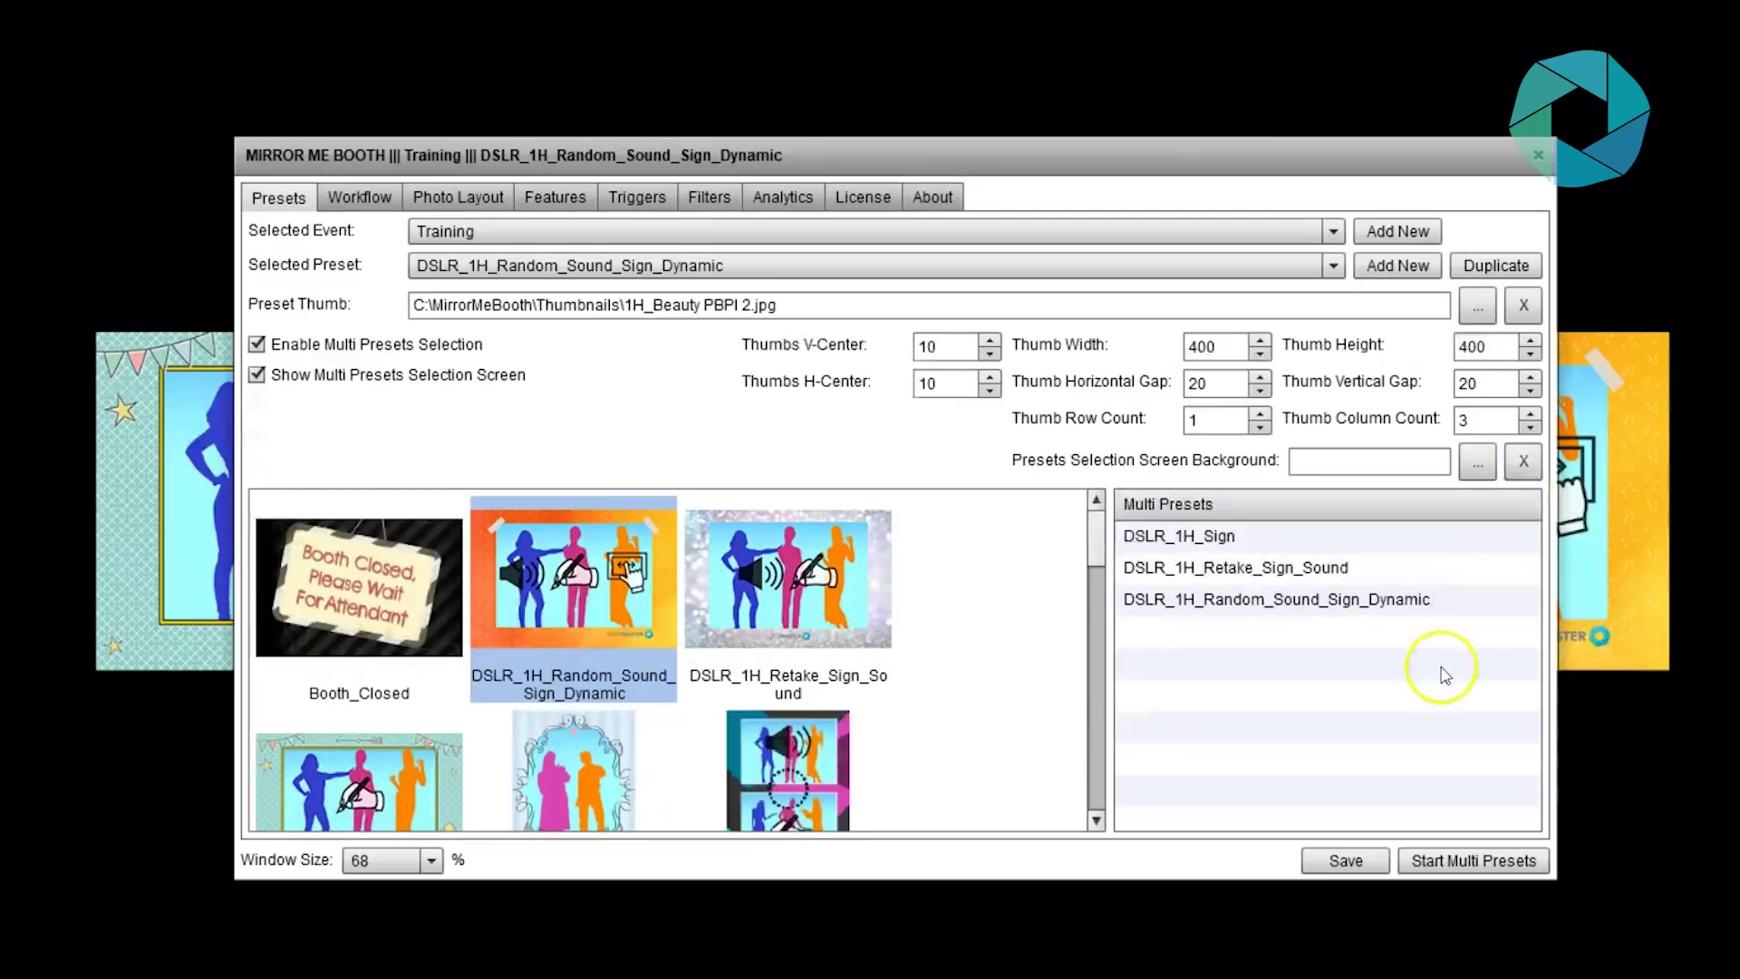
{"action": "left_click", "coordinate": [1348, 860]}
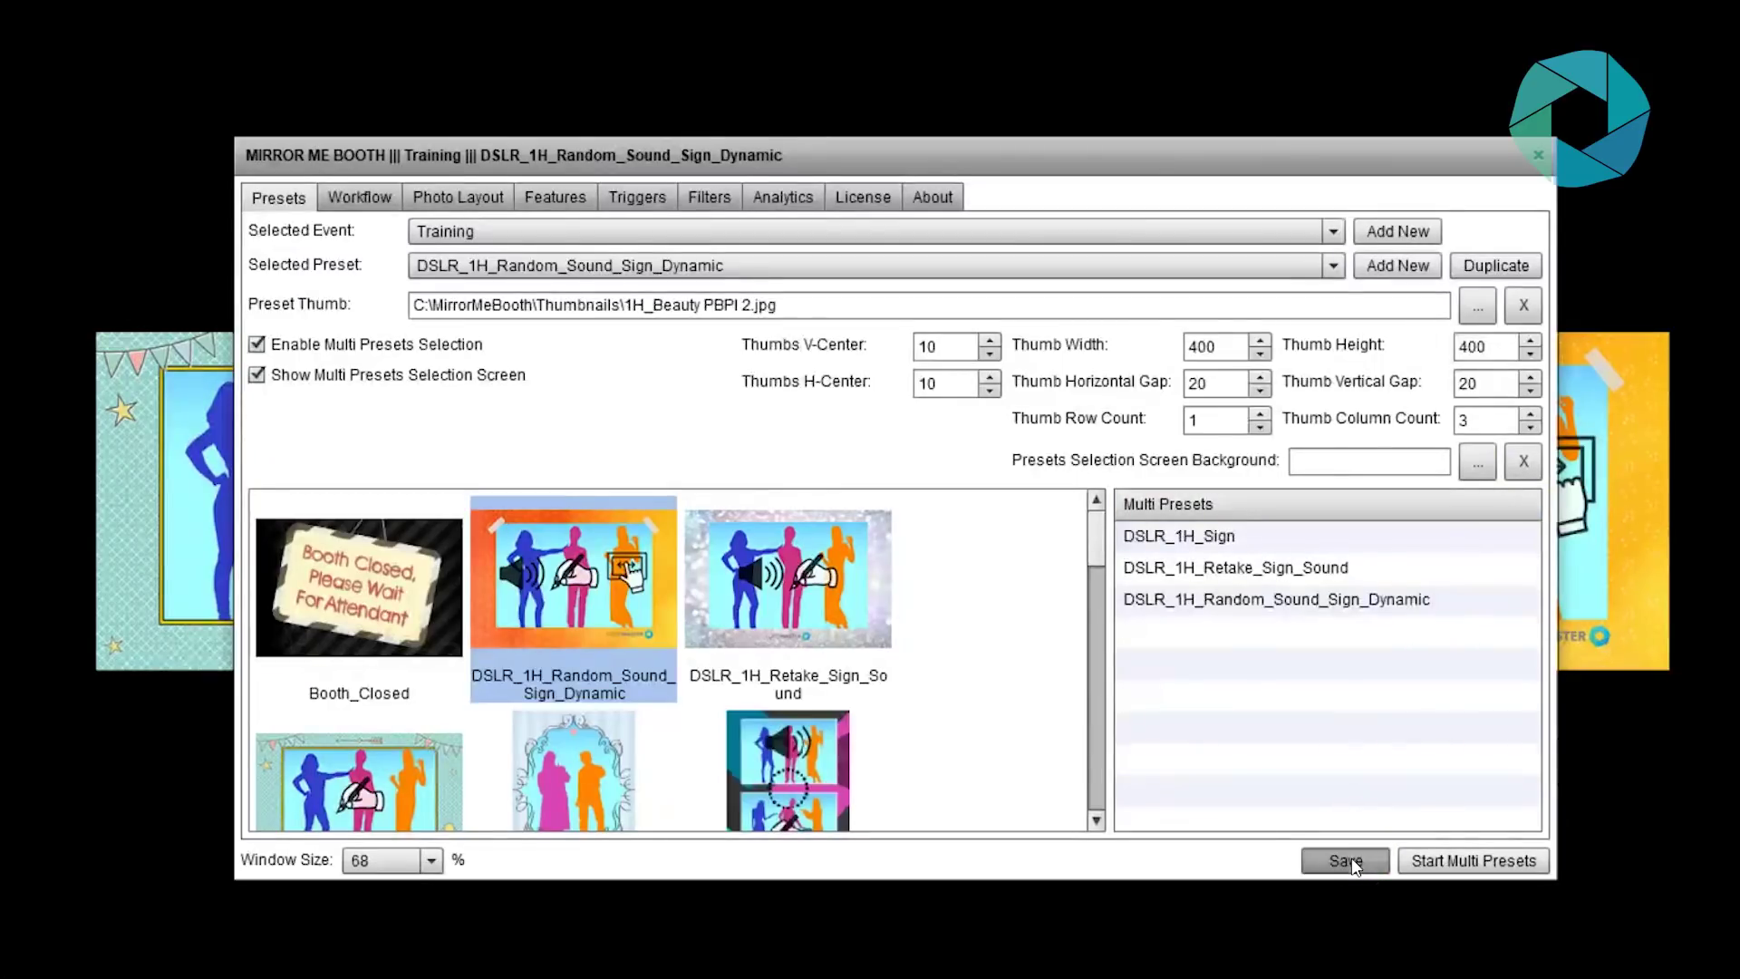
{"action": "left_click", "coordinate": [880, 534]}
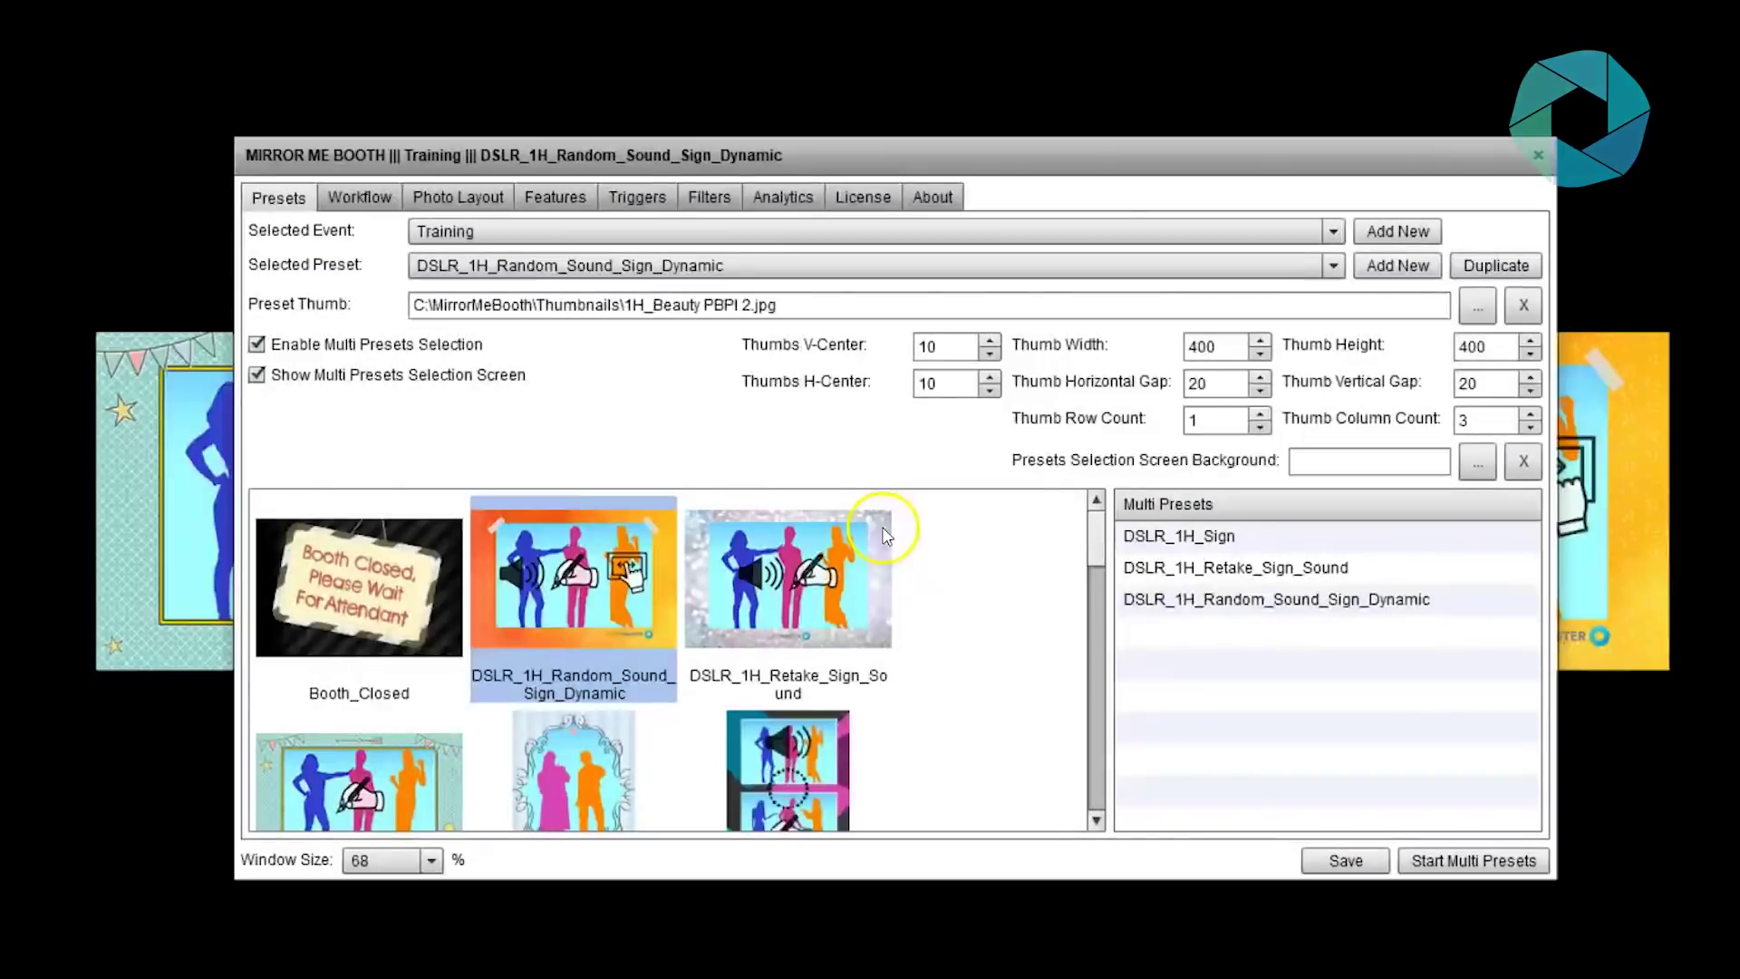